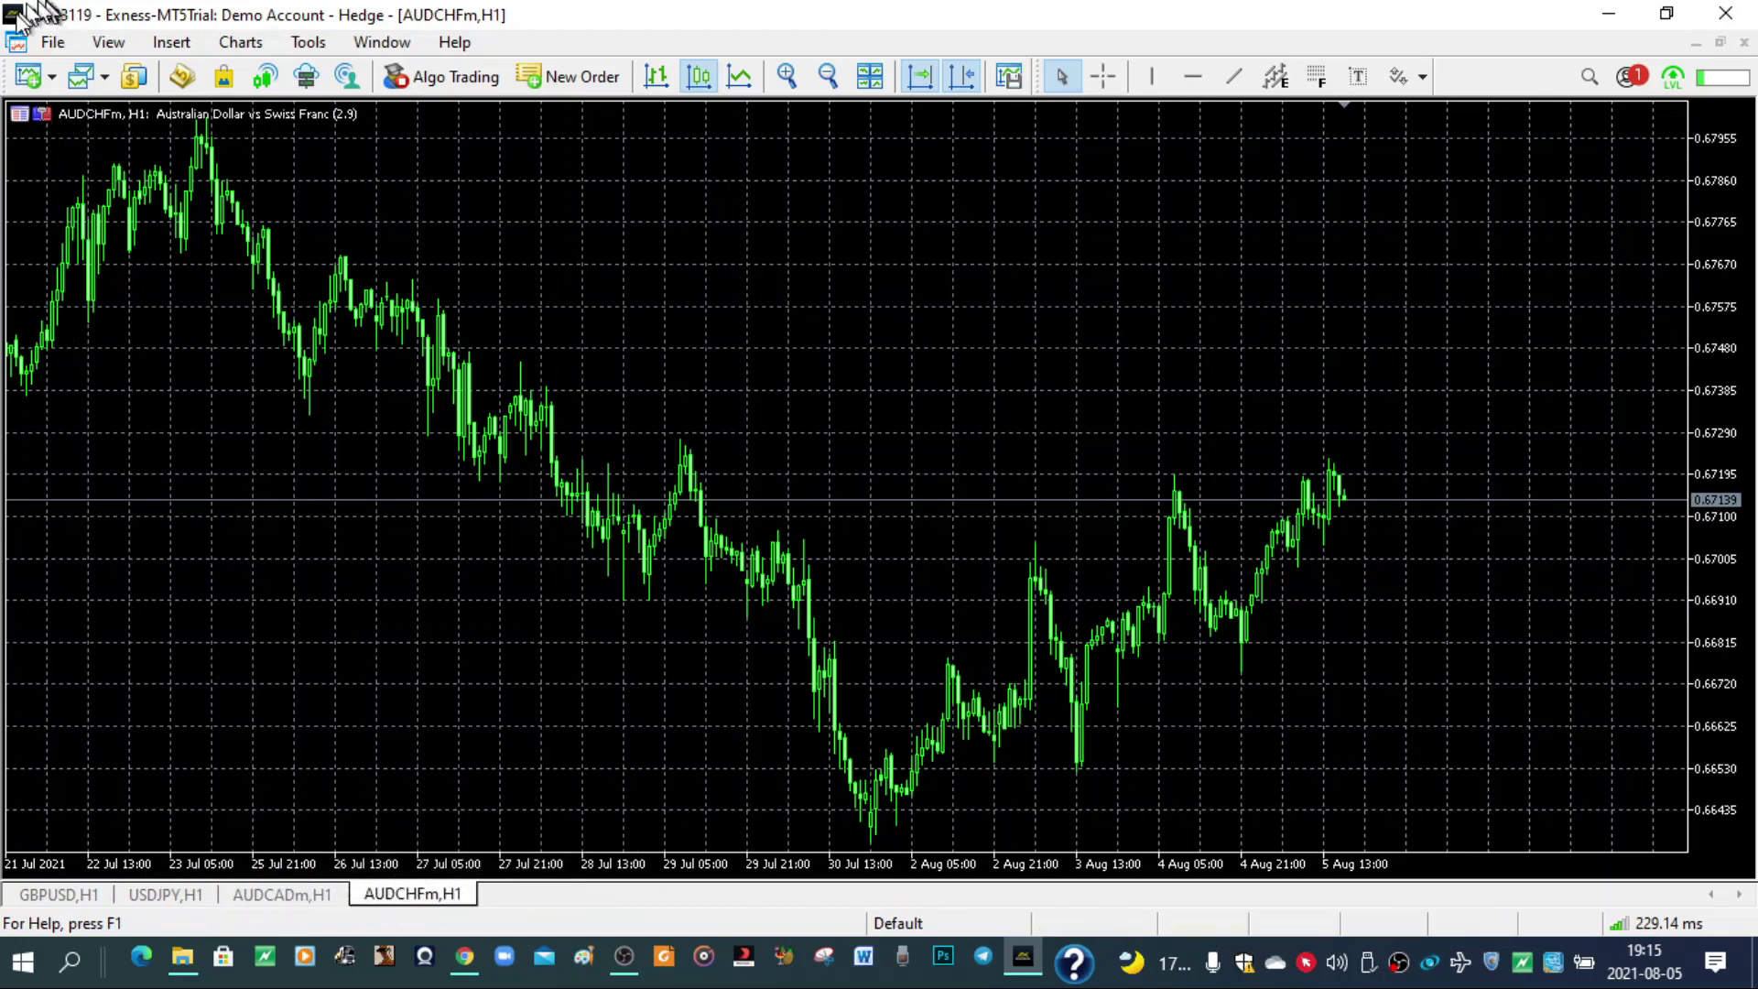
# Step: Open new charts for the AUDGBPm and AUDNZDm symbols
pyautogui.click(31, 76)
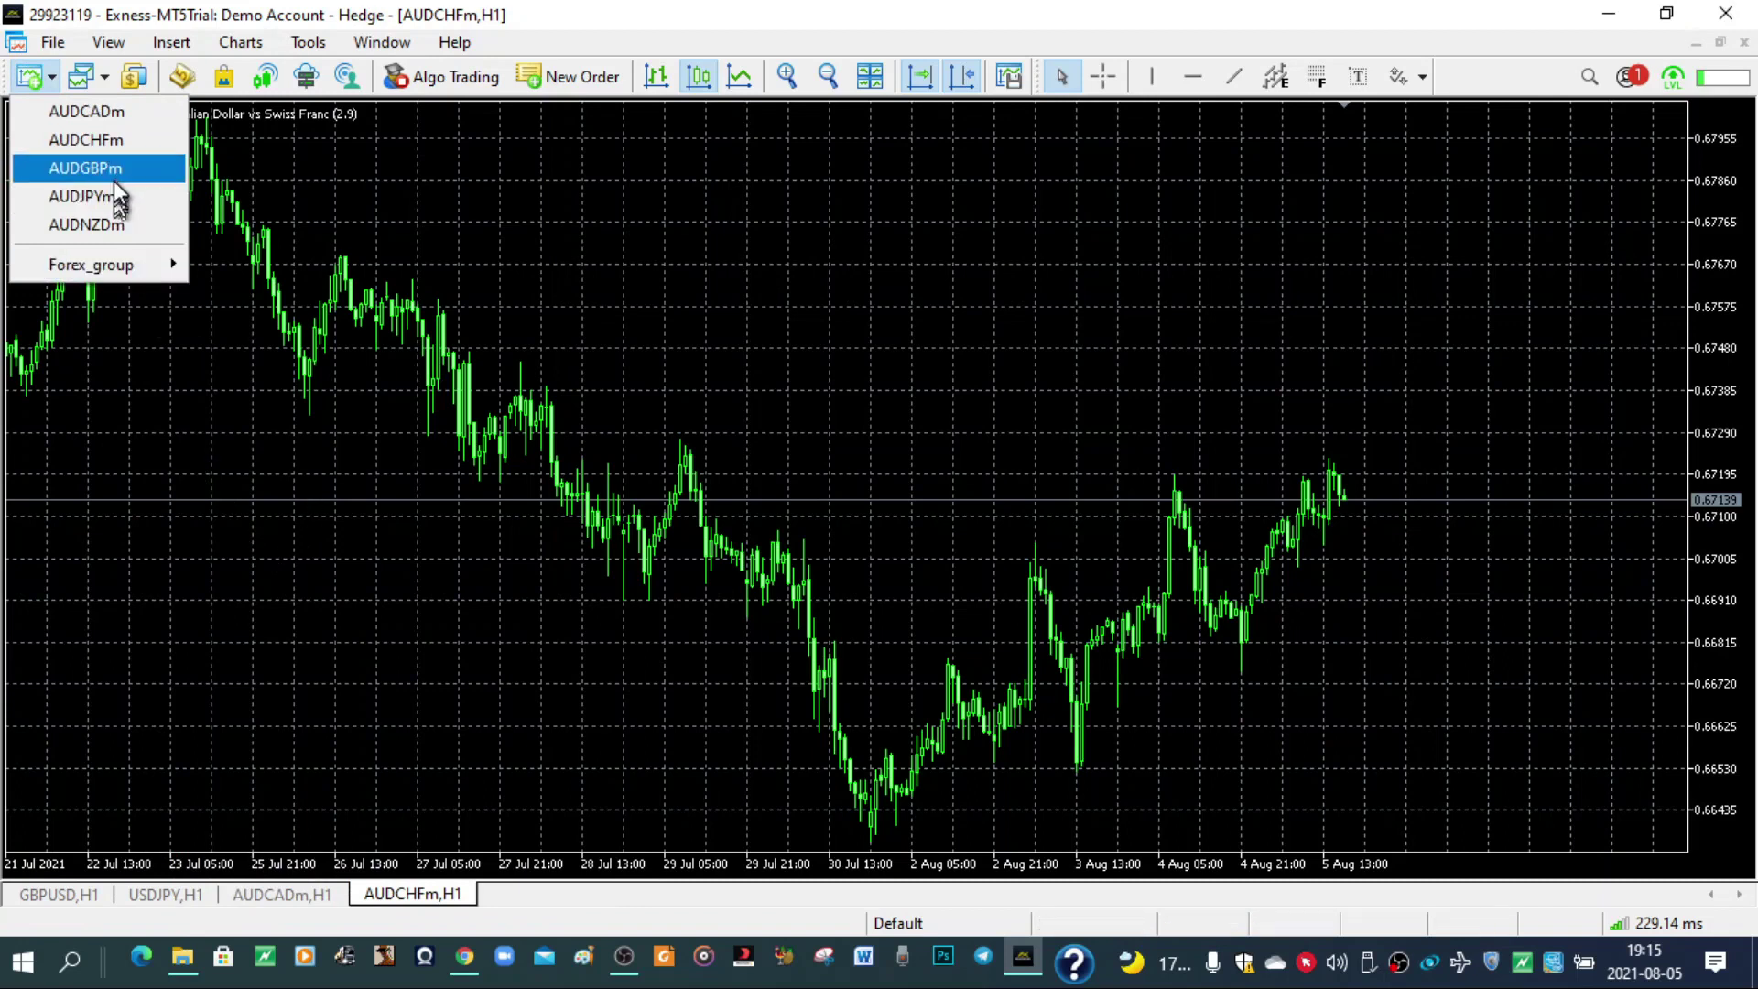
pyautogui.click(118, 178)
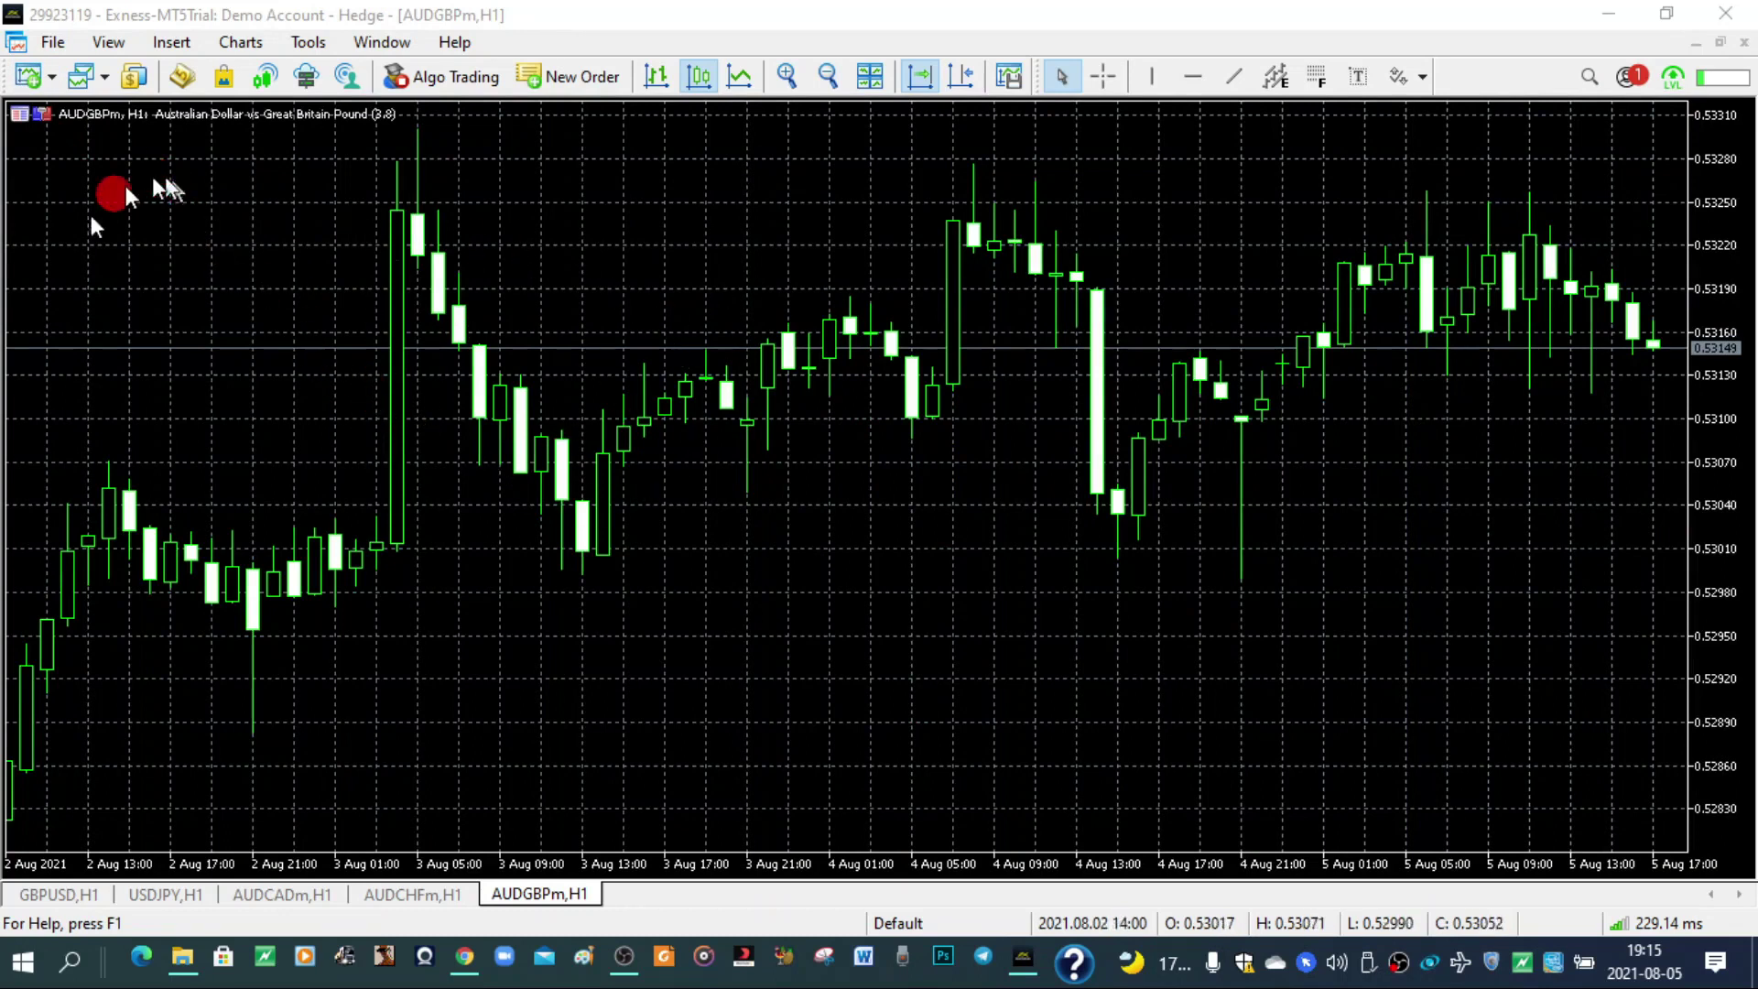
pyautogui.click(39, 78)
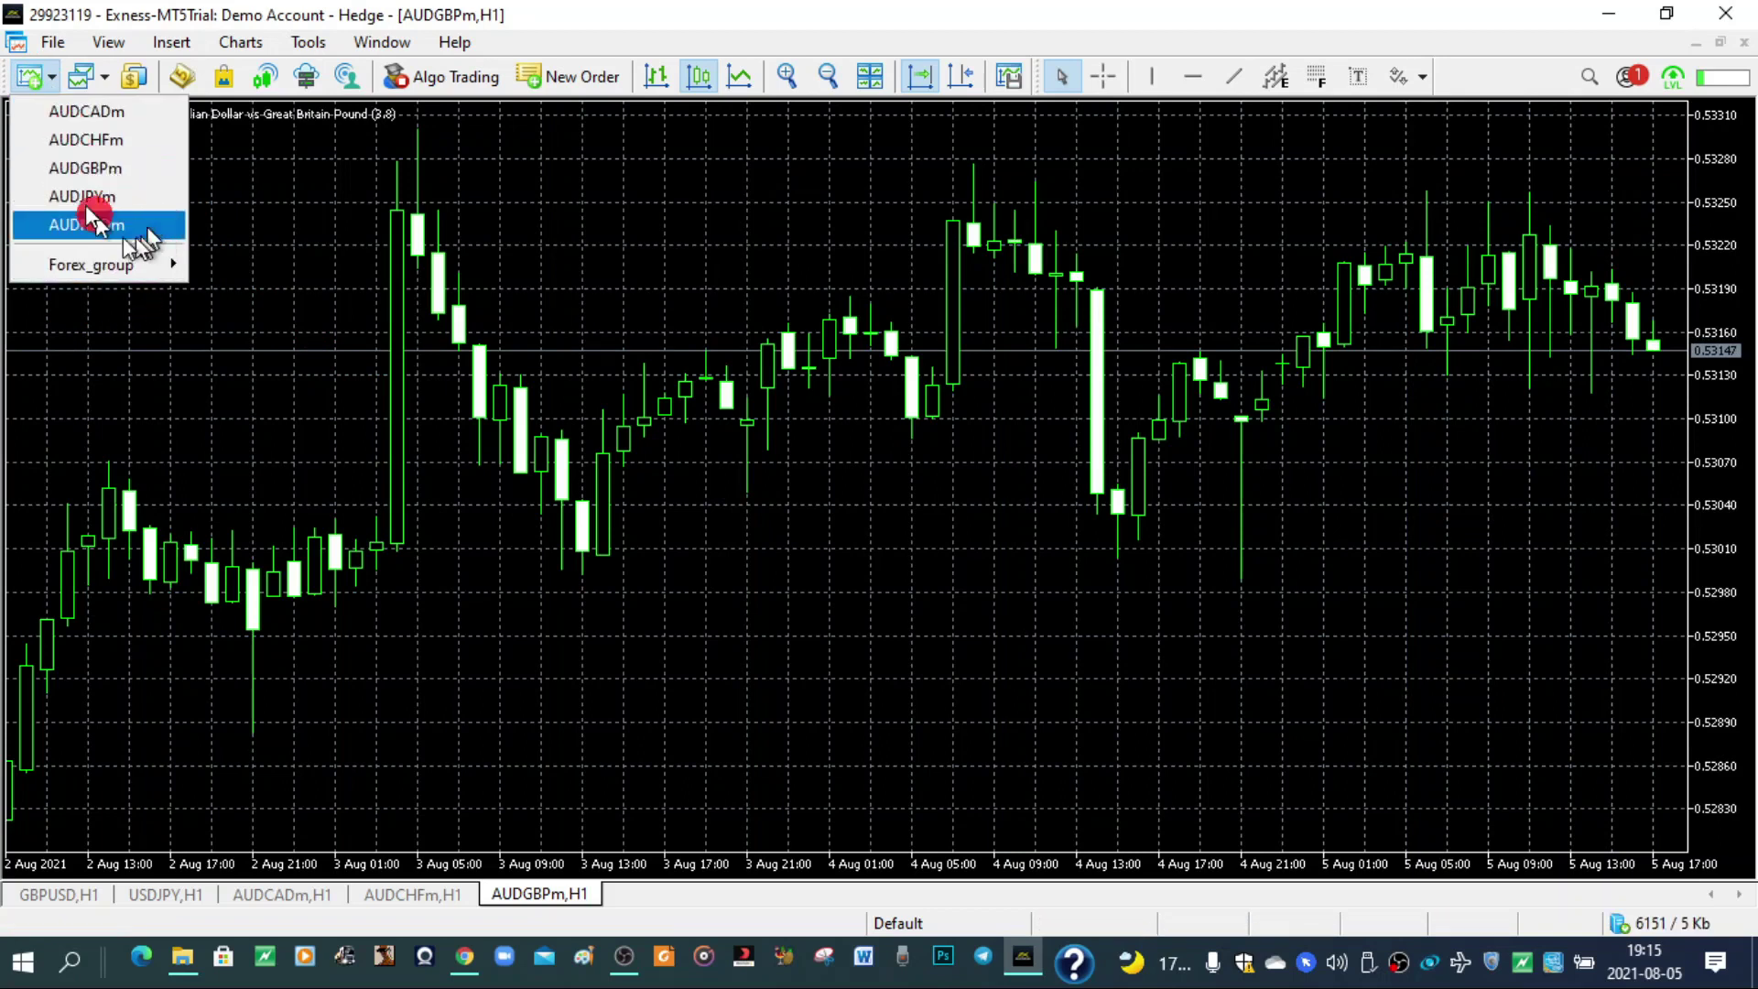
pyautogui.click(95, 229)
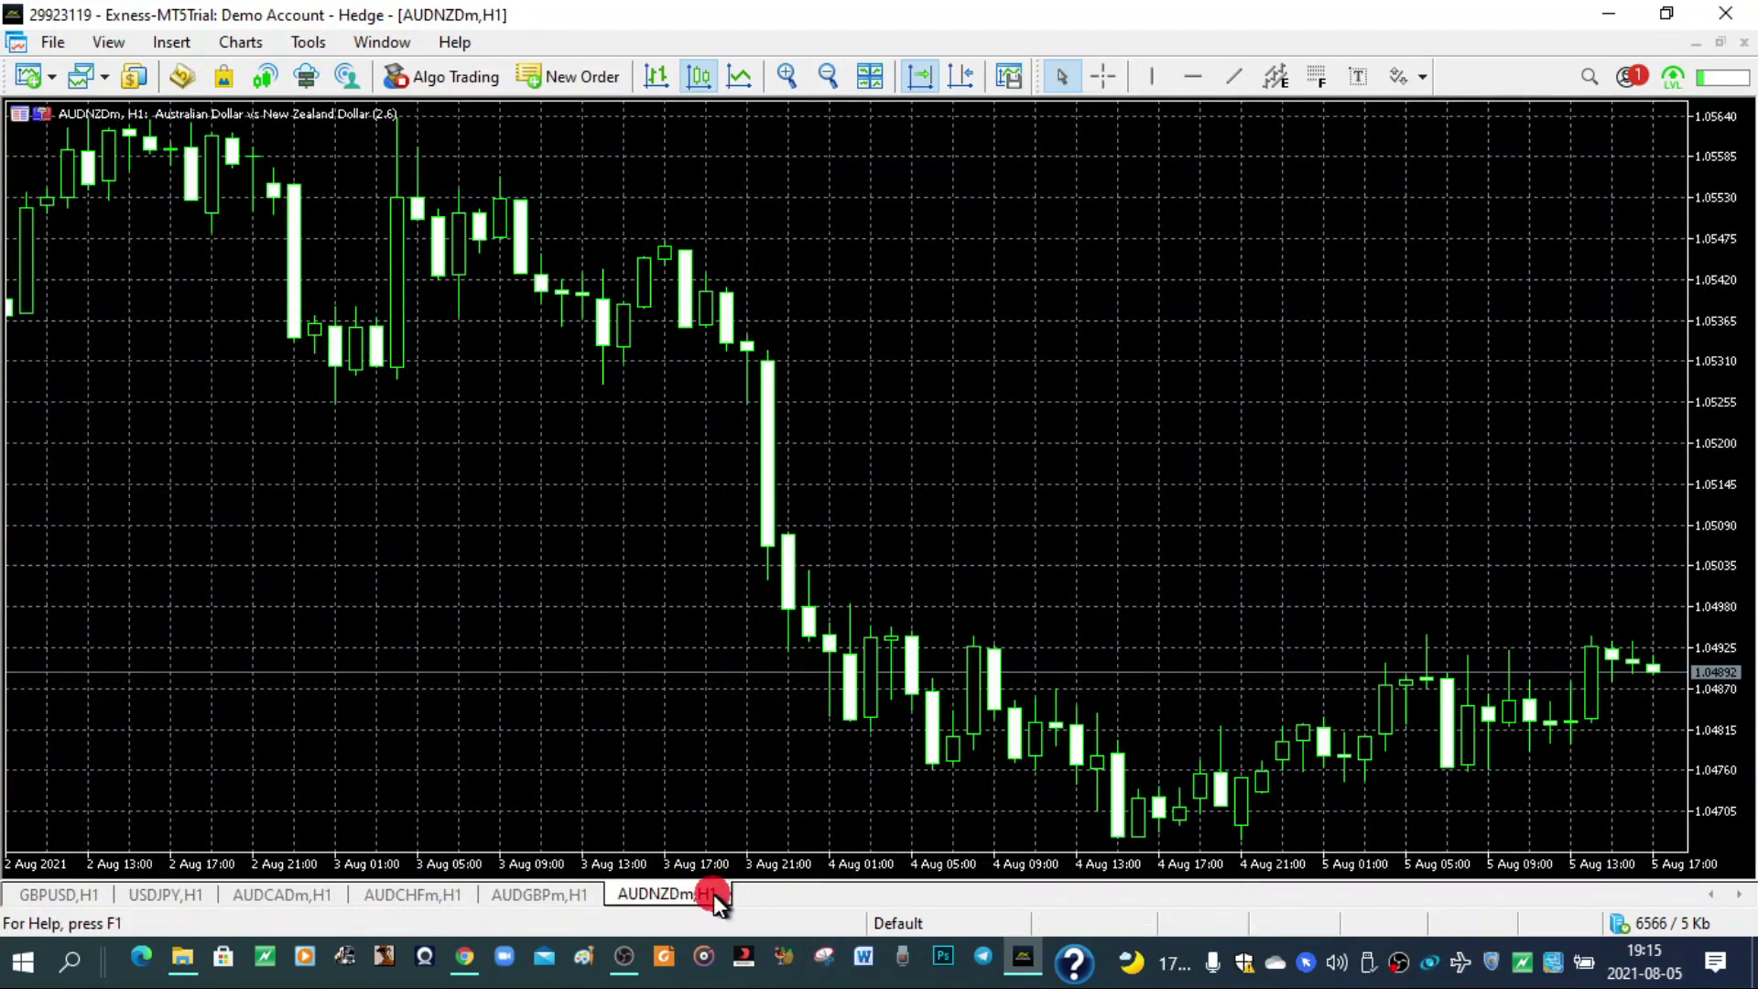
# Step: Look through the other open charts, from AUDGBPm across to GBPUSD and back to AUDCADm
pyautogui.click(577, 895)
pyautogui.click(403, 896)
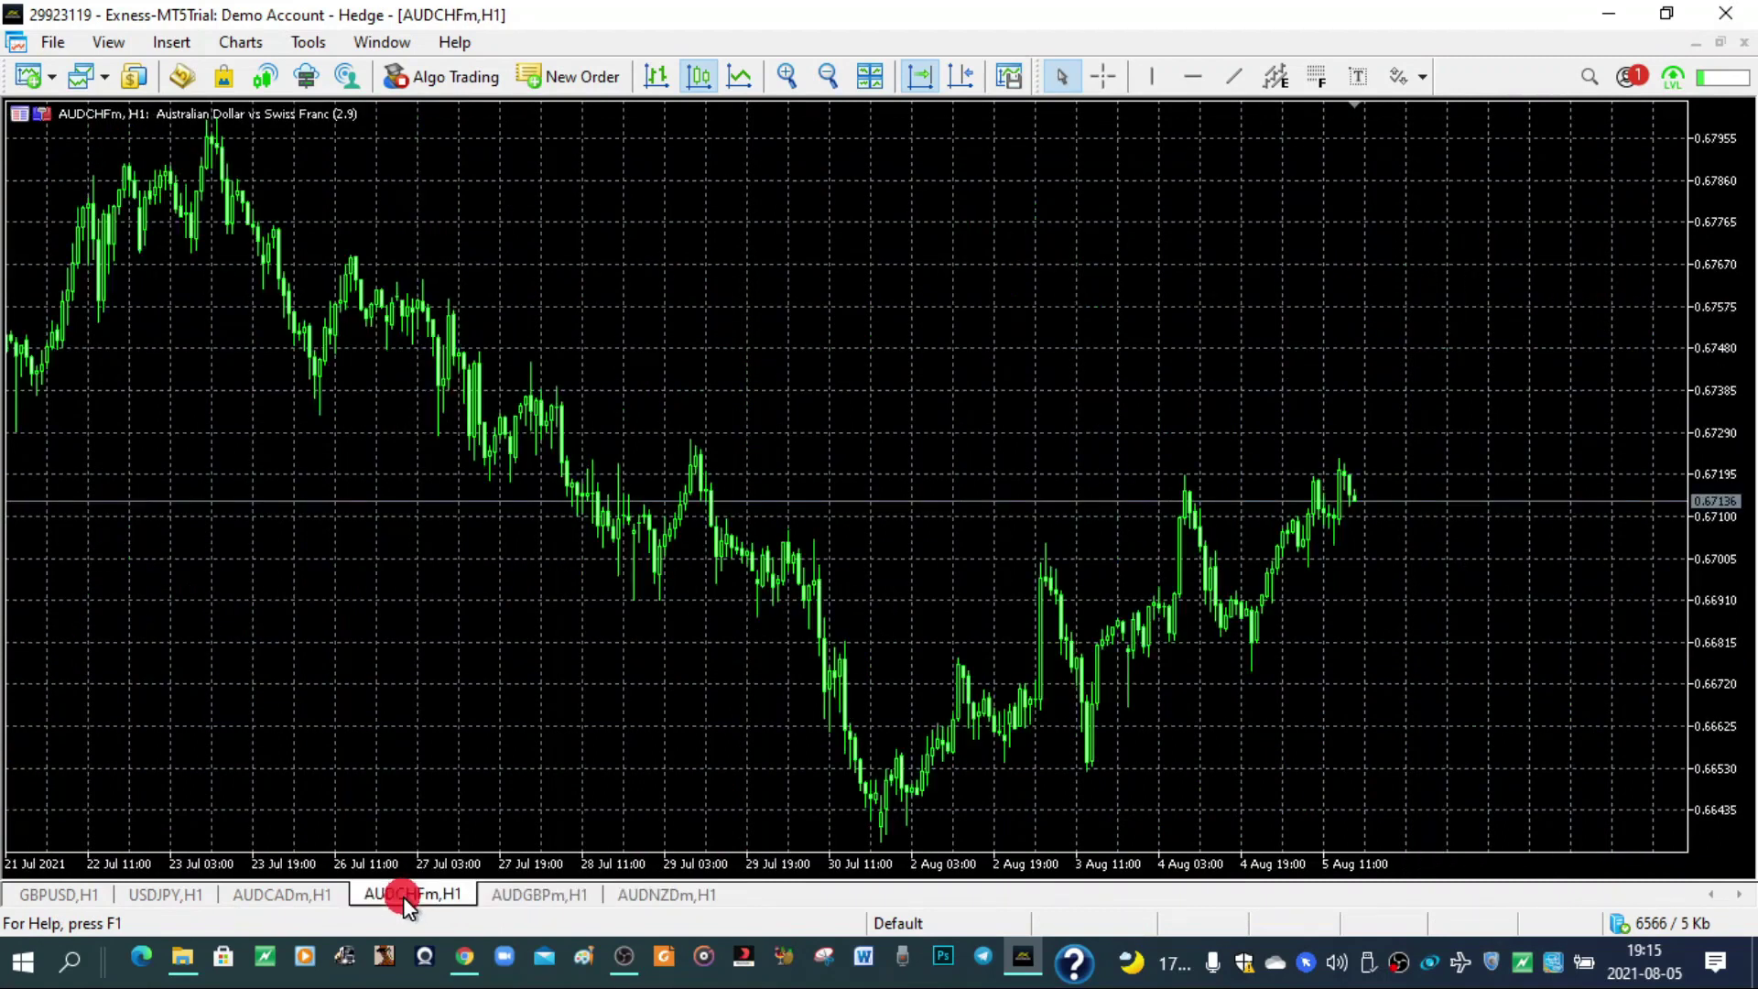
pyautogui.click(291, 893)
pyautogui.click(167, 888)
pyautogui.click(73, 895)
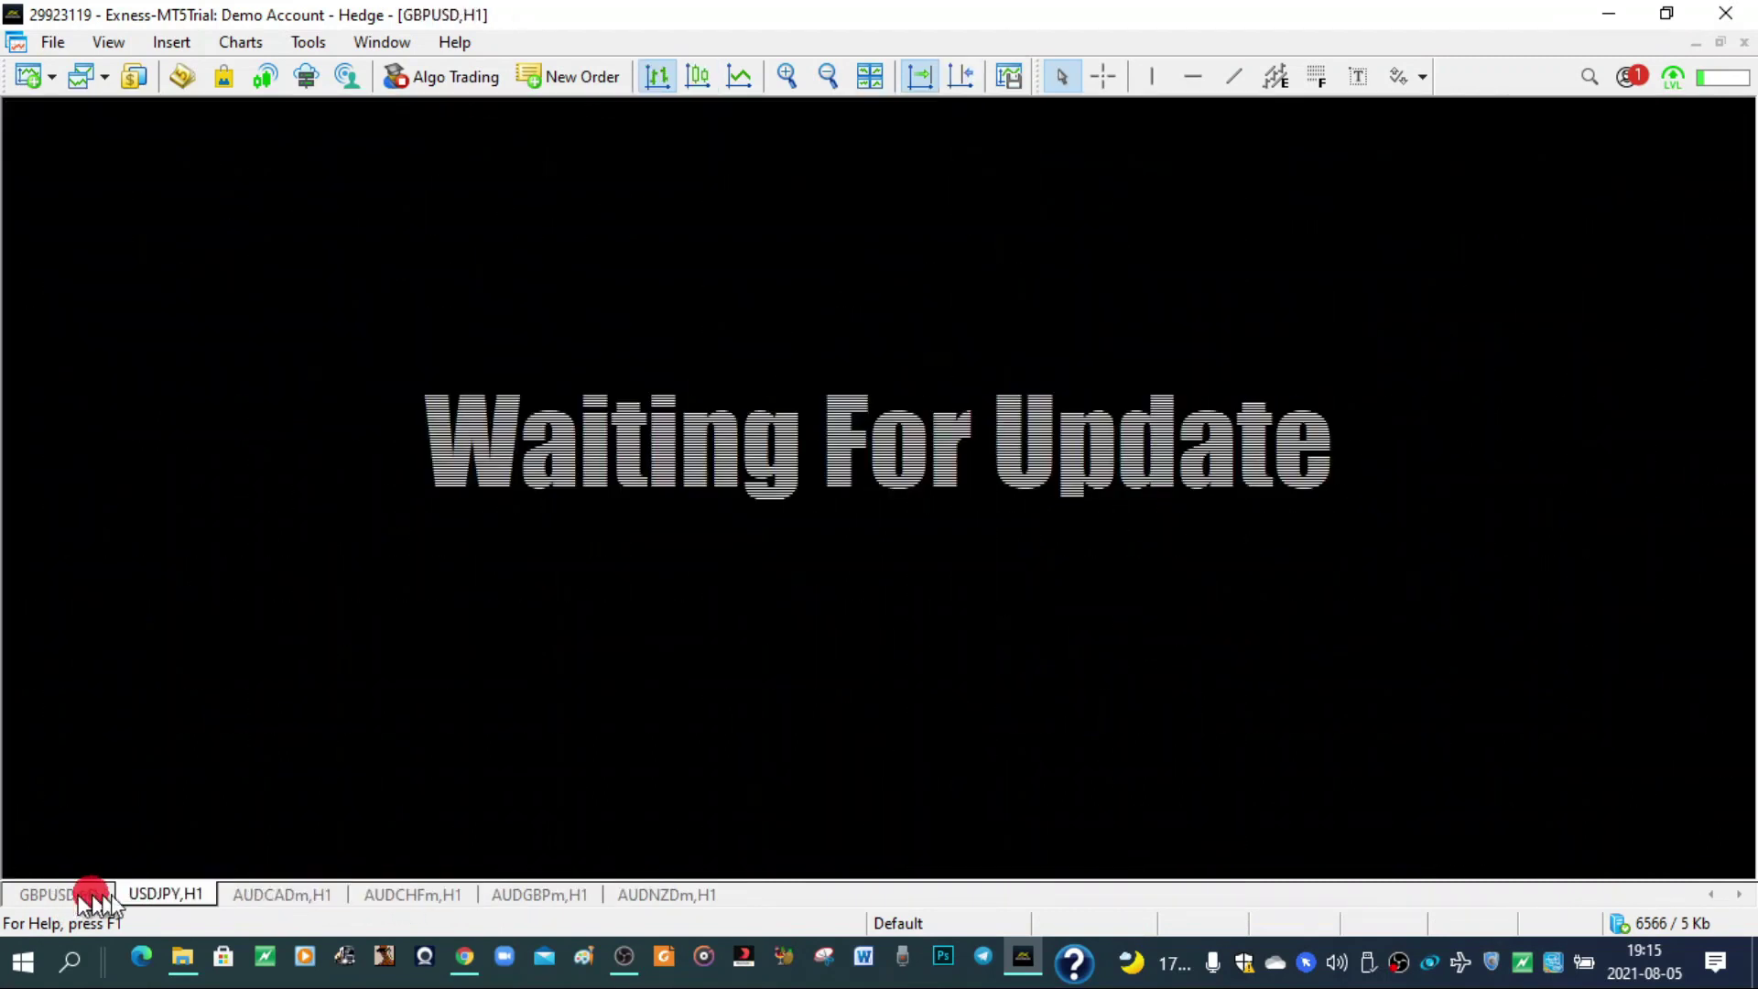
pyautogui.click(261, 895)
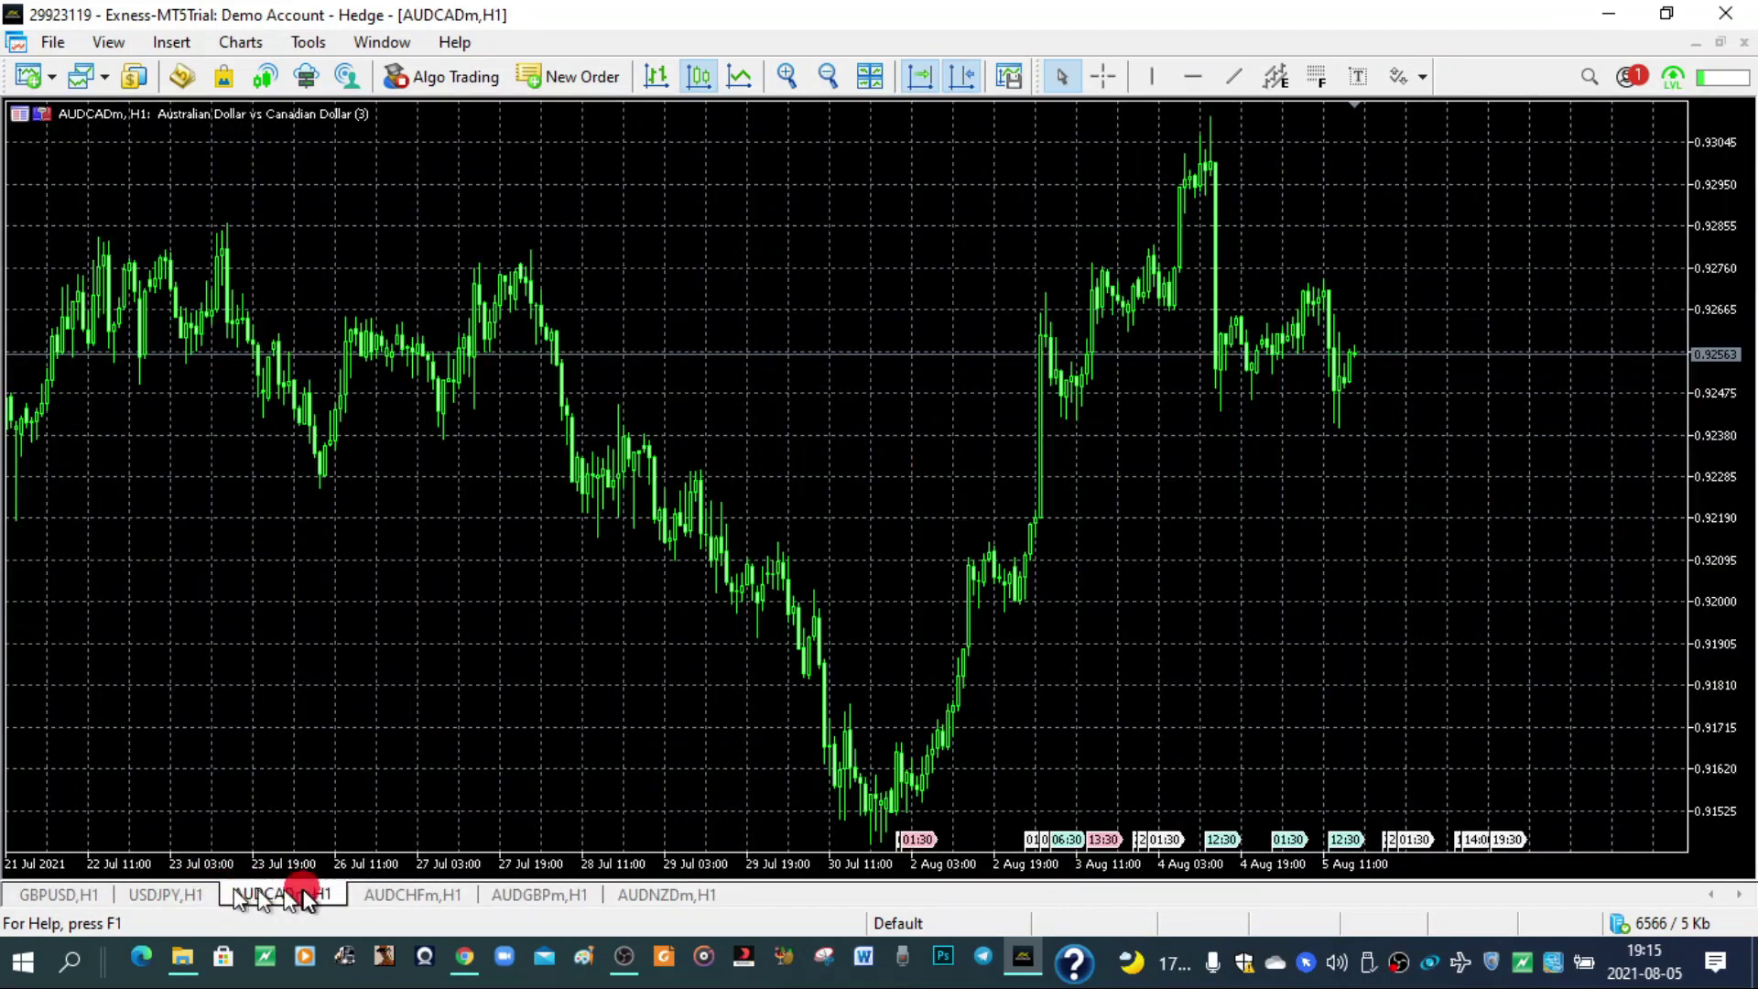
# Step: Close the GBPUSD and USDJPY charts
pyautogui.click(62, 896)
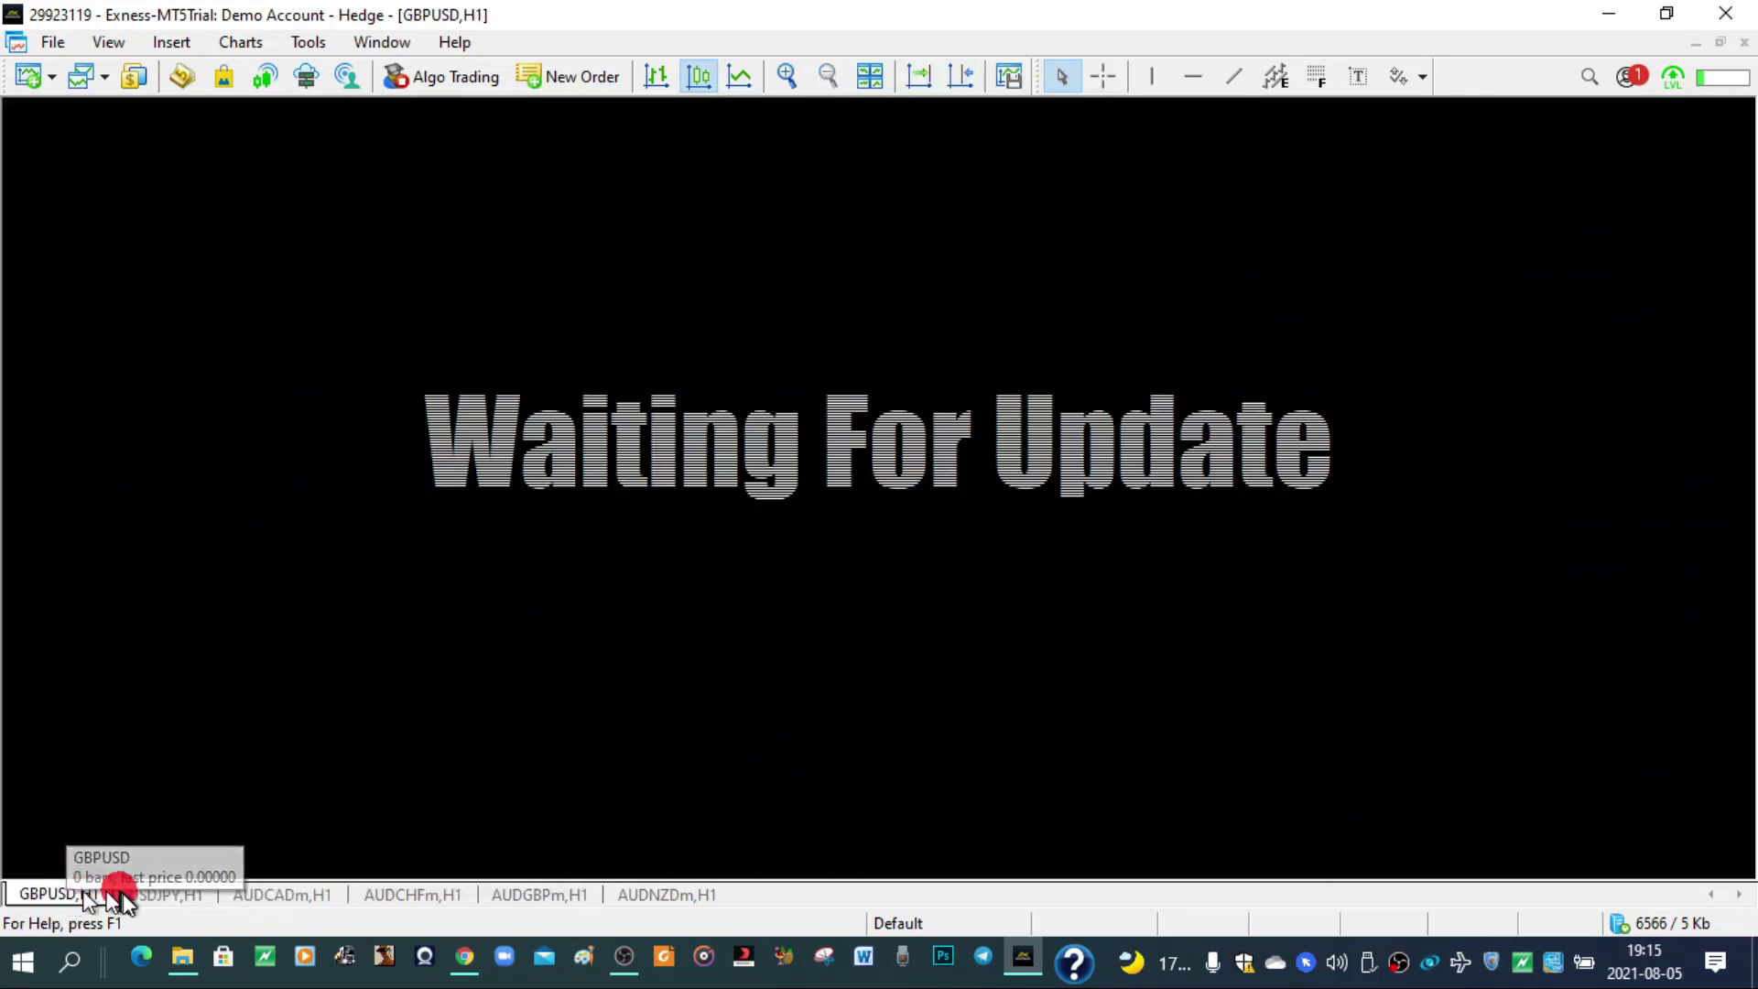
pyautogui.rightClick(37, 894)
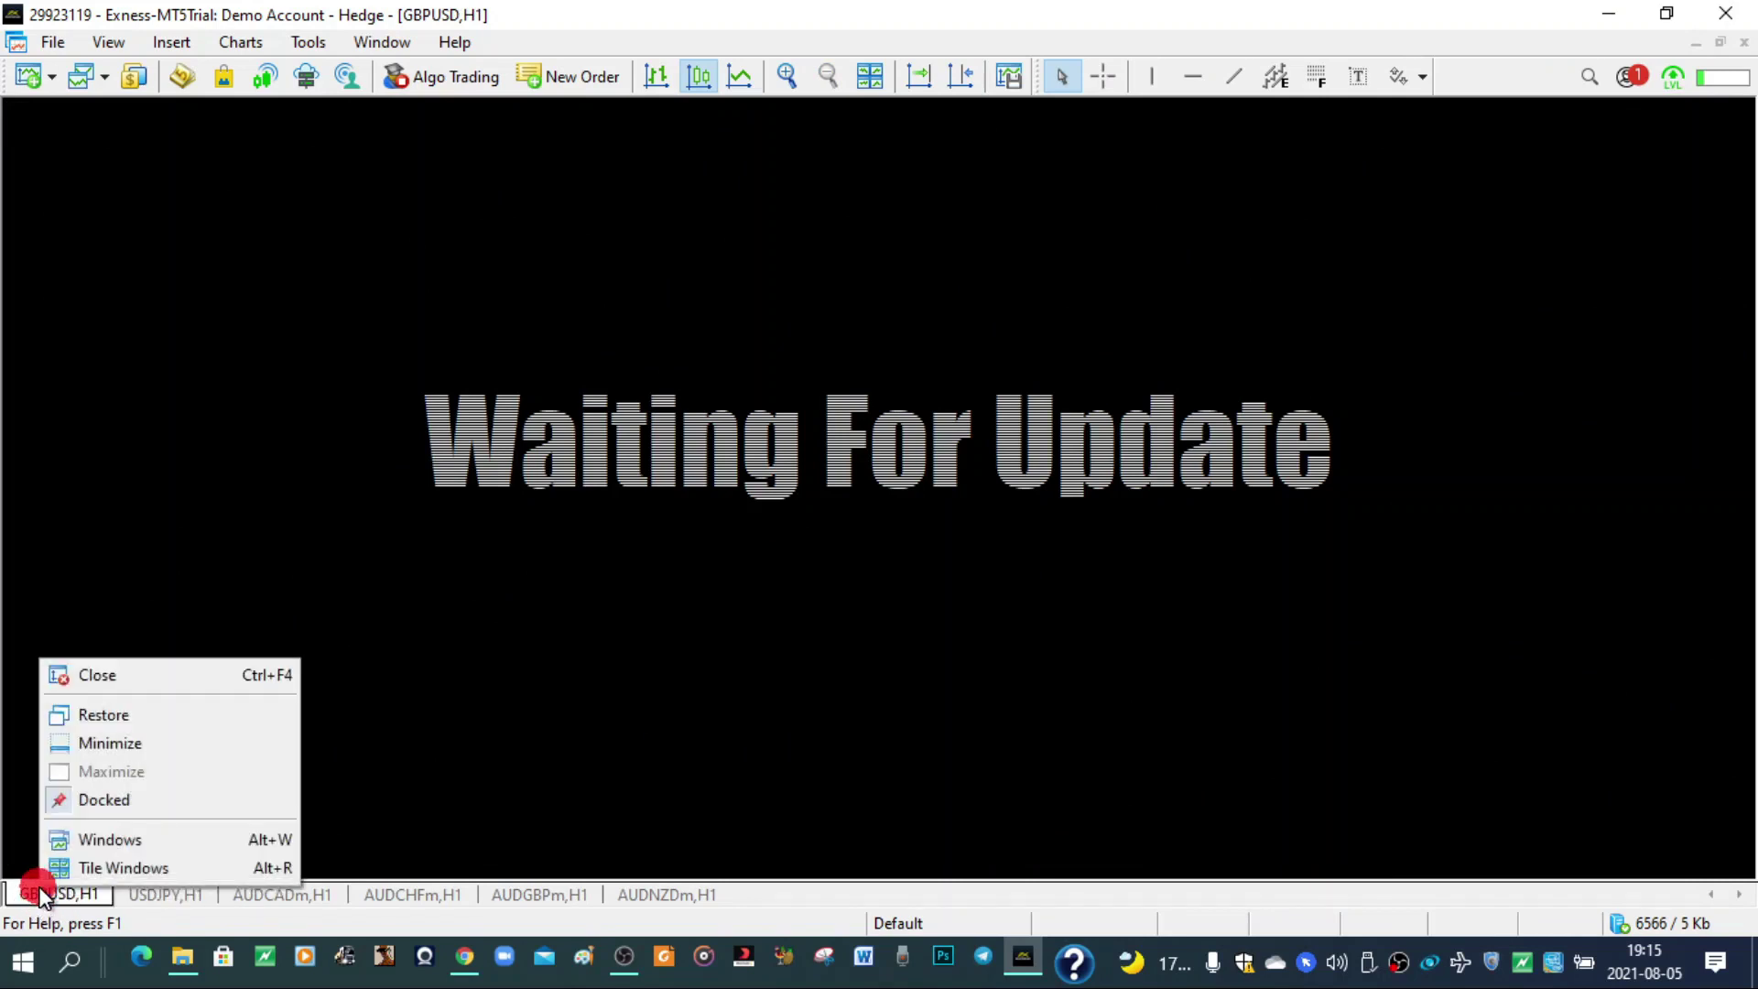
pyautogui.click(119, 678)
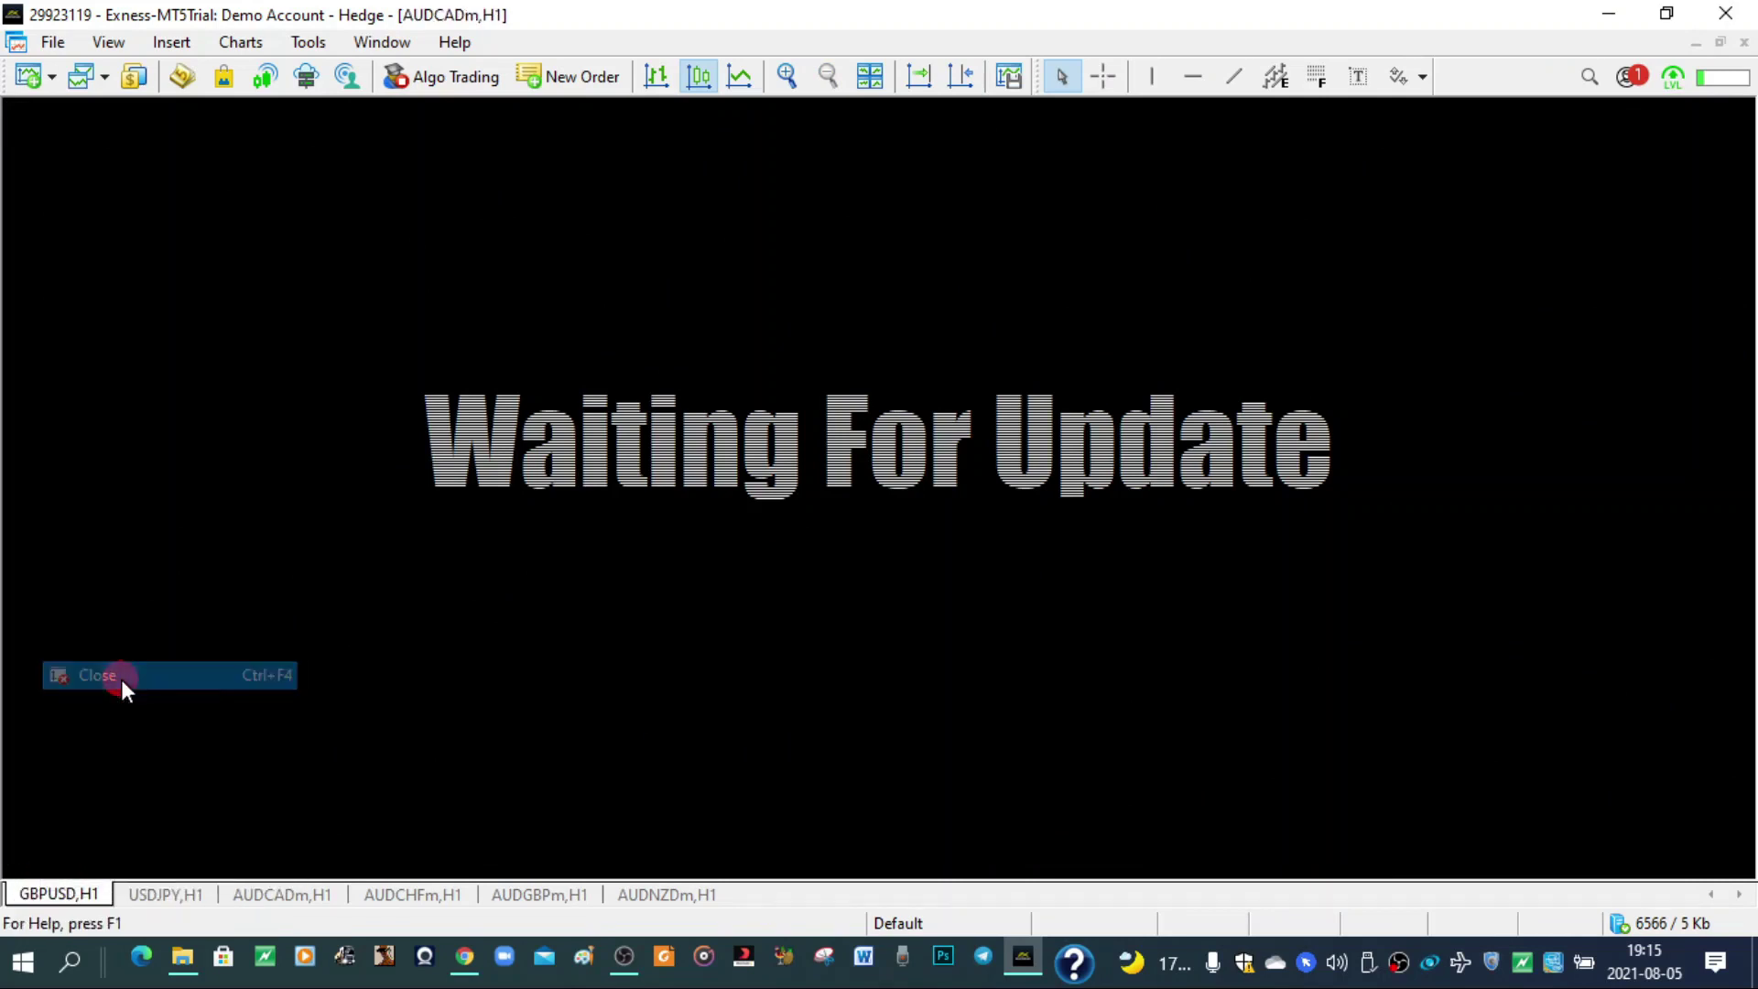
pyautogui.rightClick(63, 898)
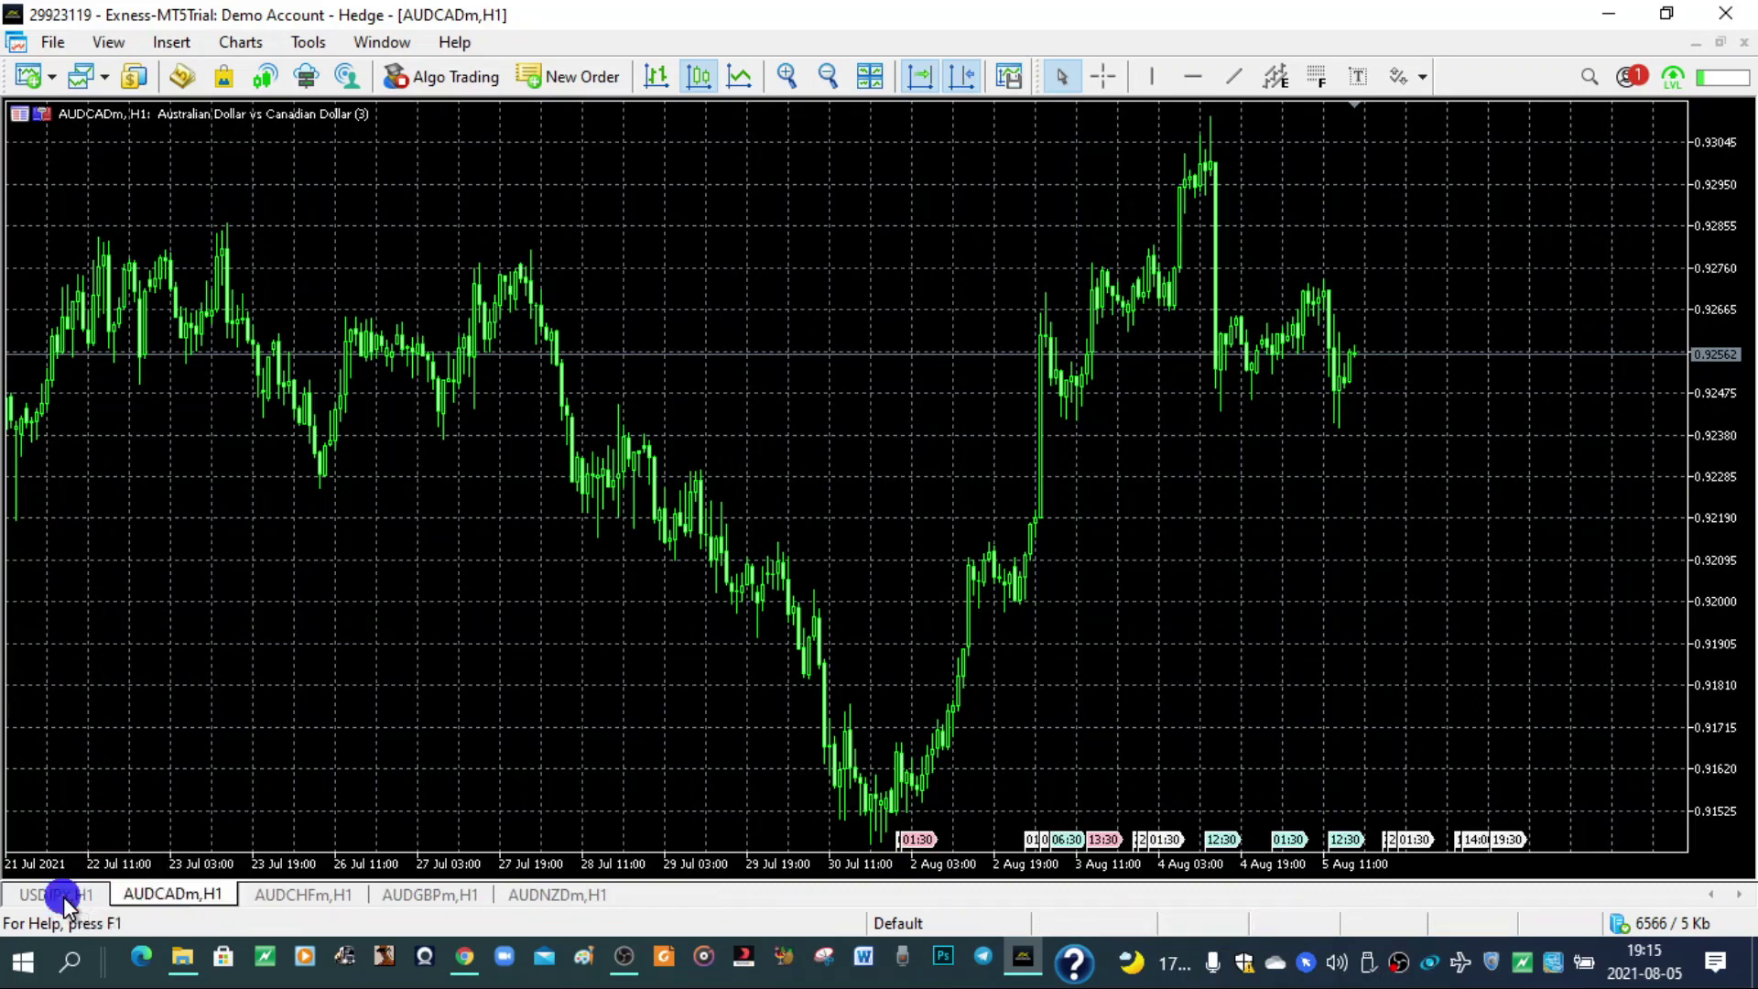
pyautogui.click(133, 686)
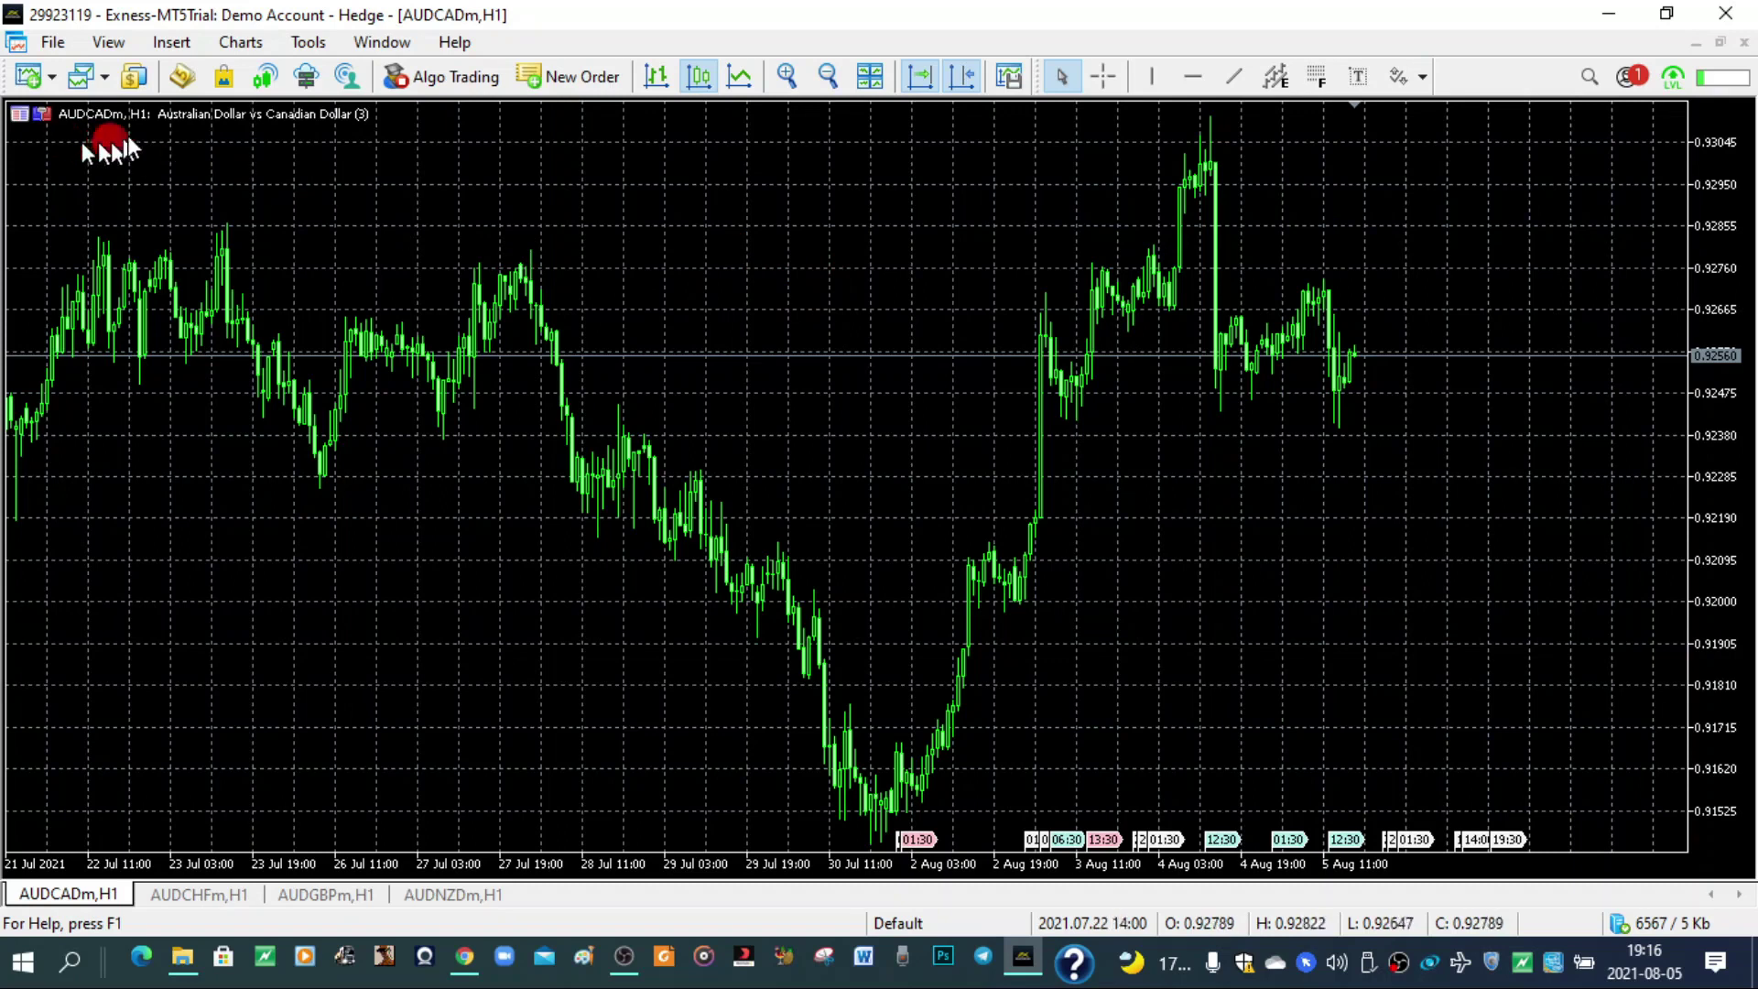
# Step: Examine the broker's full symbol list and the symbols offered for a new chart
pyautogui.click(135, 76)
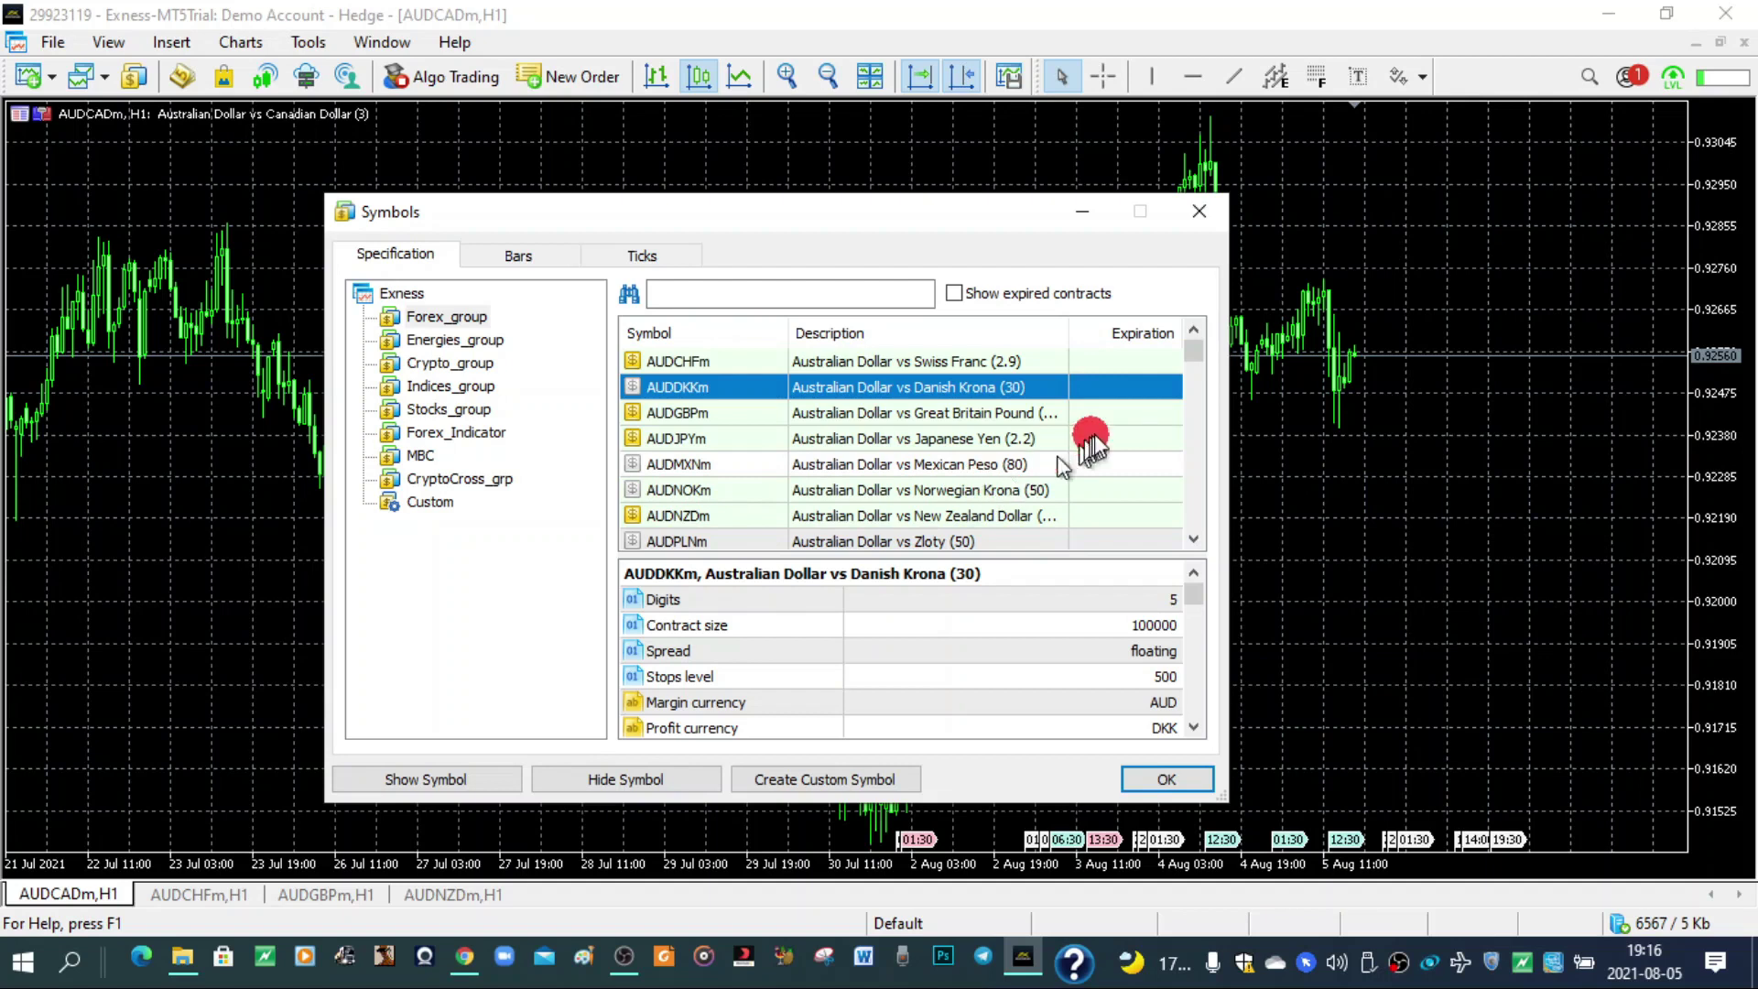
pyautogui.click(1197, 212)
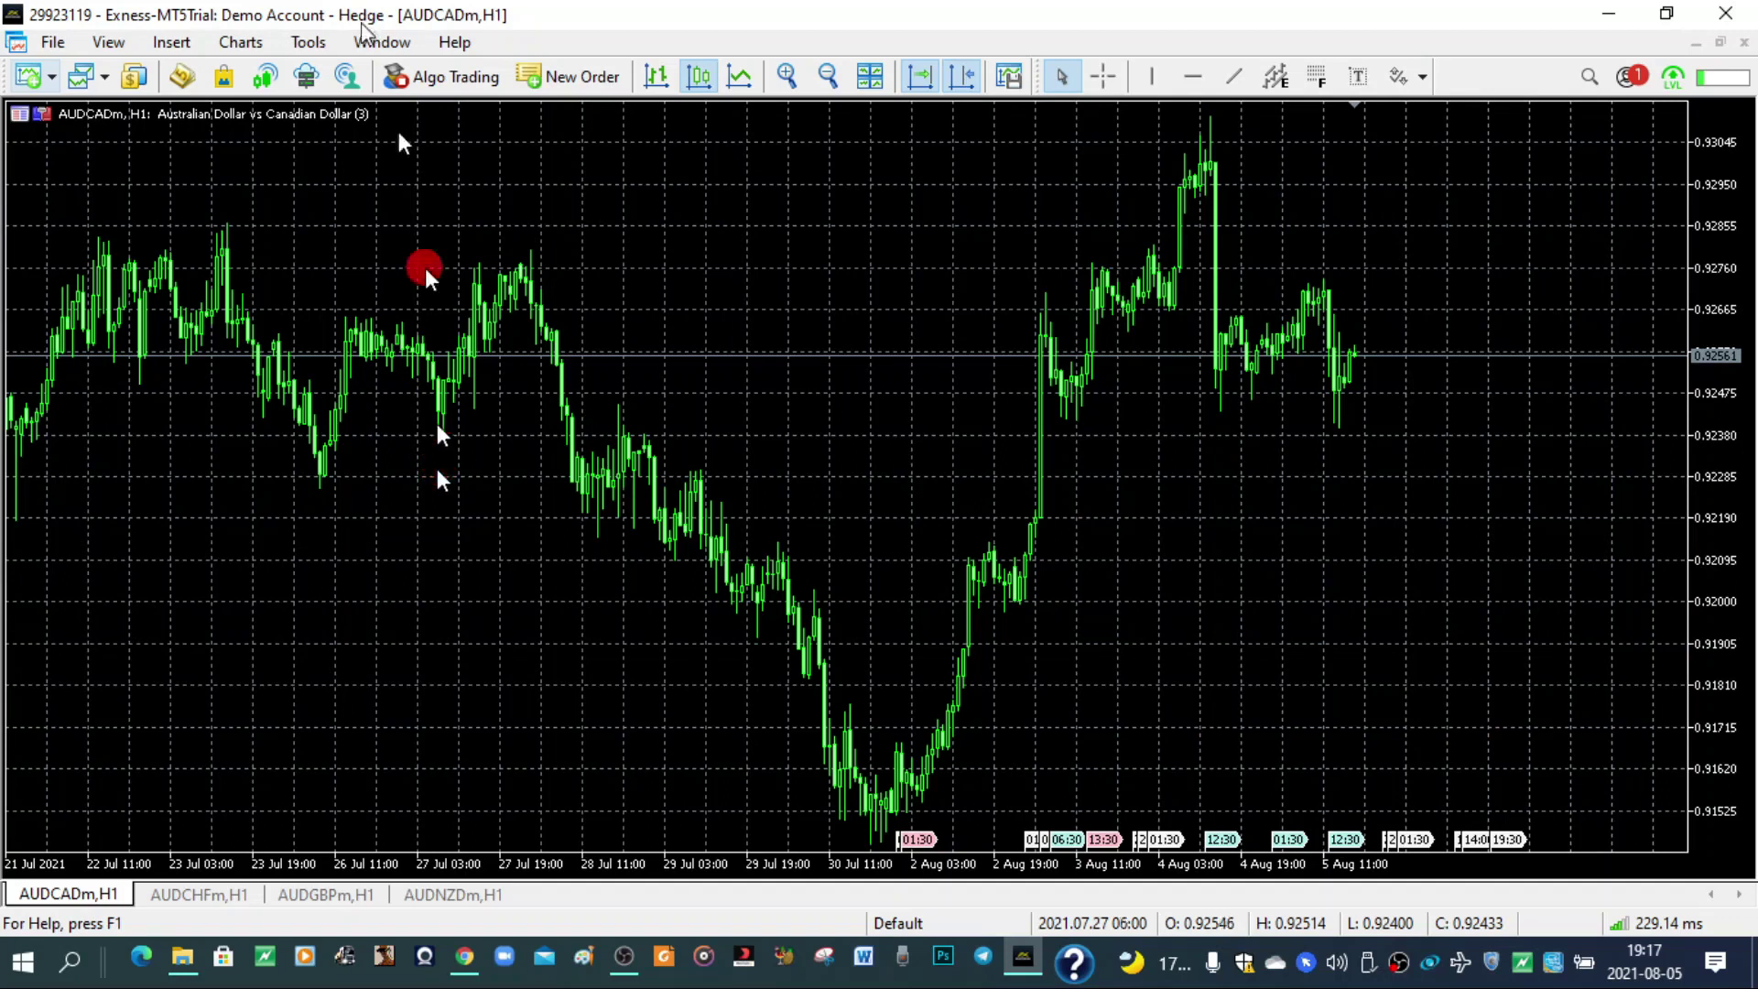
pyautogui.click(31, 76)
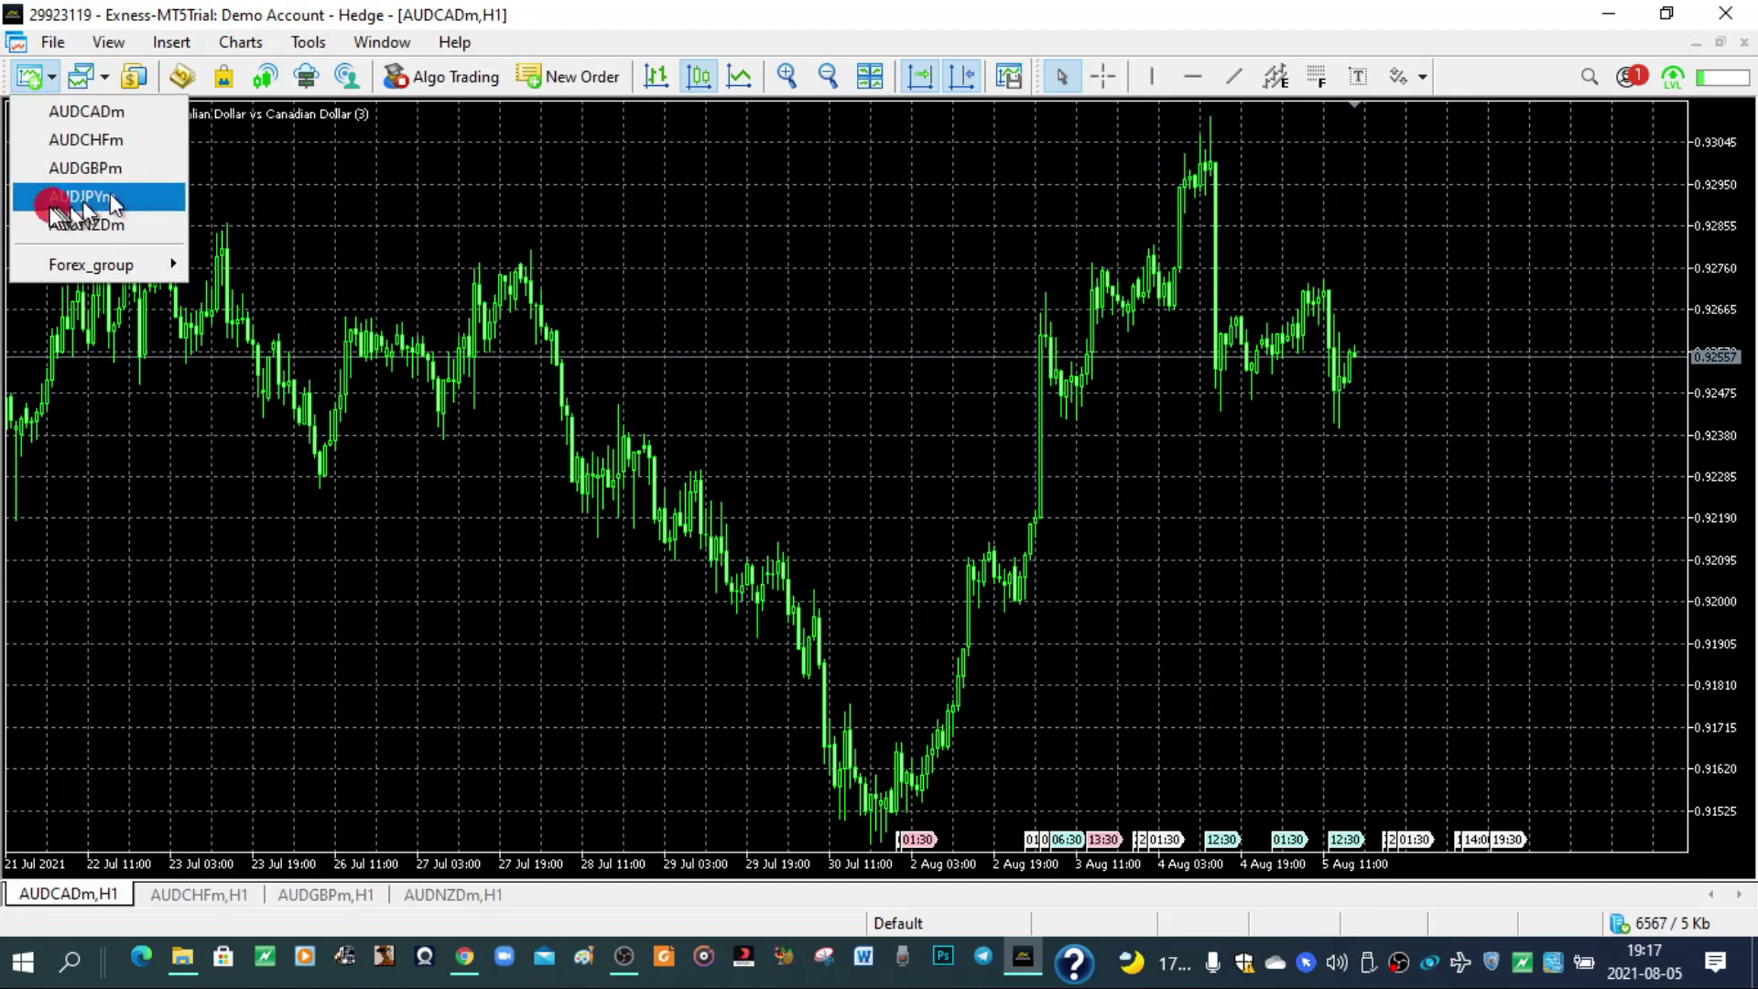
pyautogui.moveTo(117, 269)
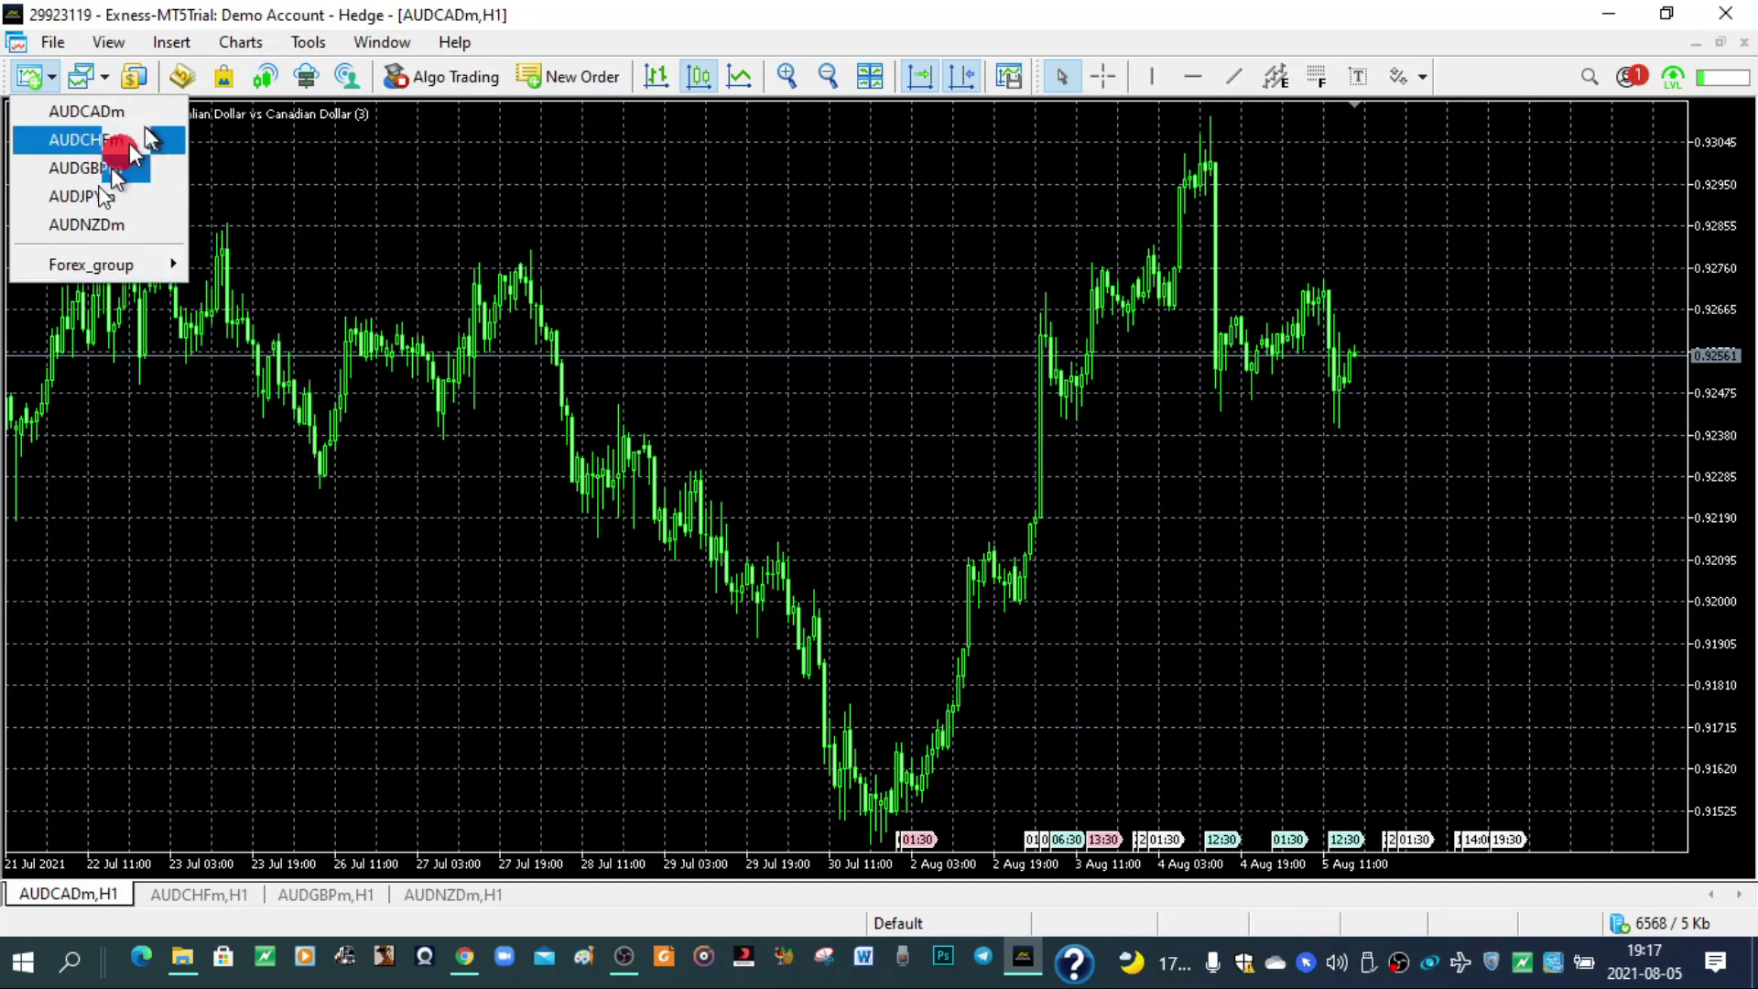
pyautogui.click(134, 82)
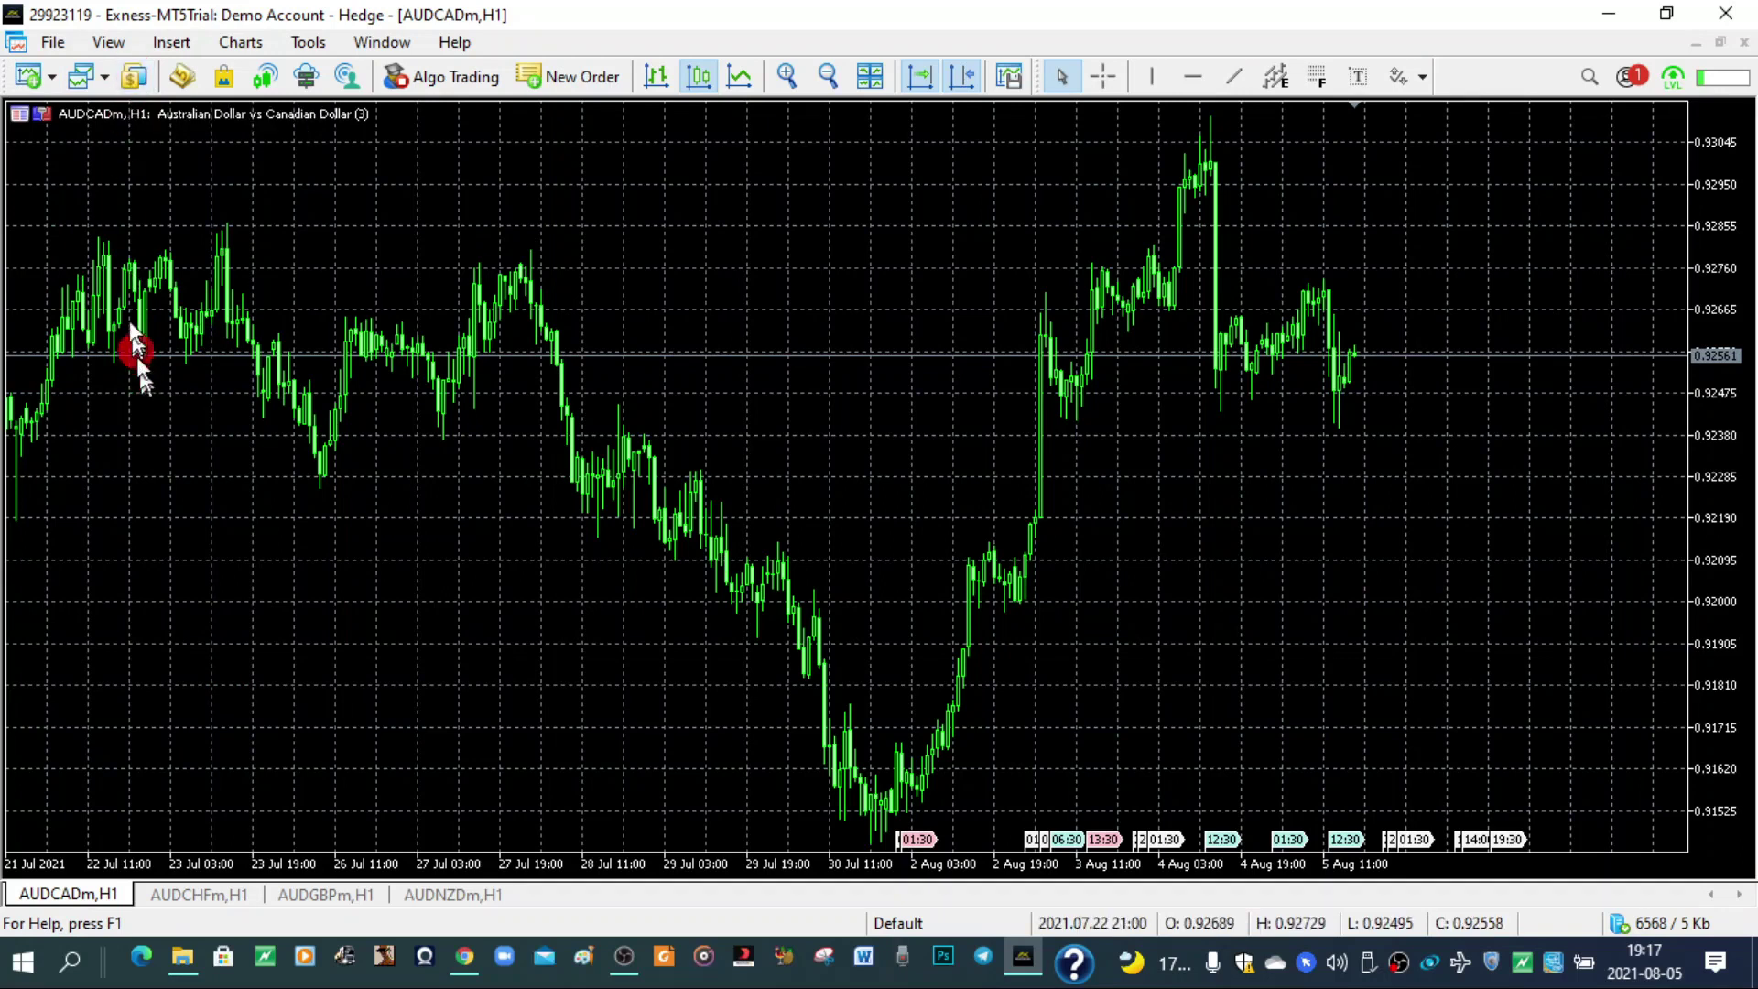
# Step: Show the USDCADm symbol from Forex_group and check that it is offered for new charts
pyautogui.click(135, 77)
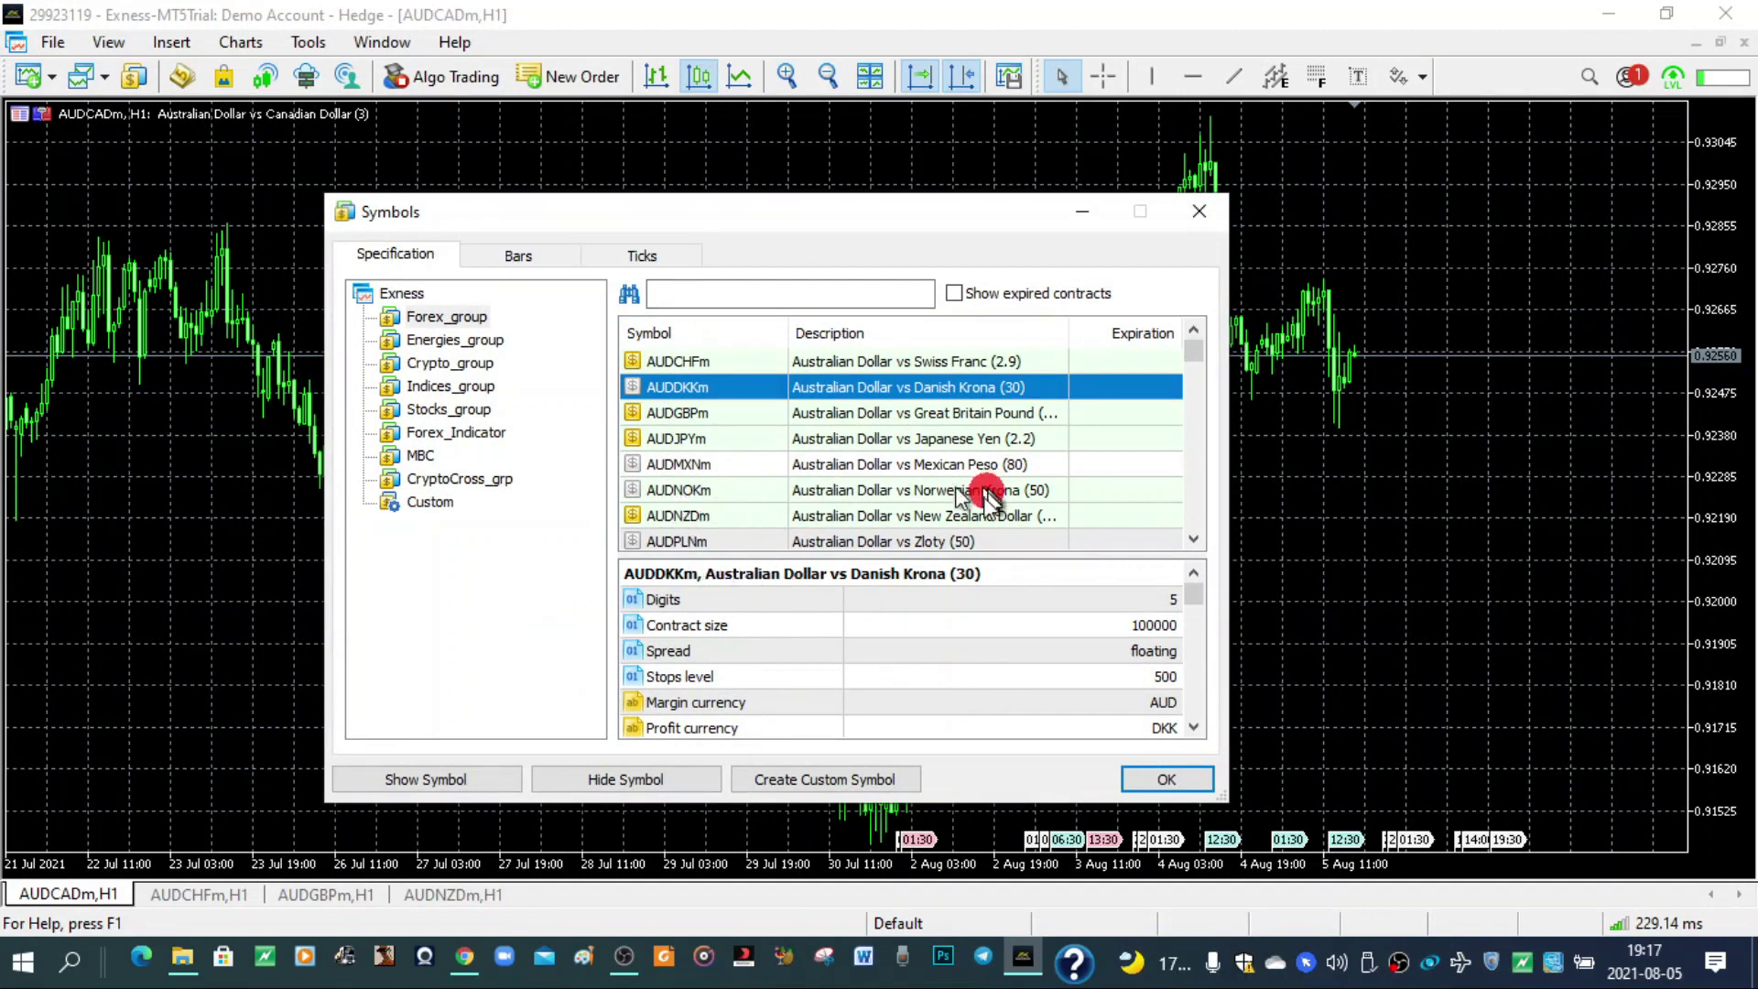
pyautogui.moveTo(1188, 362); pyautogui.dragTo(1192, 475)
pyautogui.click(805, 414)
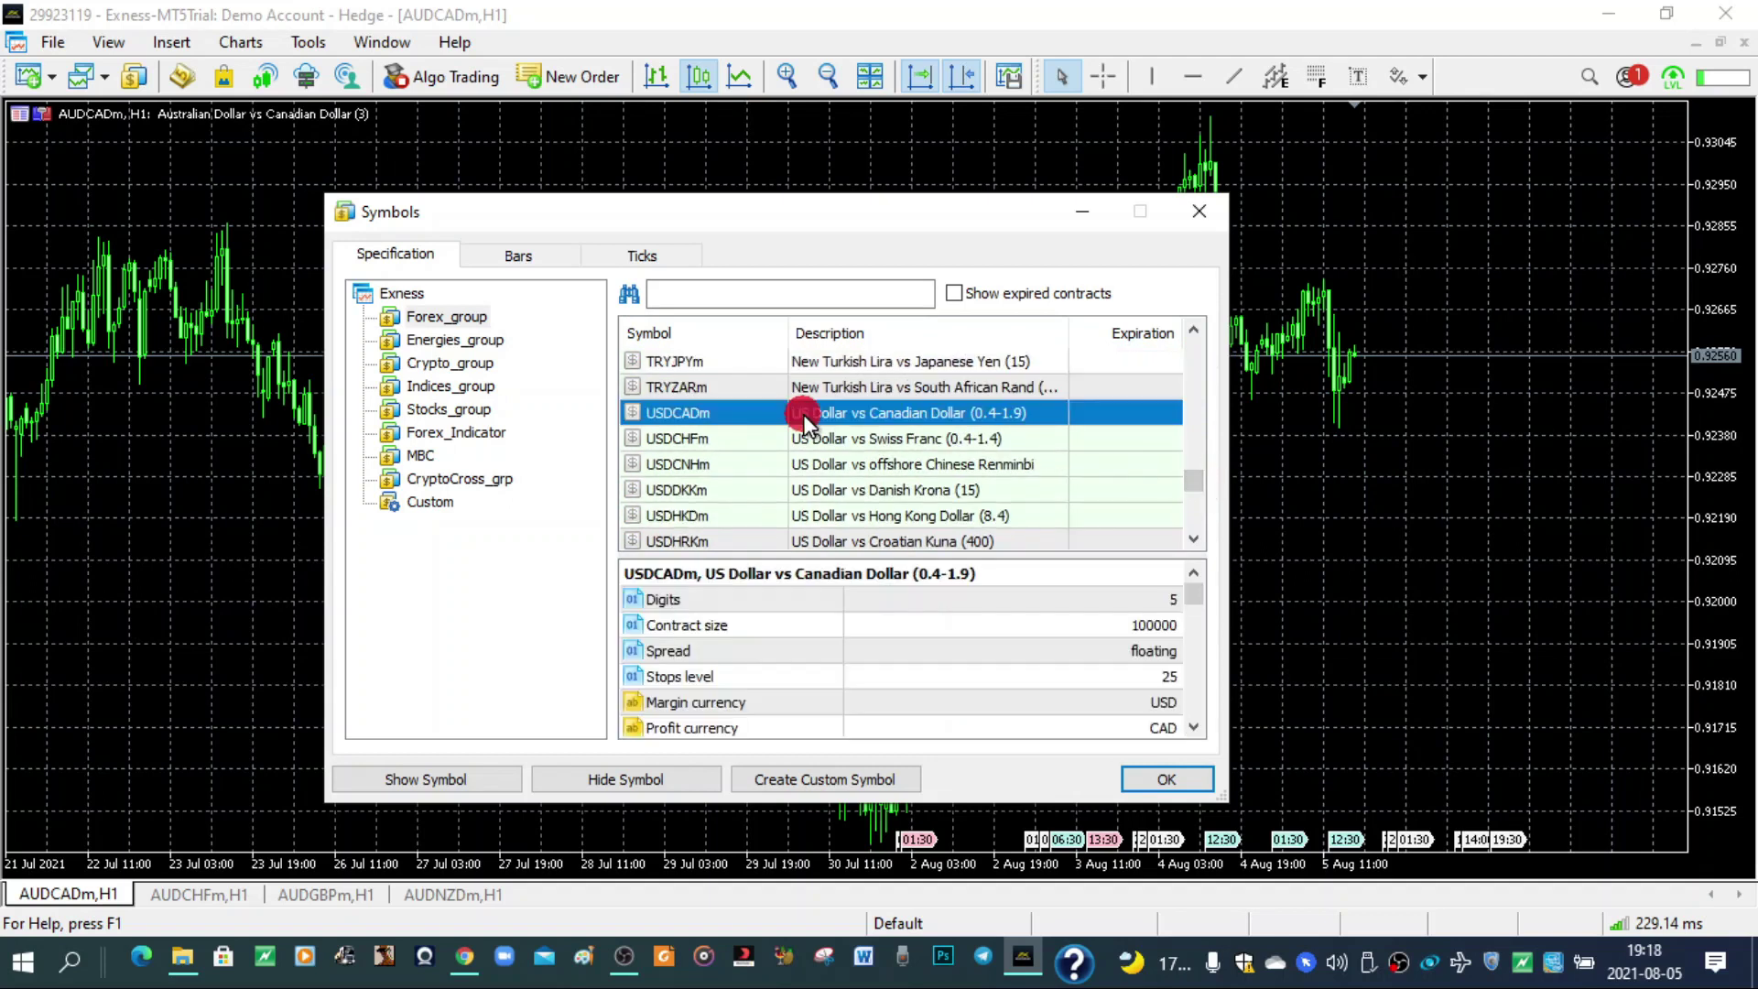
pyautogui.moveTo(804, 413)
pyautogui.mouseDown()
pyautogui.moveTo(796, 433)
pyautogui.moveTo(709, 430)
pyautogui.moveTo(705, 408)
pyautogui.moveTo(569, 575)
pyautogui.moveTo(498, 783)
pyautogui.mouseUp()
pyautogui.click(427, 778)
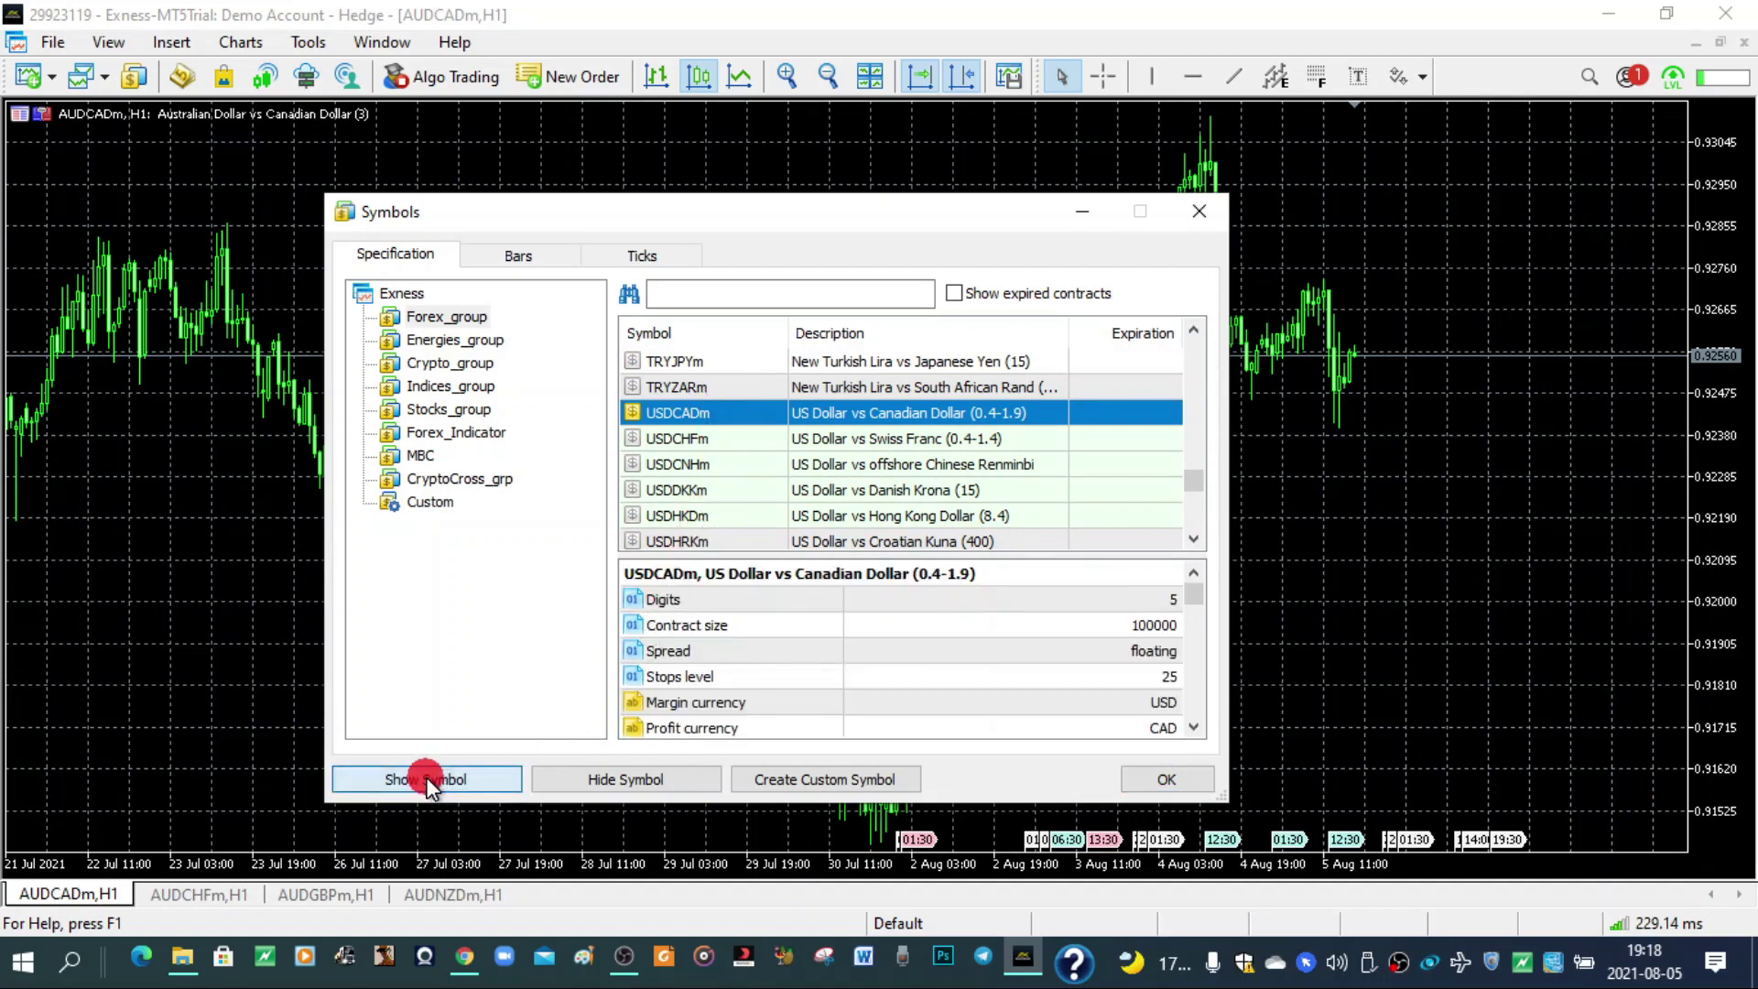
pyautogui.click(646, 259)
pyautogui.click(954, 772)
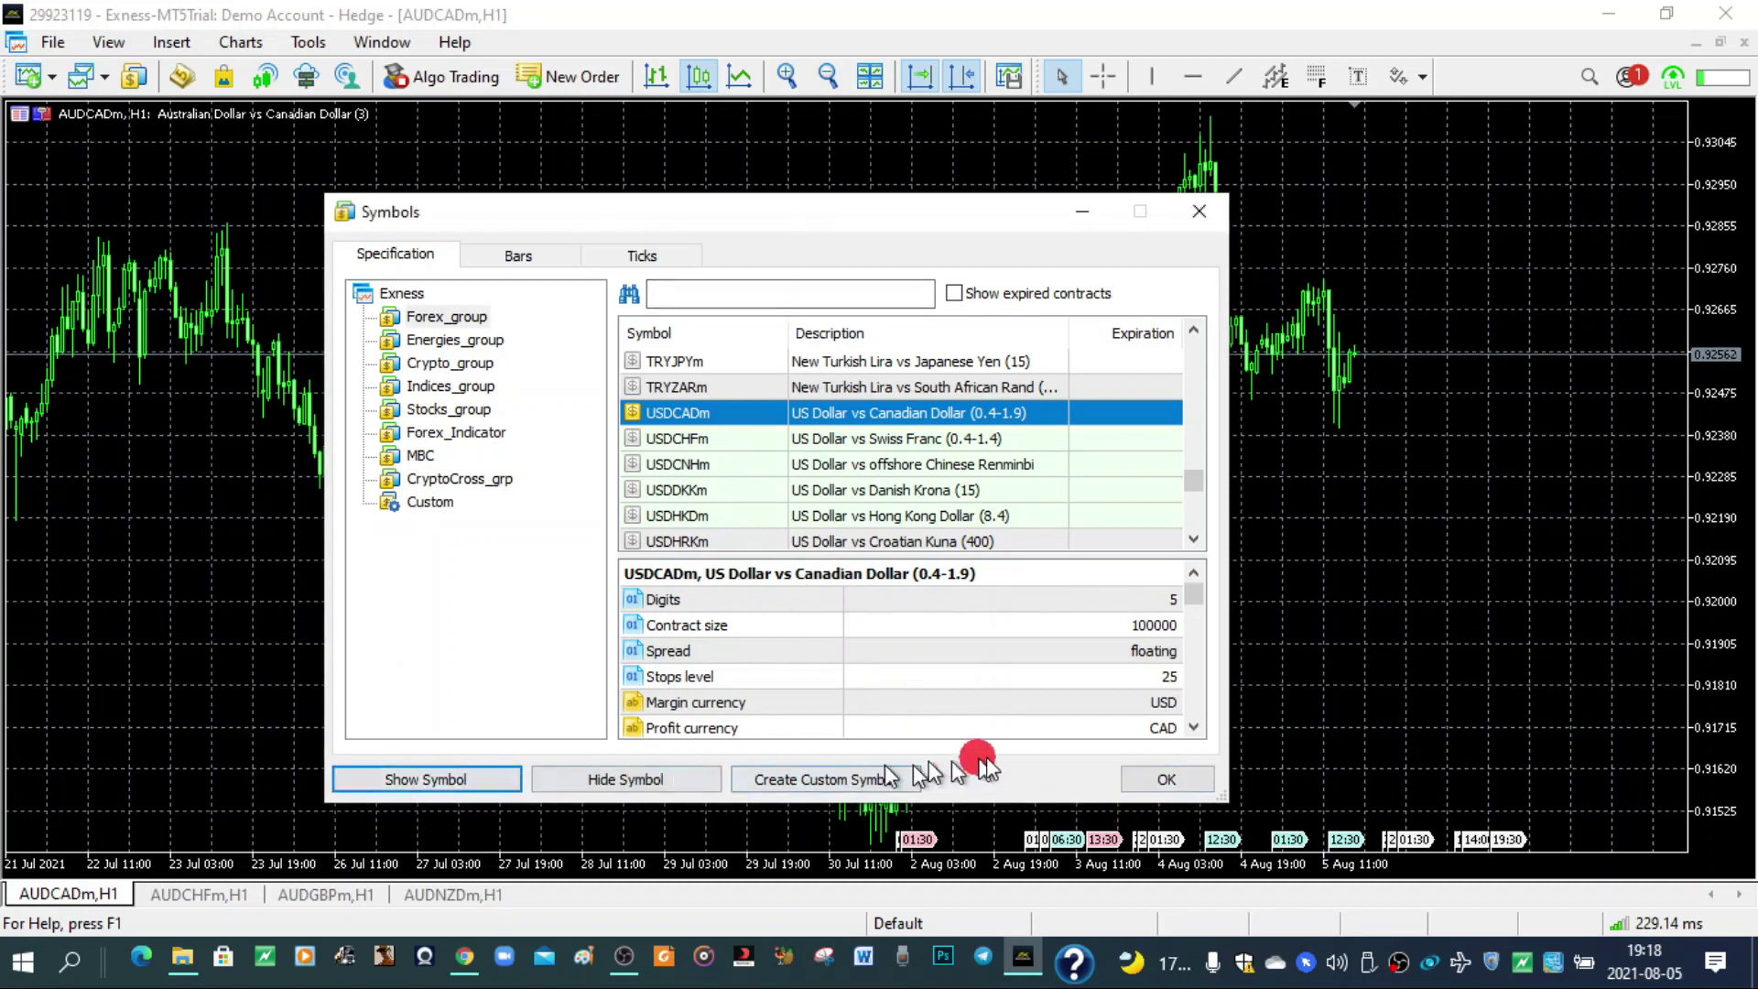
pyautogui.click(1149, 779)
pyautogui.click(34, 73)
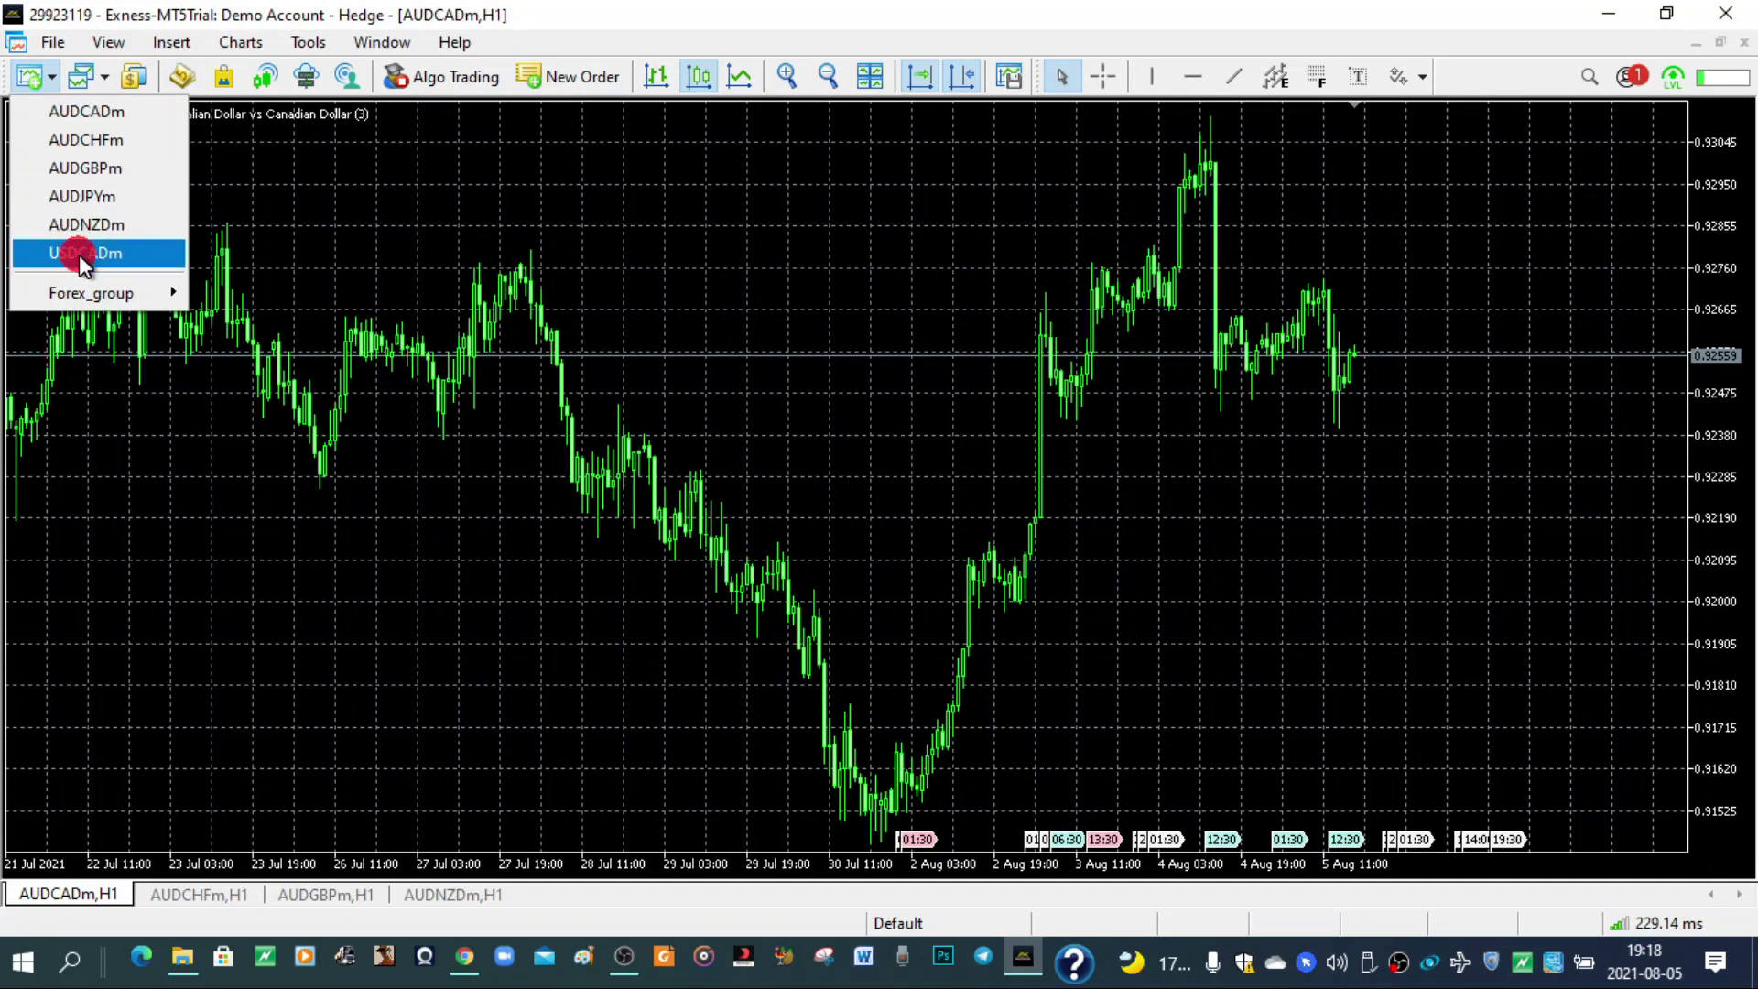
pyautogui.click(255, 256)
# Step: Hide the USDCADm symbol again and check the symbols offered for new charts
pyautogui.click(132, 79)
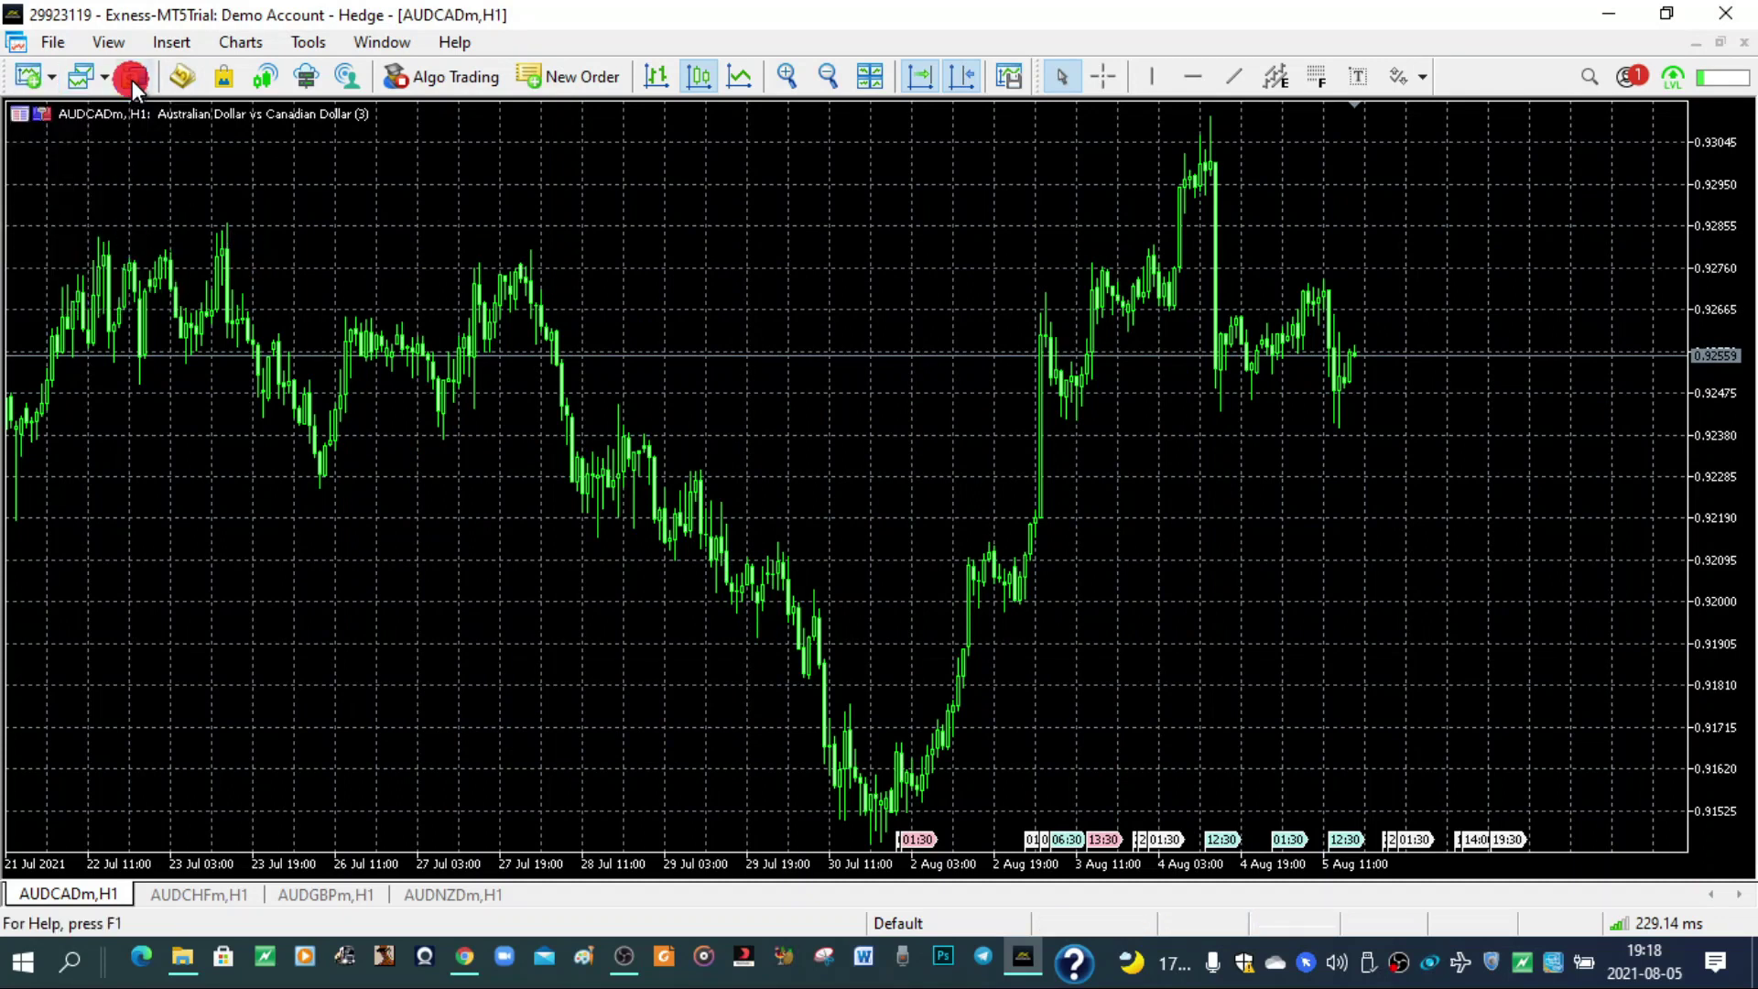
pyautogui.click(150, 44)
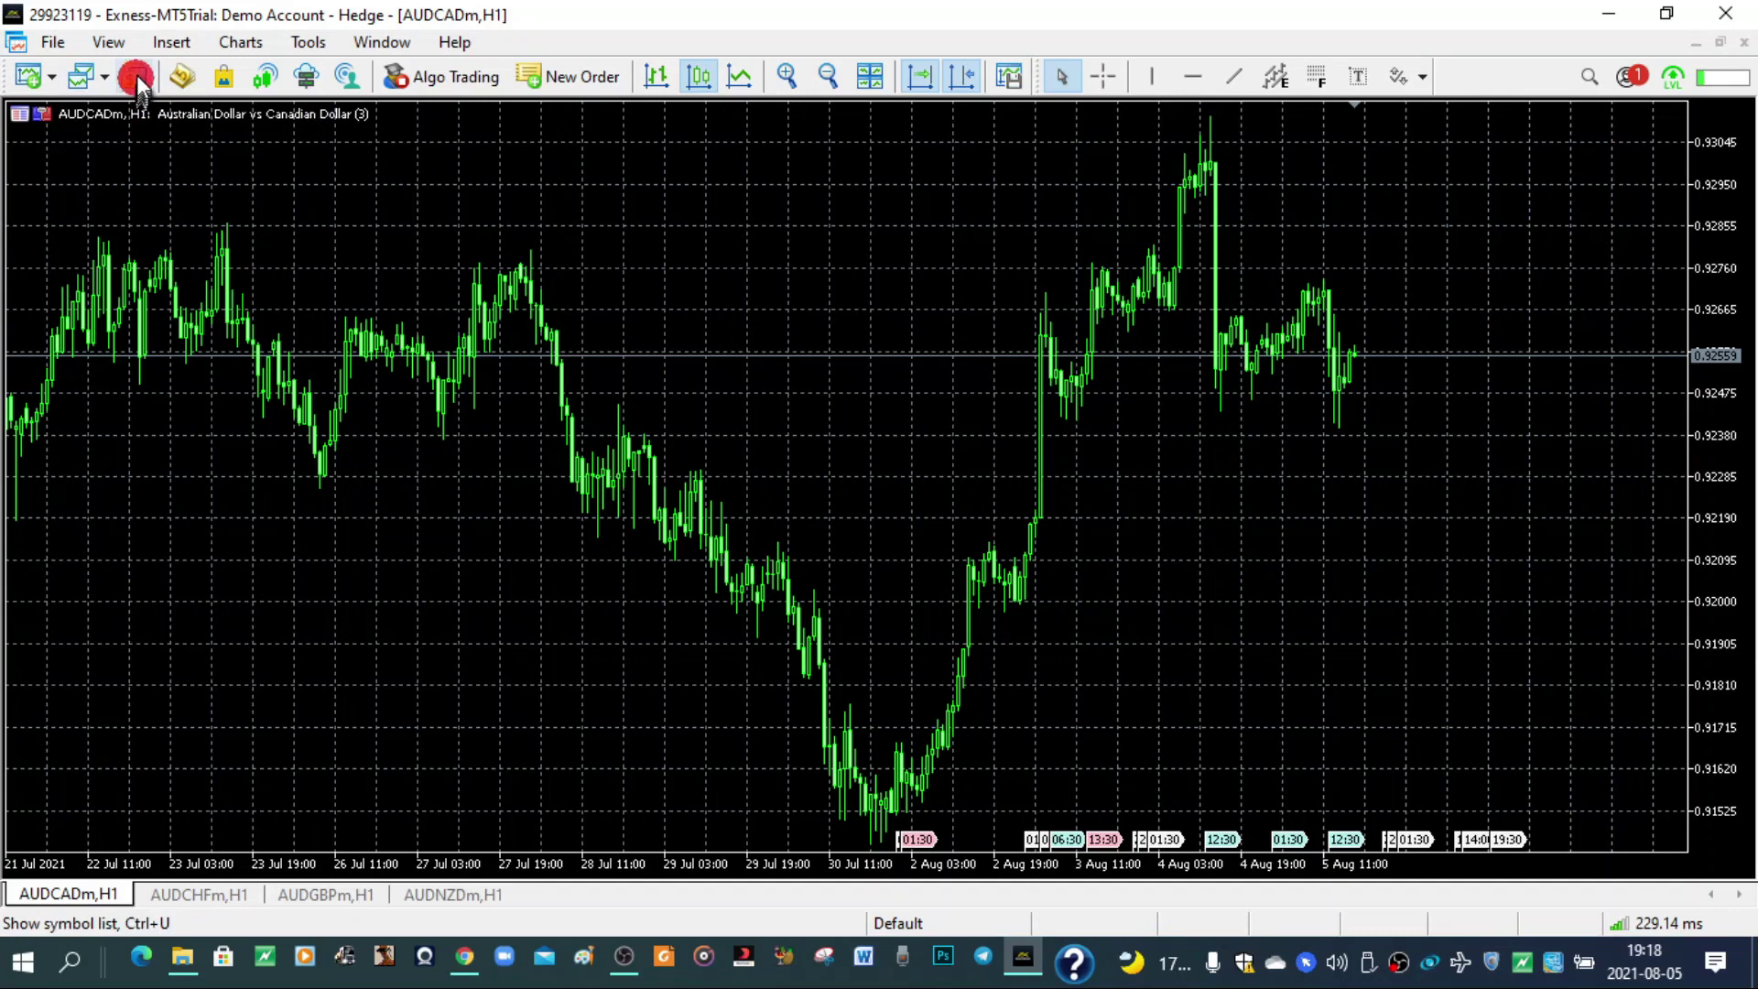
pyautogui.click(136, 78)
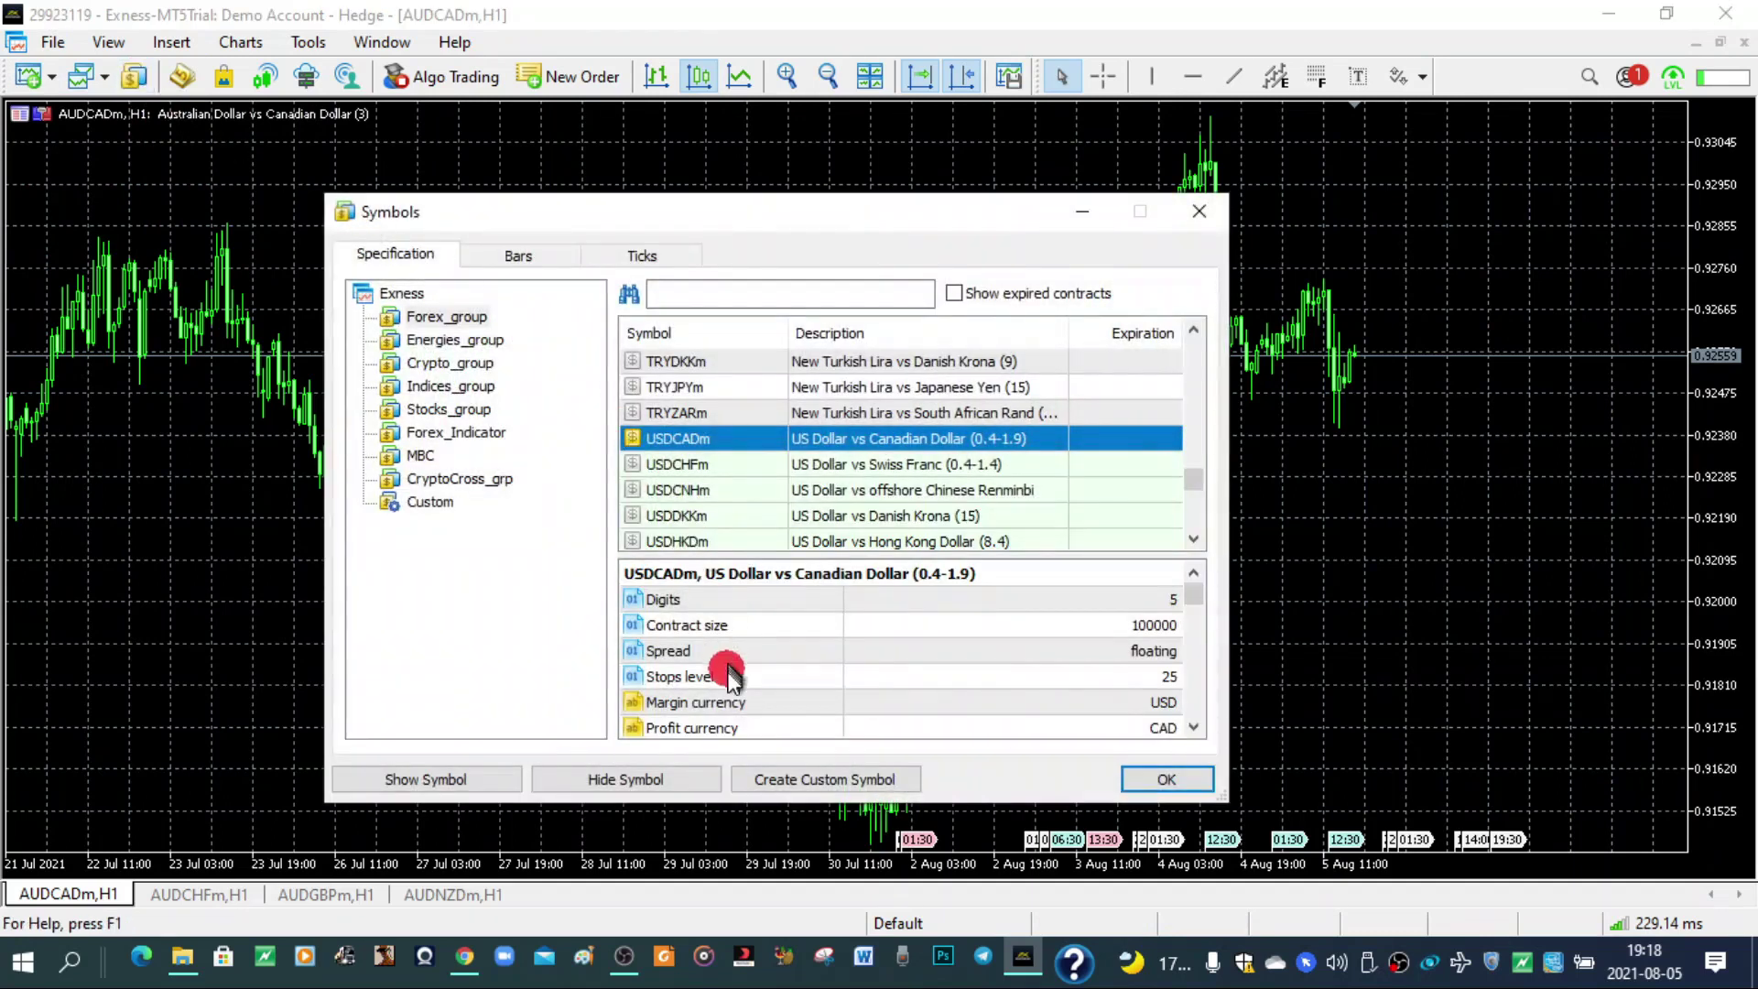
pyautogui.click(646, 785)
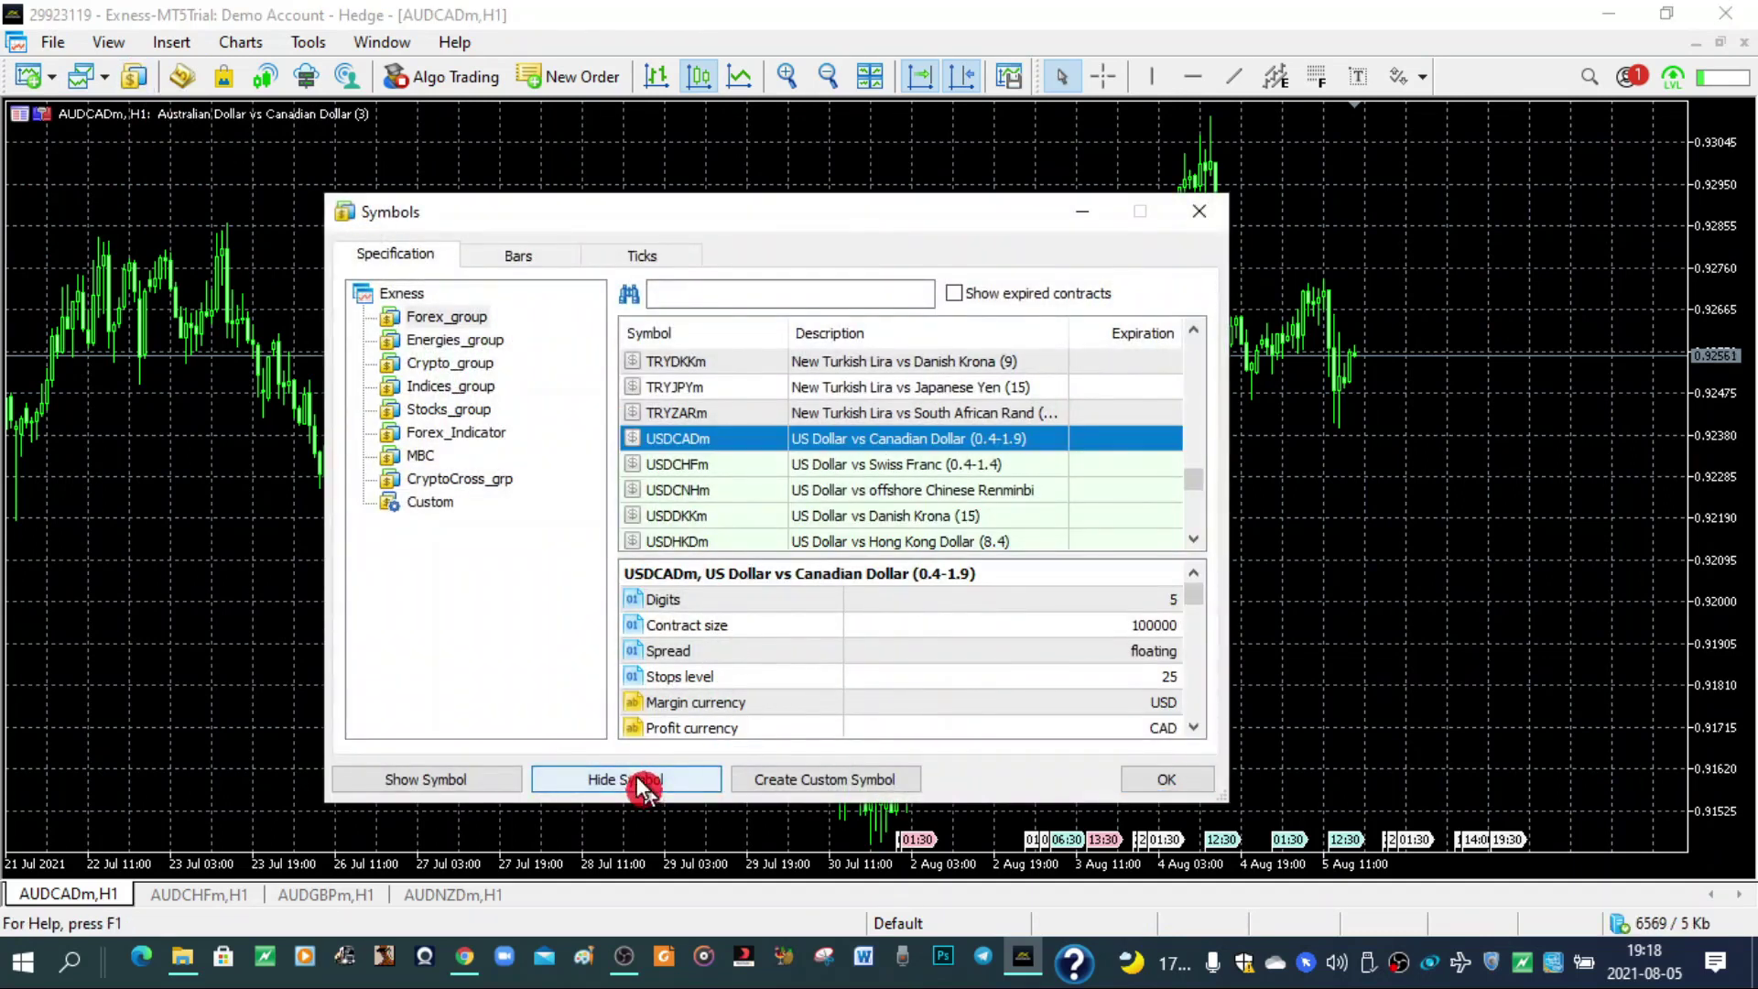
pyautogui.click(1184, 779)
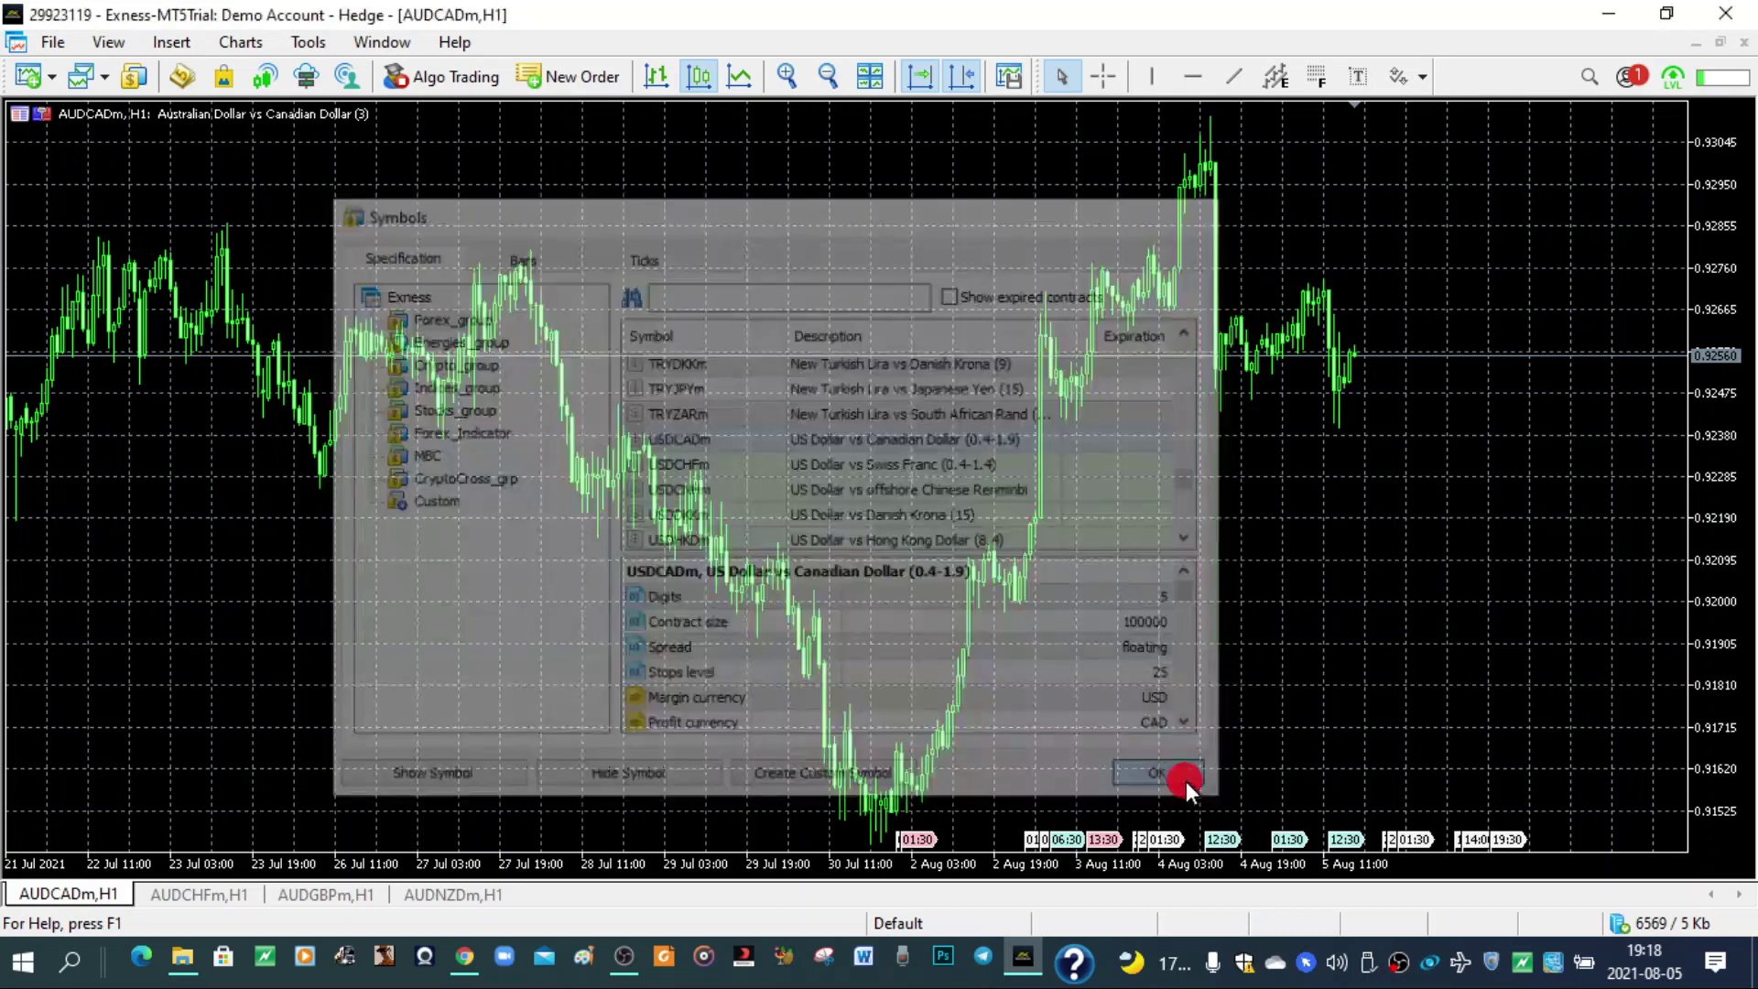
pyautogui.click(47, 77)
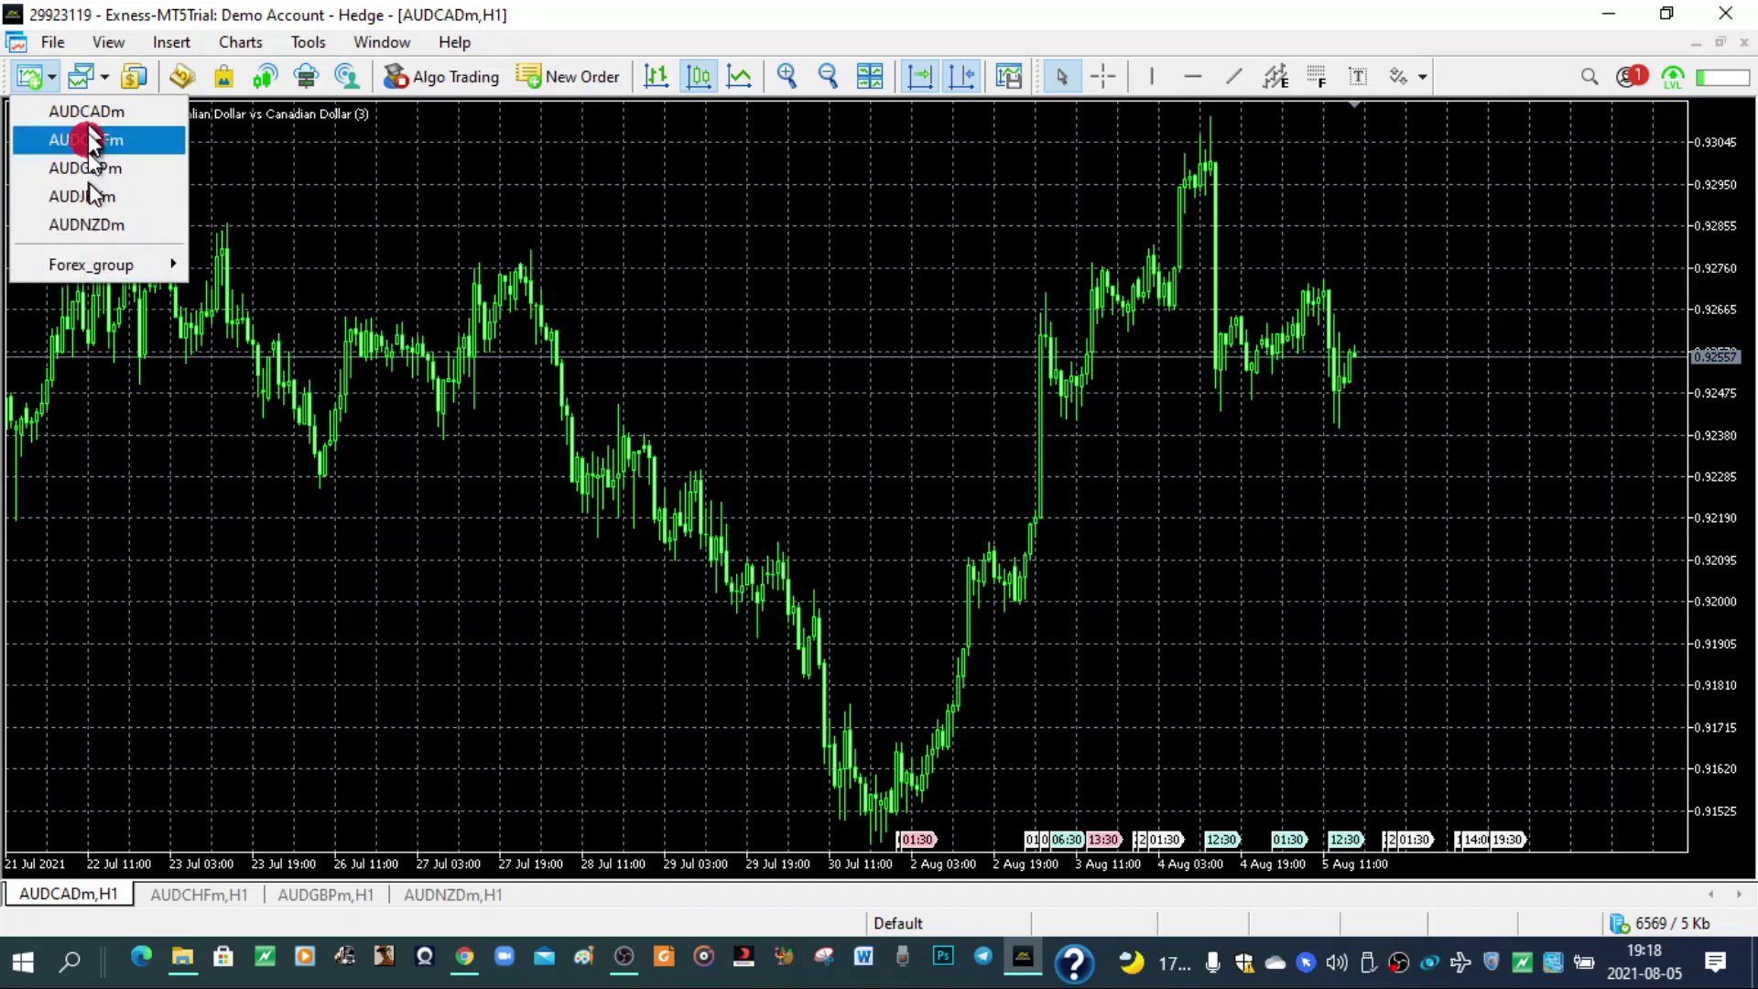
pyautogui.click(103, 382)
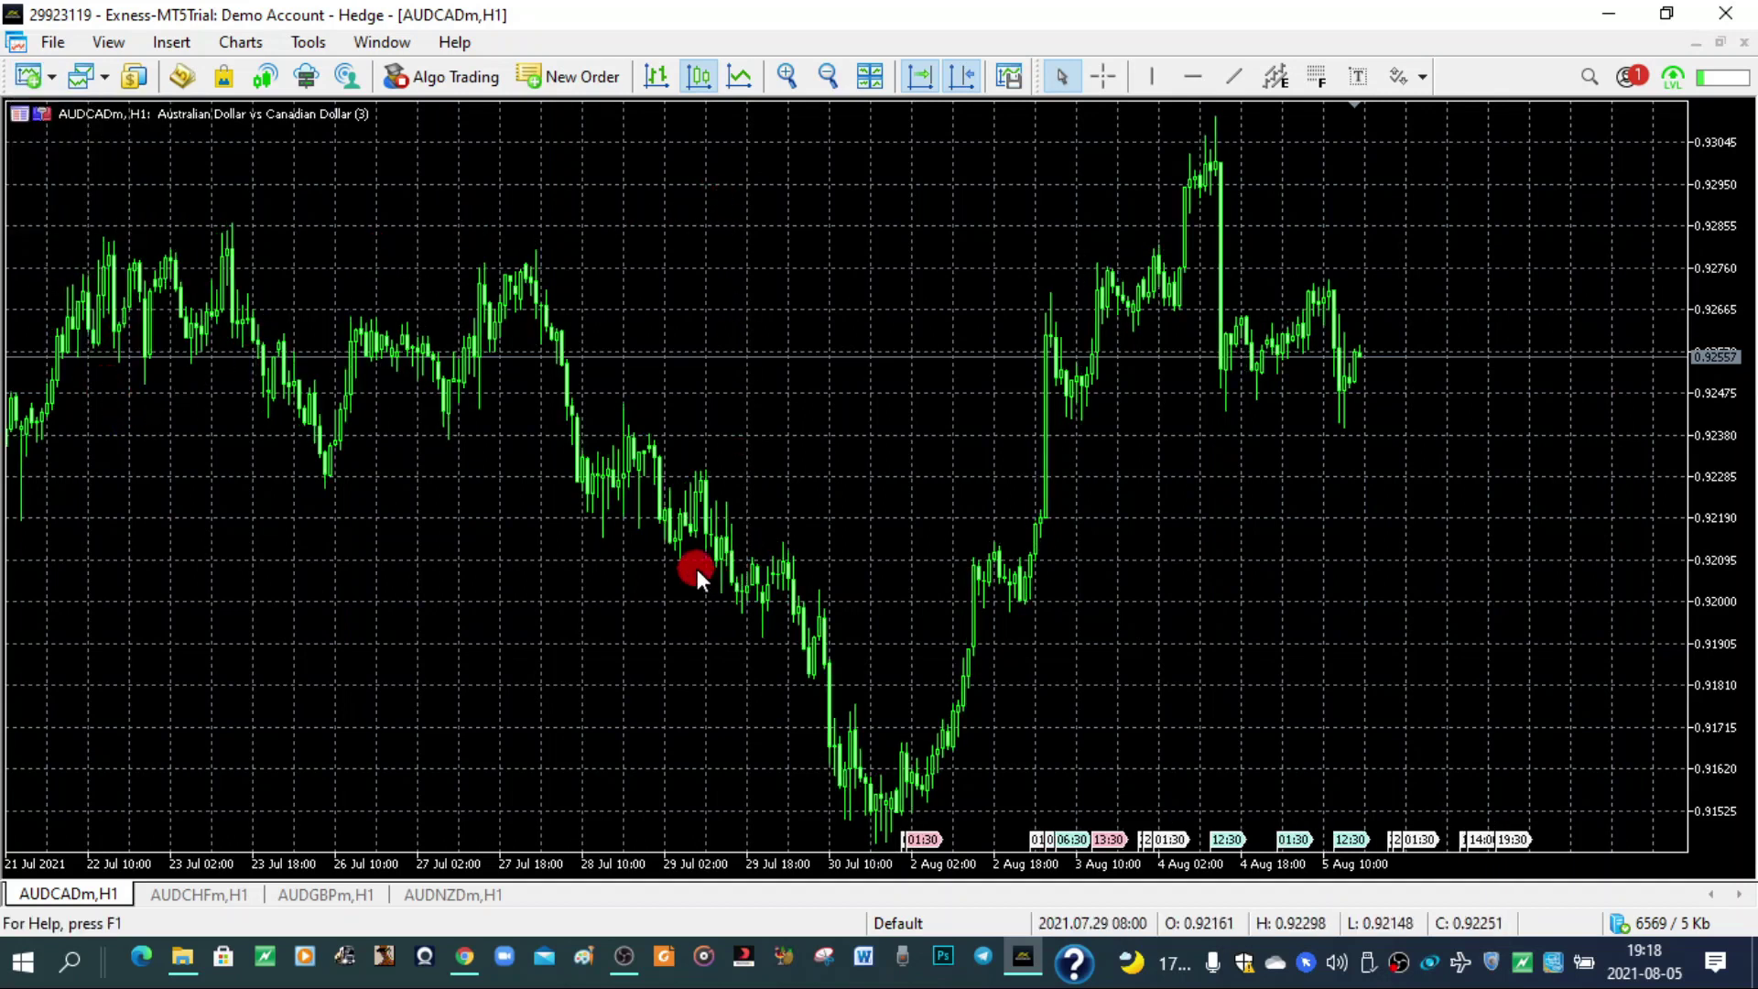
# Step: Zoom in on the AUDCADm chart until the individual candles of 4 and 5 August are large
pyautogui.moveTo(1121, 419); pyautogui.dragTo(1059, 506)
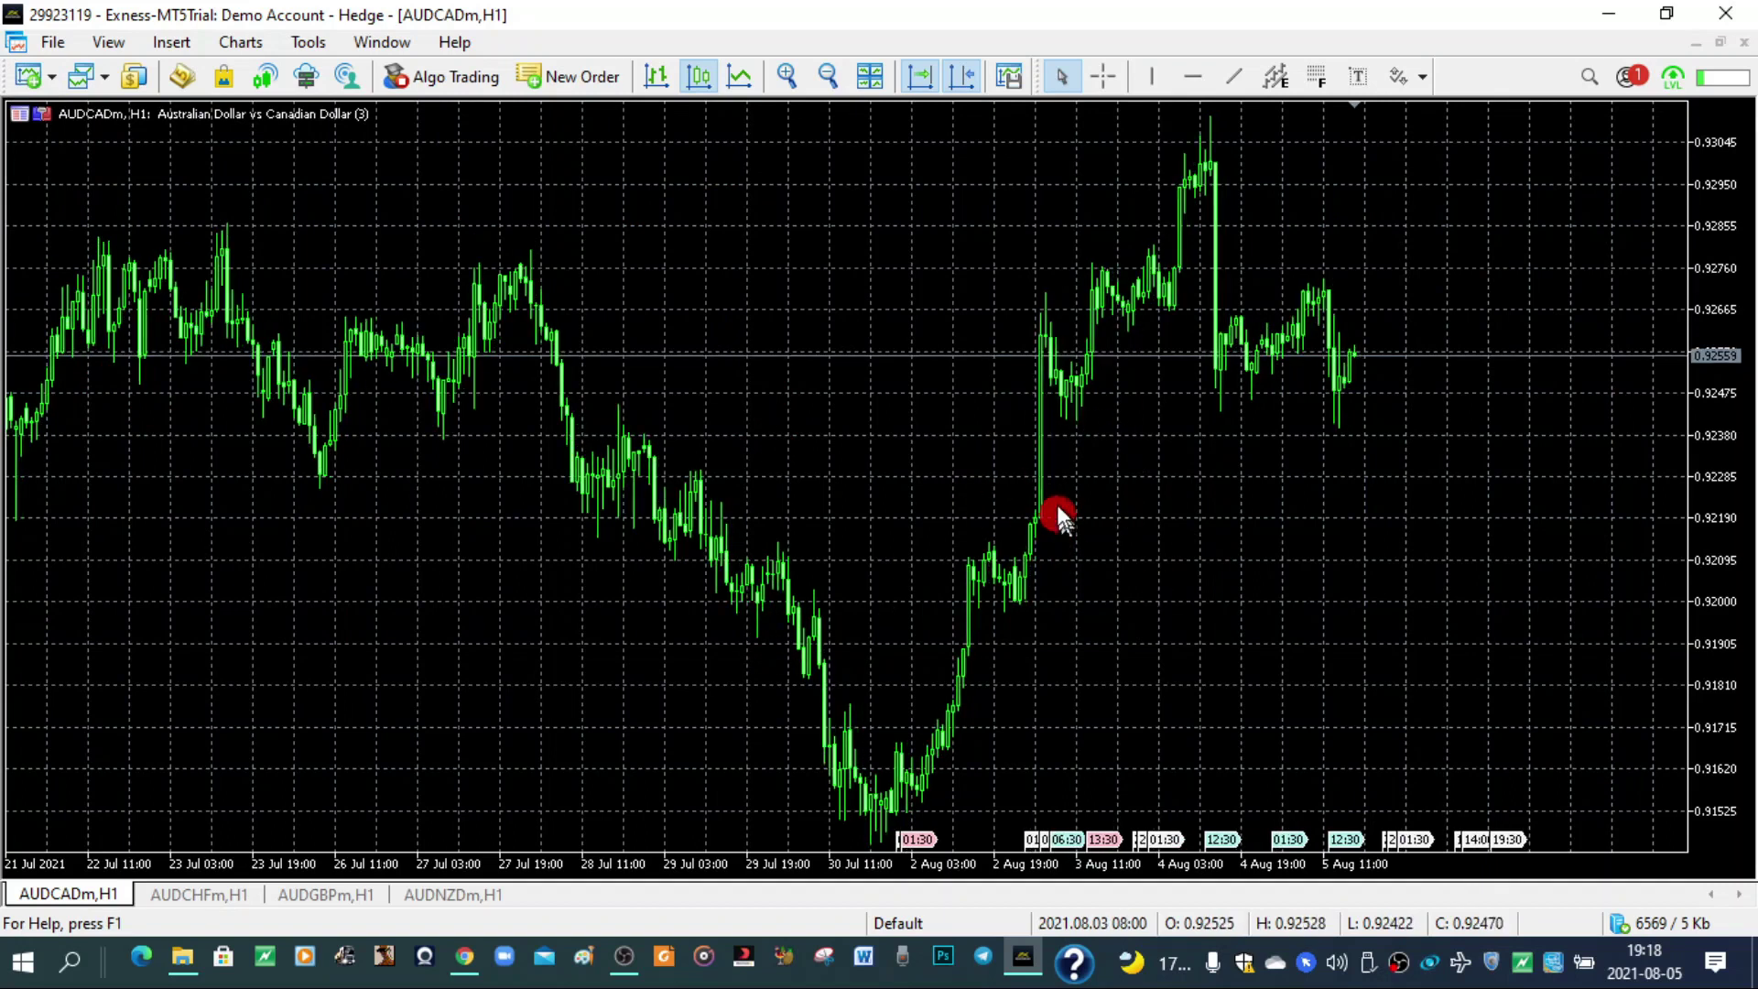
pyautogui.click(789, 75)
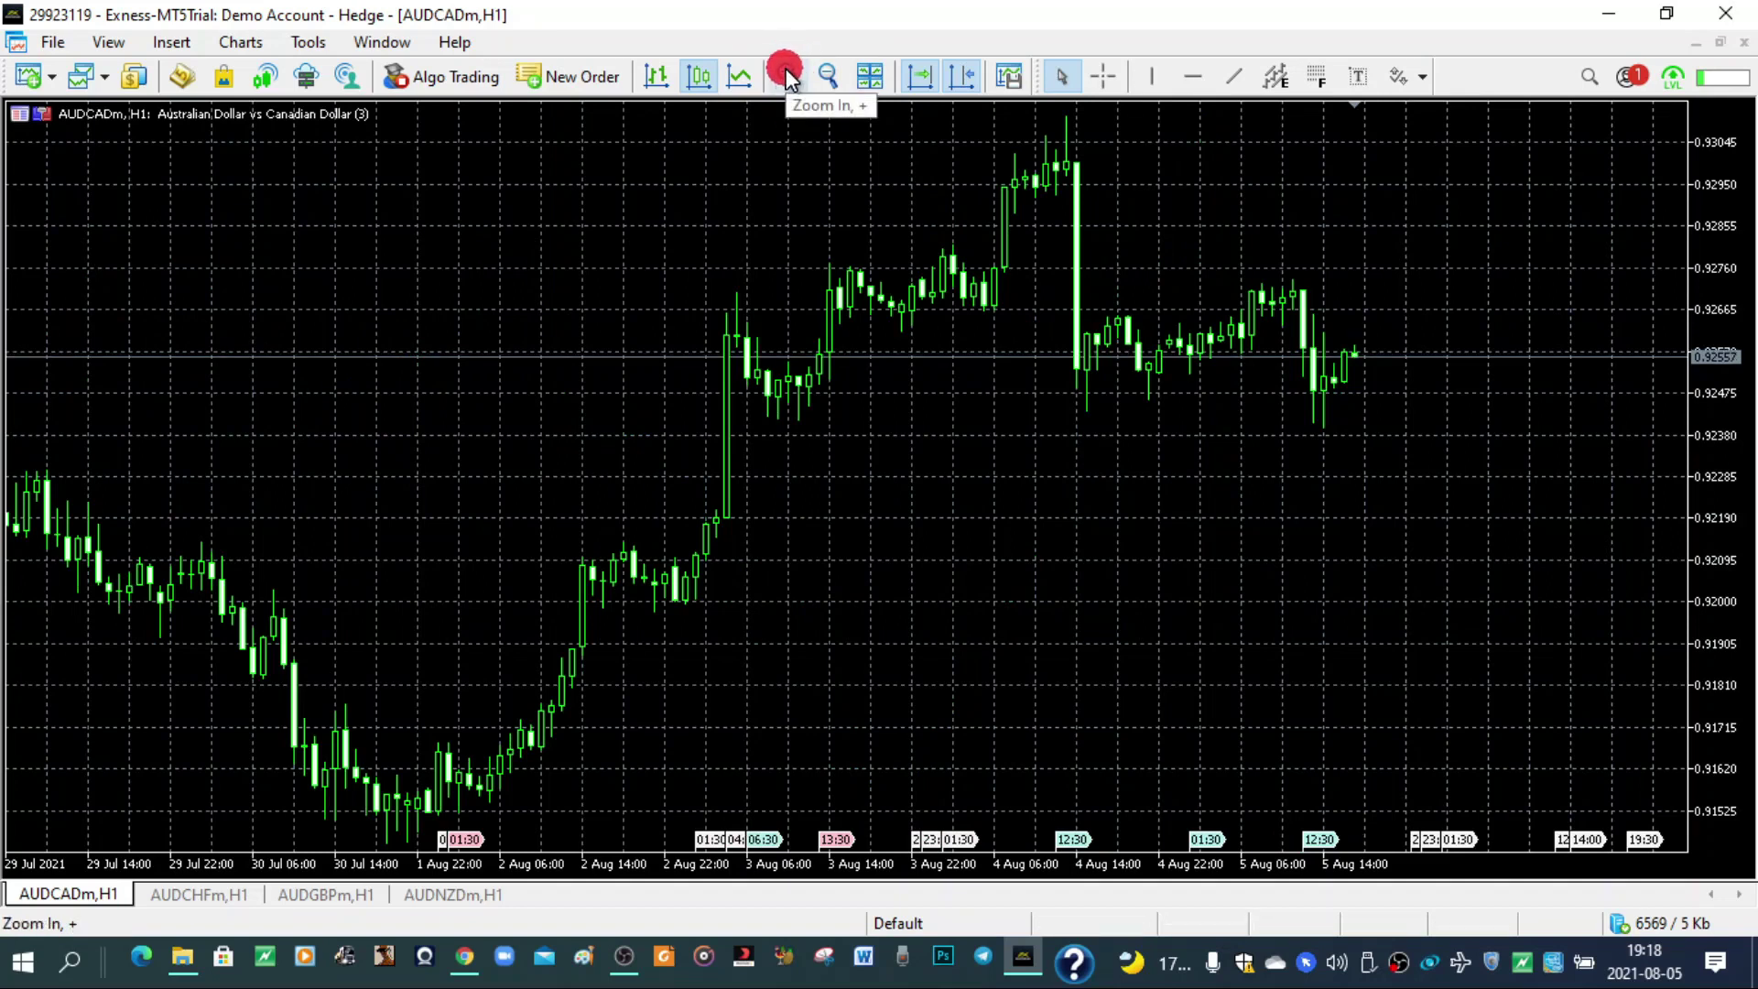
pyautogui.click(786, 73)
pyautogui.press('+')
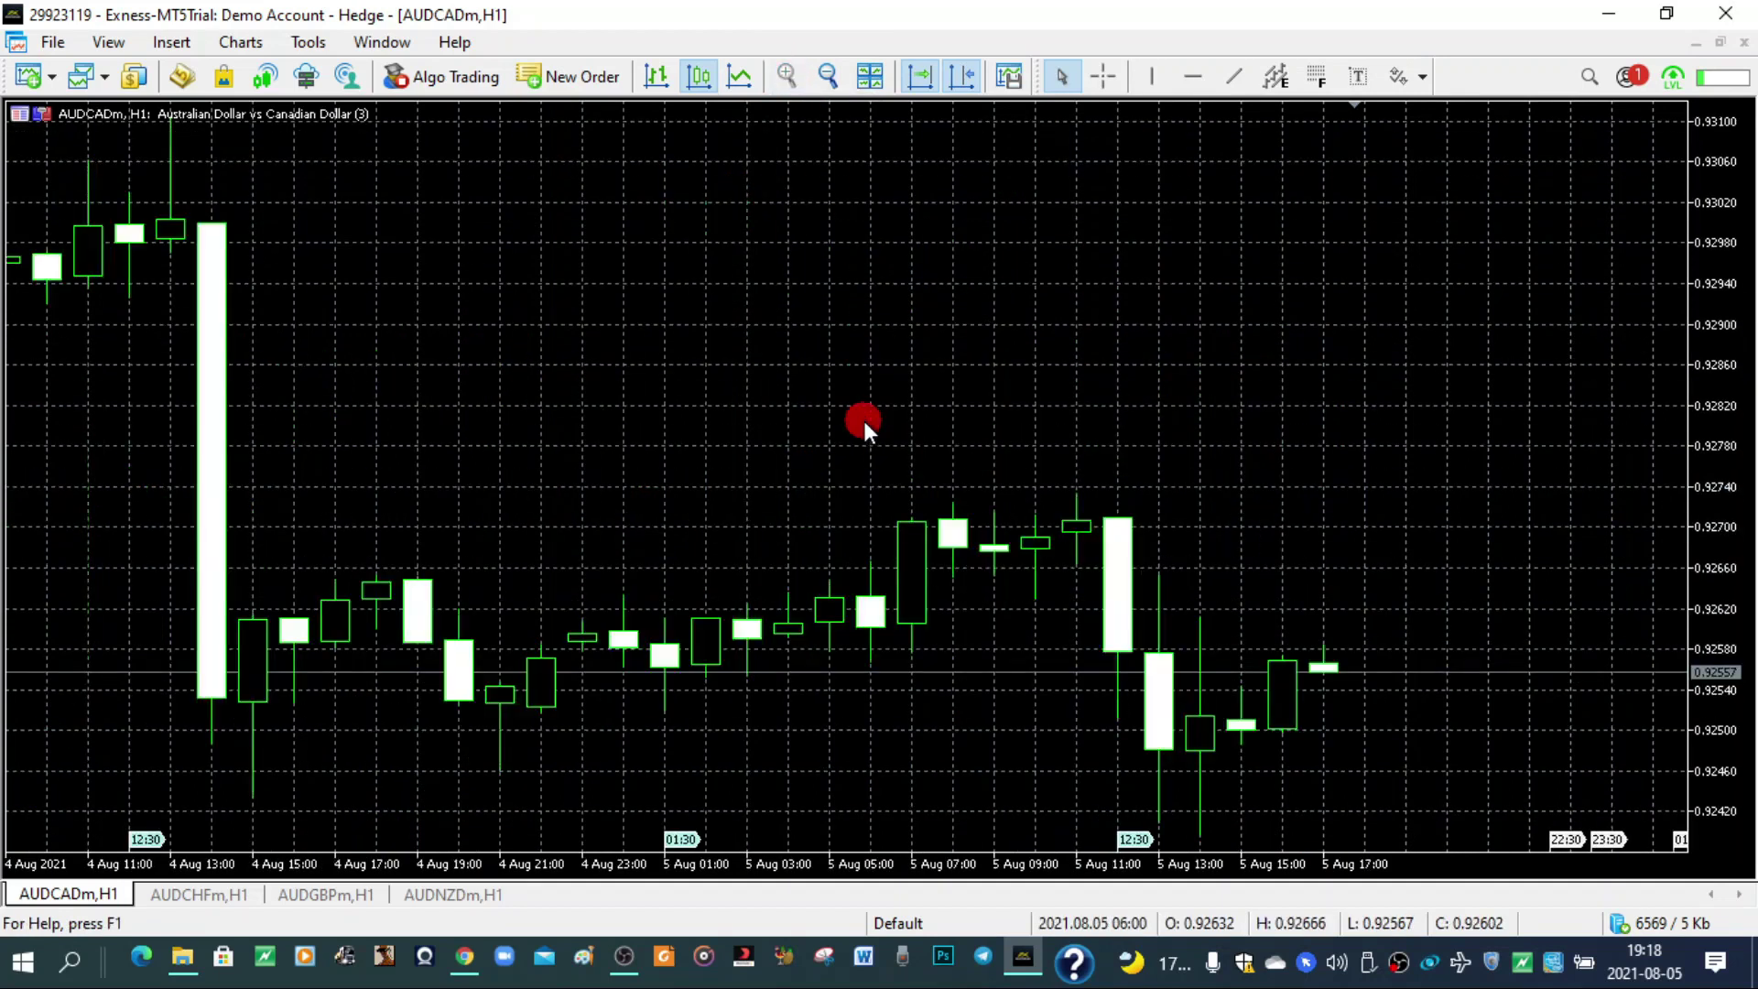
# Step: Zoom the AUDCADm chart out to its smallest scale and tile the four open chart windows
pyautogui.click(831, 74)
pyautogui.click(831, 73)
pyautogui.click(832, 73)
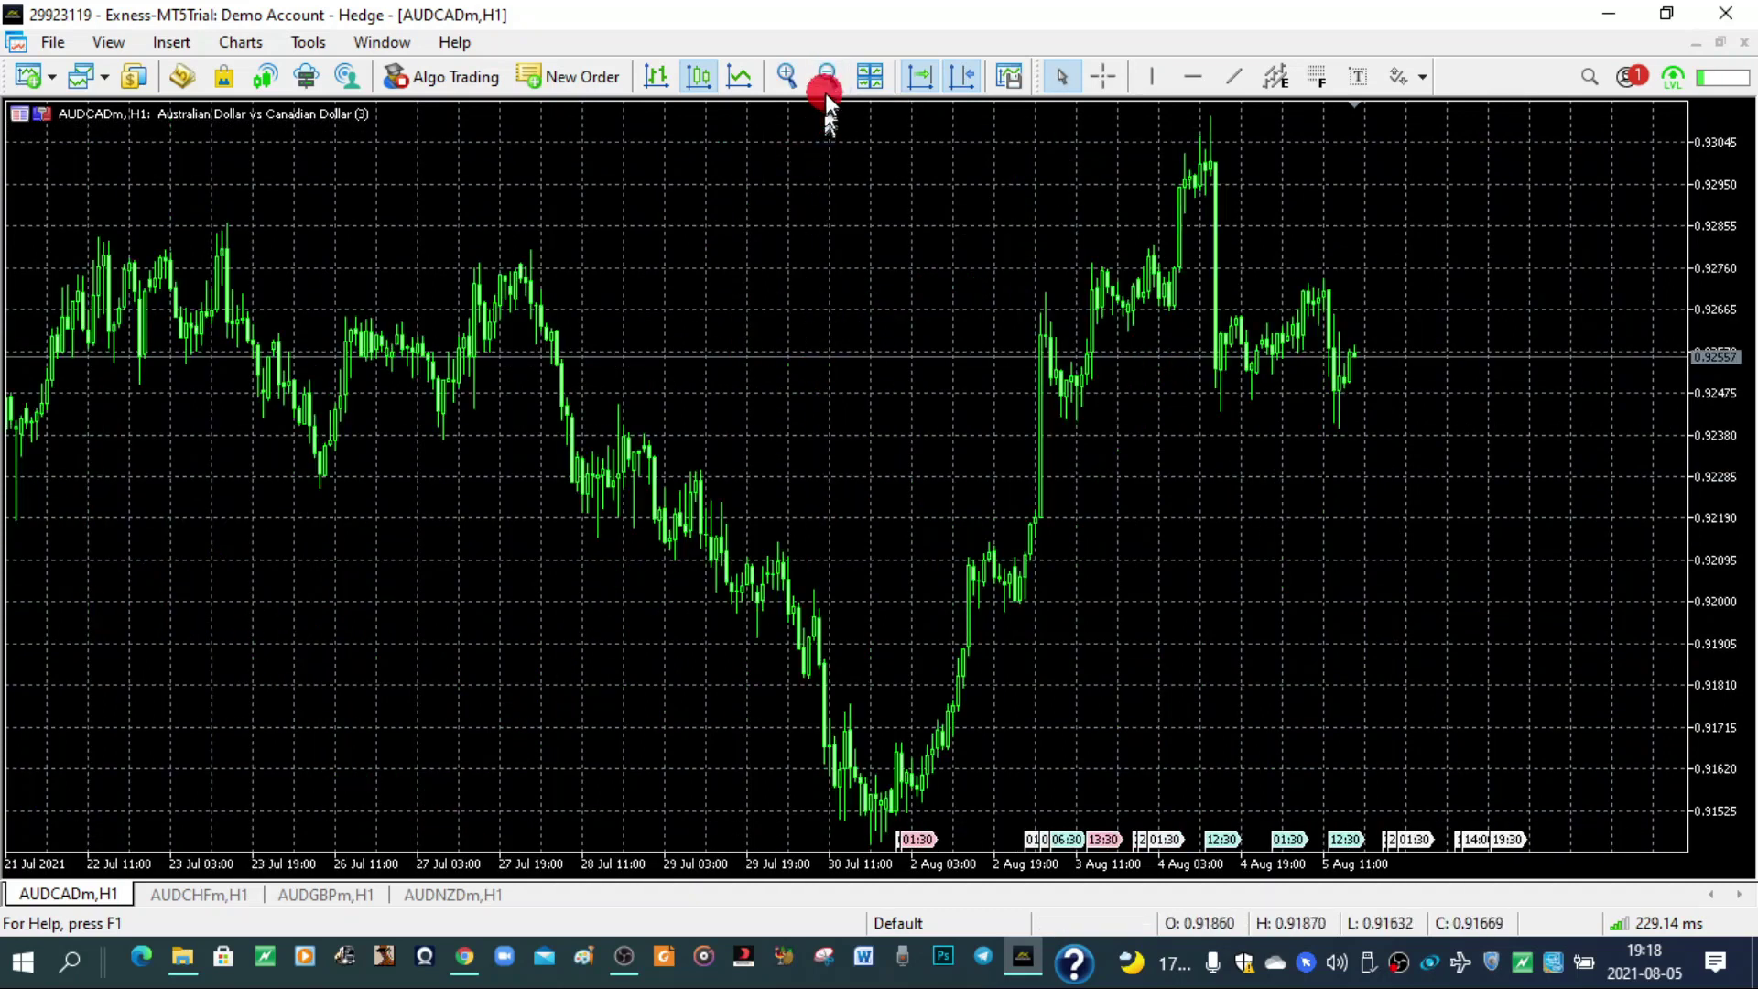
pyautogui.click(826, 86)
pyautogui.click(826, 86)
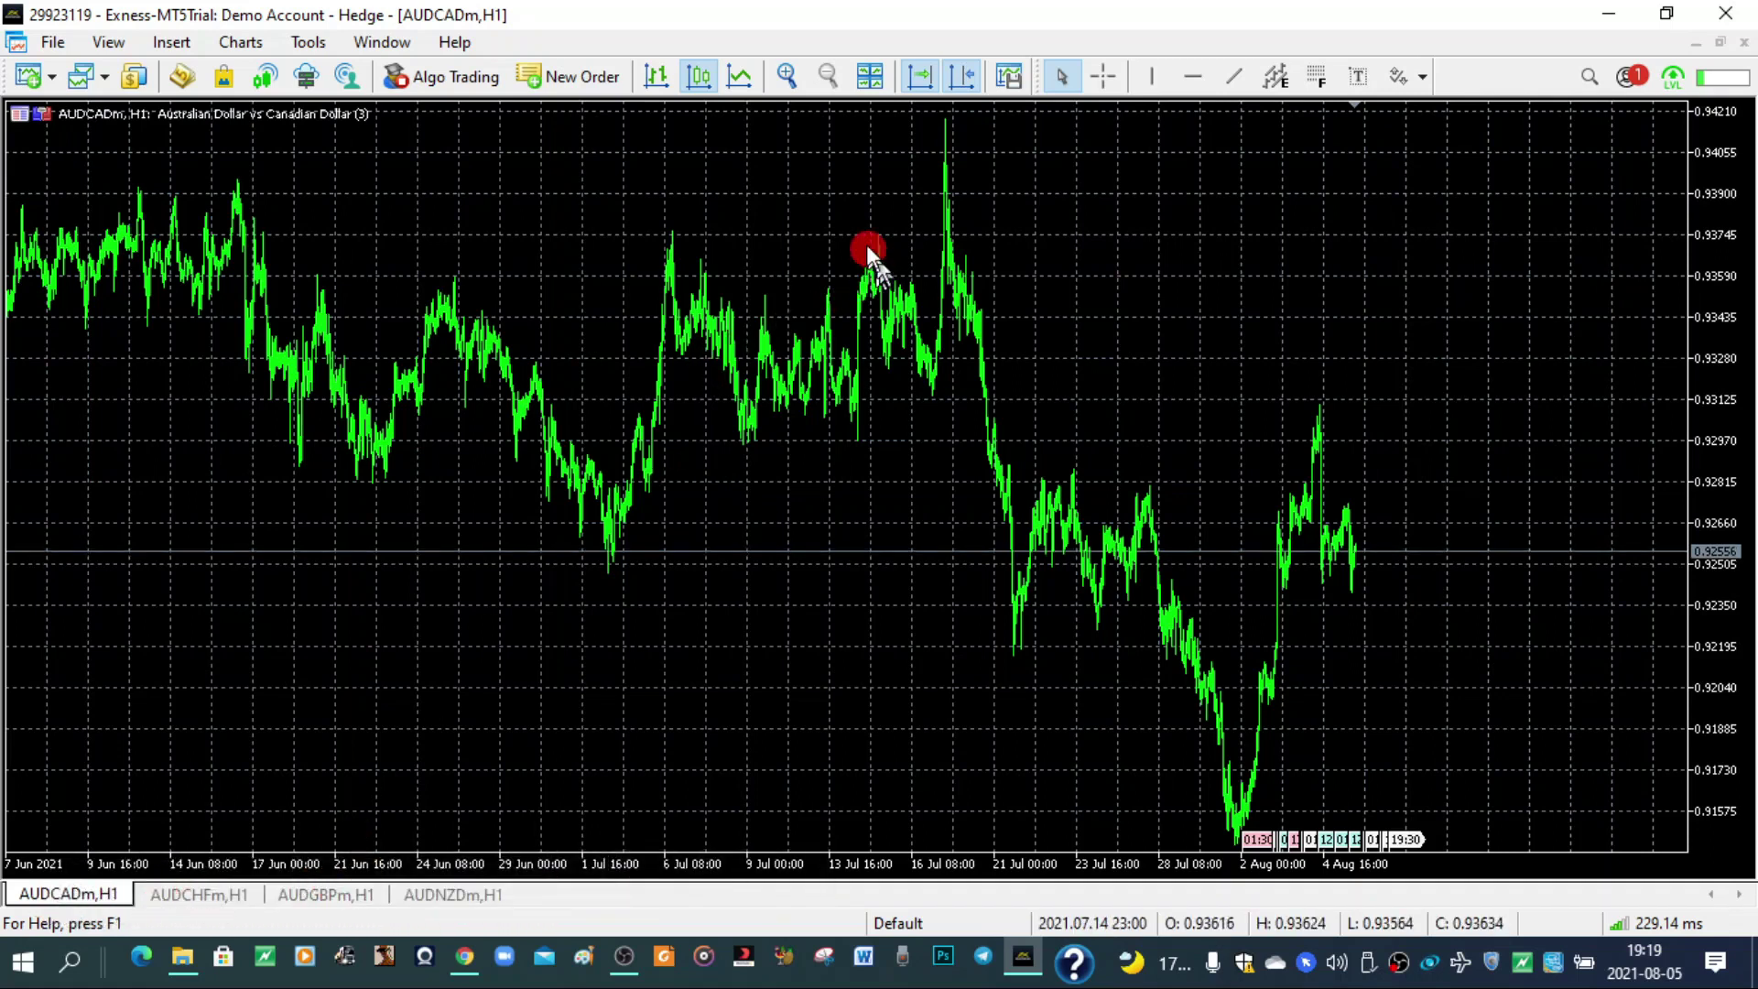
pyautogui.click(862, 76)
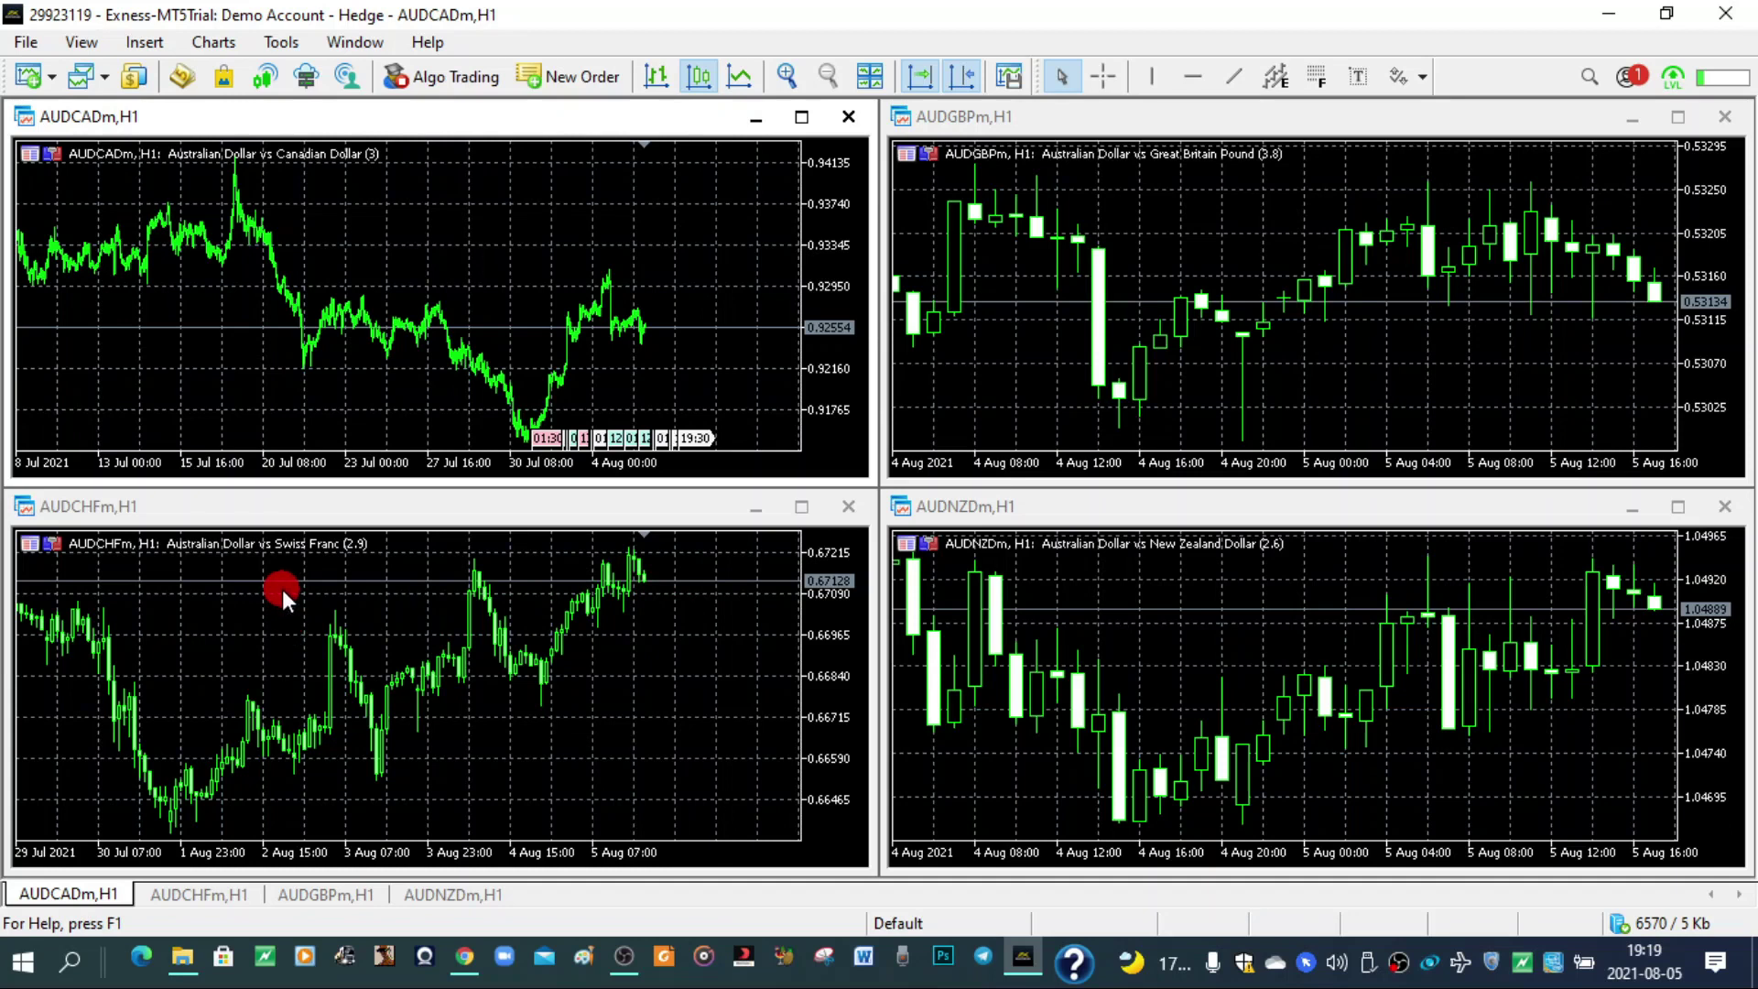
# Step: Open a new AUDJPYm chart and tile the five open chart windows
pyautogui.click(51, 77)
pyautogui.click(478, 421)
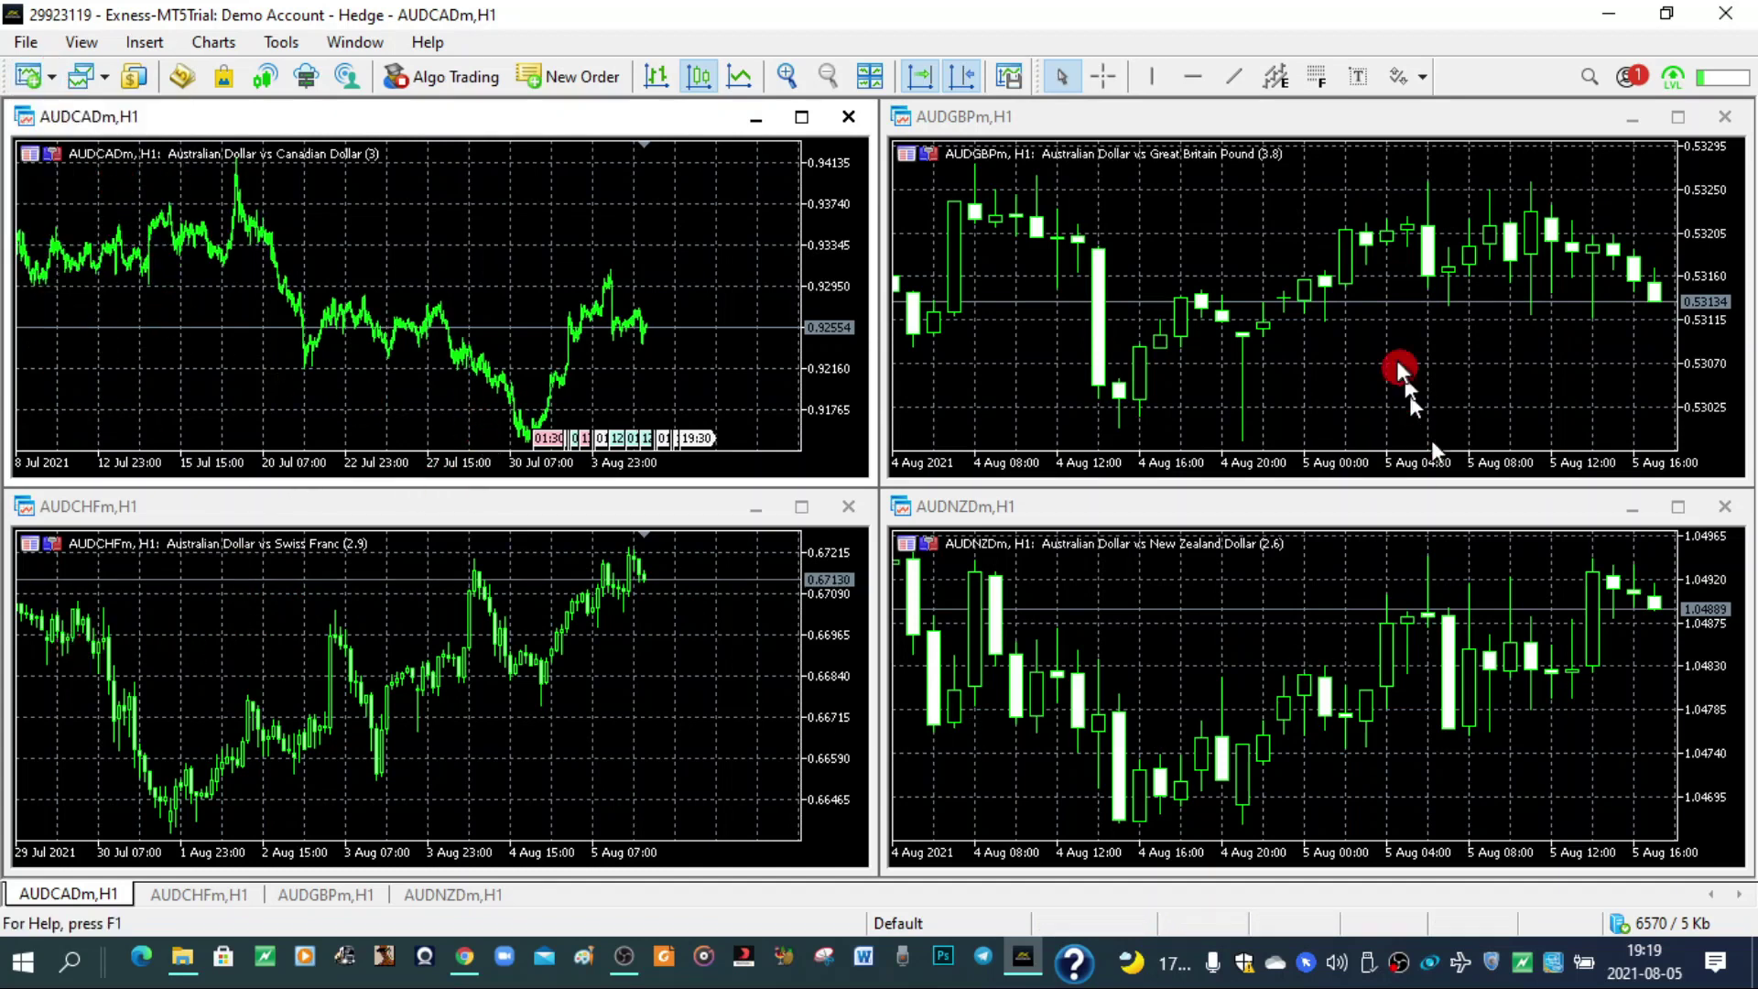
pyautogui.click(28, 77)
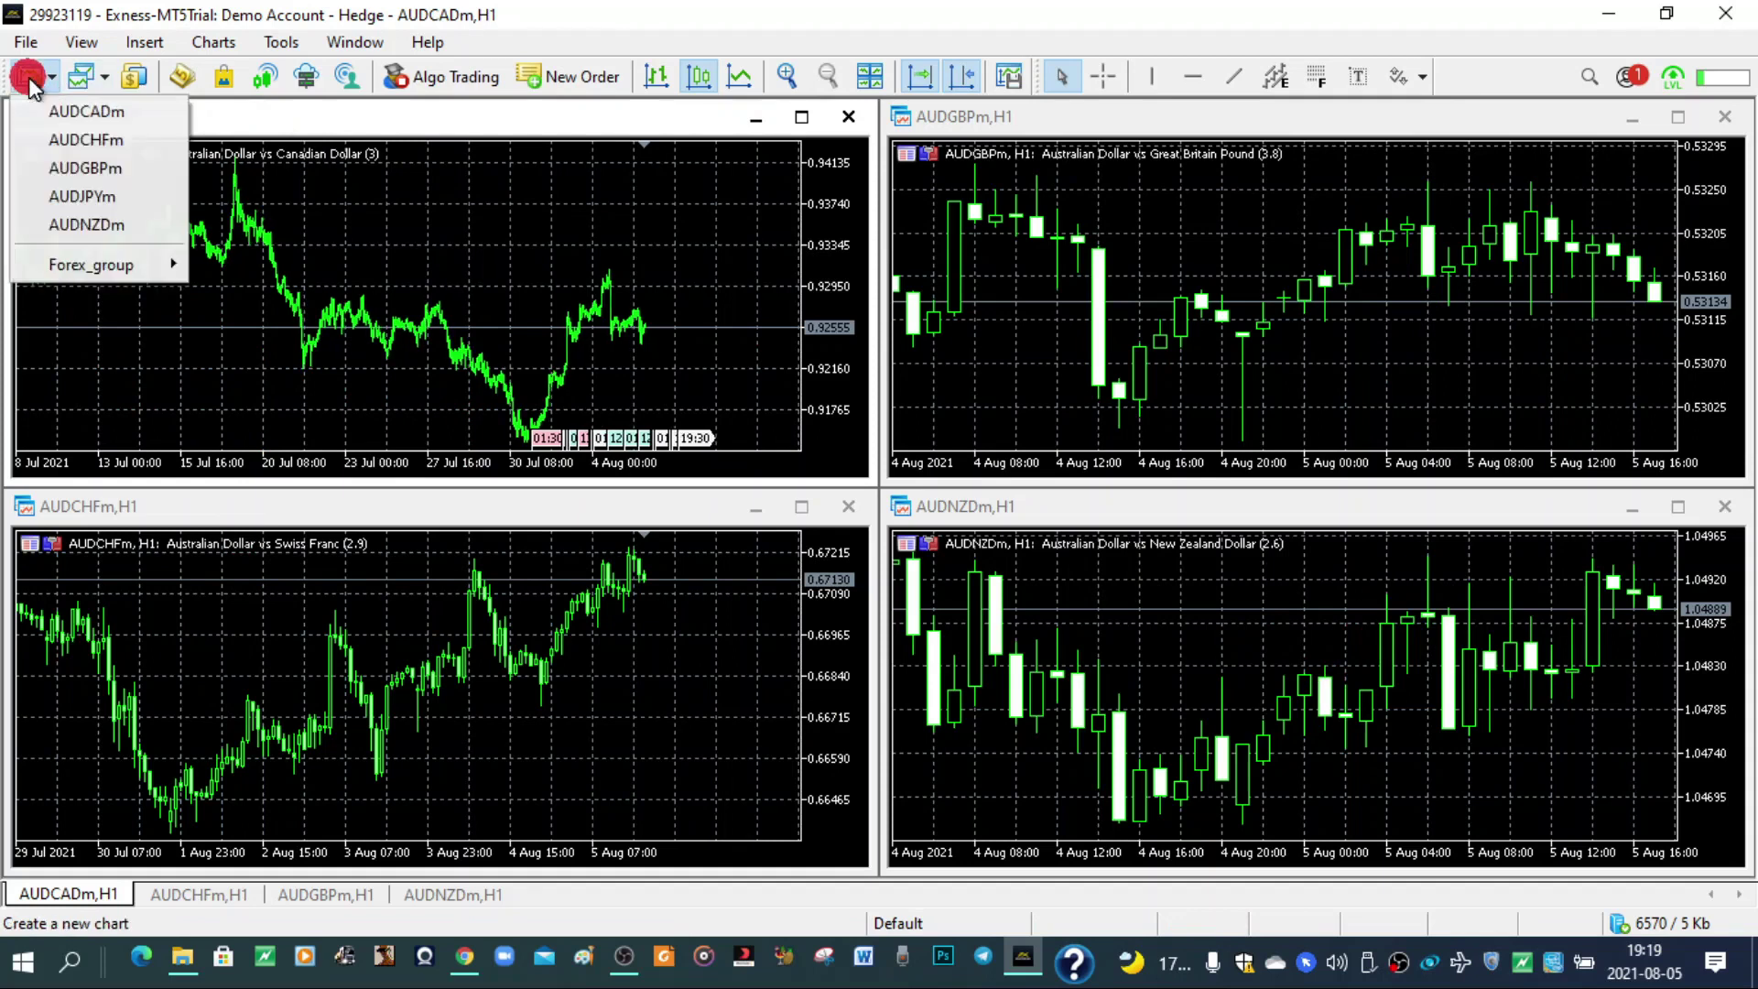
pyautogui.click(88, 196)
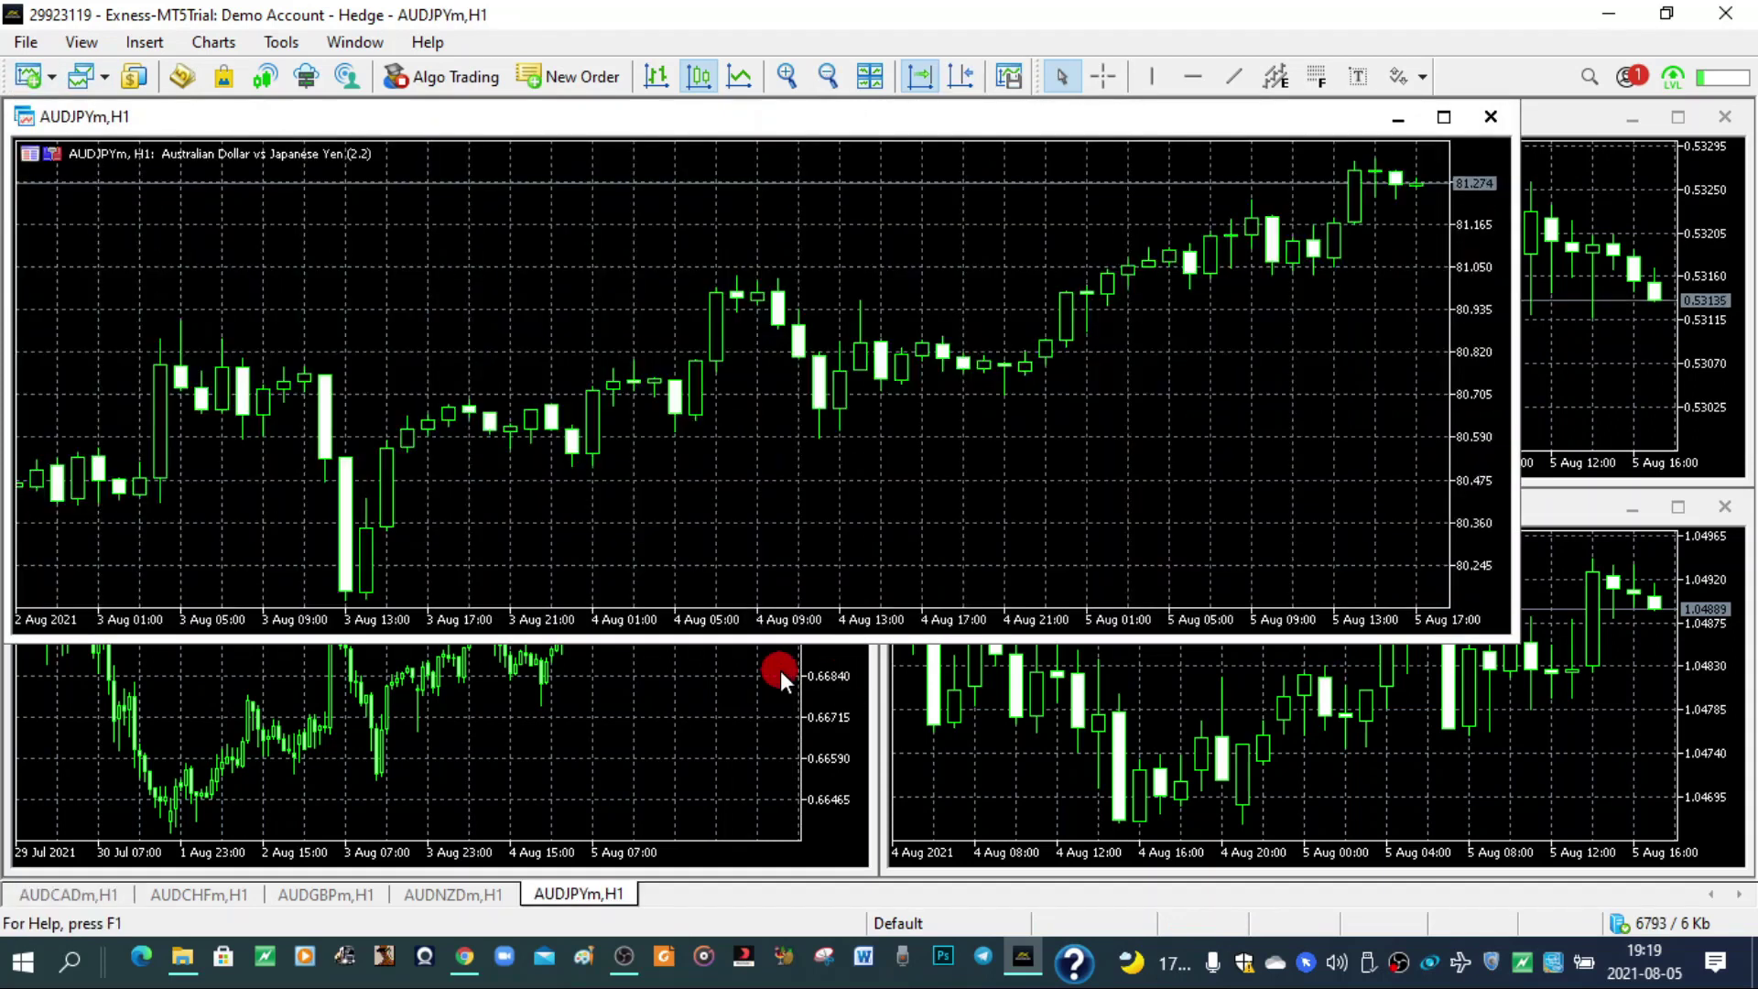
pyautogui.hotkey('alt', 'r')
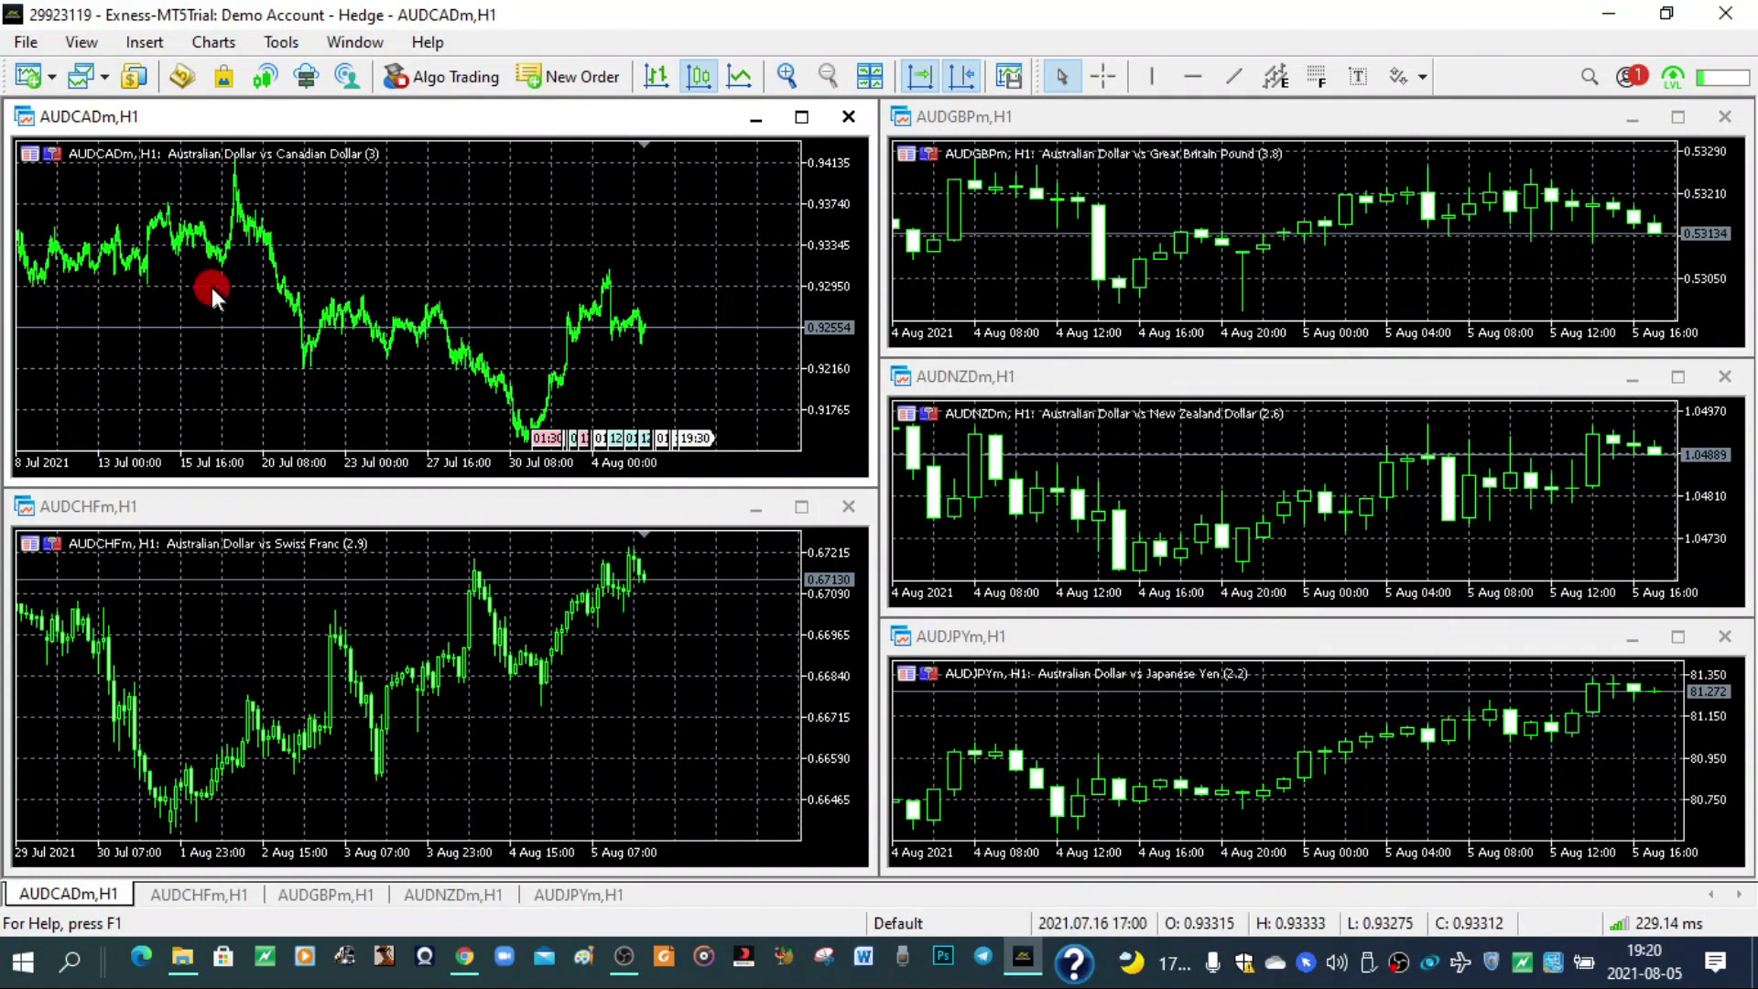
# Step: Check which chart profiles are available and which one is active
pyautogui.click(28, 42)
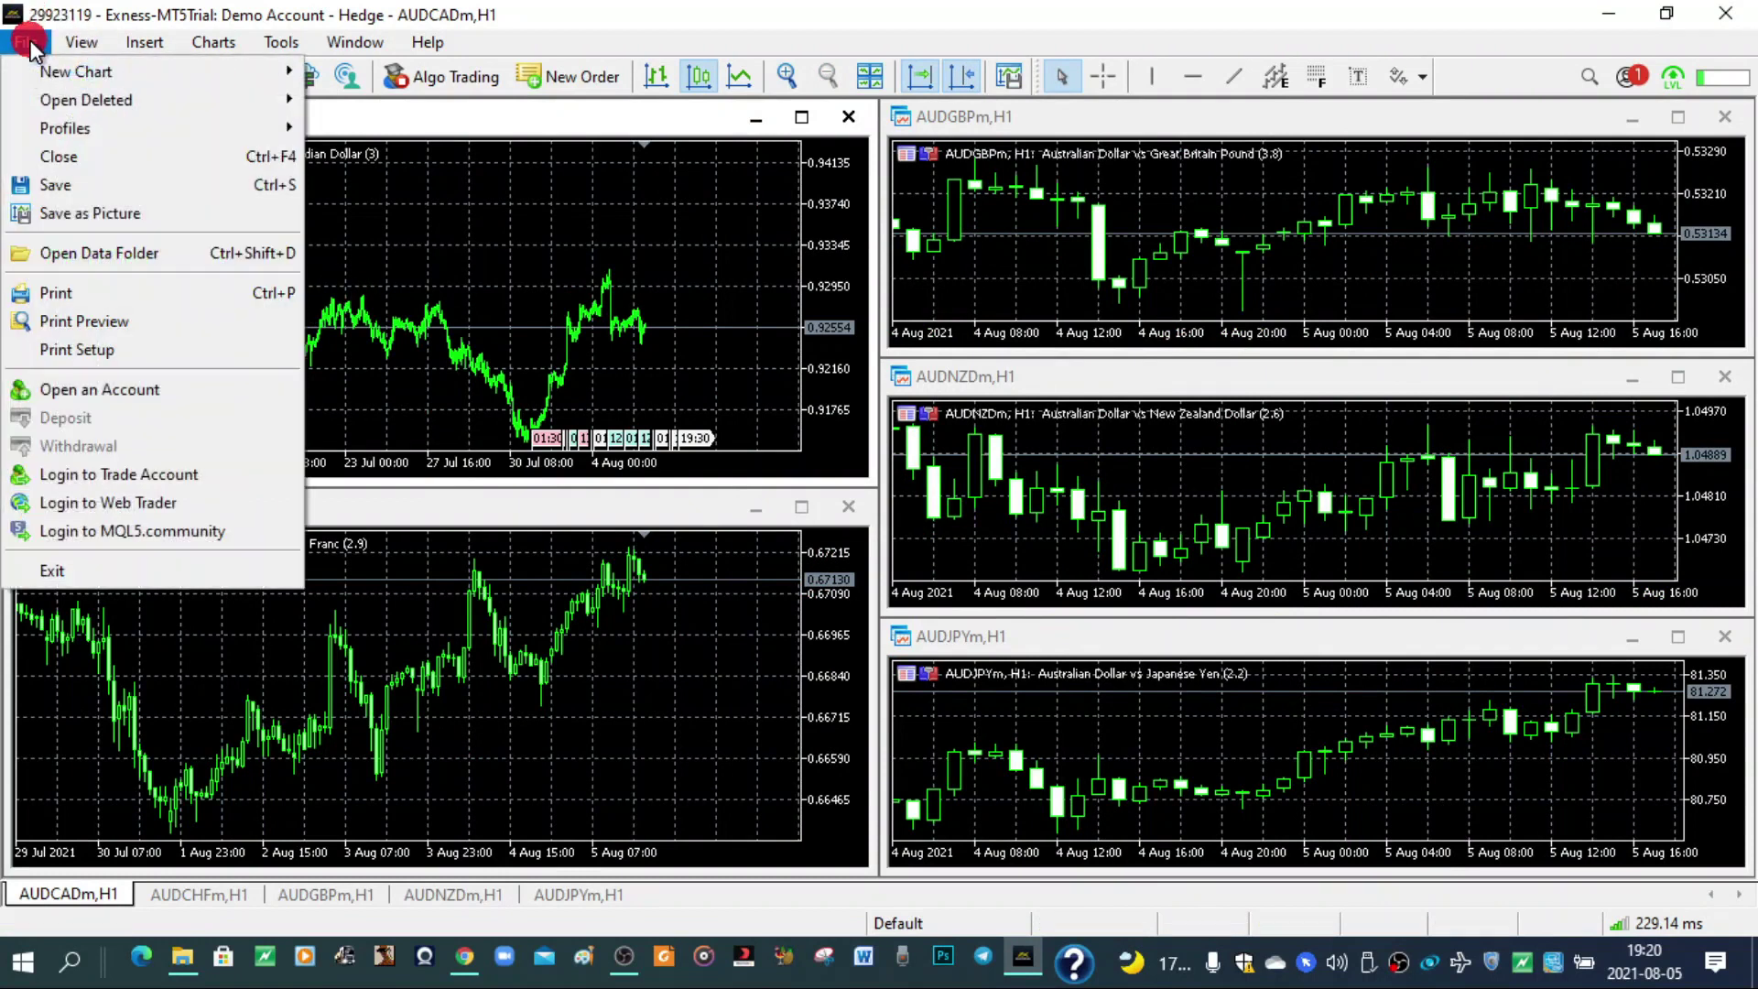
pyautogui.moveTo(79, 133)
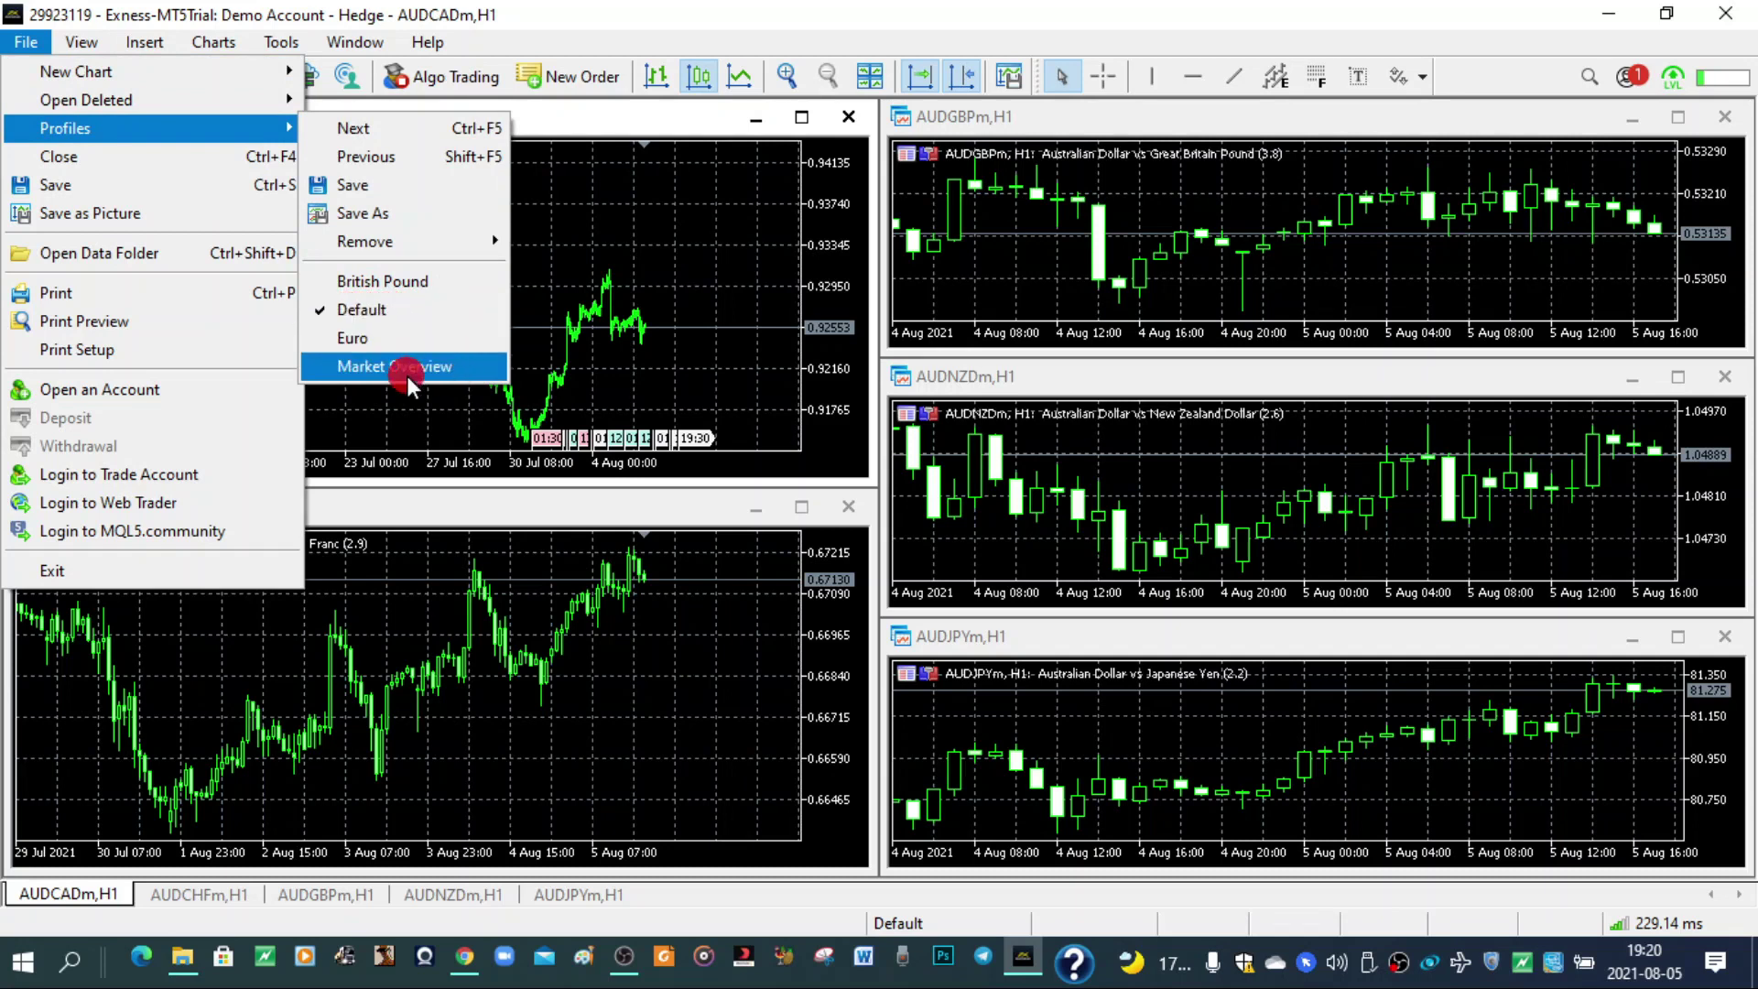
pyautogui.click(943, 916)
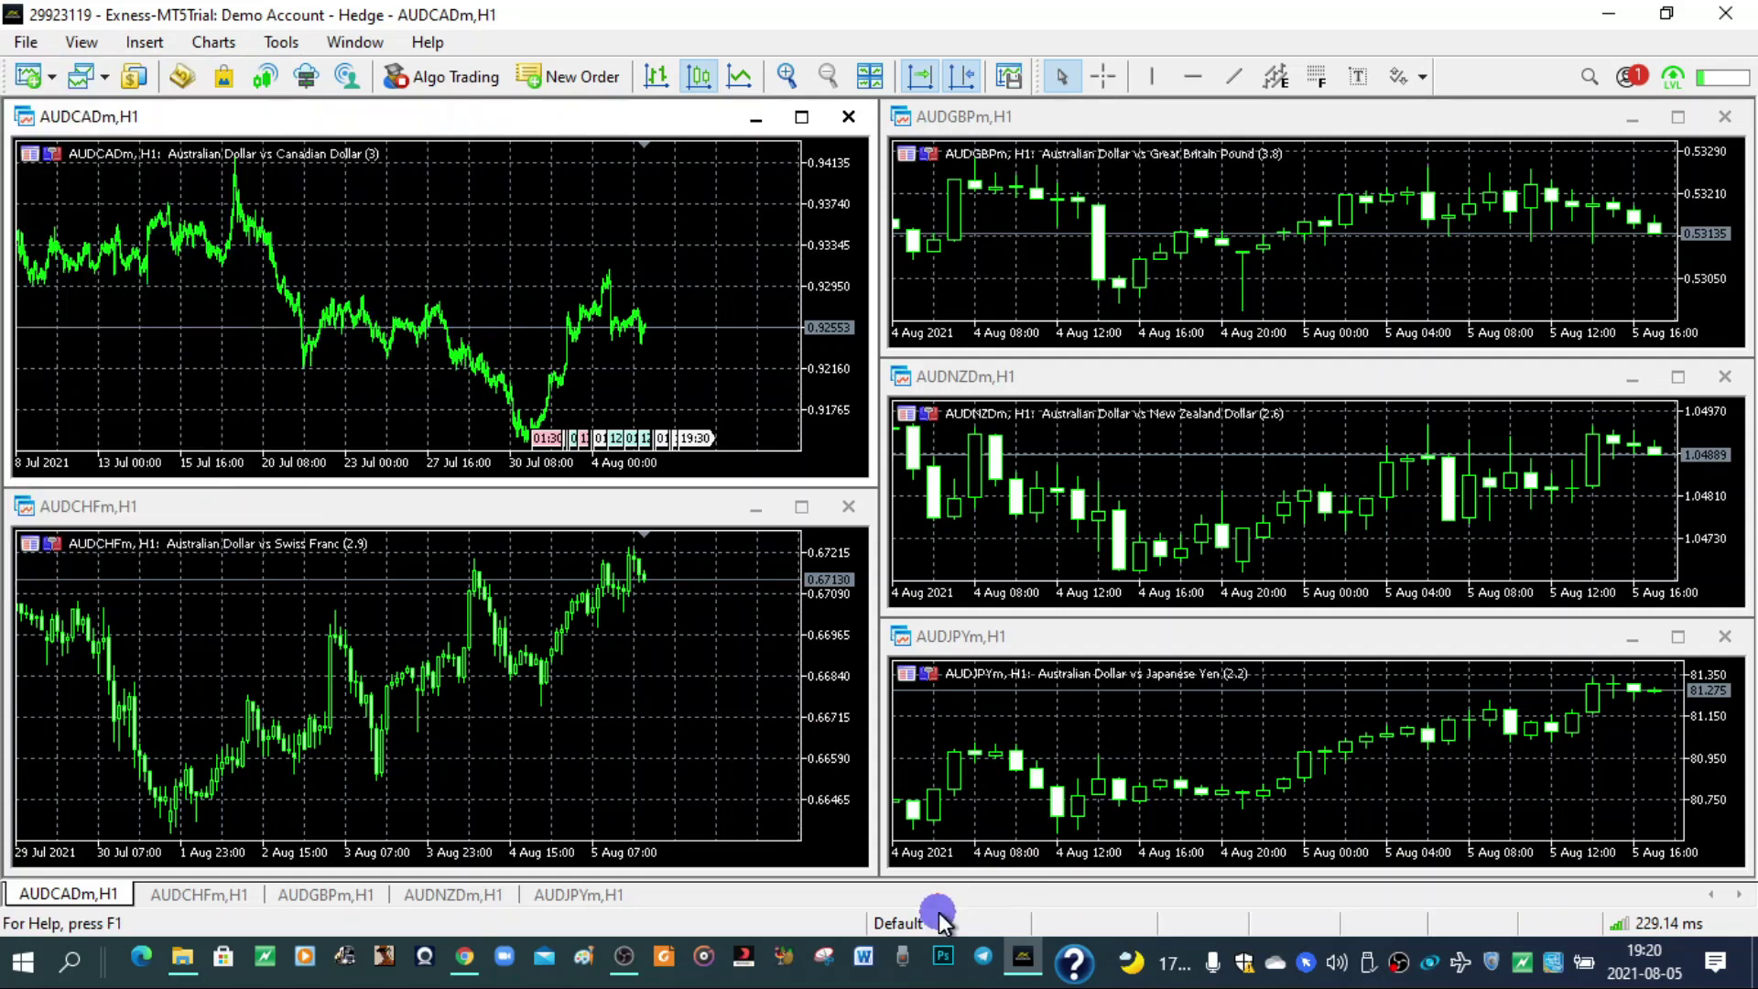
pyautogui.click(936, 927)
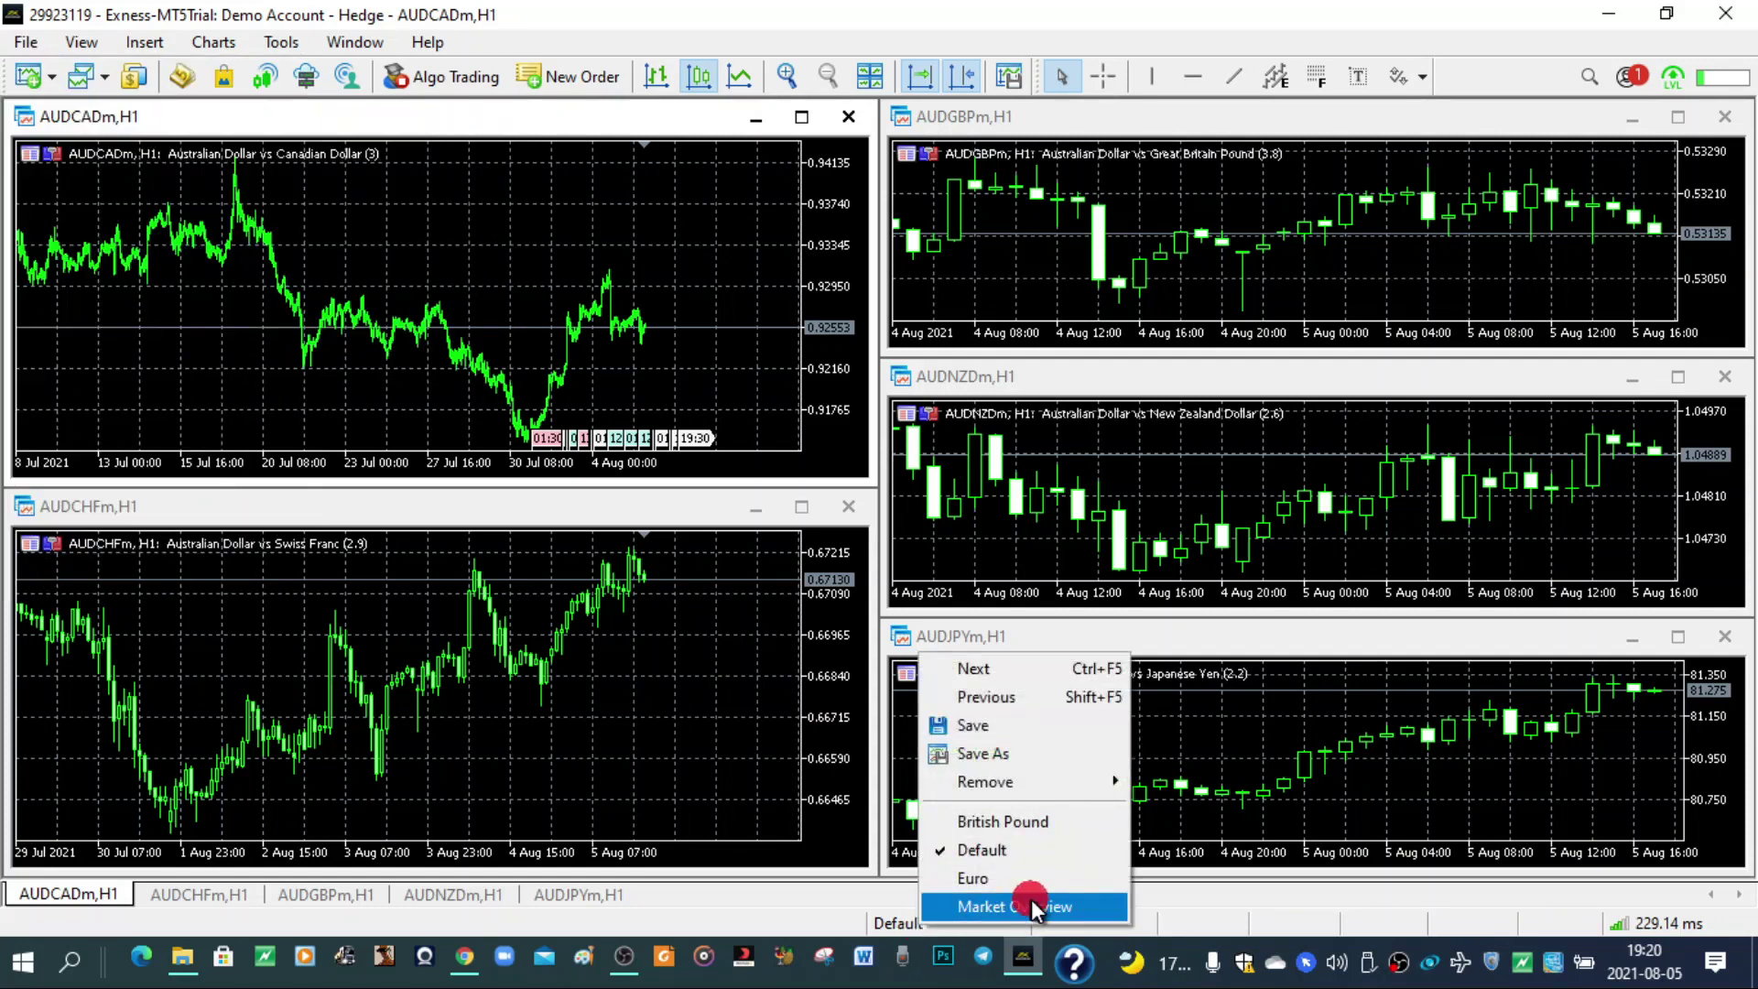
# Step: Switch the workspace to the British Pound chart profile
pyautogui.click(920, 923)
pyautogui.click(897, 925)
pyautogui.click(1027, 834)
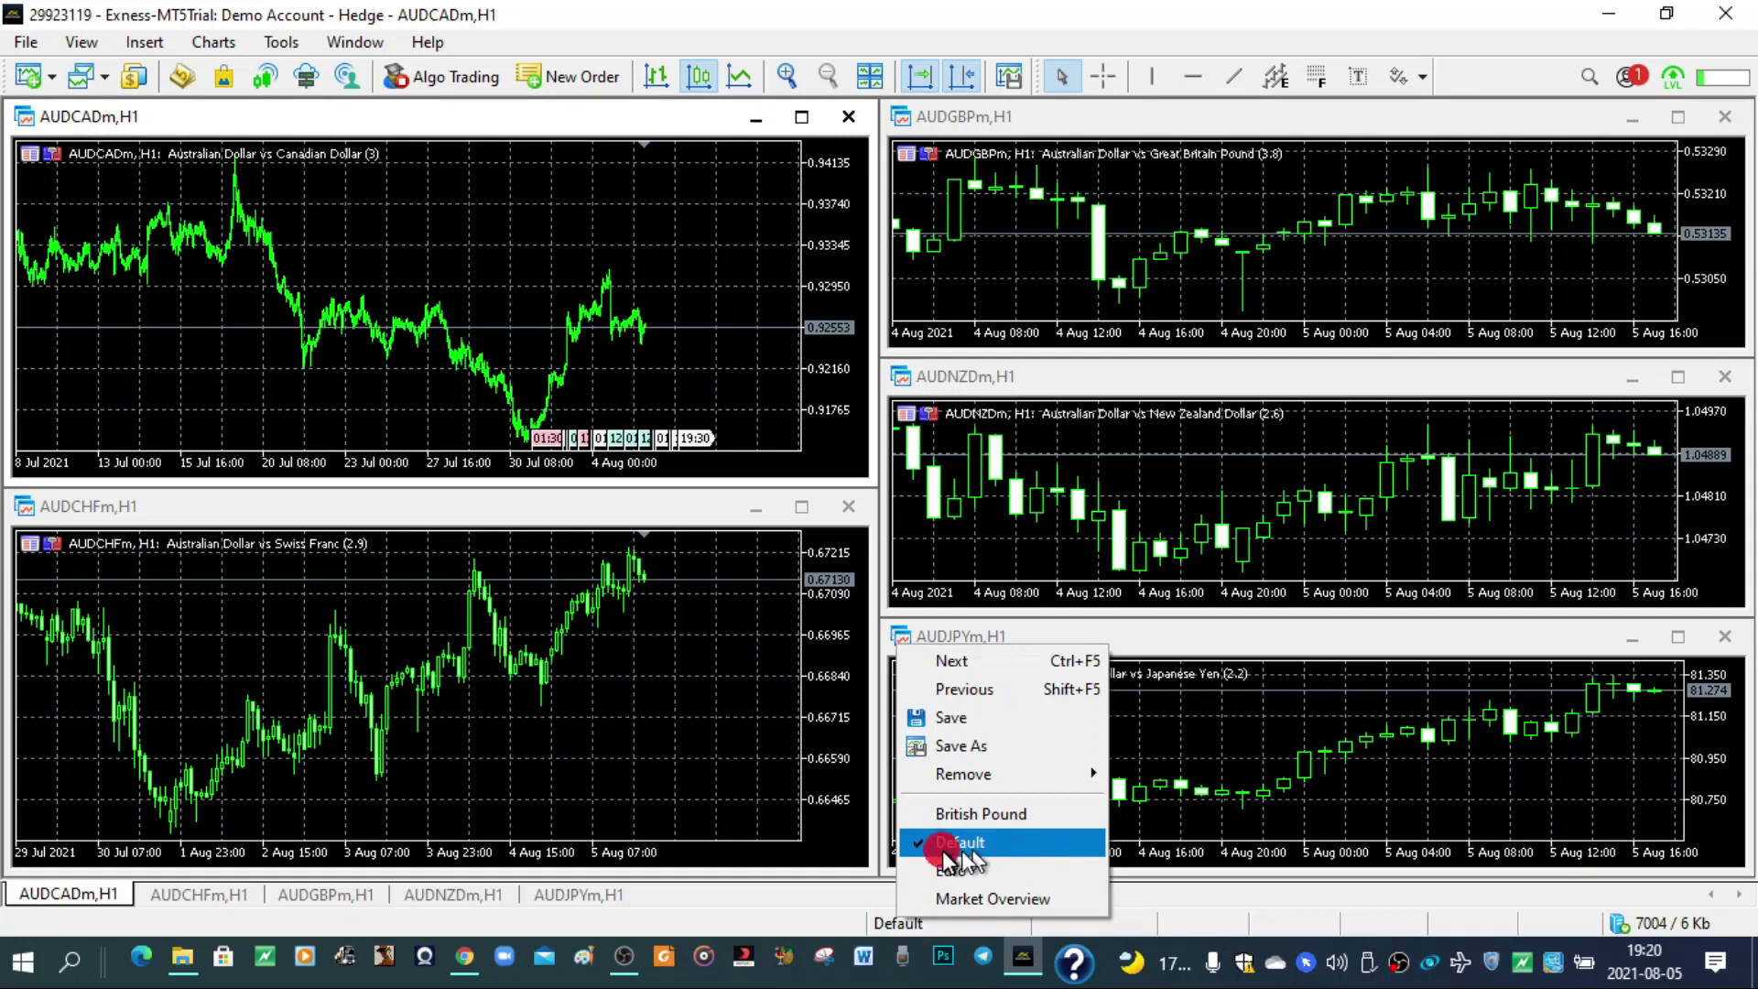
pyautogui.click(1005, 815)
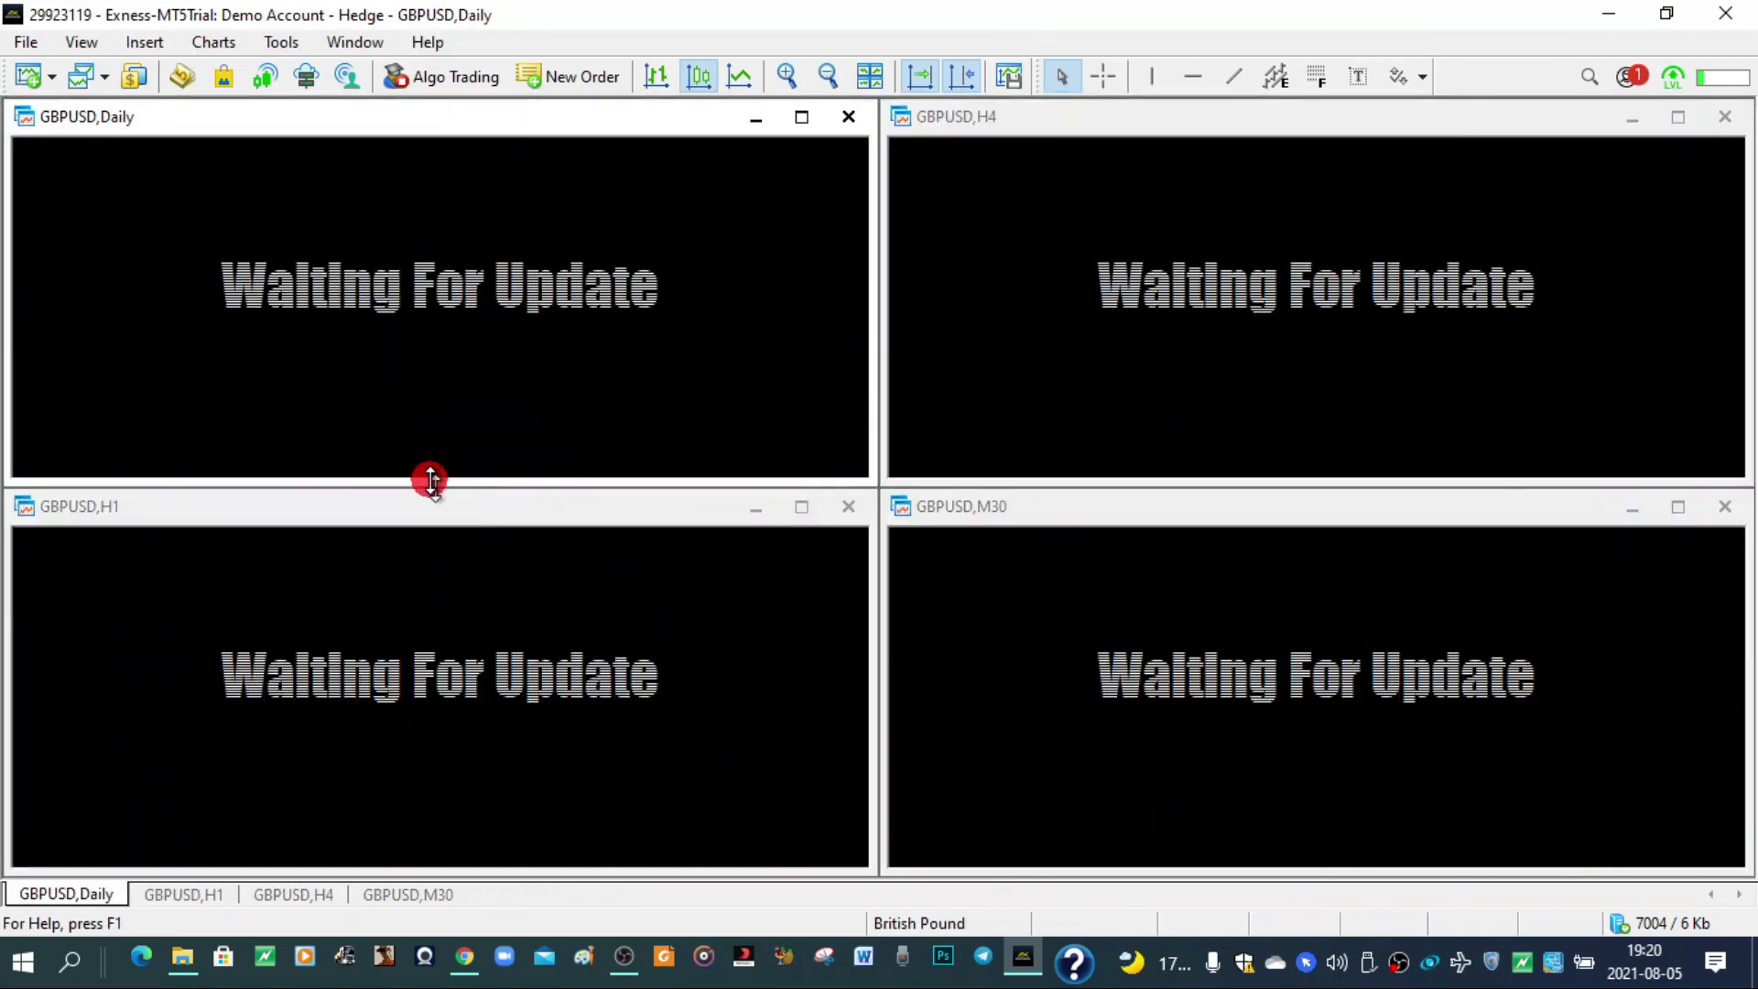
pyautogui.moveTo(91, 856)
pyautogui.mouseDown()
pyautogui.moveTo(98, 896)
pyautogui.moveTo(463, 892)
pyautogui.moveTo(62, 902)
pyautogui.moveTo(235, 895)
pyautogui.mouseUp()
# Step: Check which profiles can be removed and switch back to the Default profile
pyautogui.click(905, 924)
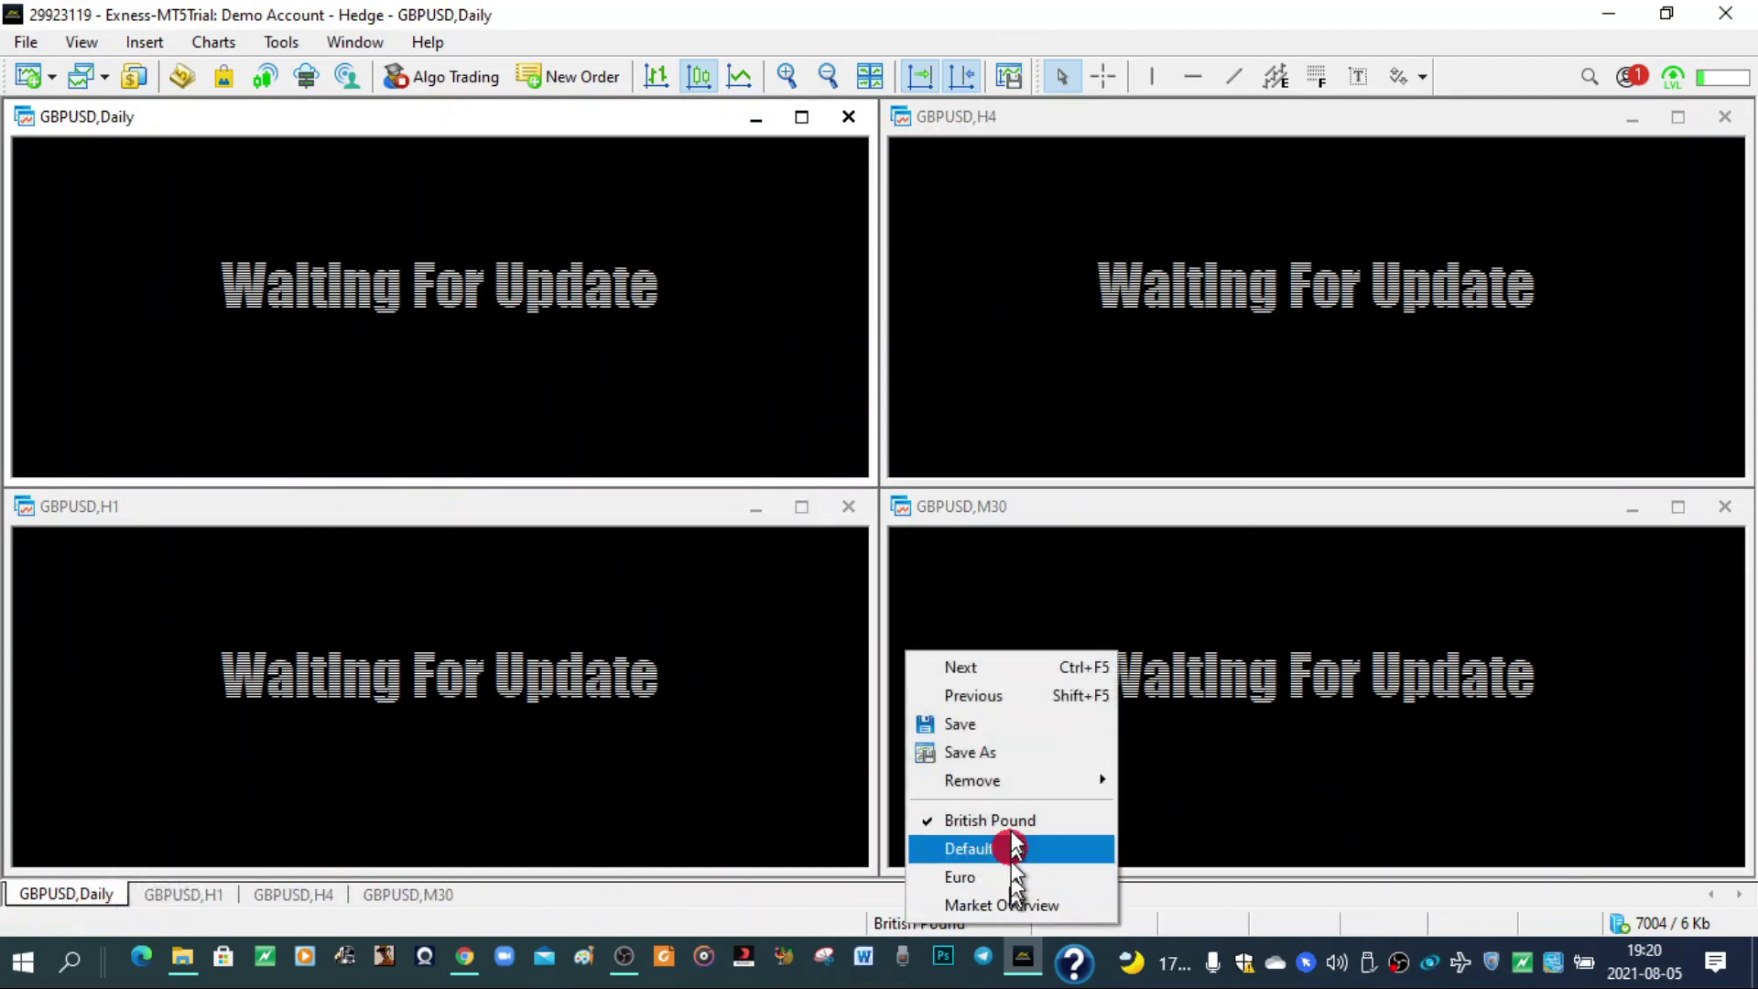
pyautogui.moveTo(1037, 780)
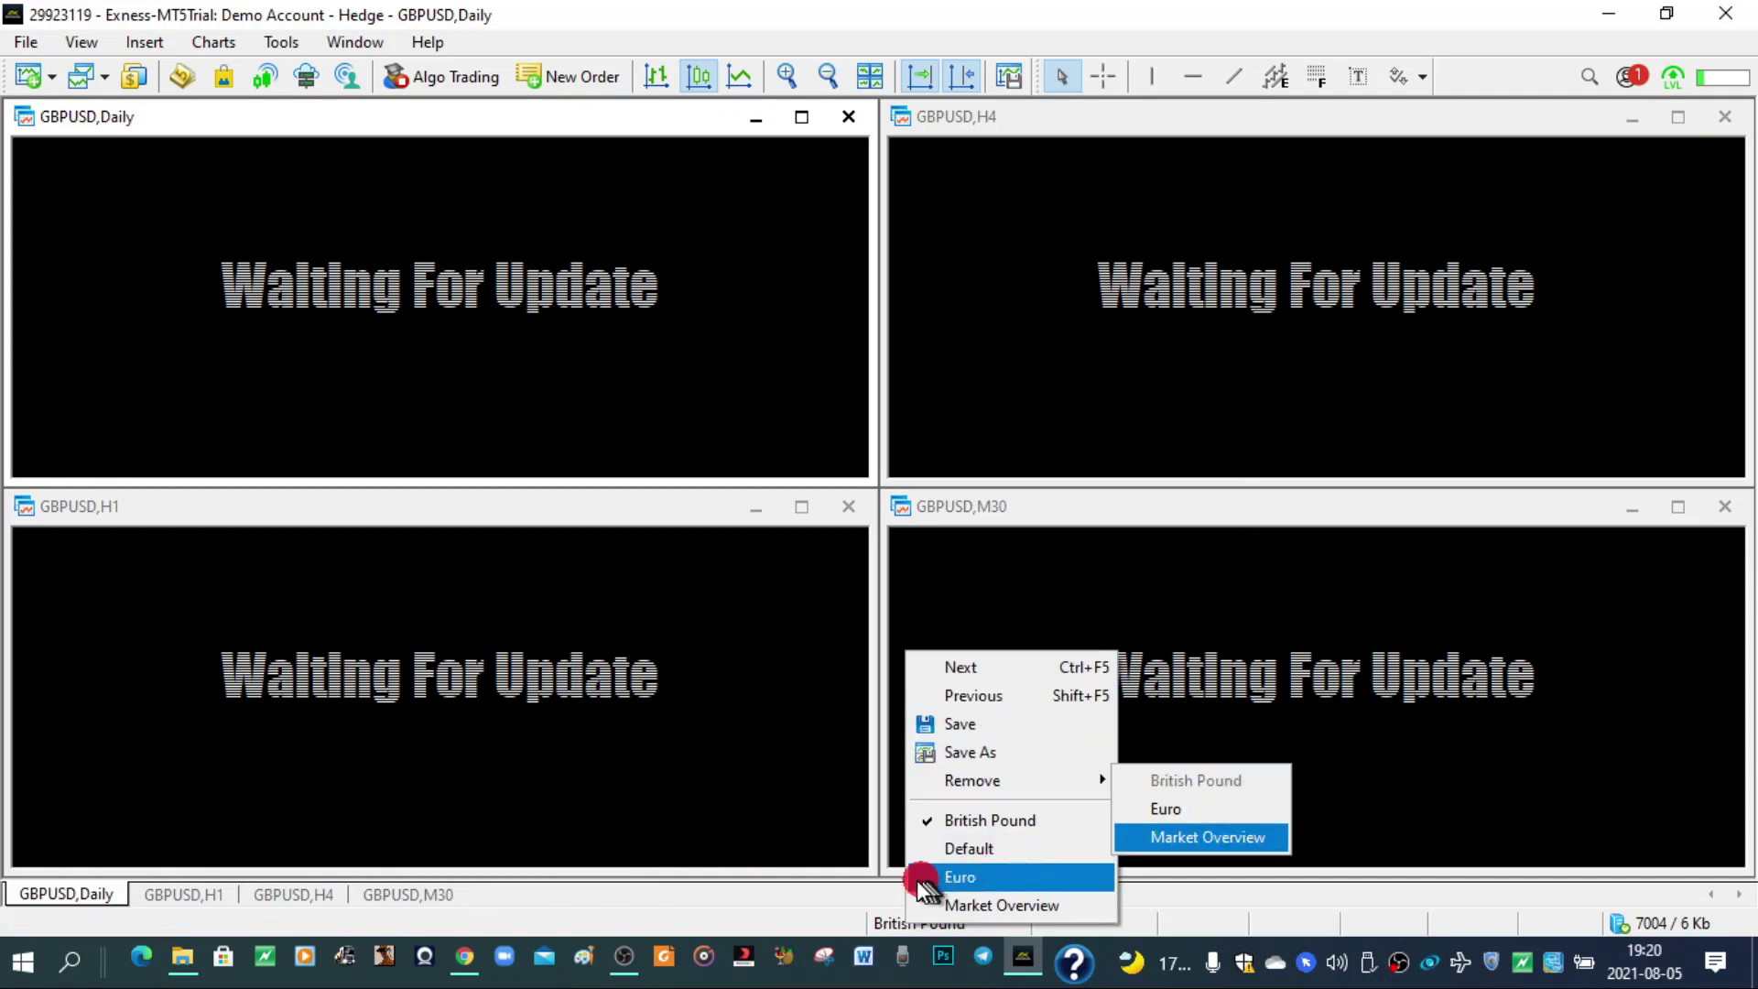
pyautogui.click(1036, 855)
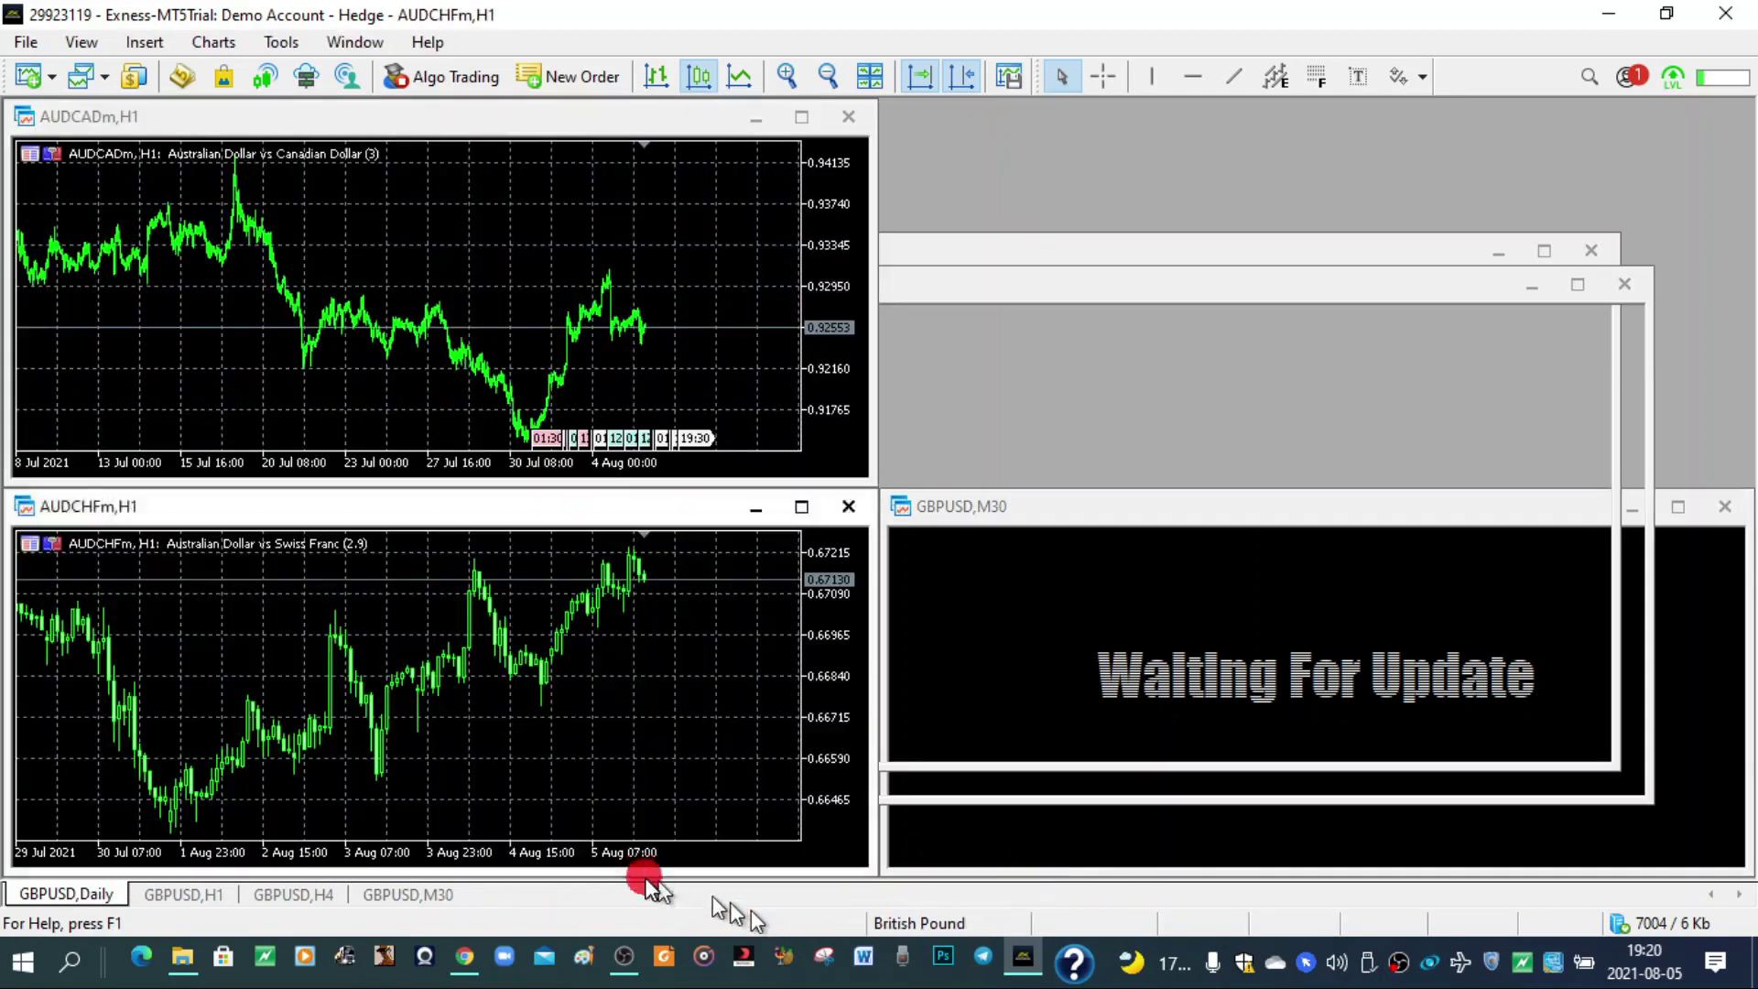
# Step: Remove the British Pound profile and confirm its deletion
pyautogui.click(900, 921)
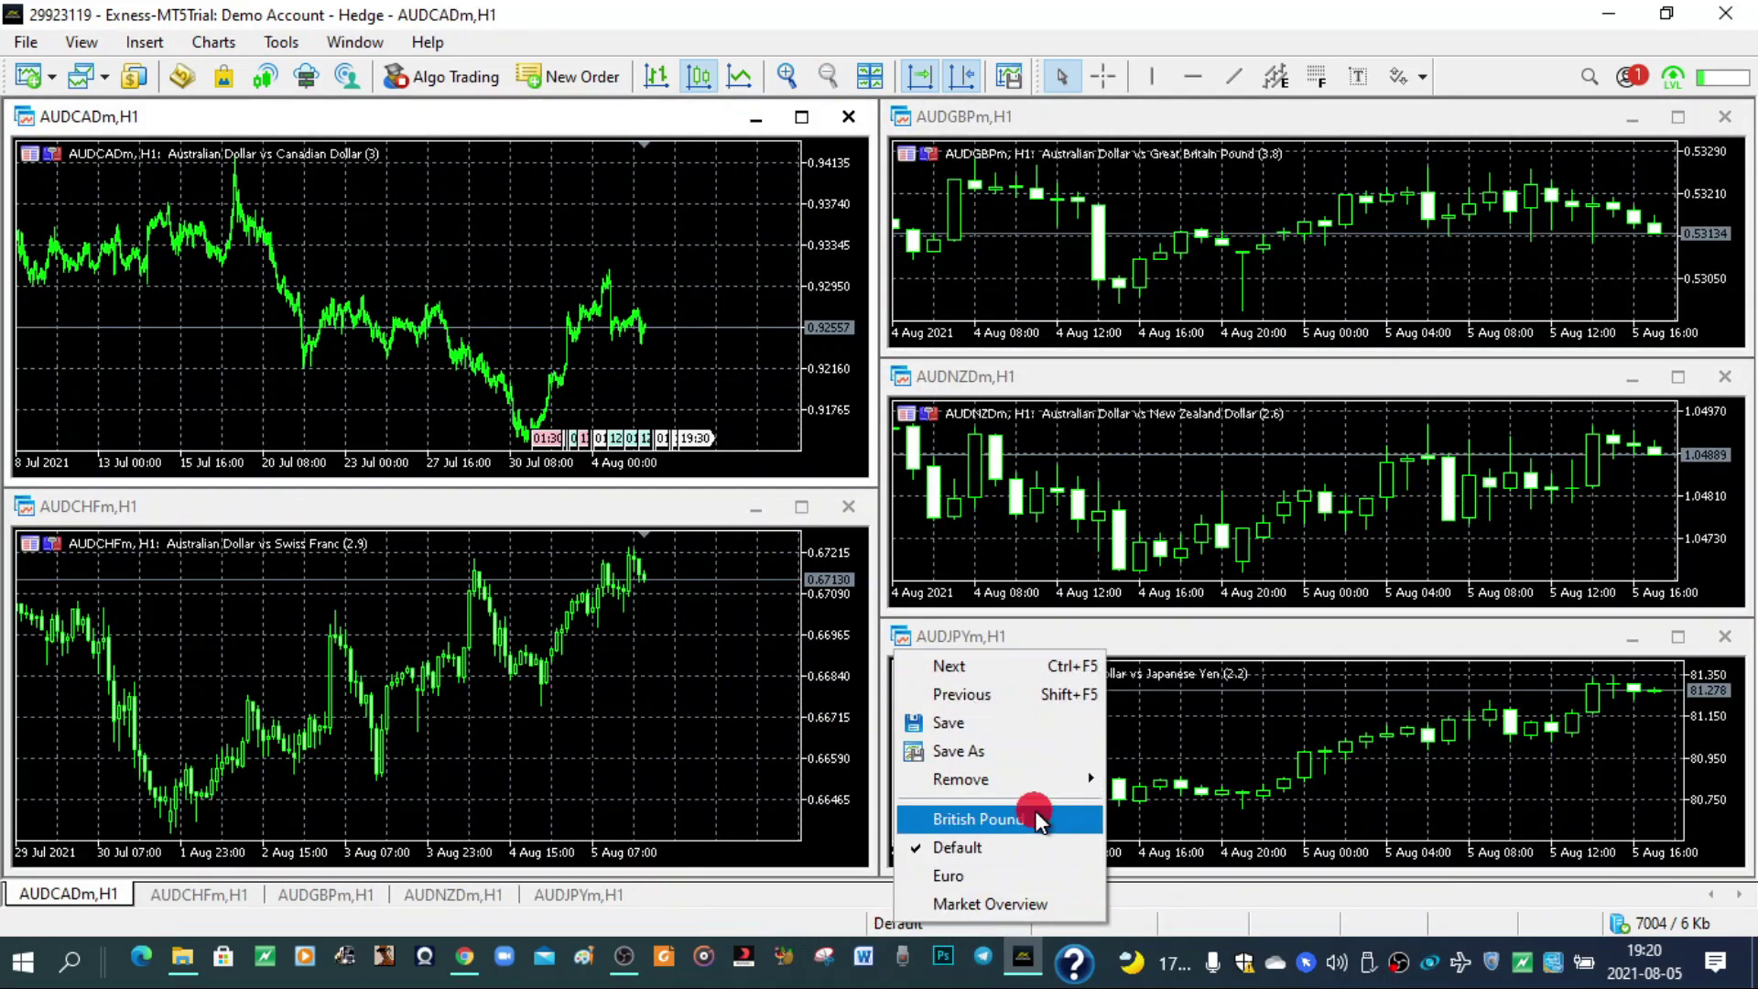
pyautogui.moveTo(1046, 786)
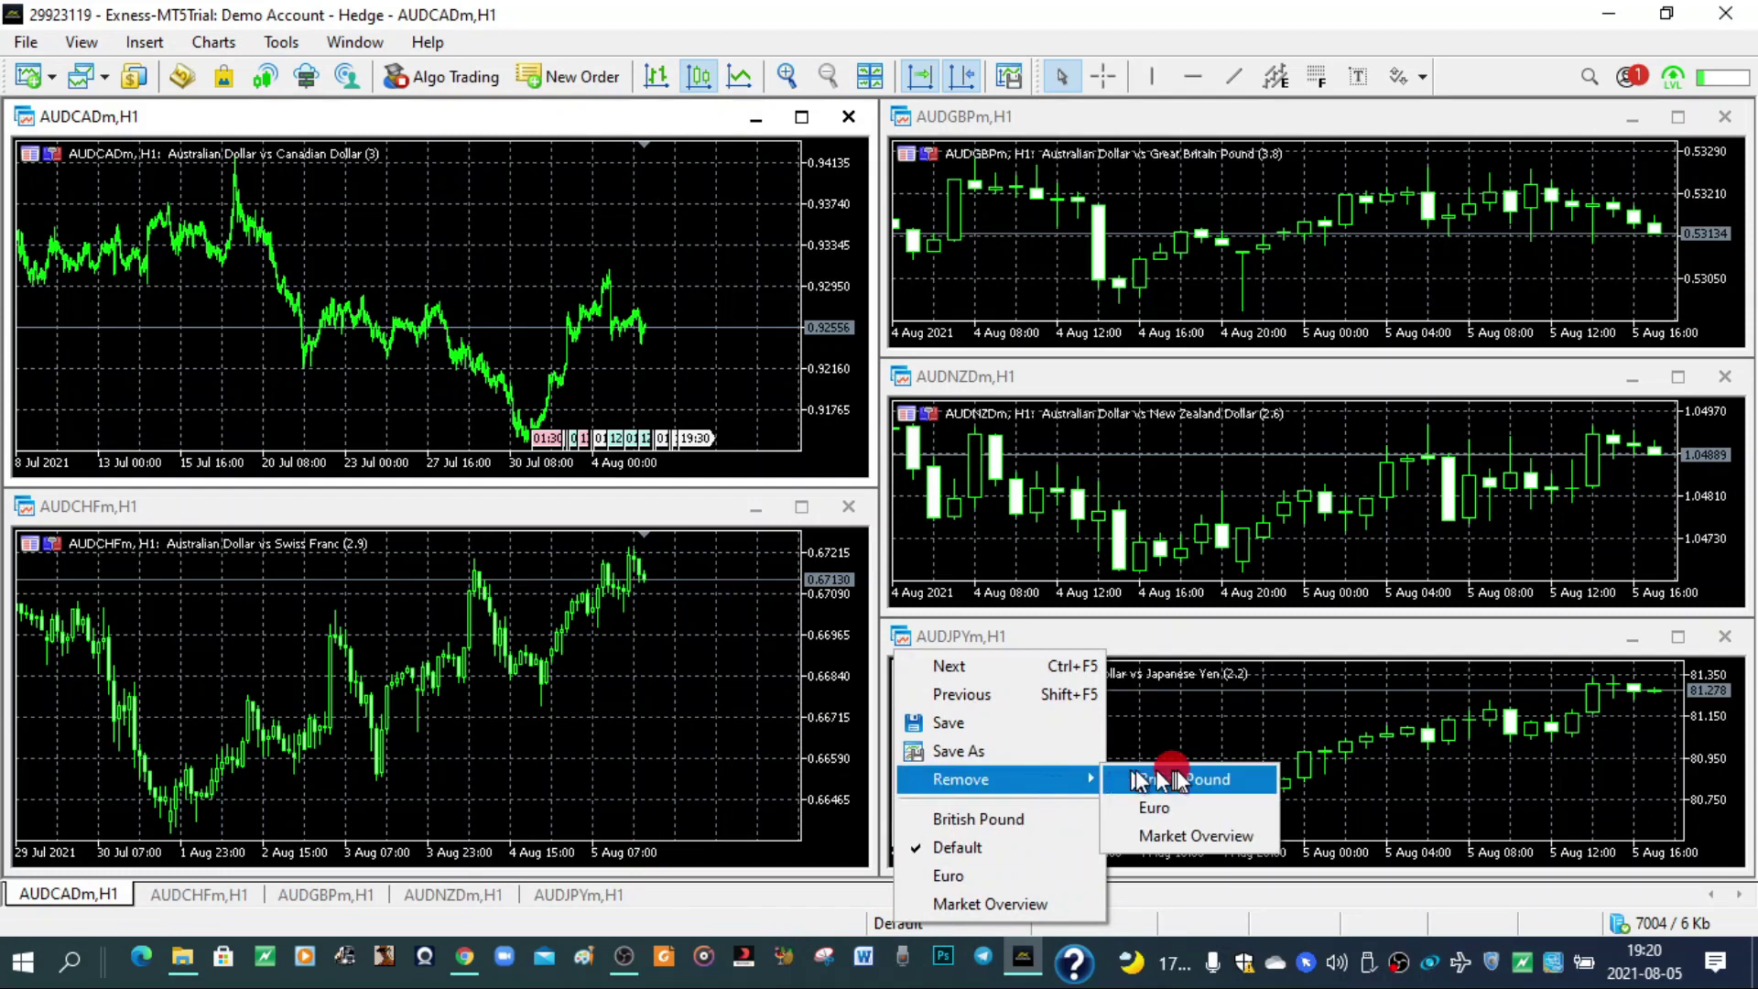
pyautogui.click(1200, 782)
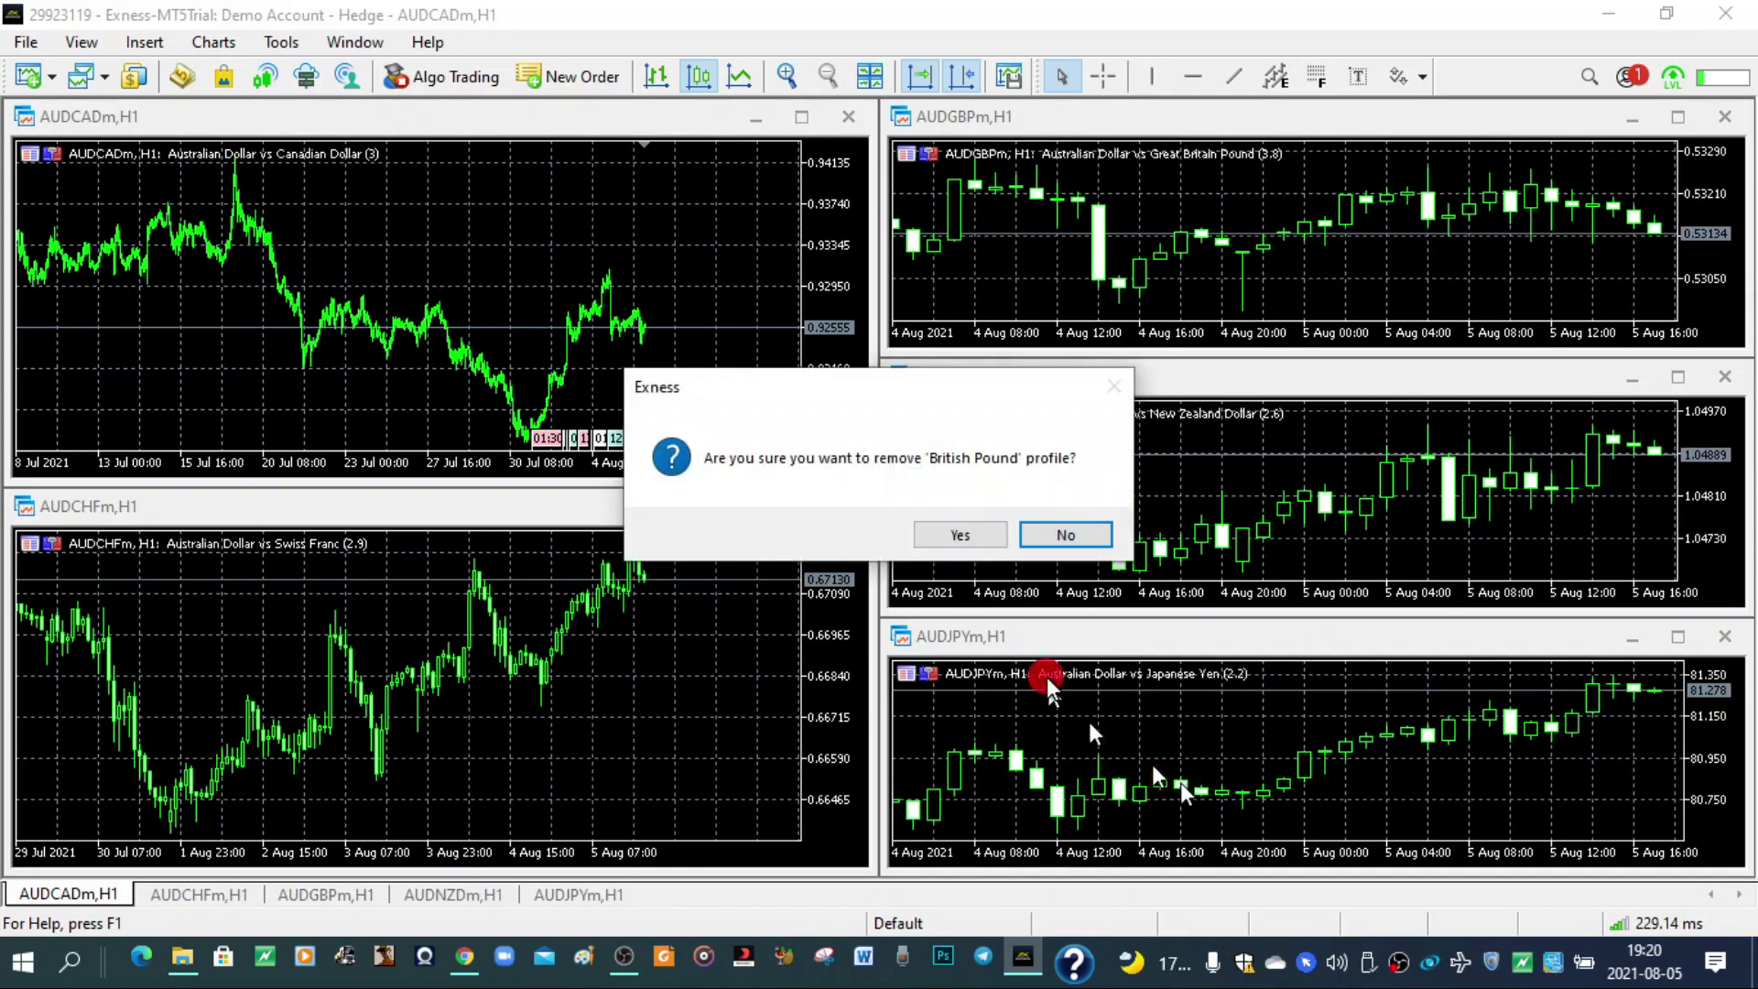
pyautogui.click(979, 542)
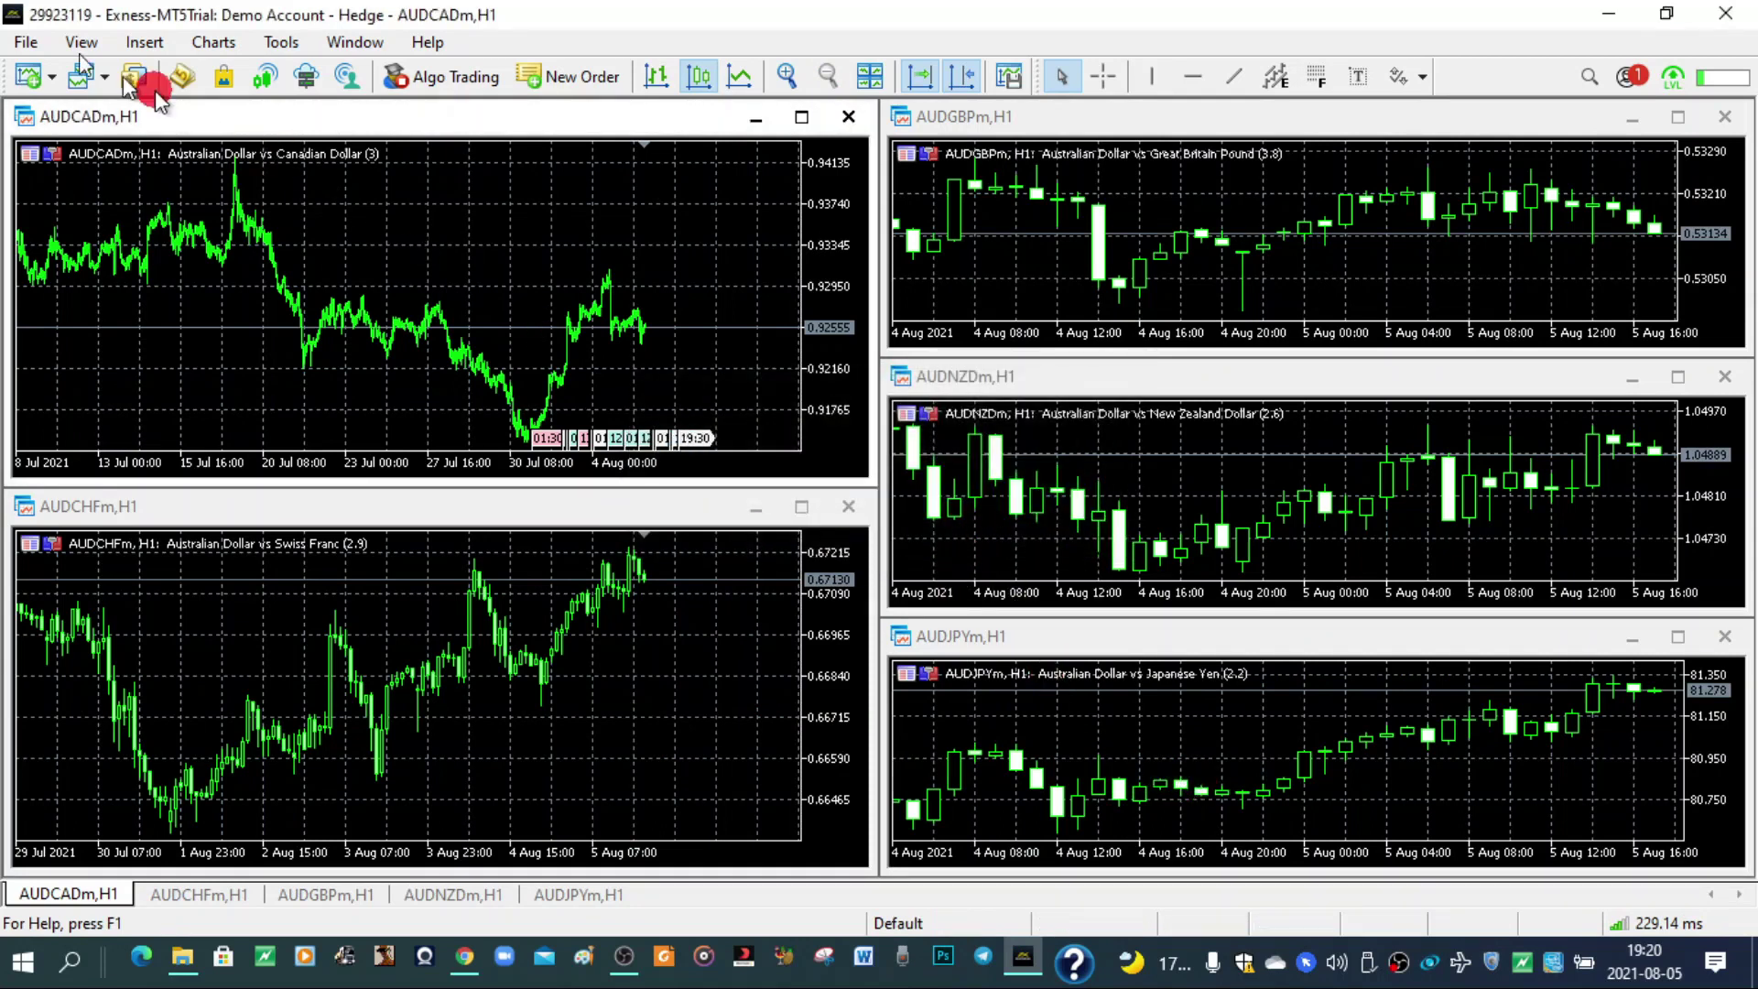
# Step: Switch to the next chart profile, Euro, and make its EURUSD,H1 chart window active
pyautogui.click(34, 42)
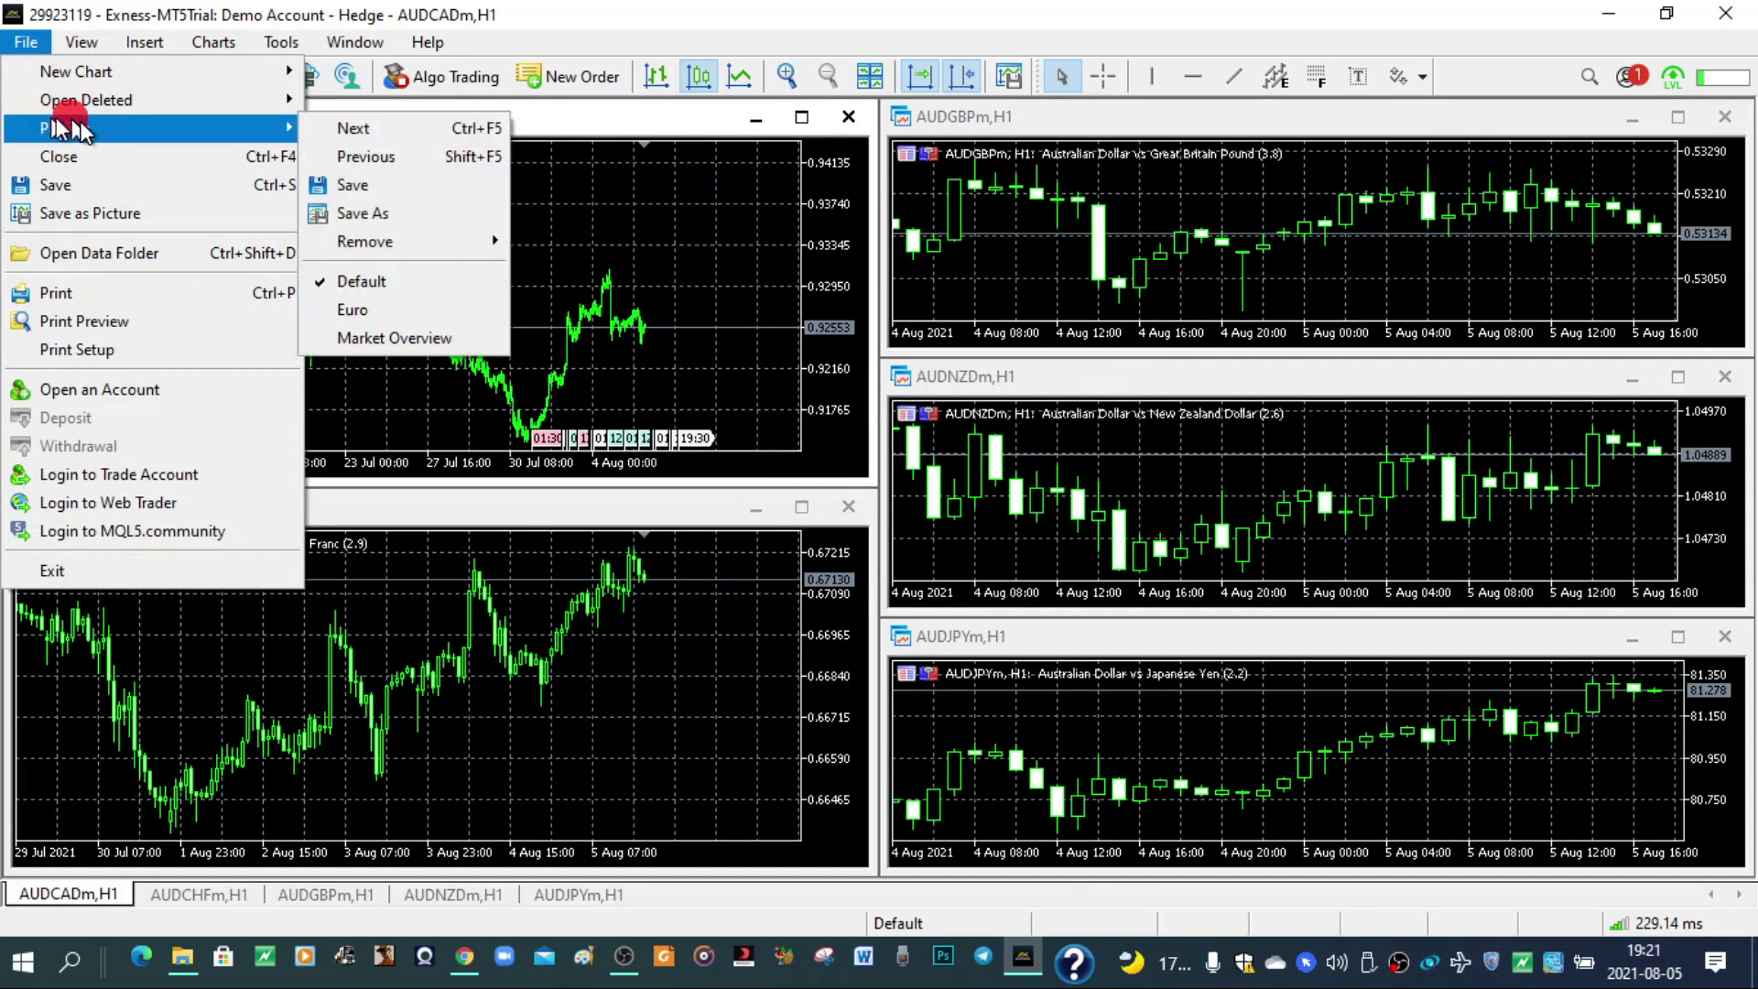
pyautogui.click(371, 129)
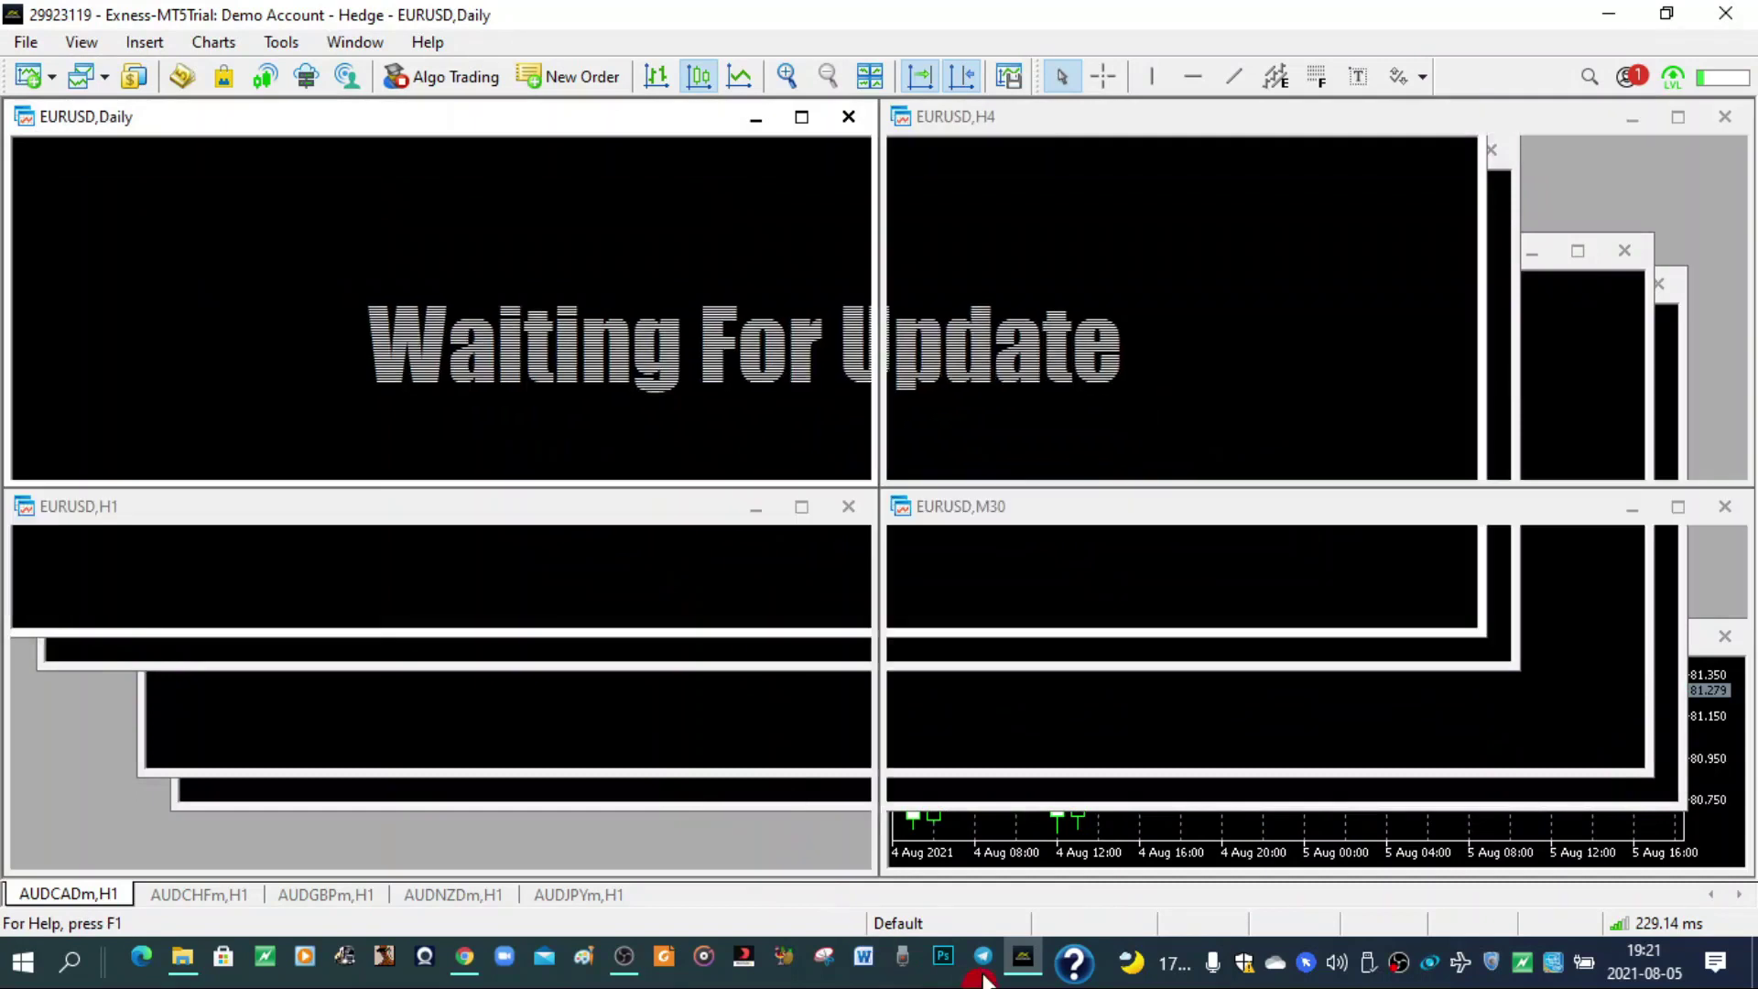
pyautogui.click(25, 42)
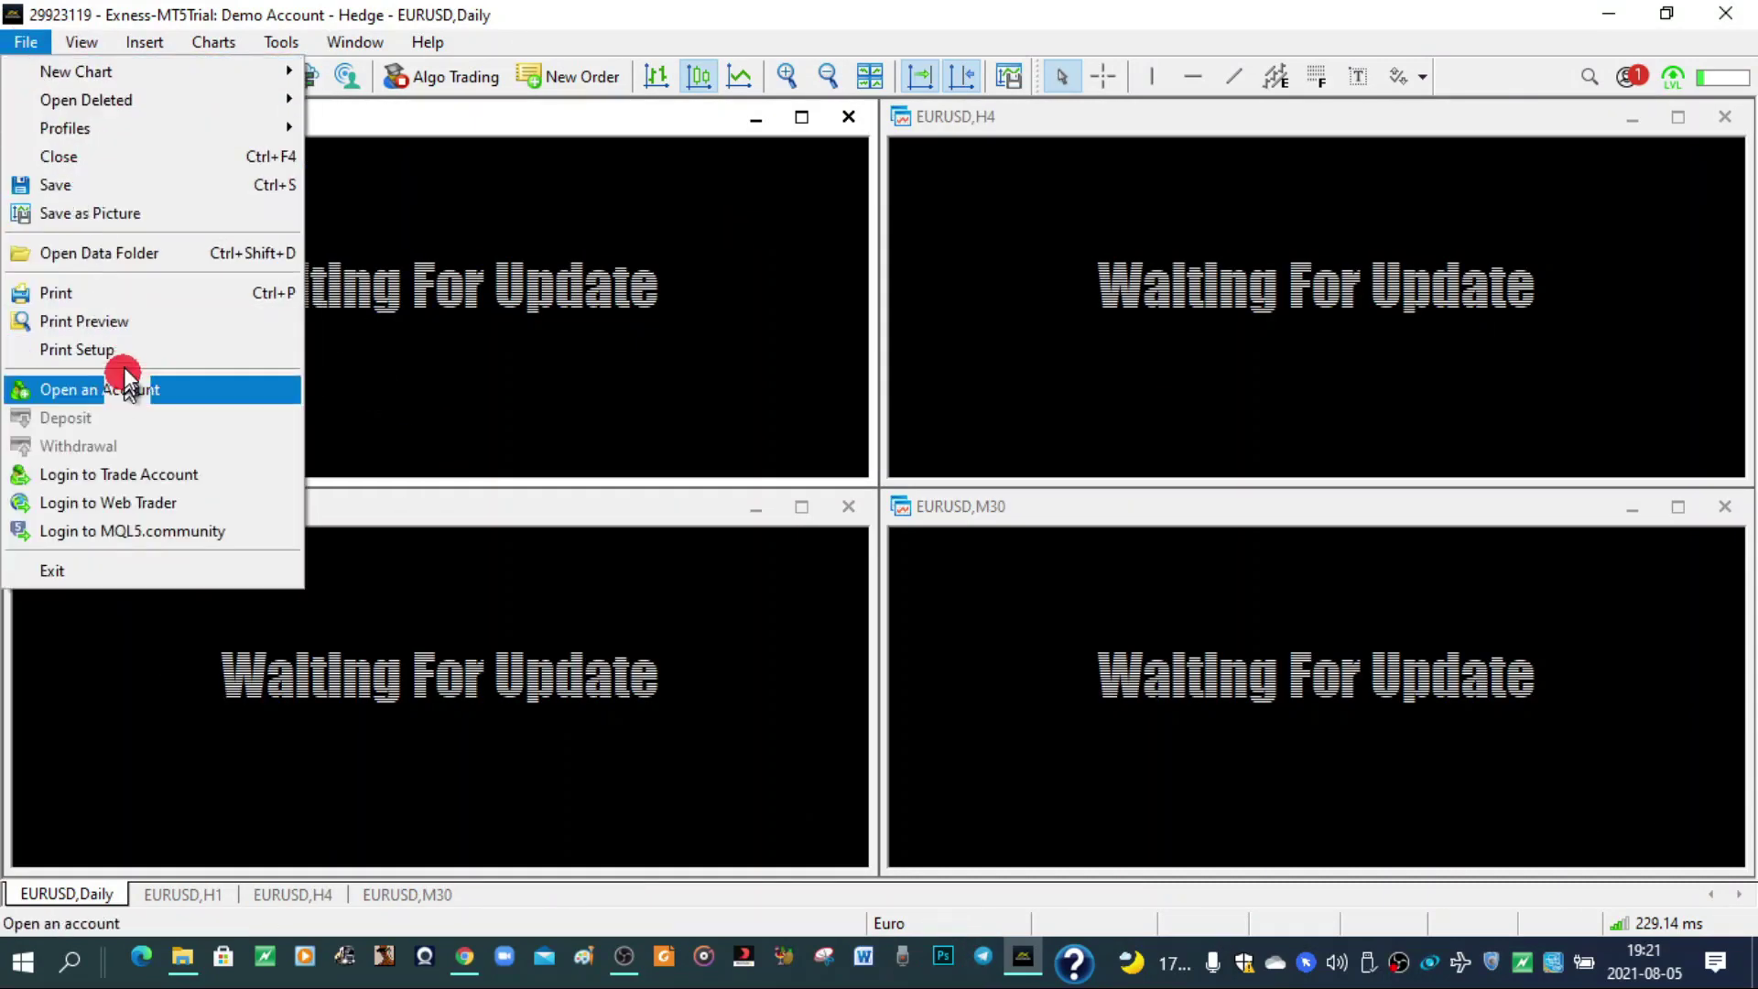
pyautogui.moveTo(134, 130)
pyautogui.click(570, 535)
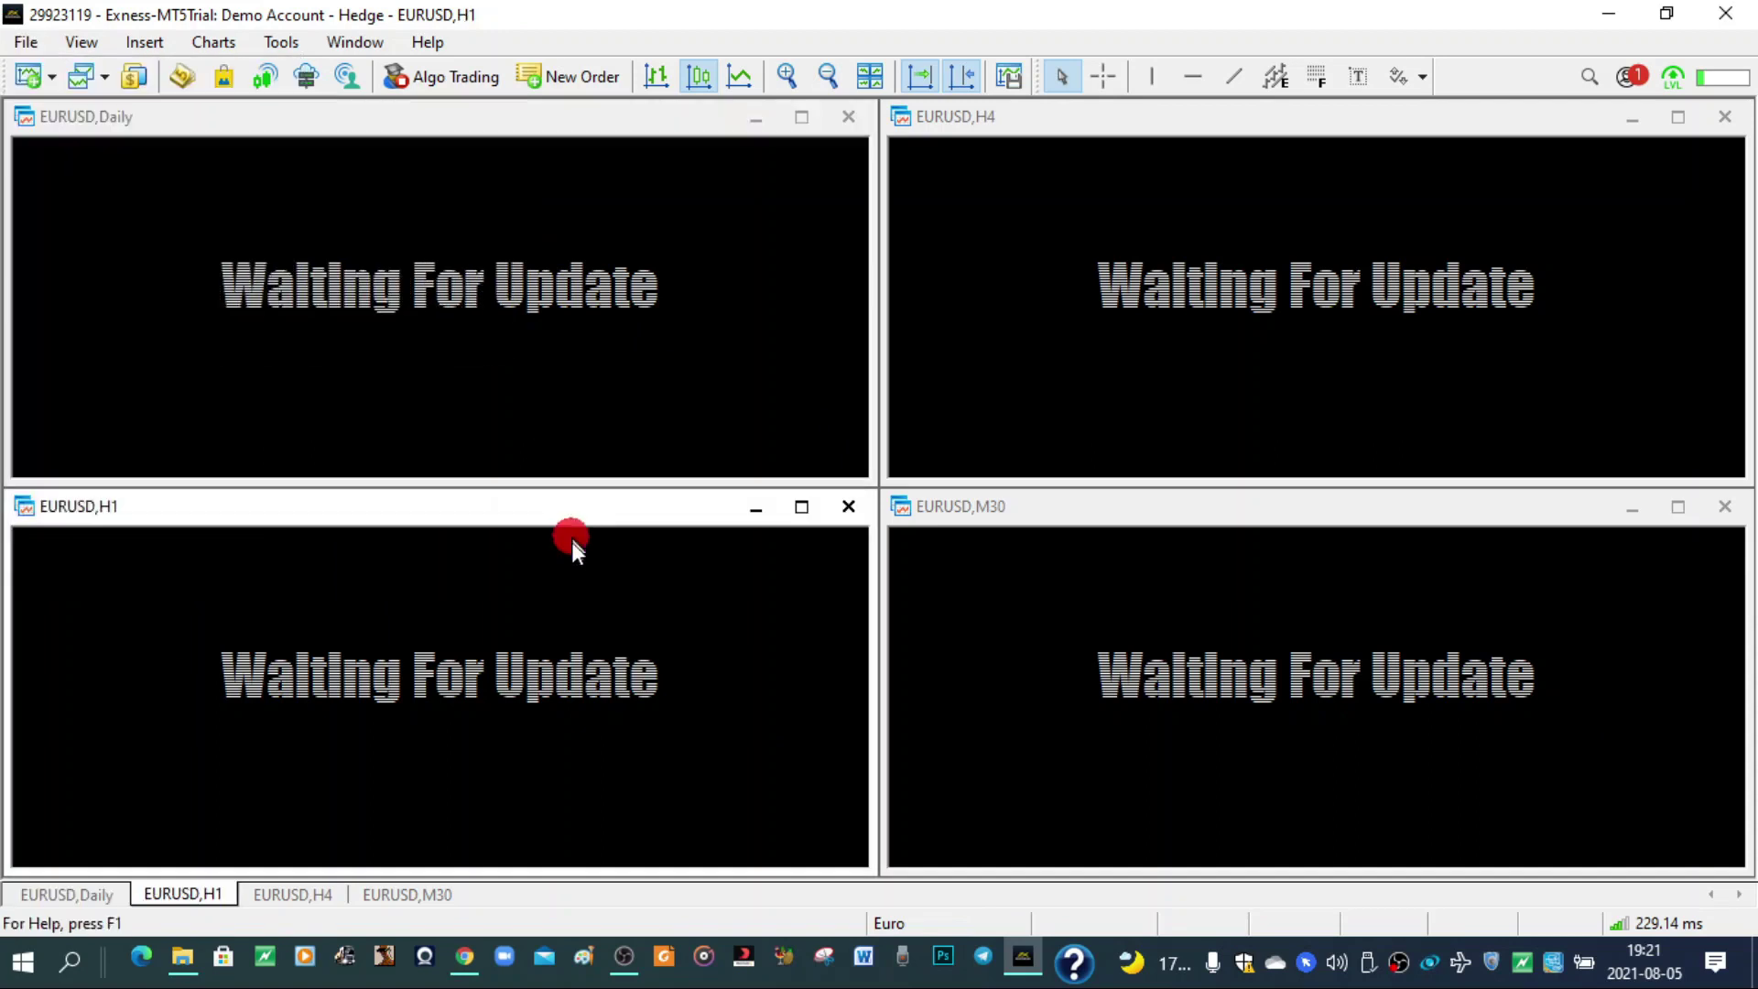
pyautogui.moveTo(529, 606)
pyautogui.mouseDown()
pyautogui.moveTo(503, 546)
pyautogui.moveTo(204, 494)
pyautogui.moveTo(112, 458)
pyautogui.mouseUp()
pyautogui.moveTo(69, 362)
pyautogui.mouseDown()
pyautogui.moveTo(24, 440)
pyautogui.moveTo(3, 302)
pyautogui.mouseUp()
pyautogui.moveTo(227, 312)
pyautogui.mouseDown()
pyautogui.moveTo(1134, 139)
pyautogui.moveTo(577, 719)
pyautogui.mouseUp()
pyautogui.moveTo(1139, 189)
pyautogui.mouseDown()
pyautogui.moveTo(1084, 654)
pyautogui.moveTo(150, 383)
pyautogui.mouseUp()
pyautogui.click(29, 76)
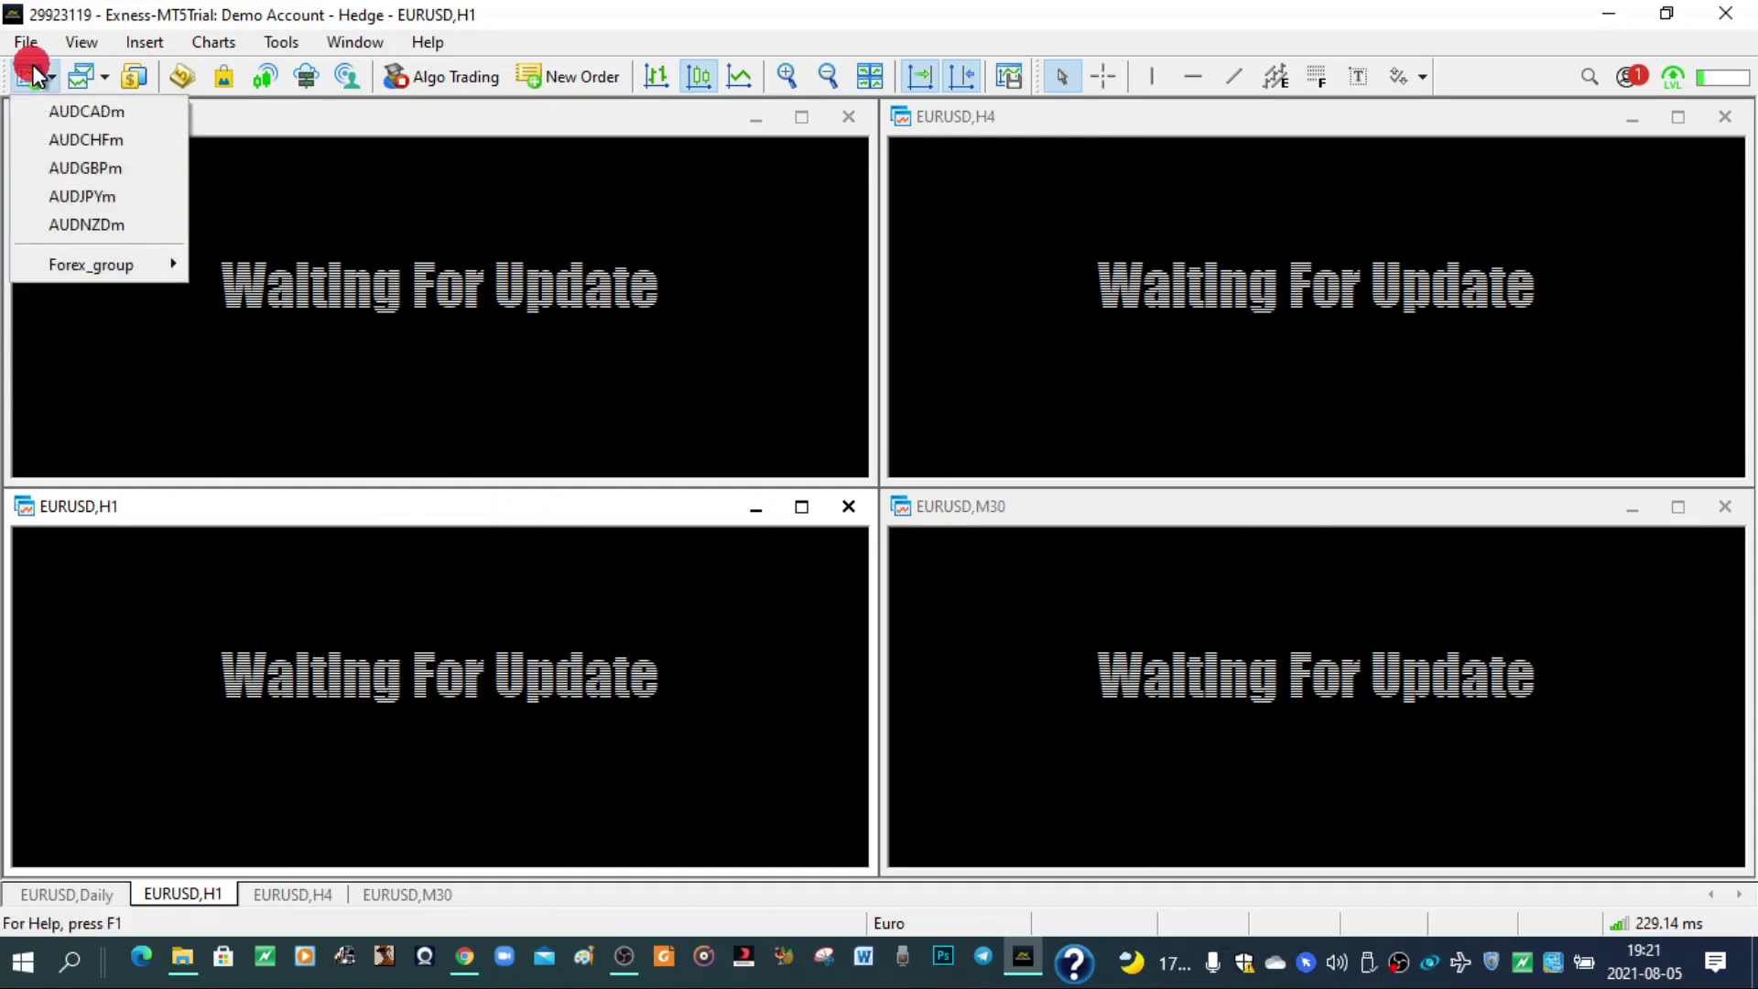
# Step: Save the Euro profile, and save its charts as a new profile named "mine"
pyautogui.click(899, 924)
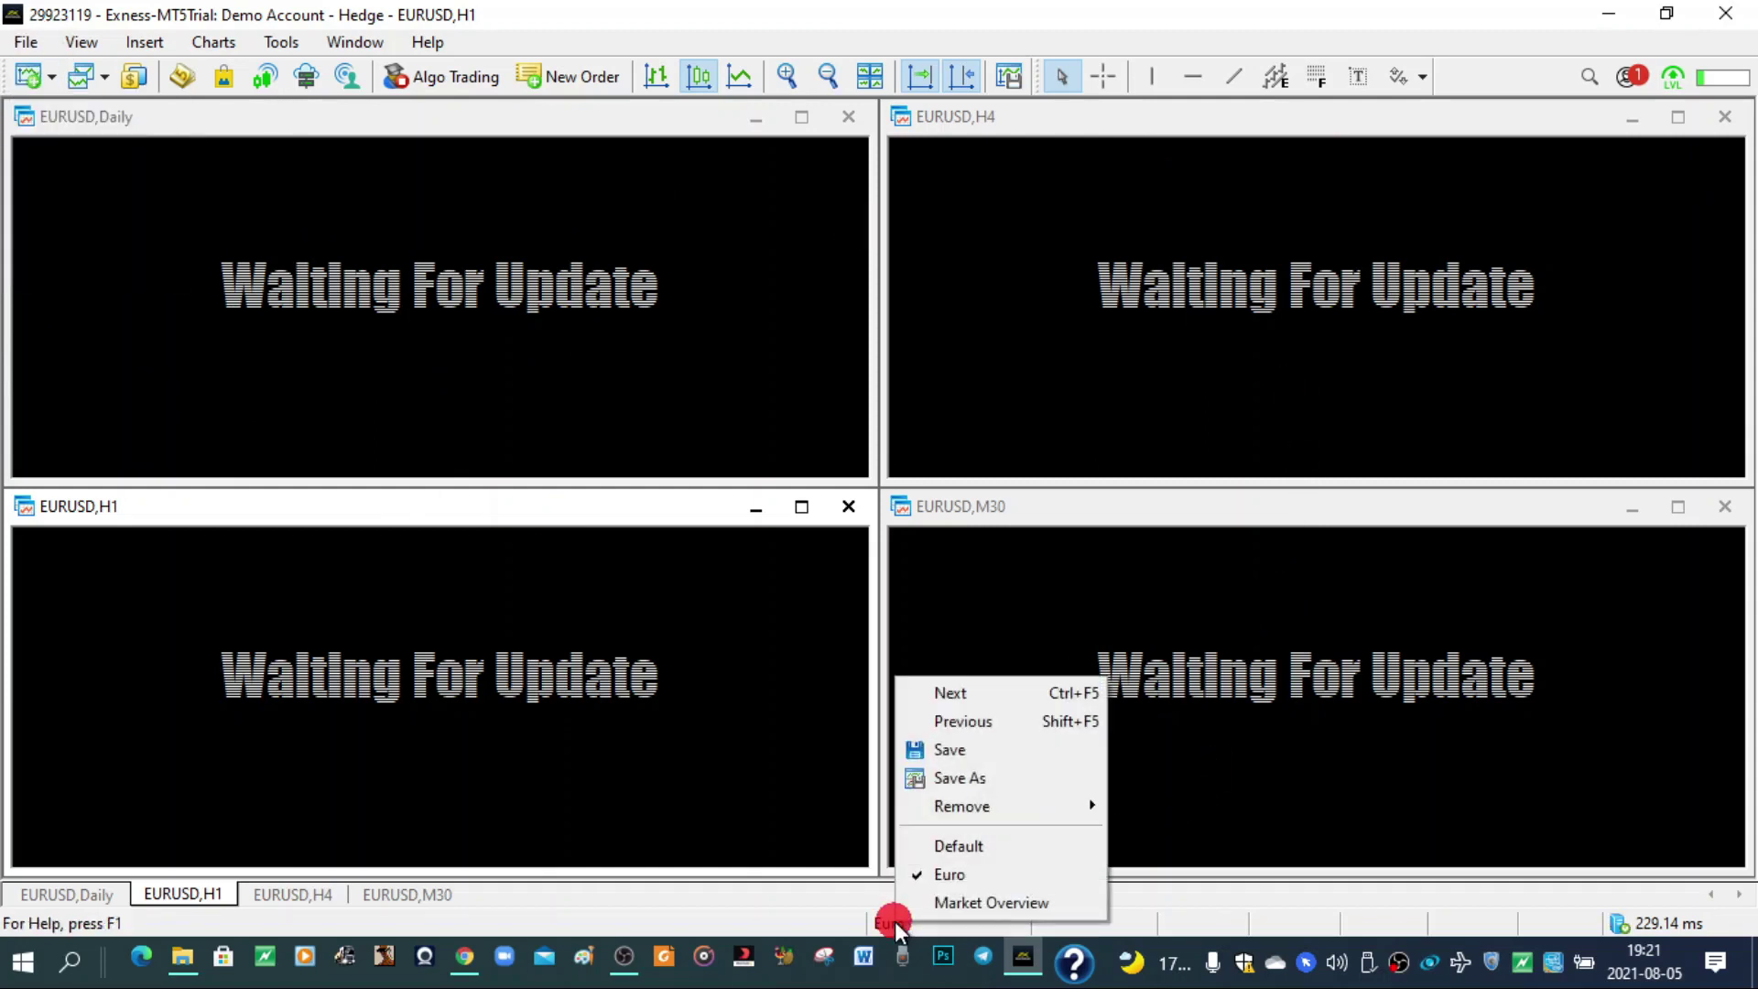
pyautogui.click(955, 756)
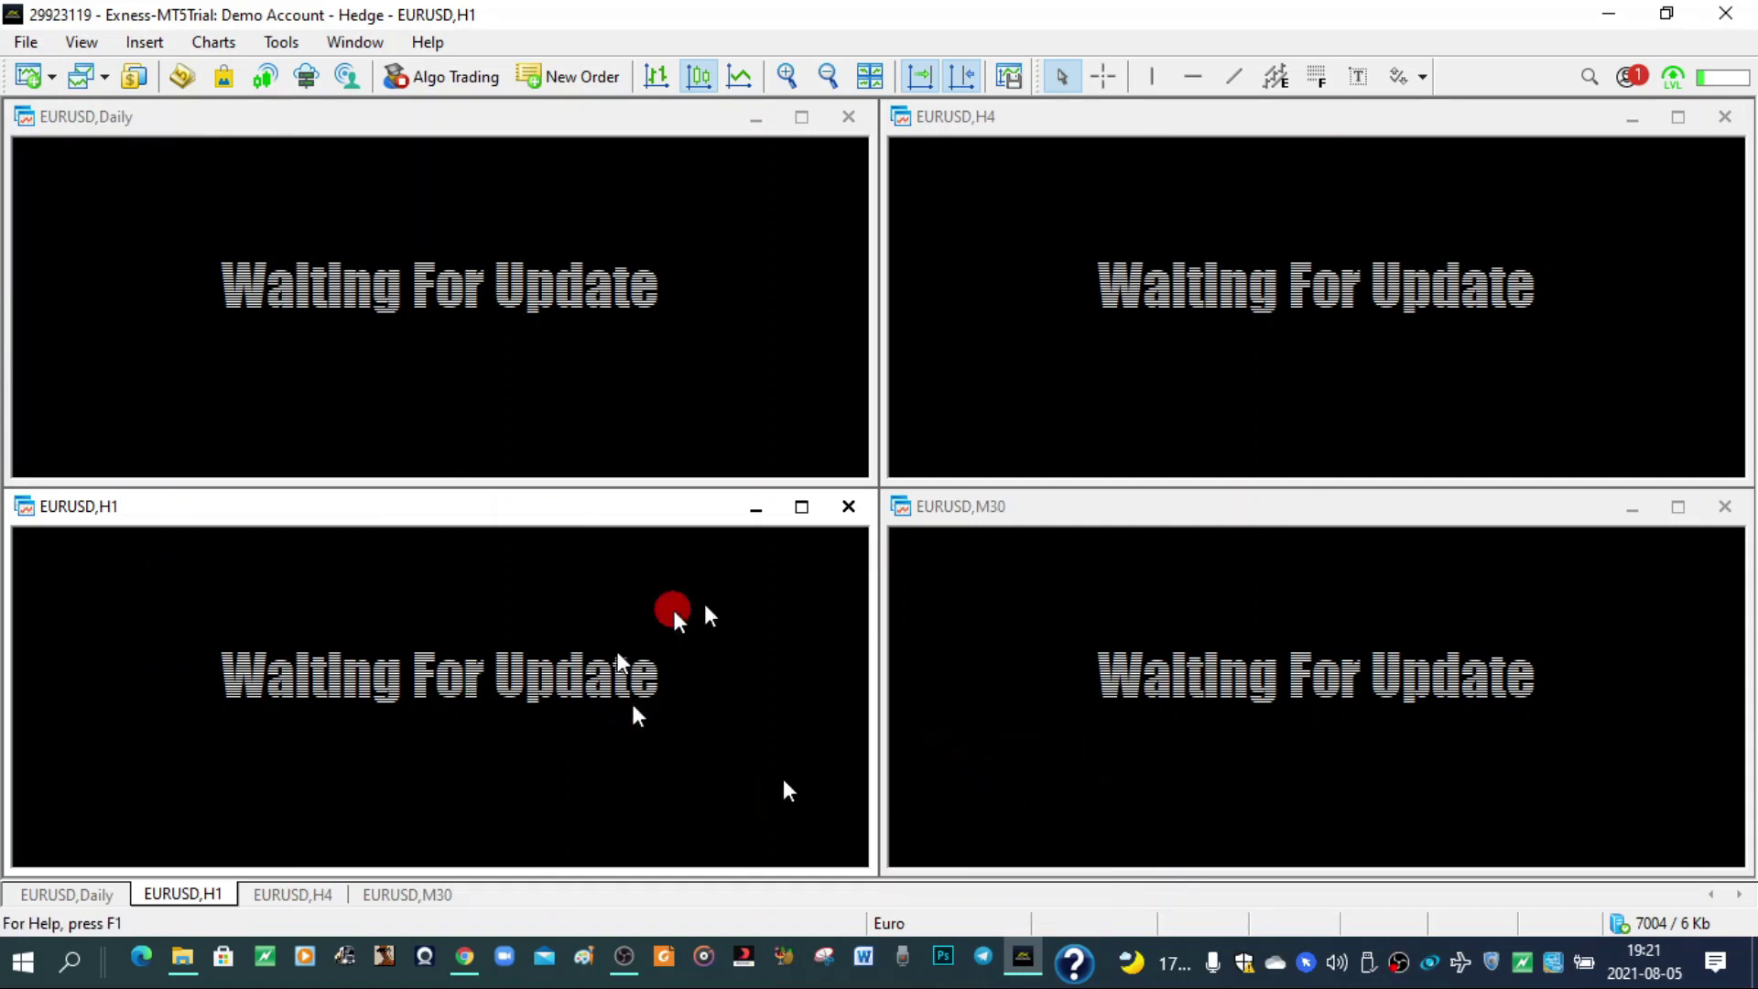
pyautogui.click(898, 919)
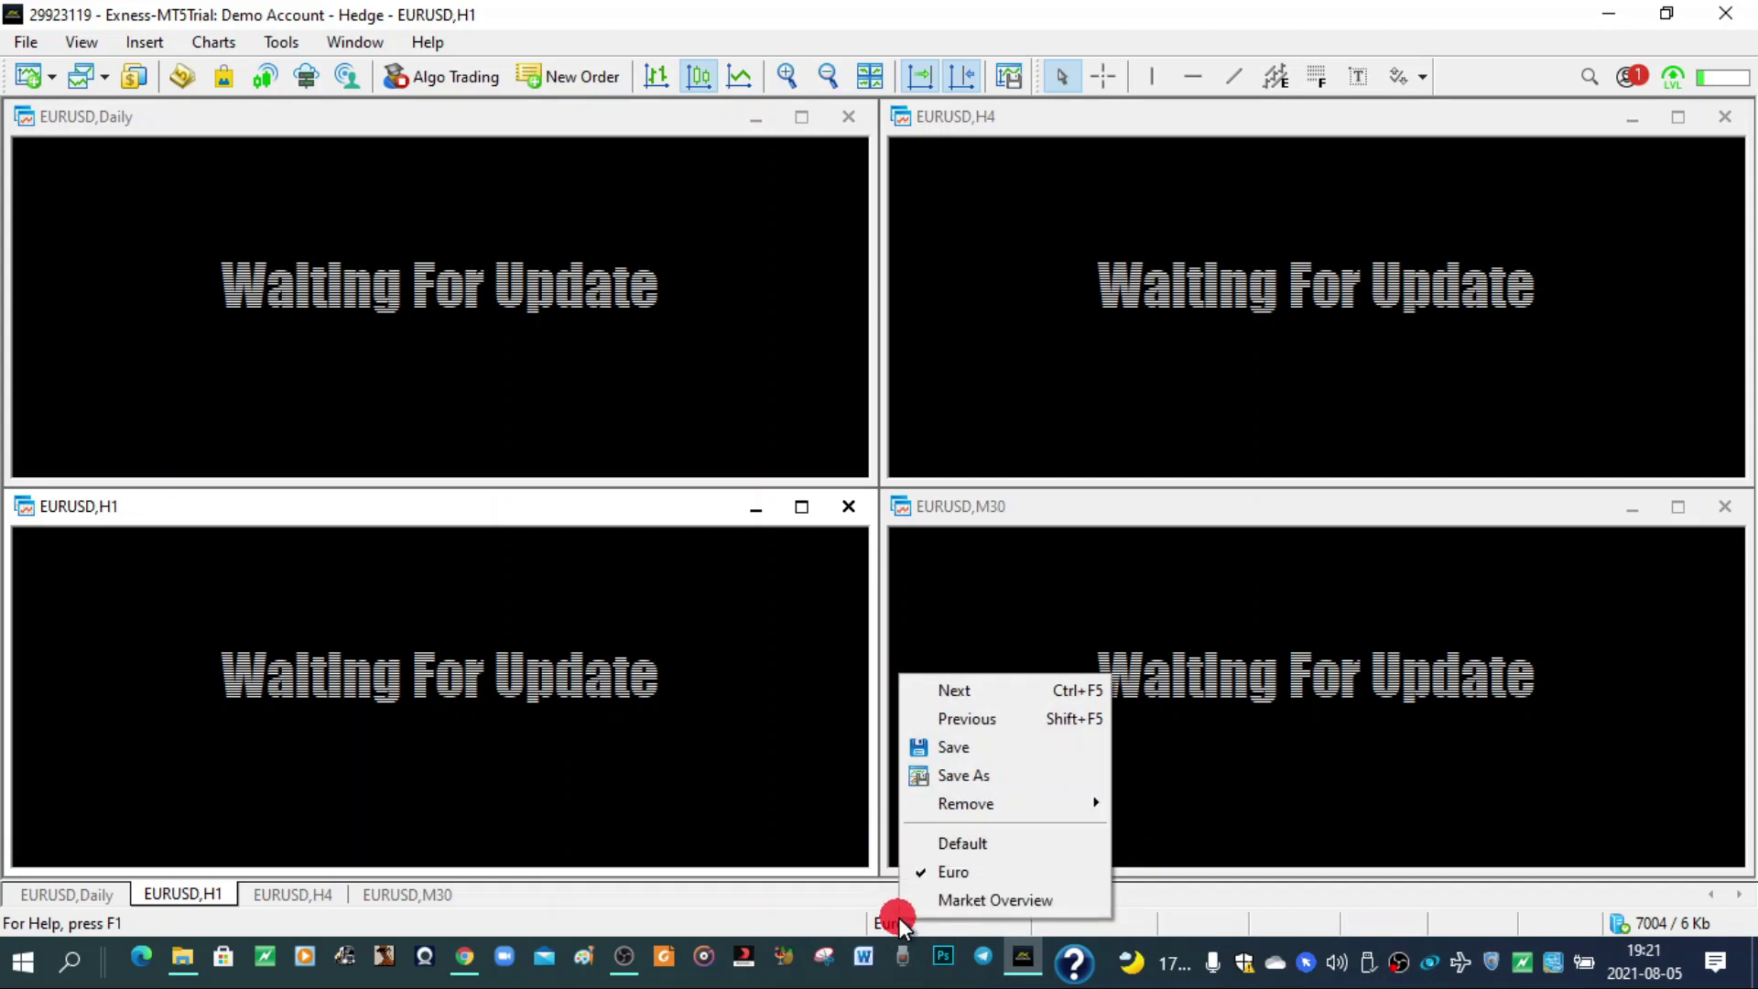
pyautogui.click(958, 775)
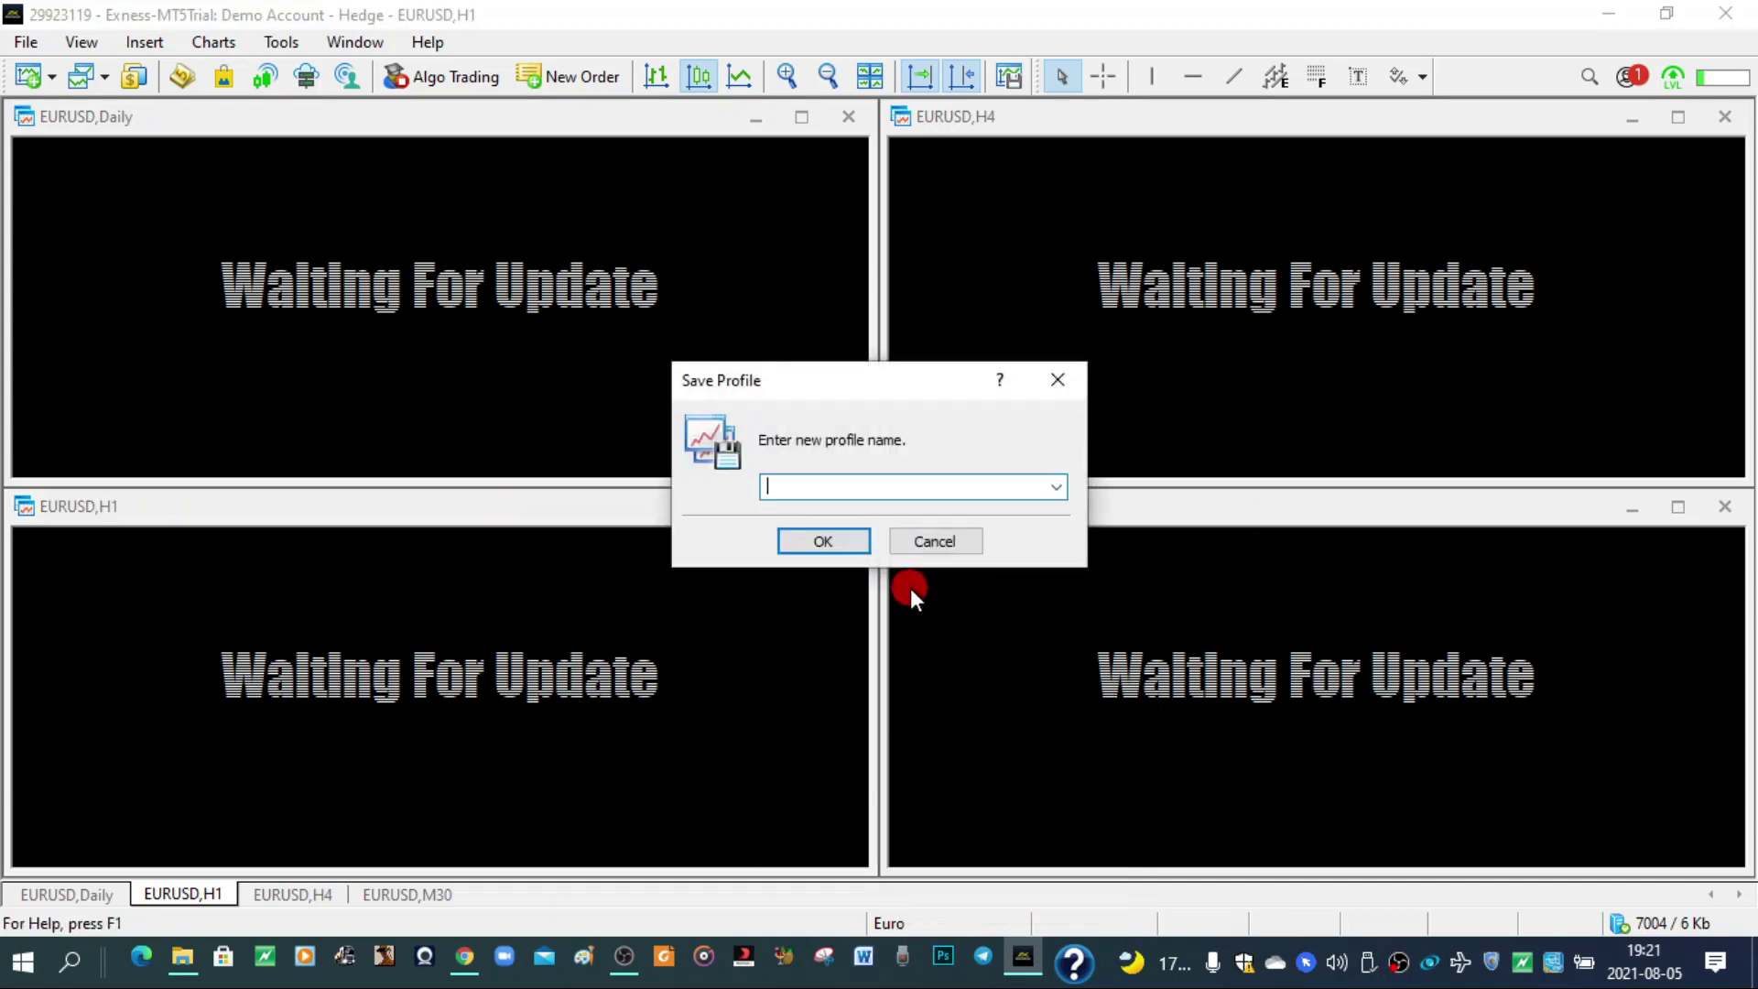
pyautogui.write('mine')
pyautogui.click(824, 540)
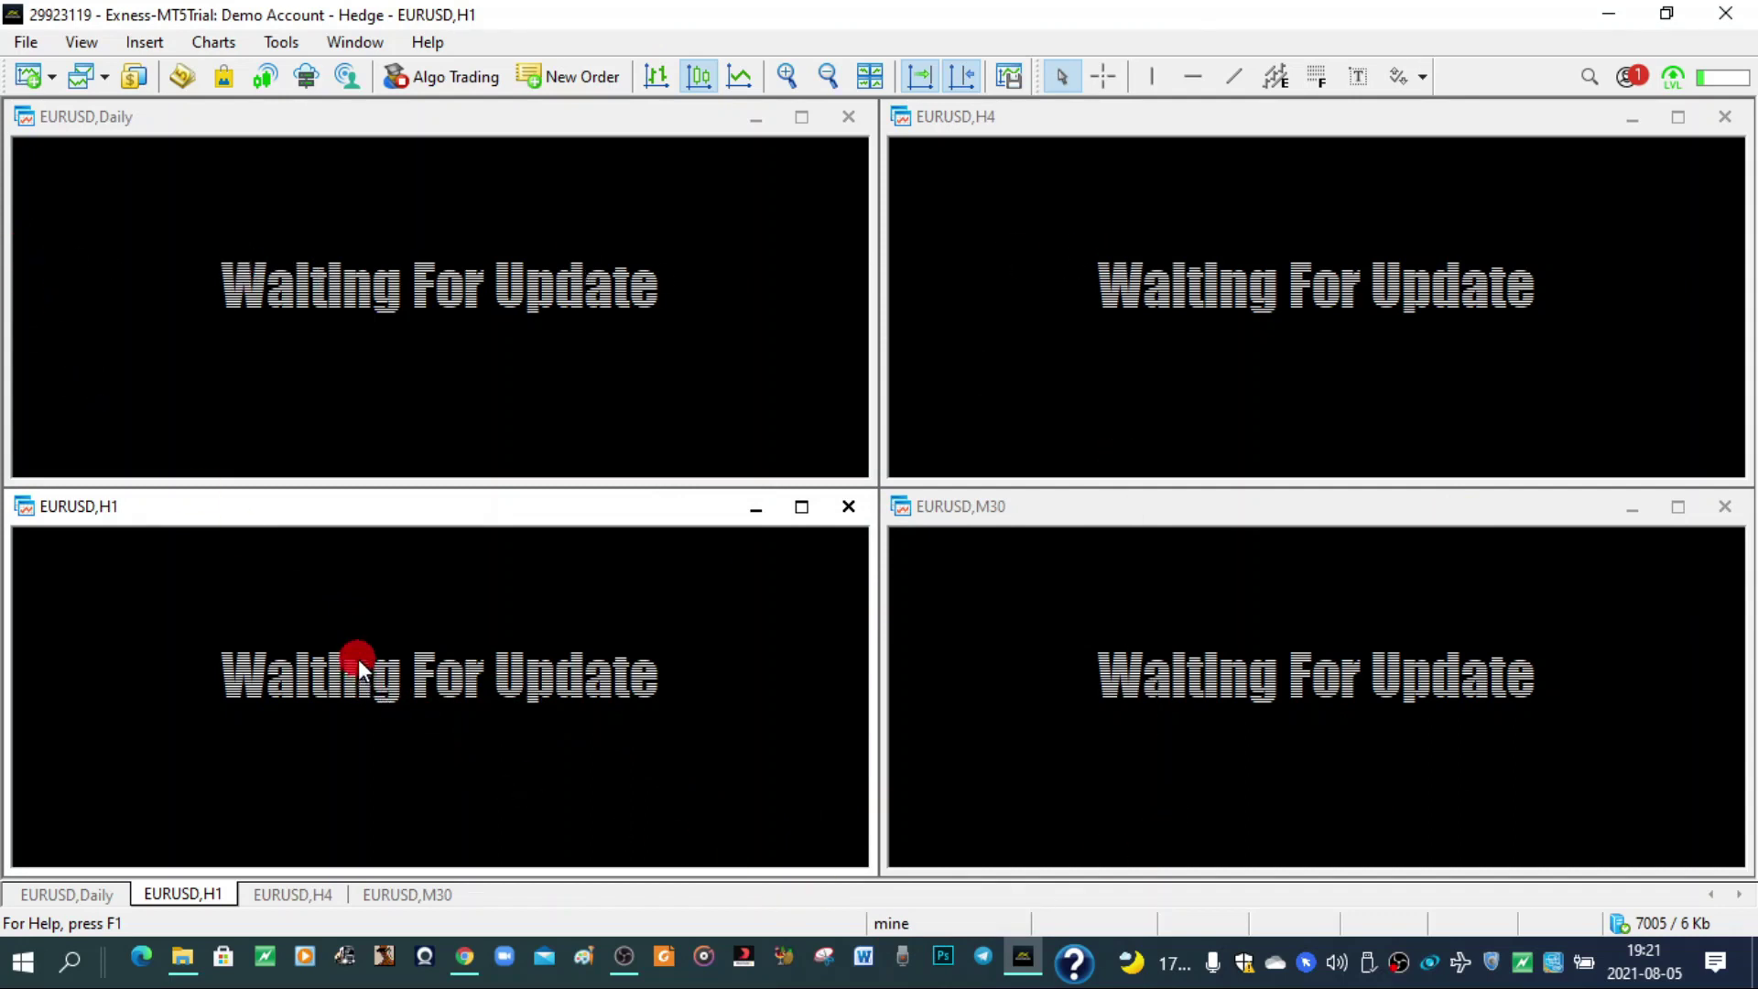
# Step: Switch from the mine profile to the Default profile and save it
pyautogui.click(894, 916)
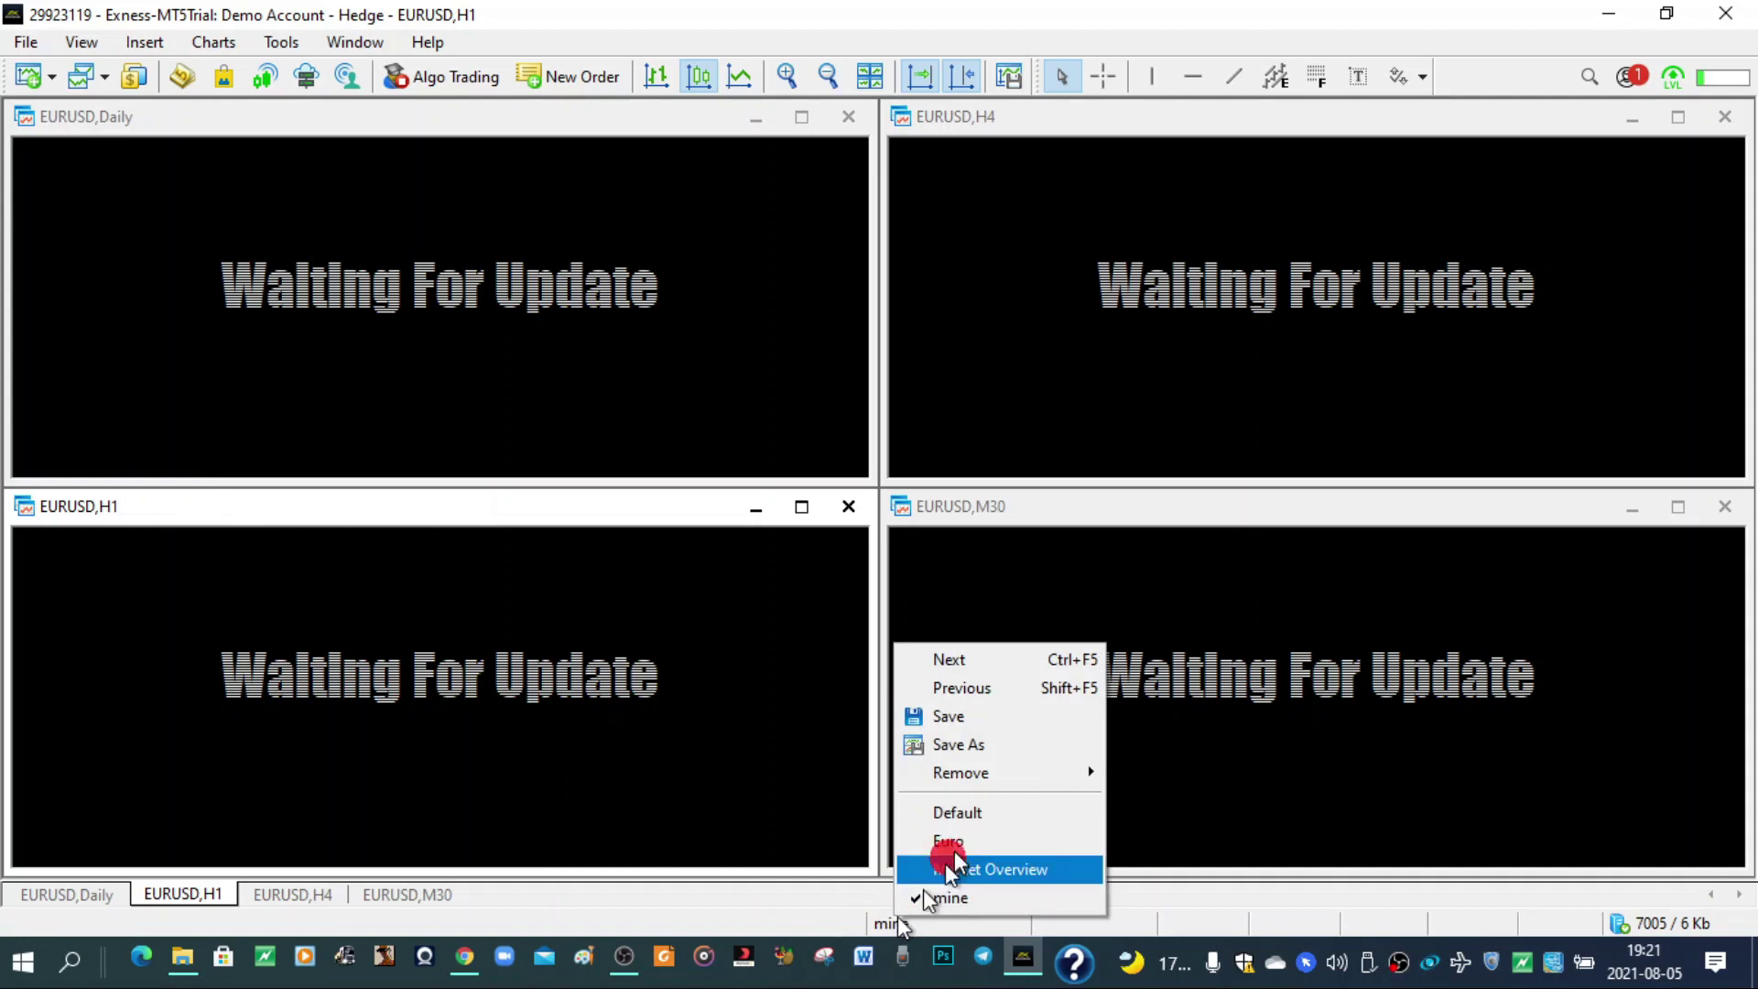
pyautogui.click(958, 813)
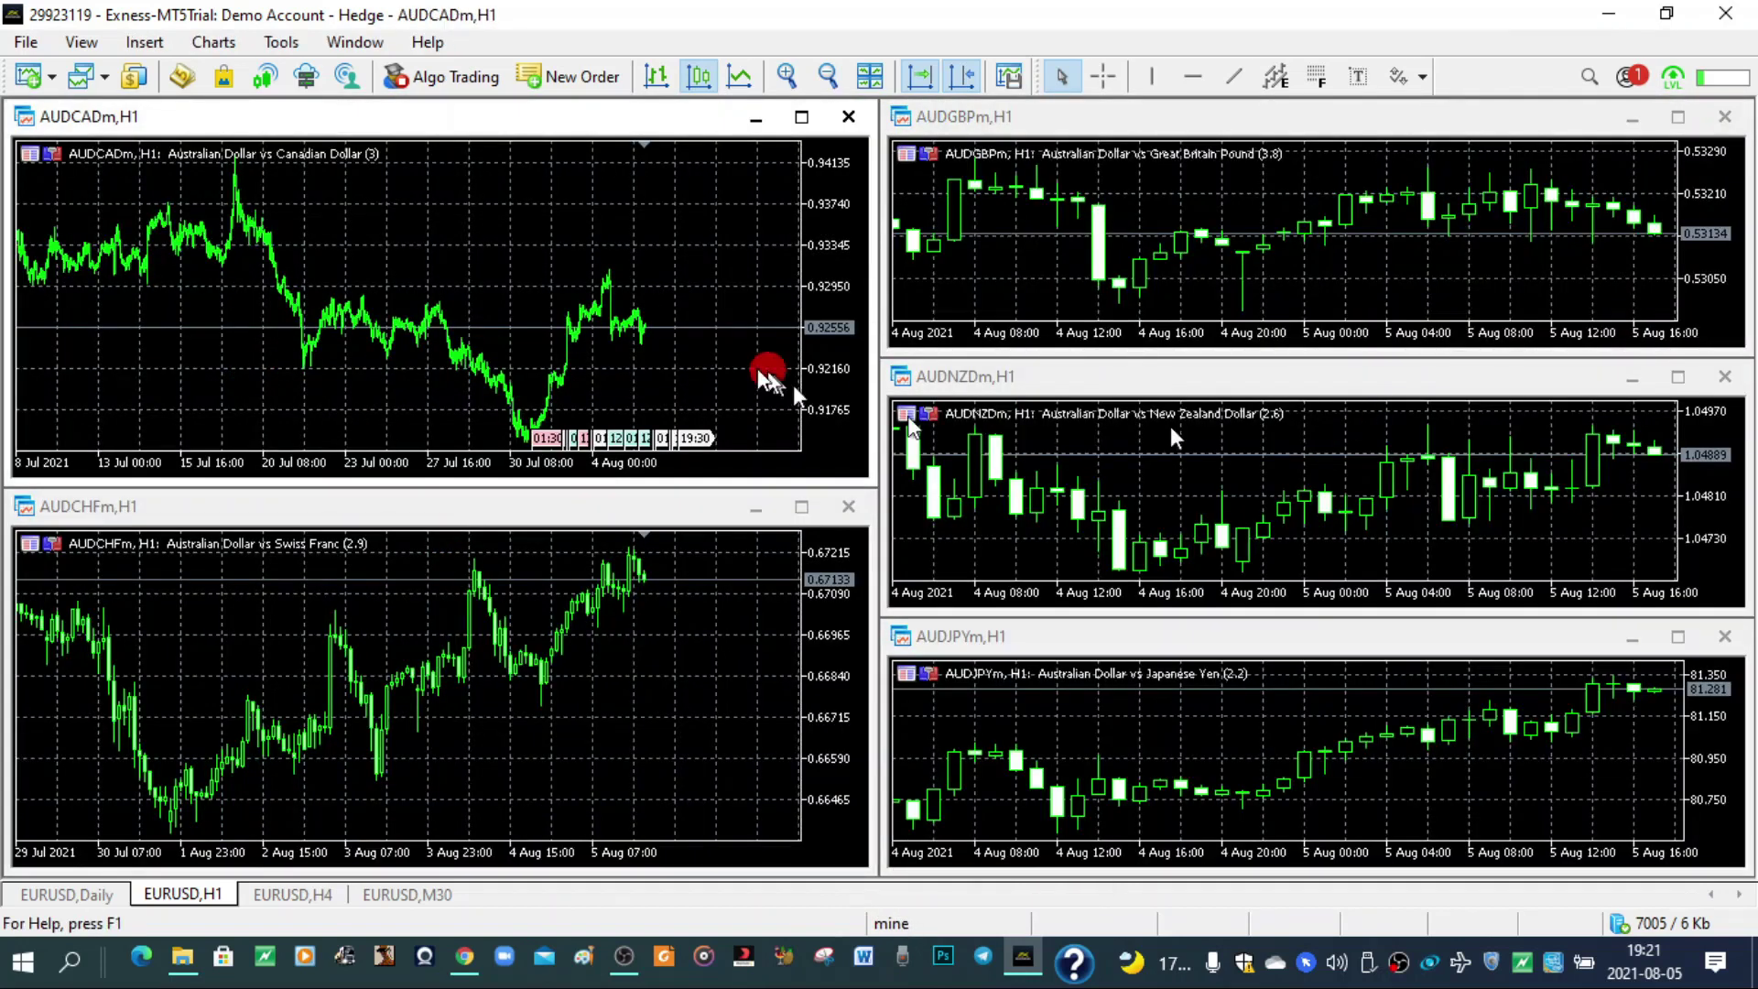
pyautogui.click(933, 925)
pyautogui.click(993, 728)
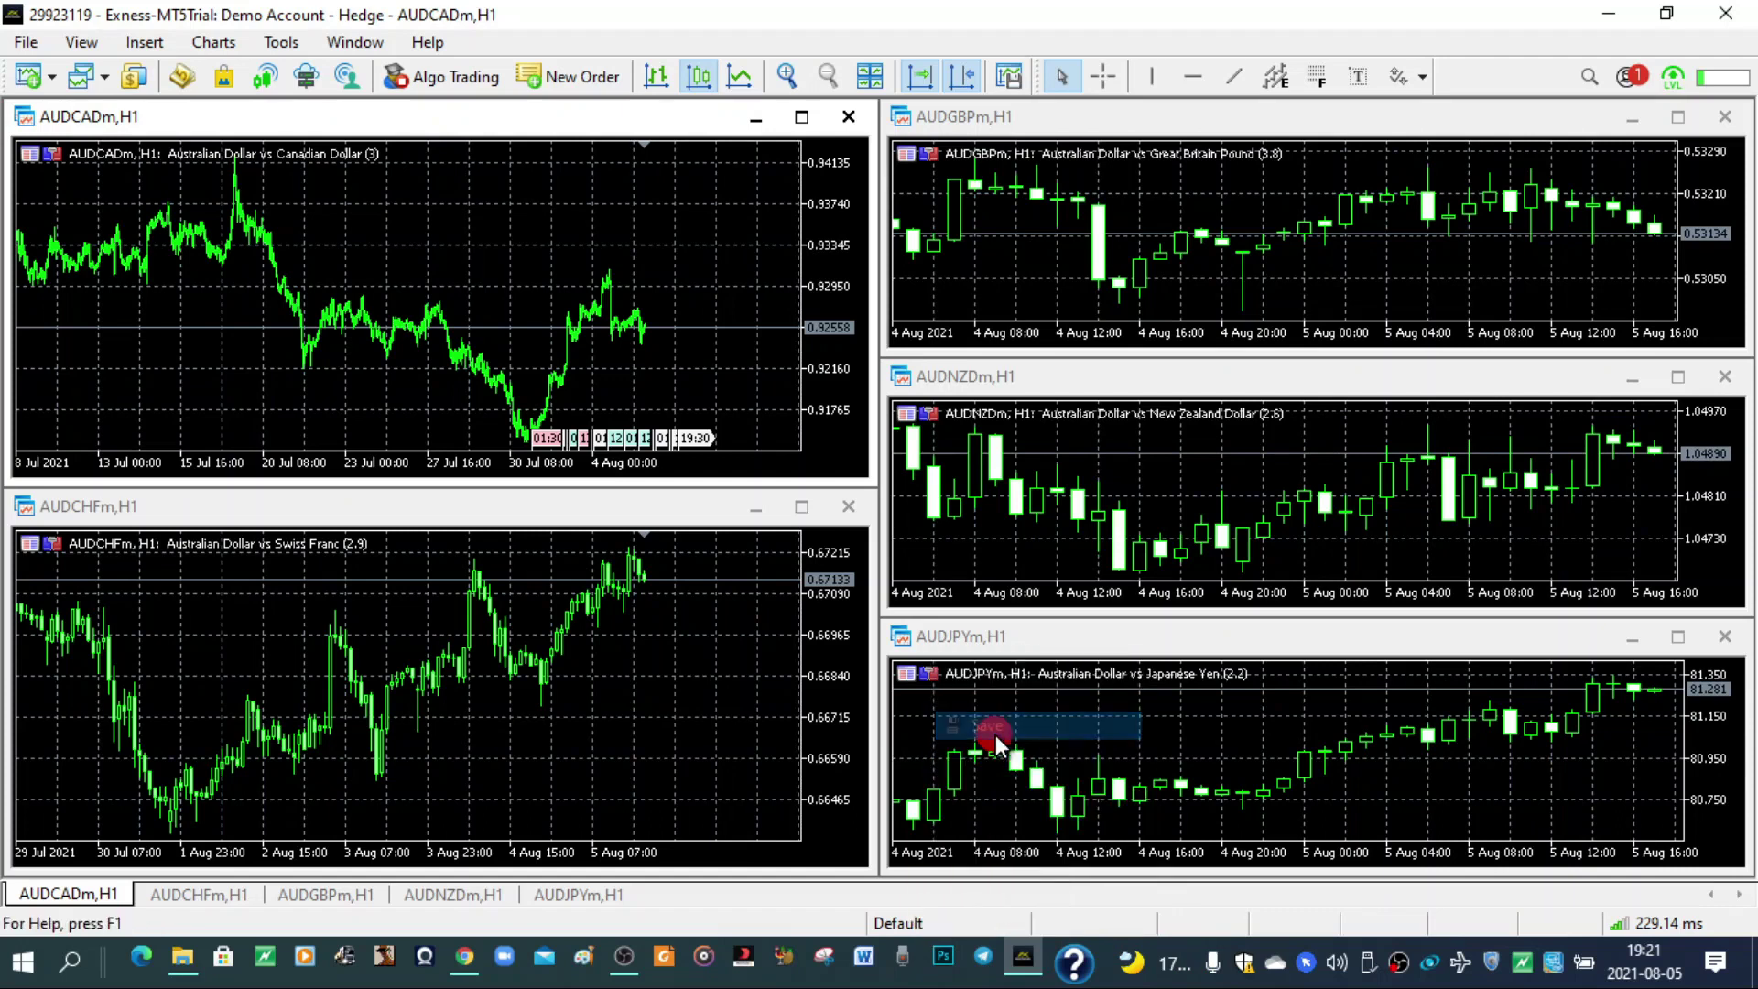
# Step: Save the current AUD charts as a new profile named "aud pairs"
pyautogui.click(916, 922)
pyautogui.click(970, 752)
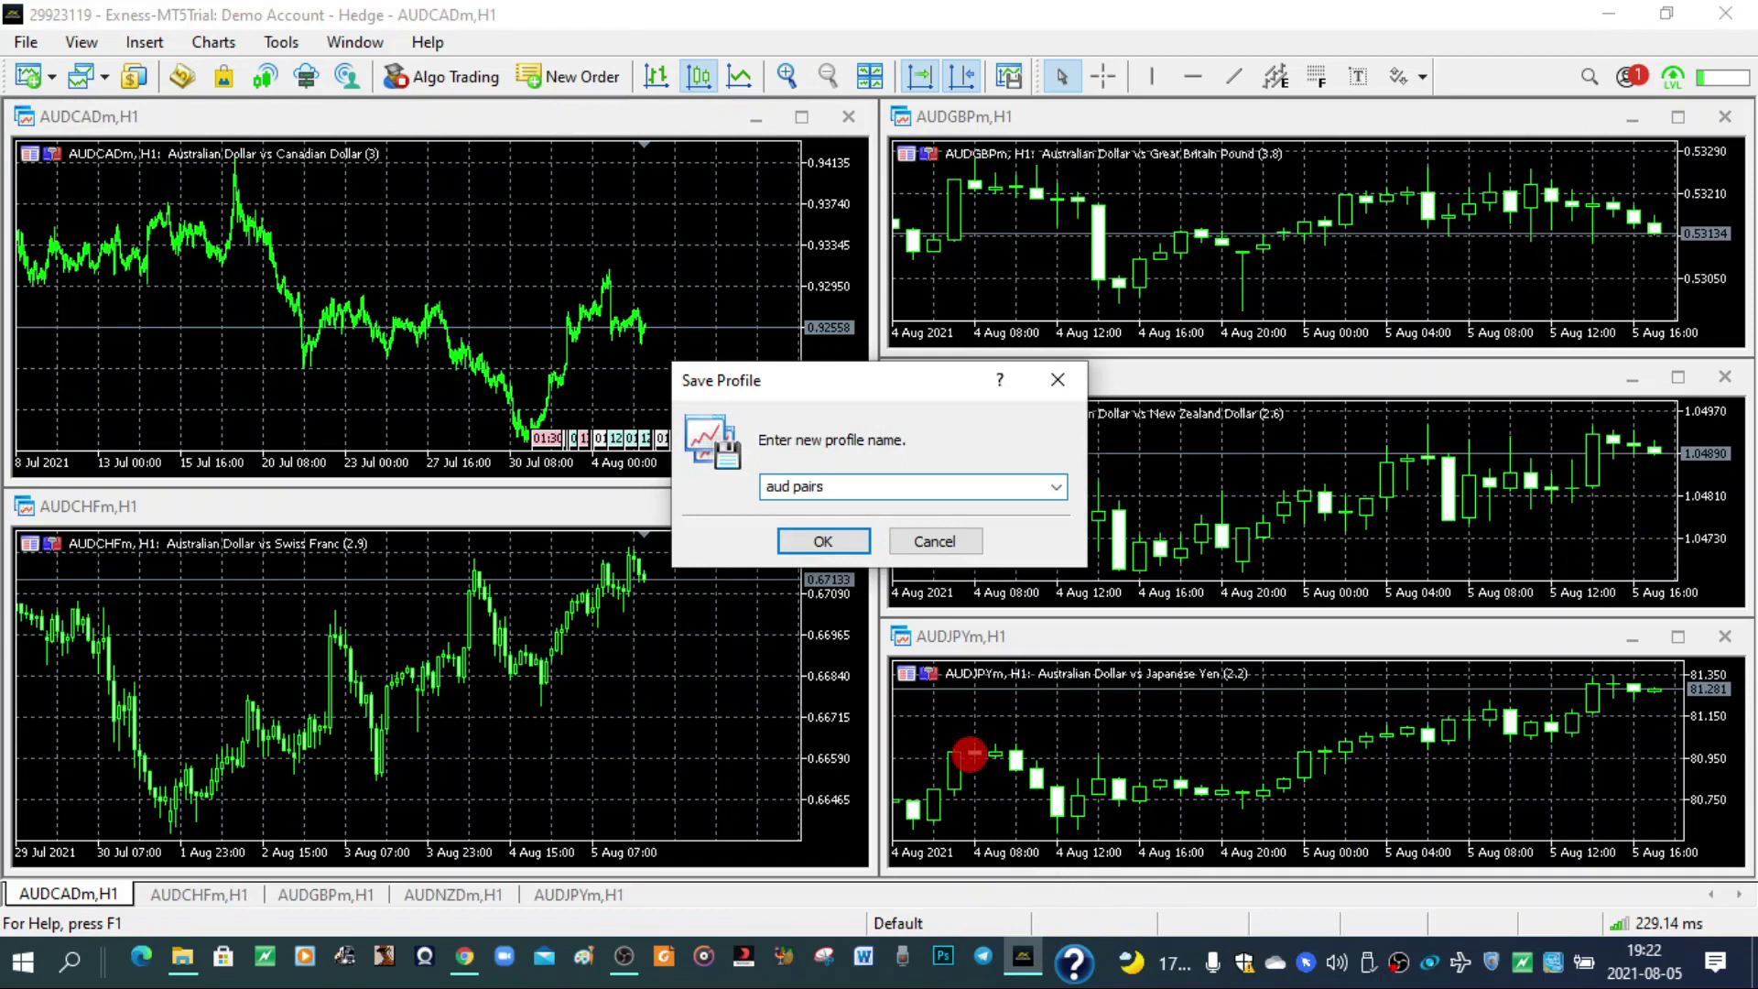
pyautogui.click(821, 540)
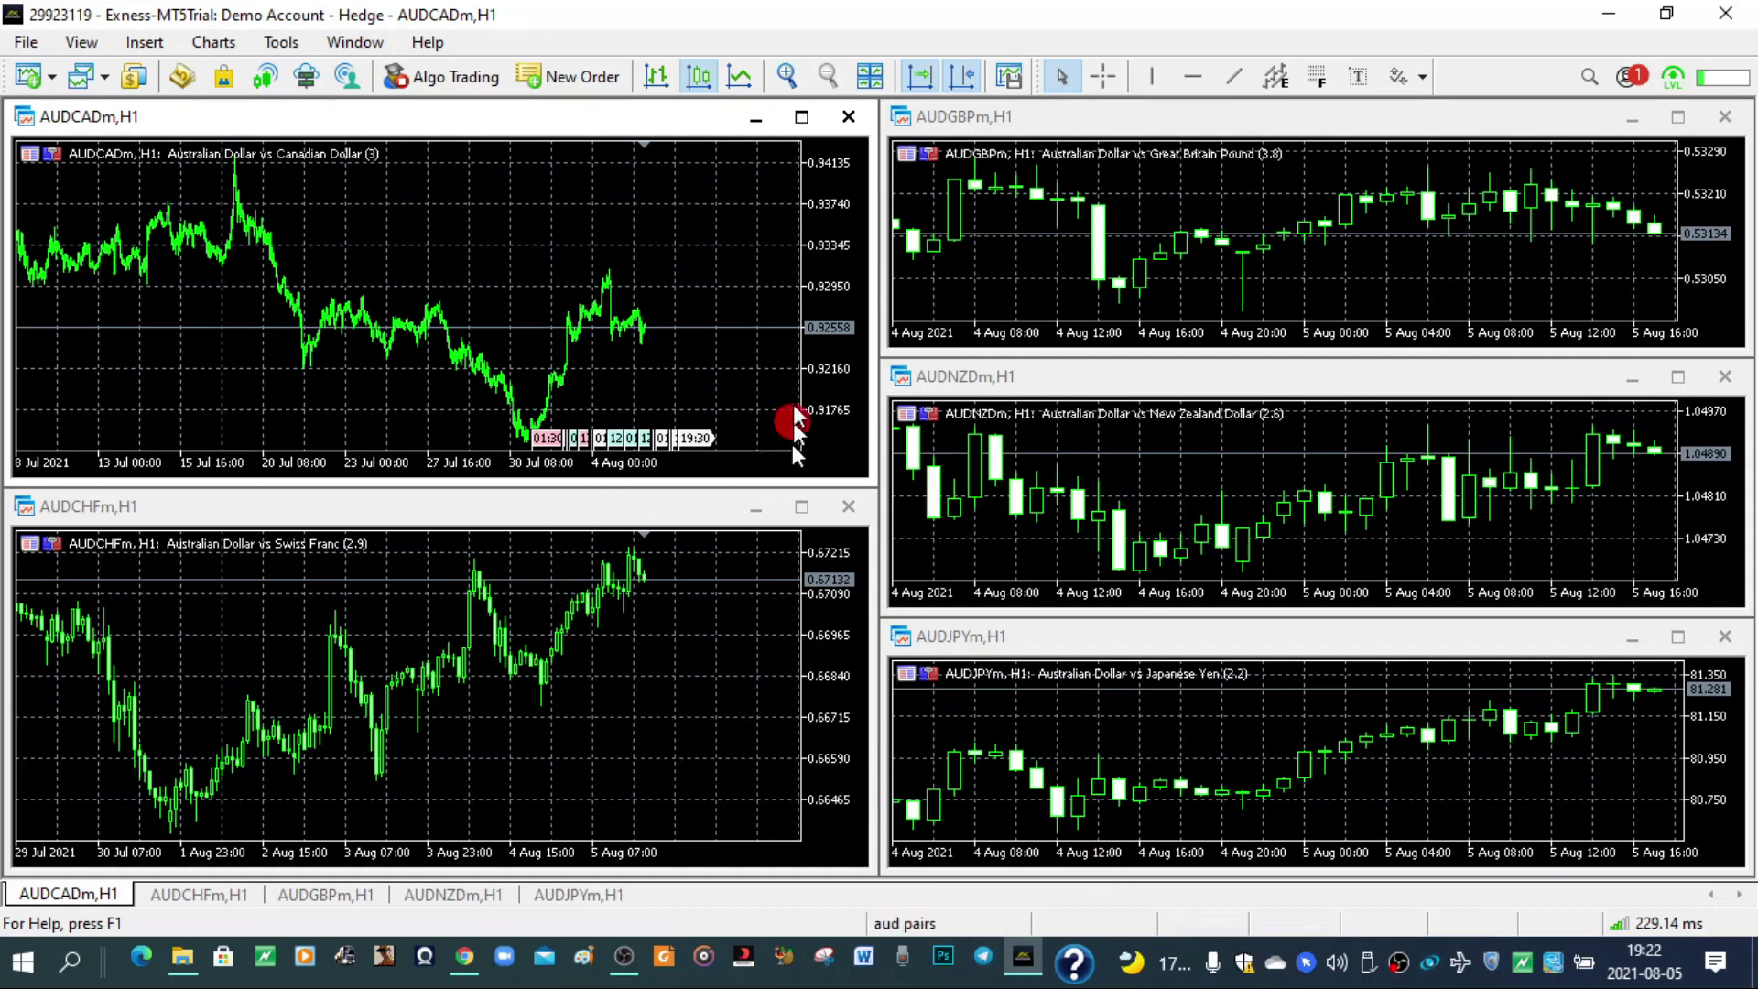
# Step: Maximize the AUDCADm chart window and check the available view options
pyautogui.click(803, 118)
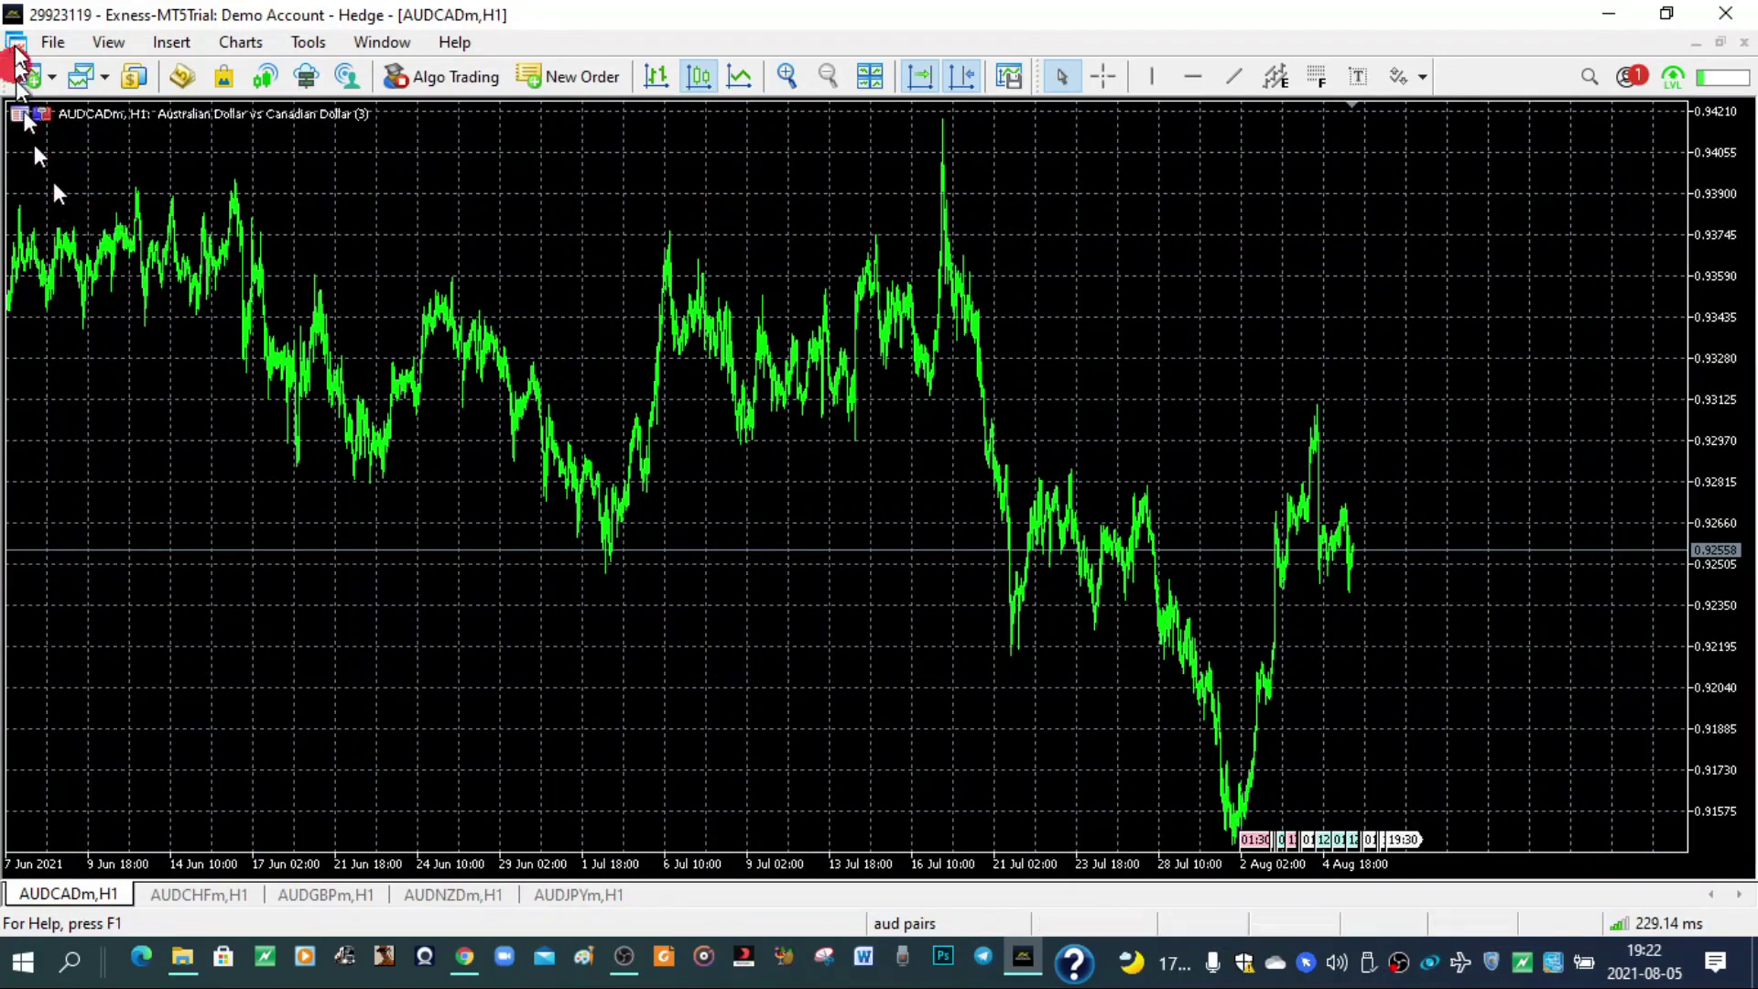
pyautogui.click(53, 42)
pyautogui.press('Right')
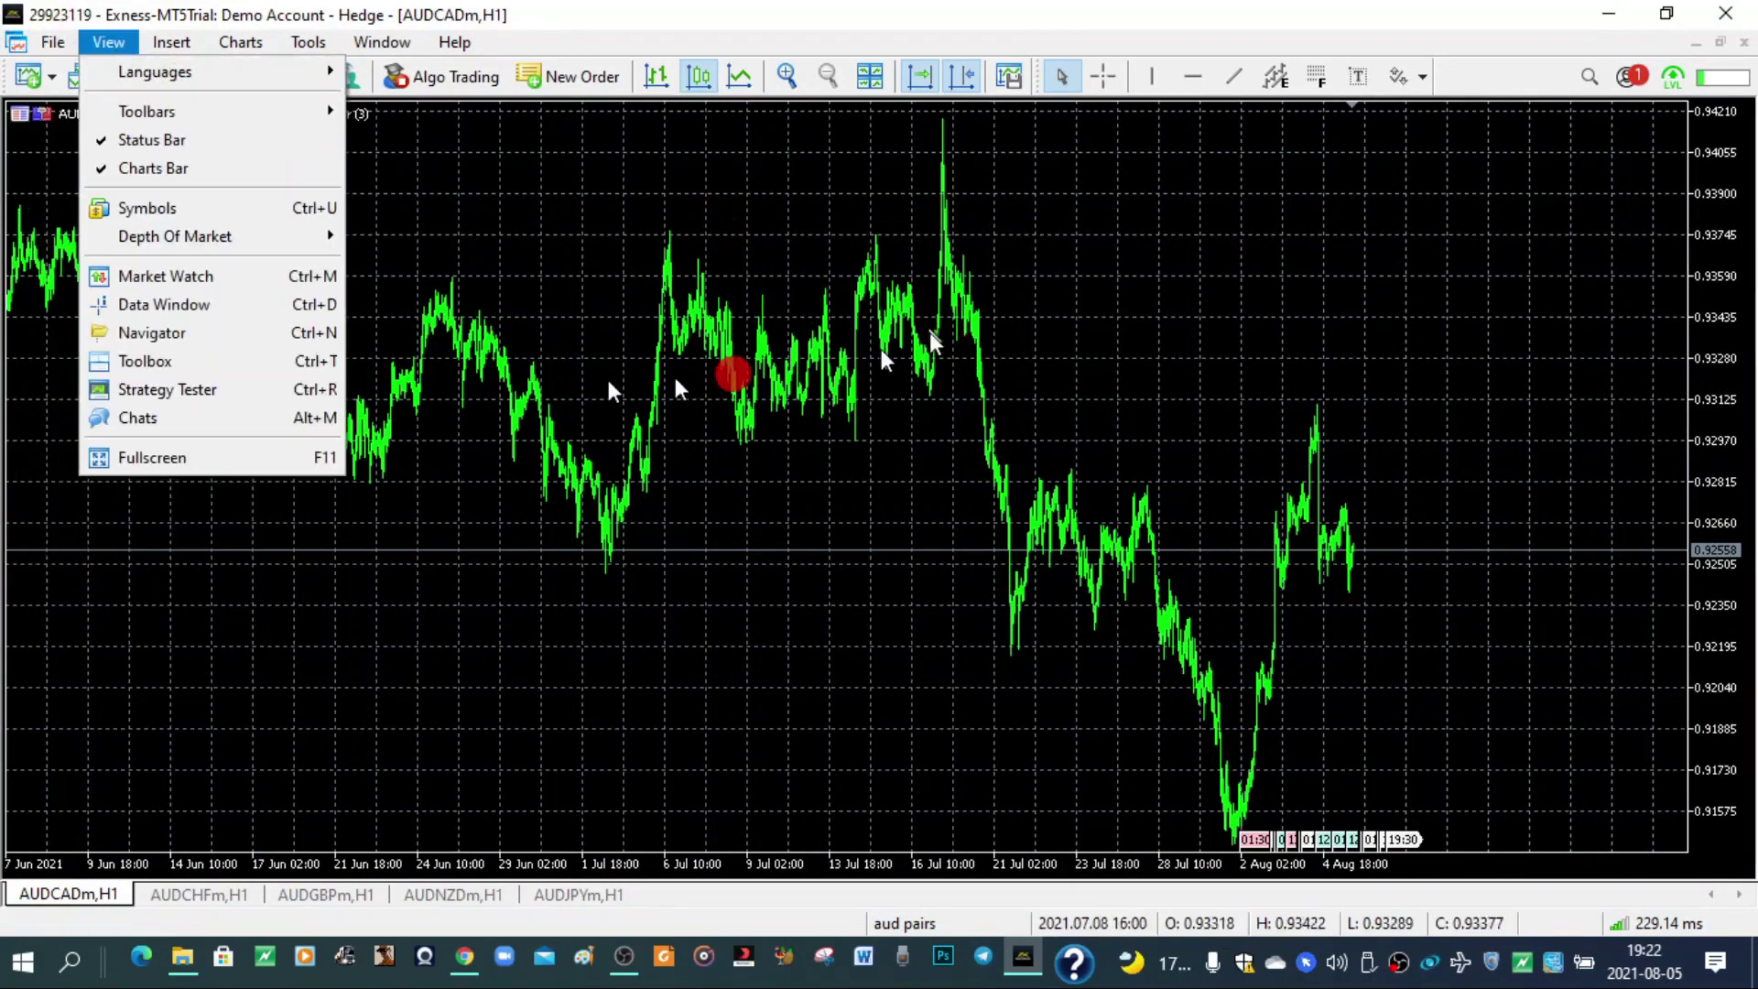
pyautogui.click(709, 316)
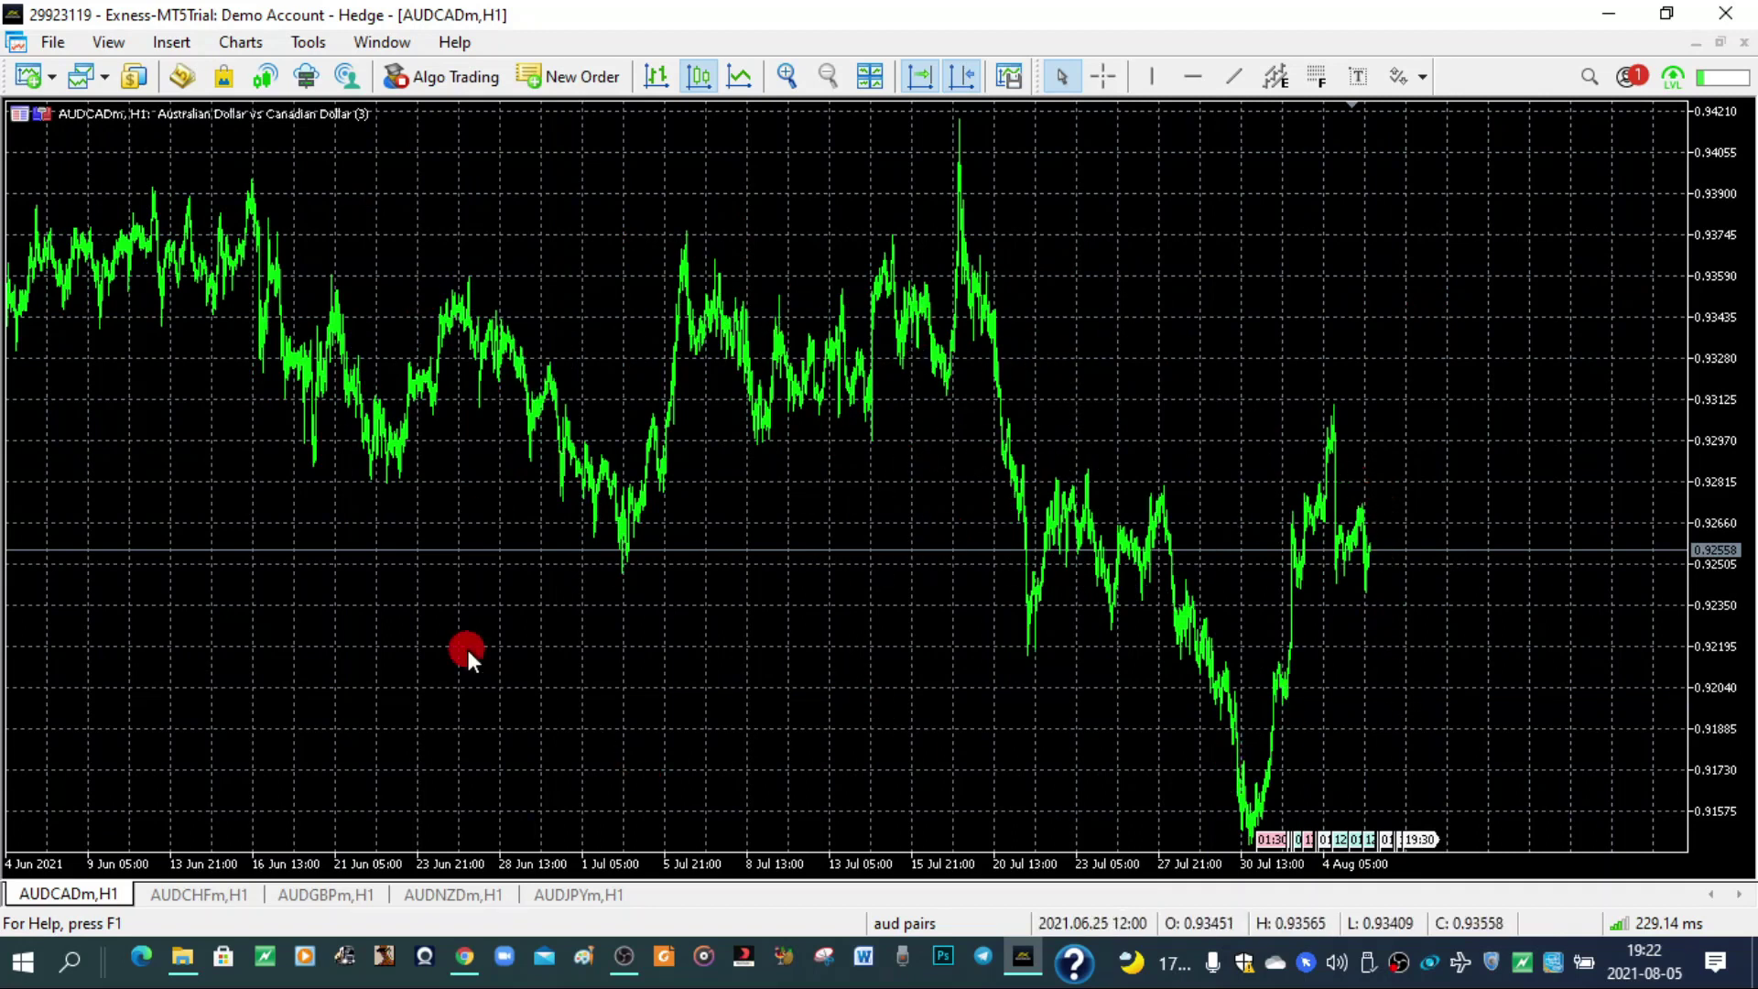
# Step: Open the color properties of the AUDCADm chart and set the background to Yellow
pyautogui.rightClick(794, 658)
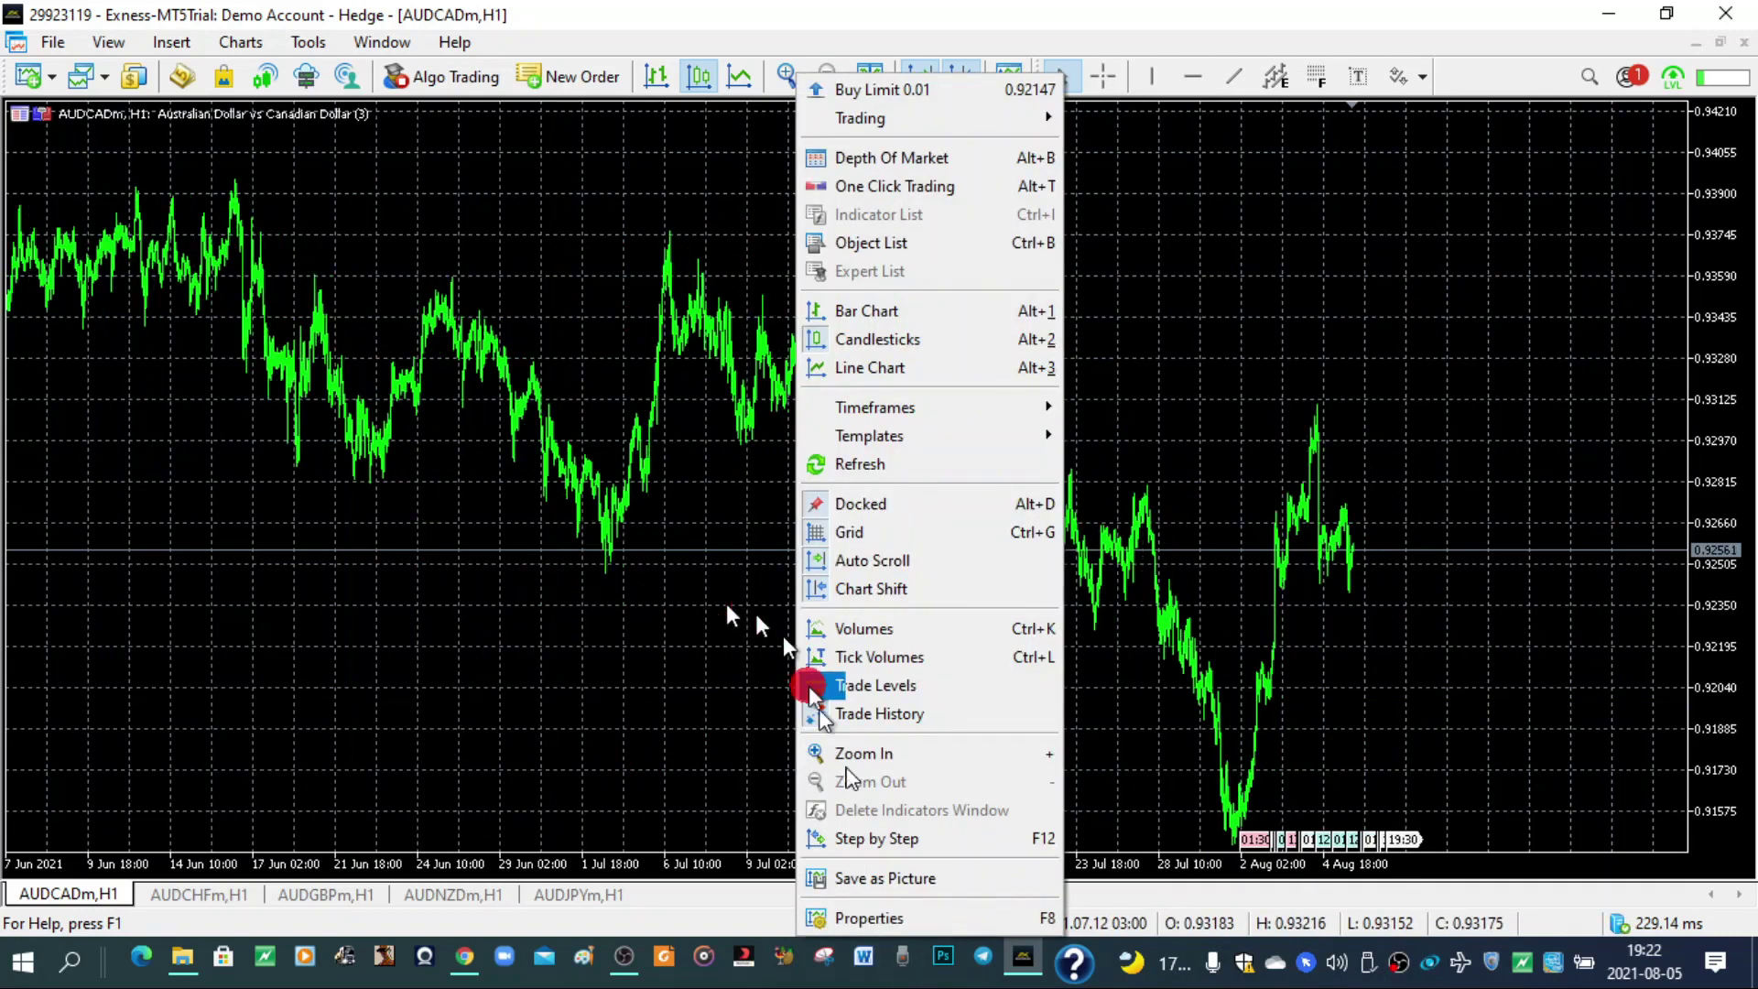
pyautogui.click(899, 916)
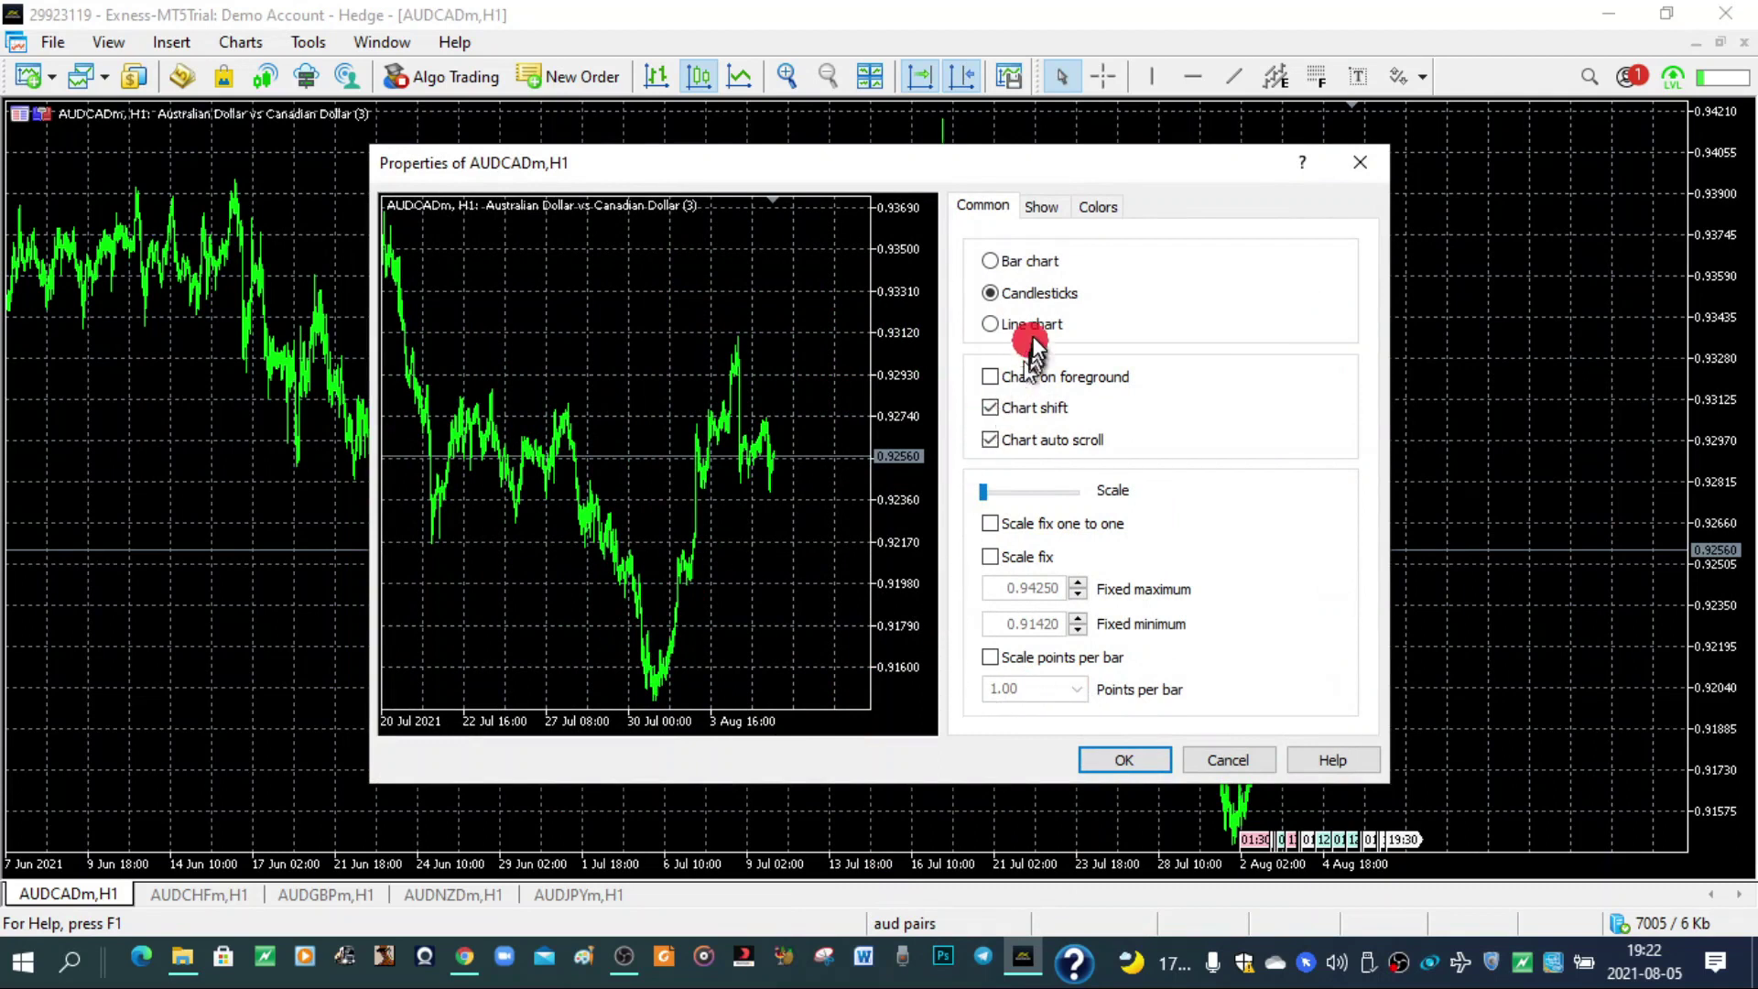
pyautogui.click(1092, 207)
pyautogui.click(1205, 277)
pyautogui.click(1345, 282)
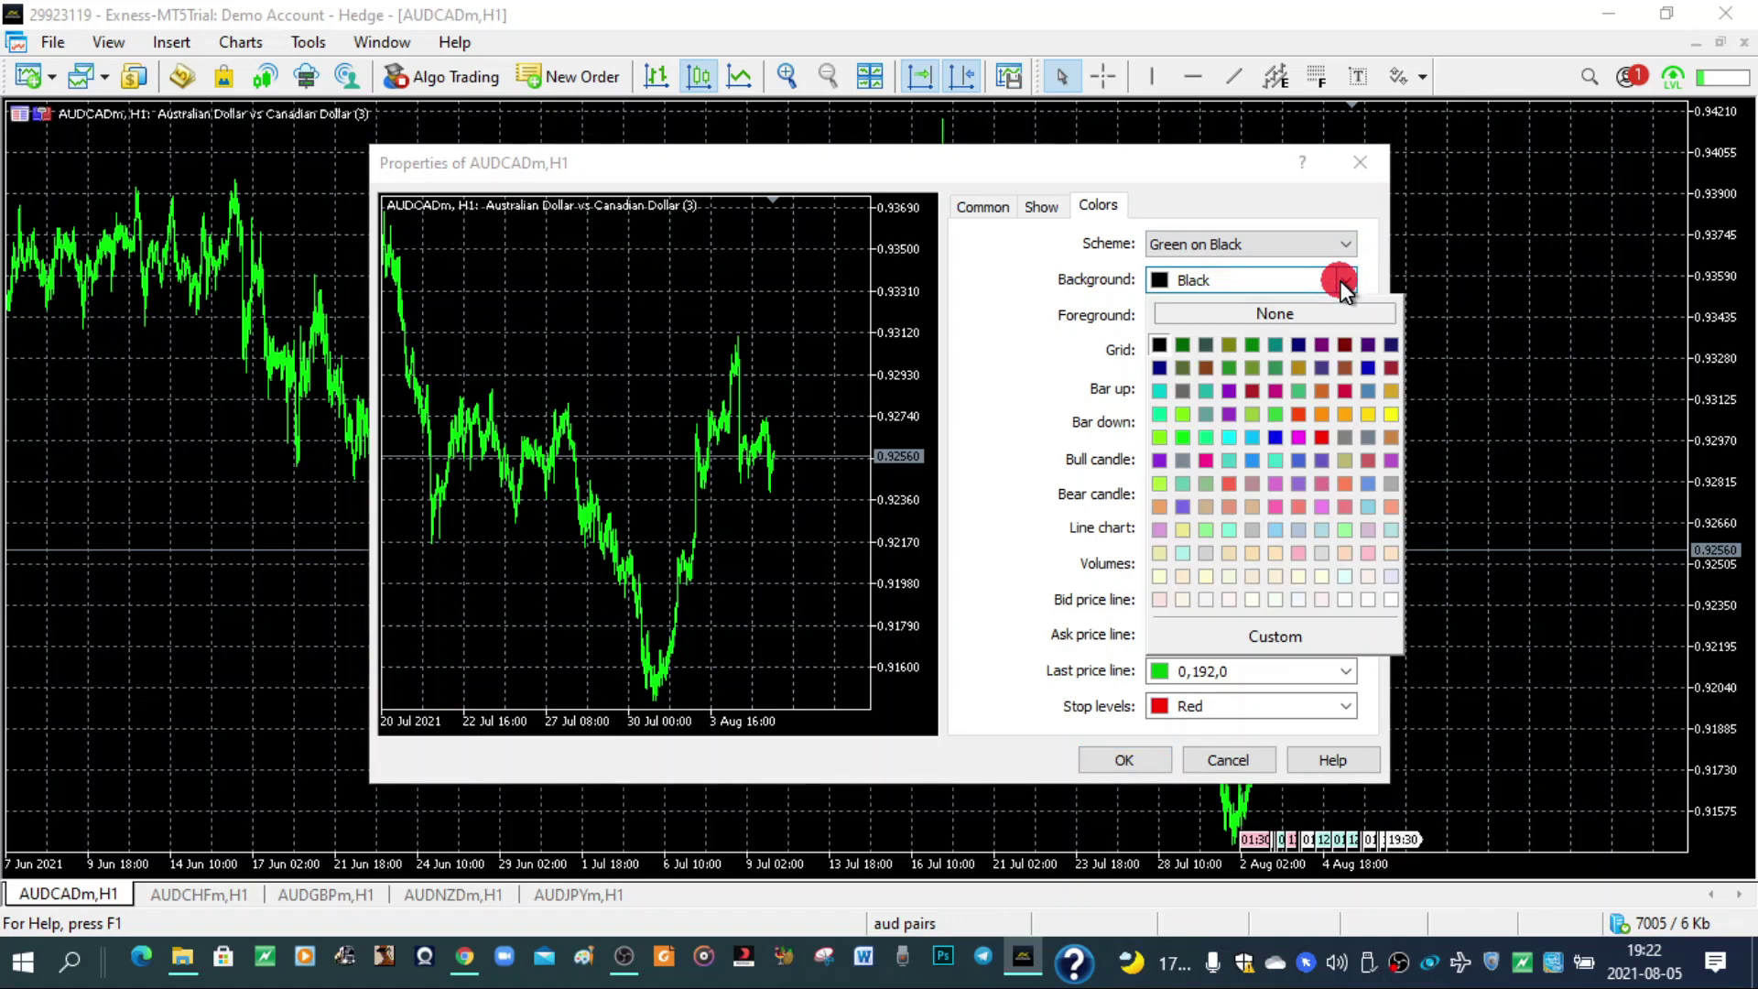
pyautogui.click(1393, 414)
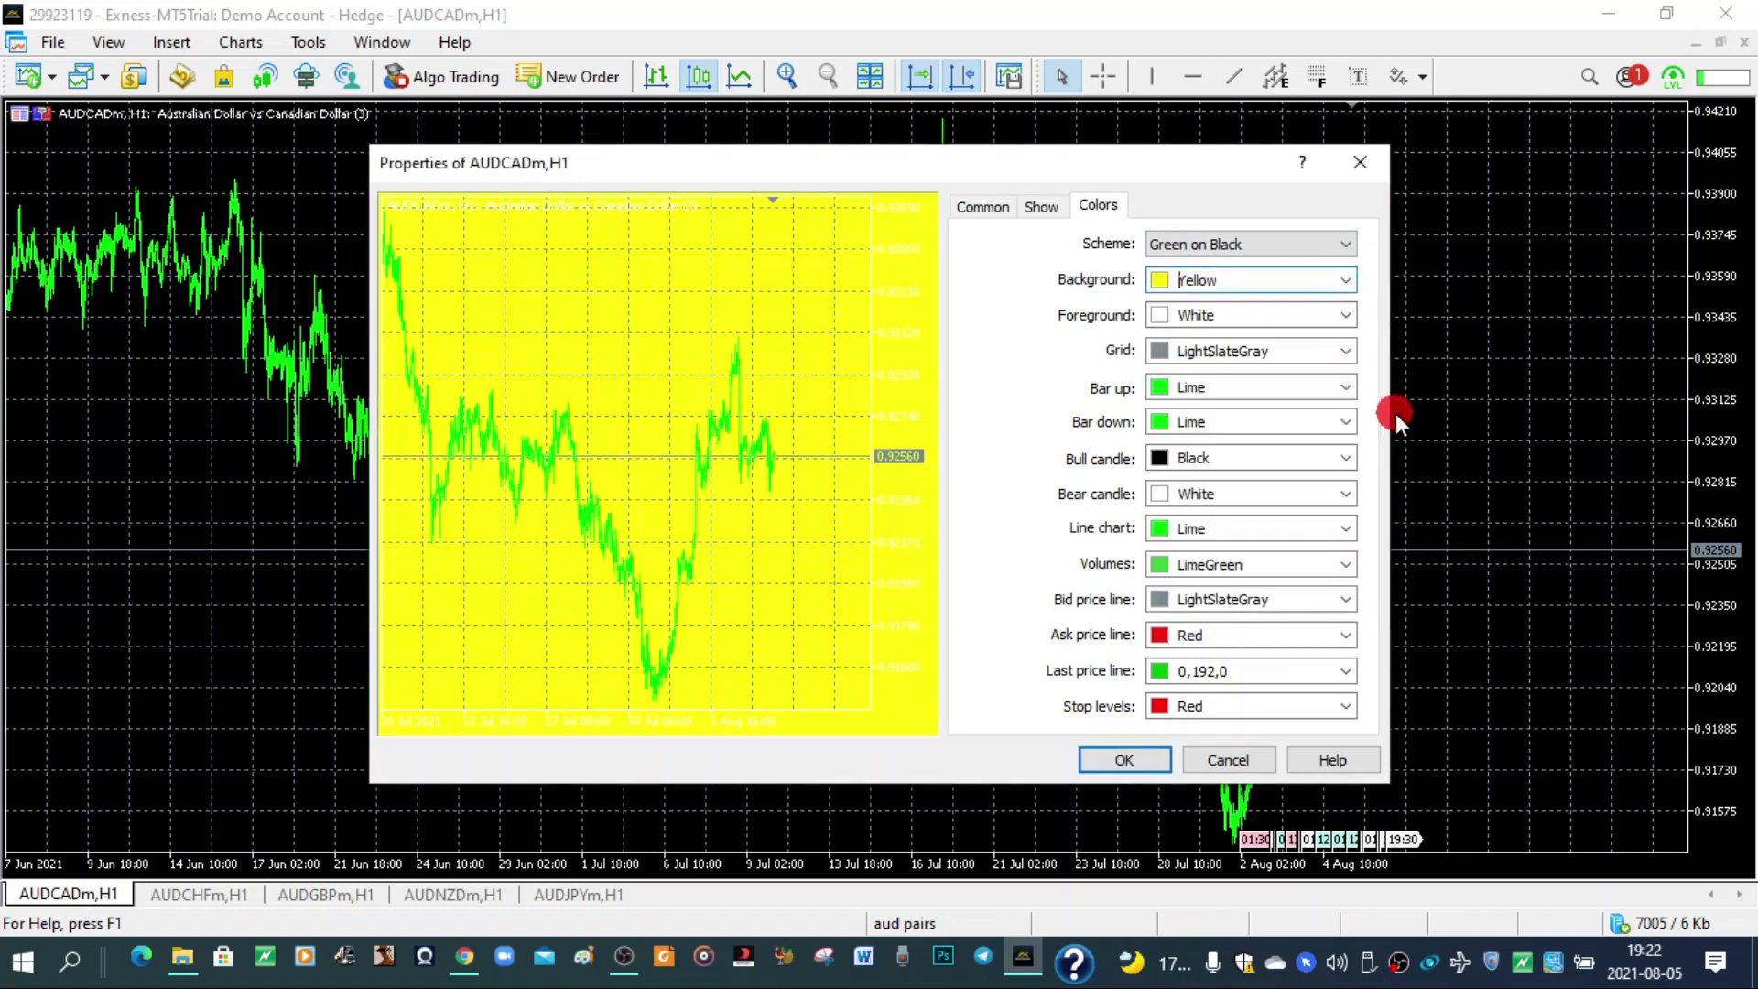
# Step: Try White and LightSlateGray as the AUDCADm chart's background color
pyautogui.click(1344, 280)
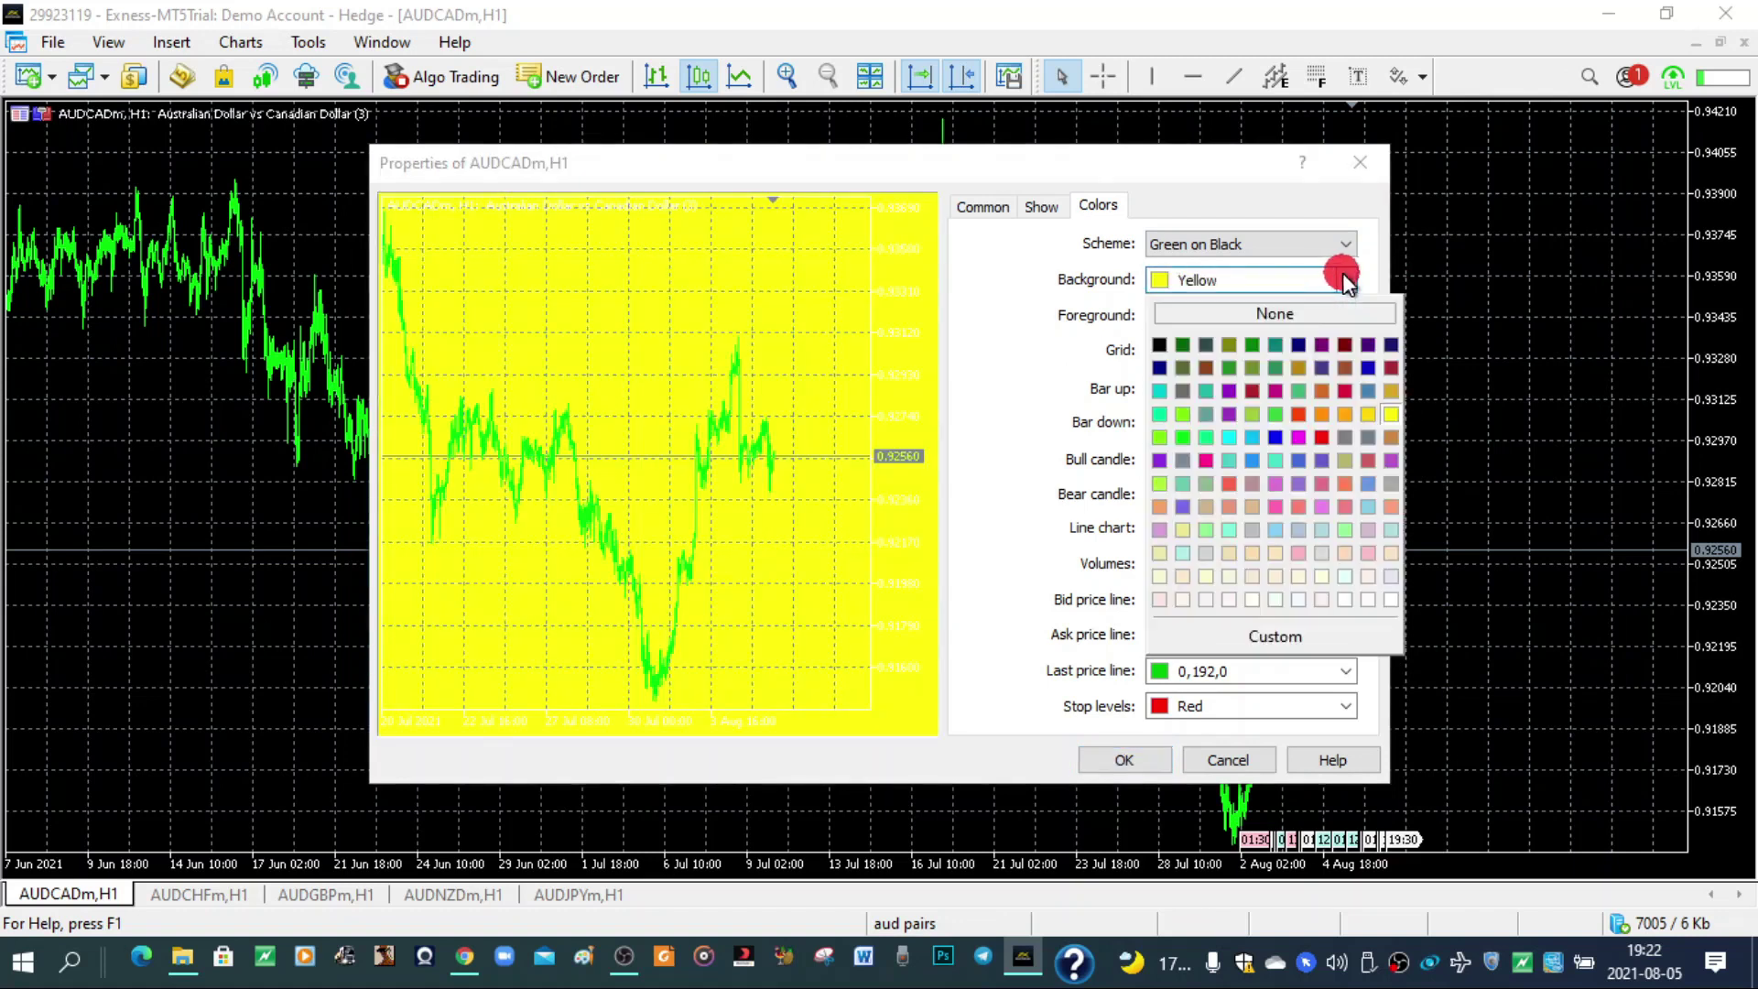
pyautogui.click(1394, 593)
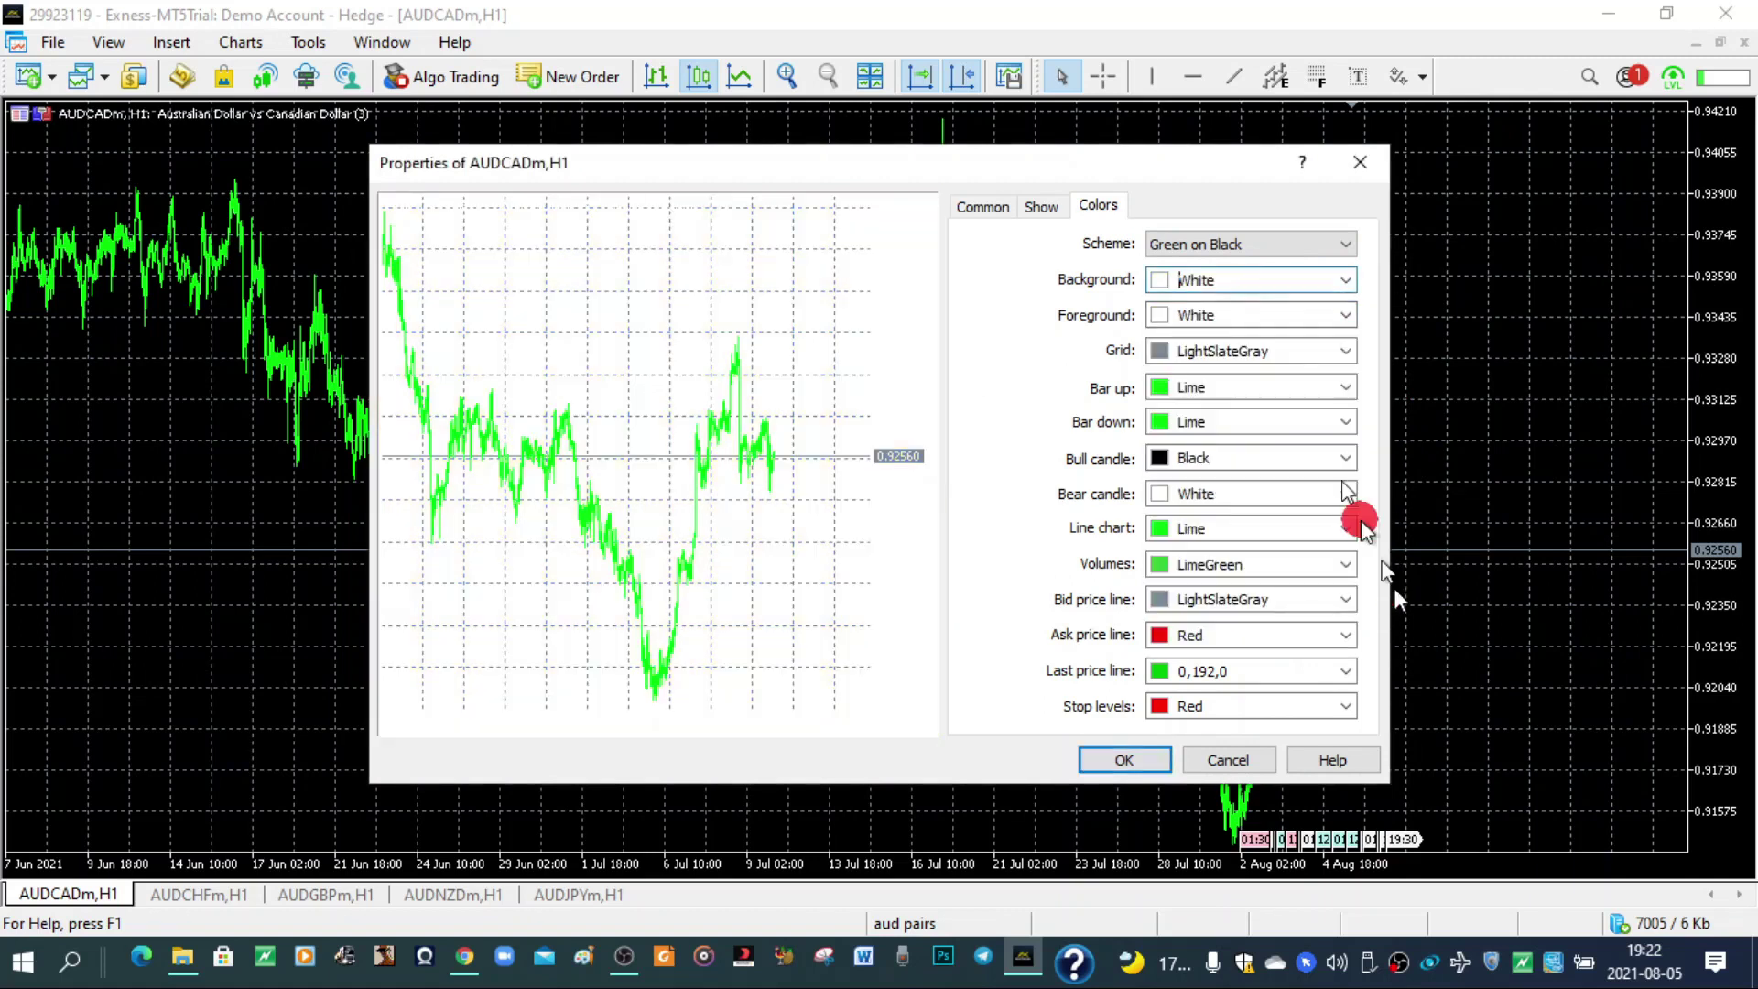
pyautogui.click(1246, 288)
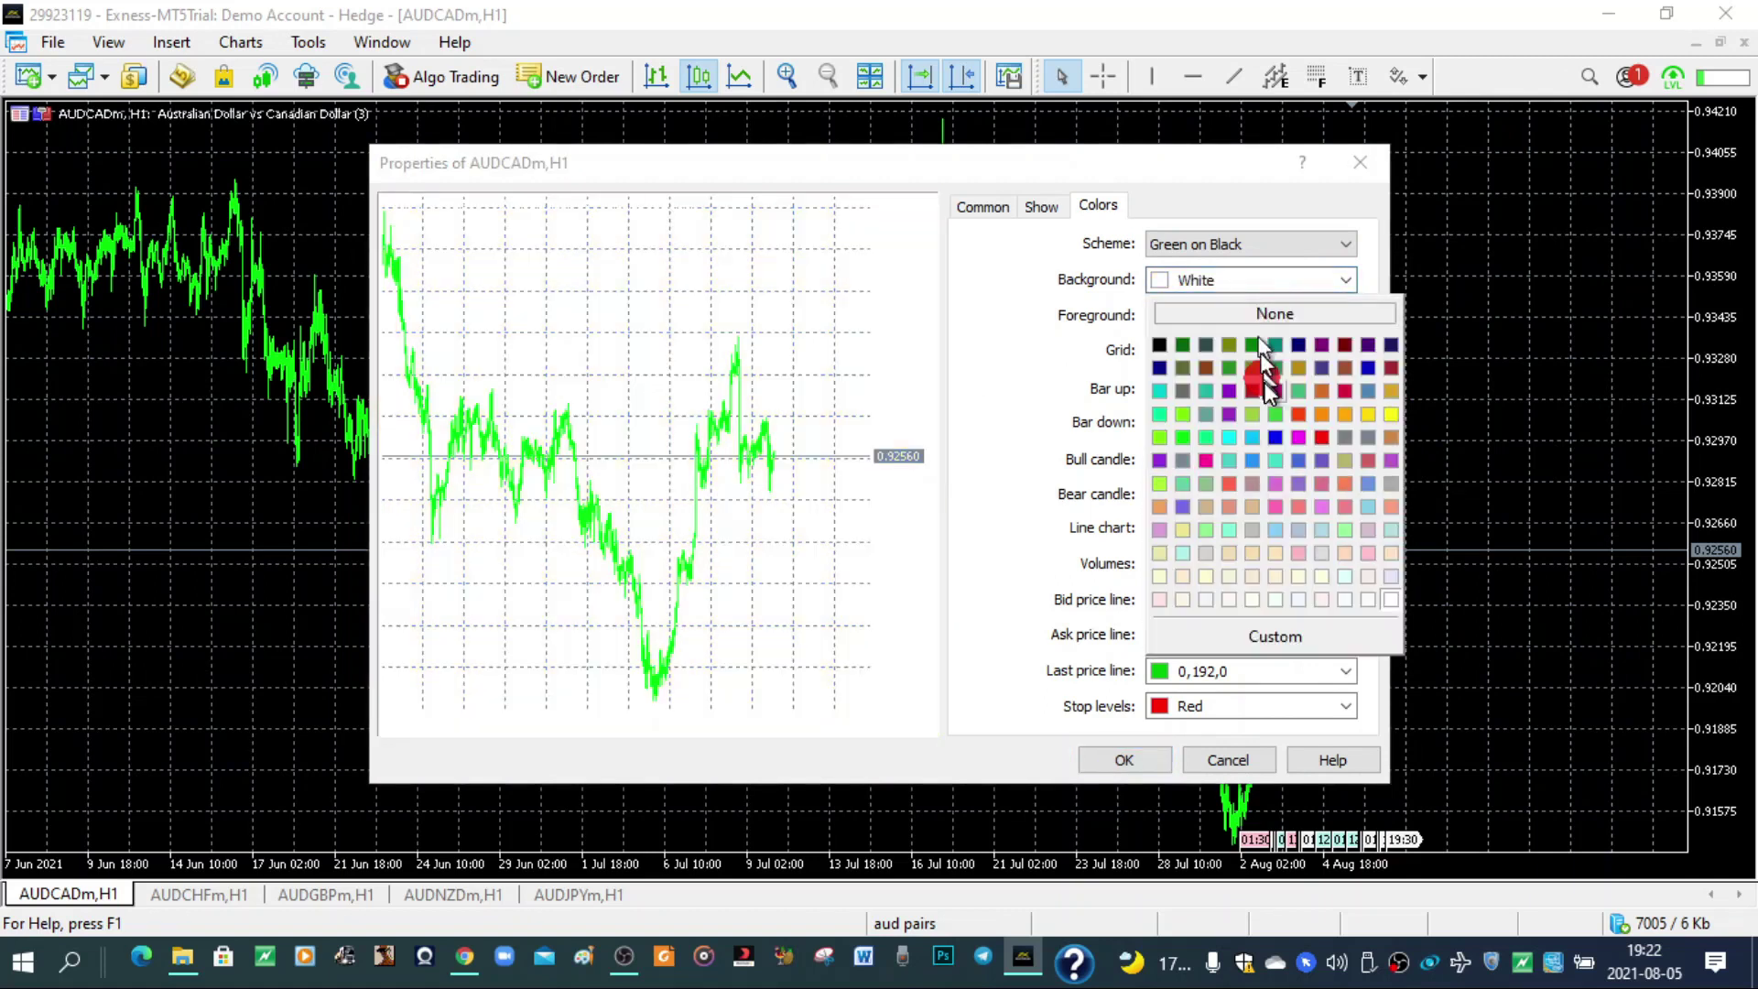
pyautogui.click(1184, 465)
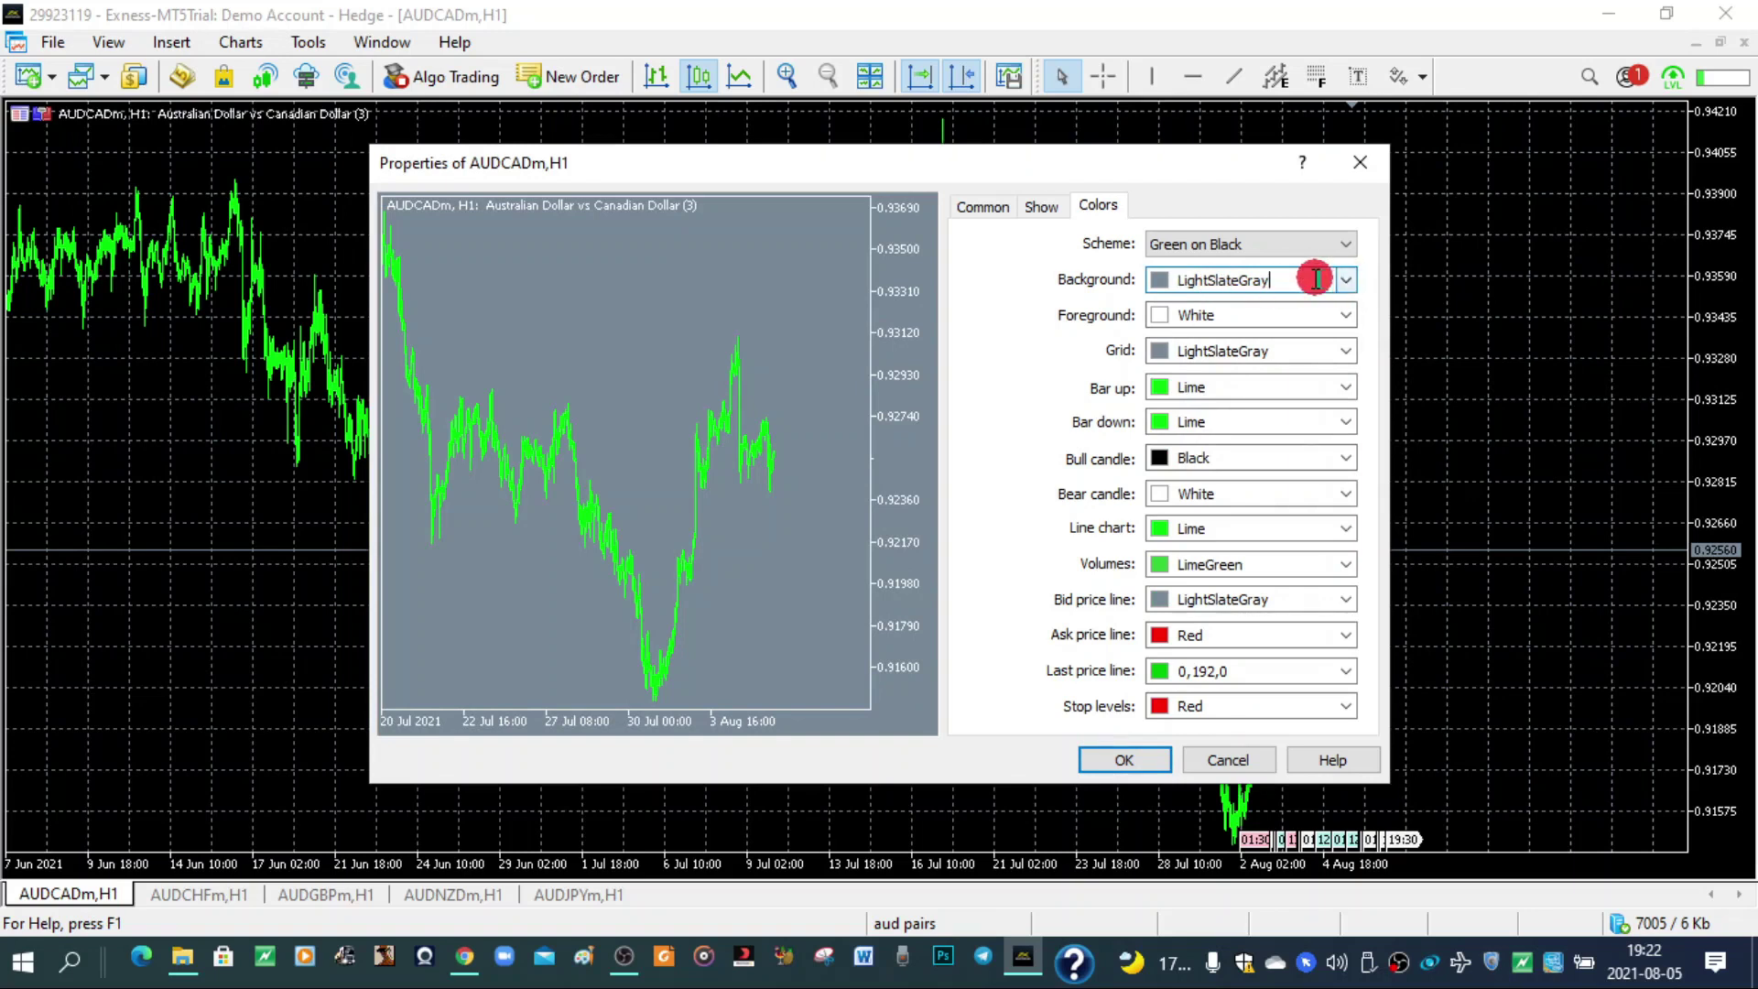
# Step: Set the chart's background color to gray by name, and move the properties dialog aside
pyautogui.moveTo(1315, 279); pyautogui.dragTo(1038, 288)
pyautogui.write('gray')
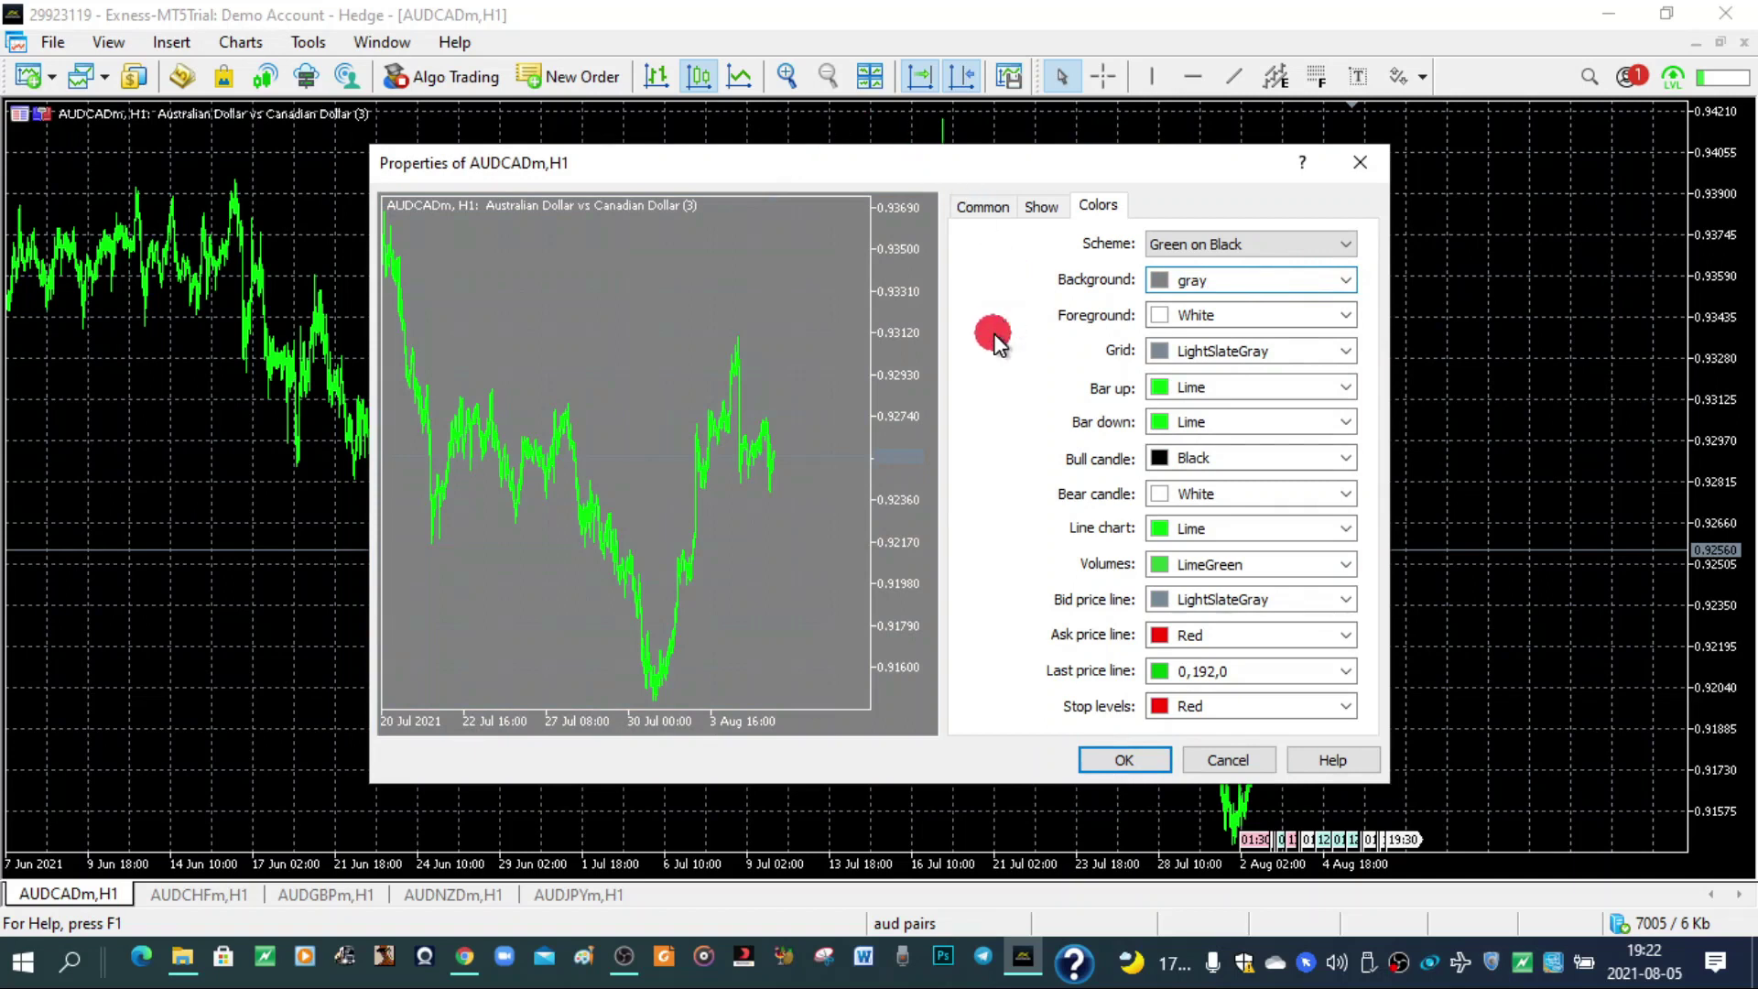
pyautogui.moveTo(641, 163)
pyautogui.mouseDown()
pyautogui.moveTo(714, 291)
pyautogui.moveTo(616, 172)
pyautogui.mouseUp()
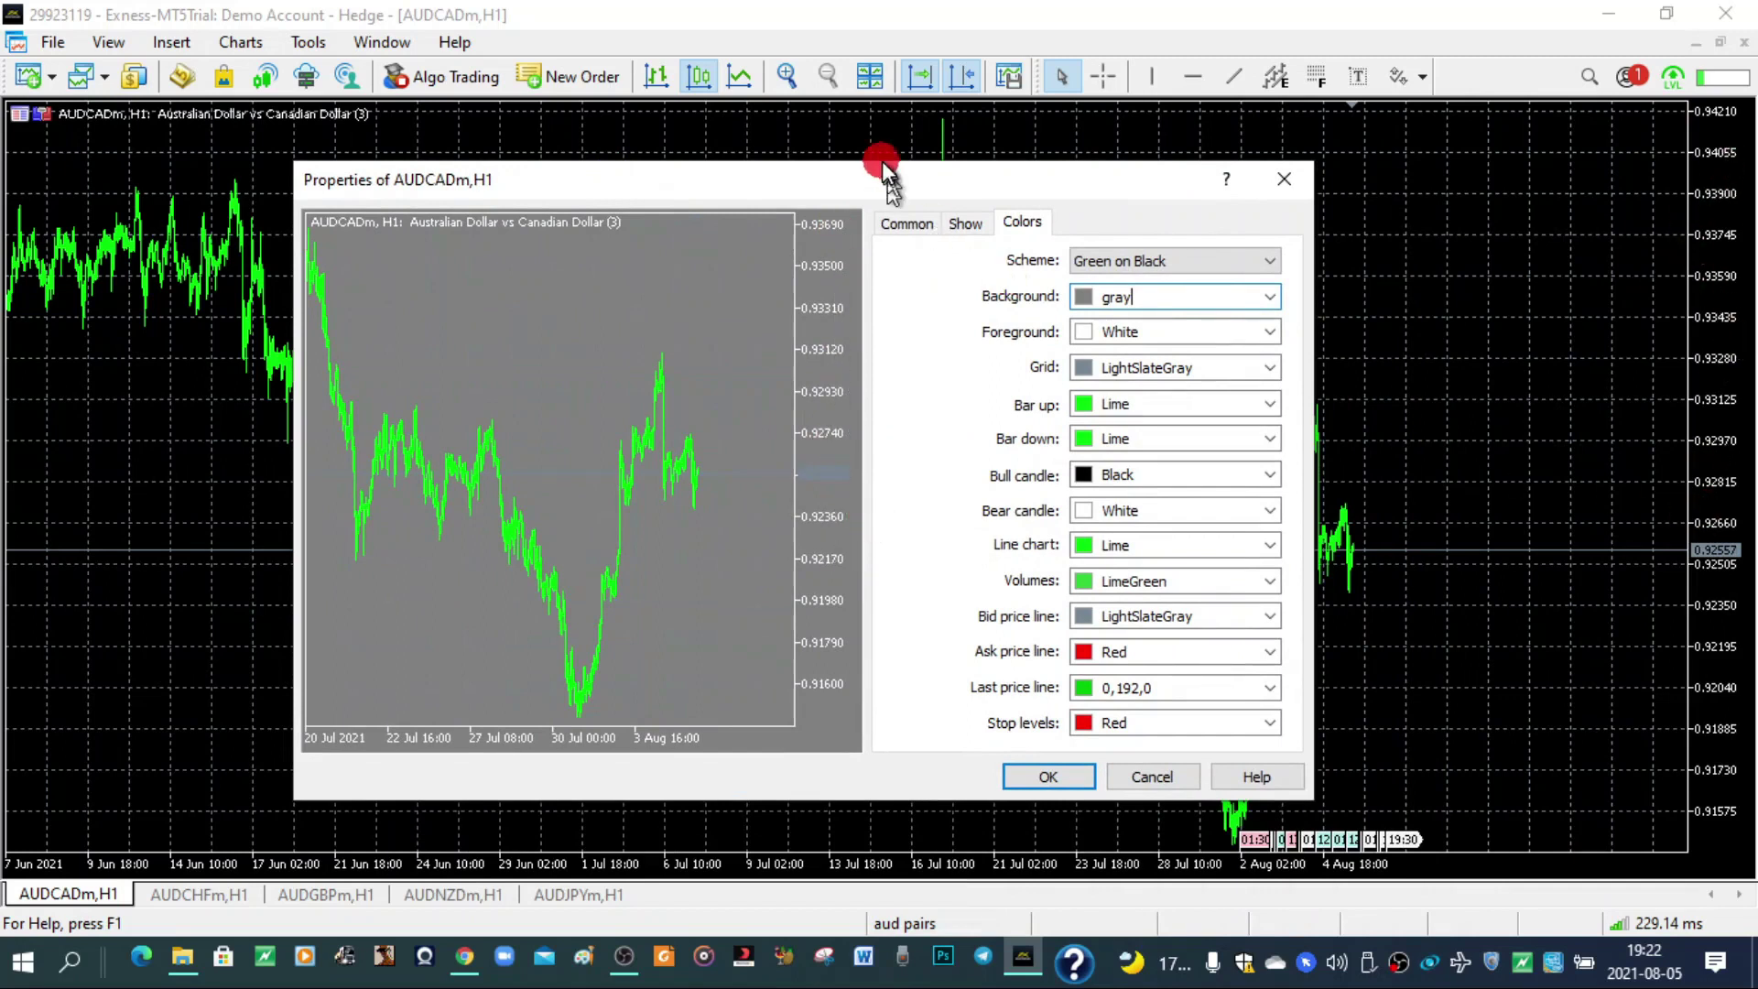
# Step: Preview the chart's foreground color in Black and Red, and return it to White
pyautogui.click(1271, 331)
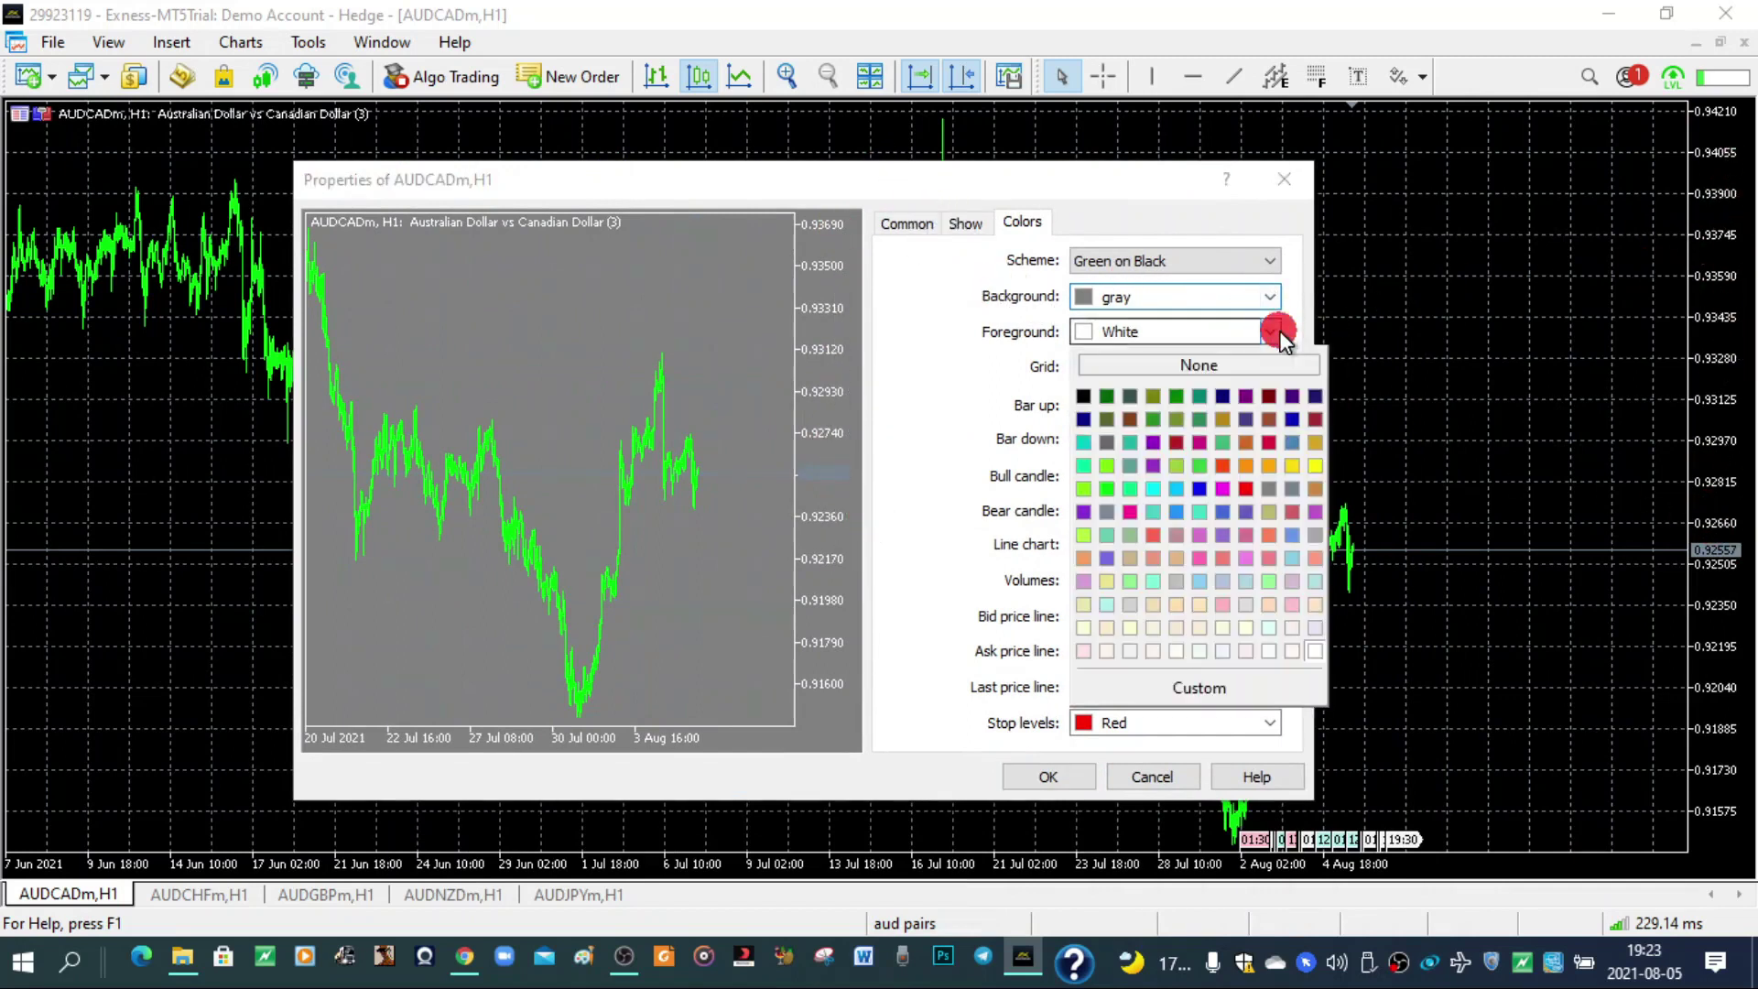
pyautogui.click(1096, 393)
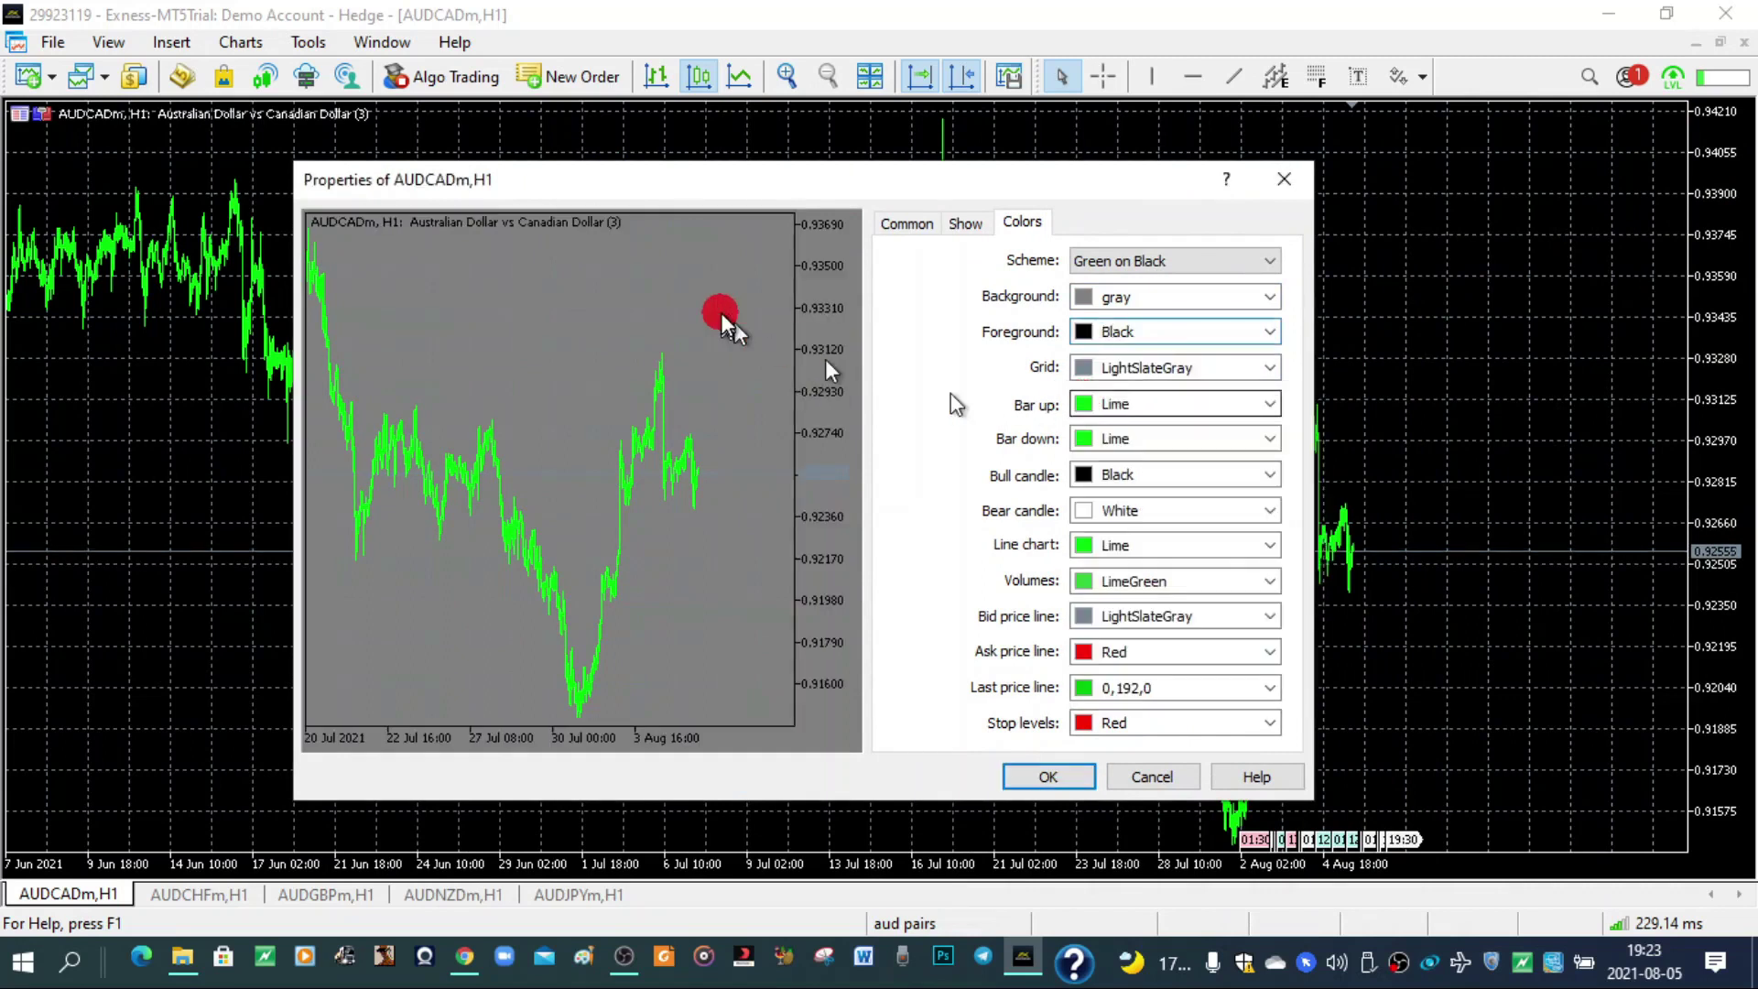
pyautogui.click(1269, 330)
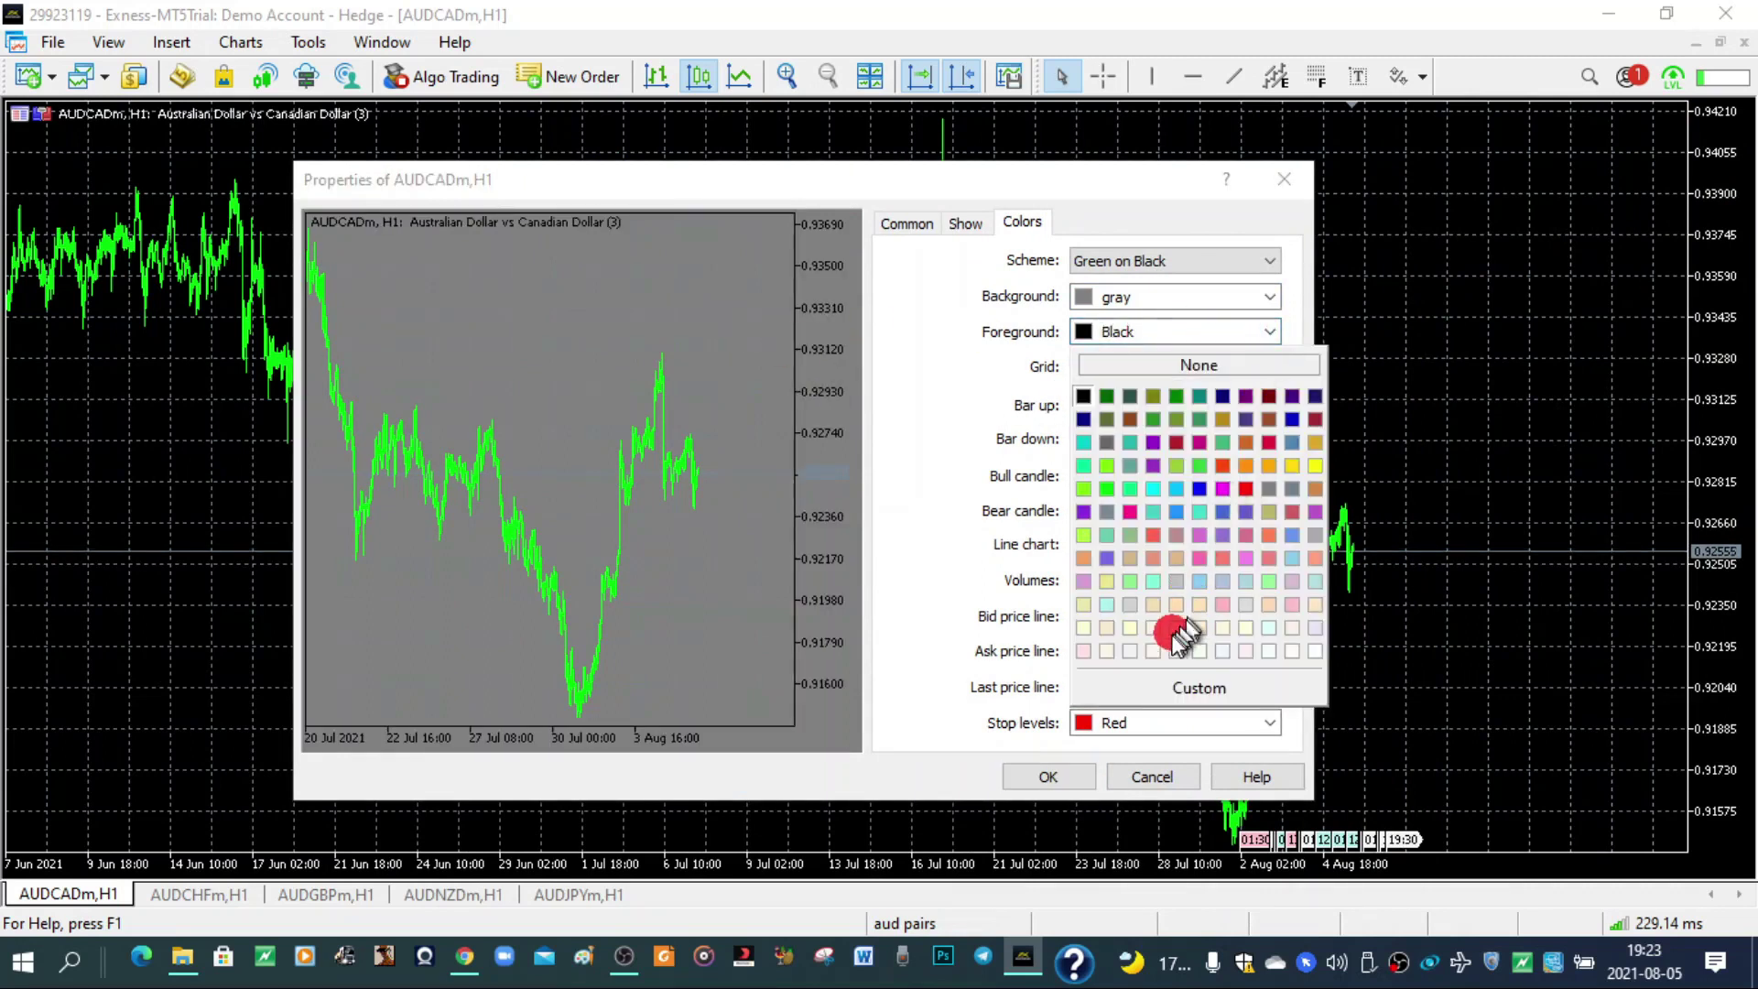
pyautogui.click(1316, 648)
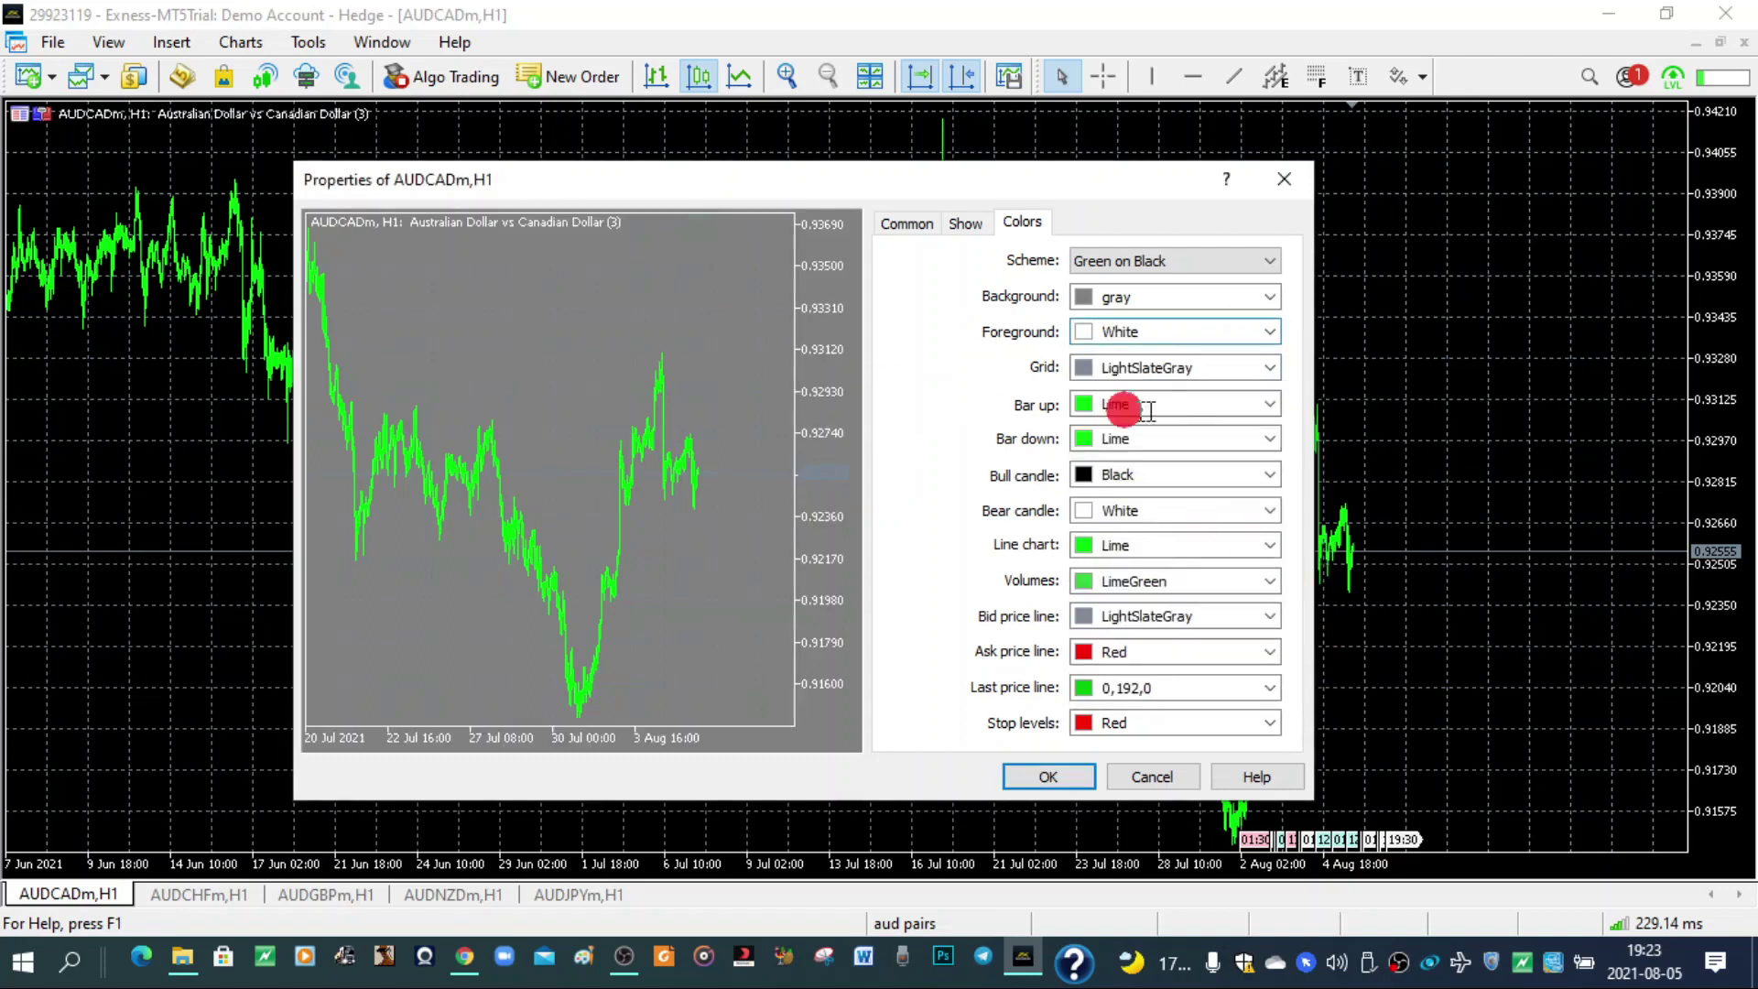
pyautogui.click(1246, 332)
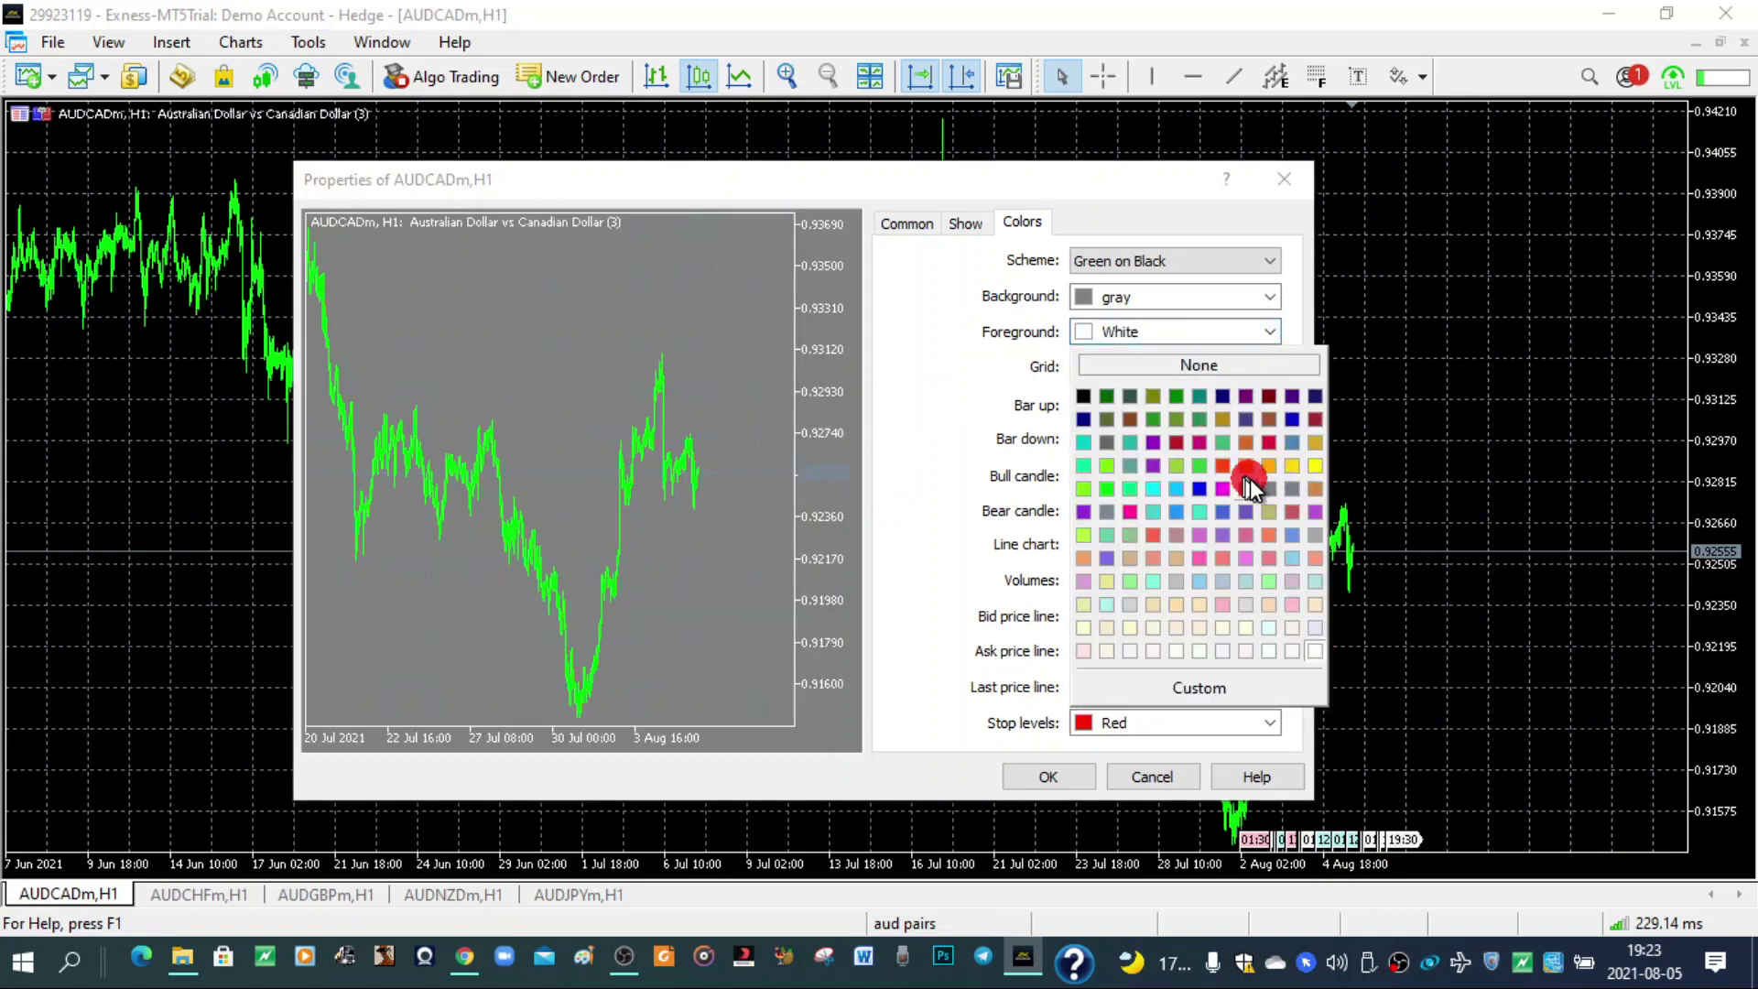
pyautogui.click(1248, 480)
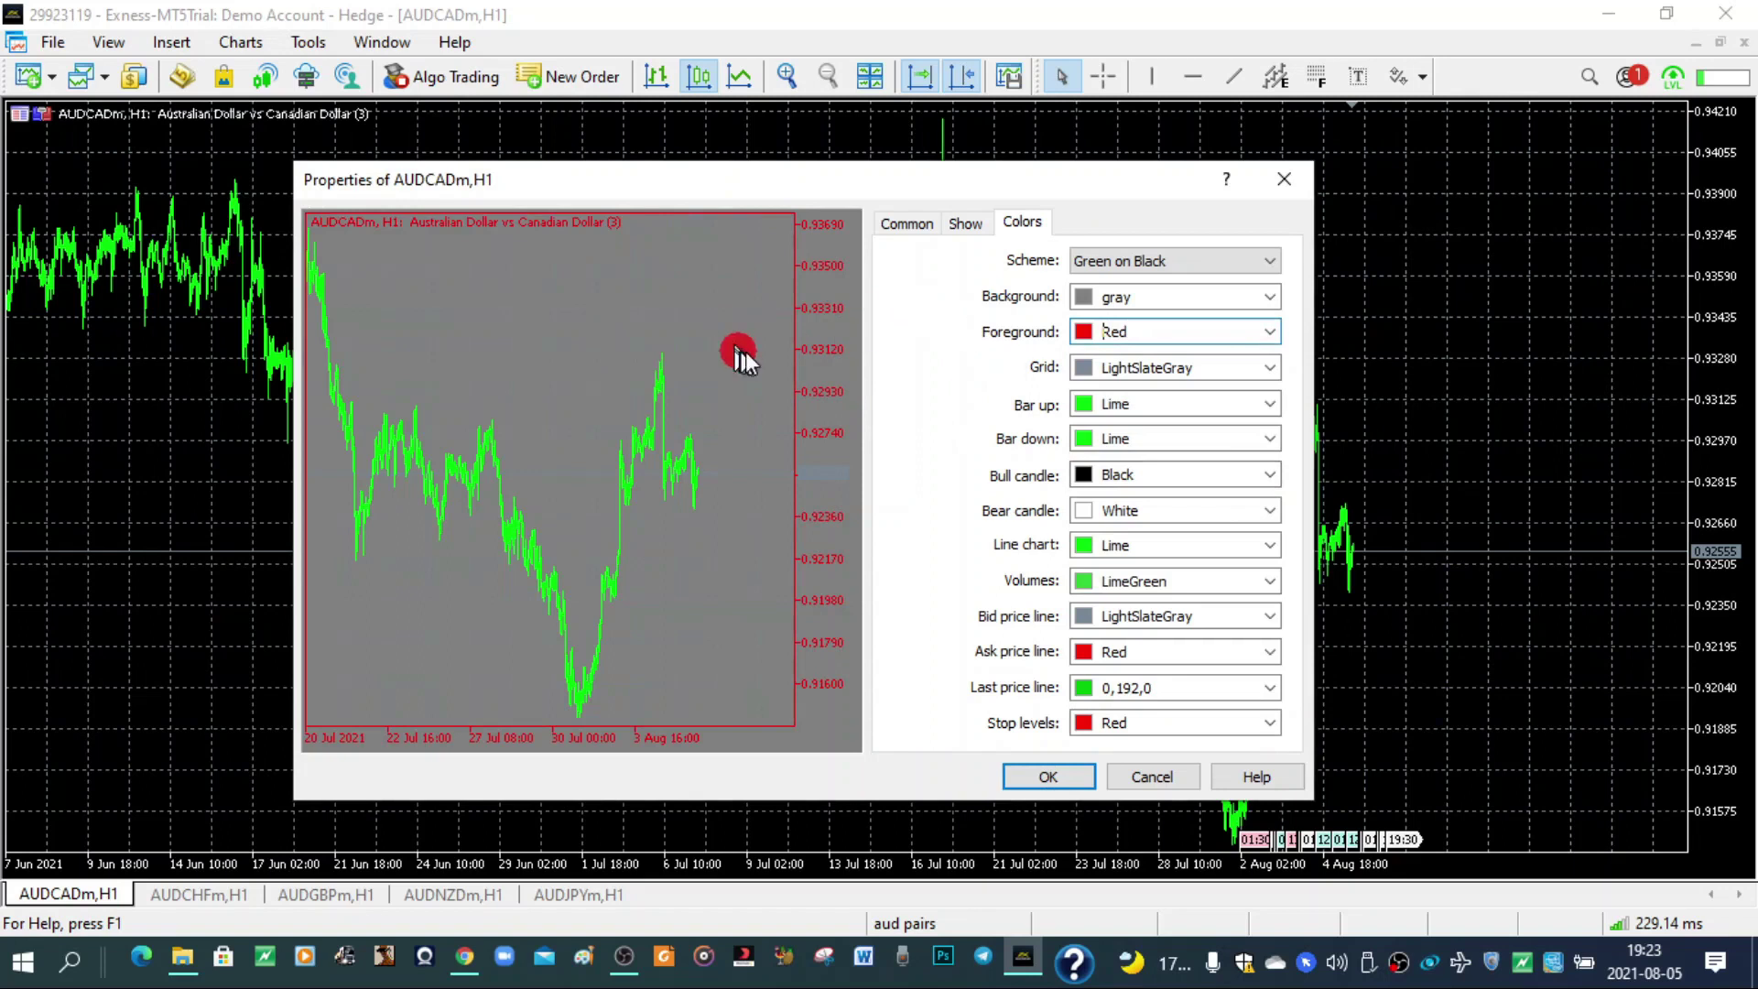
pyautogui.click(1145, 332)
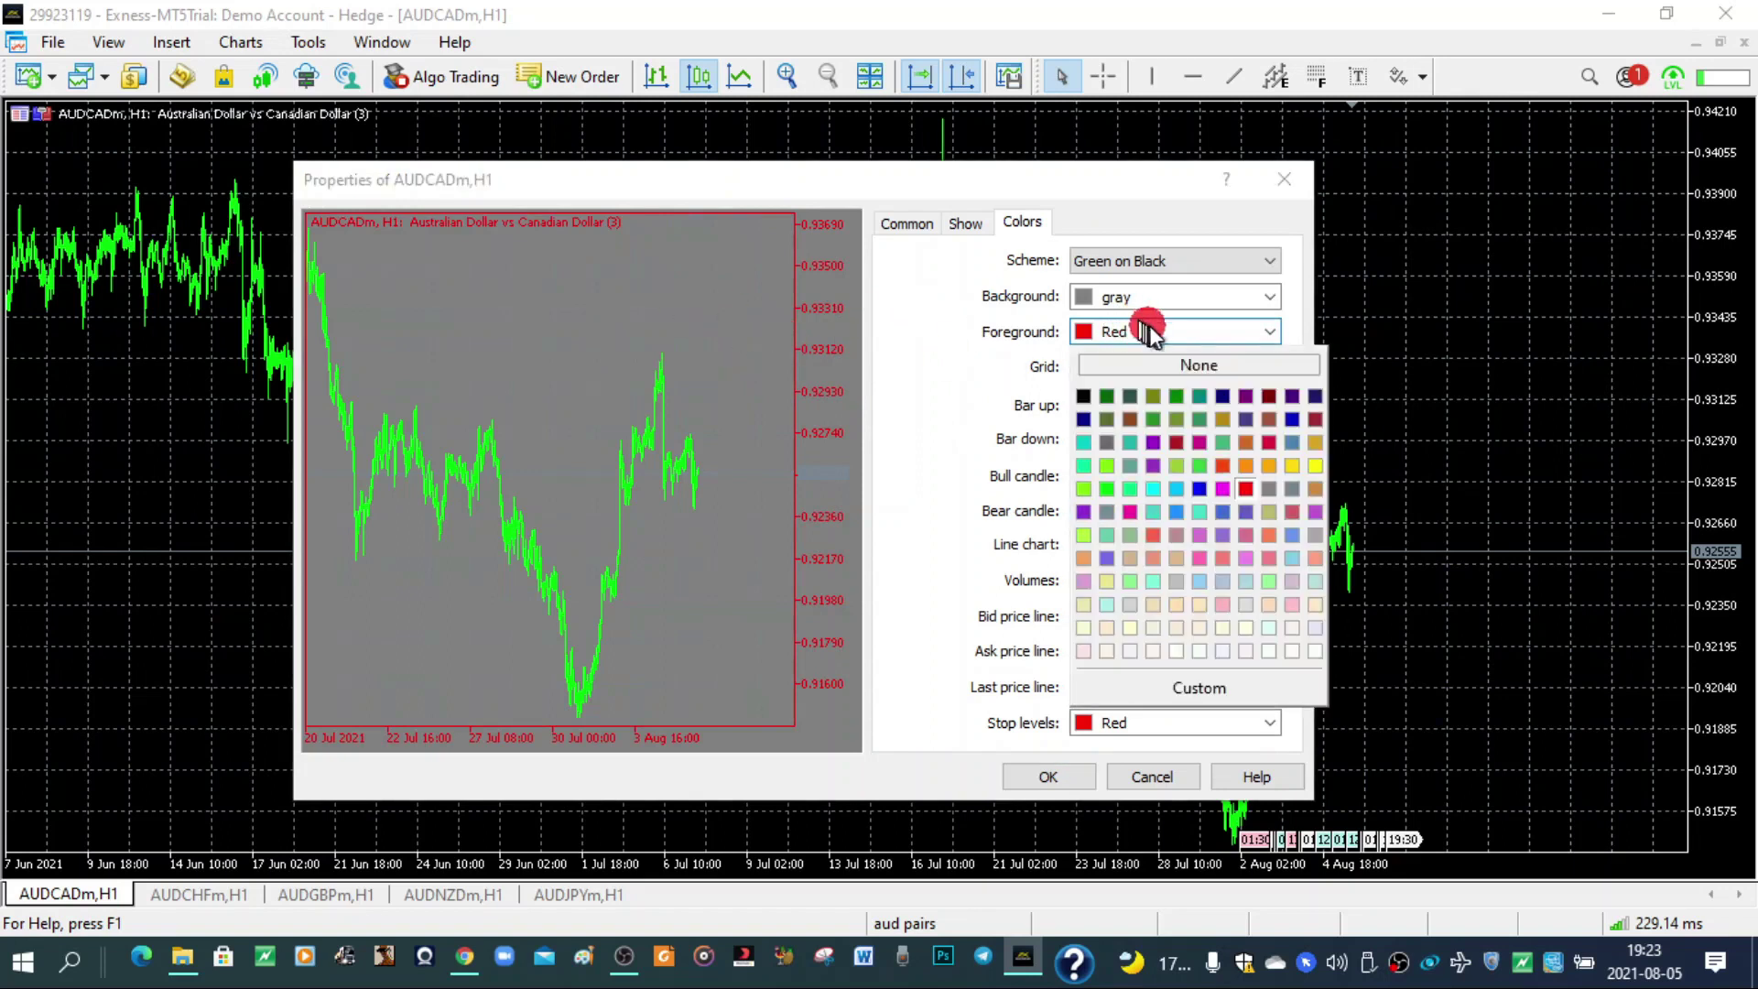
pyautogui.click(1325, 649)
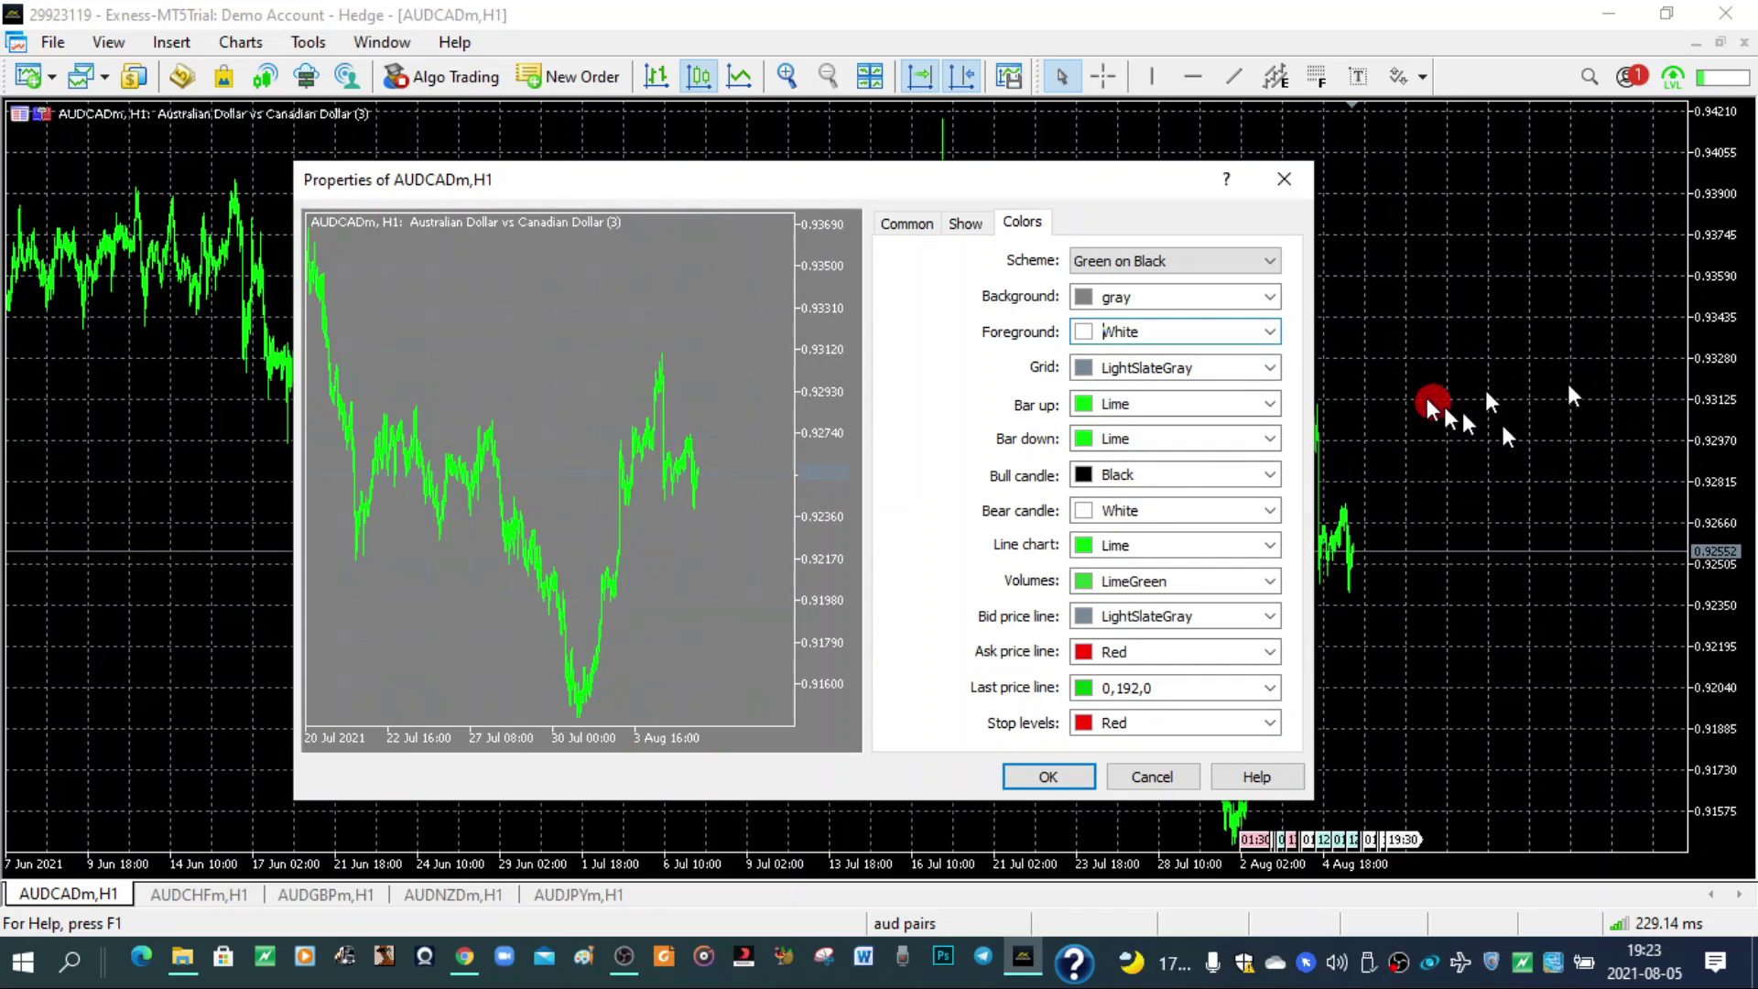
# Step: Try Red for the chart grid, settle on Black, and apply the new colors to the AUDCADm chart
pyautogui.click(1270, 367)
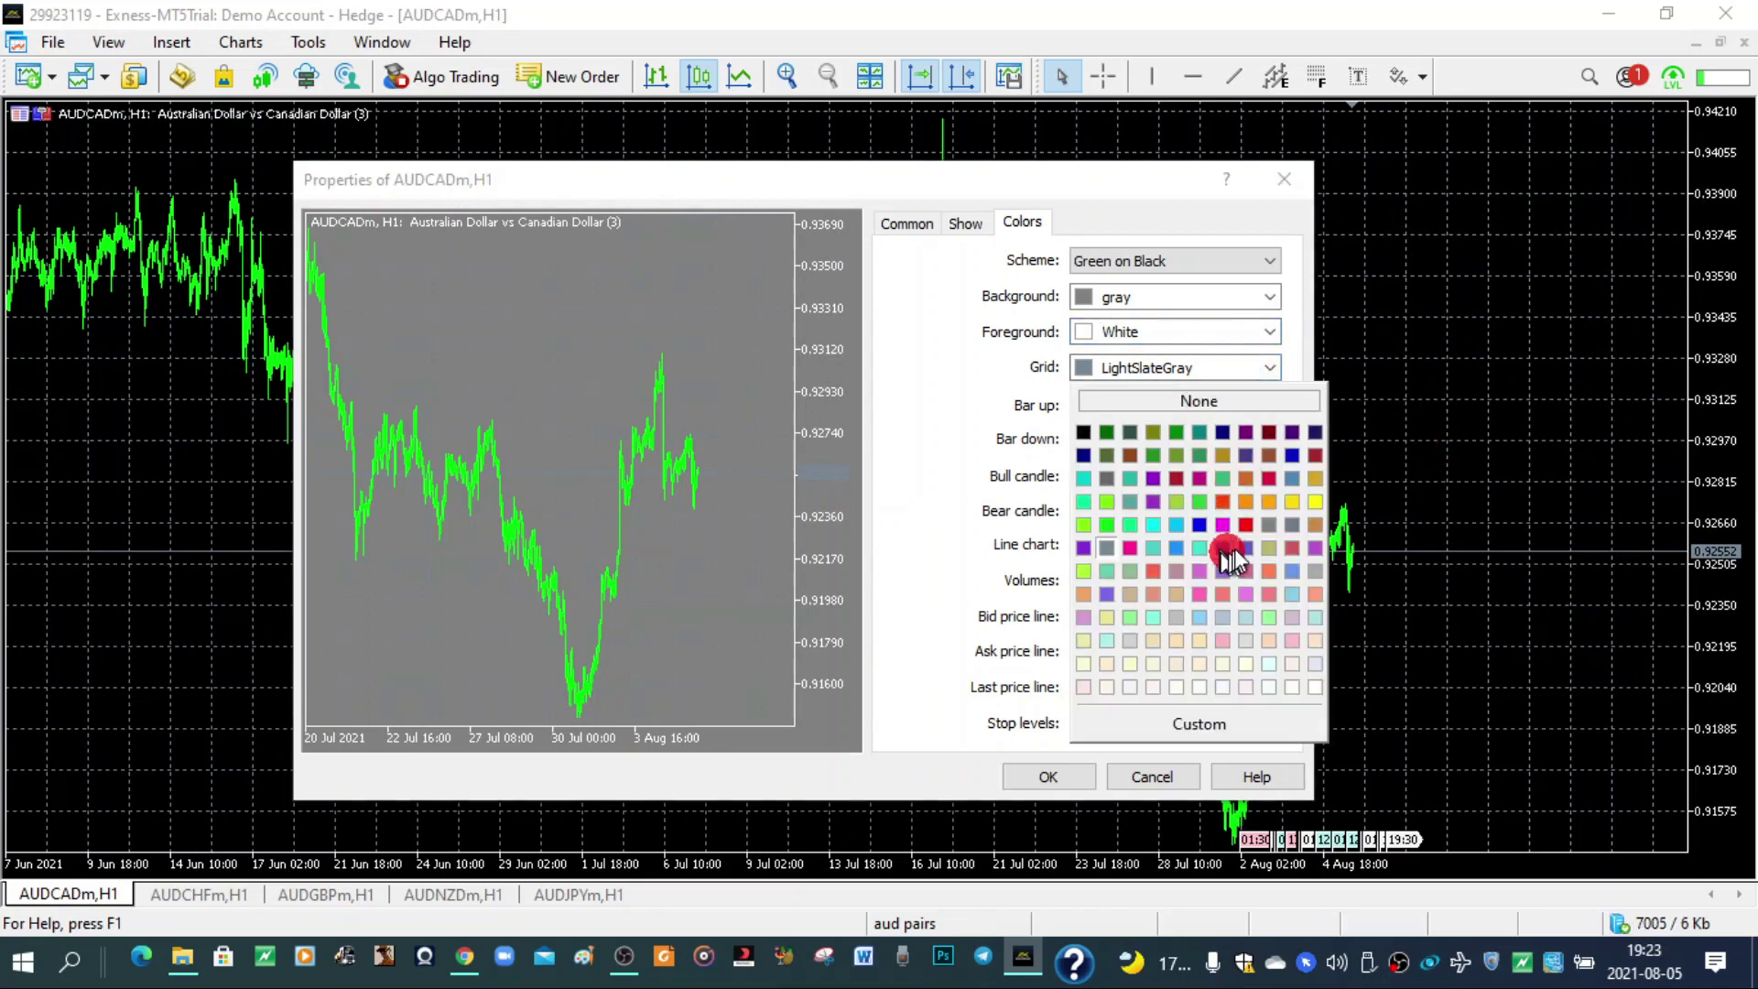
pyautogui.click(1246, 525)
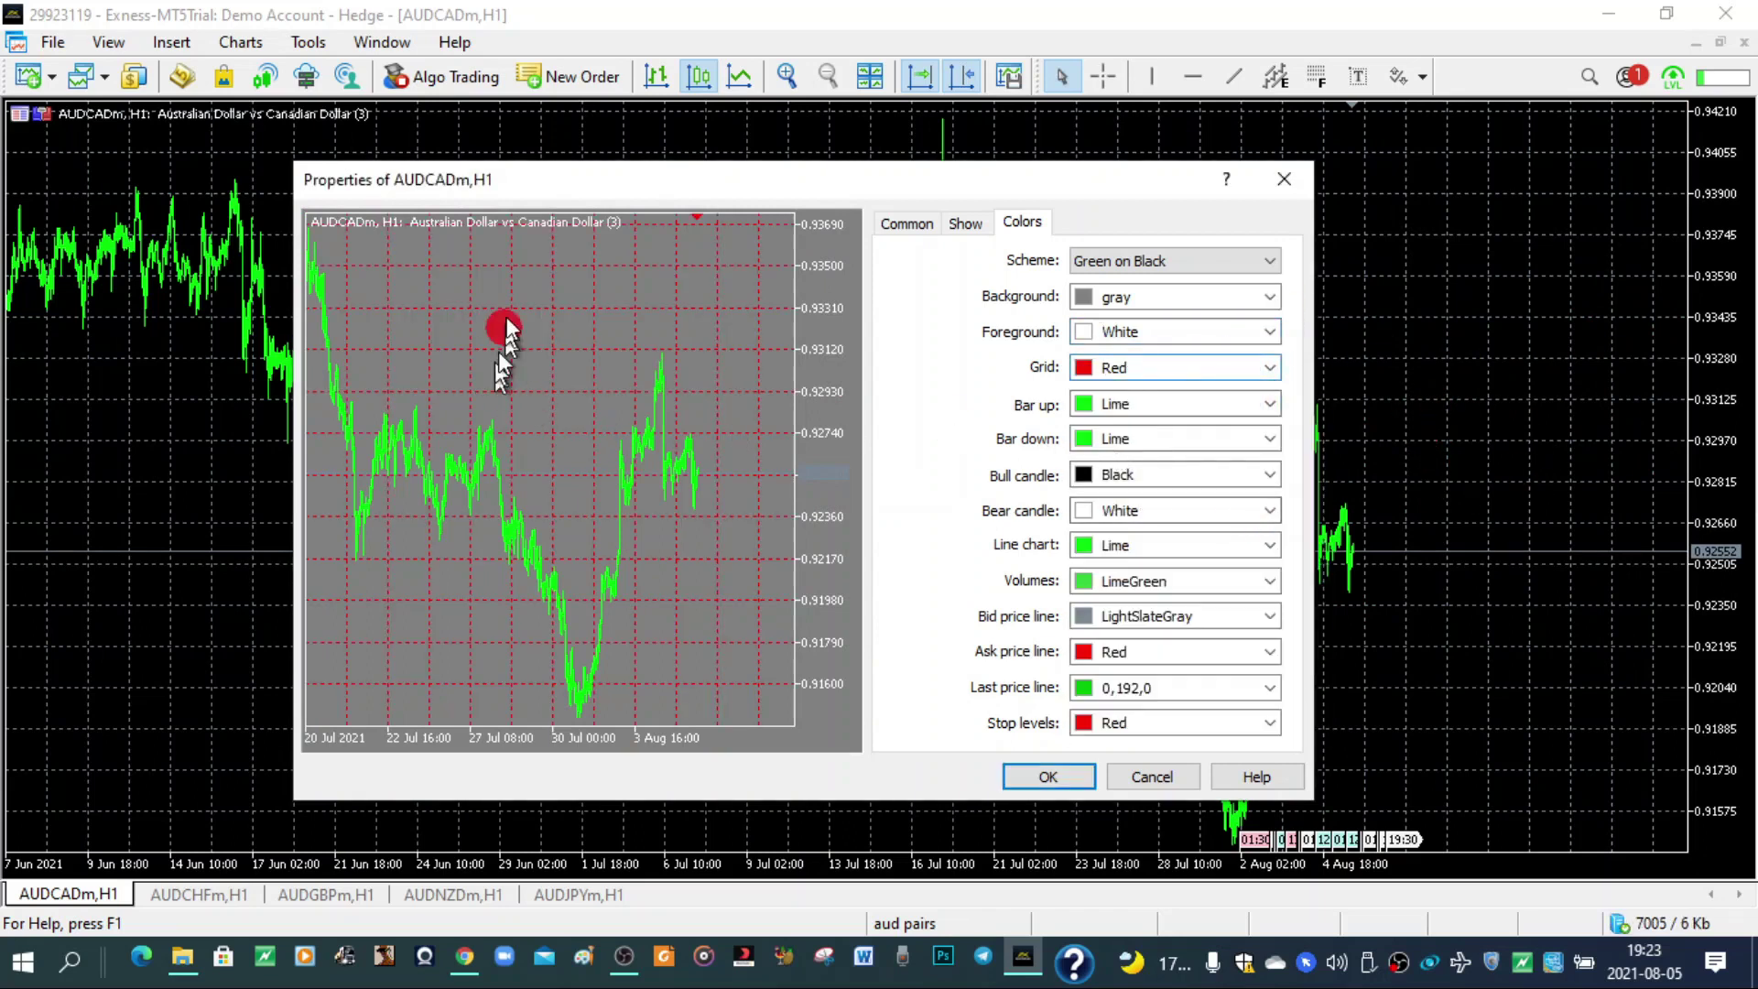
pyautogui.click(1273, 367)
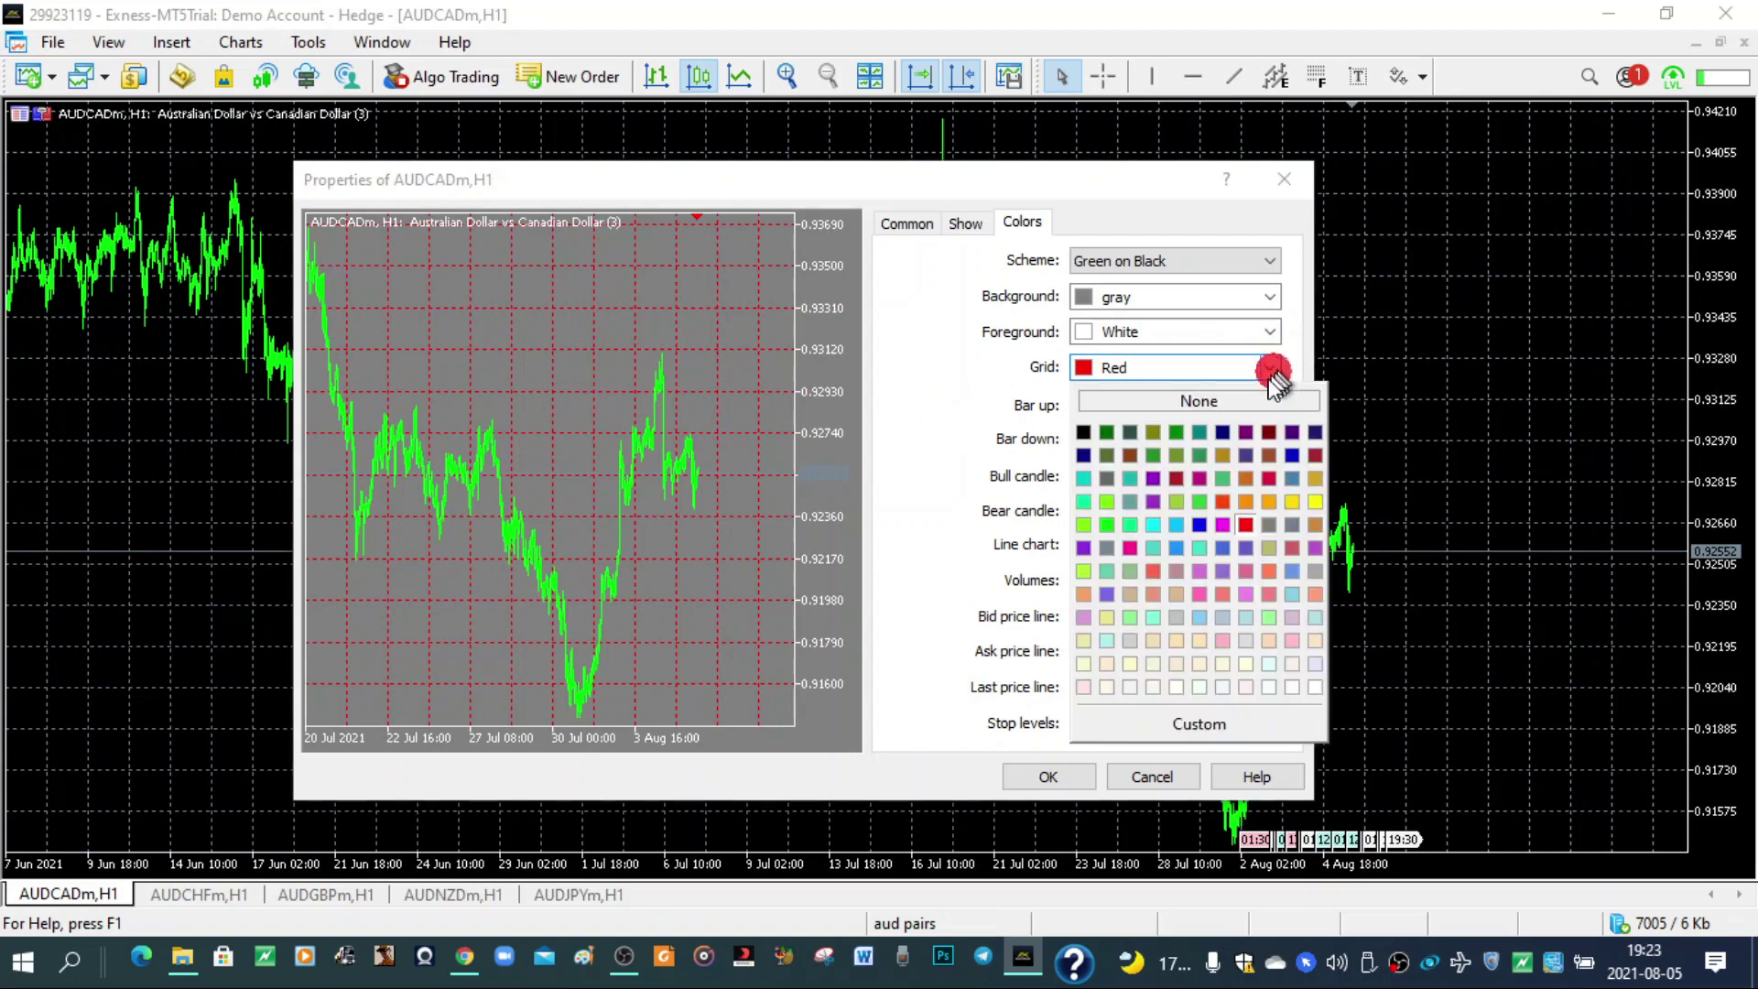
pyautogui.click(1084, 432)
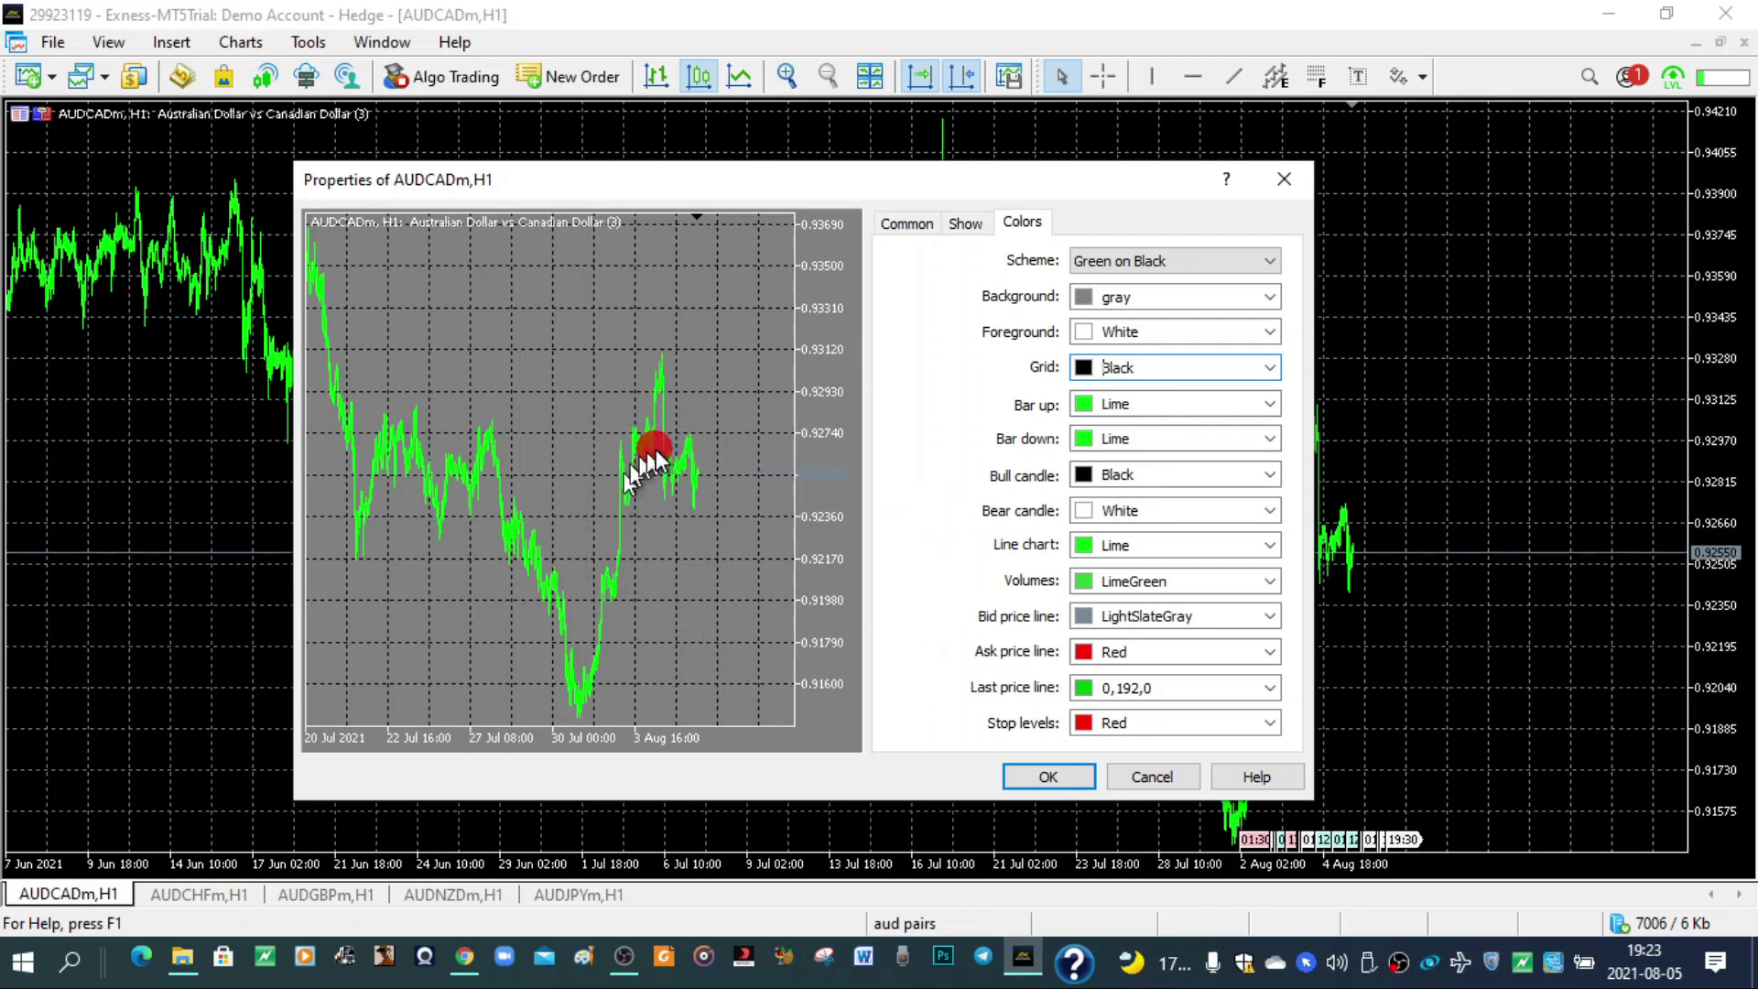
pyautogui.click(1058, 778)
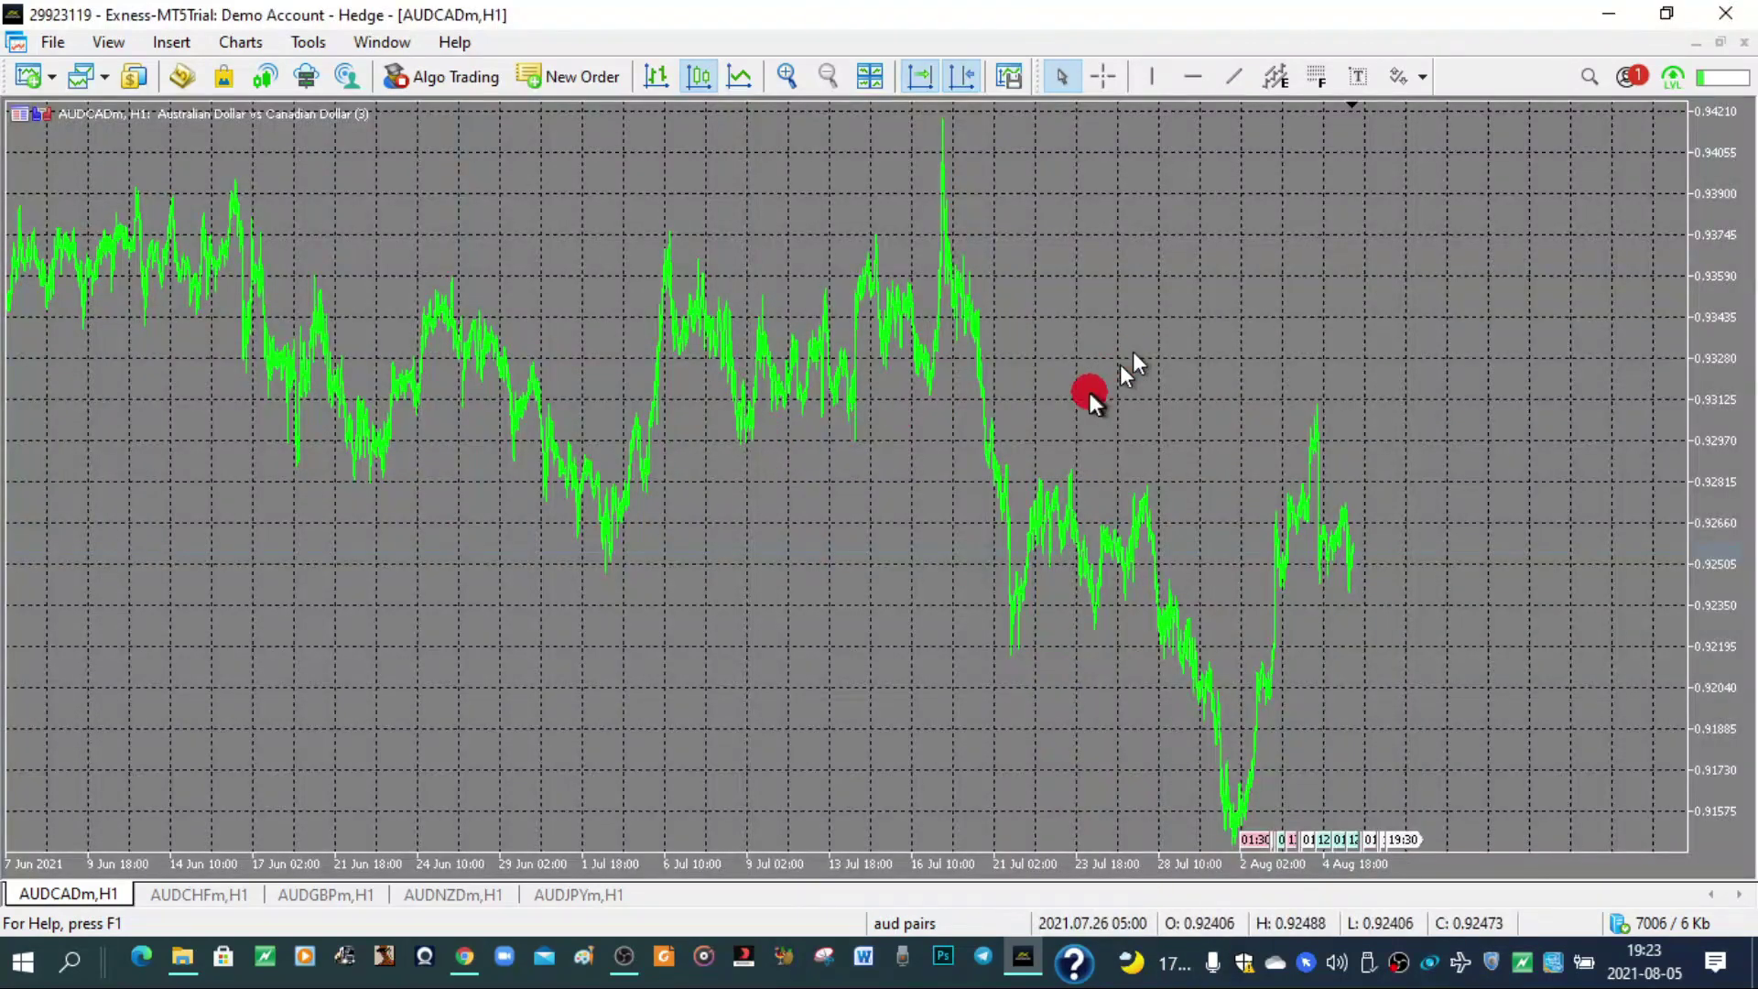
# Step: Zoom in three levels on the AUDCADm chart so individual candles can be told apart
pyautogui.click(784, 78)
pyautogui.click(784, 78)
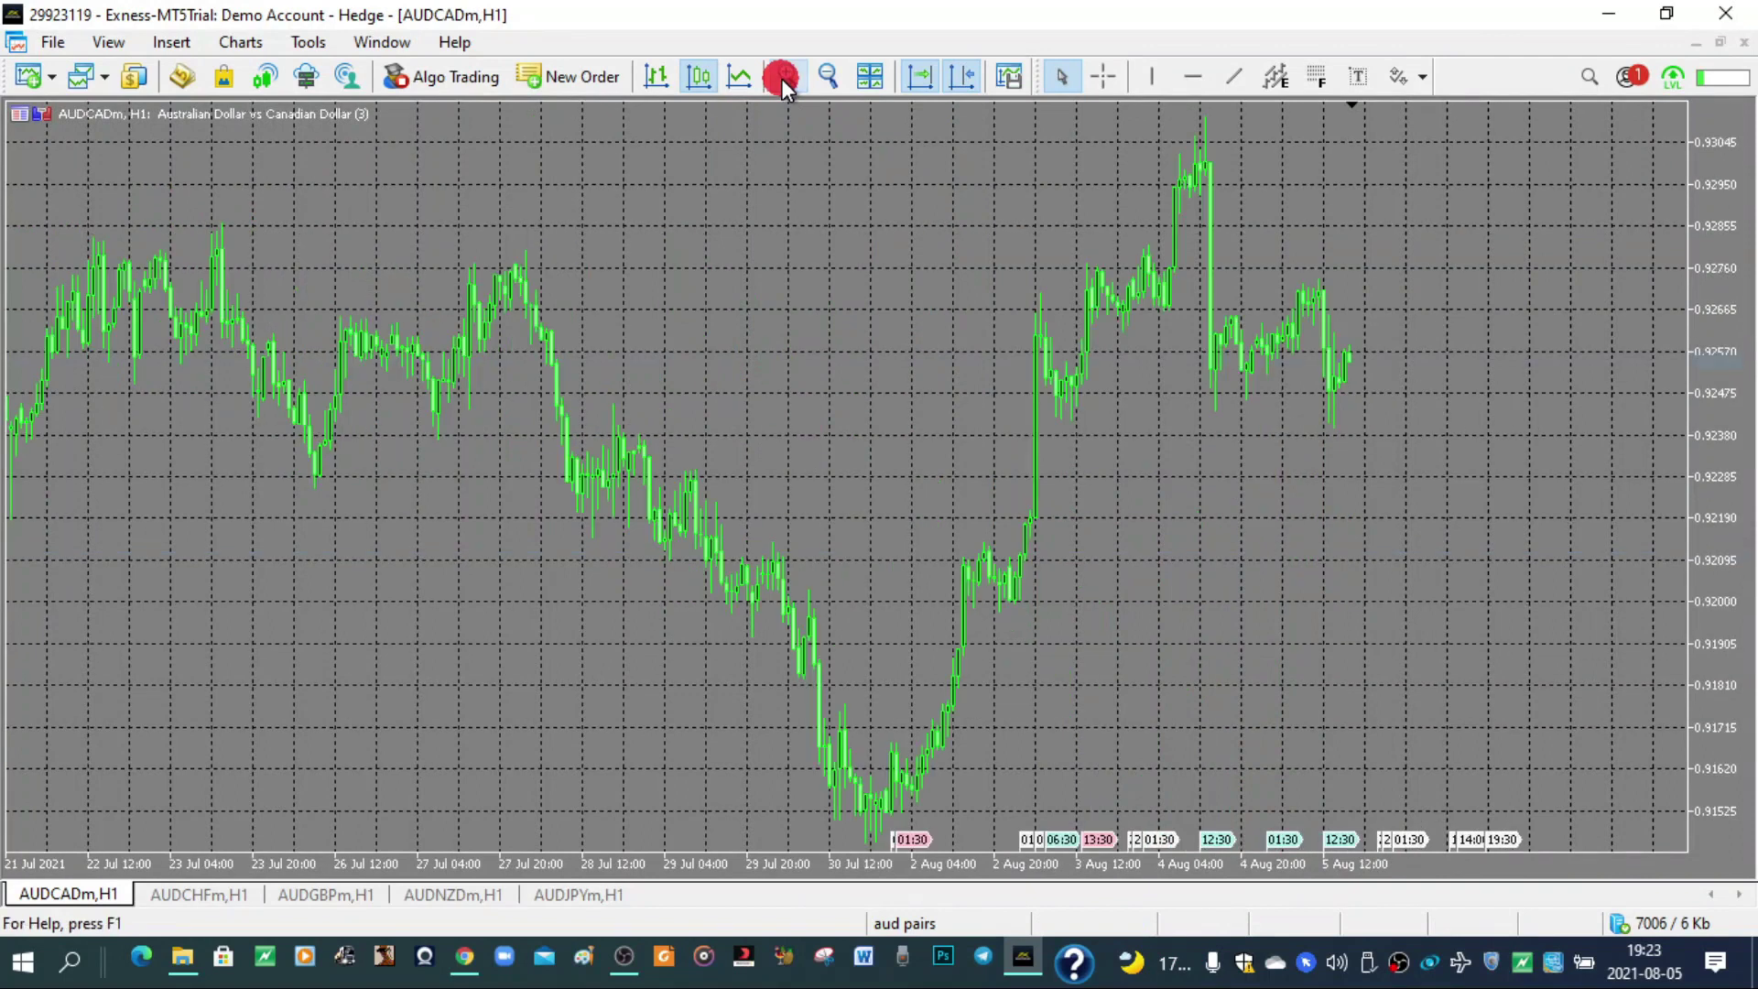
pyautogui.click(790, 76)
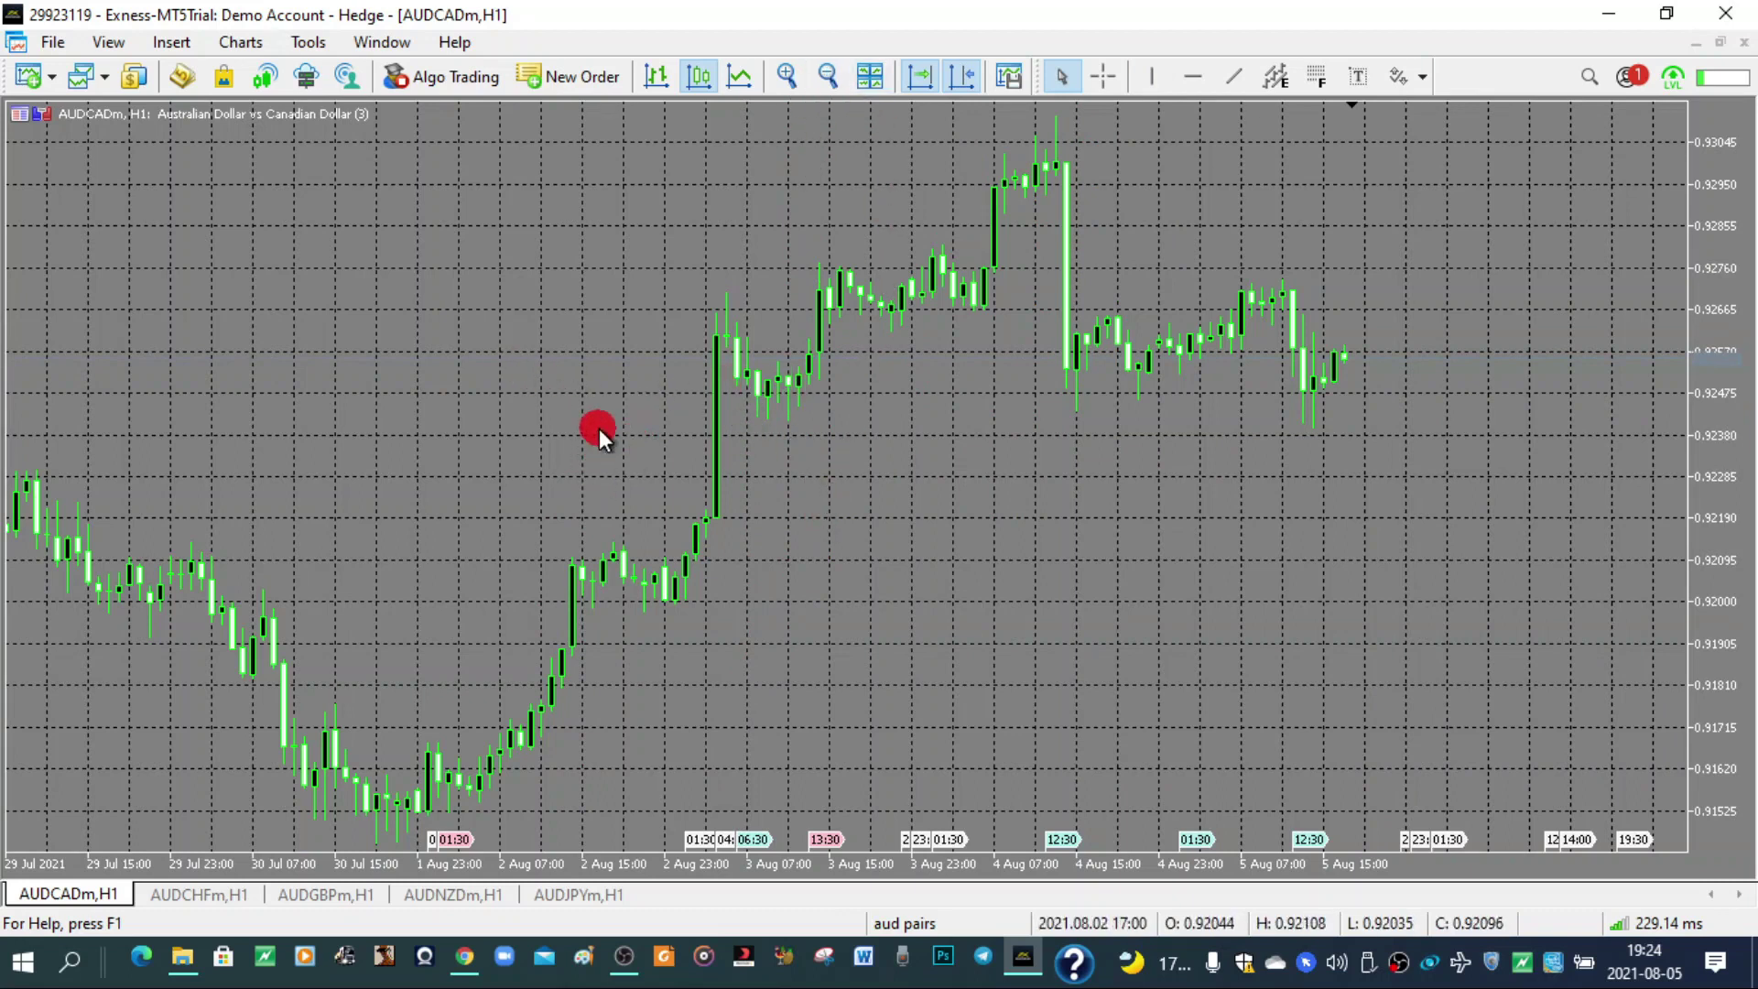
# Step: Reopen the color properties of the AUDCADm chart and check the Bar up color choices
pyautogui.press('F8')
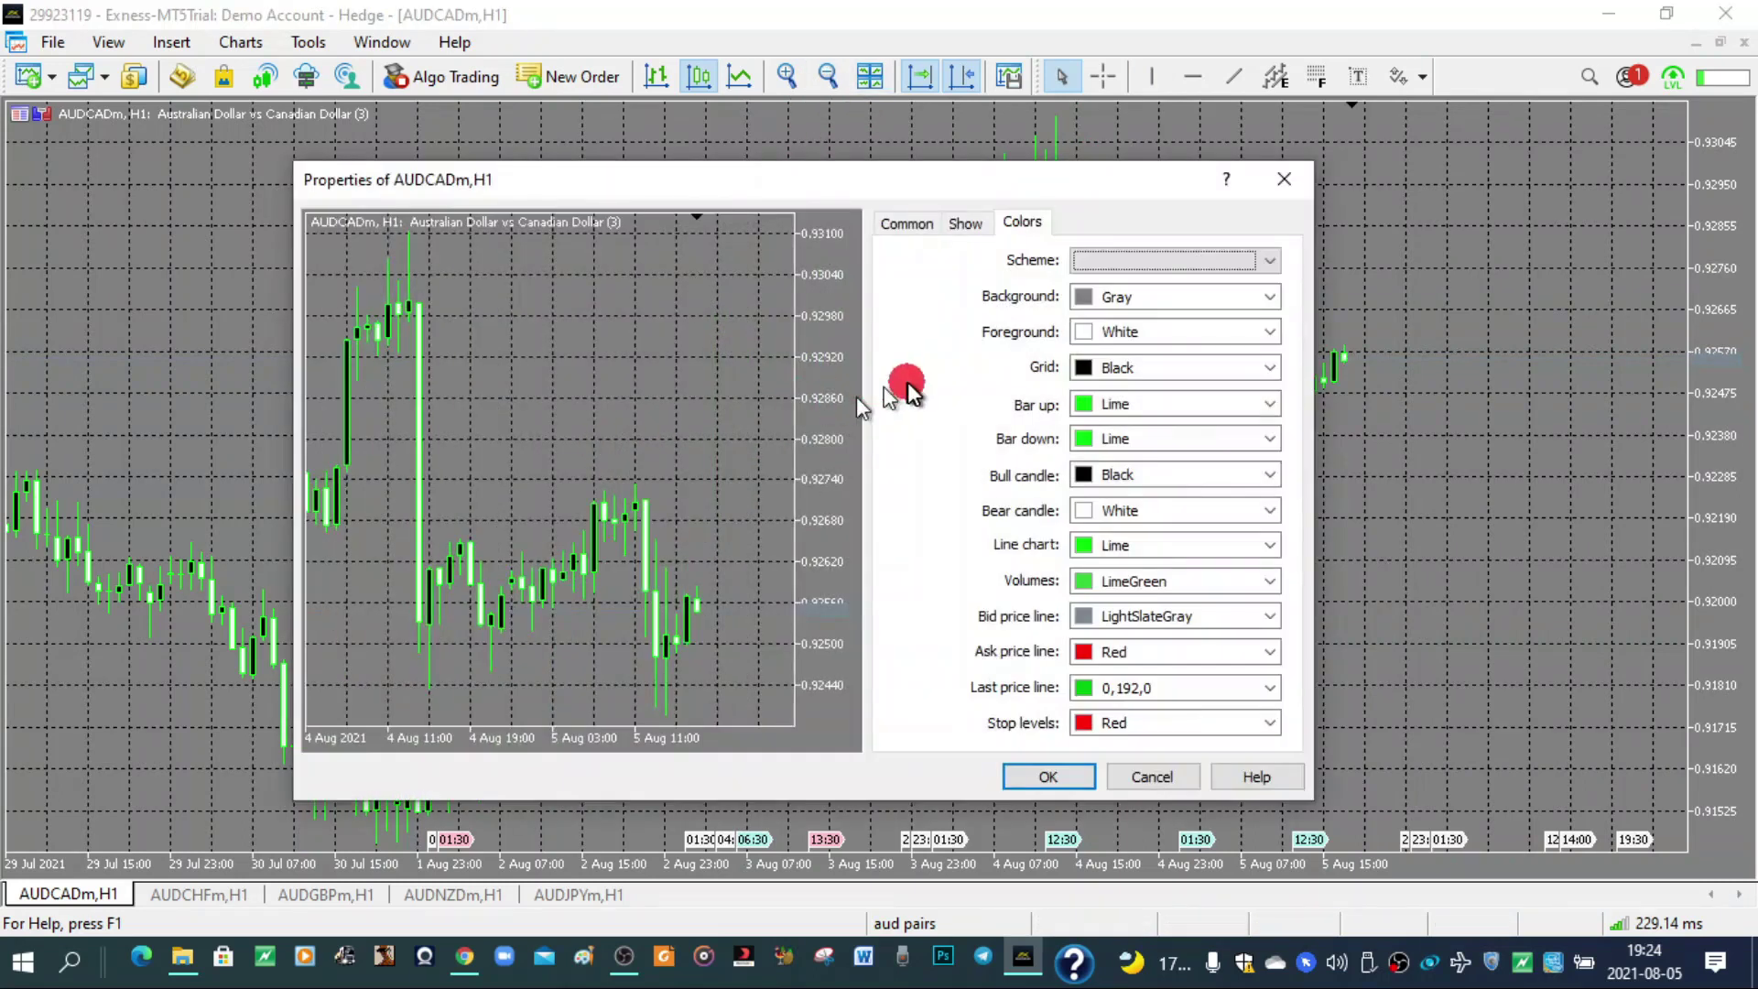
pyautogui.click(1284, 179)
pyautogui.rightClick(664, 297)
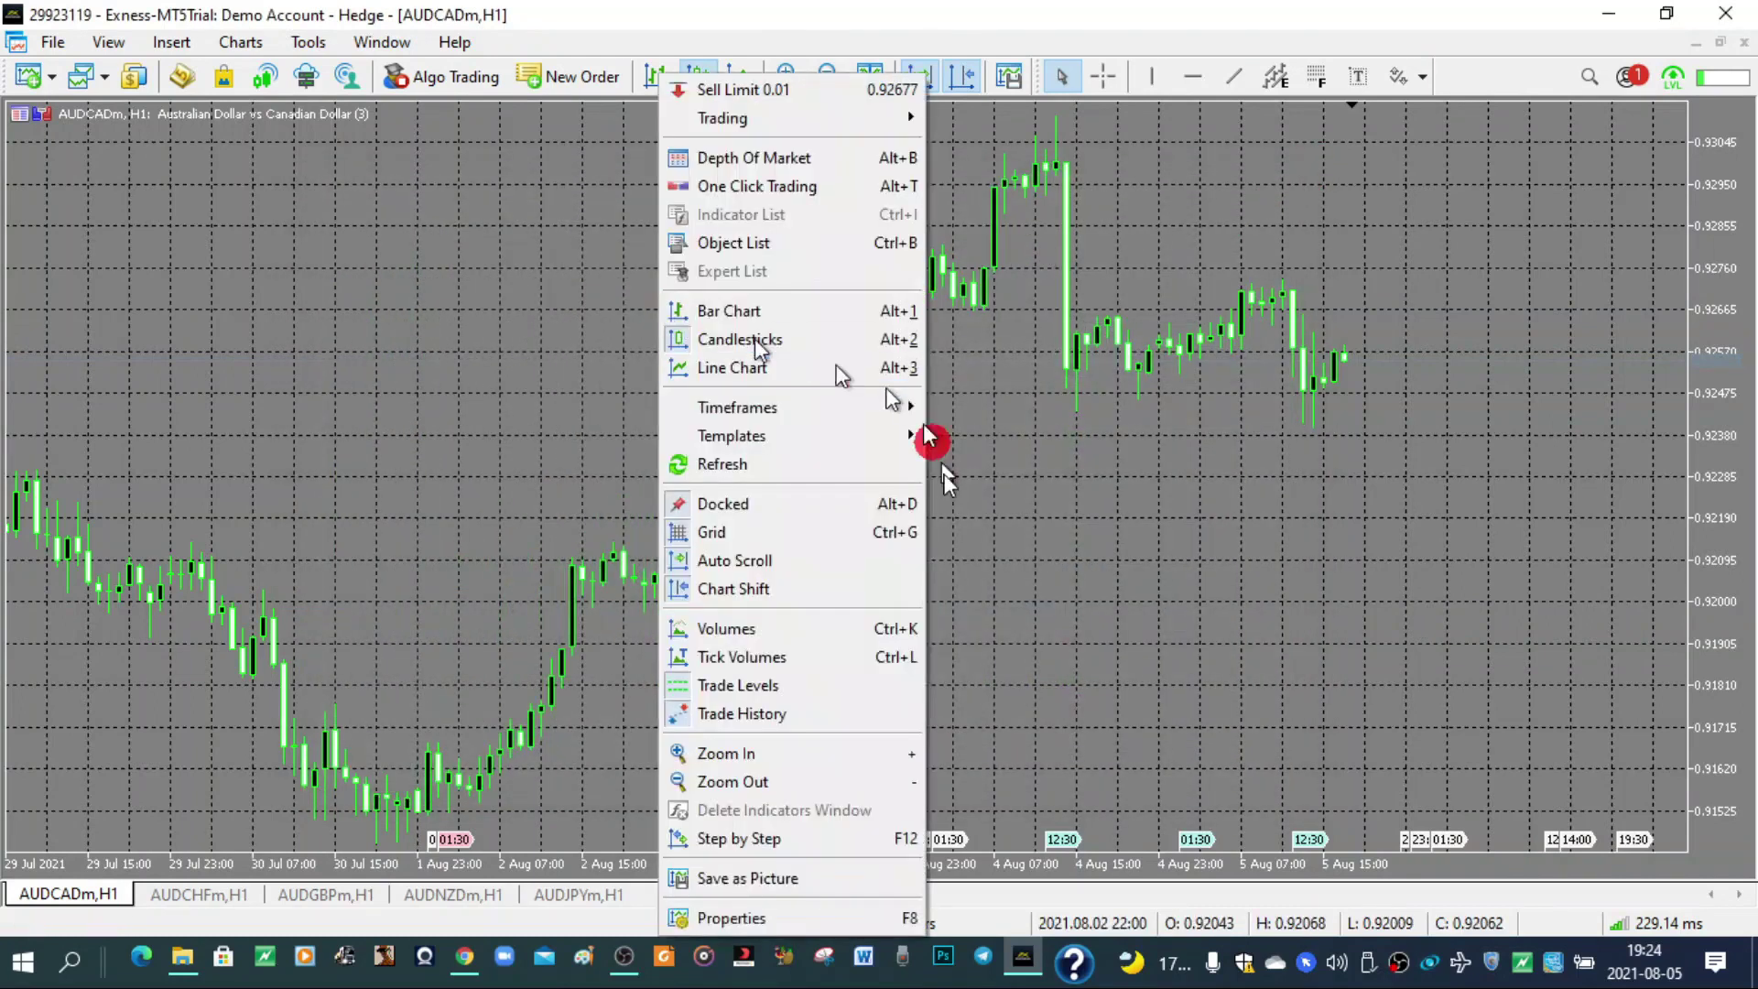
pyautogui.click(733, 918)
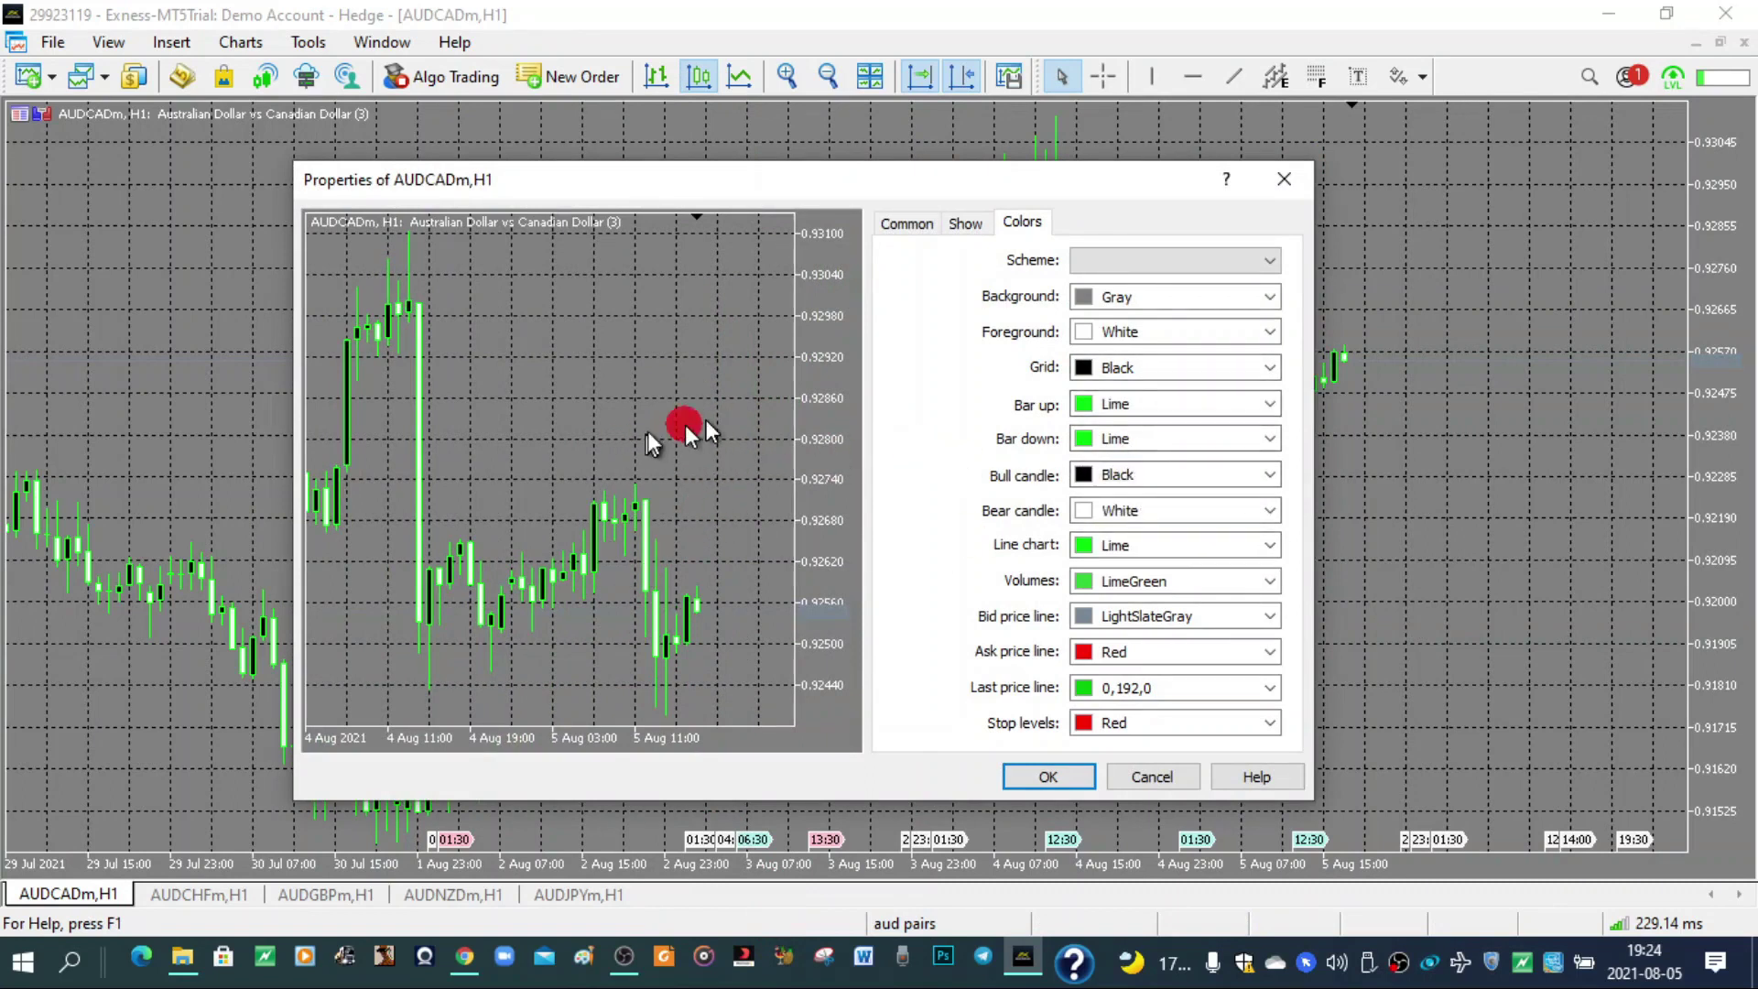
pyautogui.click(1273, 407)
pyautogui.click(1033, 389)
pyautogui.click(335, 400)
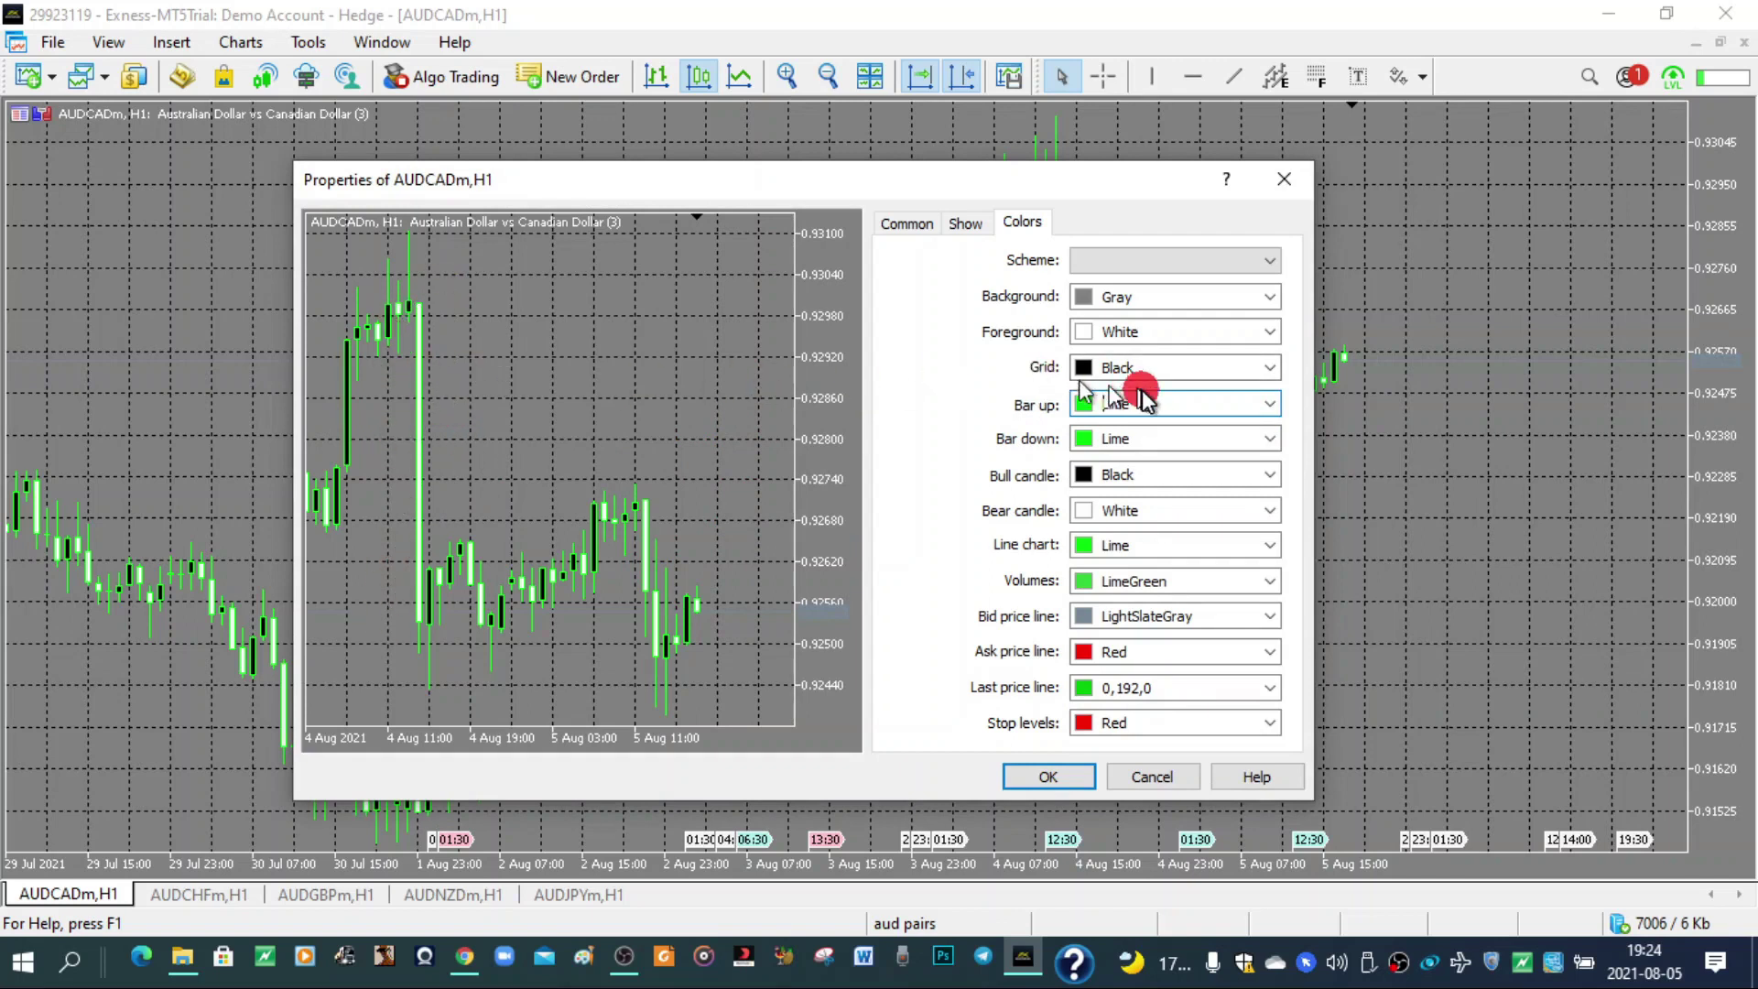
# Step: Set both the Bar up and Bull candle colors to White
pyautogui.click(1272, 404)
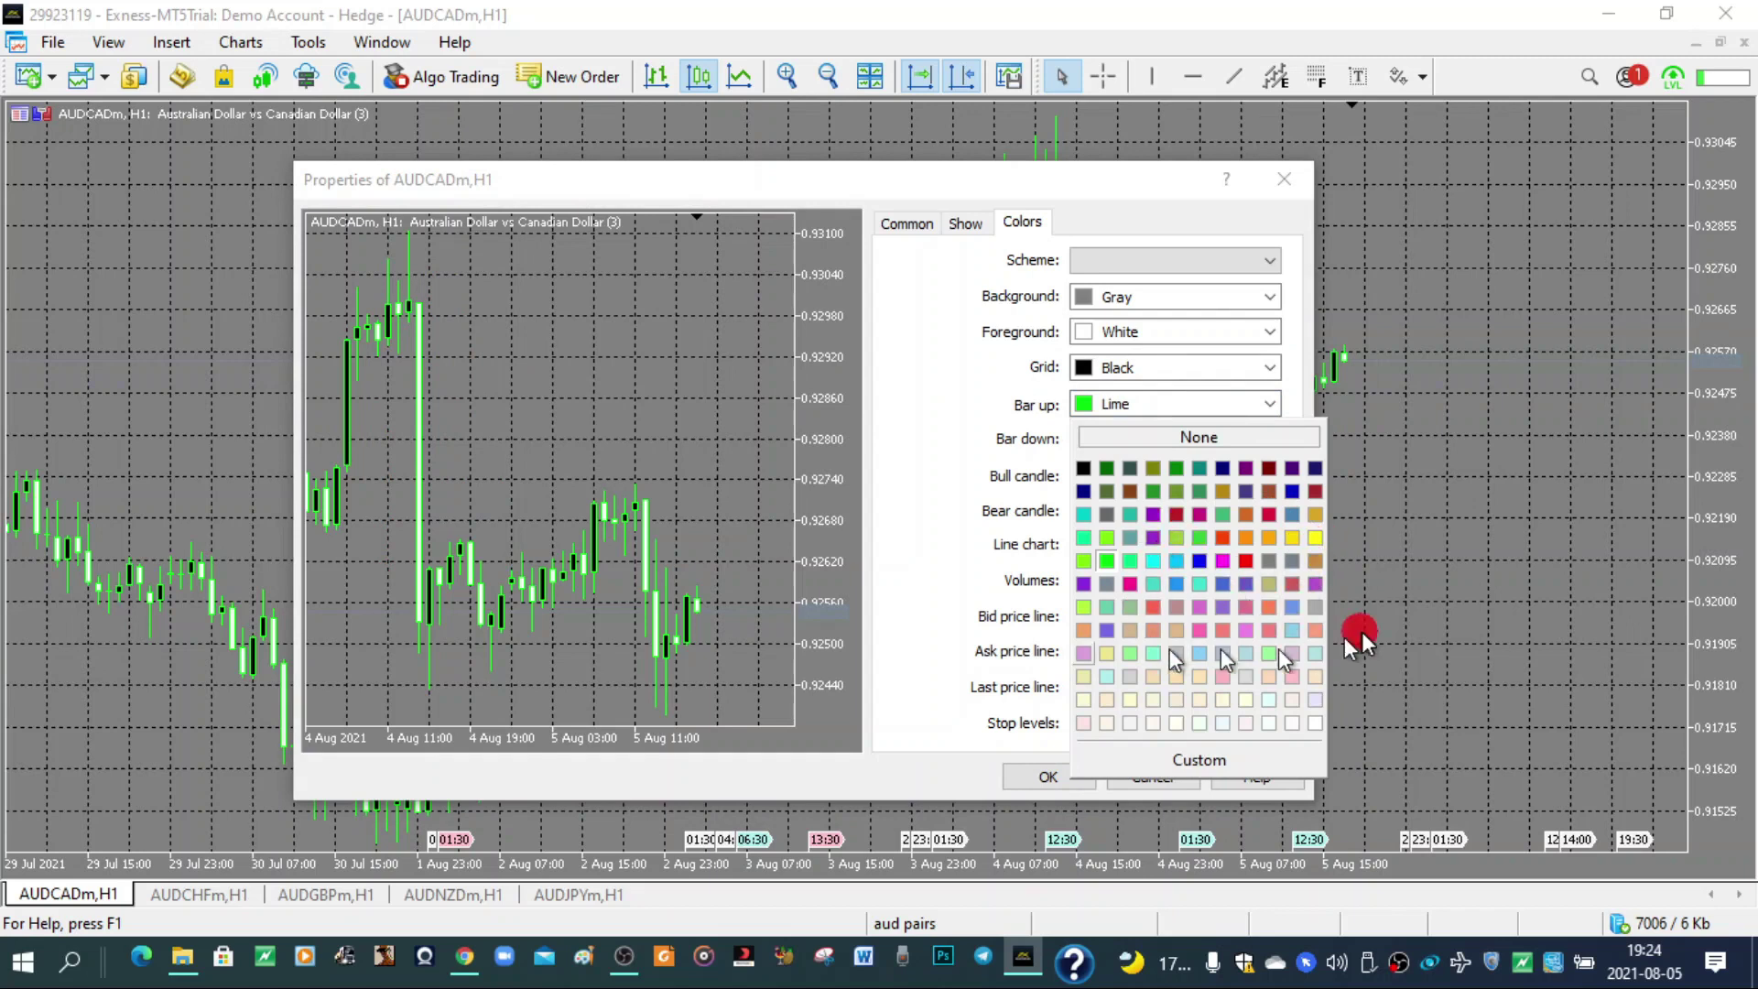
pyautogui.click(1316, 728)
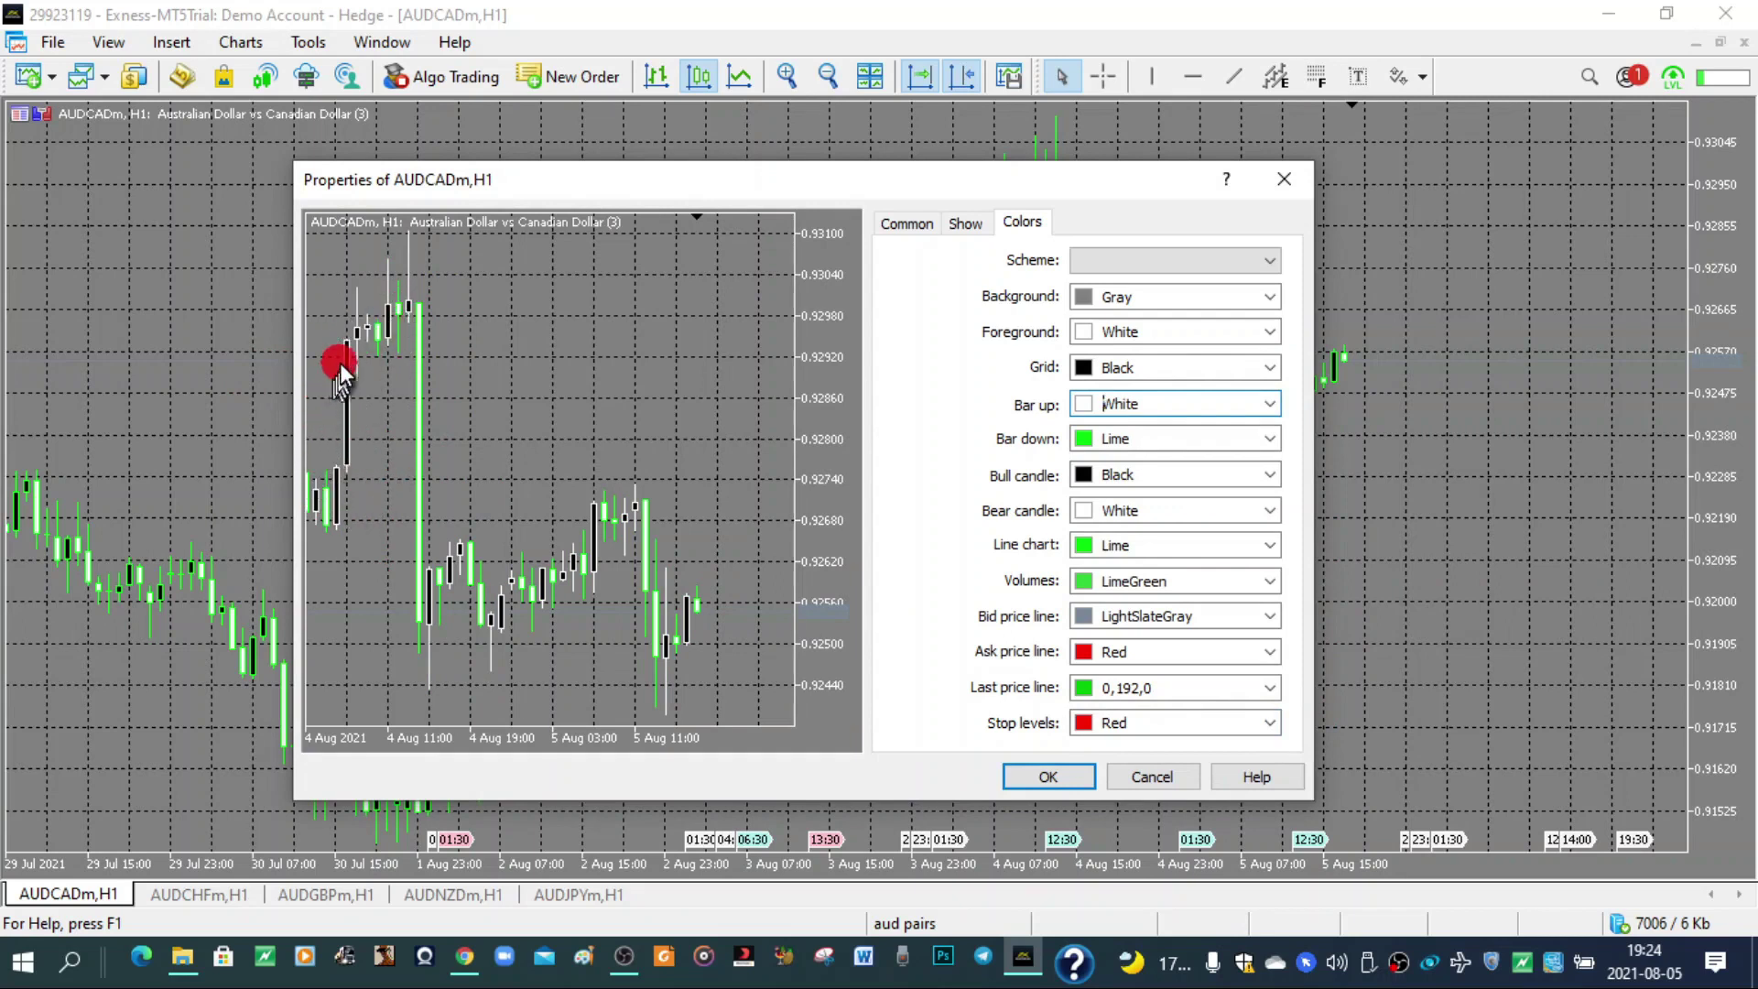
pyautogui.click(1273, 475)
pyautogui.click(1315, 790)
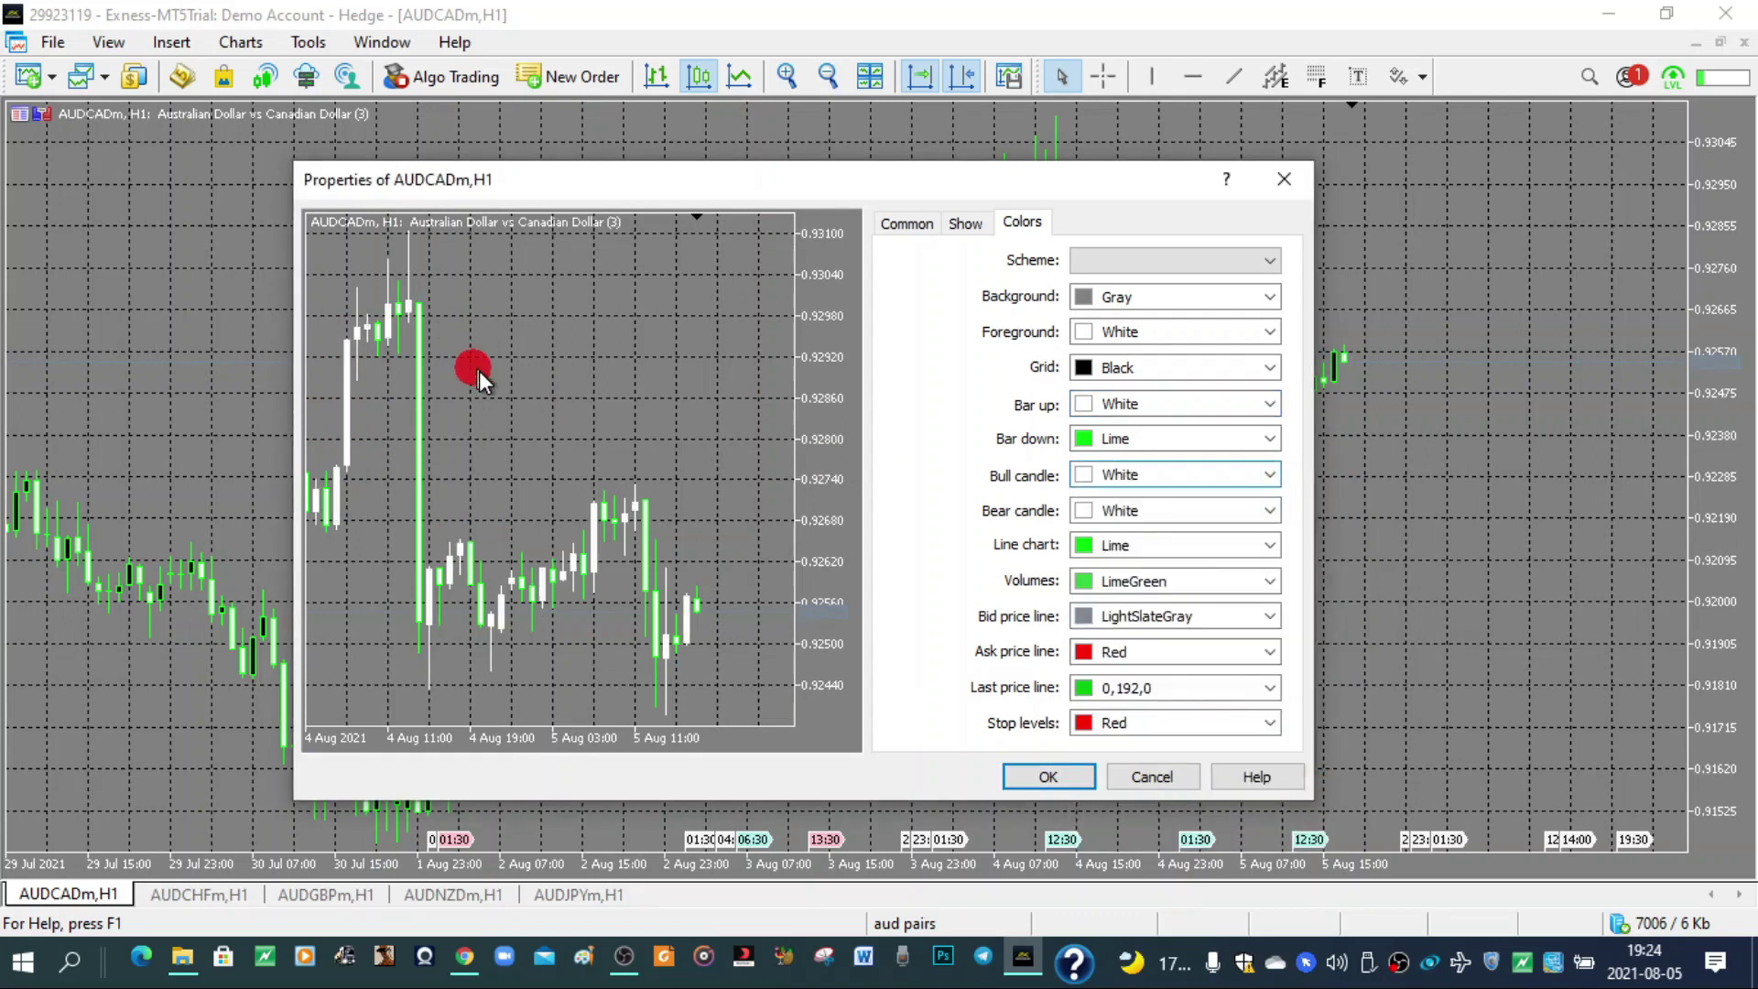
# Step: Try DarkGreen for the Bar up color, settle on Green, and set the Bull candle color to Green as well
pyautogui.click(1272, 403)
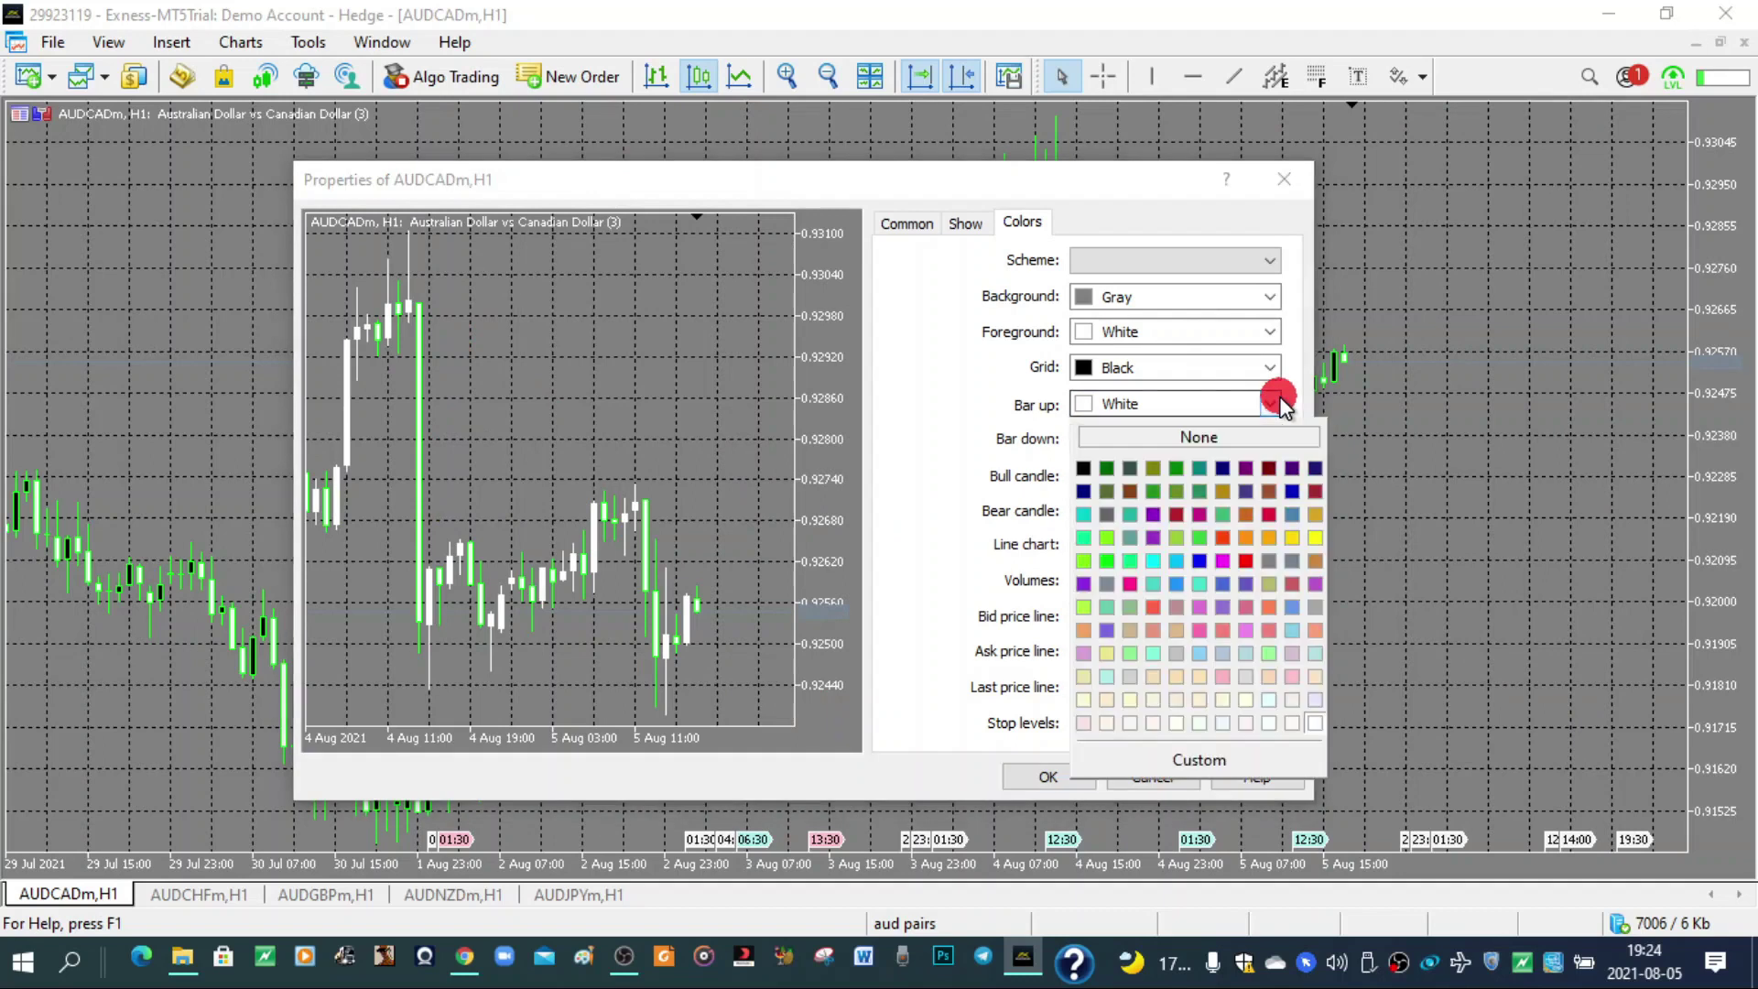
pyautogui.click(1113, 470)
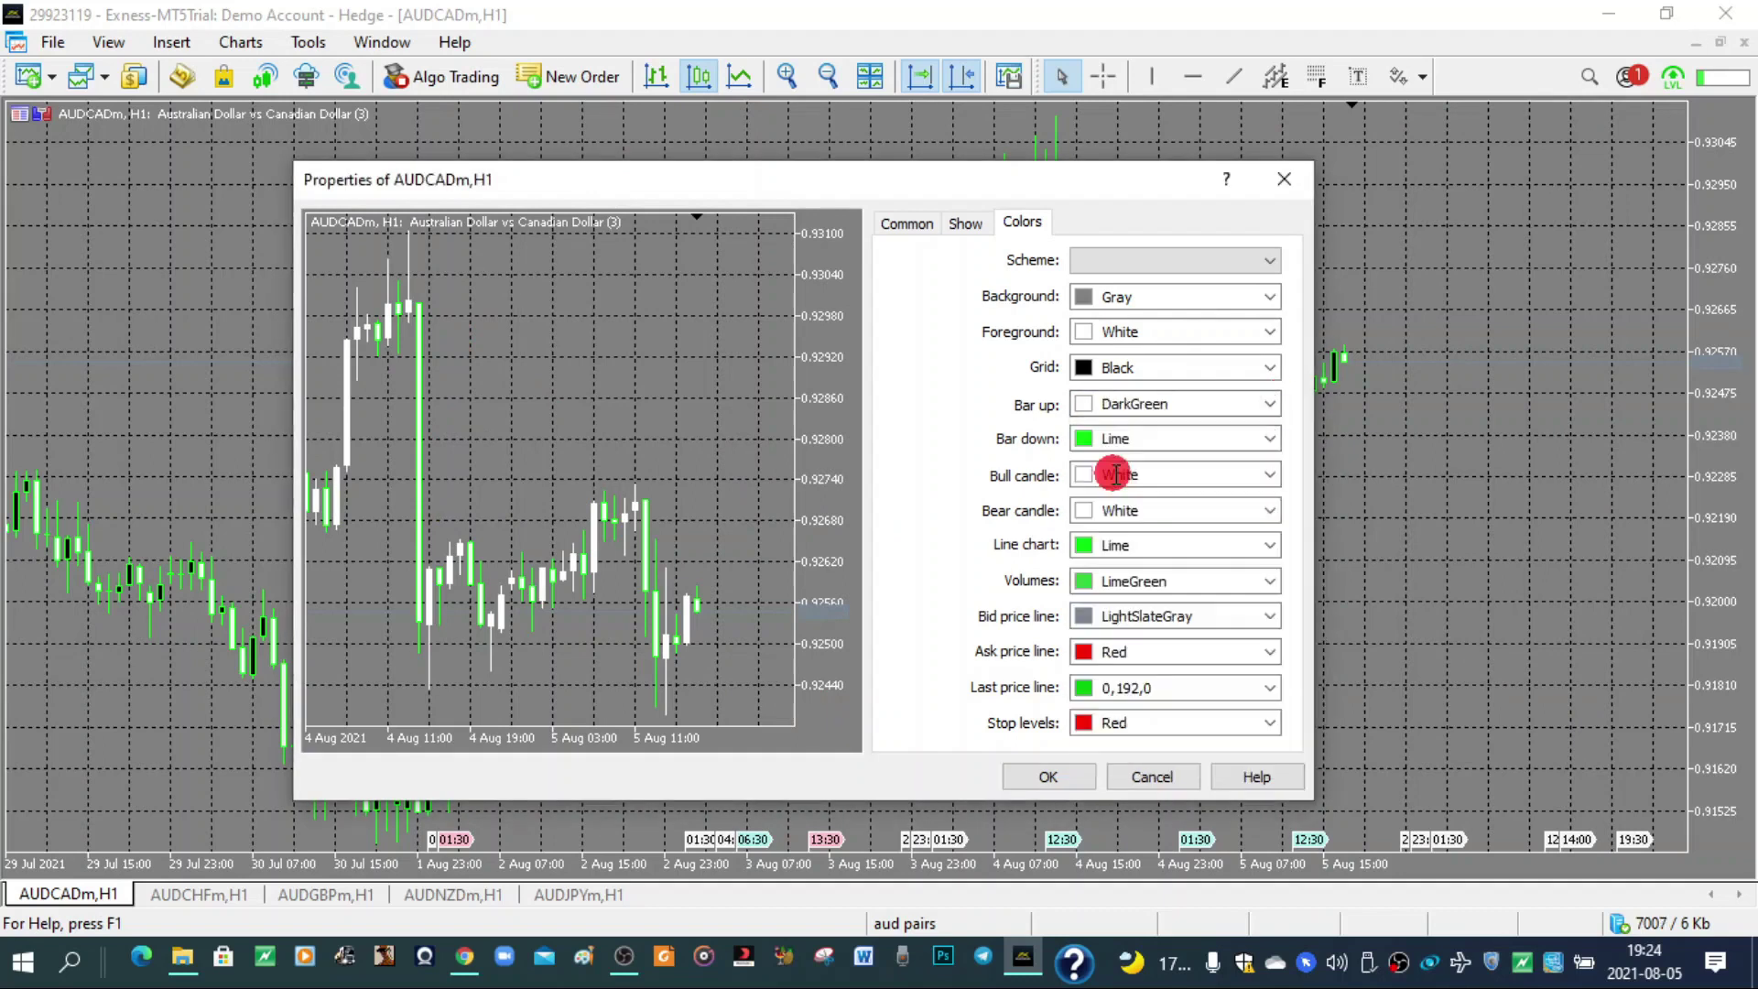
pyautogui.click(1262, 405)
pyautogui.click(1198, 469)
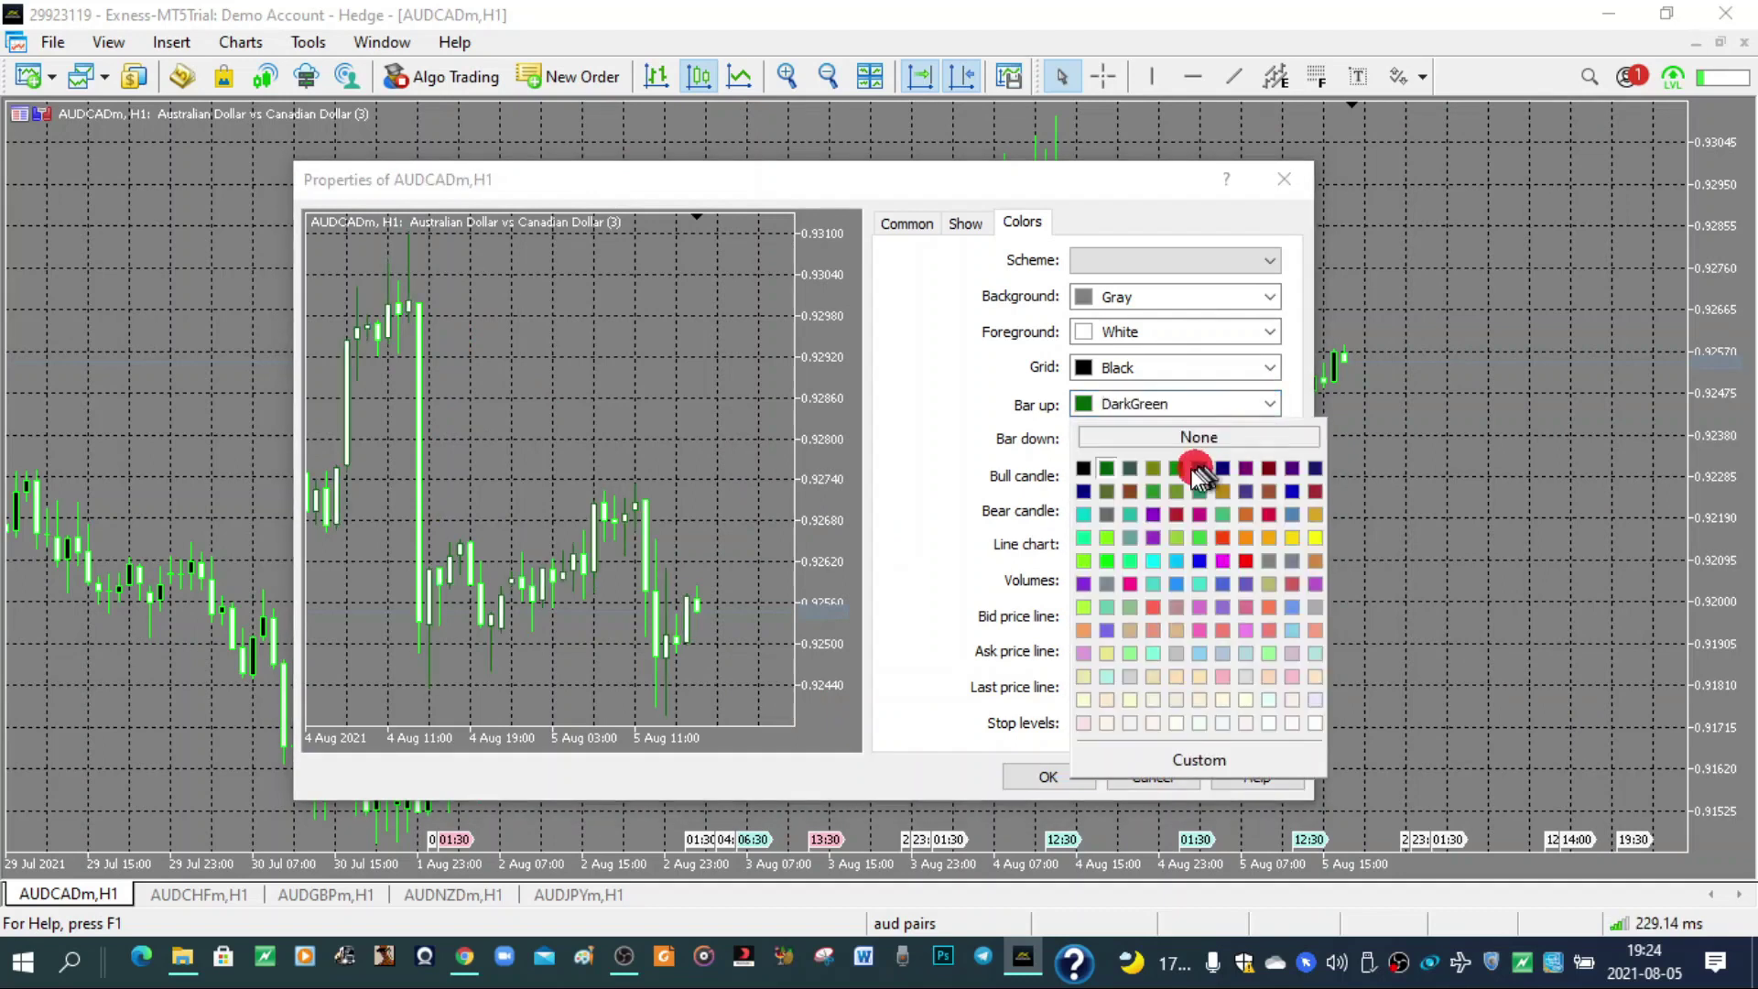
pyautogui.click(1174, 469)
pyautogui.click(1258, 442)
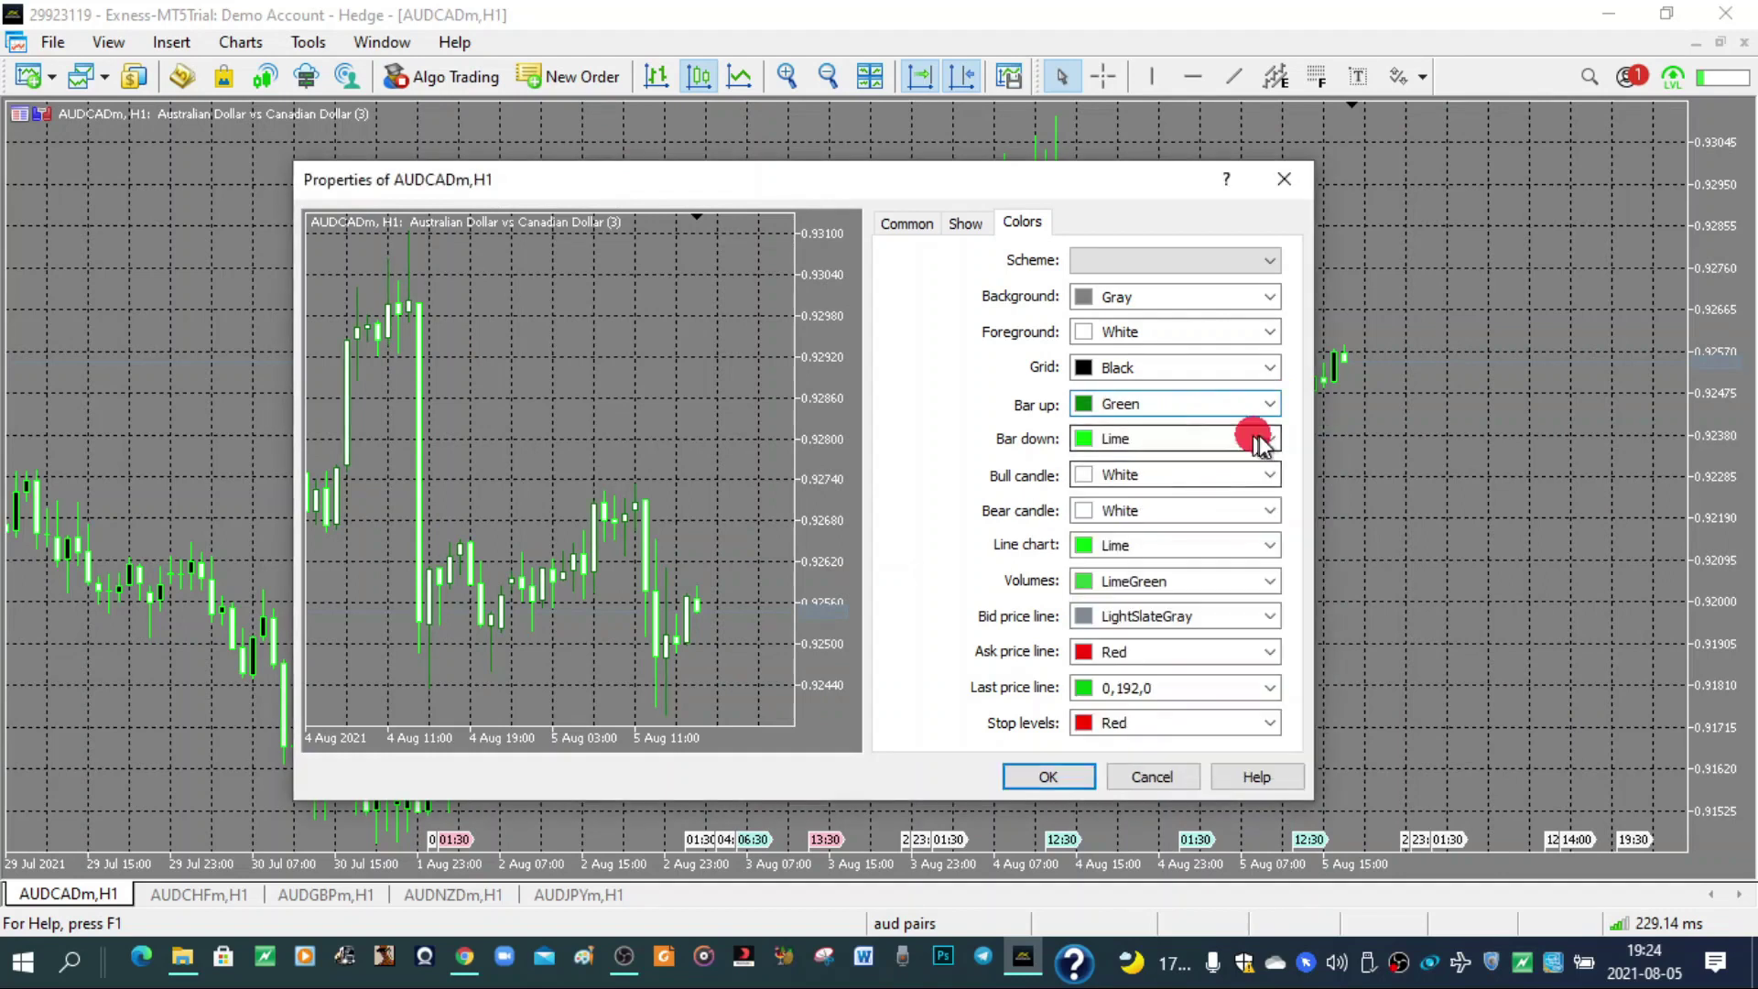
pyautogui.click(1268, 478)
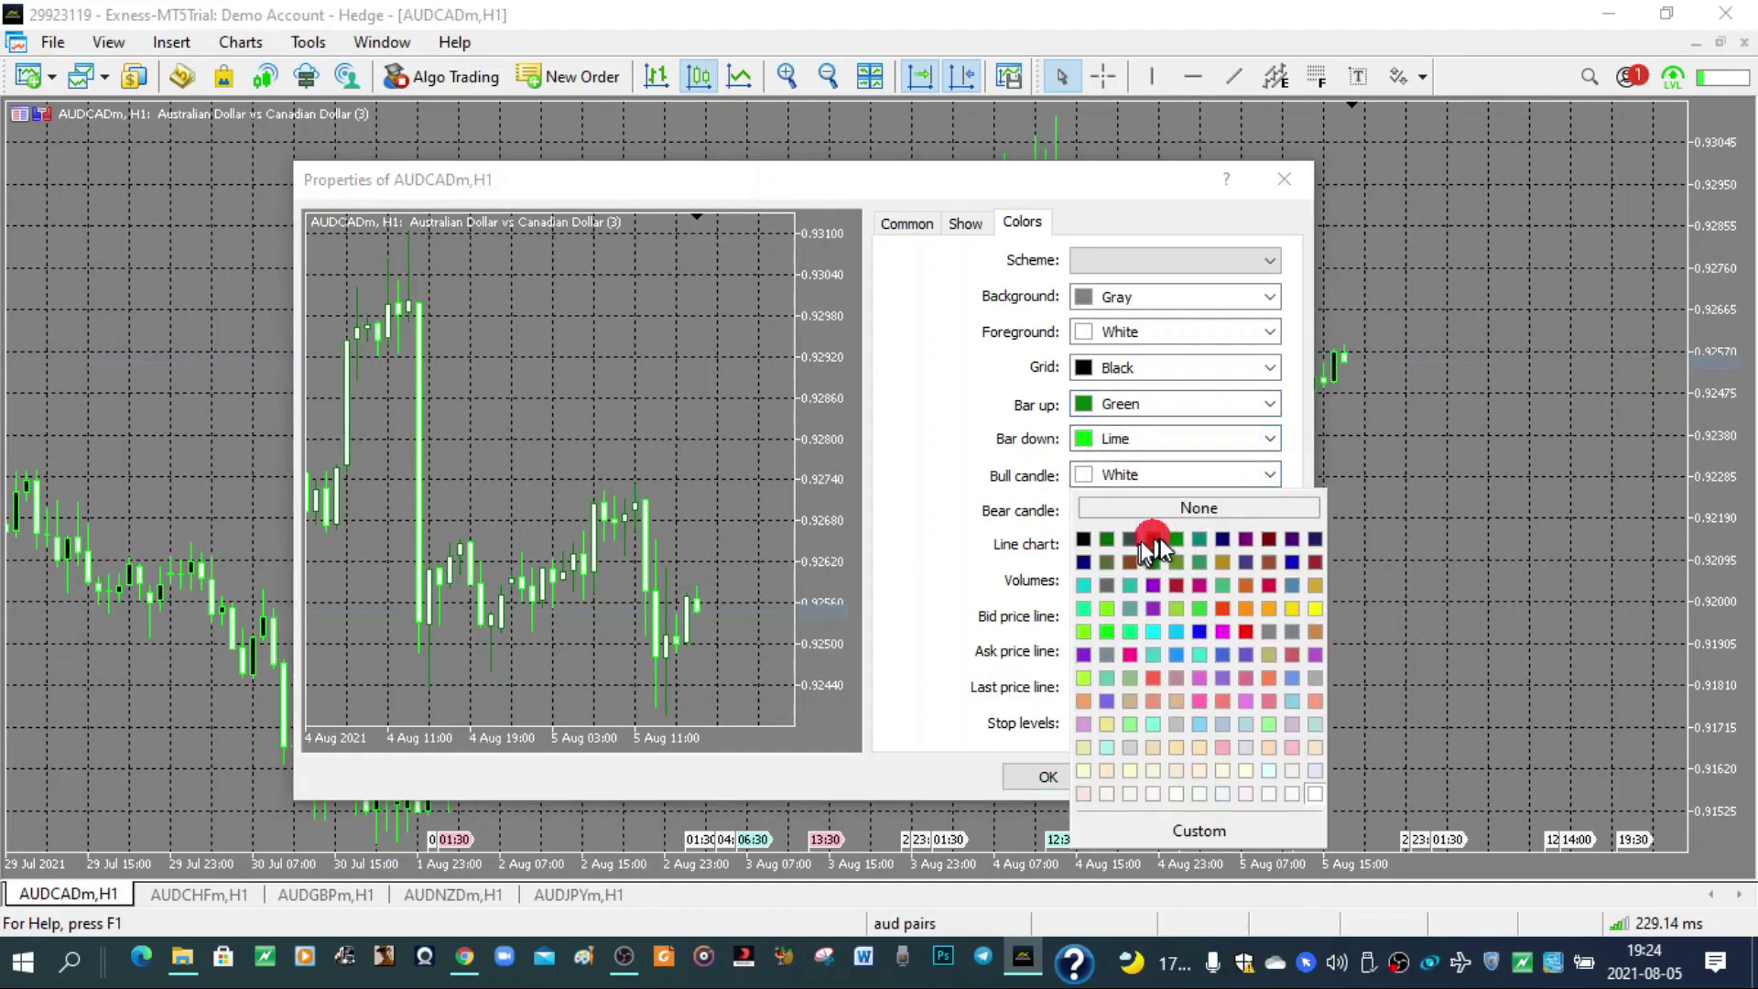
pyautogui.click(1176, 539)
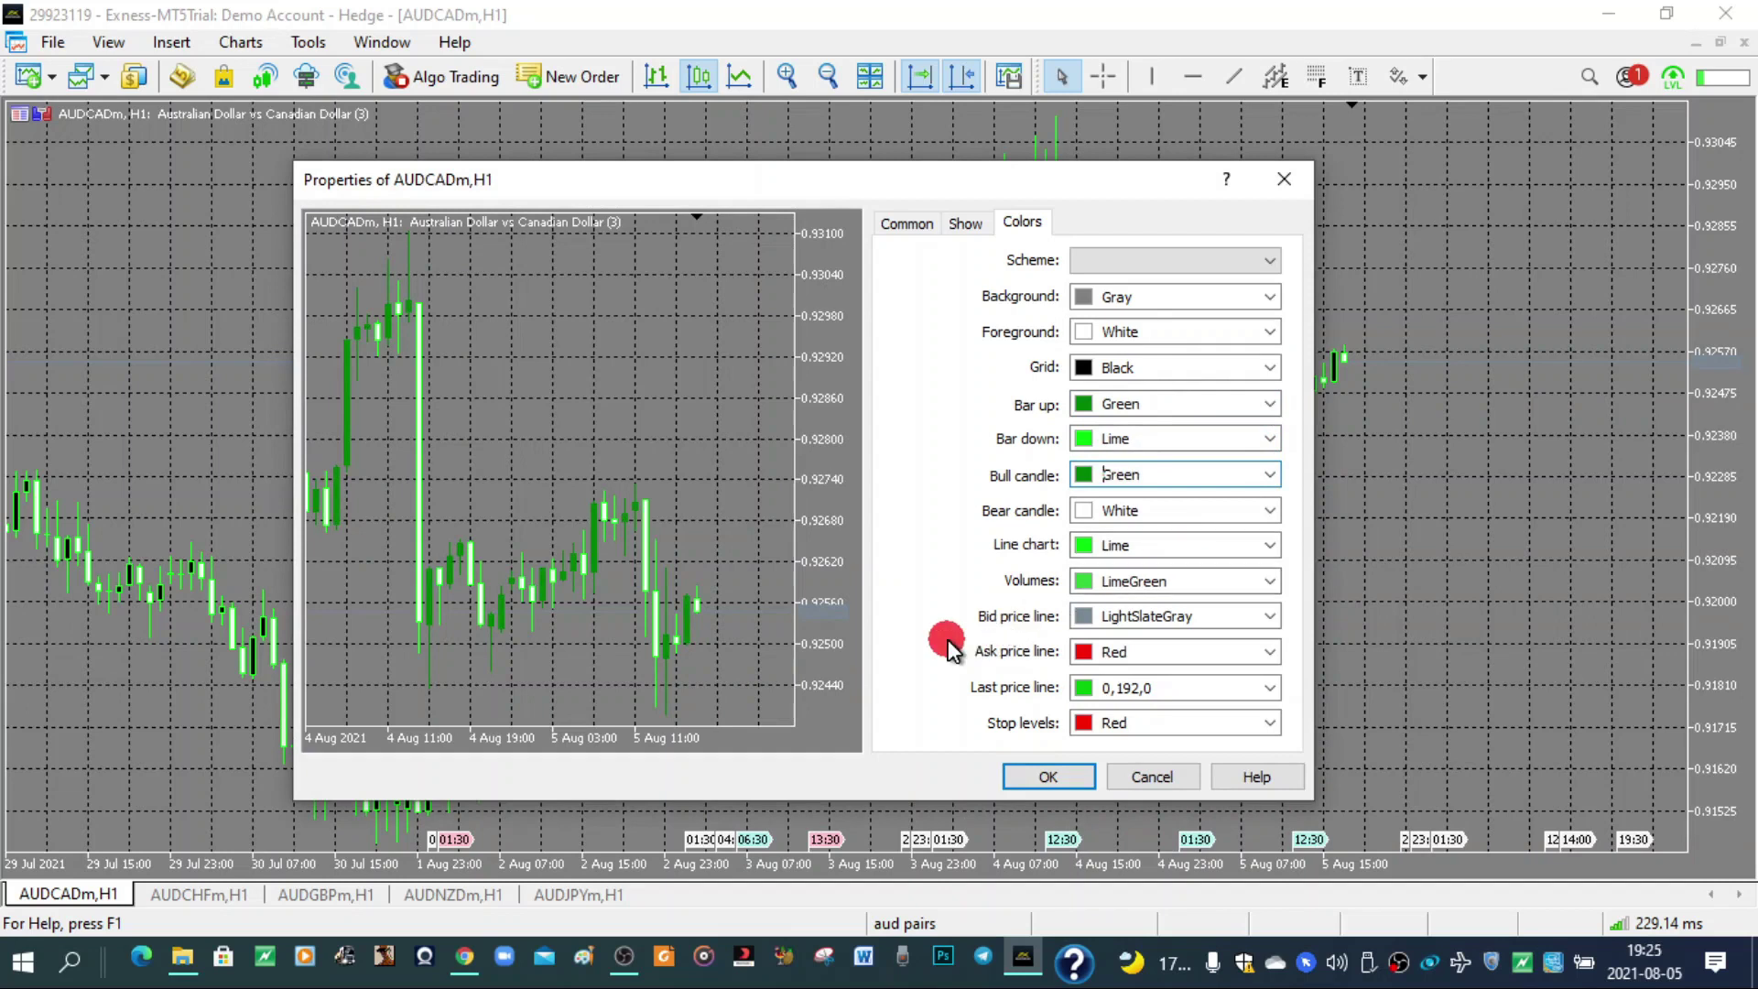
# Step: Set both the Bar down and Bear candle colors to Red and apply the candle colors to the AUDCADm chart
pyautogui.click(1270, 439)
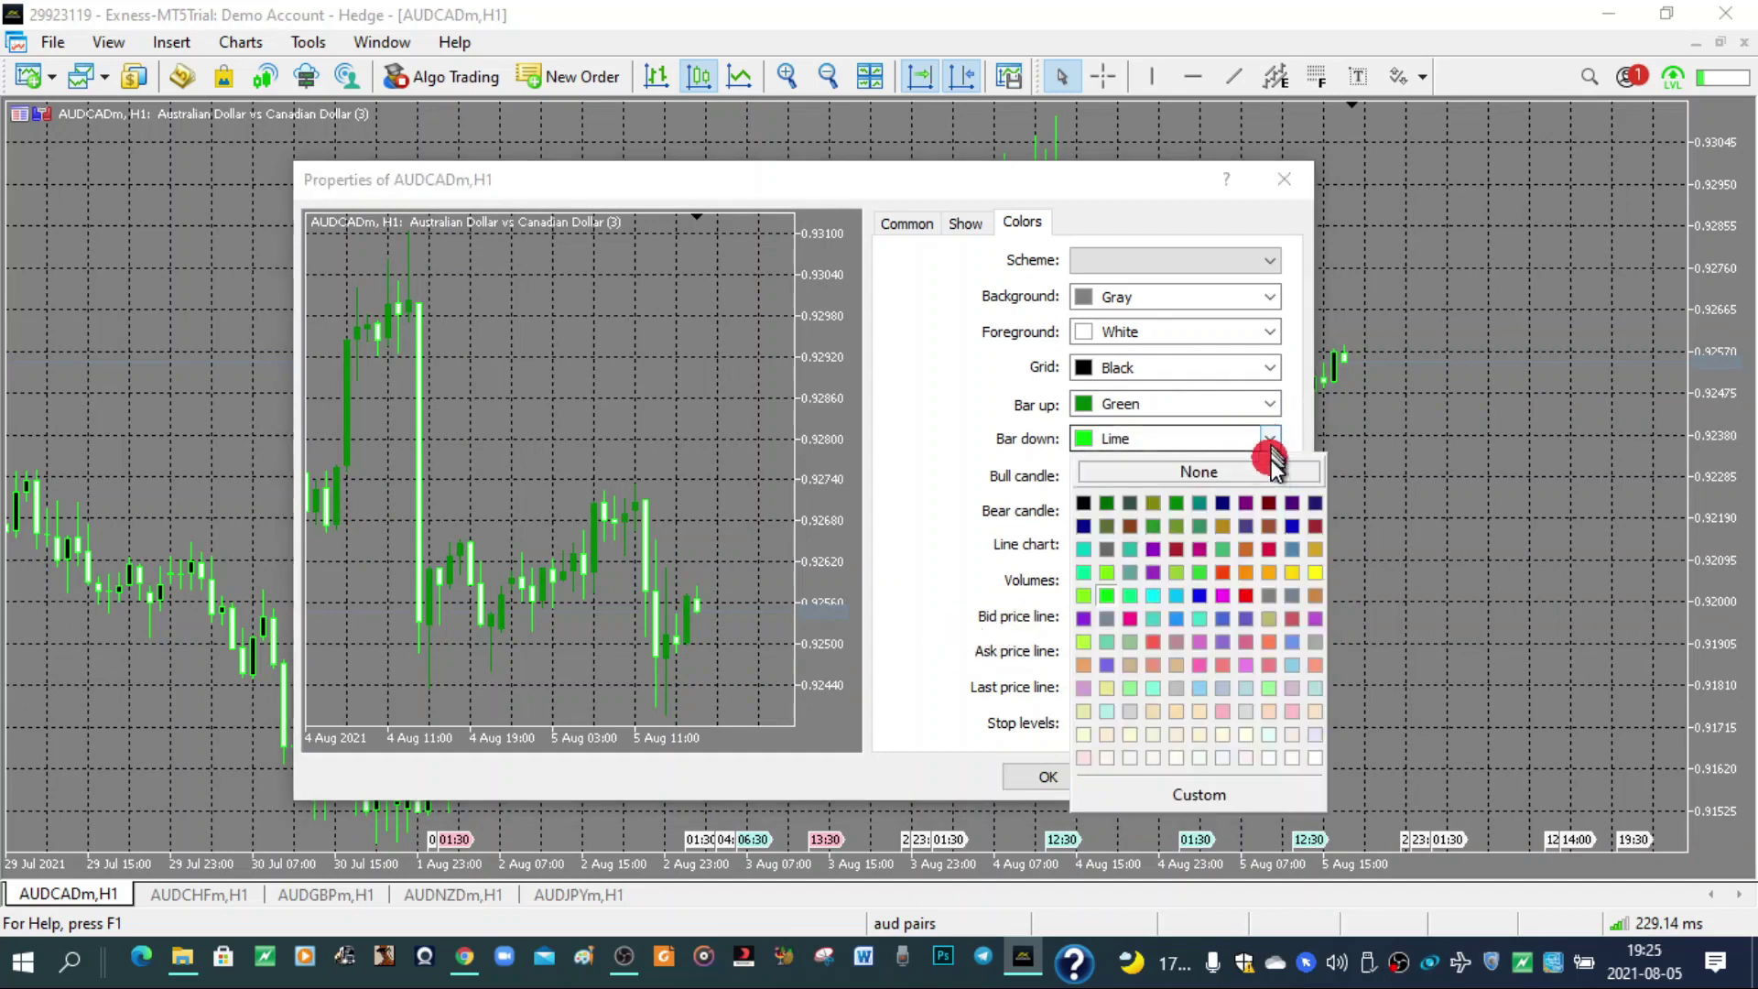
pyautogui.click(1245, 595)
pyautogui.click(1270, 509)
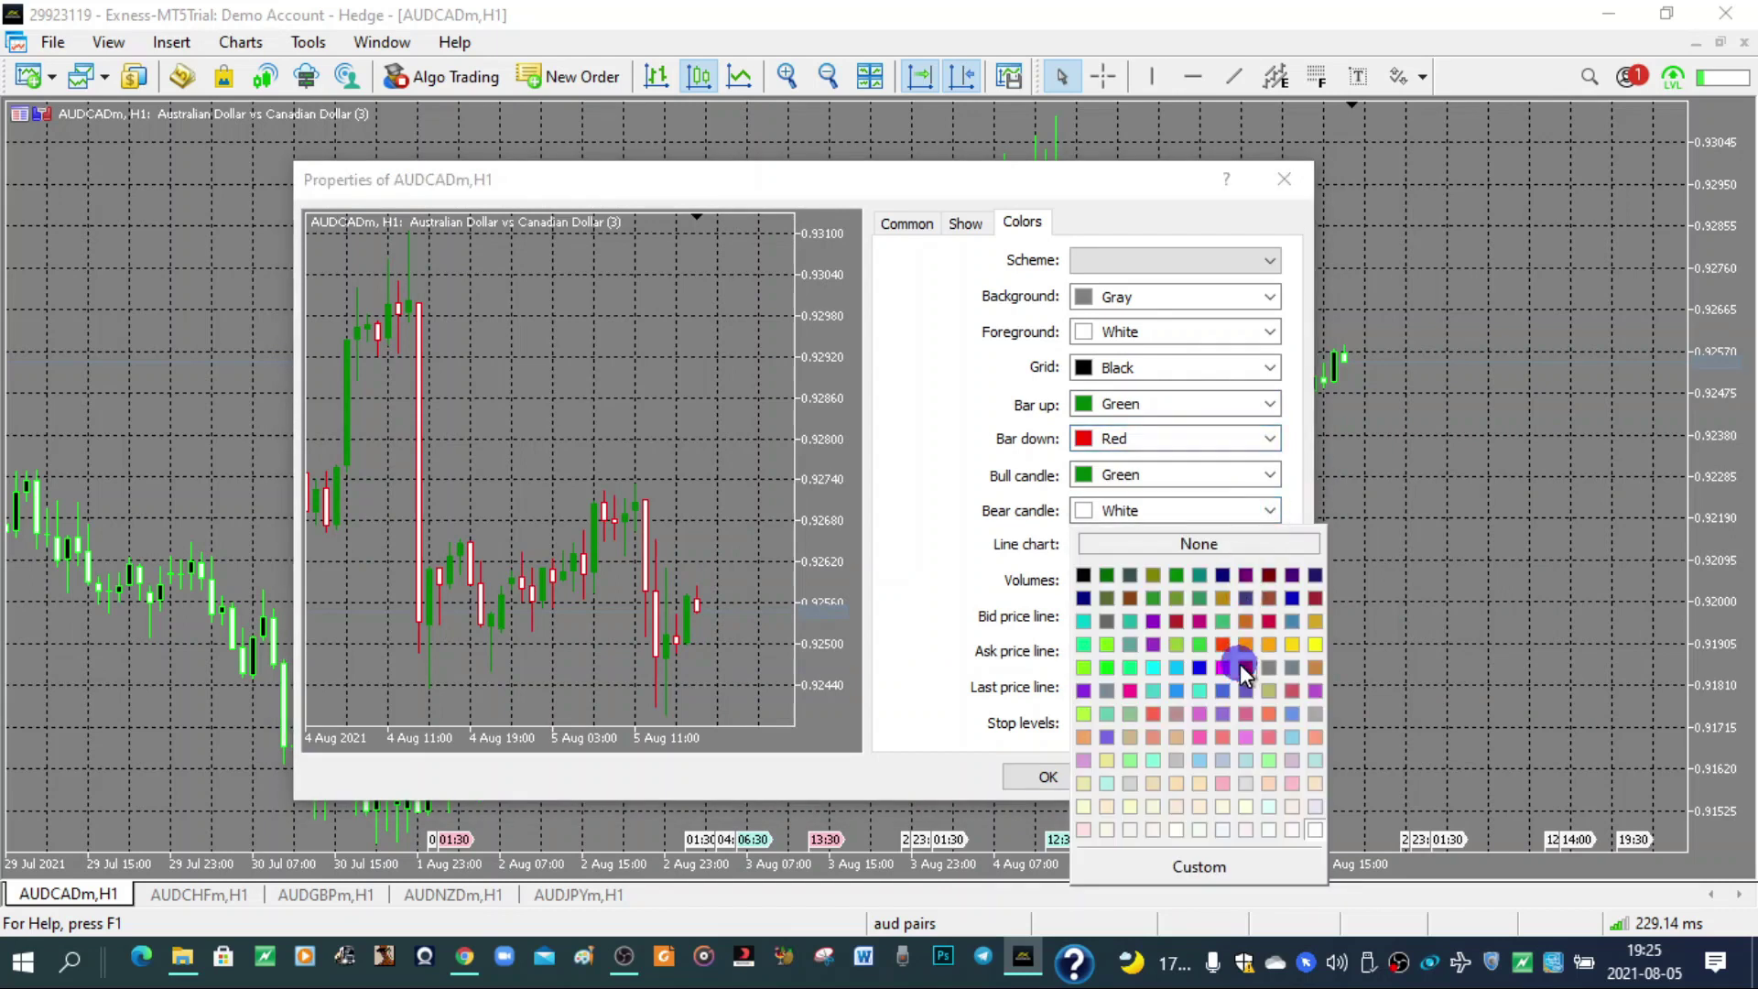
pyautogui.click(1240, 663)
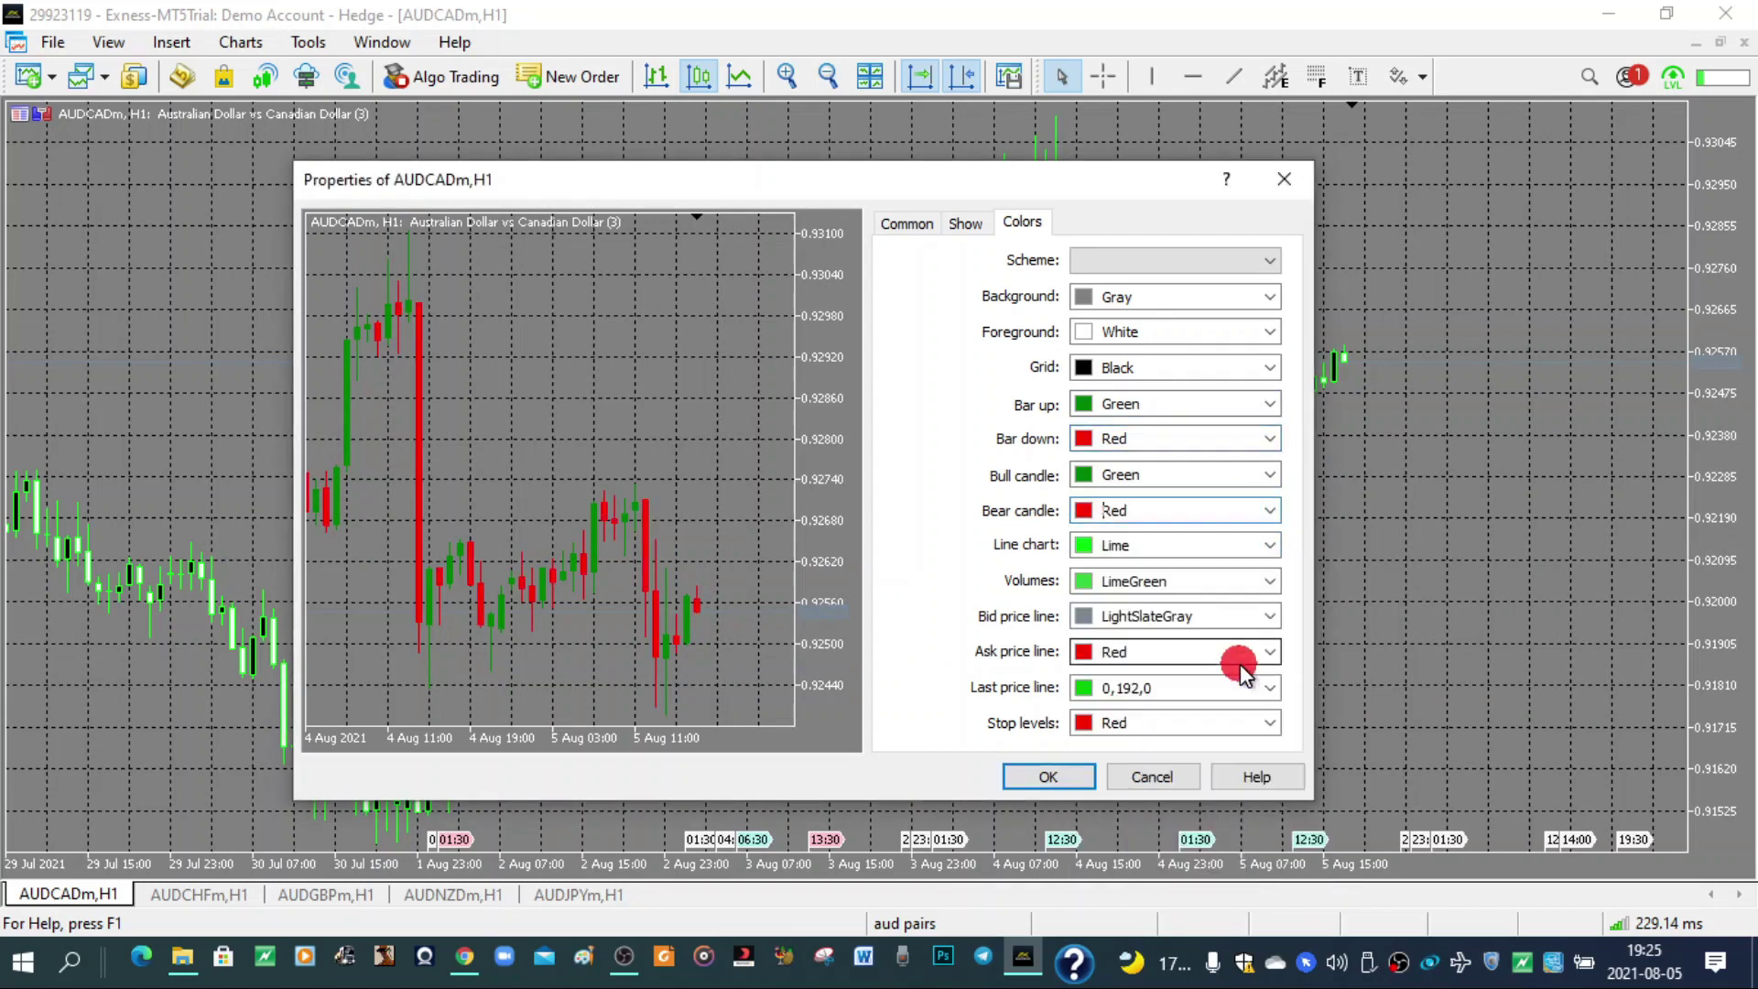
pyautogui.click(1072, 772)
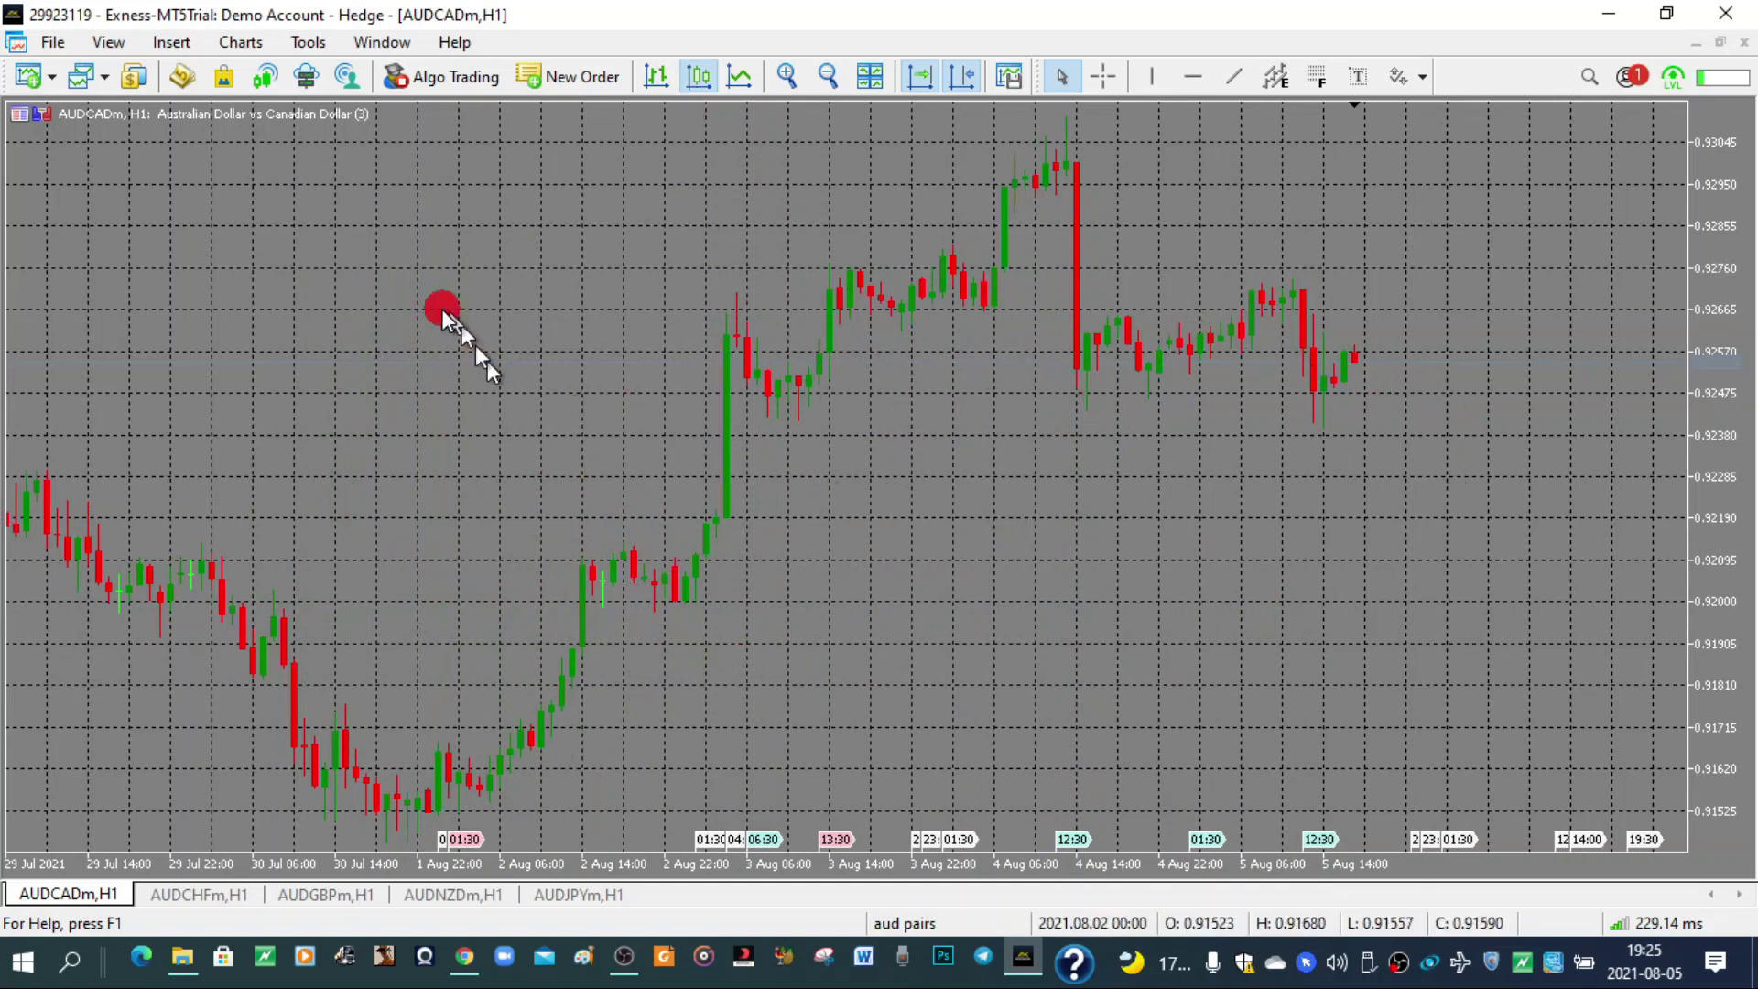
# Step: Try hiding the AUDCADm grid by color: set Grid to None, change it to Gray like the background, and apply
pyautogui.rightClick(476, 233)
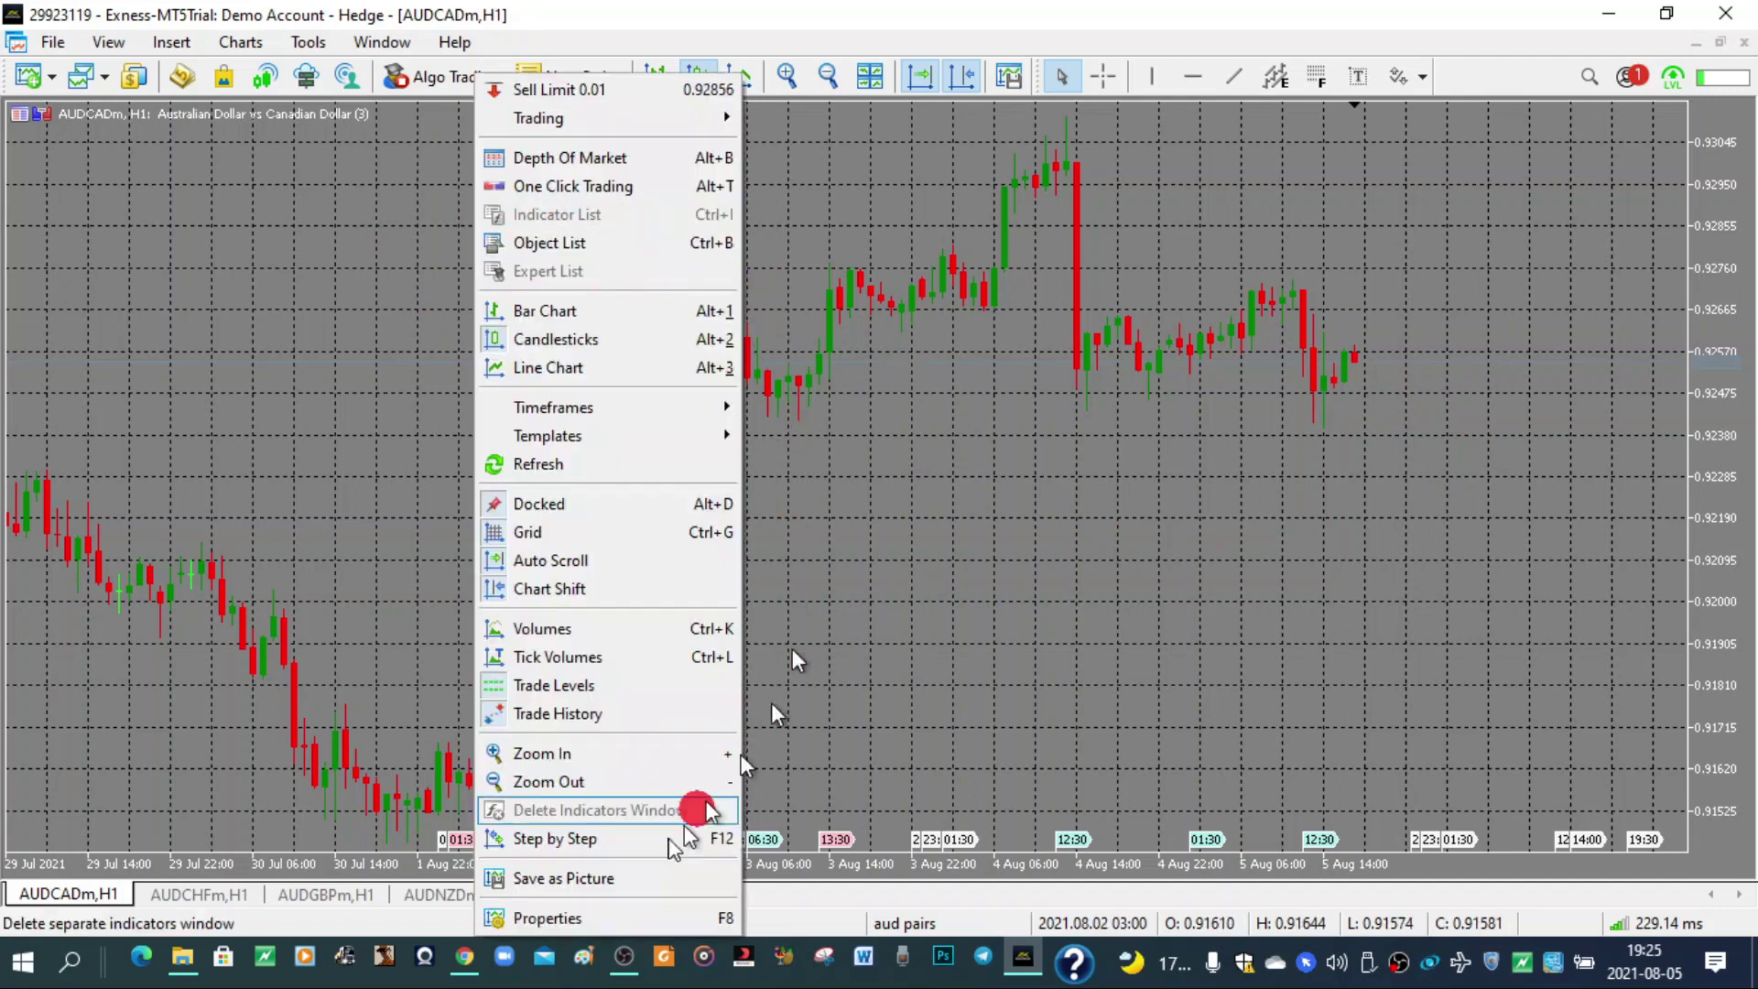
pyautogui.click(601, 916)
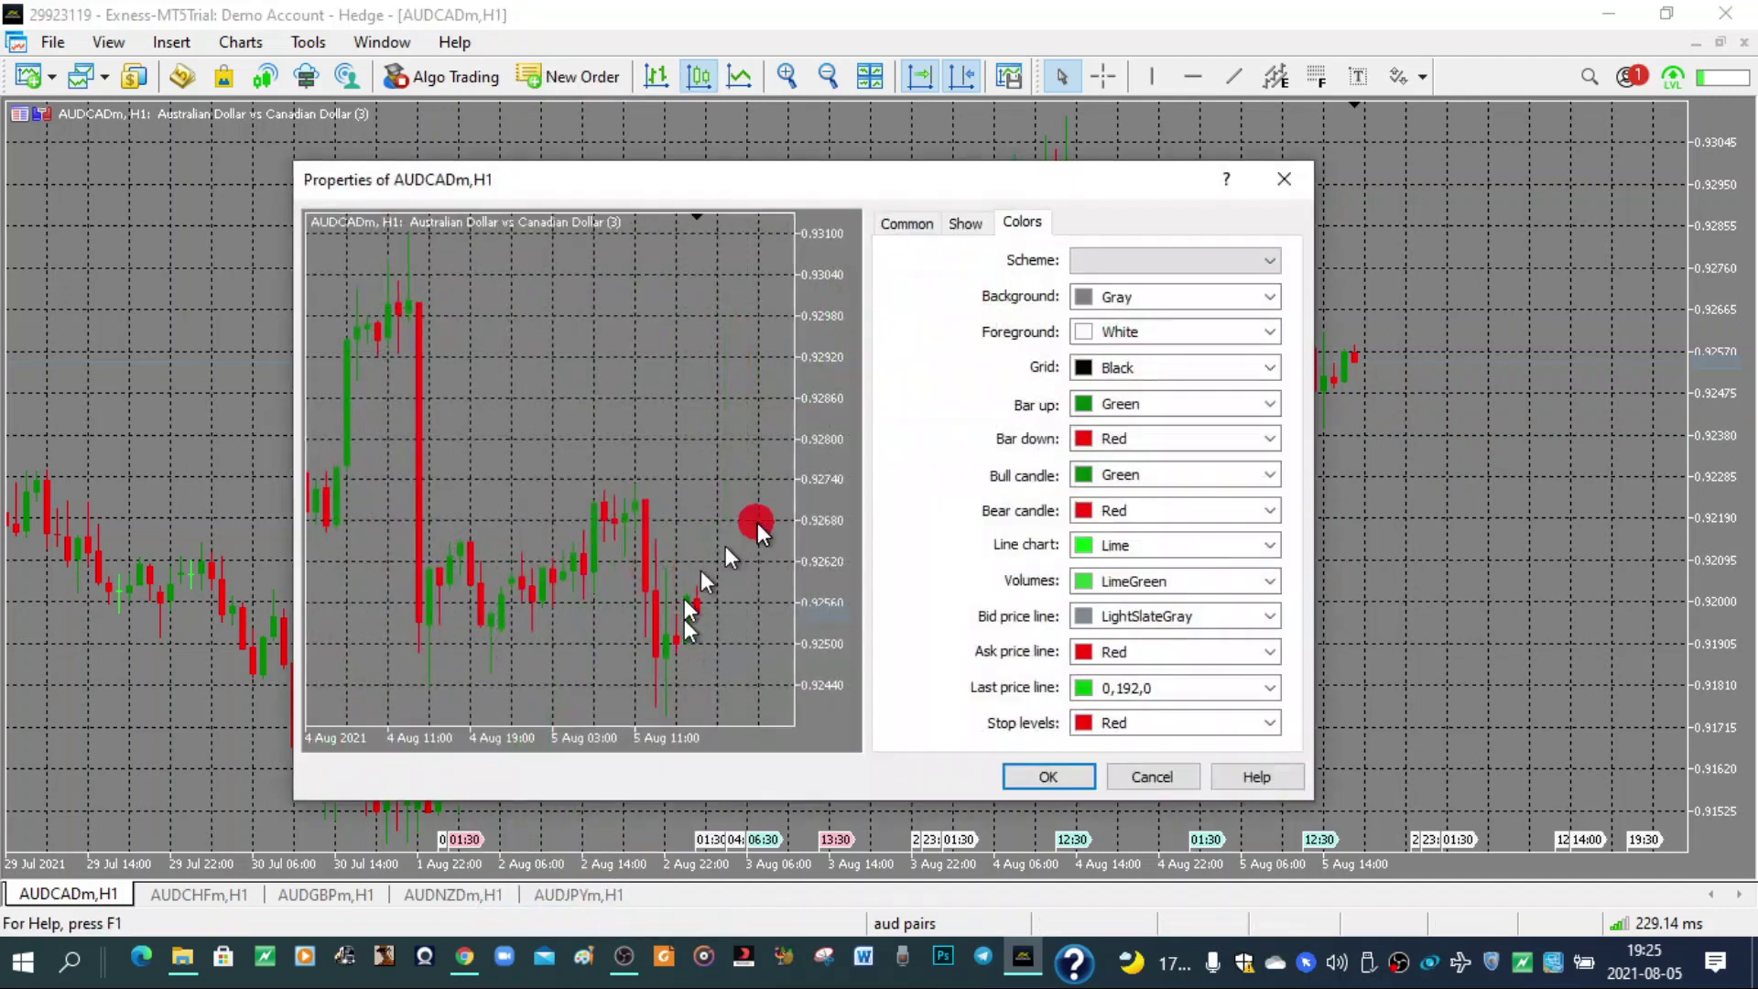
pyautogui.click(1272, 367)
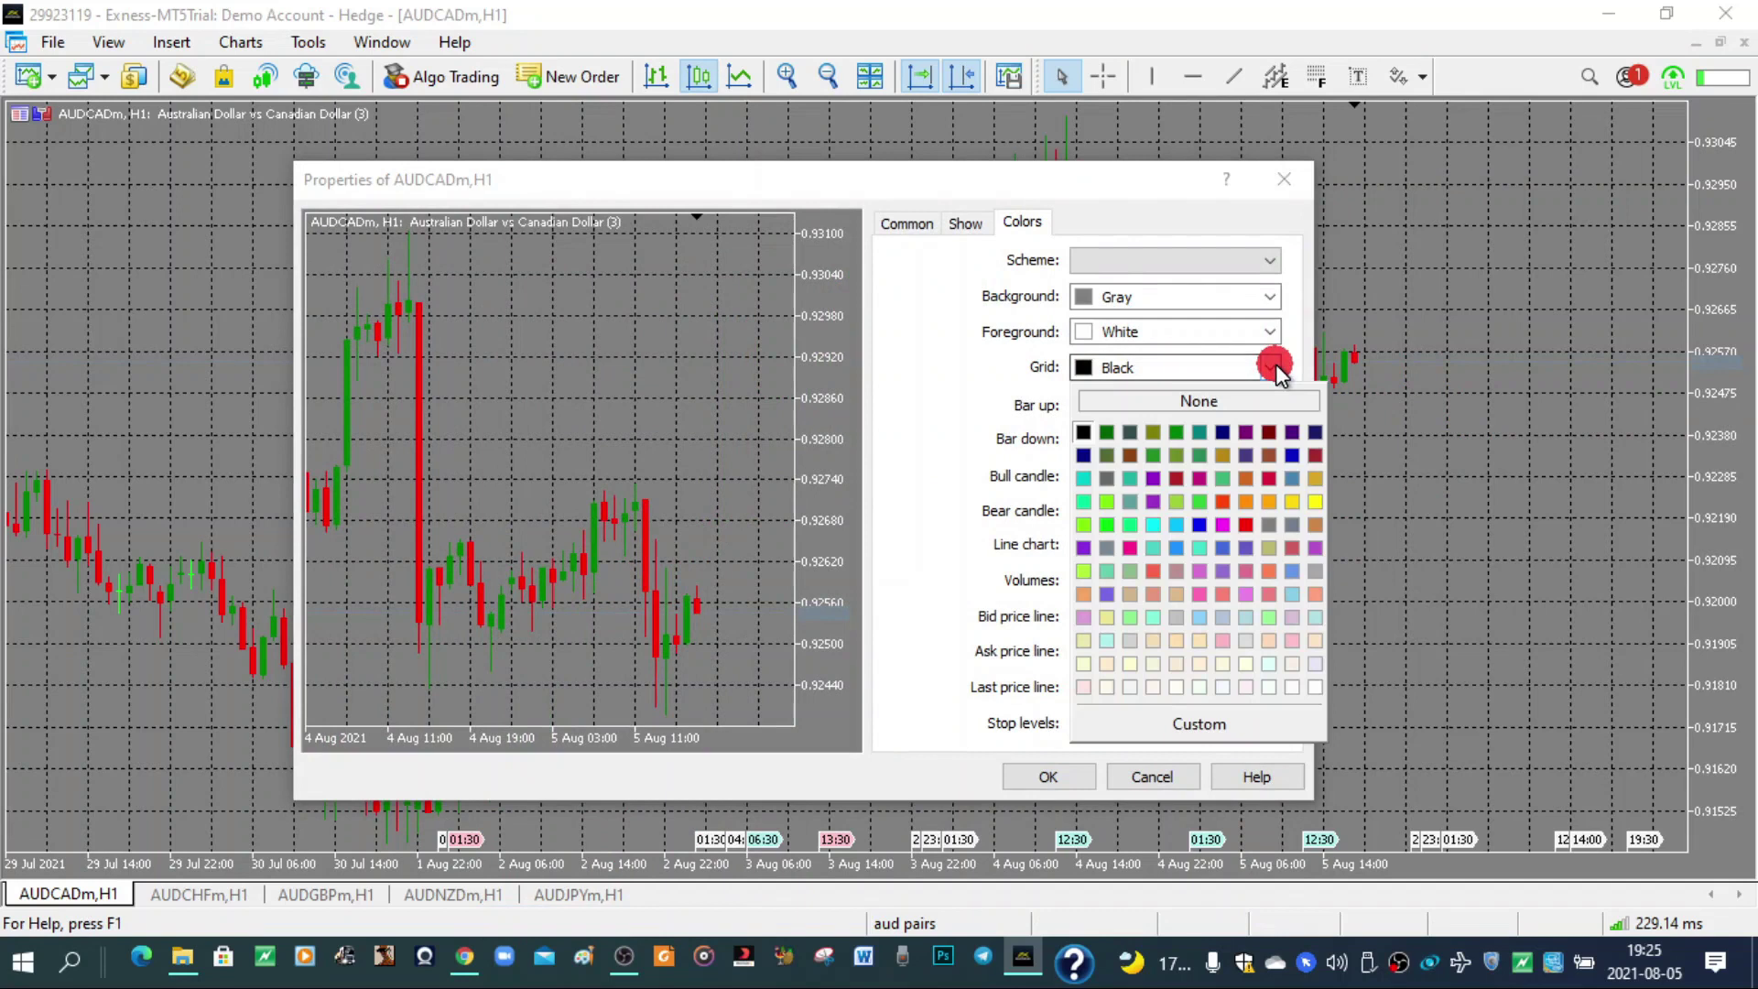
pyautogui.click(1222, 400)
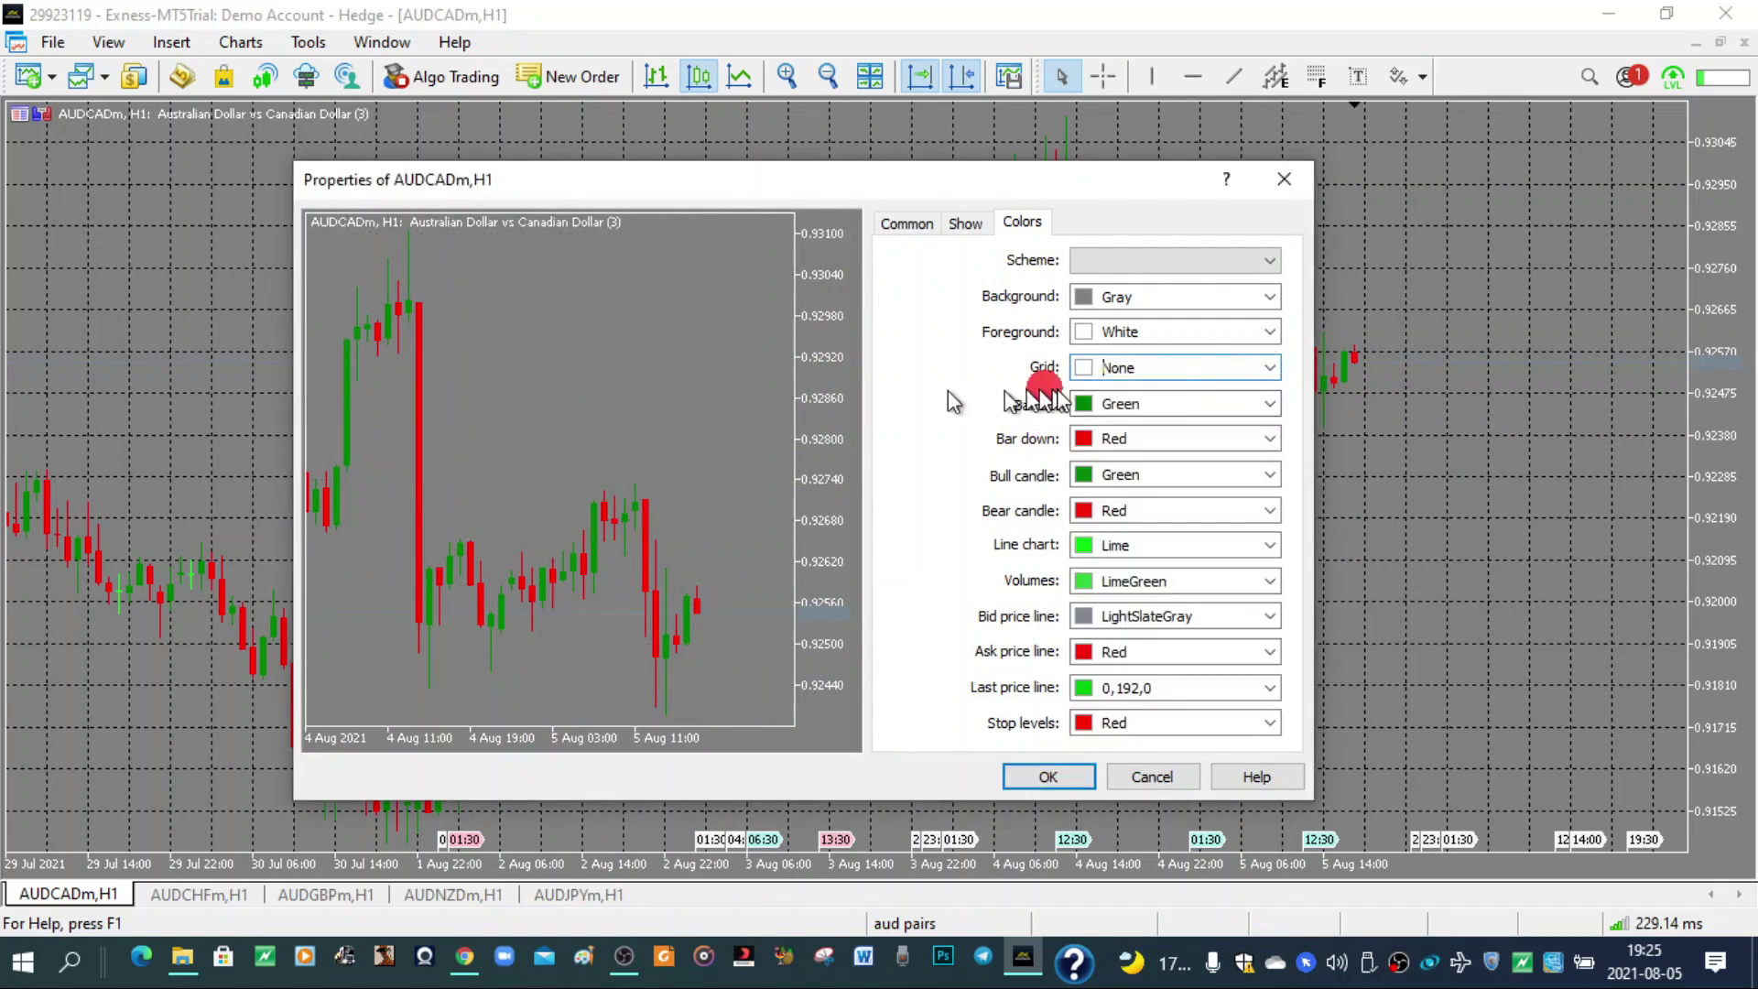
pyautogui.click(1270, 368)
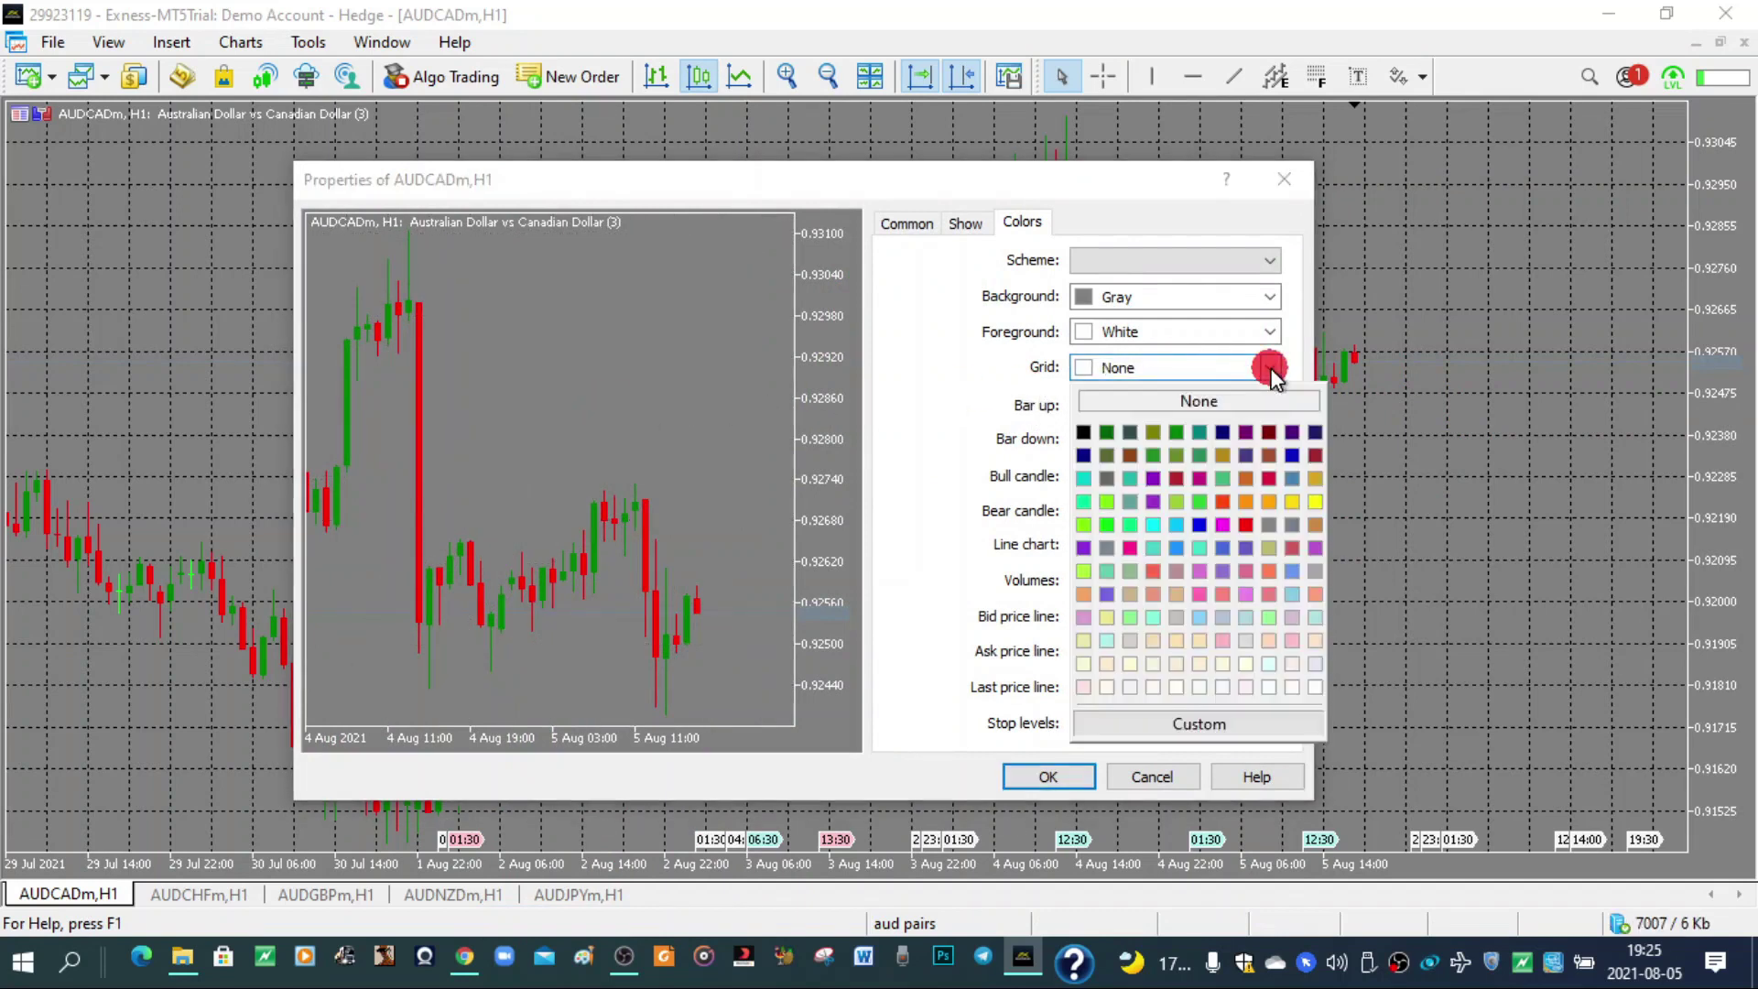
pyautogui.click(1147, 365)
pyautogui.moveTo(1162, 368); pyautogui.dragTo(1064, 370)
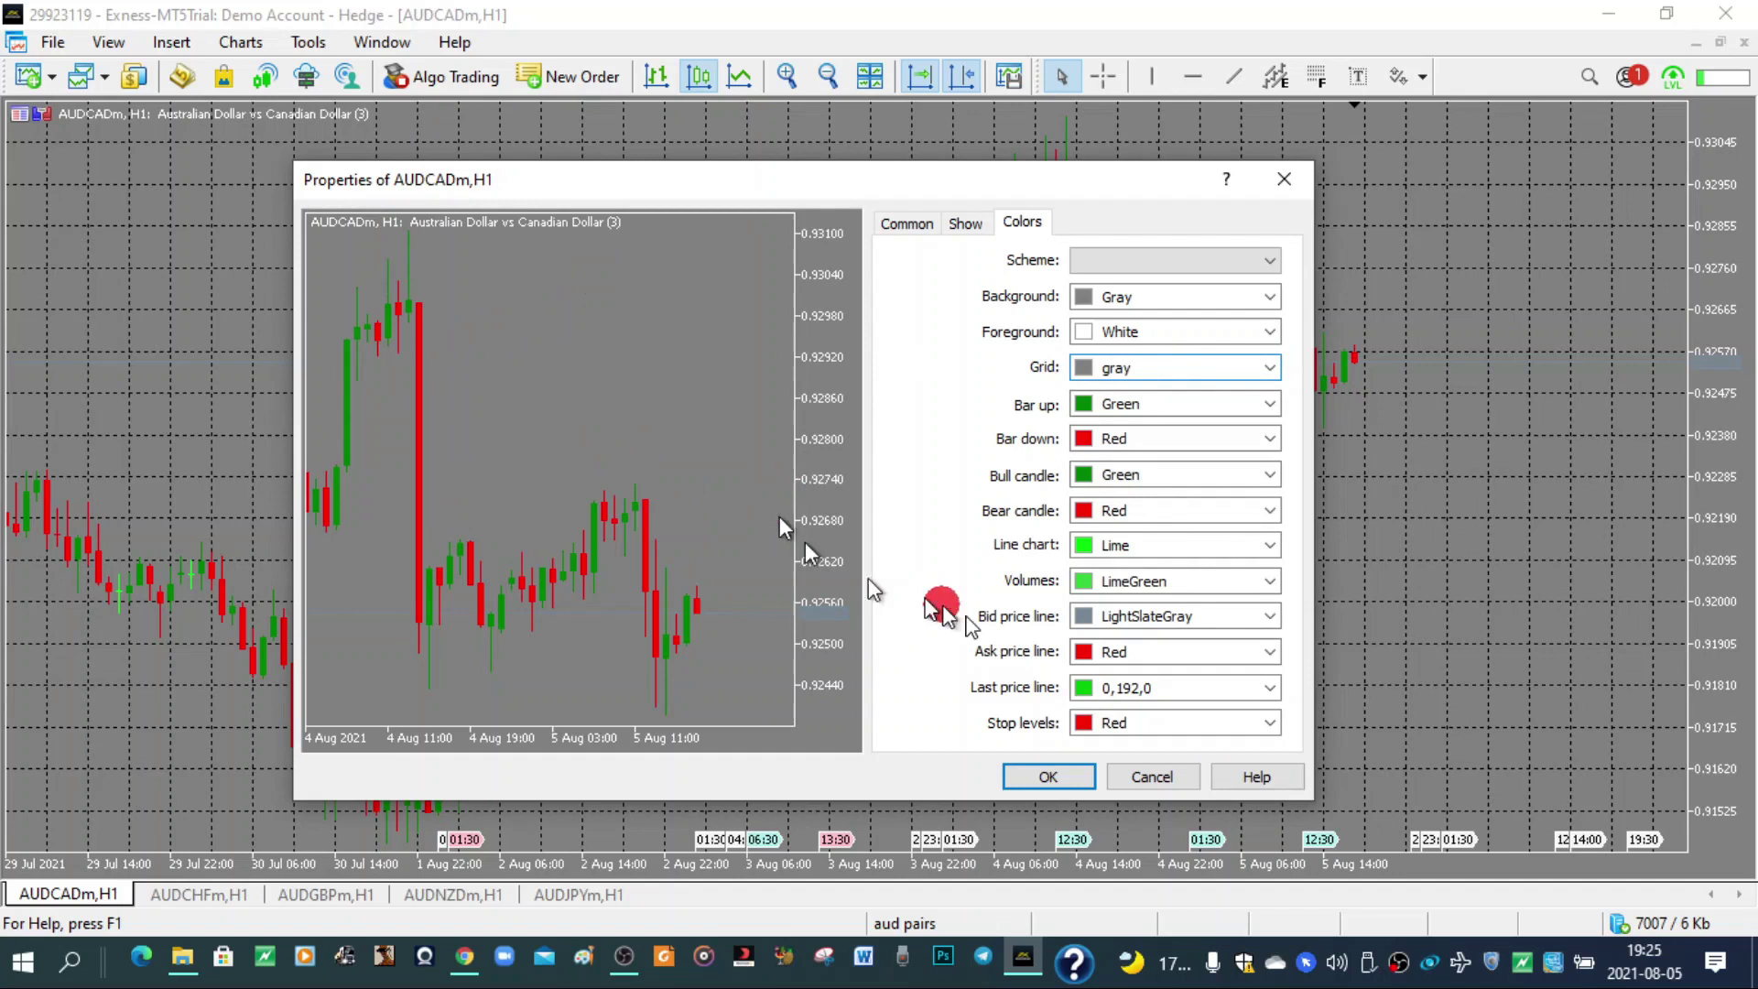
pyautogui.click(1049, 777)
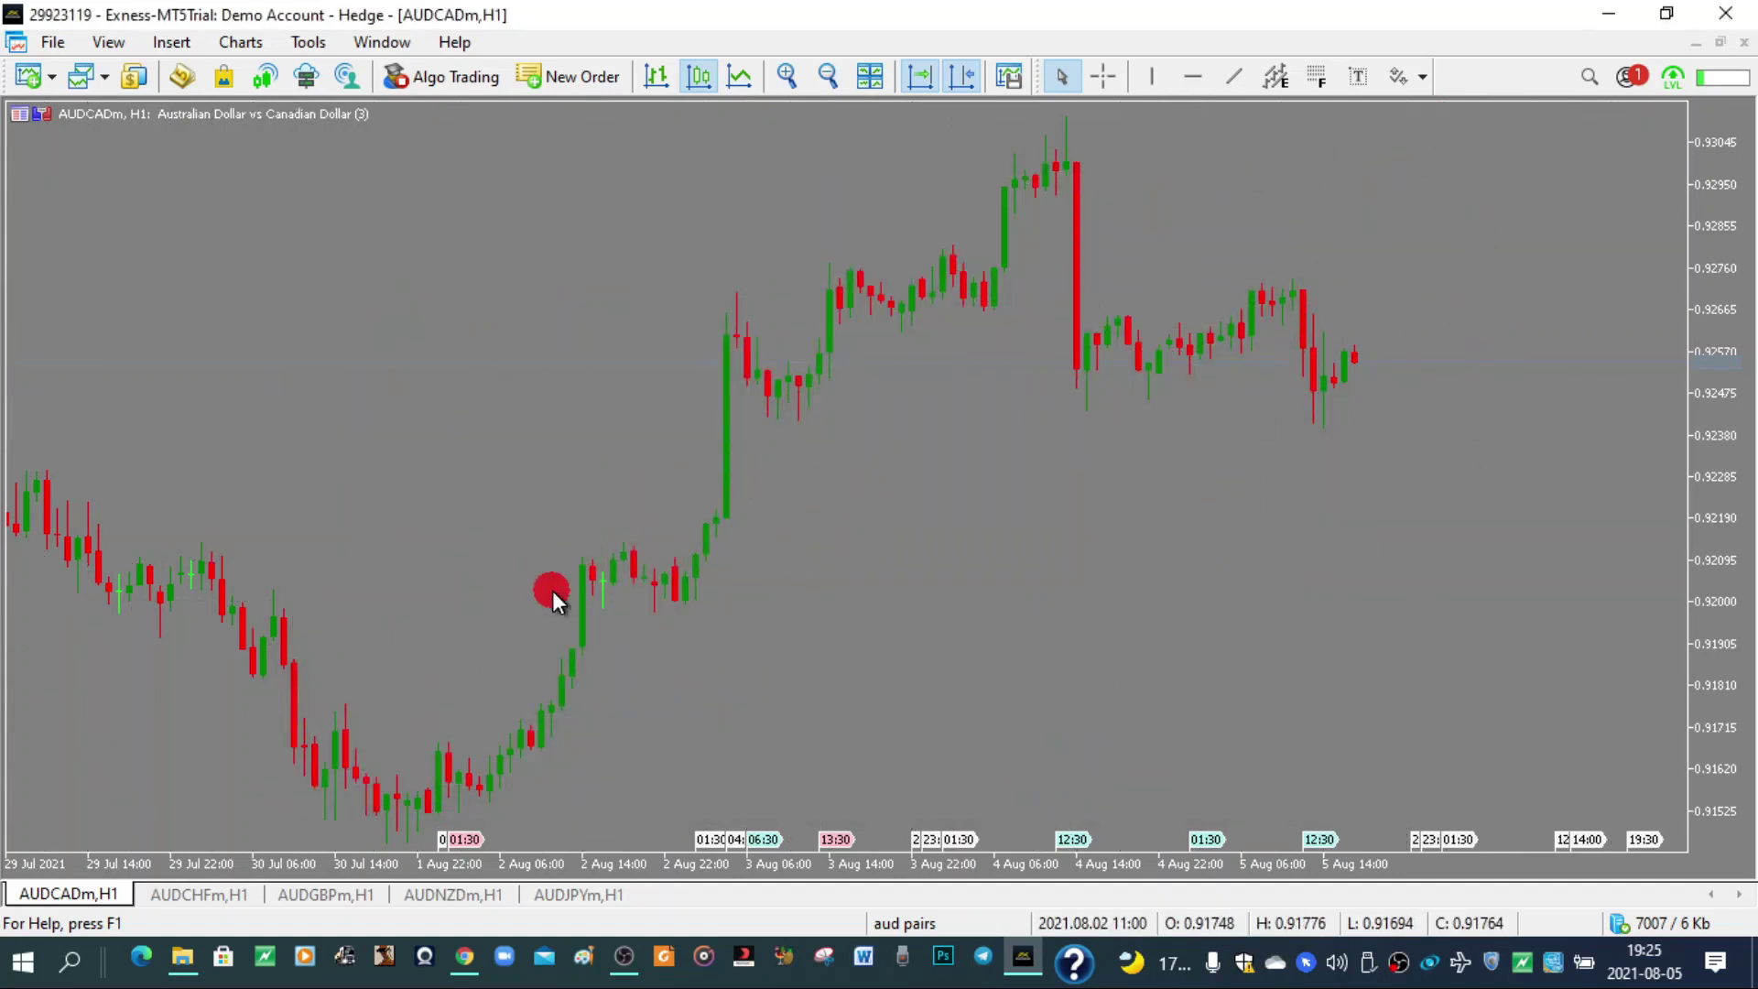
# Step: Set the AUDCADm grid color to Black, turn off the Show grid option, and apply the chart properties
pyautogui.rightClick(641, 326)
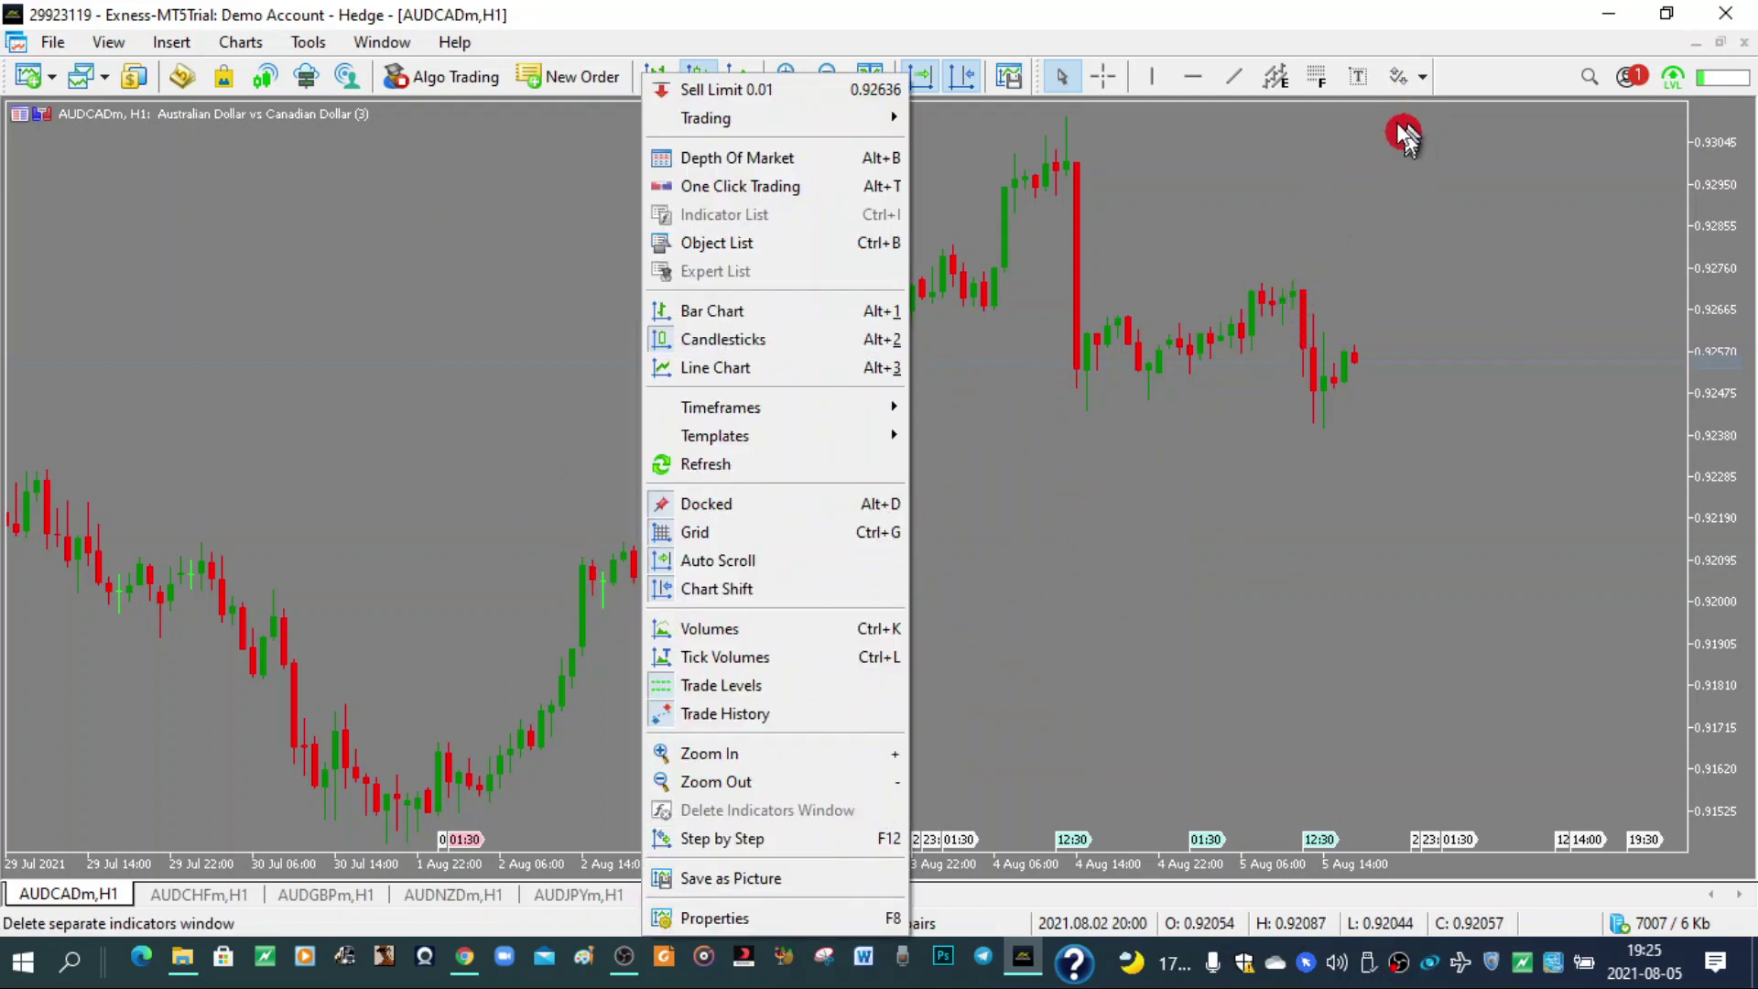
pyautogui.click(718, 918)
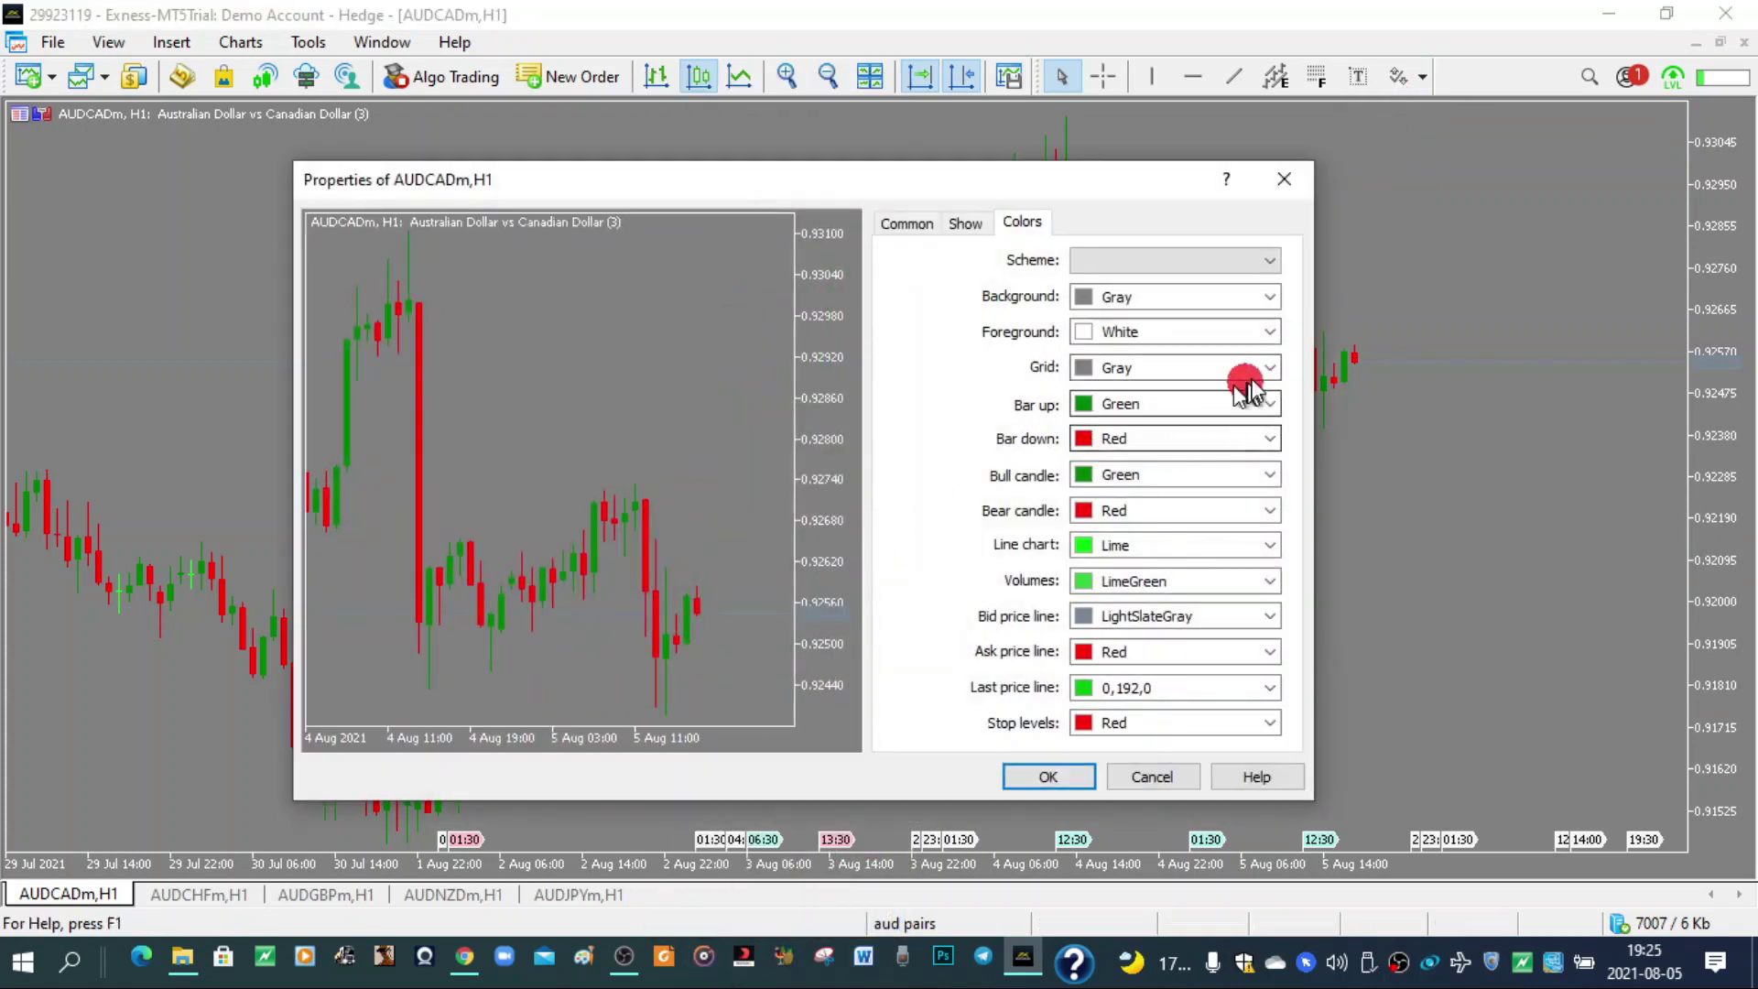
pyautogui.click(1276, 366)
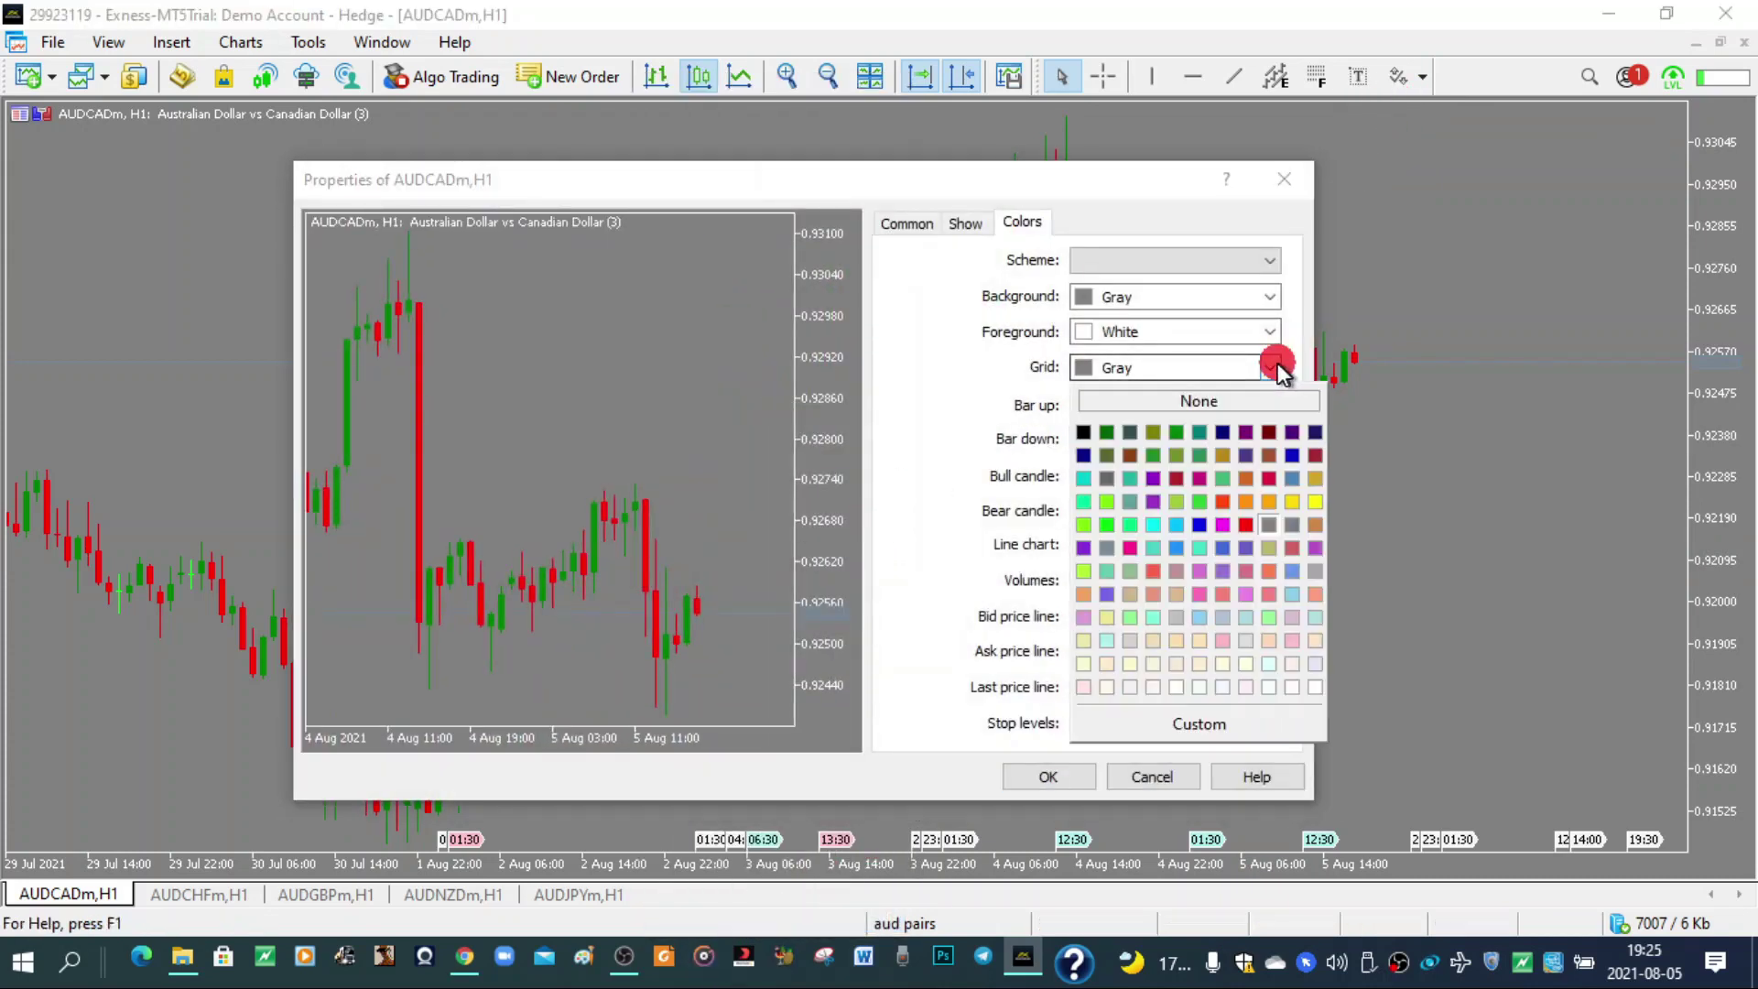
pyautogui.click(1084, 432)
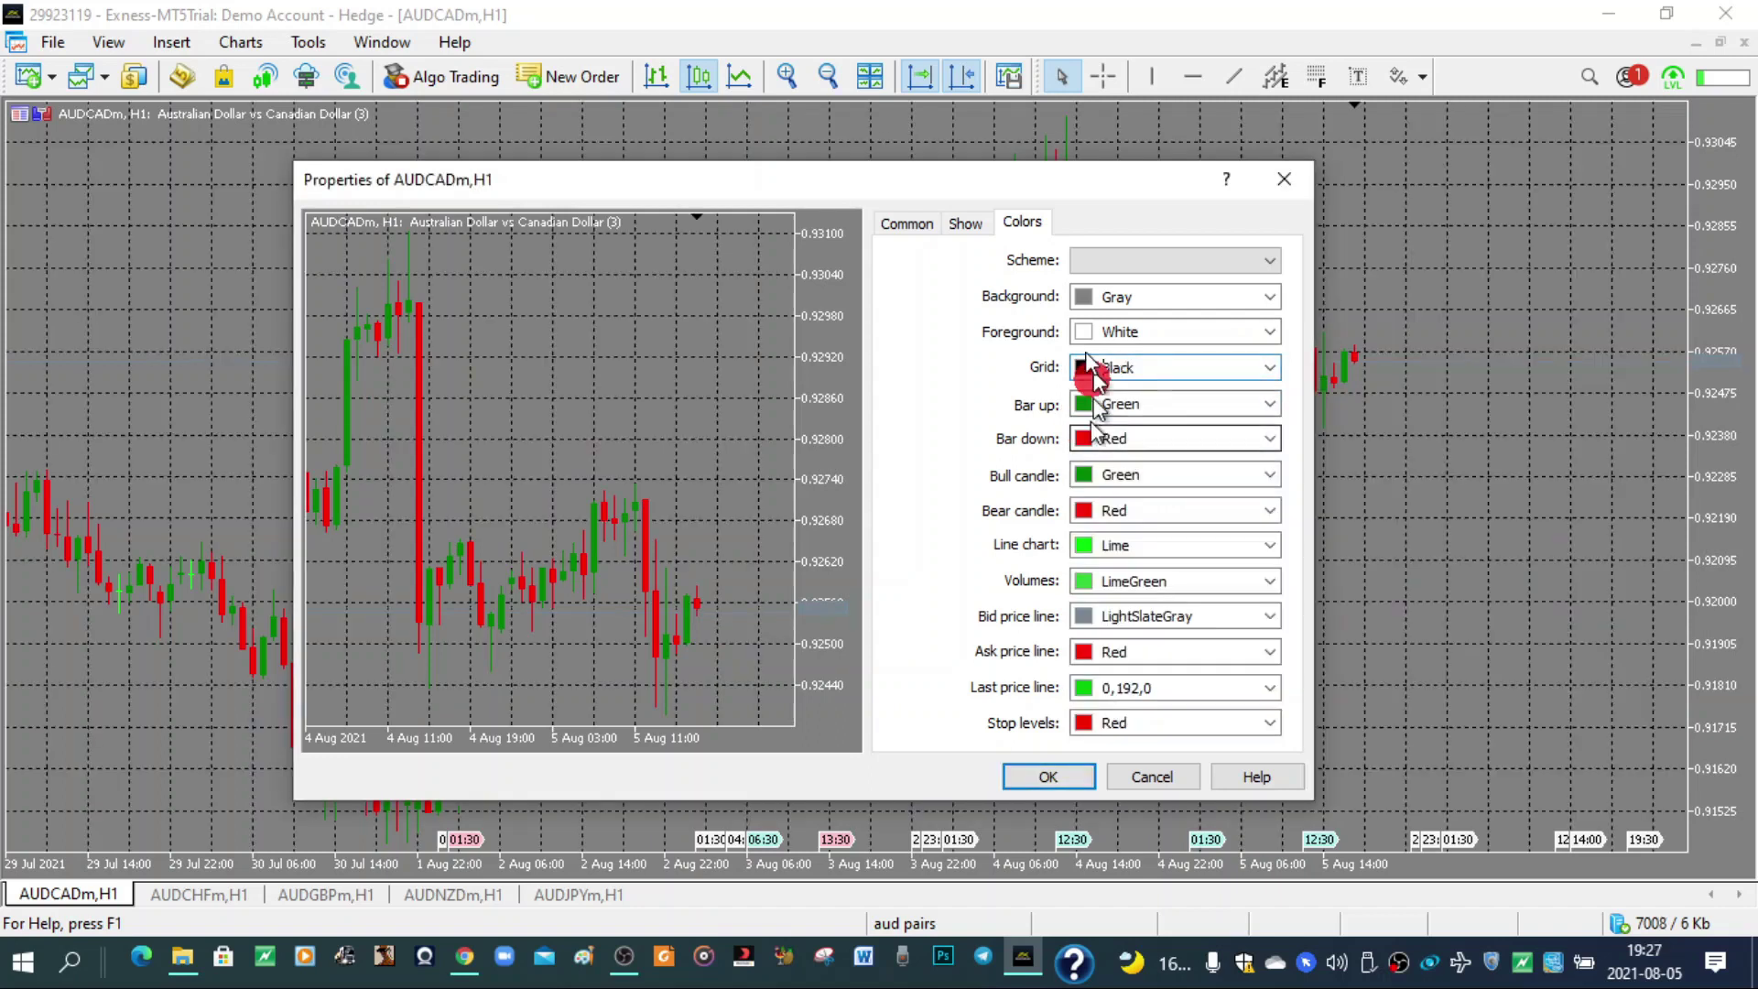
pyautogui.click(963, 225)
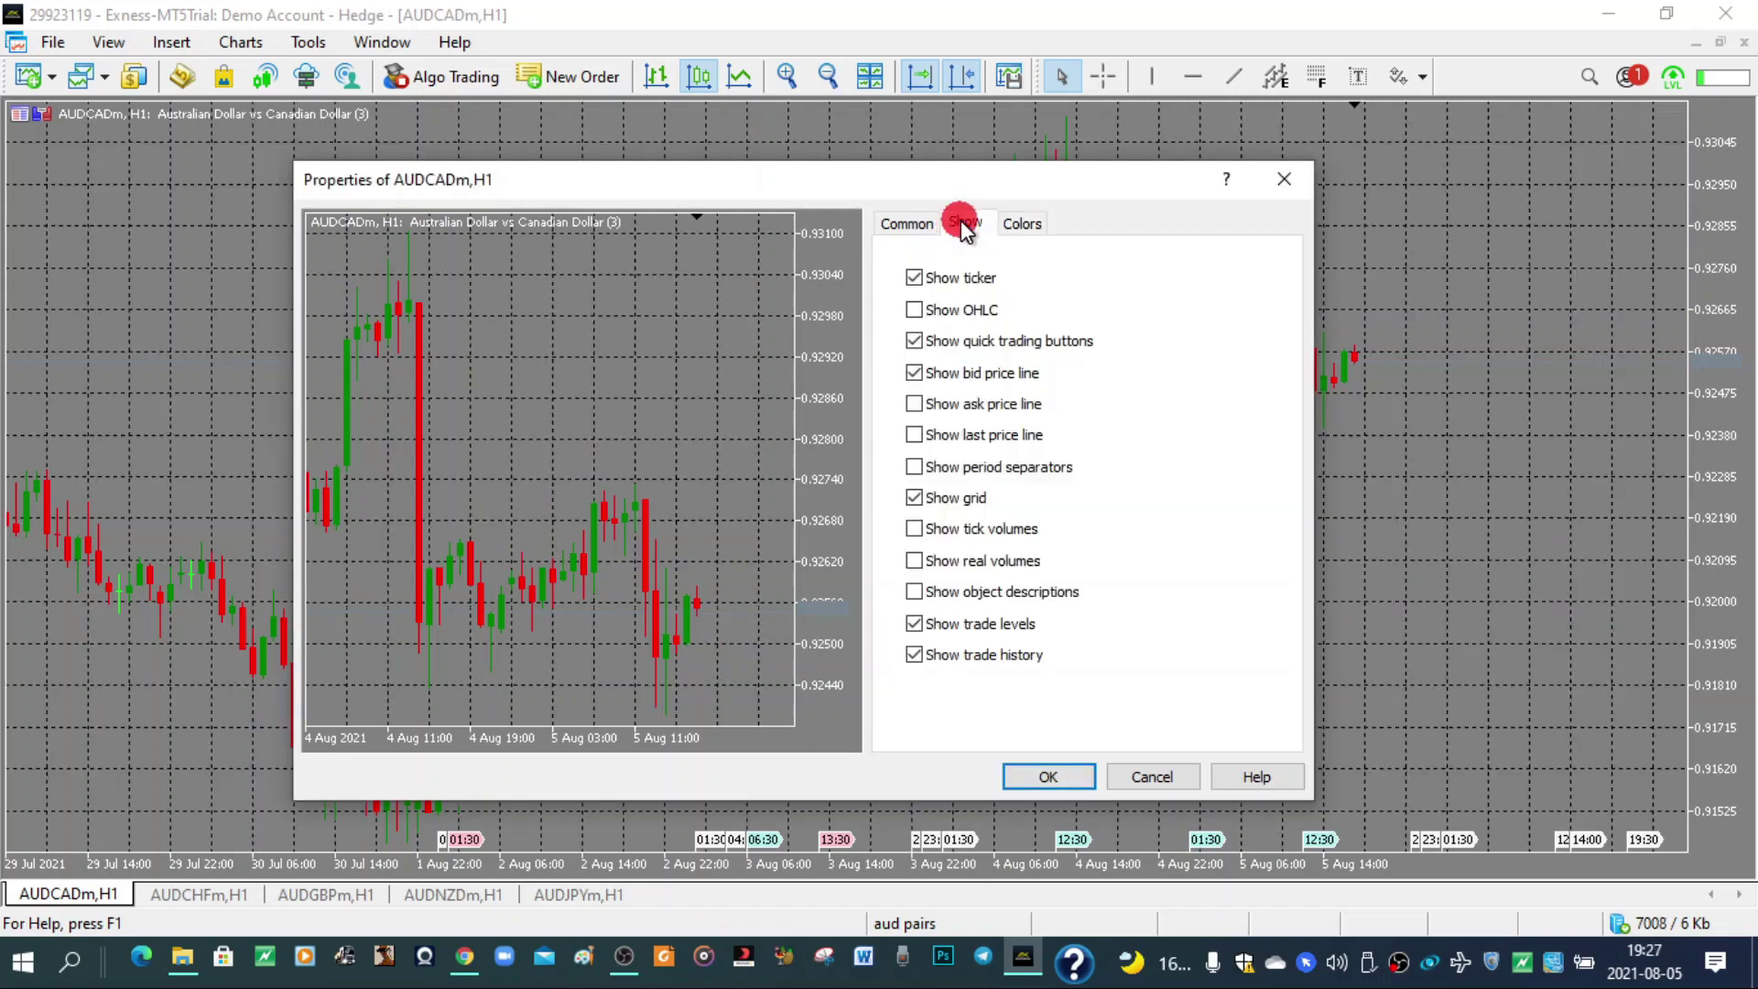
pyautogui.click(928, 494)
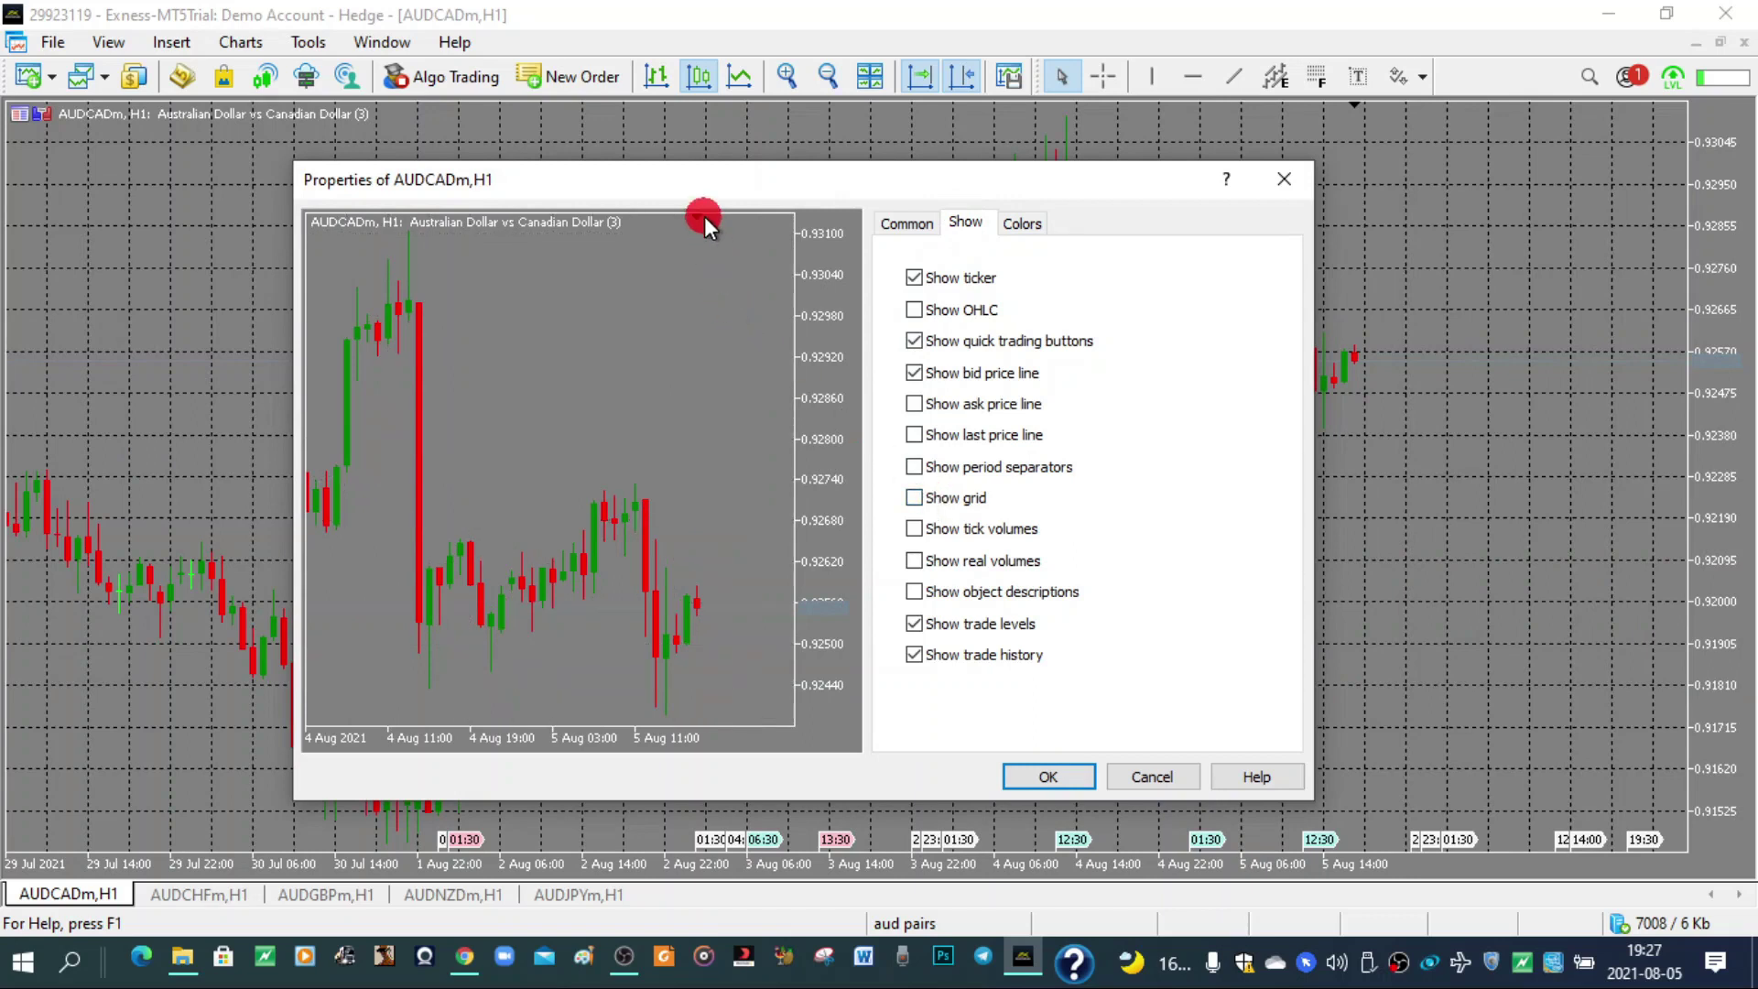
pyautogui.click(1049, 777)
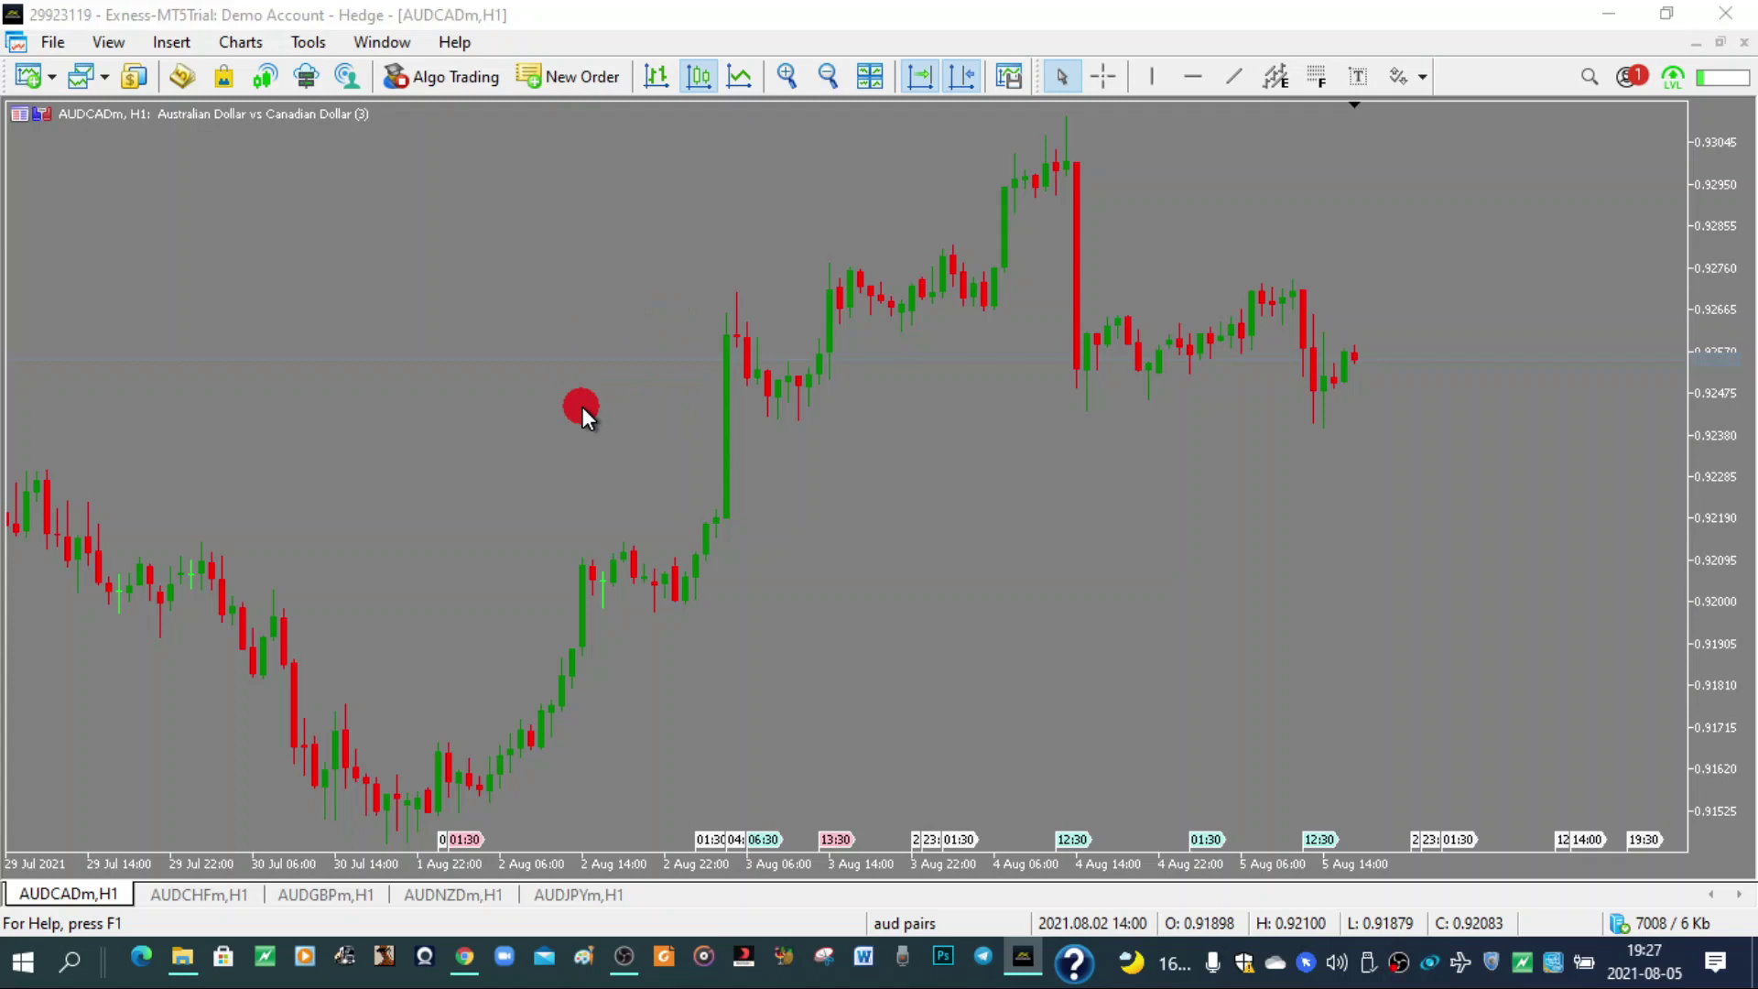
# Step: Turn on the ask price line for the AUDCADm chart, keep the bid price line enabled, and apply
pyautogui.press('F8')
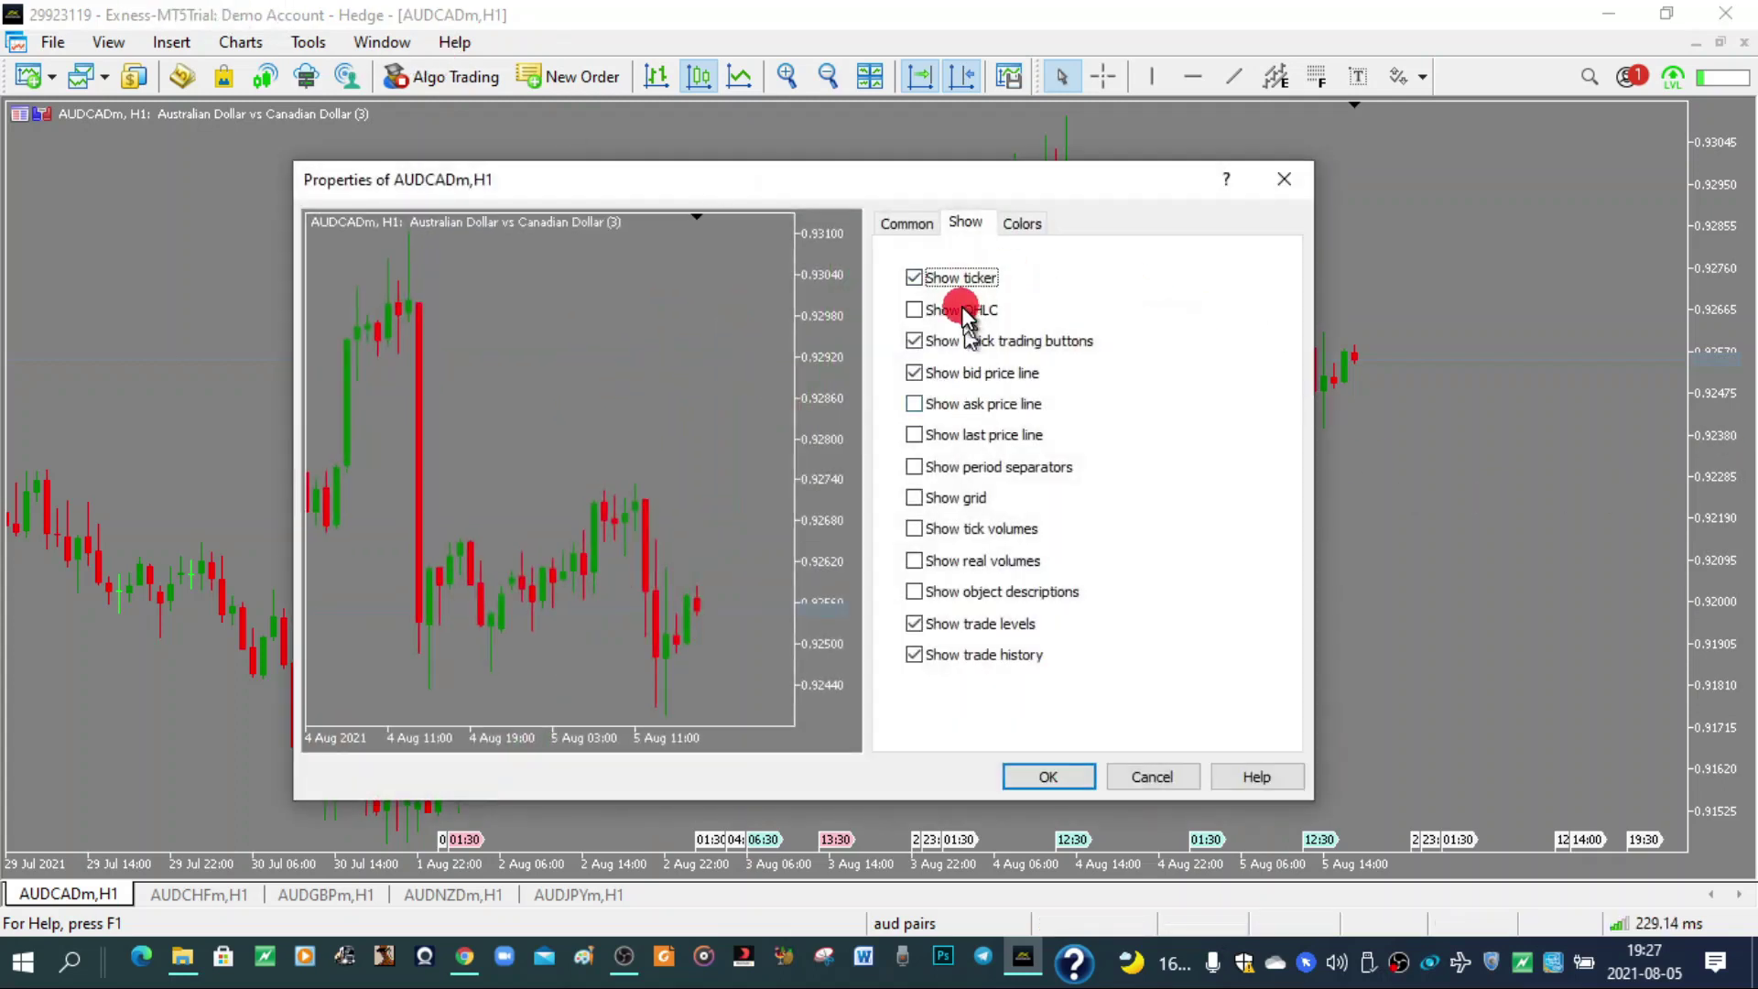
pyautogui.click(916, 374)
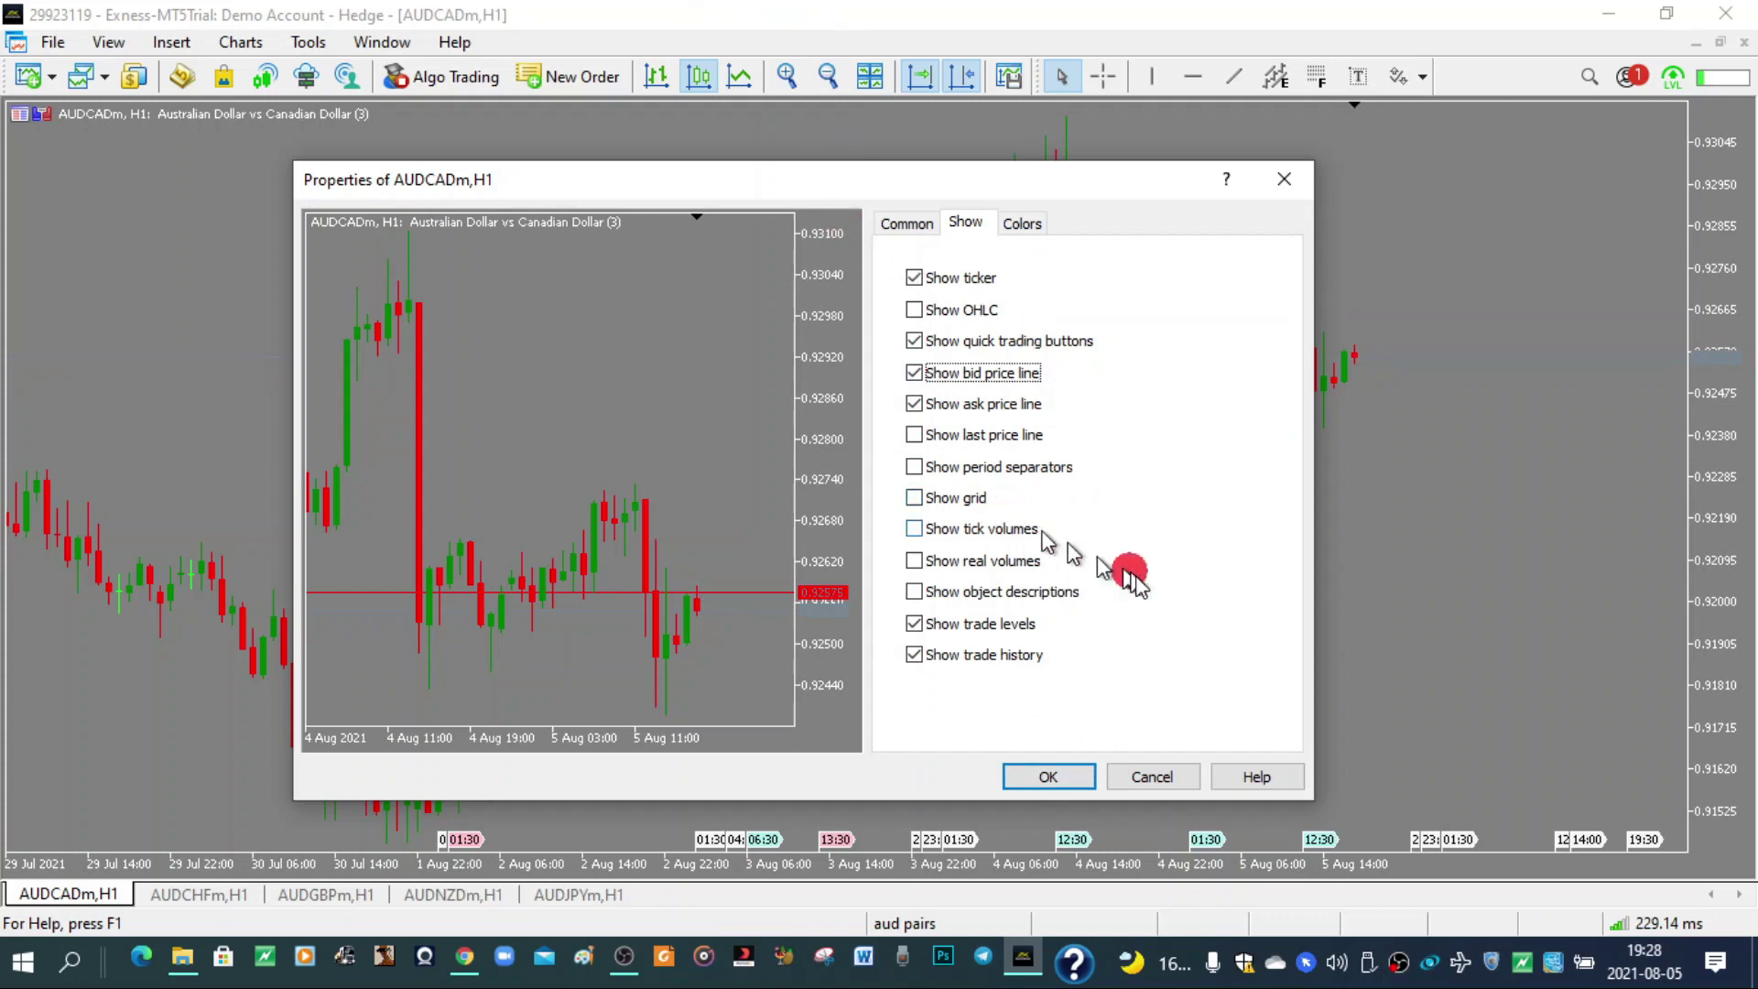
pyautogui.click(1045, 781)
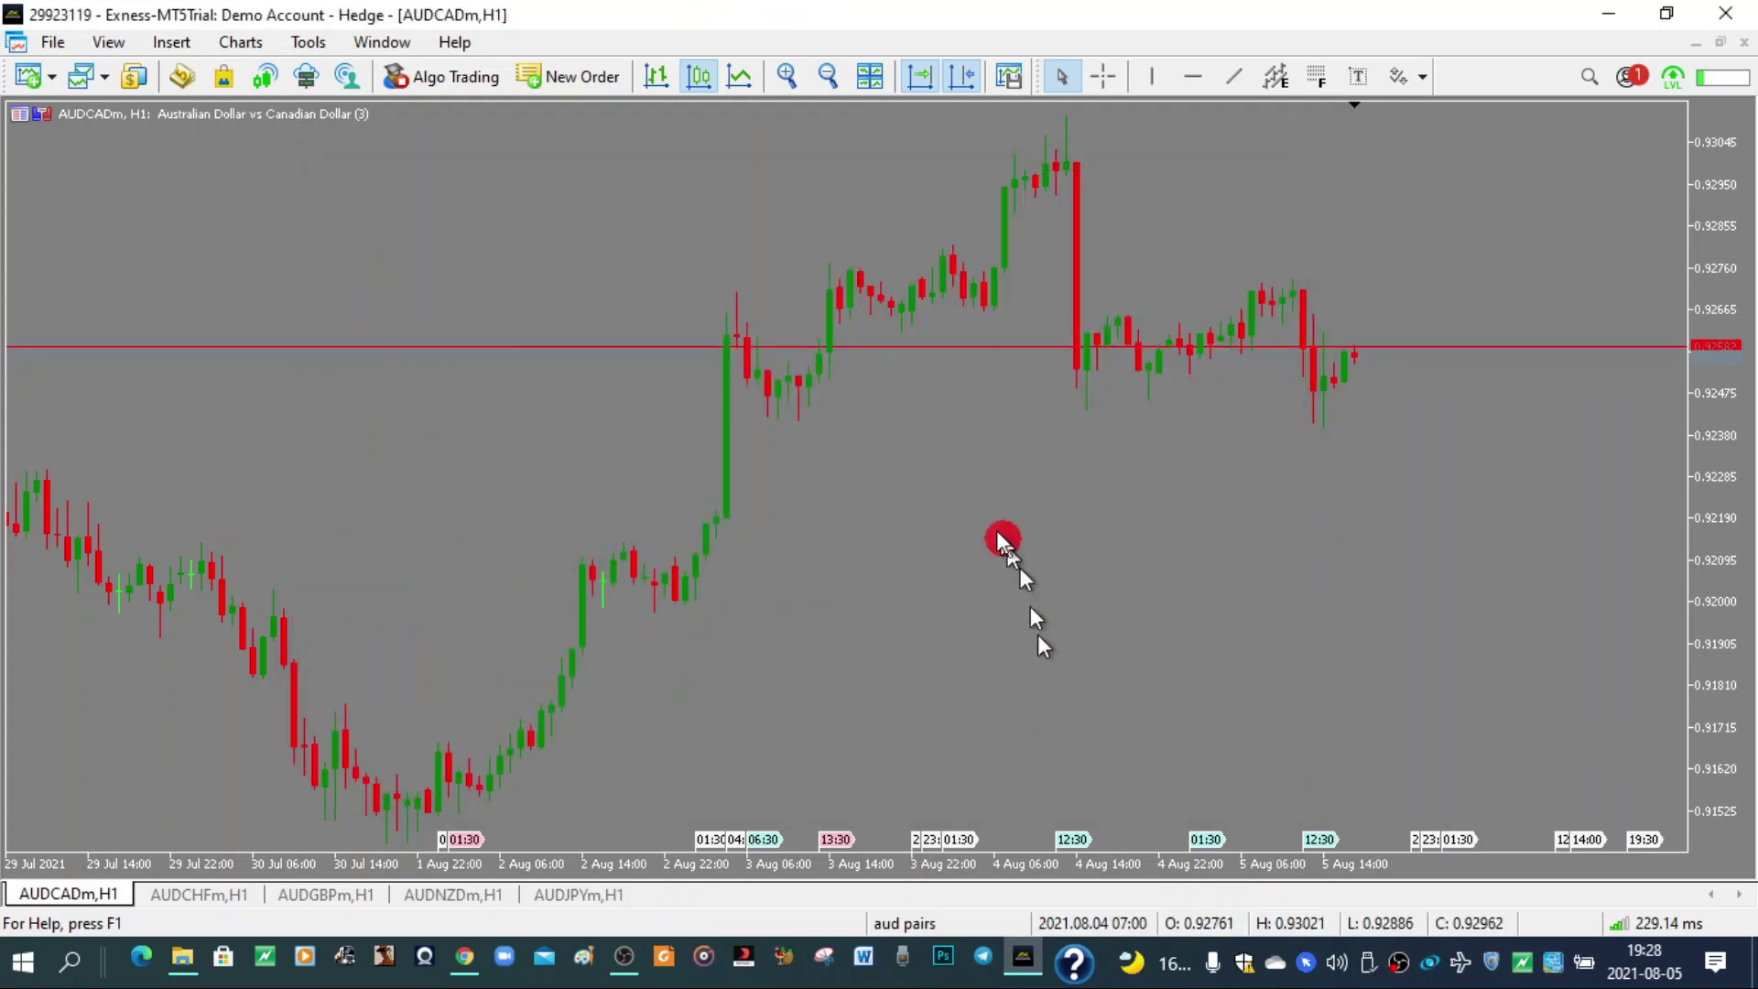
# Step: Set the AUDCADm chart's Bid price line color to Yellow and its Ask price line color to DarkBlue, and apply
pyautogui.rightClick(492, 312)
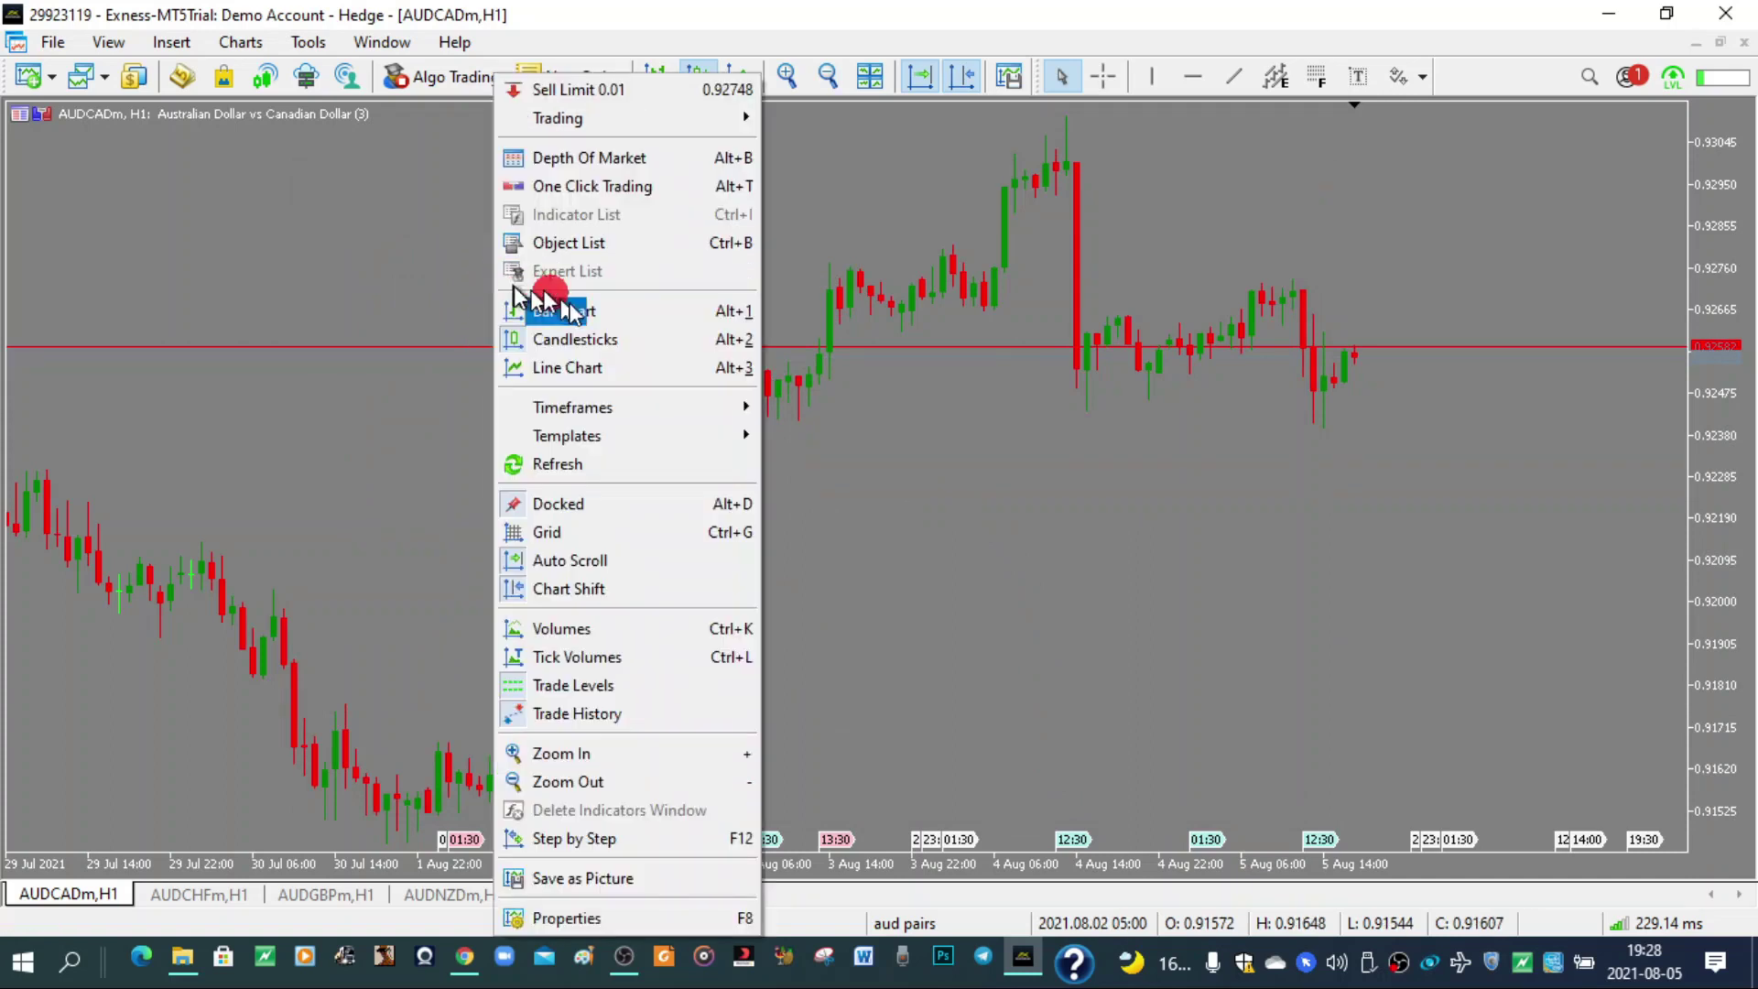
pyautogui.click(673, 912)
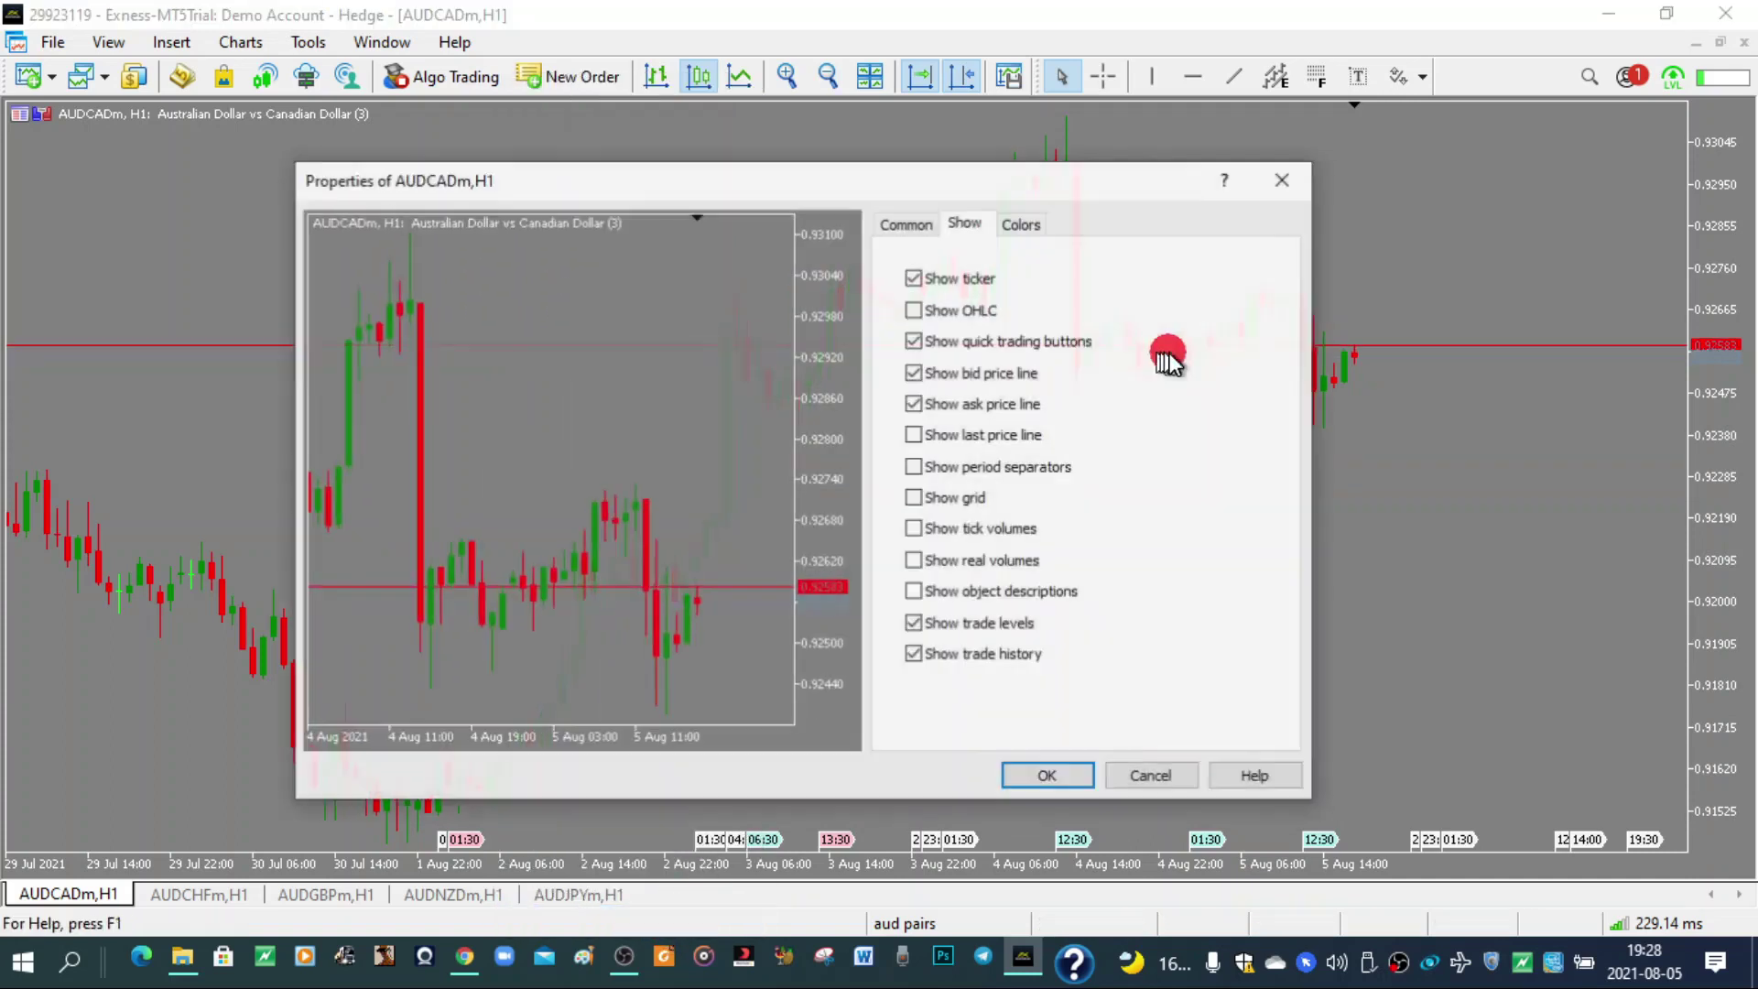
pyautogui.click(1021, 220)
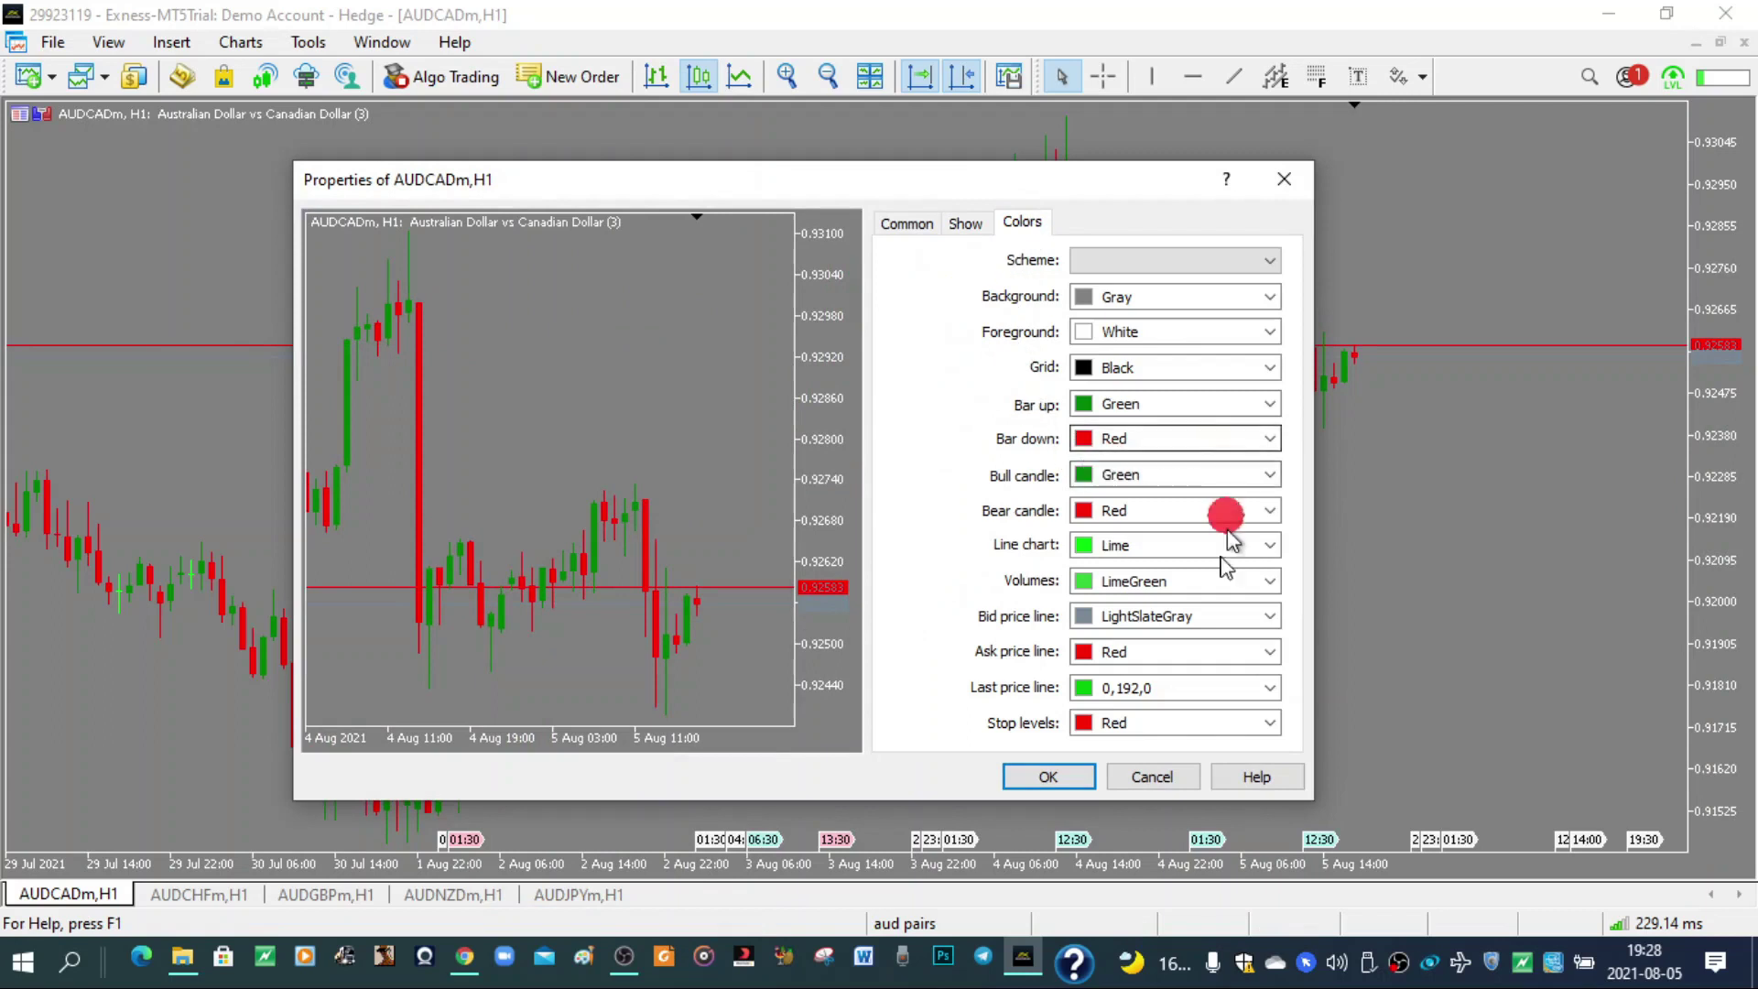
pyautogui.click(1269, 615)
pyautogui.click(1319, 367)
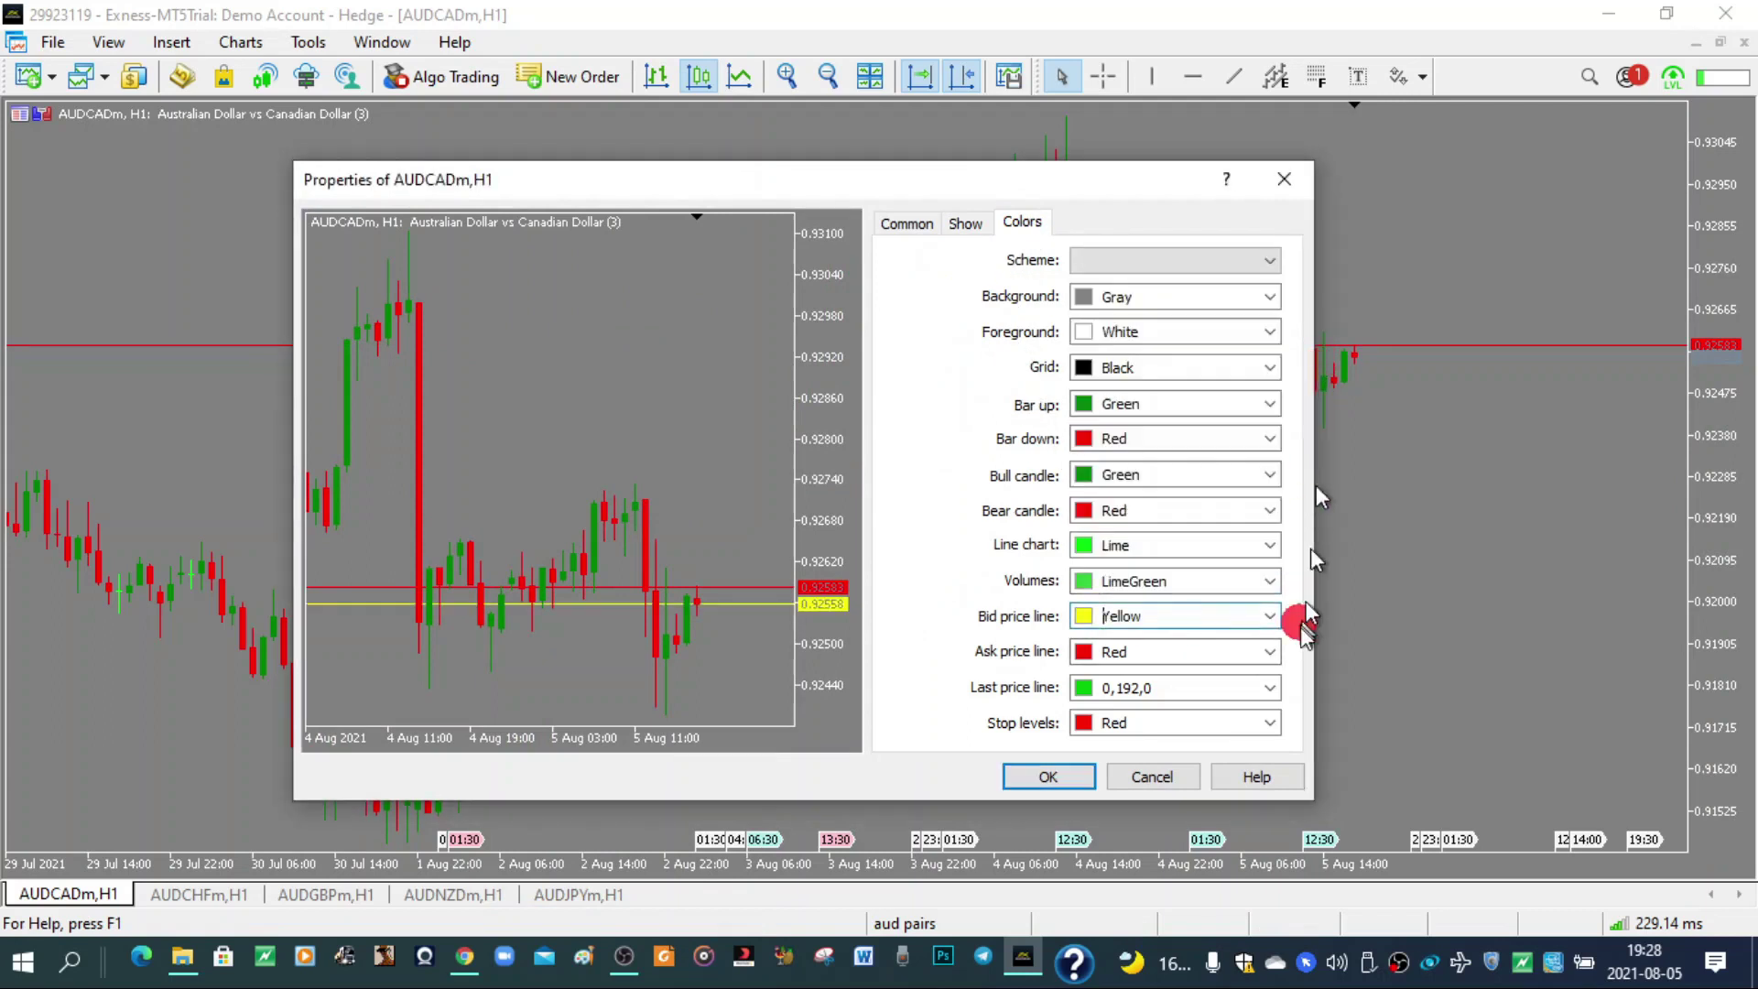
pyautogui.click(1271, 652)
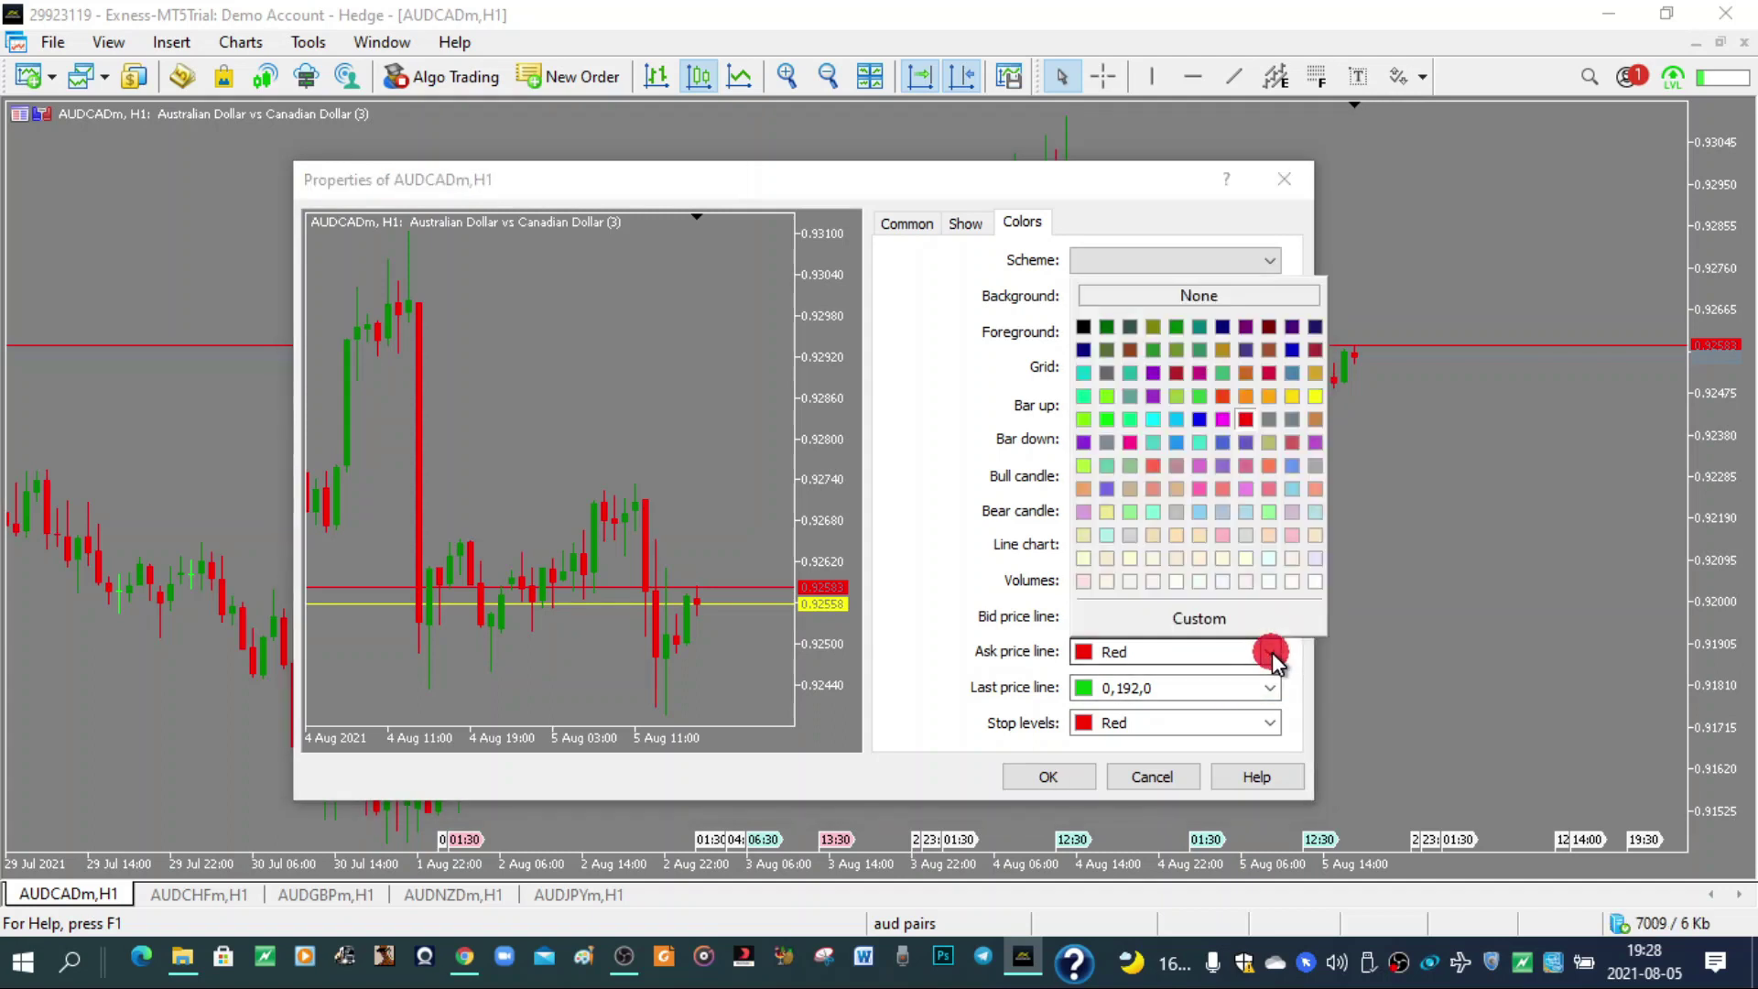
pyautogui.click(1082, 347)
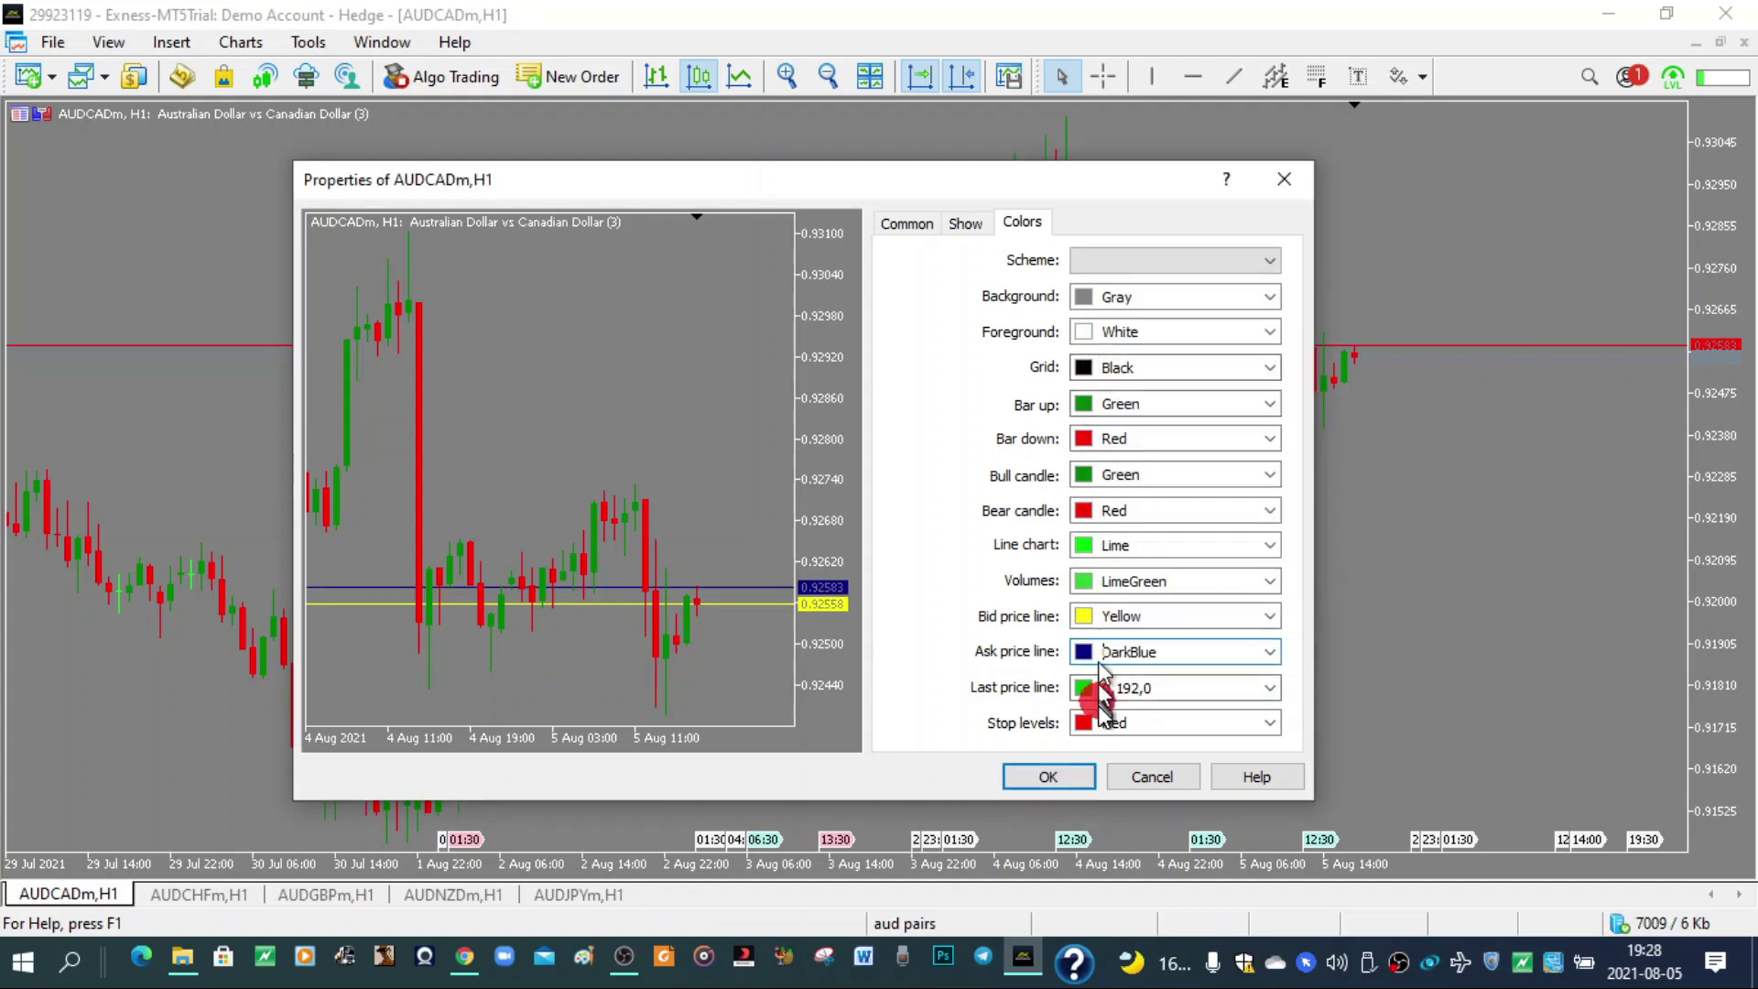
pyautogui.click(1090, 774)
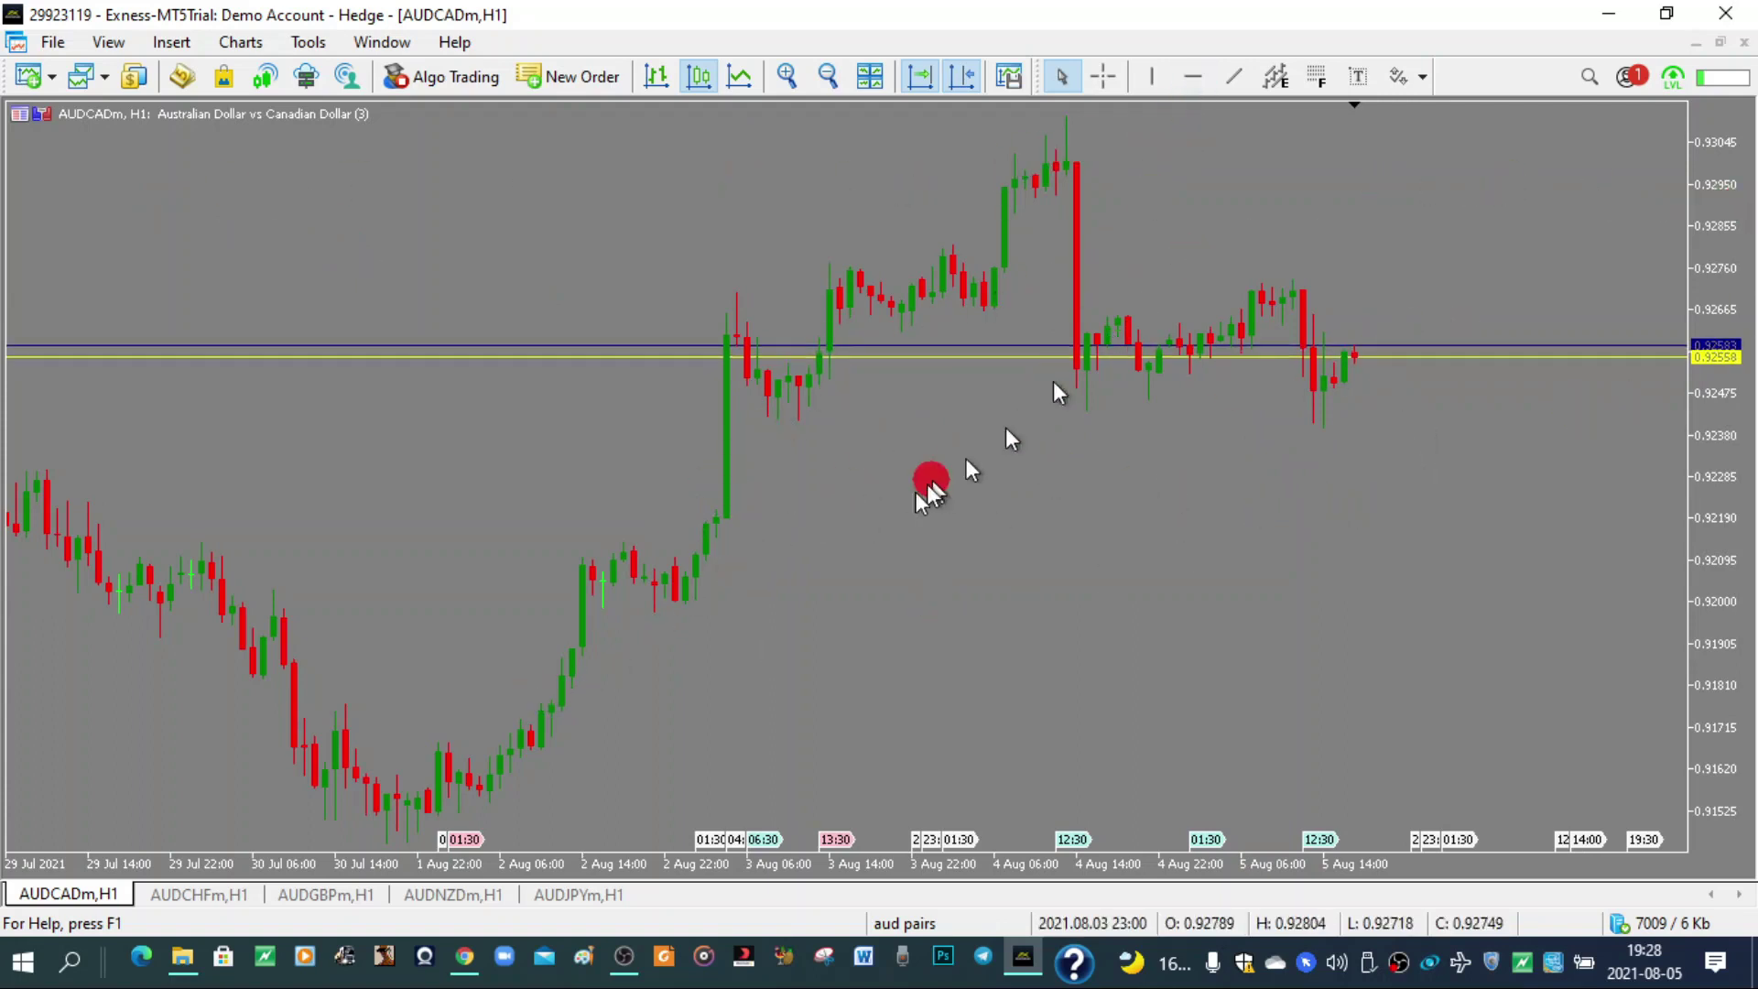
# Step: Draw a descending trendline across the AUDCADm chart from about 0.9284 to about 0.9234 and set its thickness to the second-thinnest option
pyautogui.click(1238, 76)
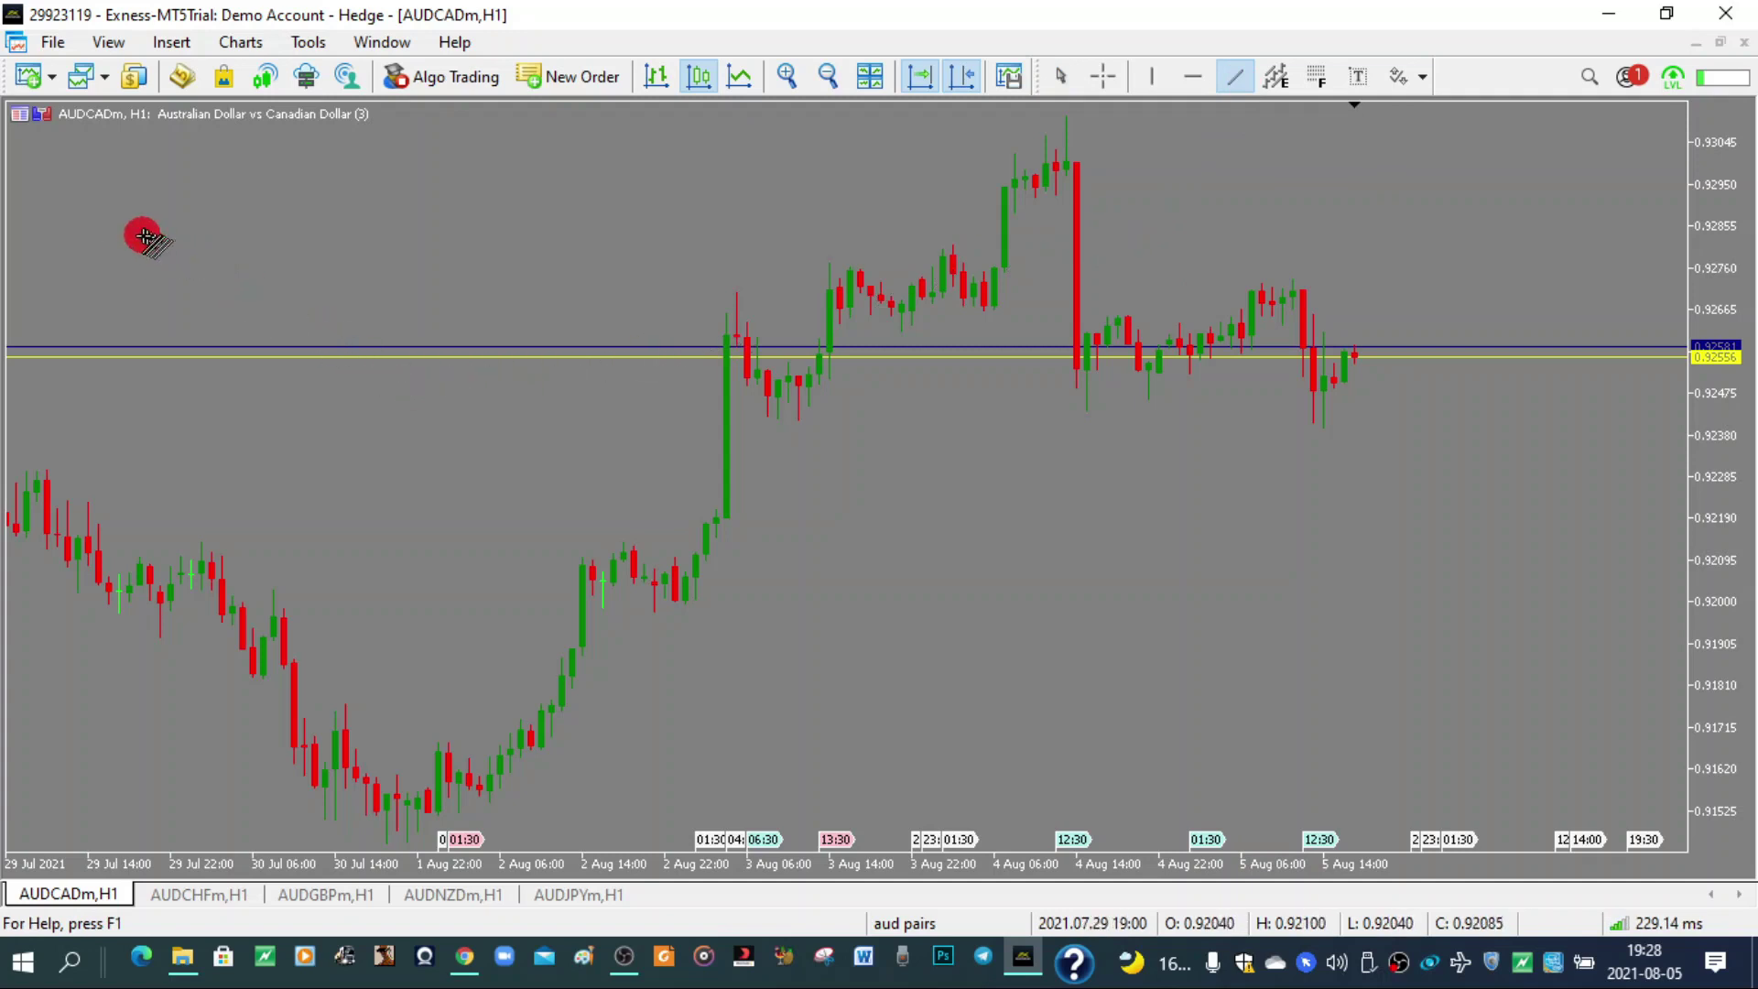
pyautogui.moveTo(132, 231)
pyautogui.mouseDown()
pyautogui.moveTo(1436, 412)
pyautogui.moveTo(1518, 440)
pyautogui.moveTo(1428, 448)
pyautogui.moveTo(1448, 452)
pyautogui.mouseUp()
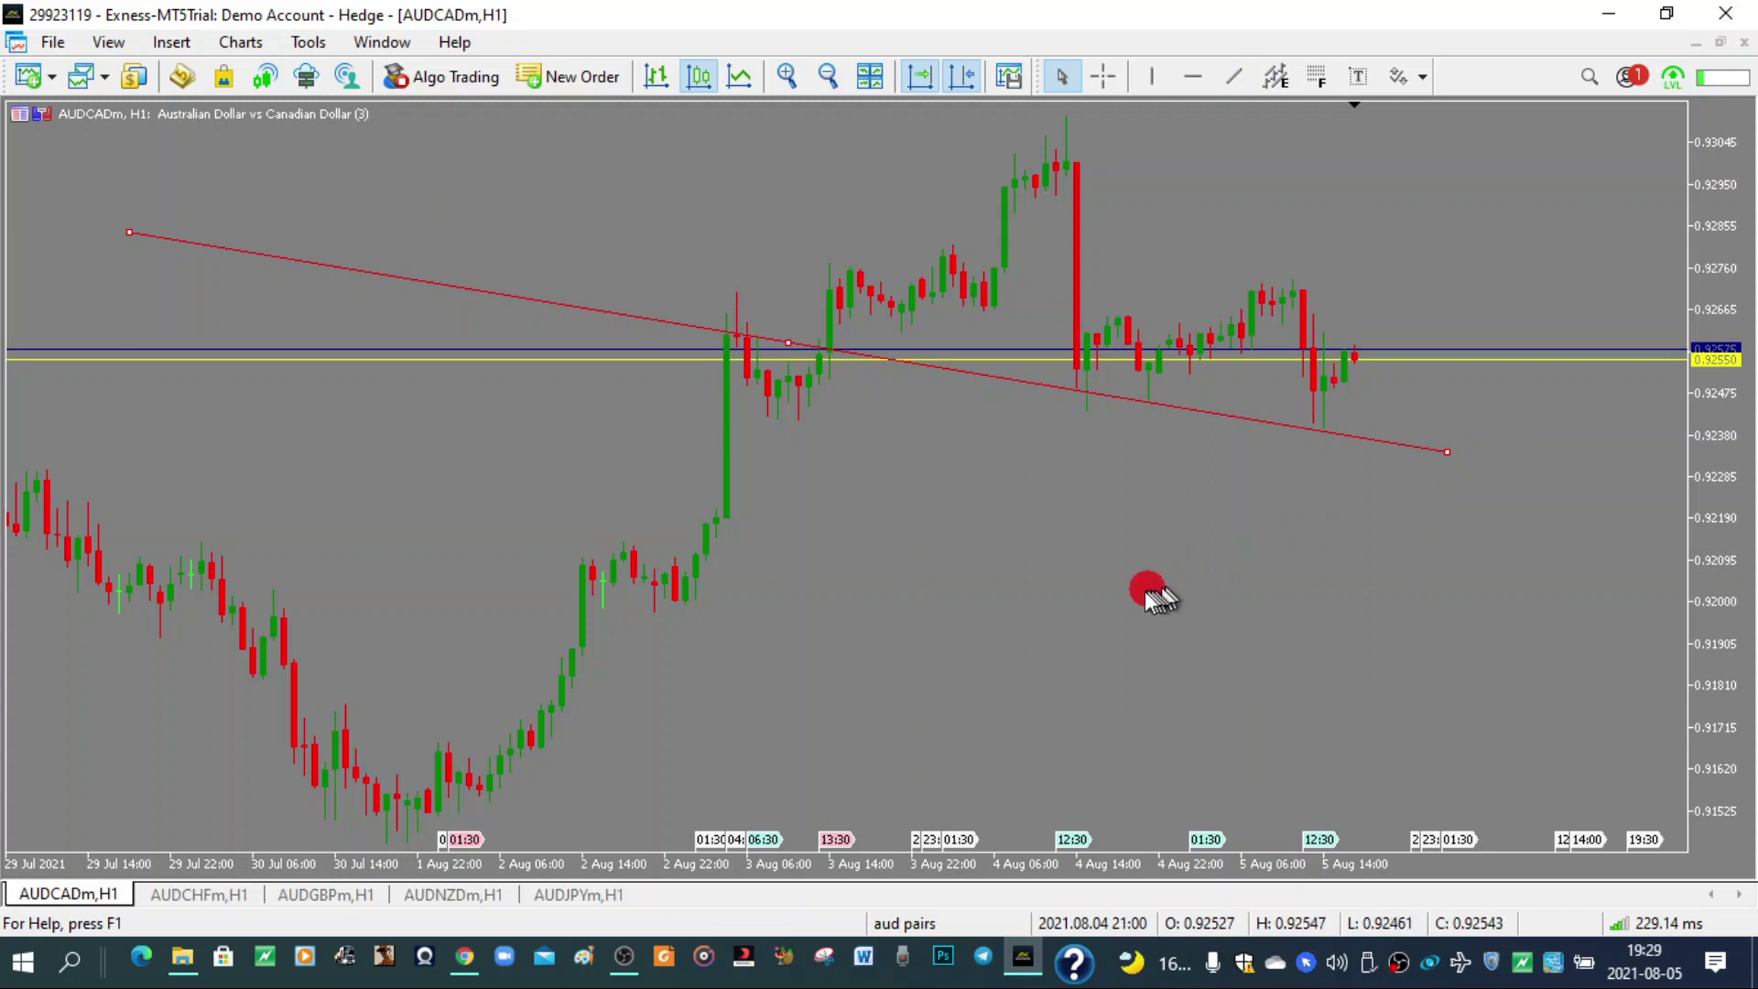
pyautogui.rightClick(140, 235)
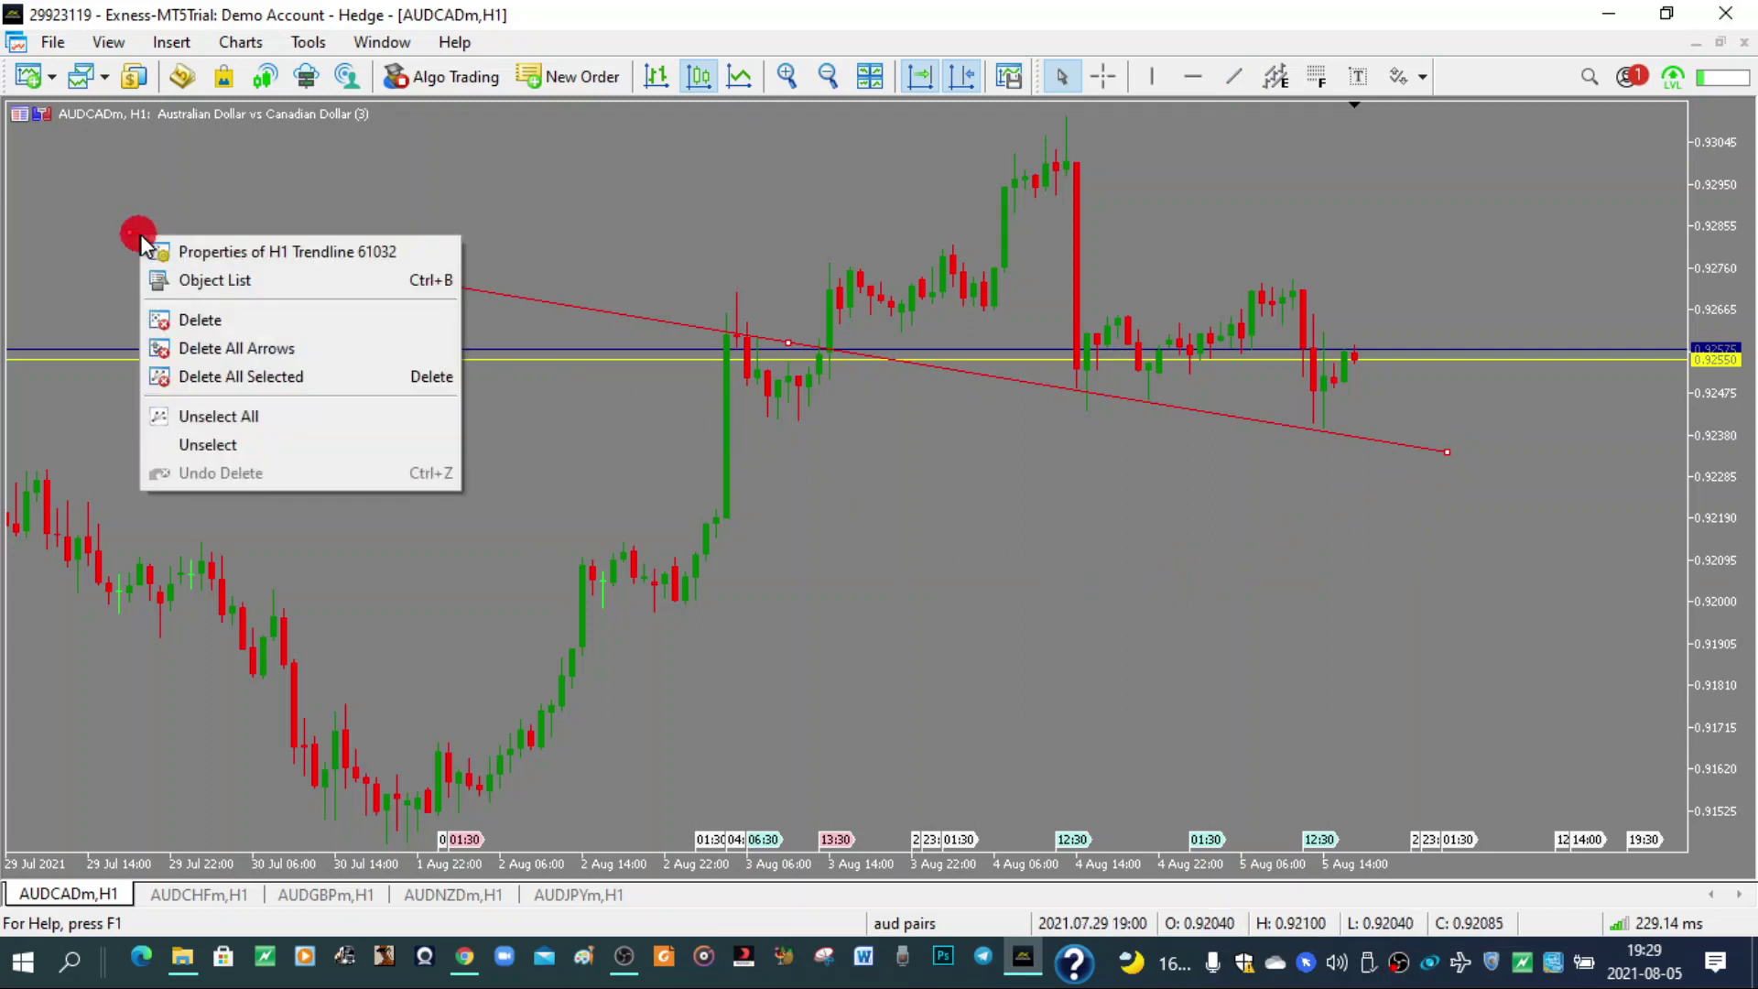
pyautogui.rightClick(475, 286)
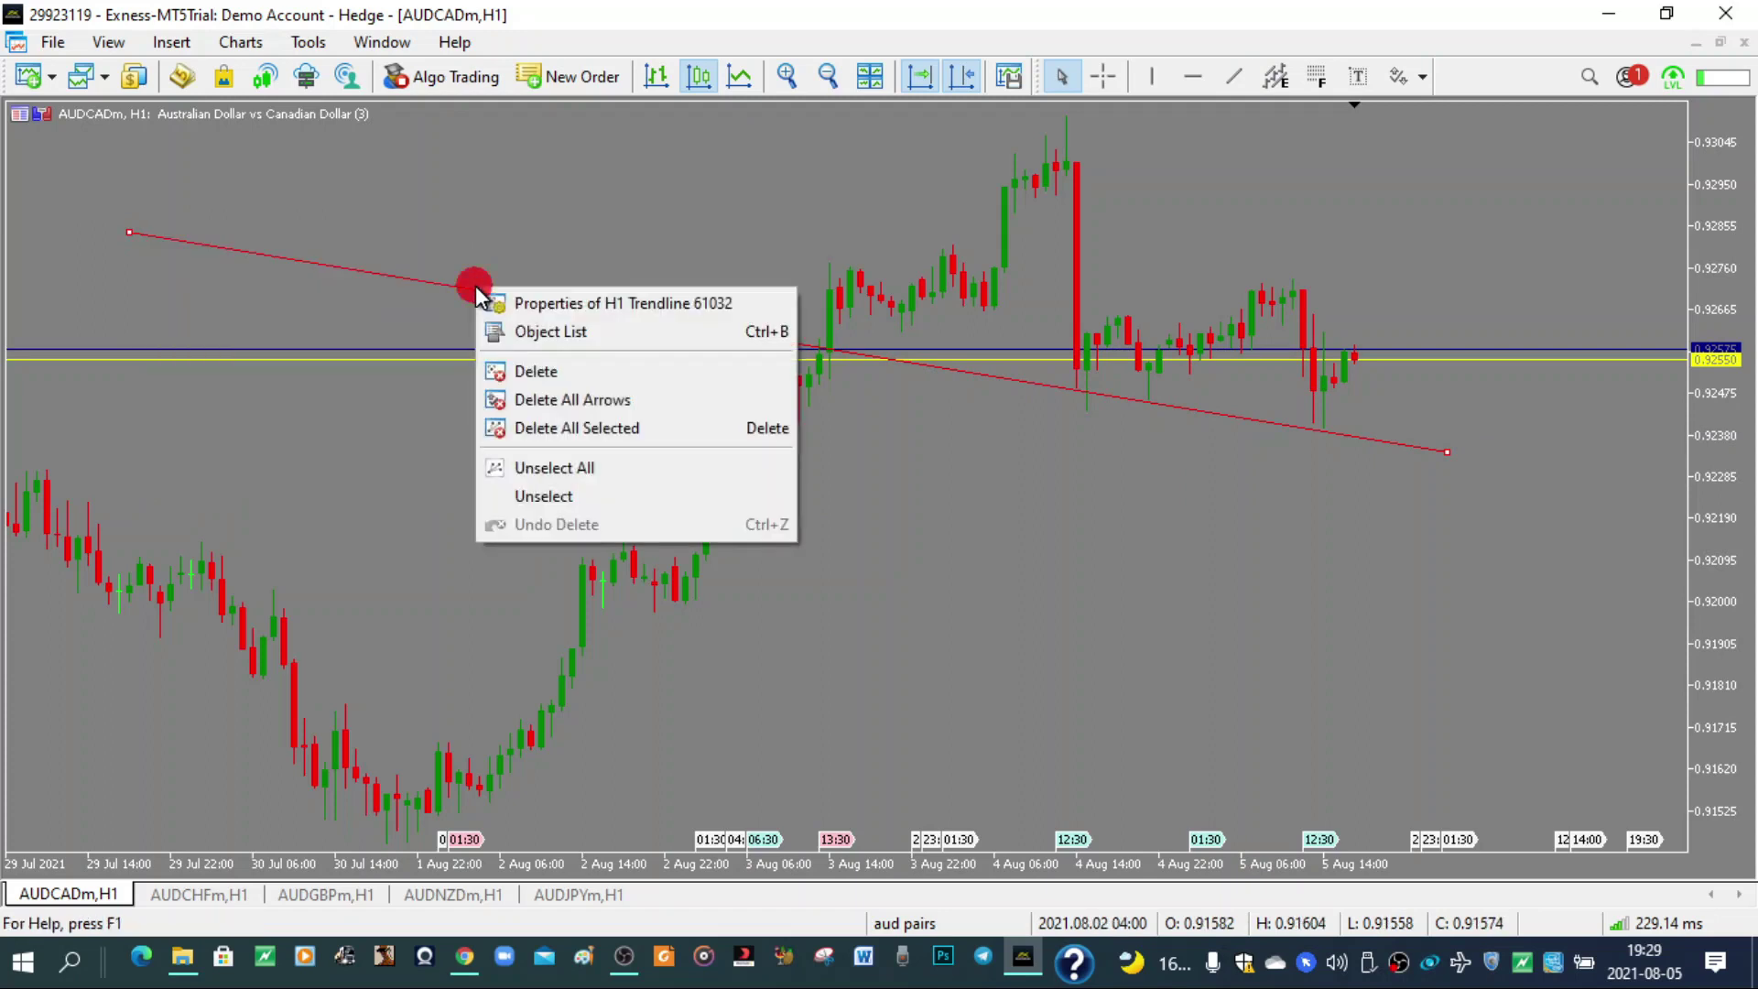
pyautogui.click(767, 303)
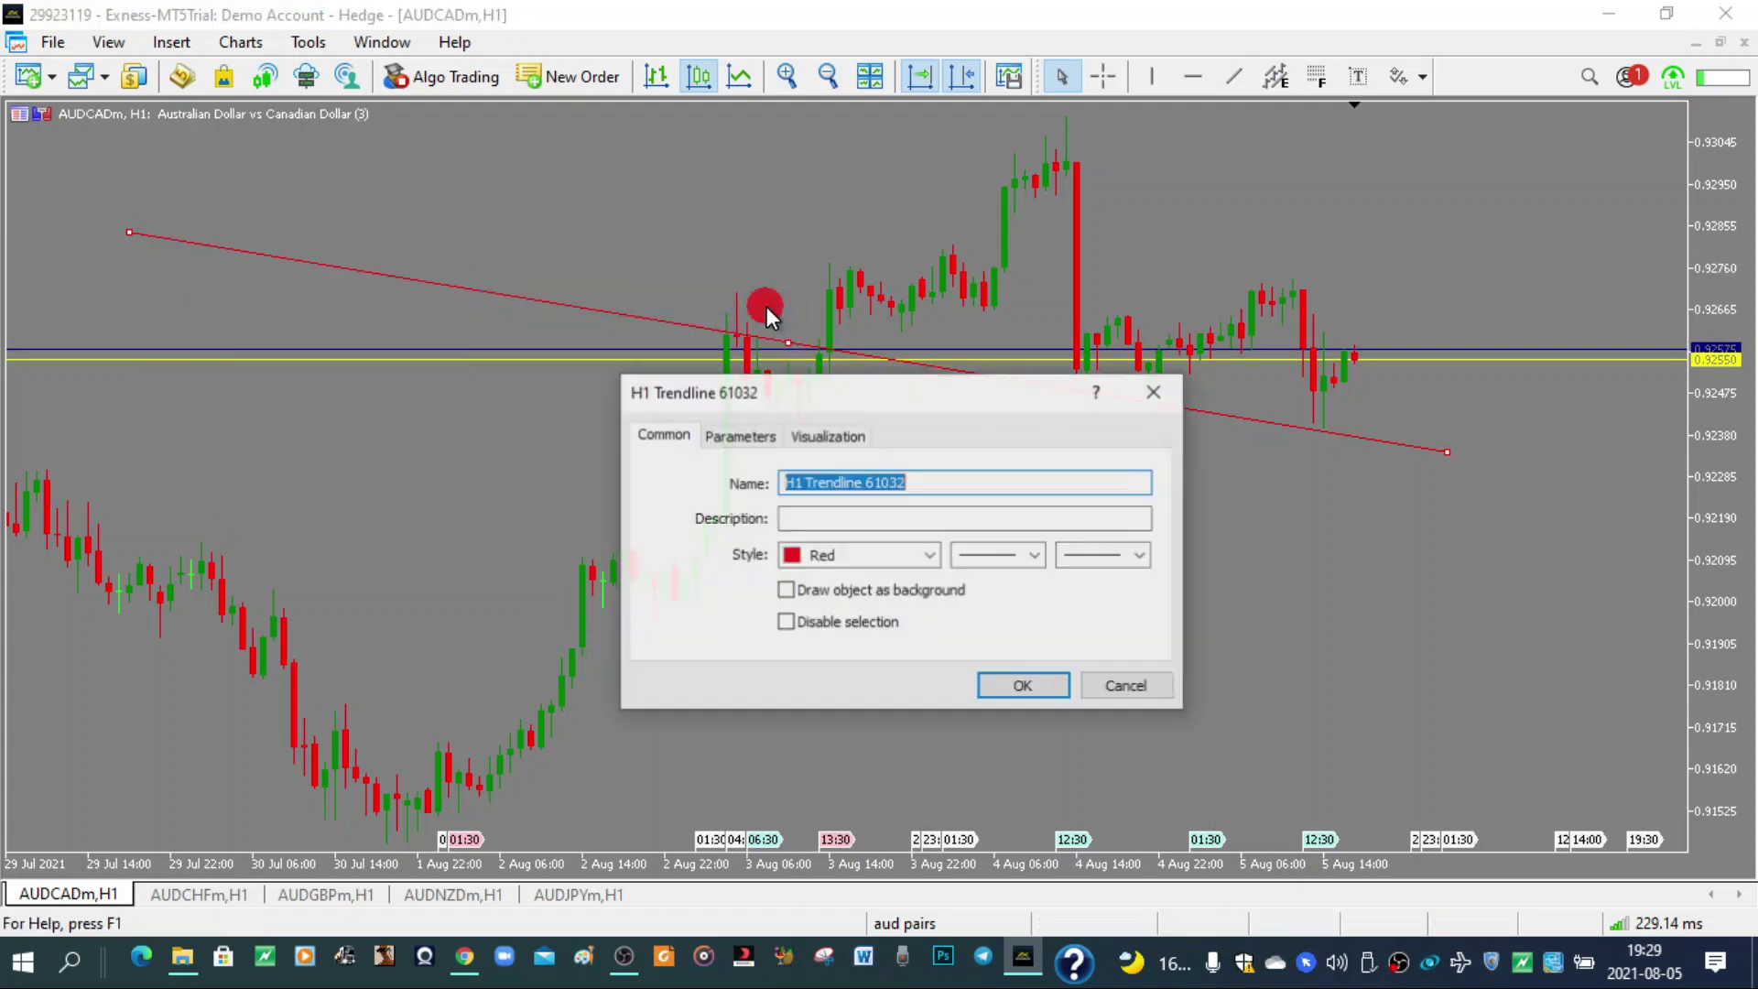
pyautogui.click(1143, 557)
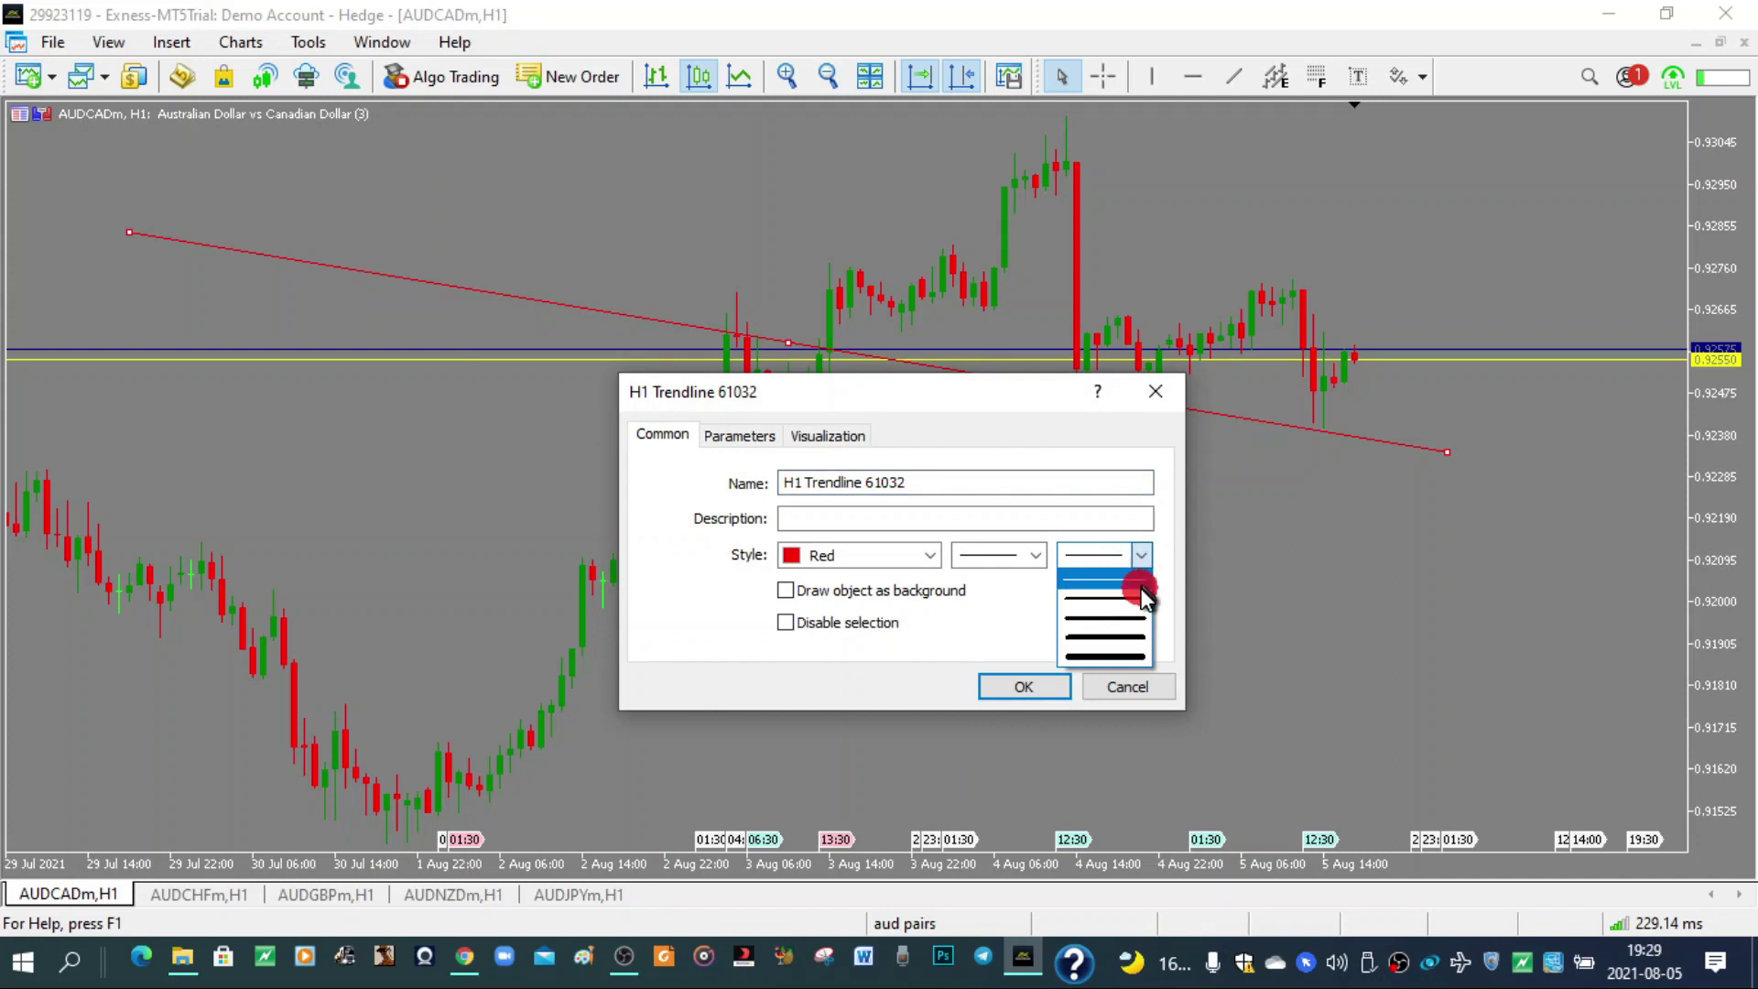
pyautogui.click(1138, 601)
pyautogui.click(1057, 683)
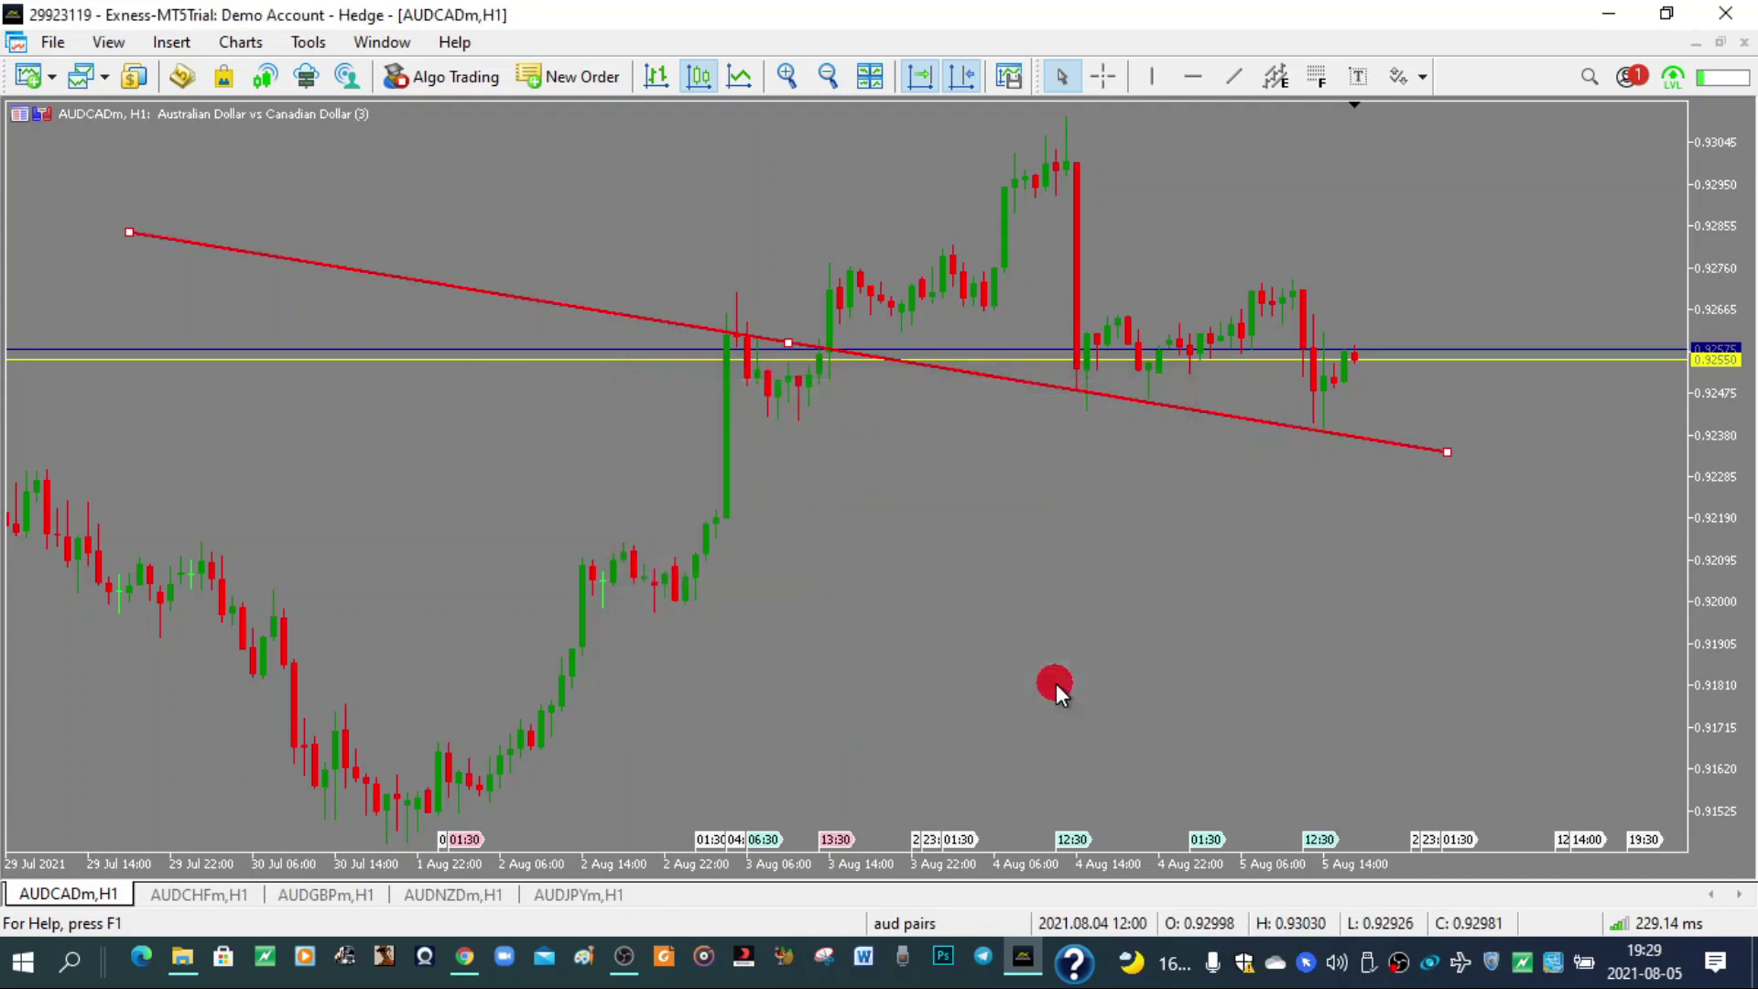
# Step: Change the red trendline's thickness to a much thicker line width in its properties and apply
pyautogui.rightClick(168, 240)
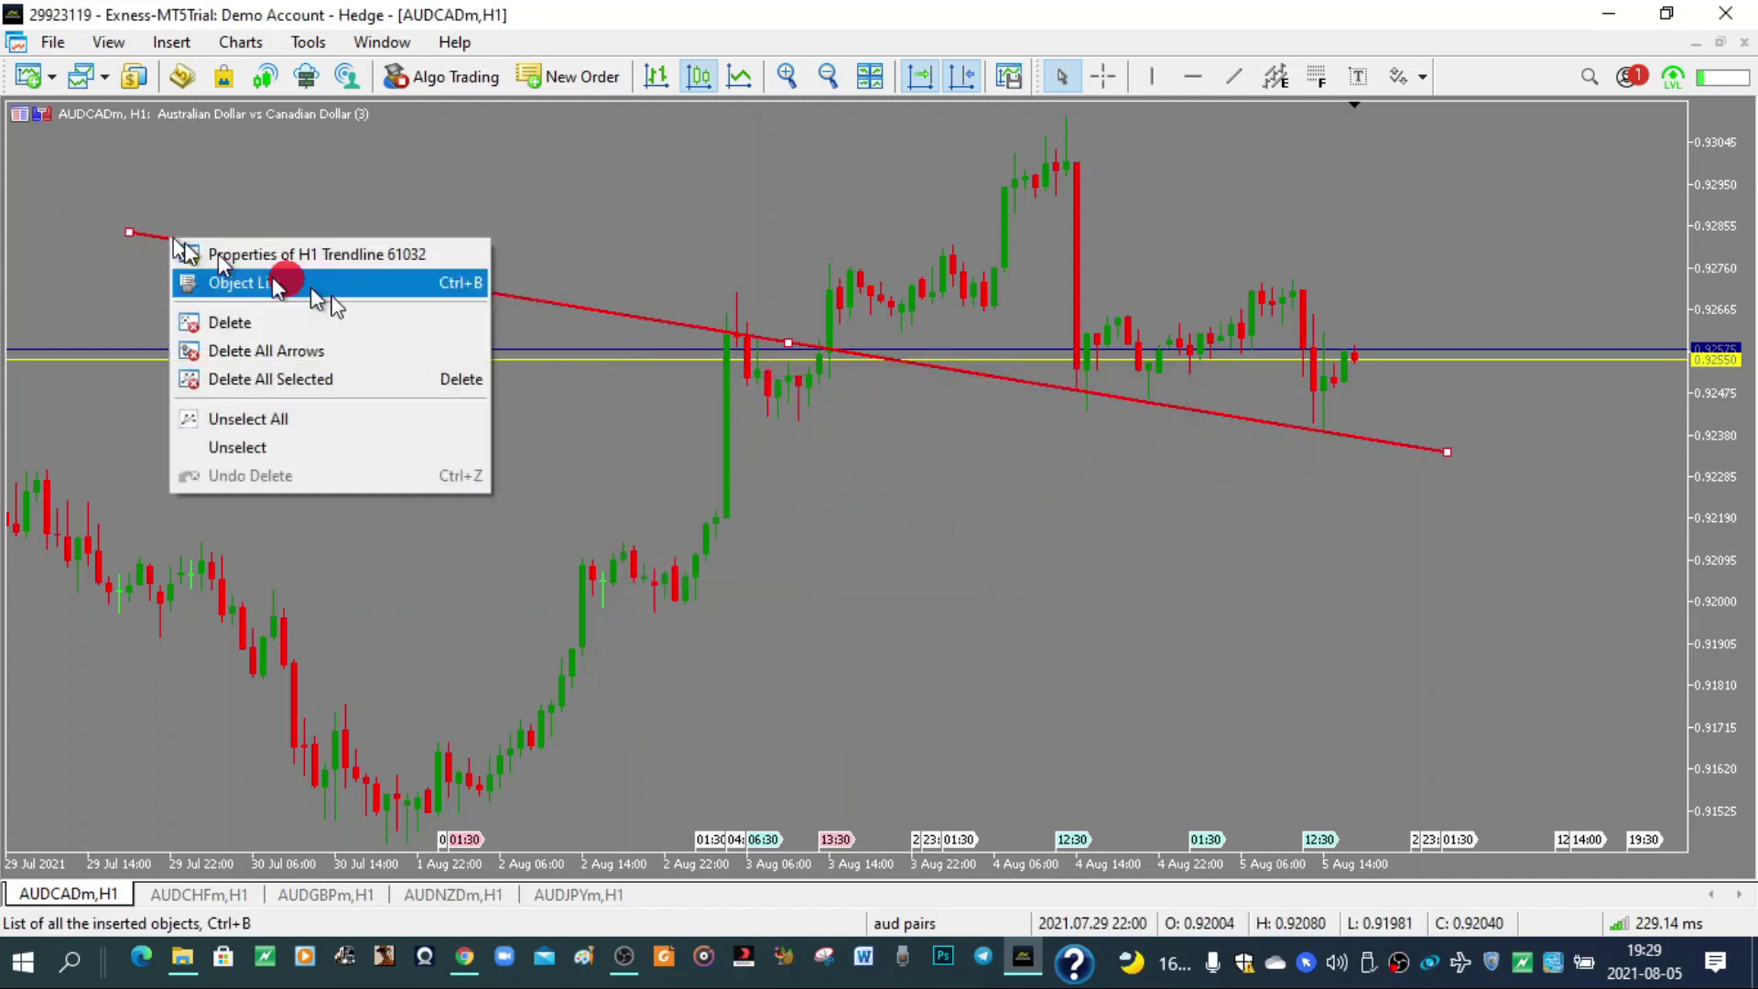
pyautogui.click(401, 256)
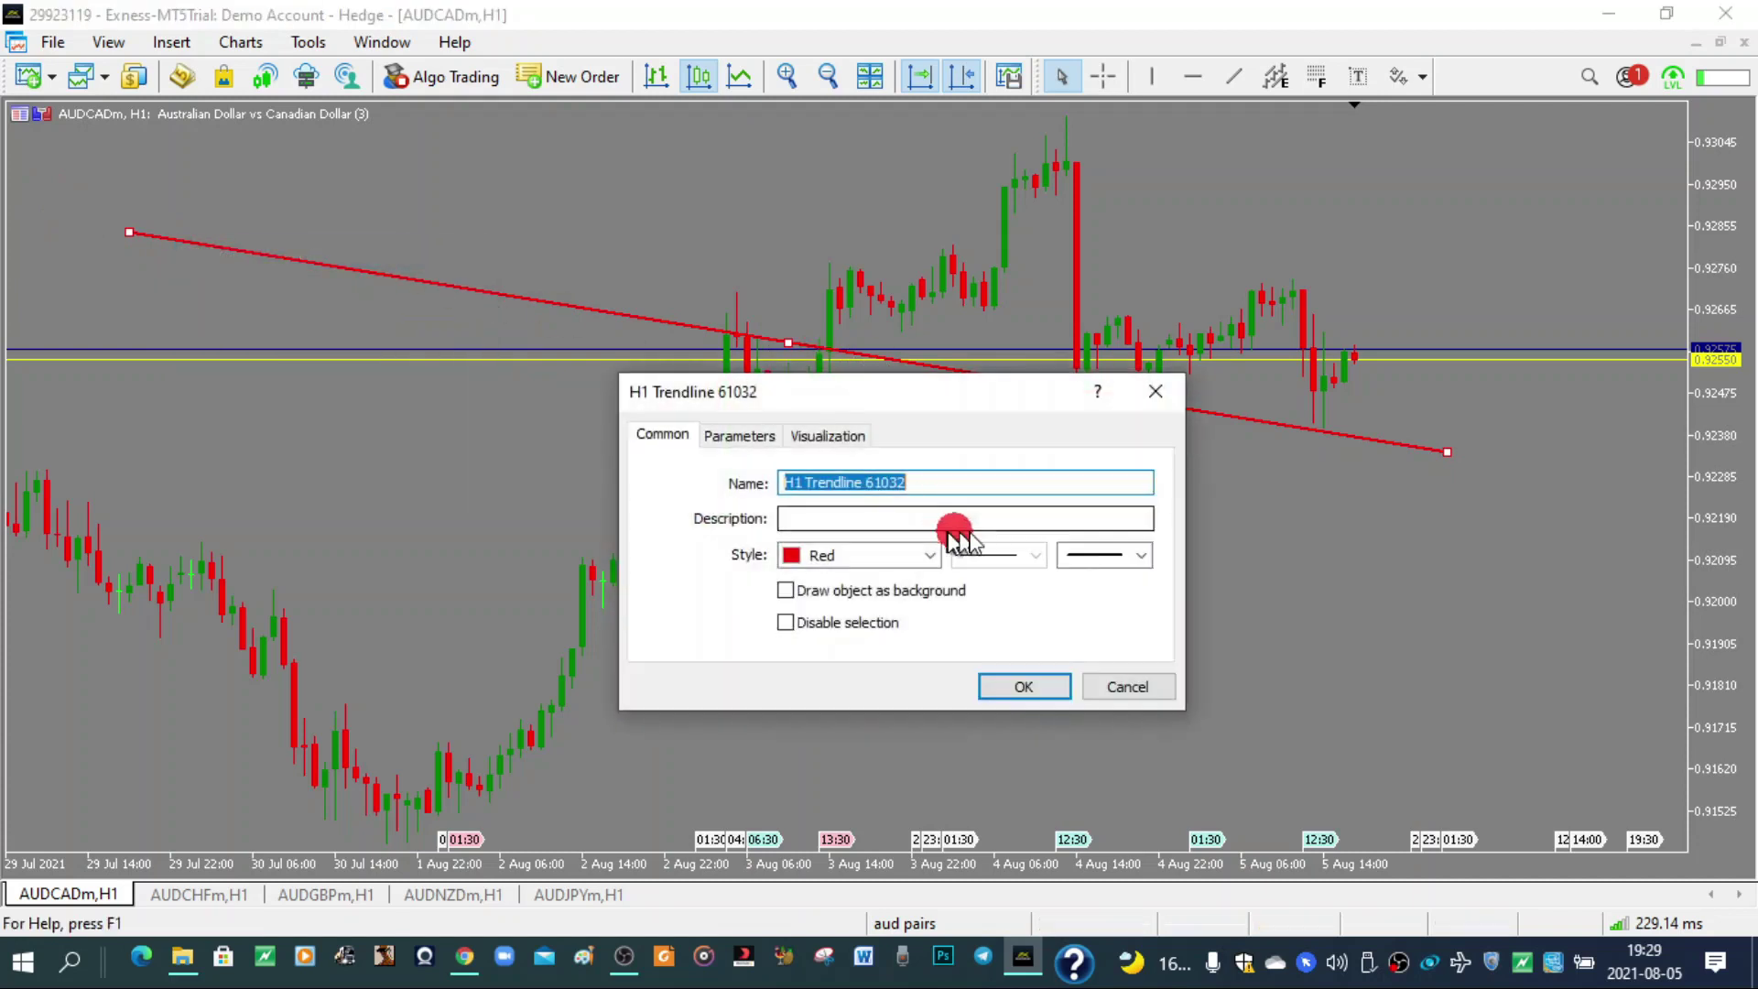
pyautogui.click(1141, 555)
pyautogui.click(1090, 646)
pyautogui.click(1011, 678)
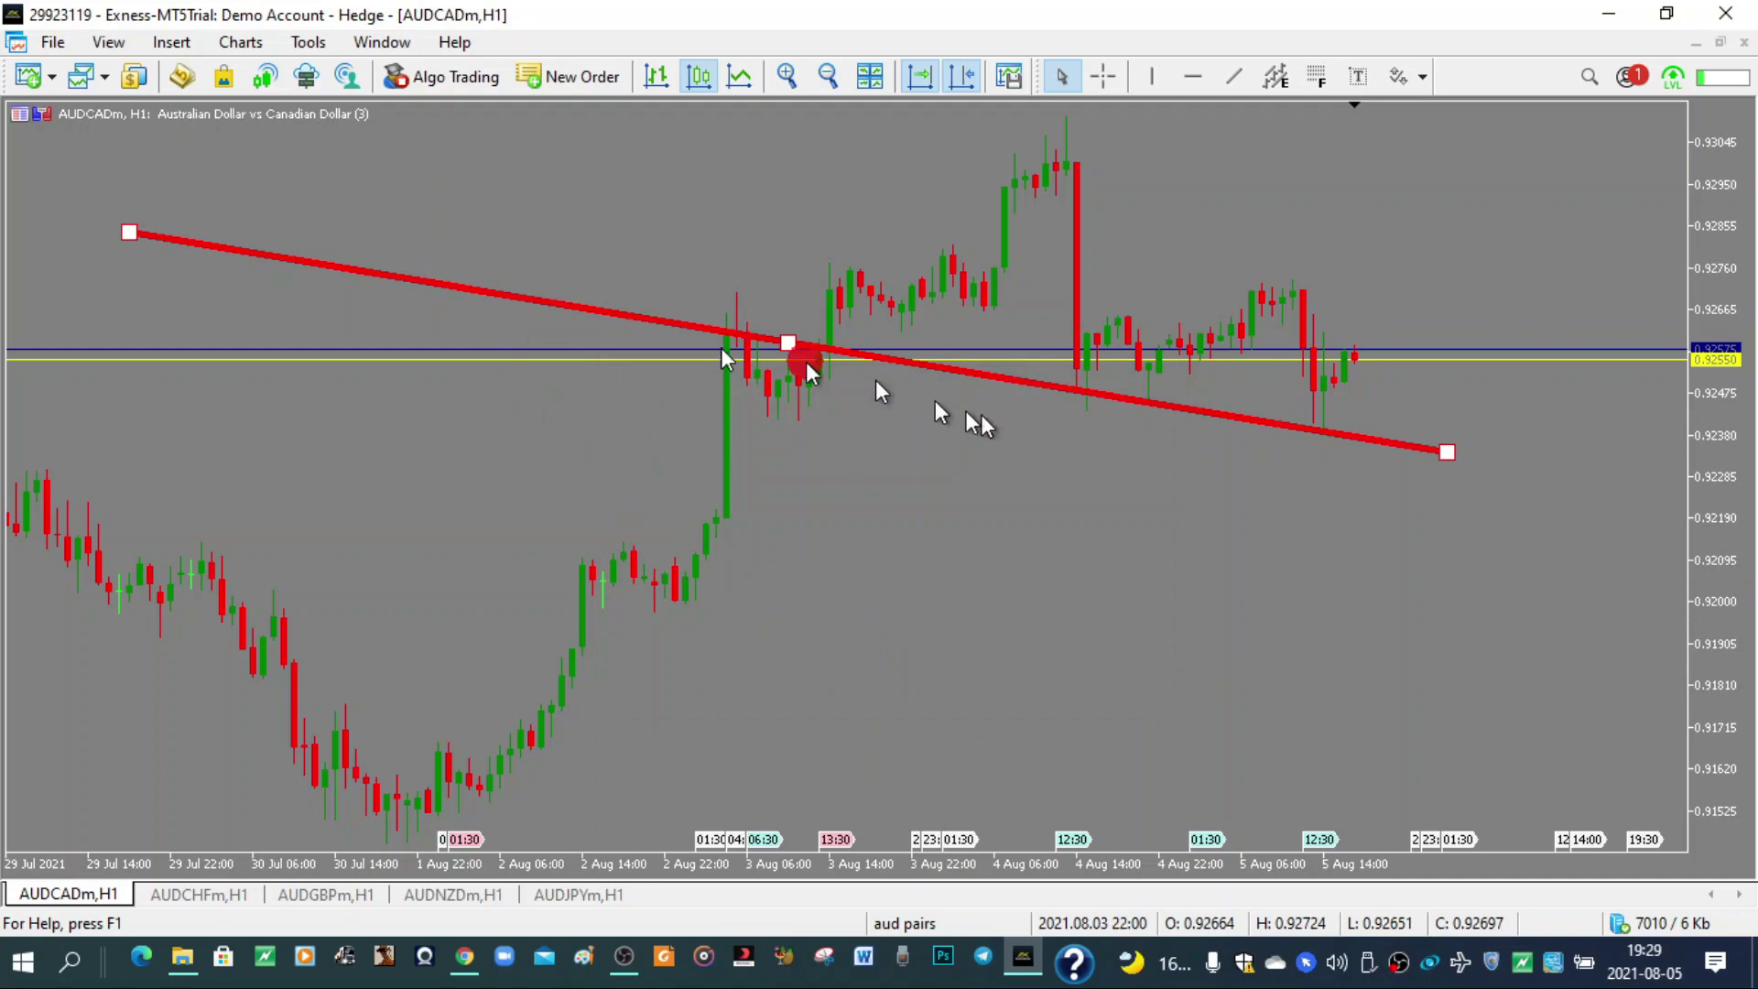
# Step: Change the thick trendline's color to Black in its properties and apply
pyautogui.click(478, 288)
pyautogui.rightClick(478, 289)
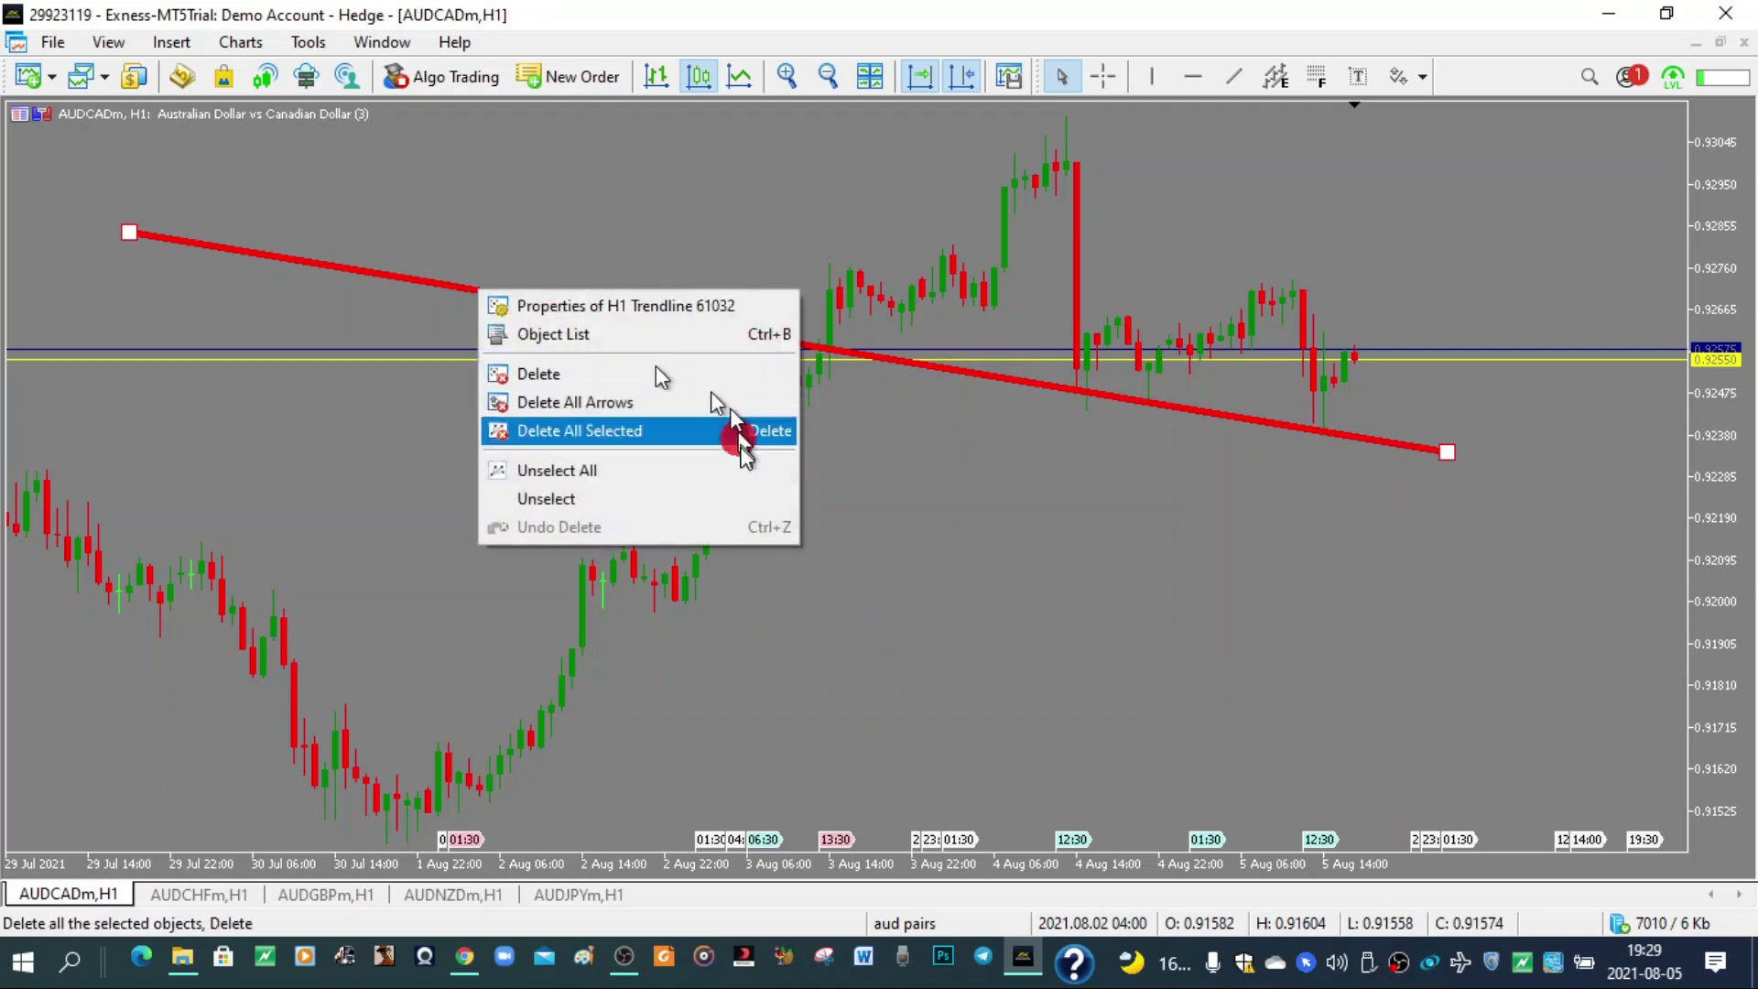
pyautogui.click(656, 299)
pyautogui.click(855, 556)
pyautogui.click(856, 558)
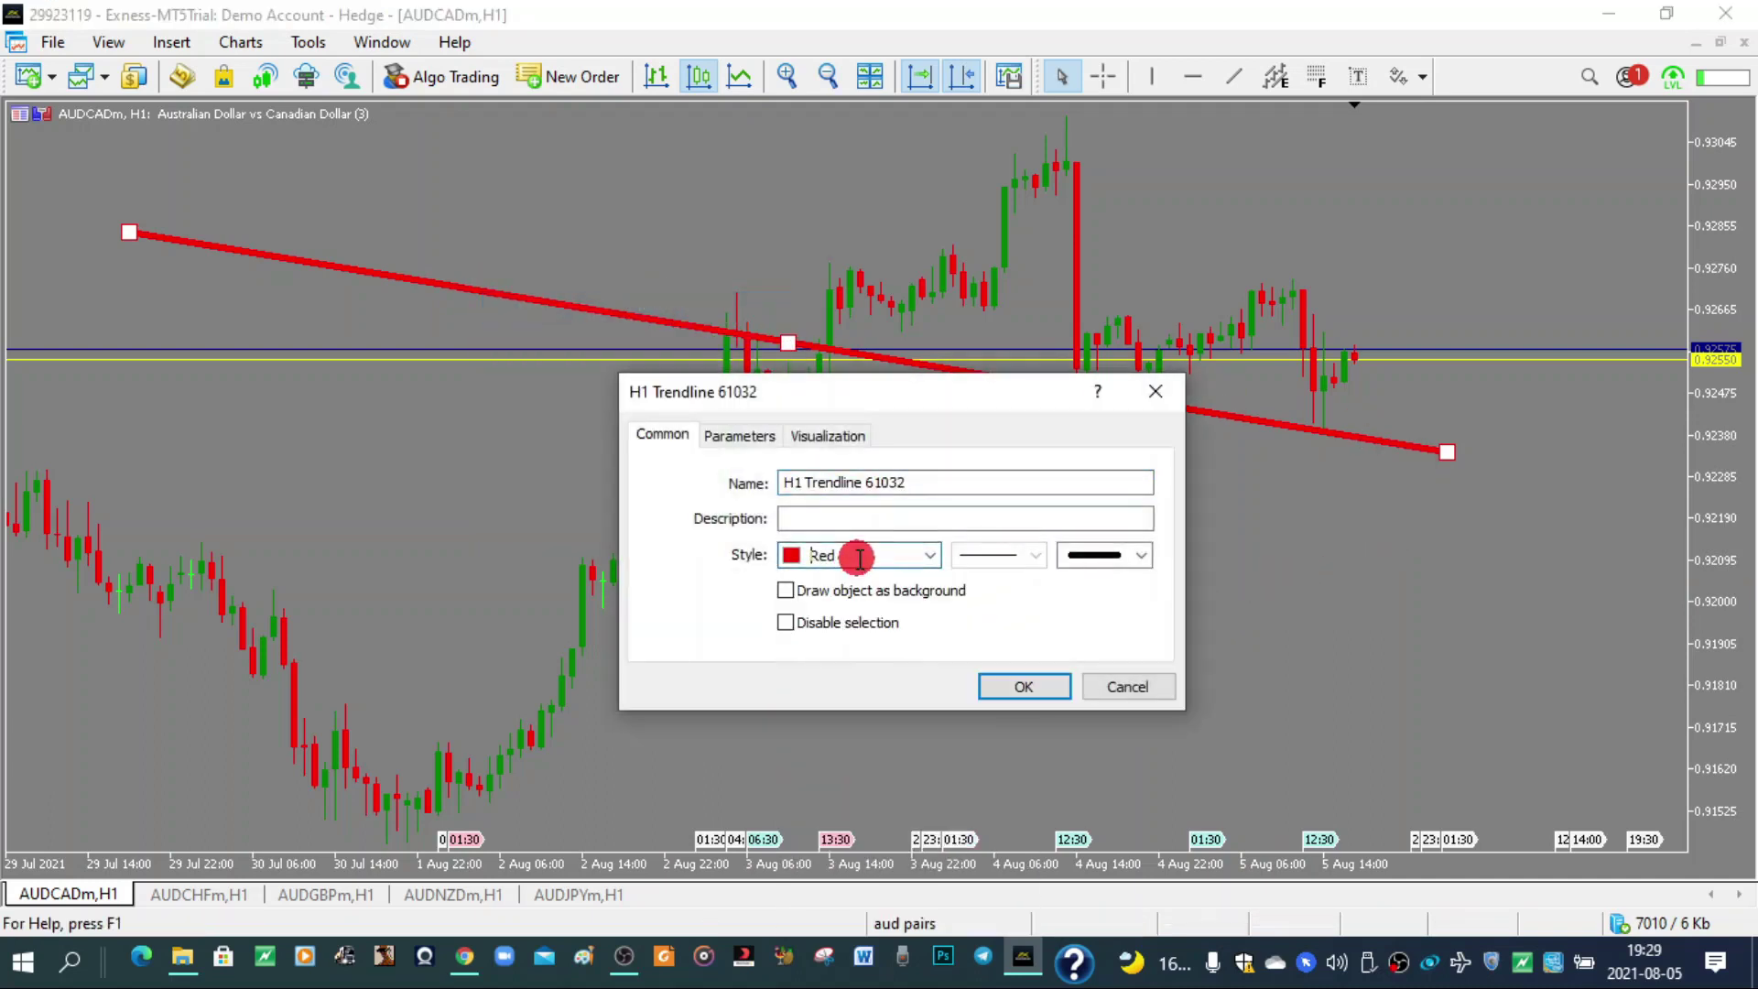
pyautogui.click(944, 553)
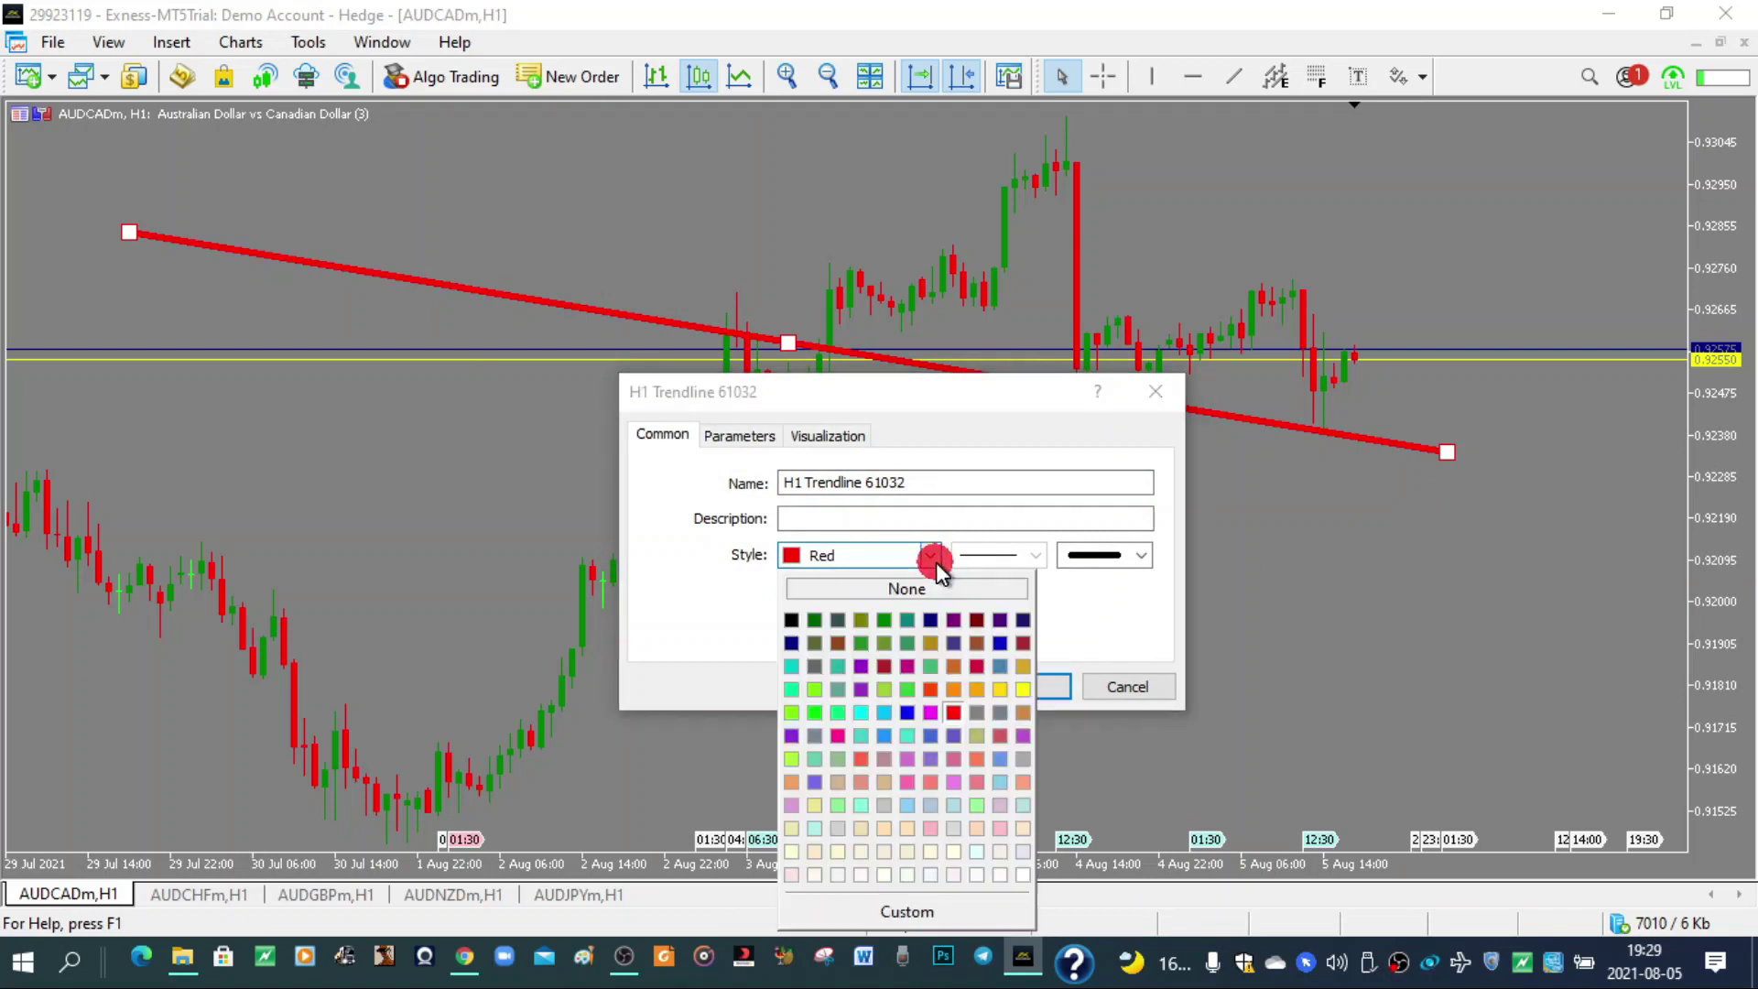
pyautogui.click(793, 620)
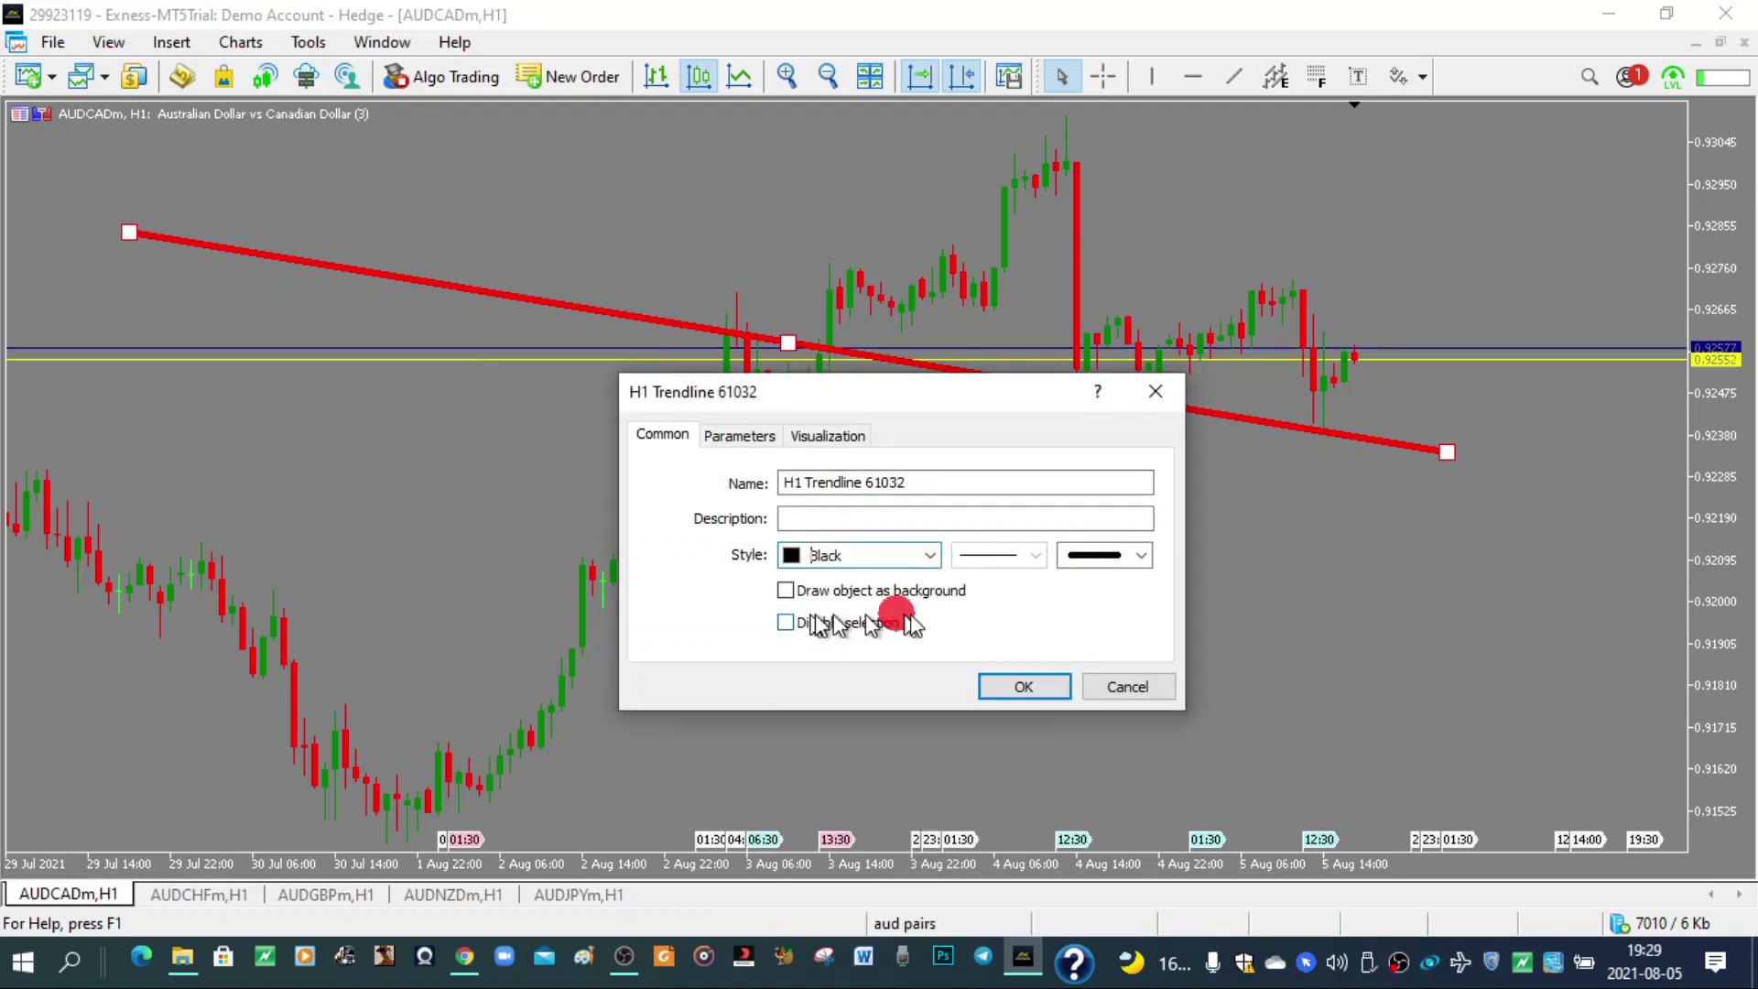
pyautogui.click(1031, 689)
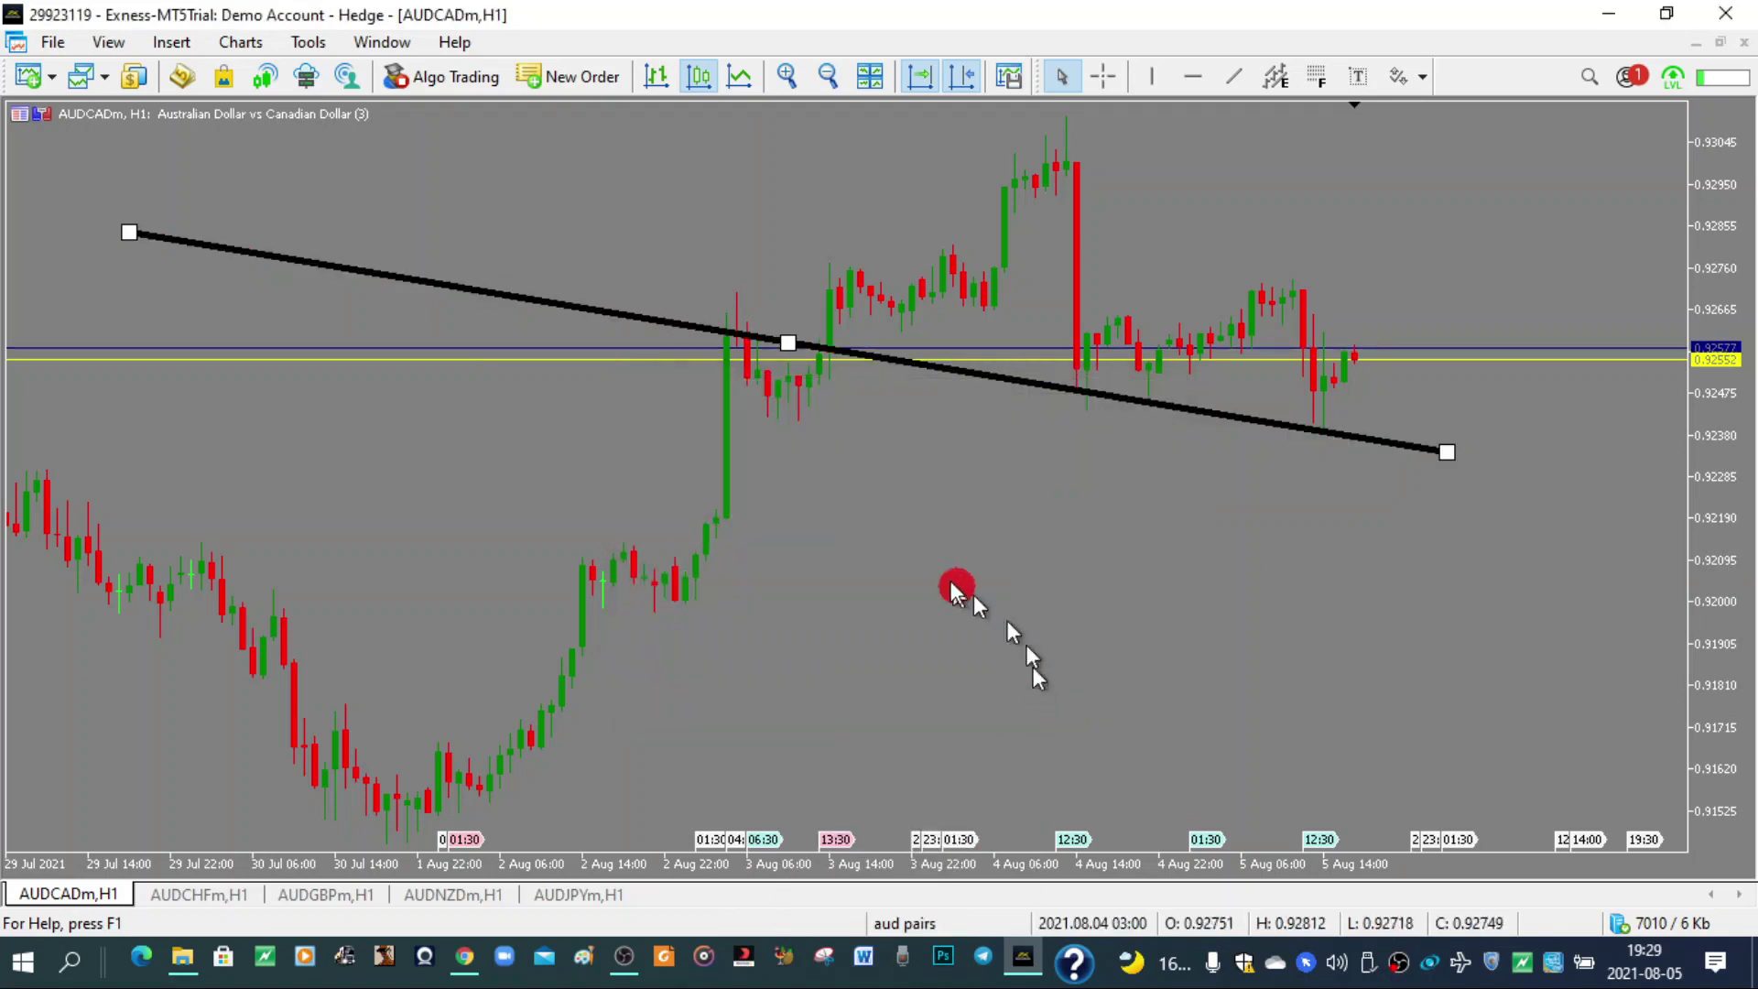
# Step: Set the black trendline to the thinnest line width with the dotted line style and apply
pyautogui.rightClick(600, 300)
pyautogui.click(732, 319)
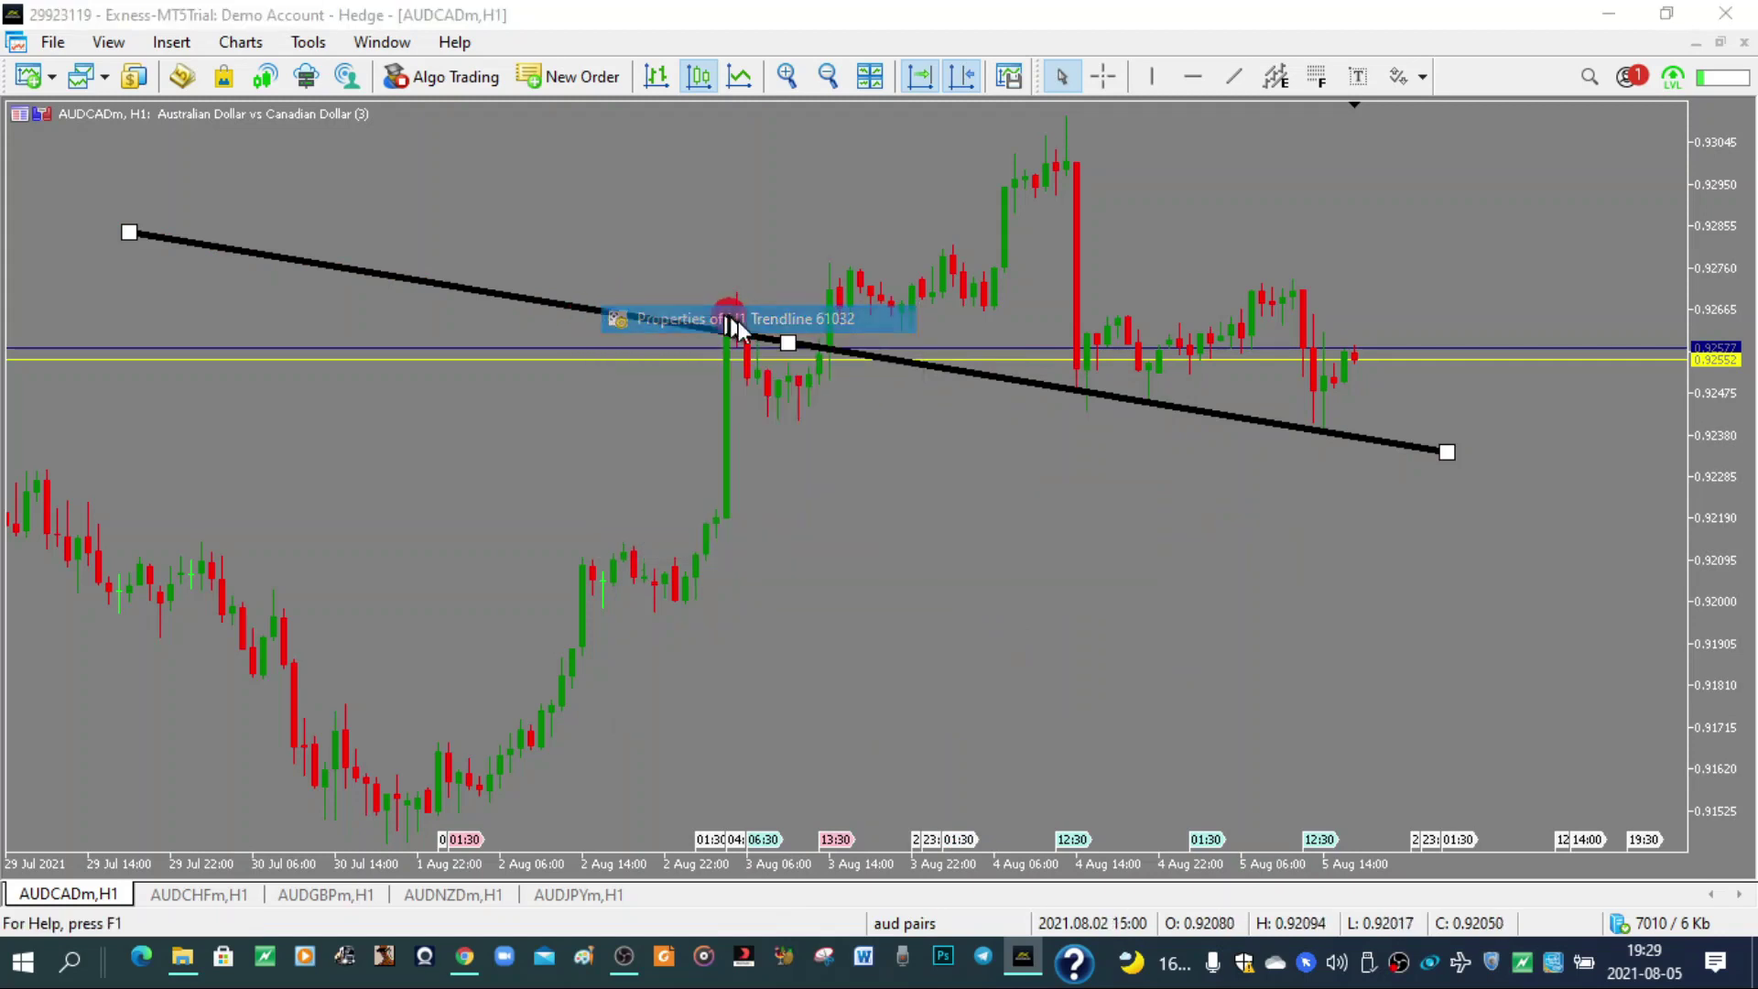
pyautogui.click(1107, 554)
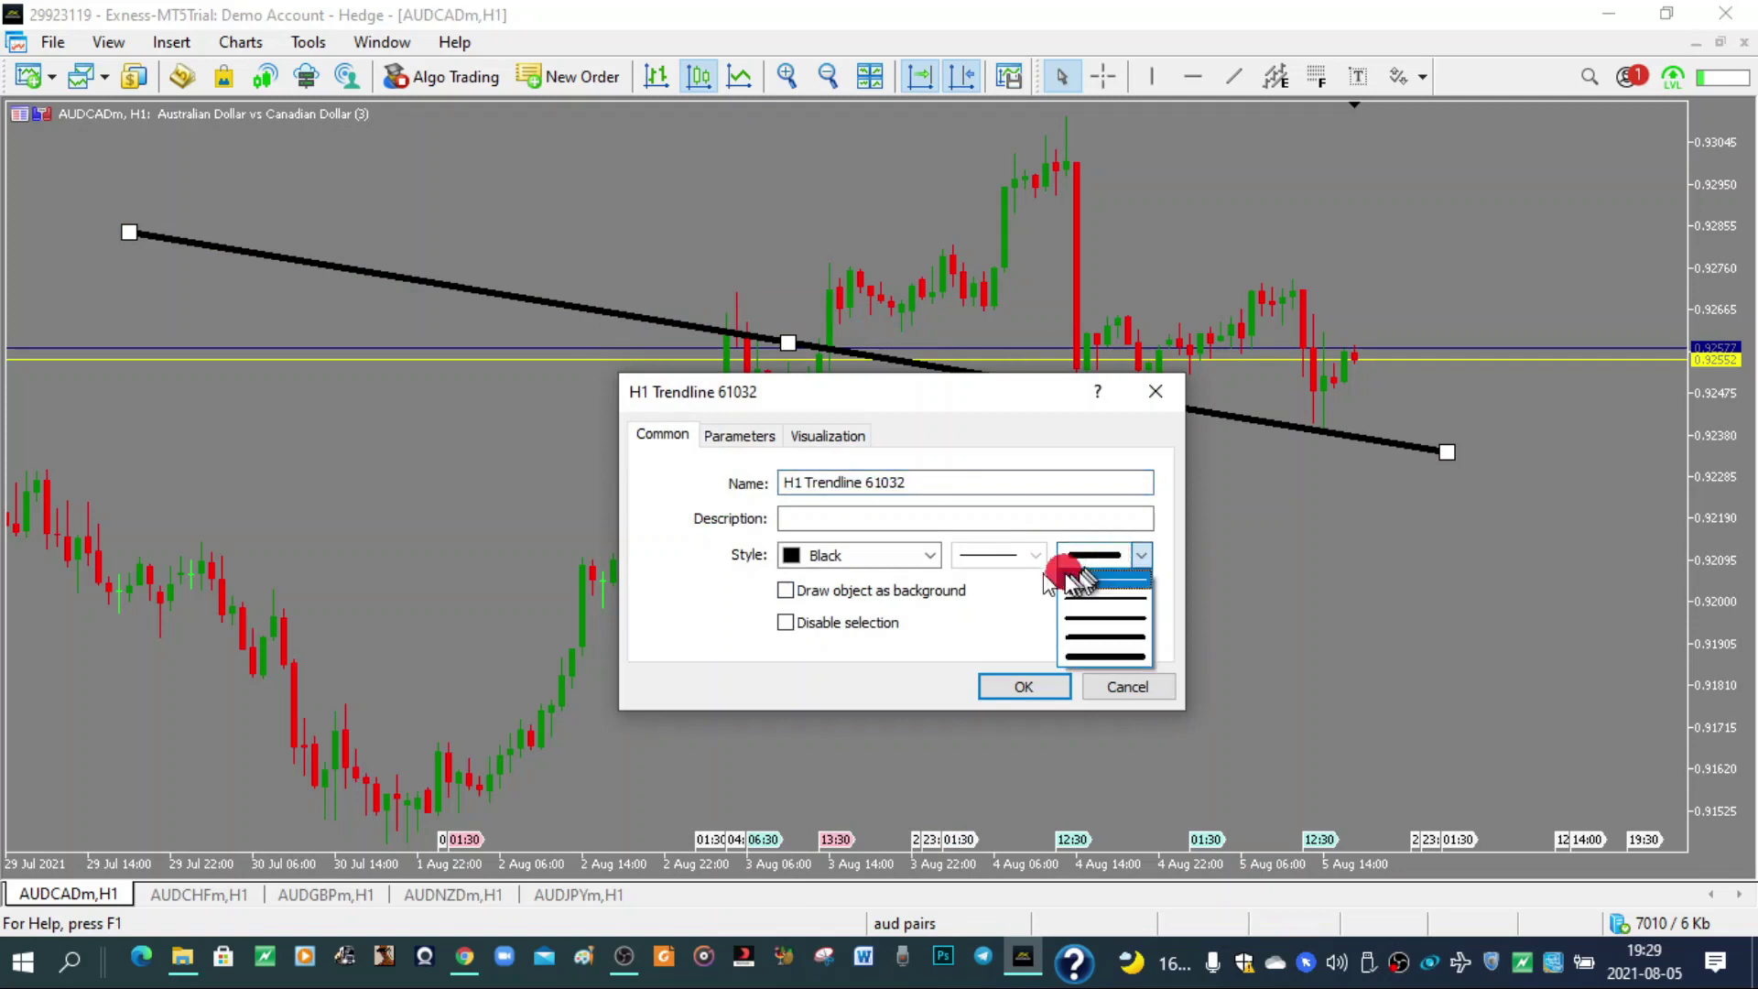
pyautogui.click(1126, 580)
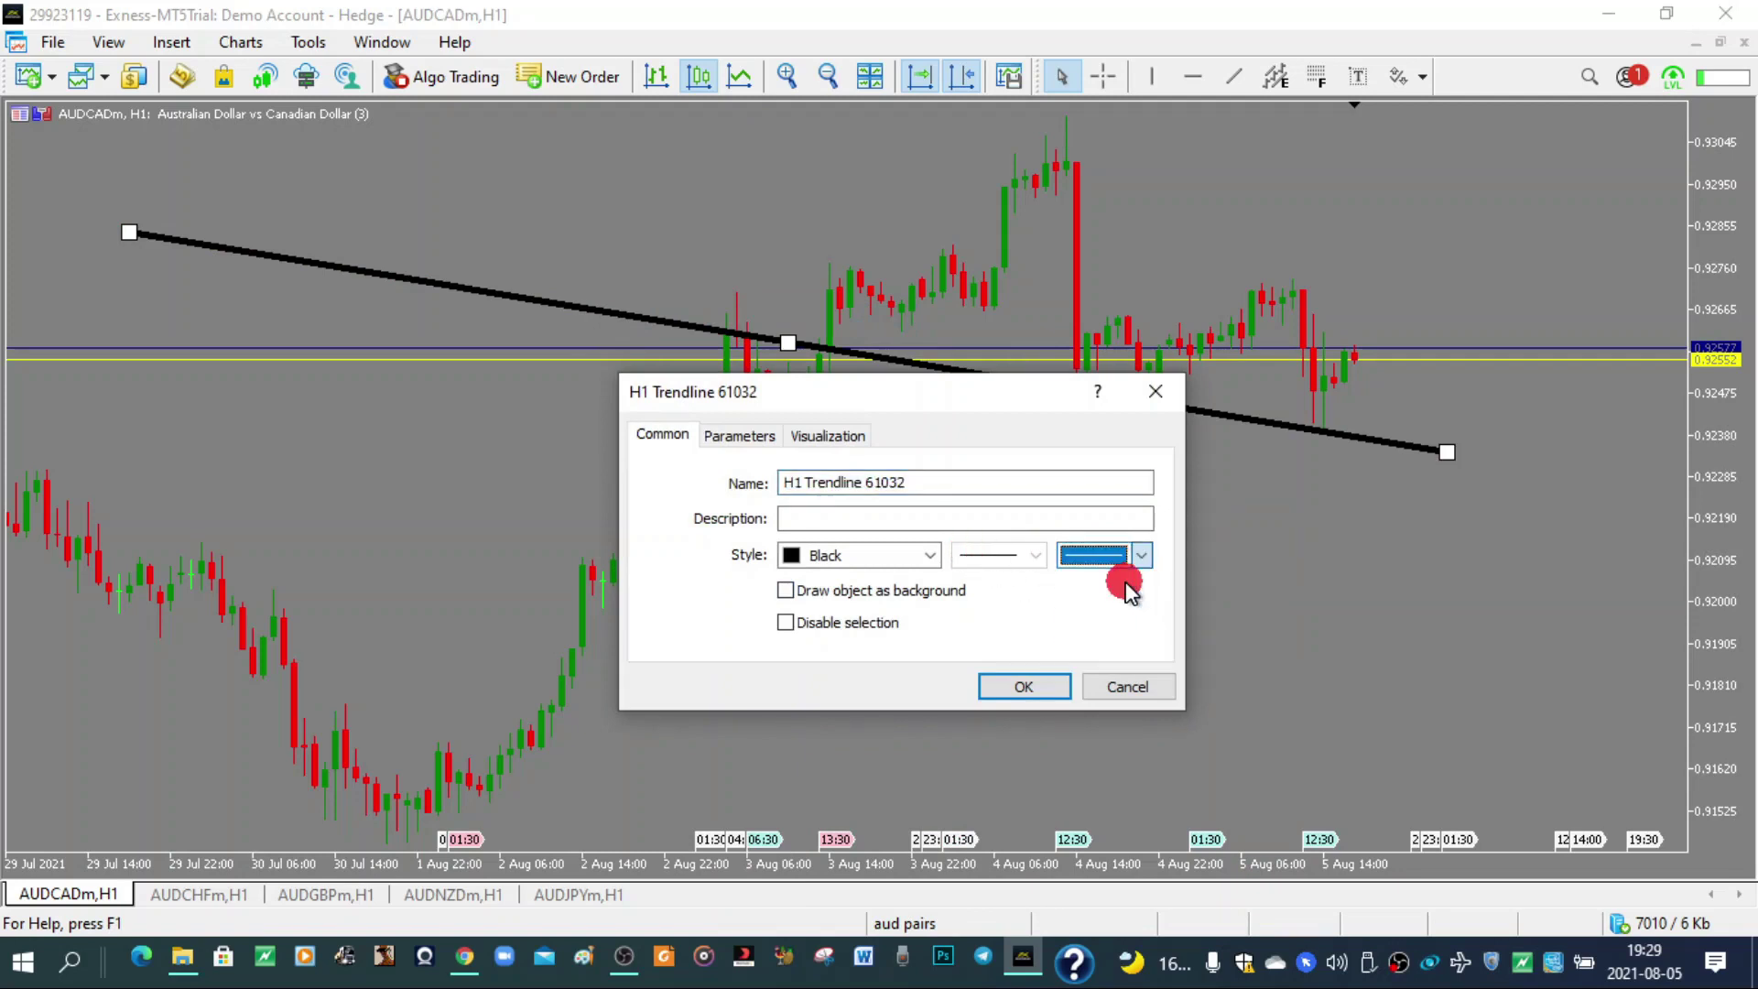
pyautogui.click(1040, 555)
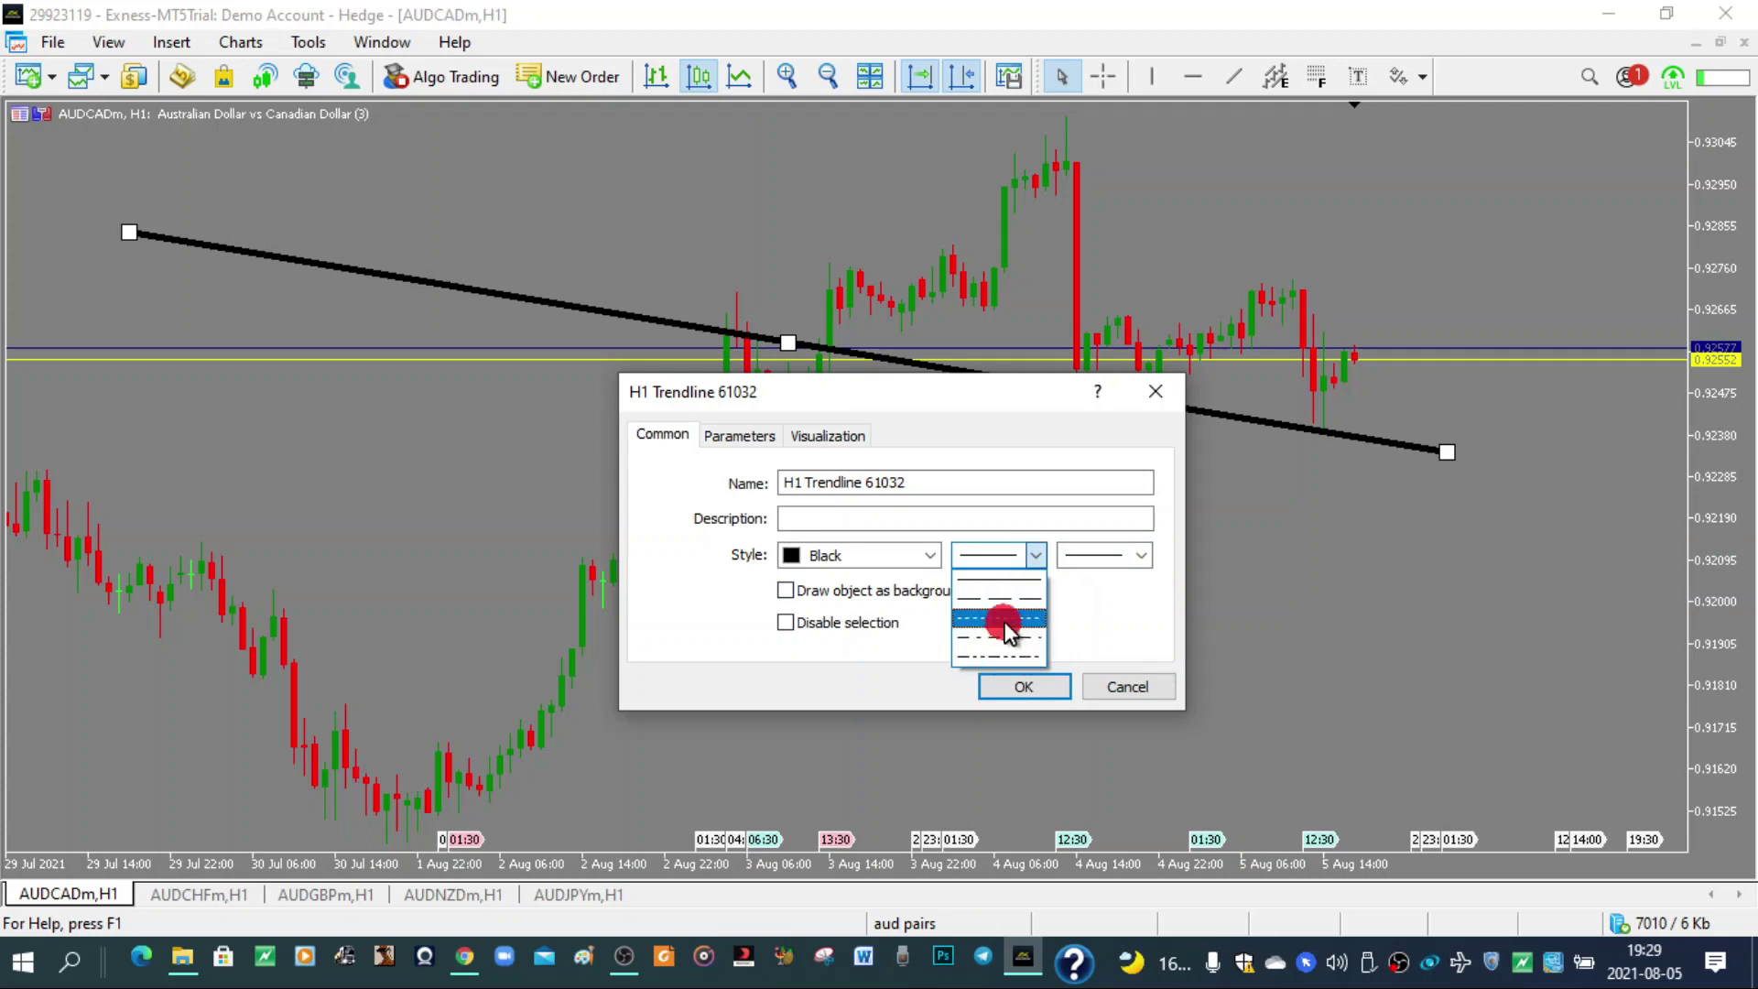
pyautogui.click(1004, 616)
pyautogui.click(1024, 687)
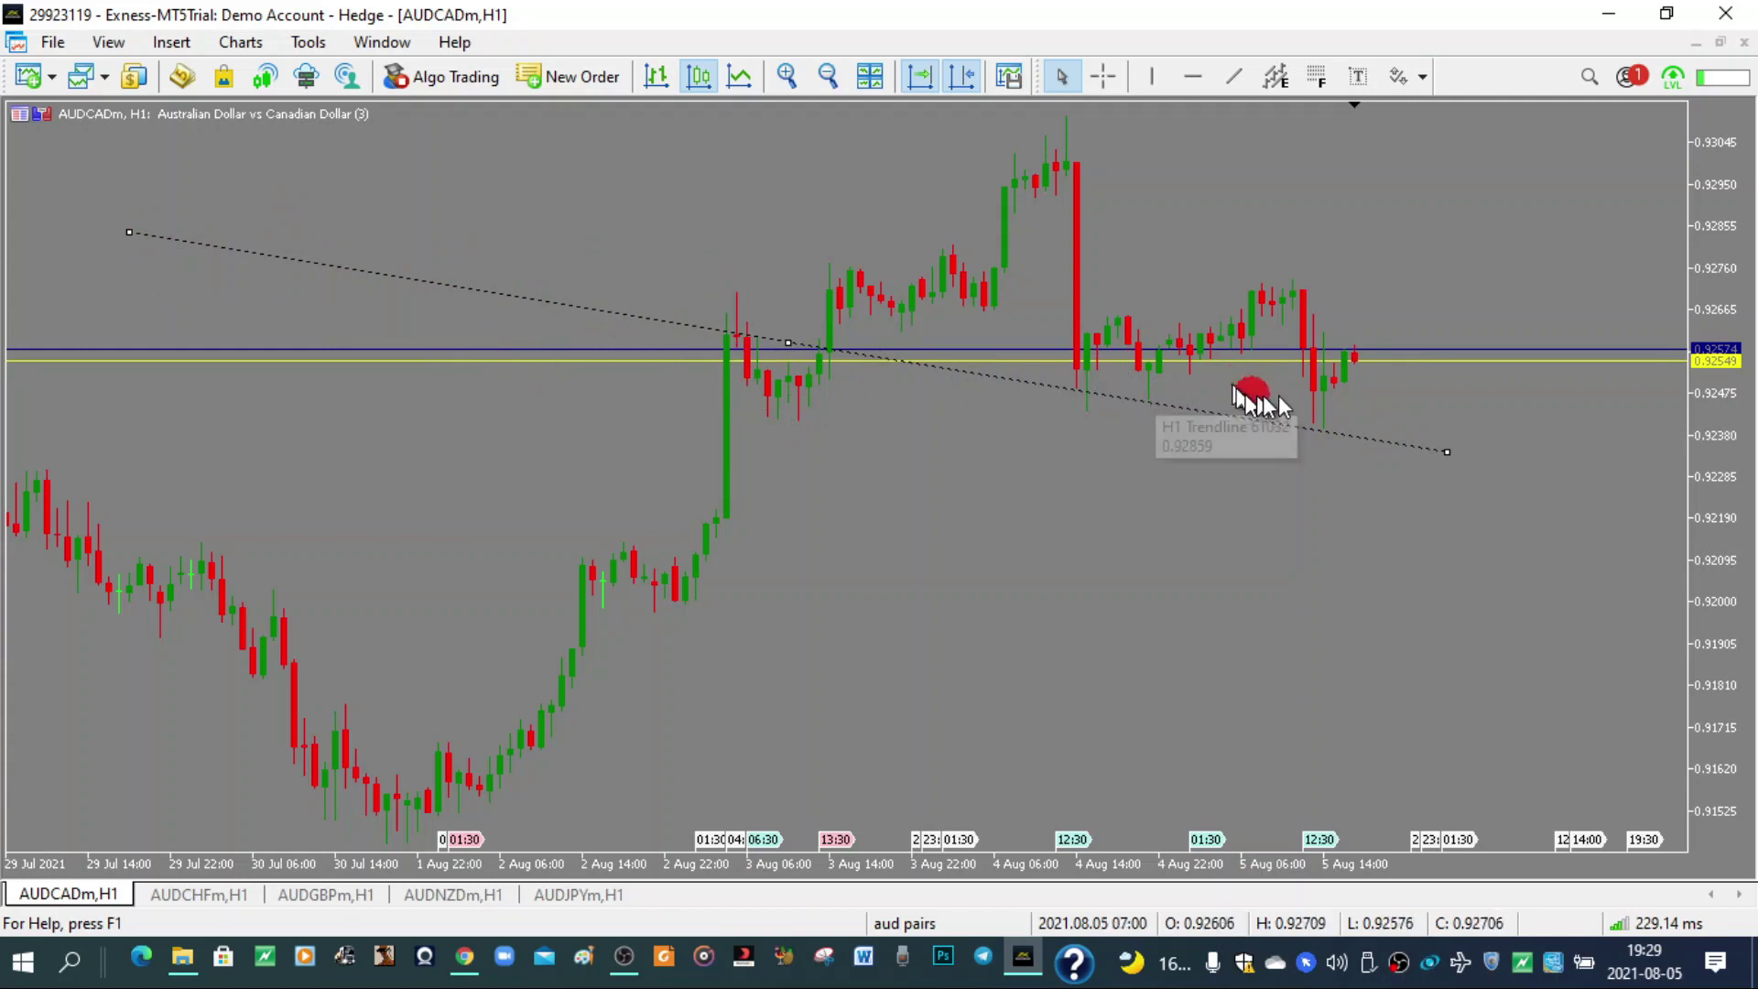
# Step: Delete the dotted trendline from the AUDCADm chart
pyautogui.rightClick(212, 243)
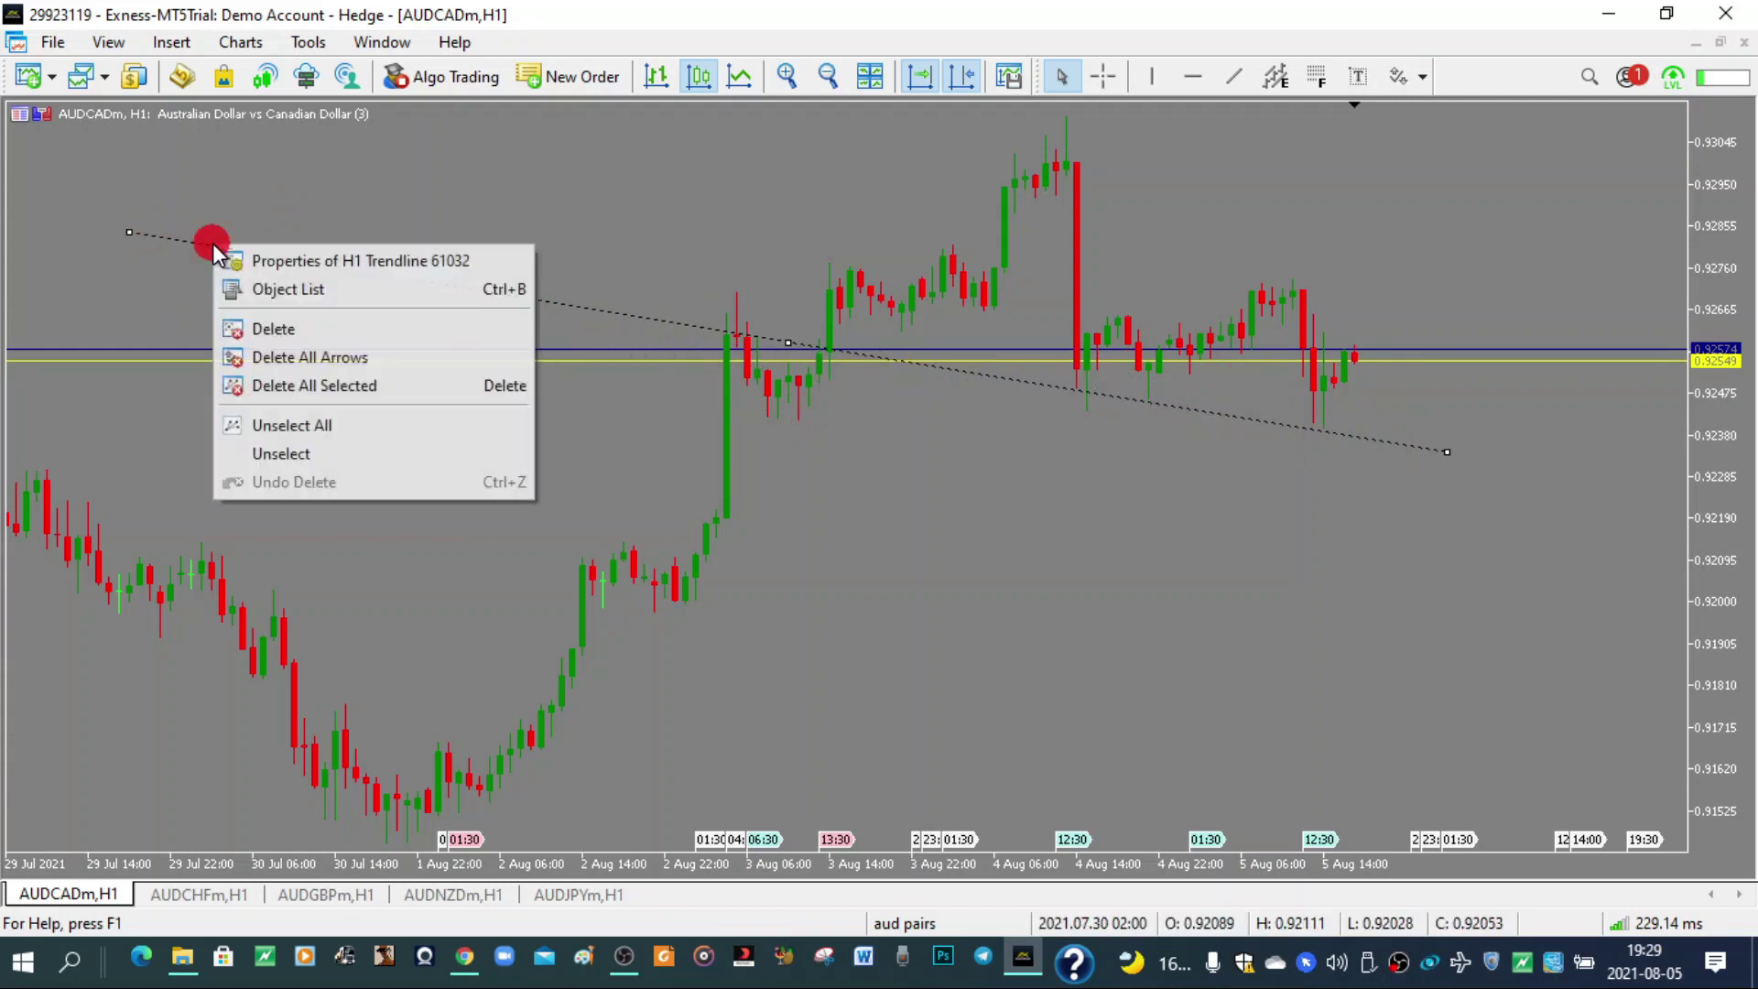
pyautogui.click(293, 330)
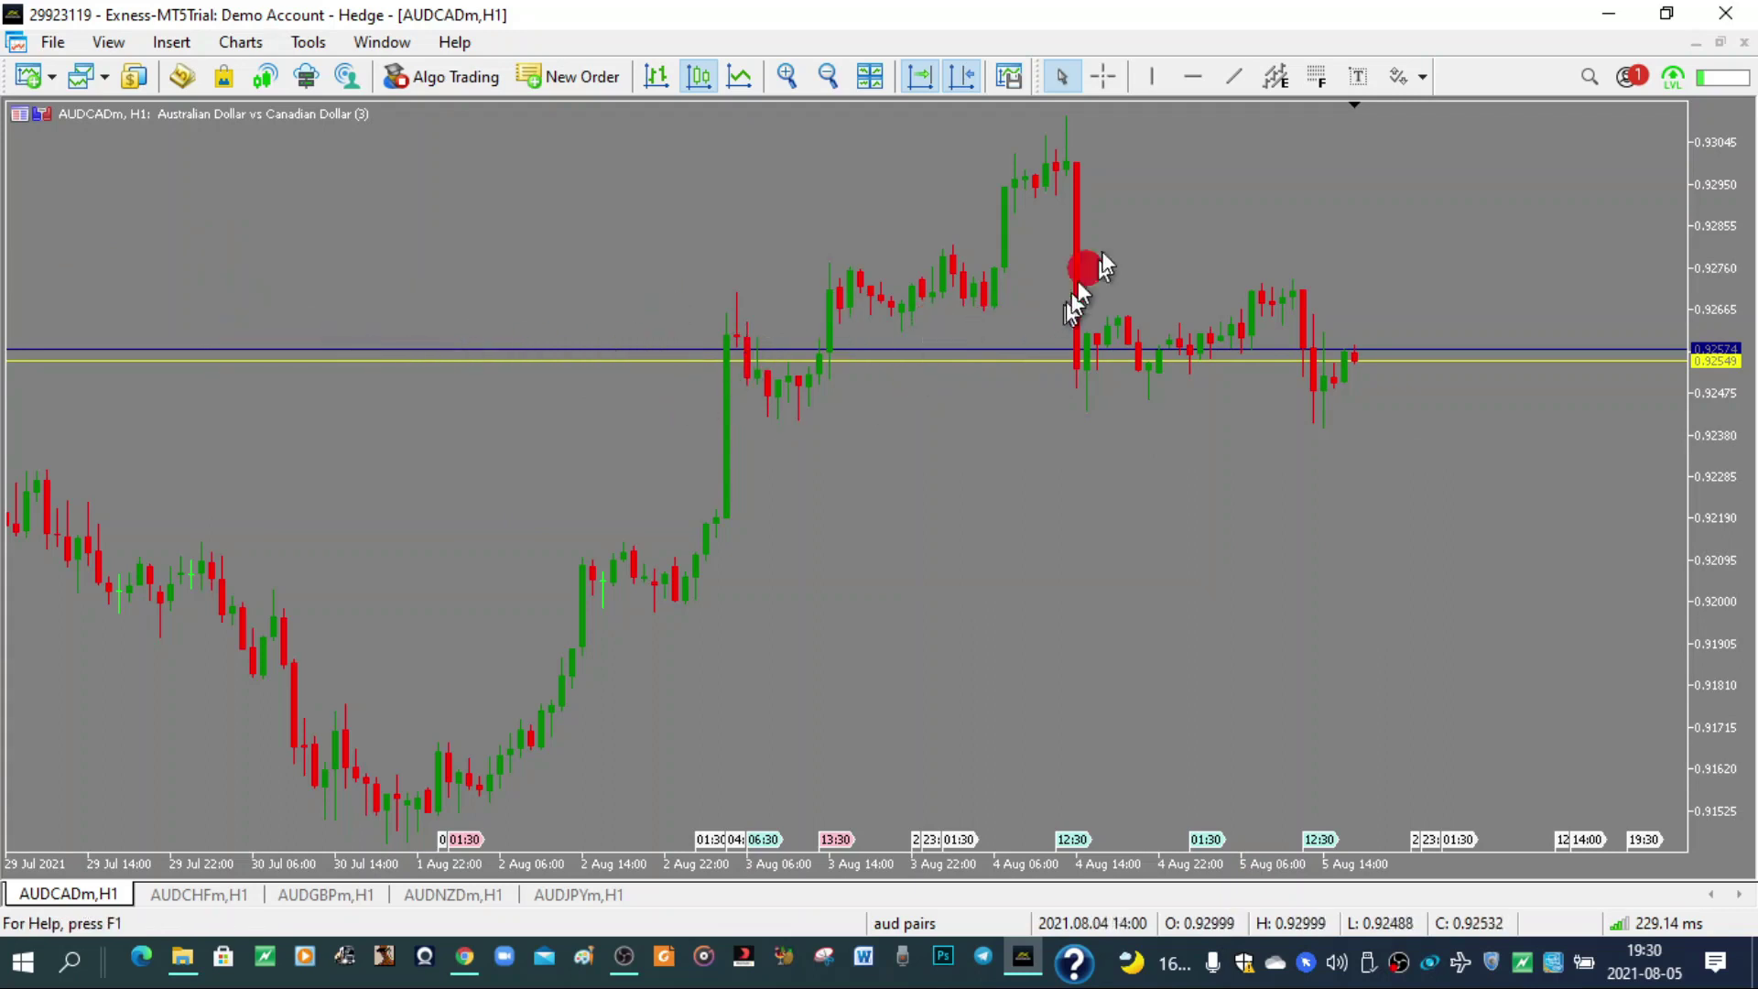
# Step: Place a vertical line on the AUDCADm chart at 2021.08.02 15:00 and give it the dash-dot line style
pyautogui.click(1154, 82)
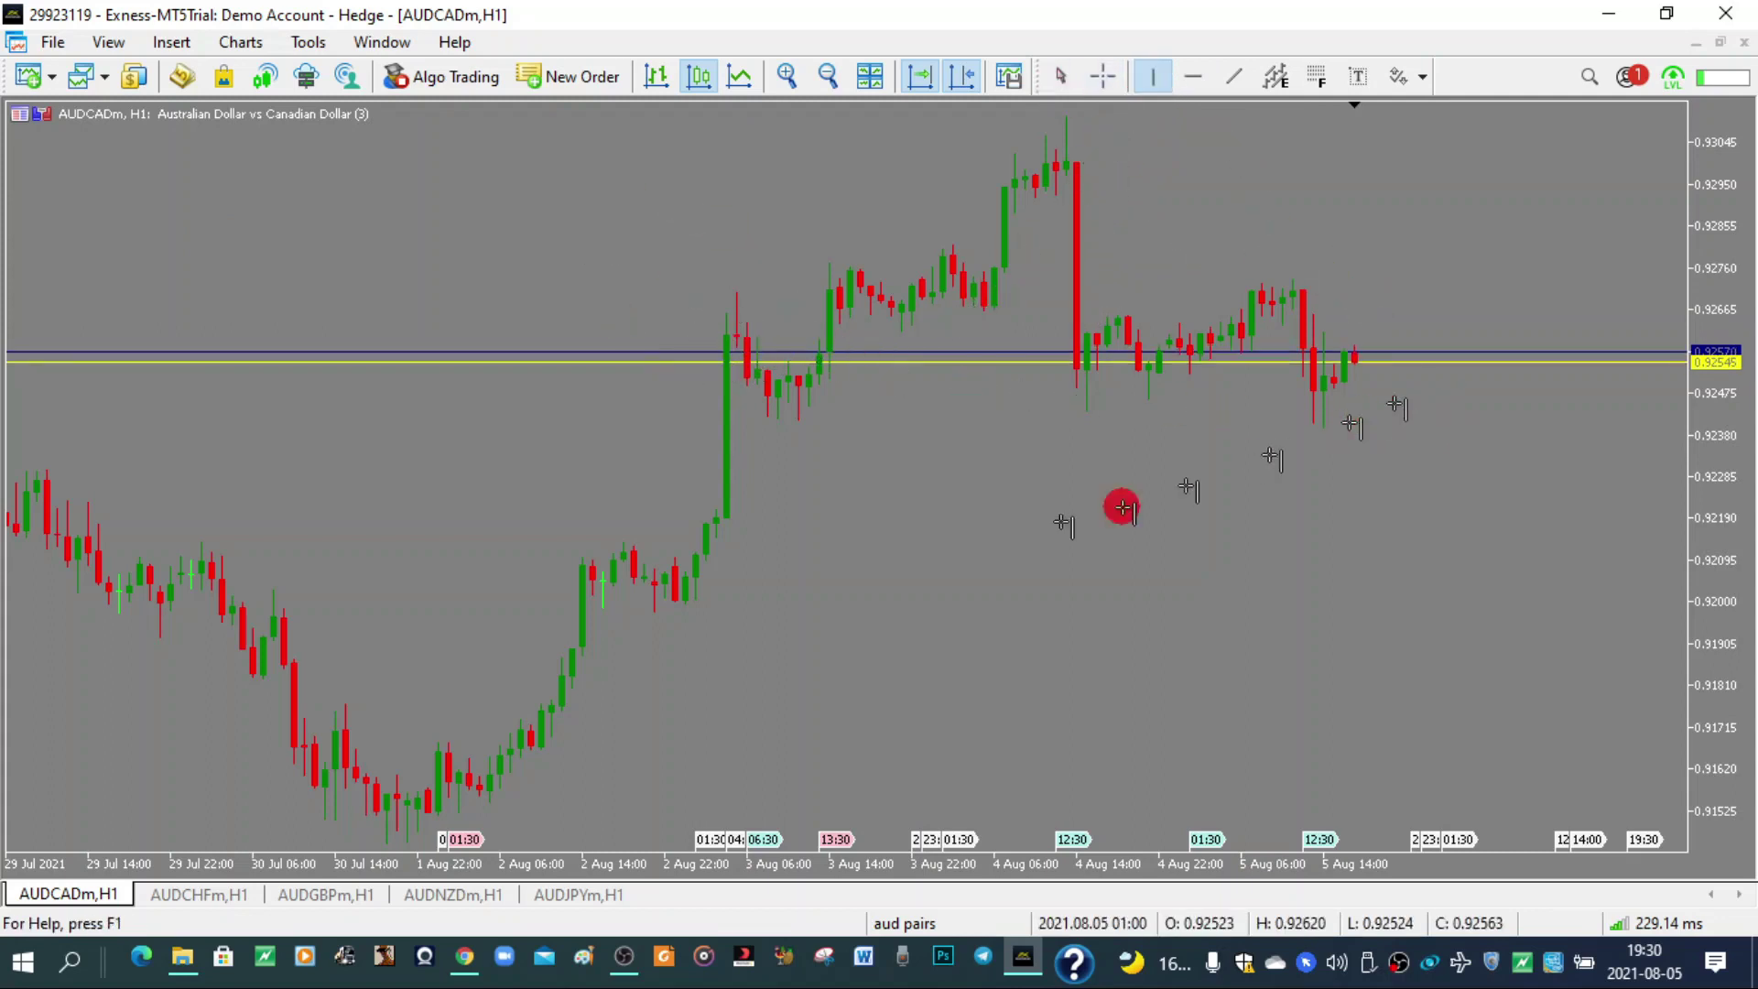
pyautogui.click(587, 501)
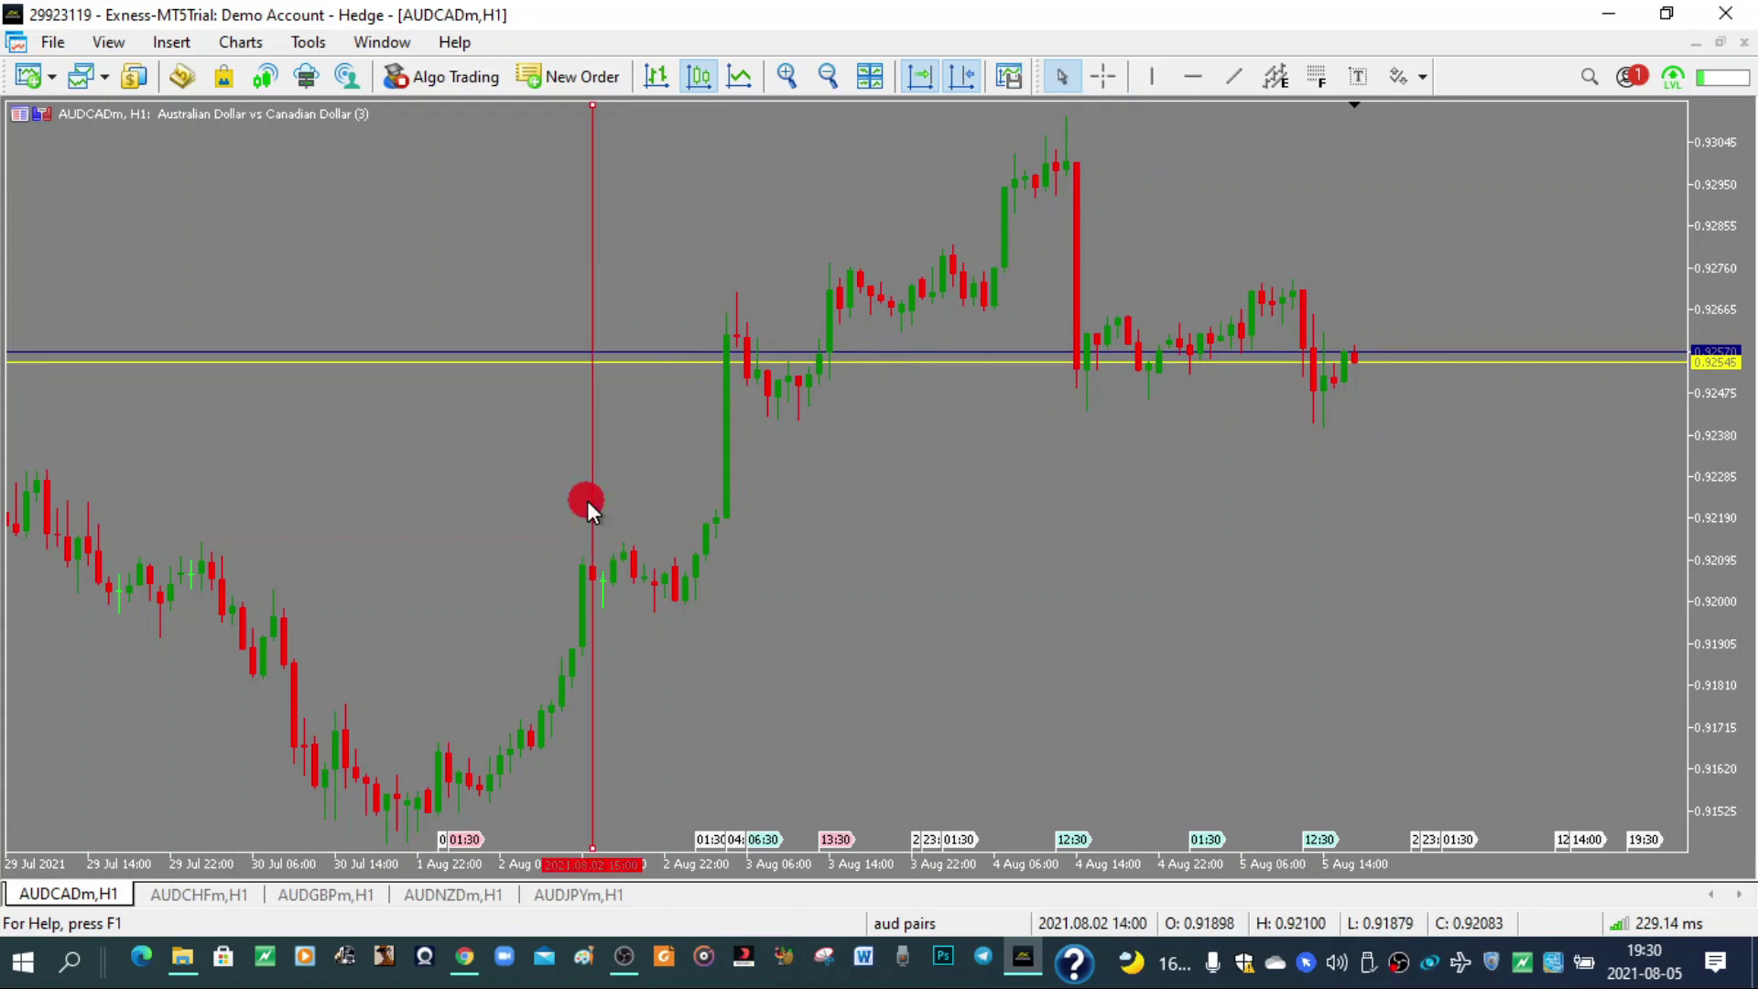
pyautogui.rightClick(593, 265)
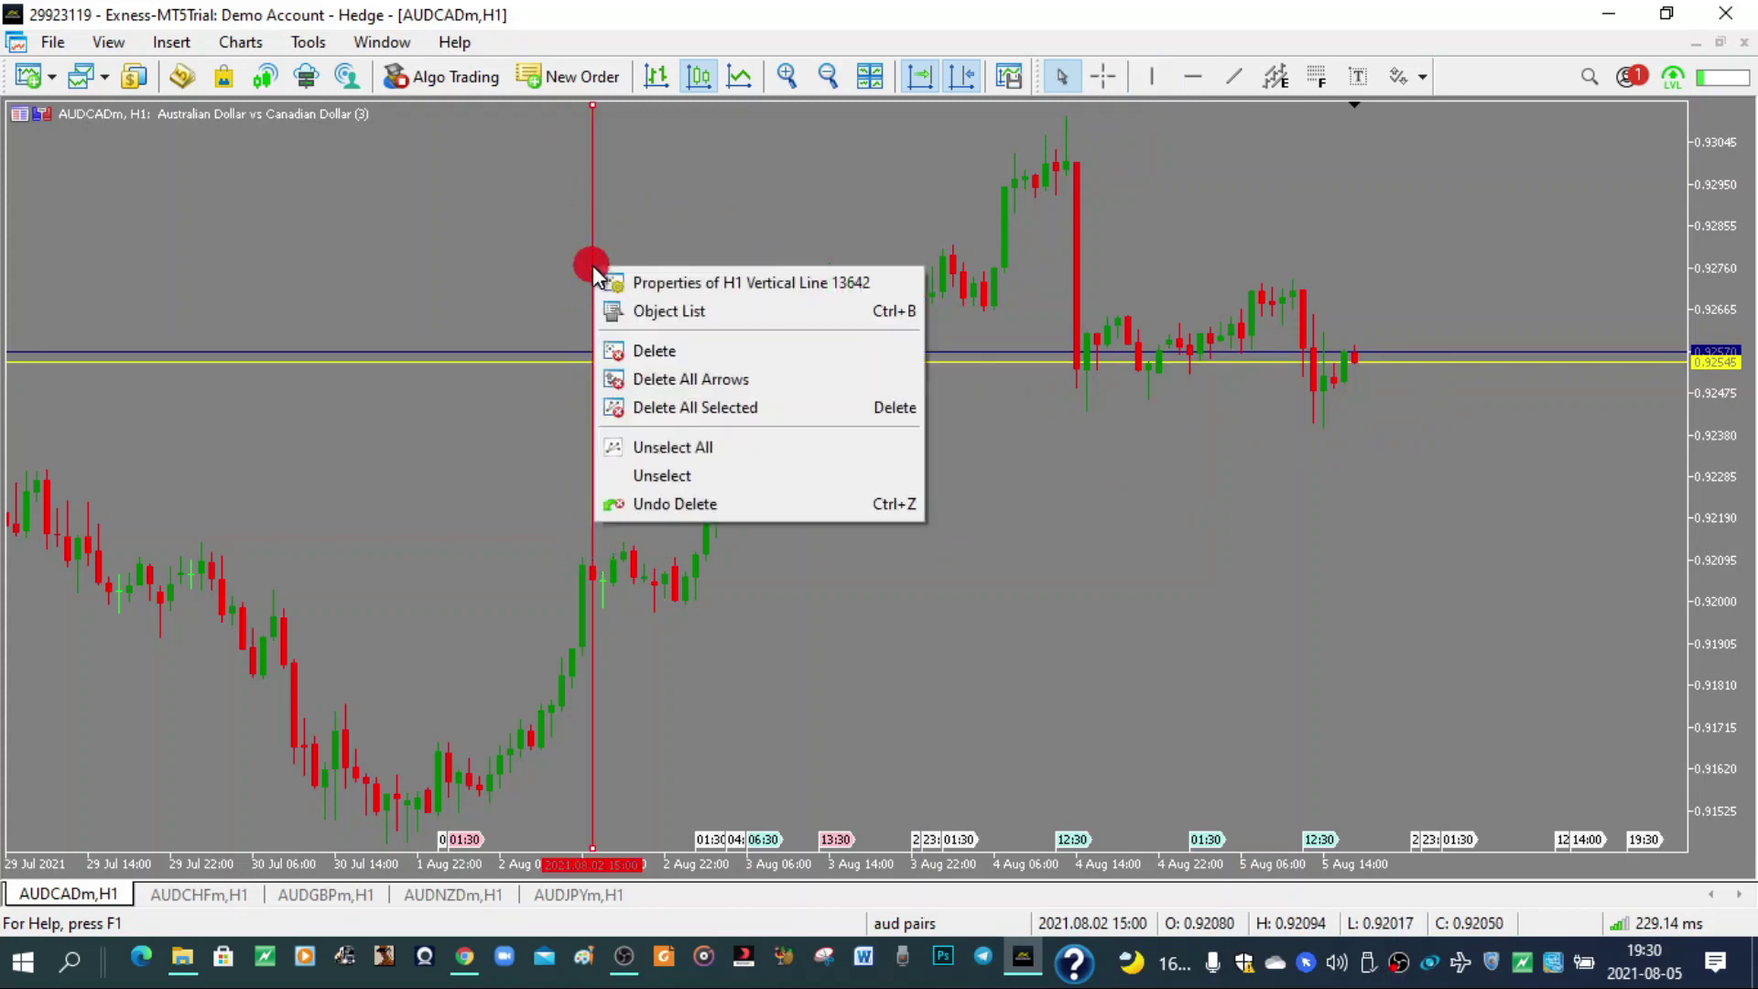
pyautogui.click(659, 284)
pyautogui.click(1036, 555)
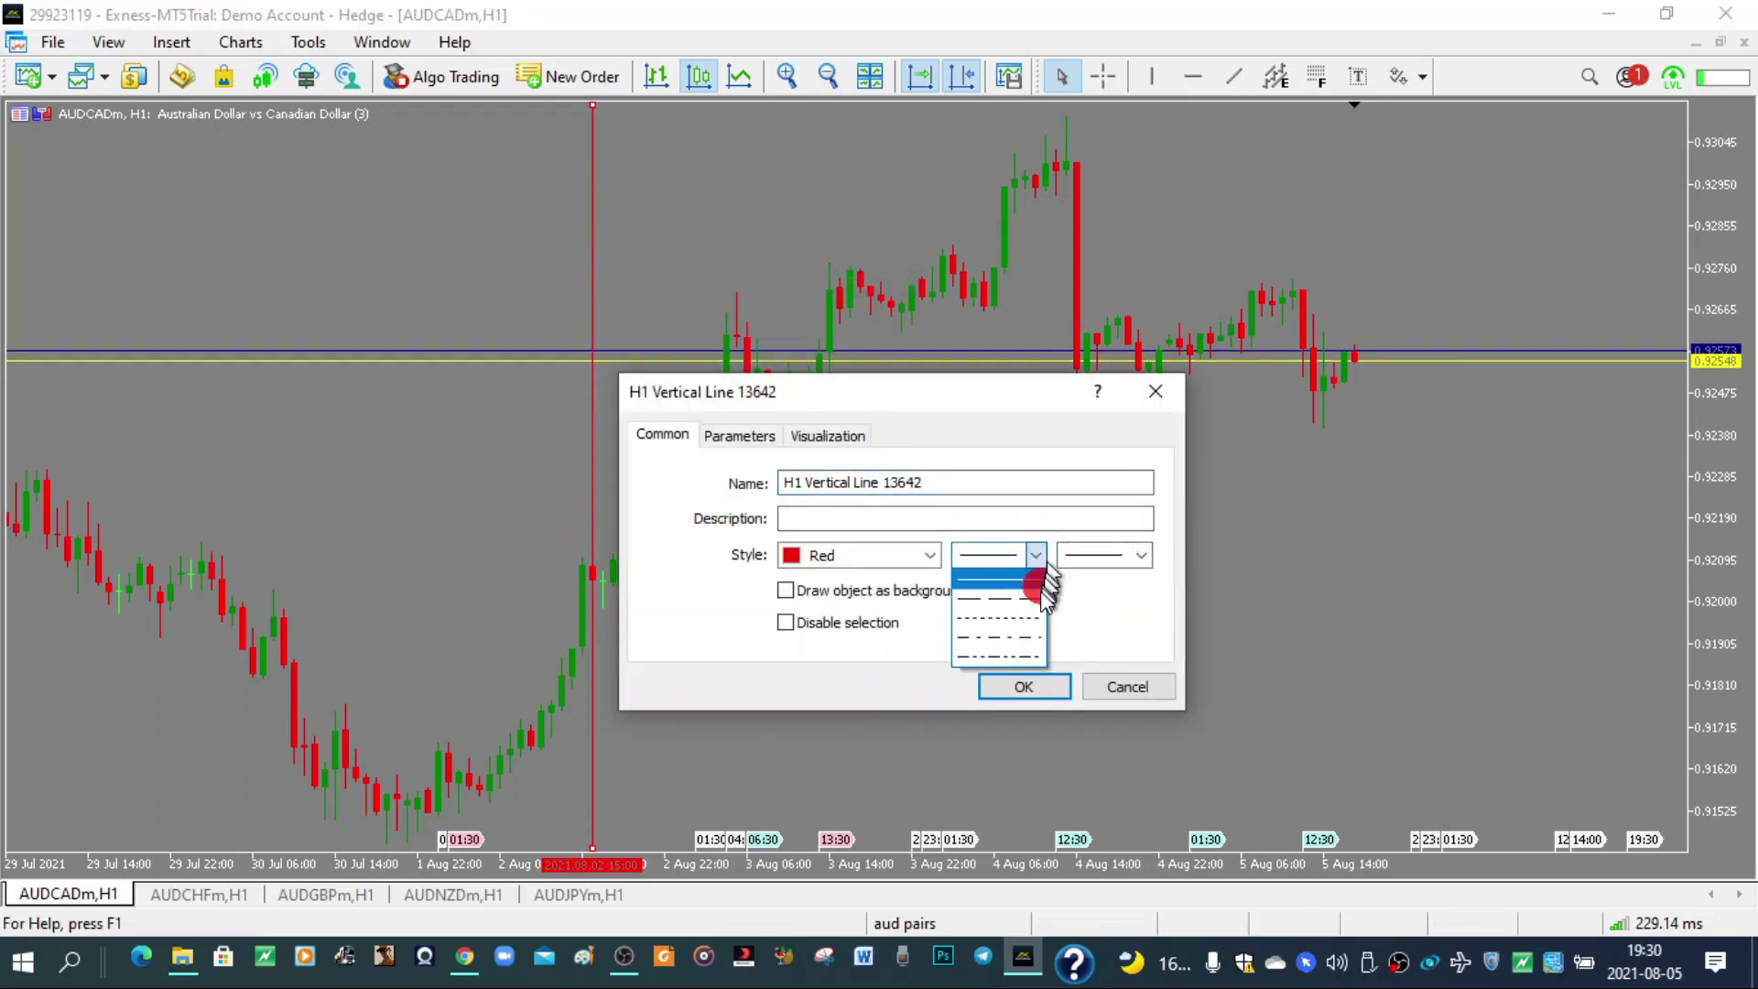
pyautogui.click(1007, 637)
pyautogui.click(1014, 679)
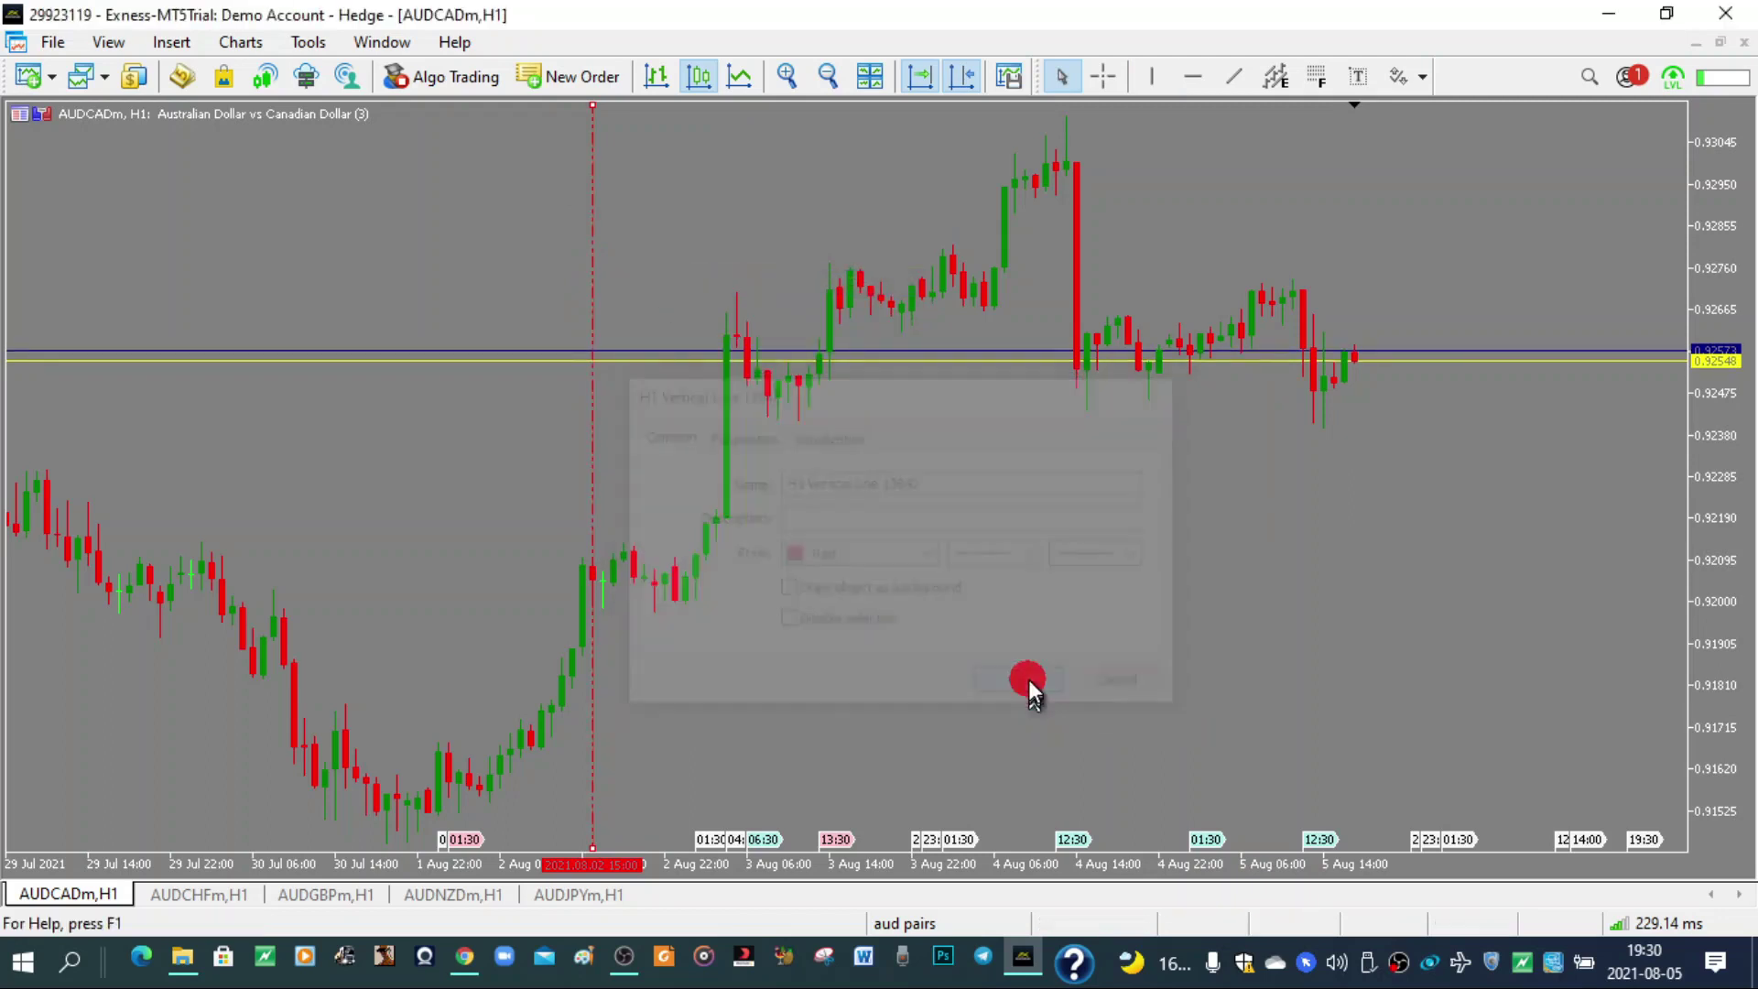
# Step: Set the vertical line's thickness to the thickest option in its properties and apply
pyautogui.click(721, 408)
pyautogui.rightClick(589, 321)
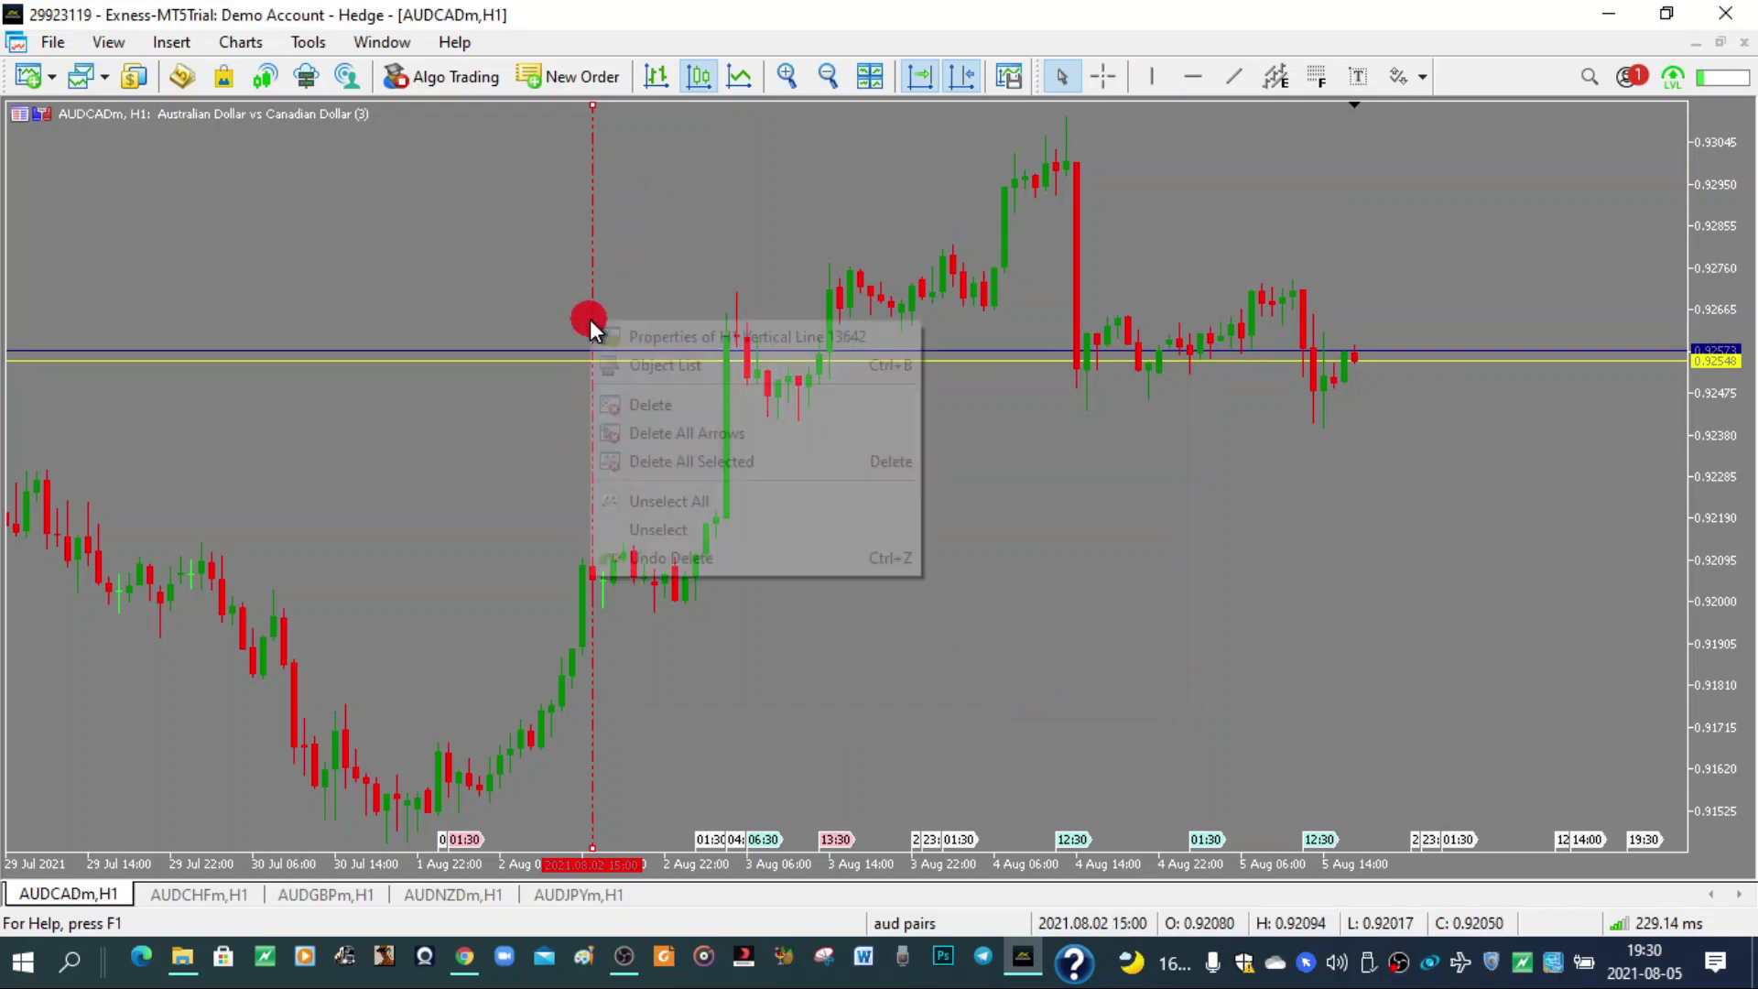
pyautogui.click(657, 348)
pyautogui.click(1140, 555)
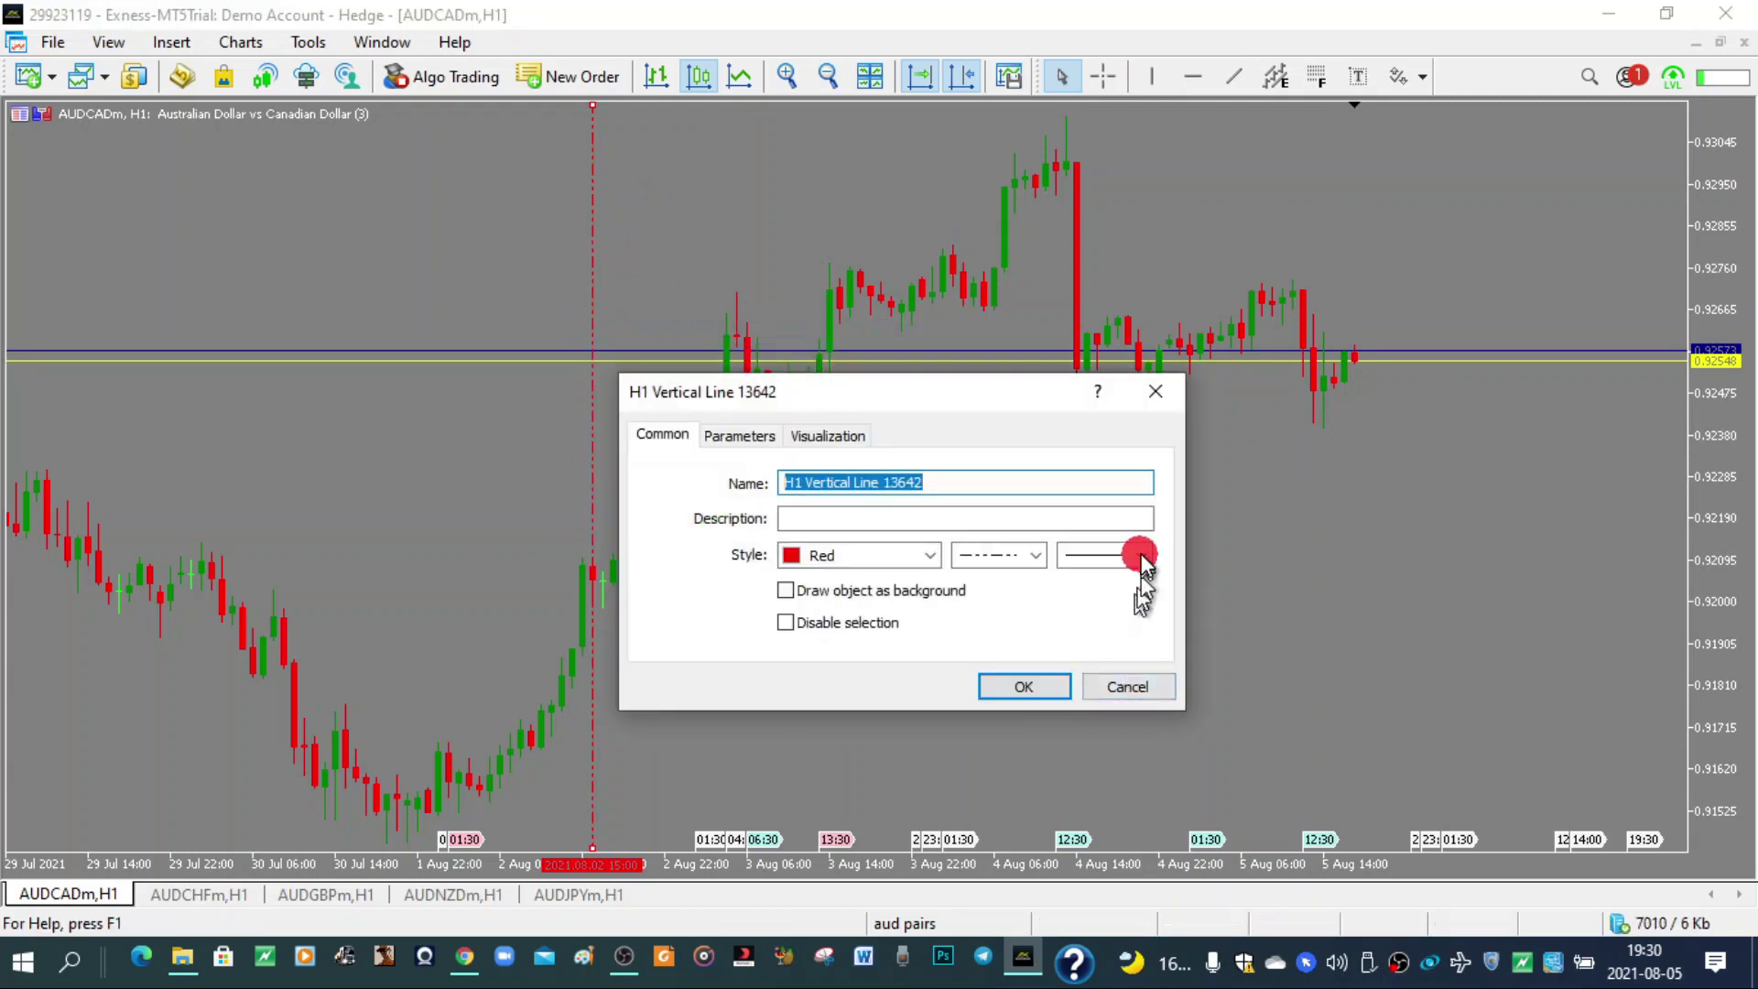
pyautogui.click(1135, 656)
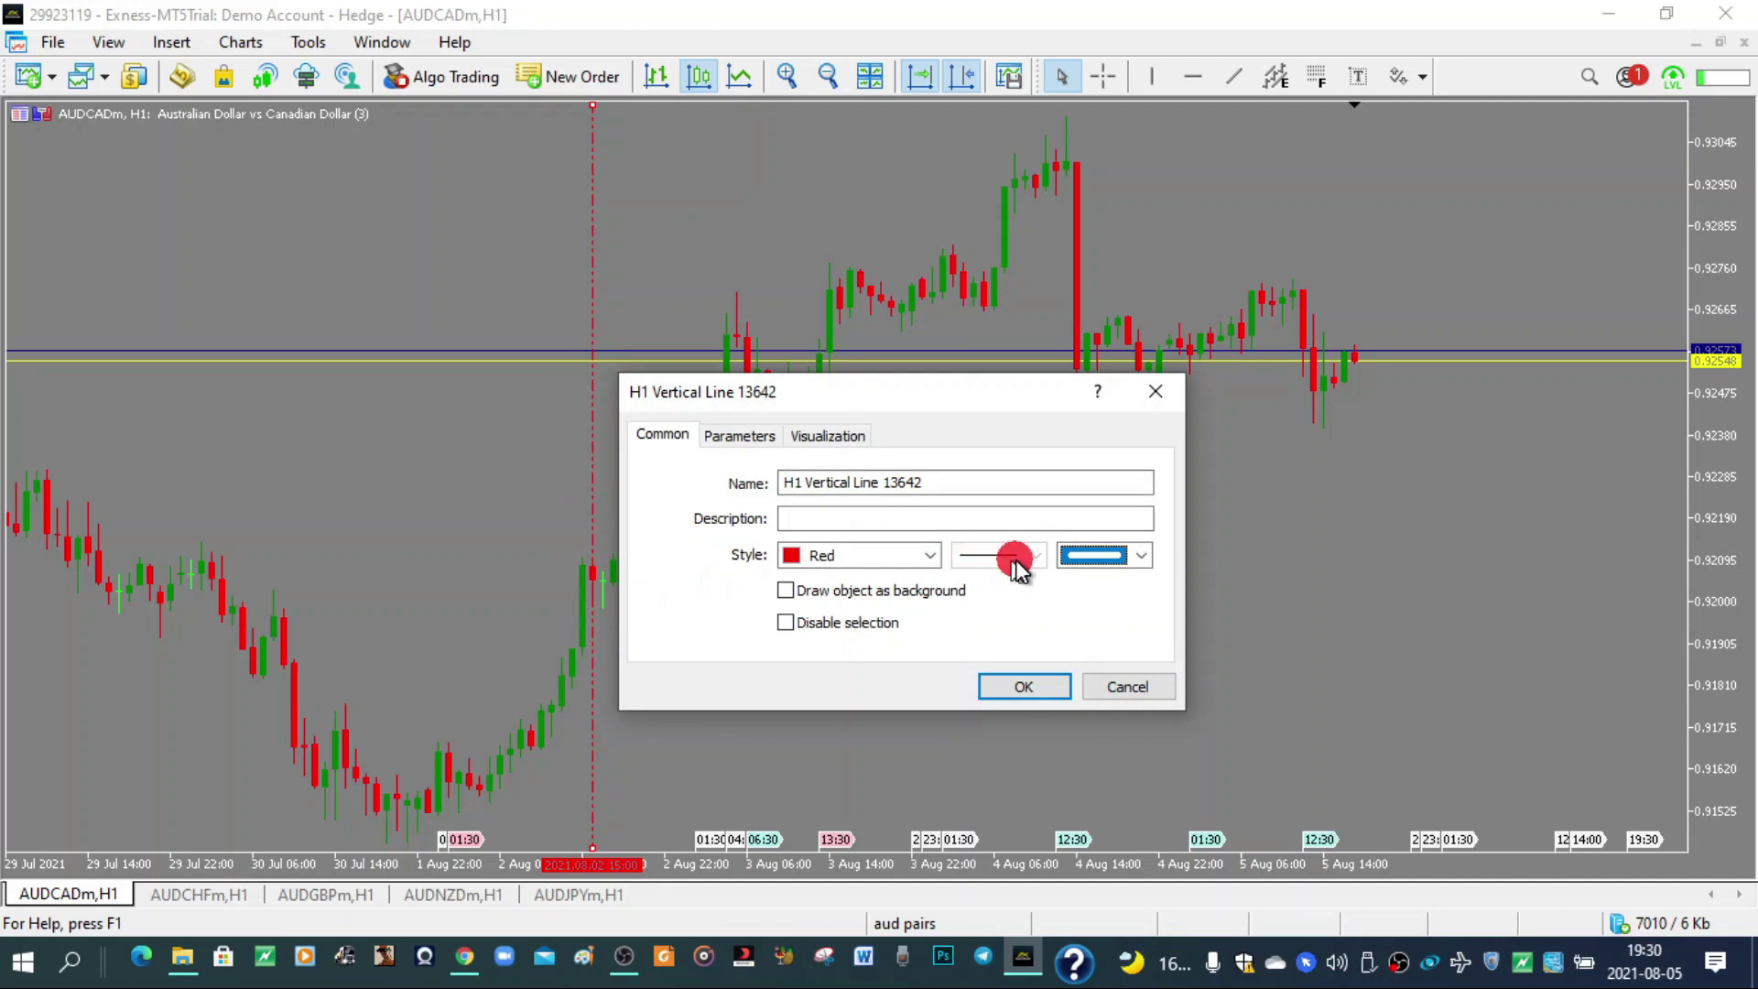
pyautogui.click(1024, 695)
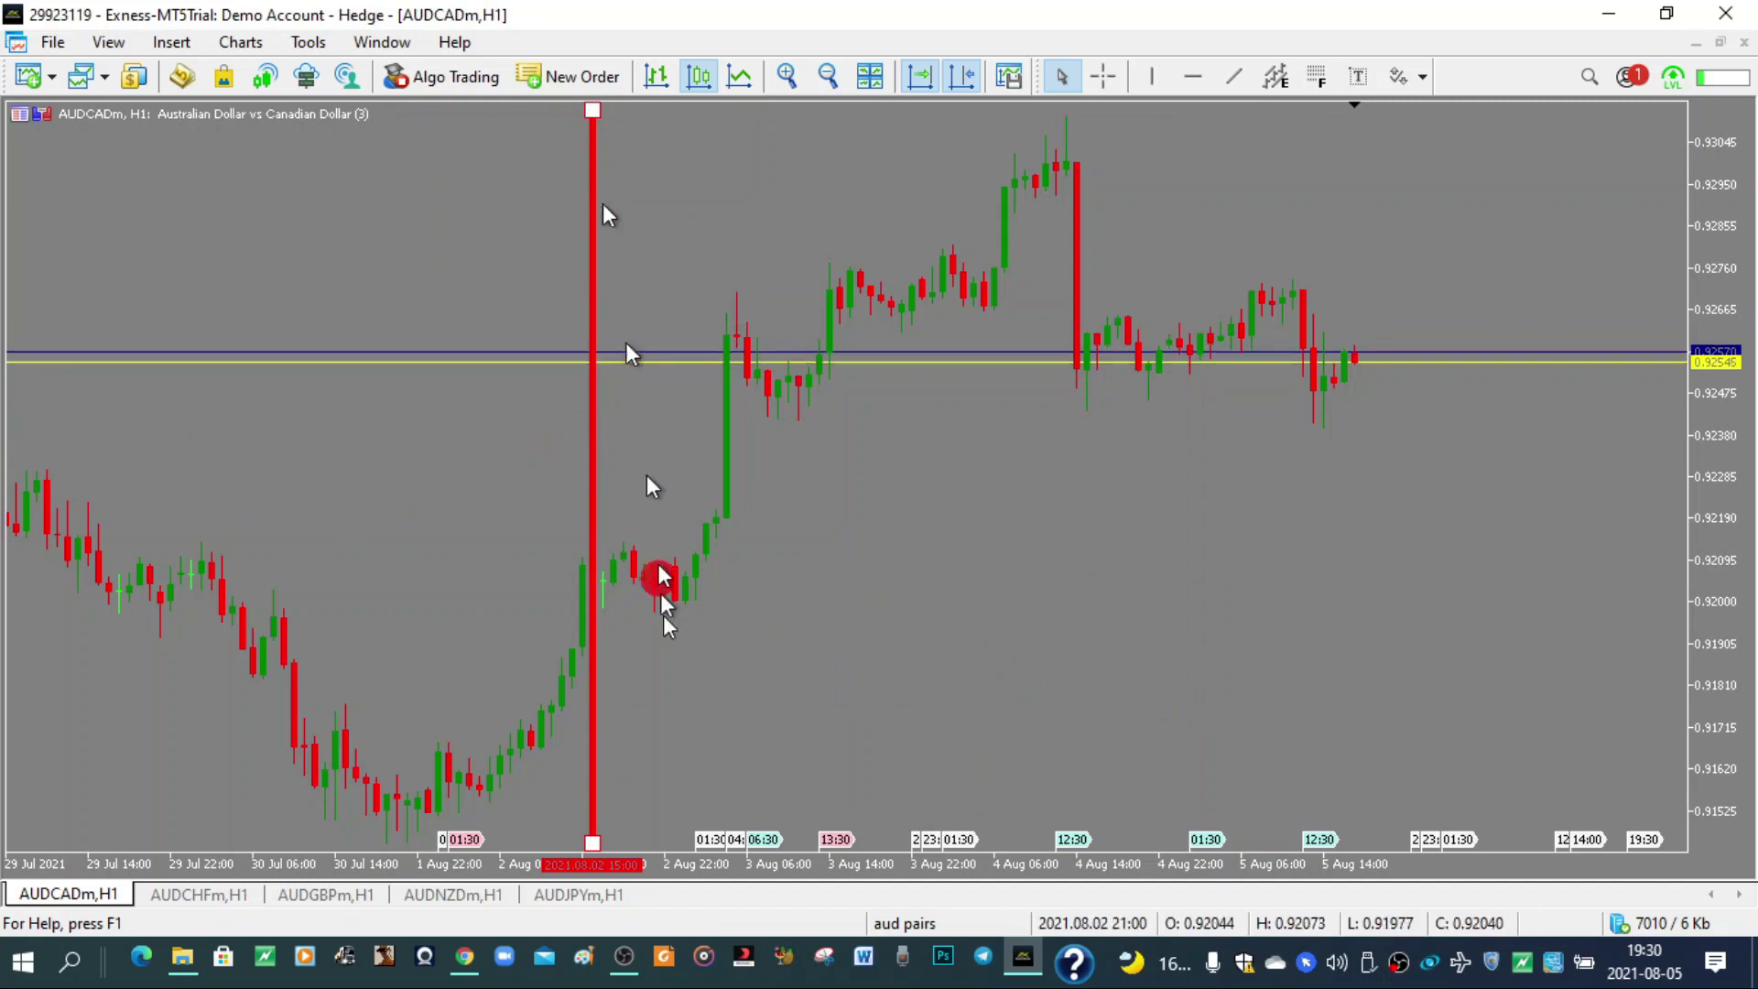
# Step: Move the vertical line back to 2021.08.02 06:00 and deselect it
pyautogui.moveTo(591, 361)
pyautogui.mouseDown()
pyautogui.moveTo(906, 366)
pyautogui.moveTo(879, 385)
pyautogui.moveTo(489, 392)
pyautogui.moveTo(1209, 388)
pyautogui.moveTo(464, 396)
pyautogui.moveTo(500, 394)
pyautogui.mouseUp()
pyautogui.click(577, 429)
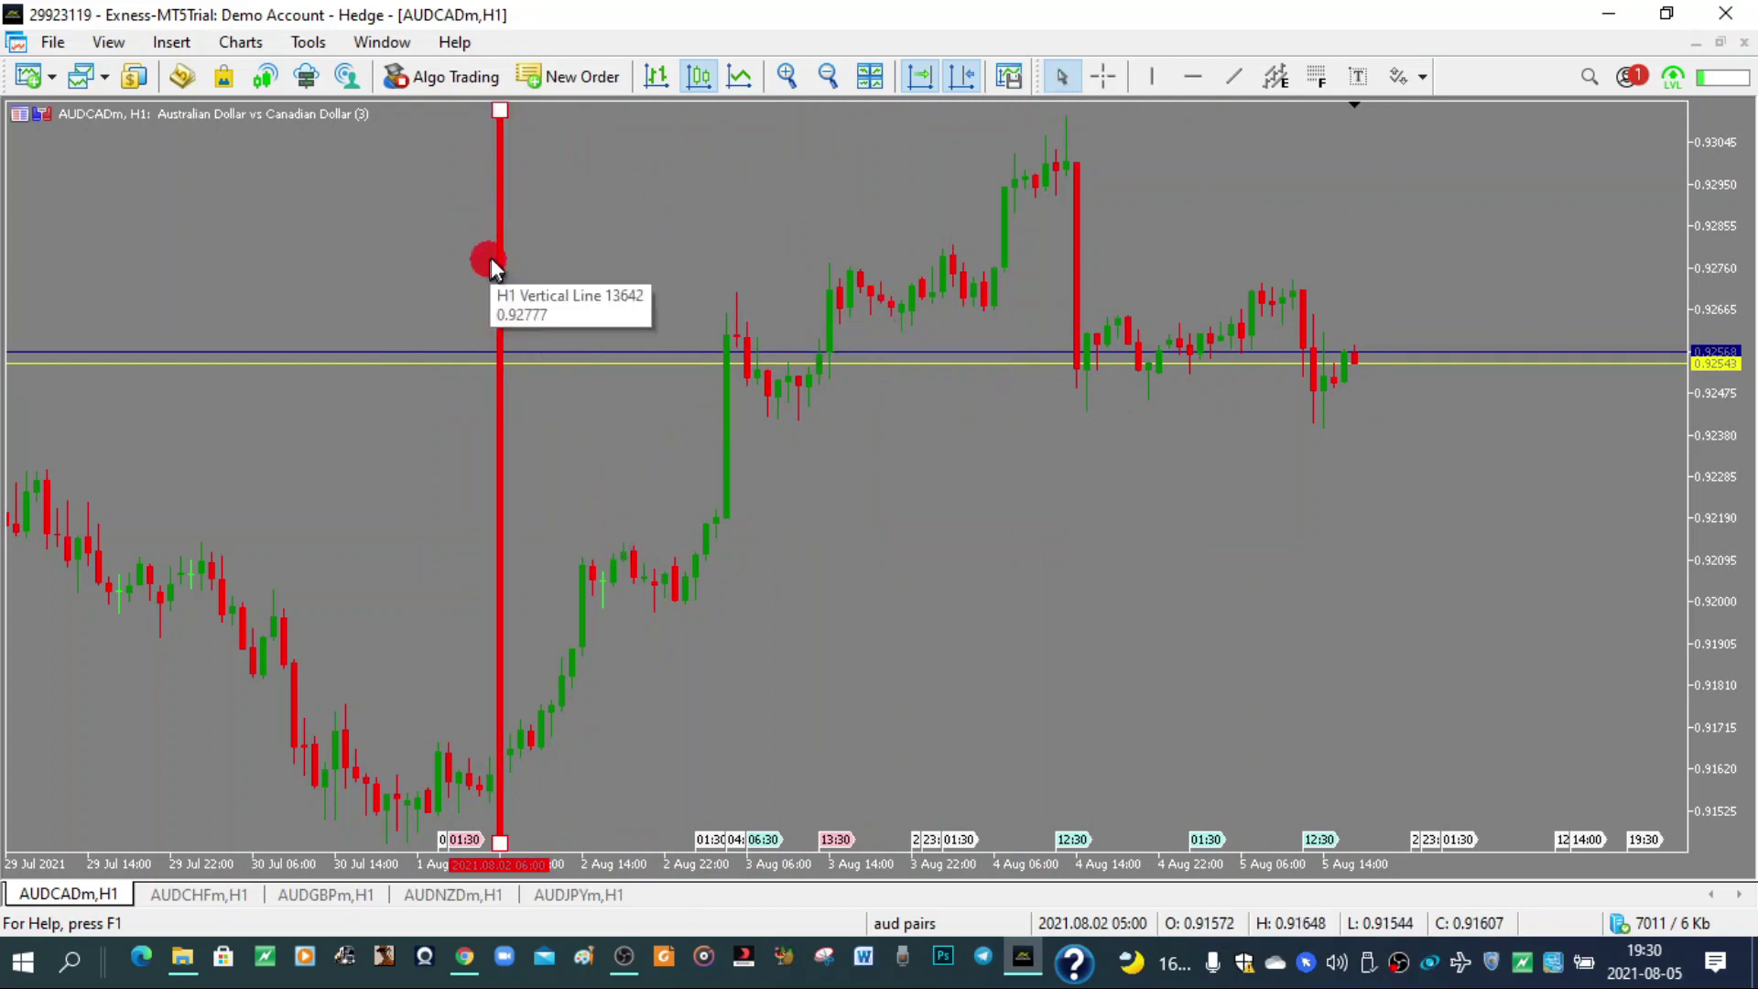
pyautogui.doubleClick(502, 227)
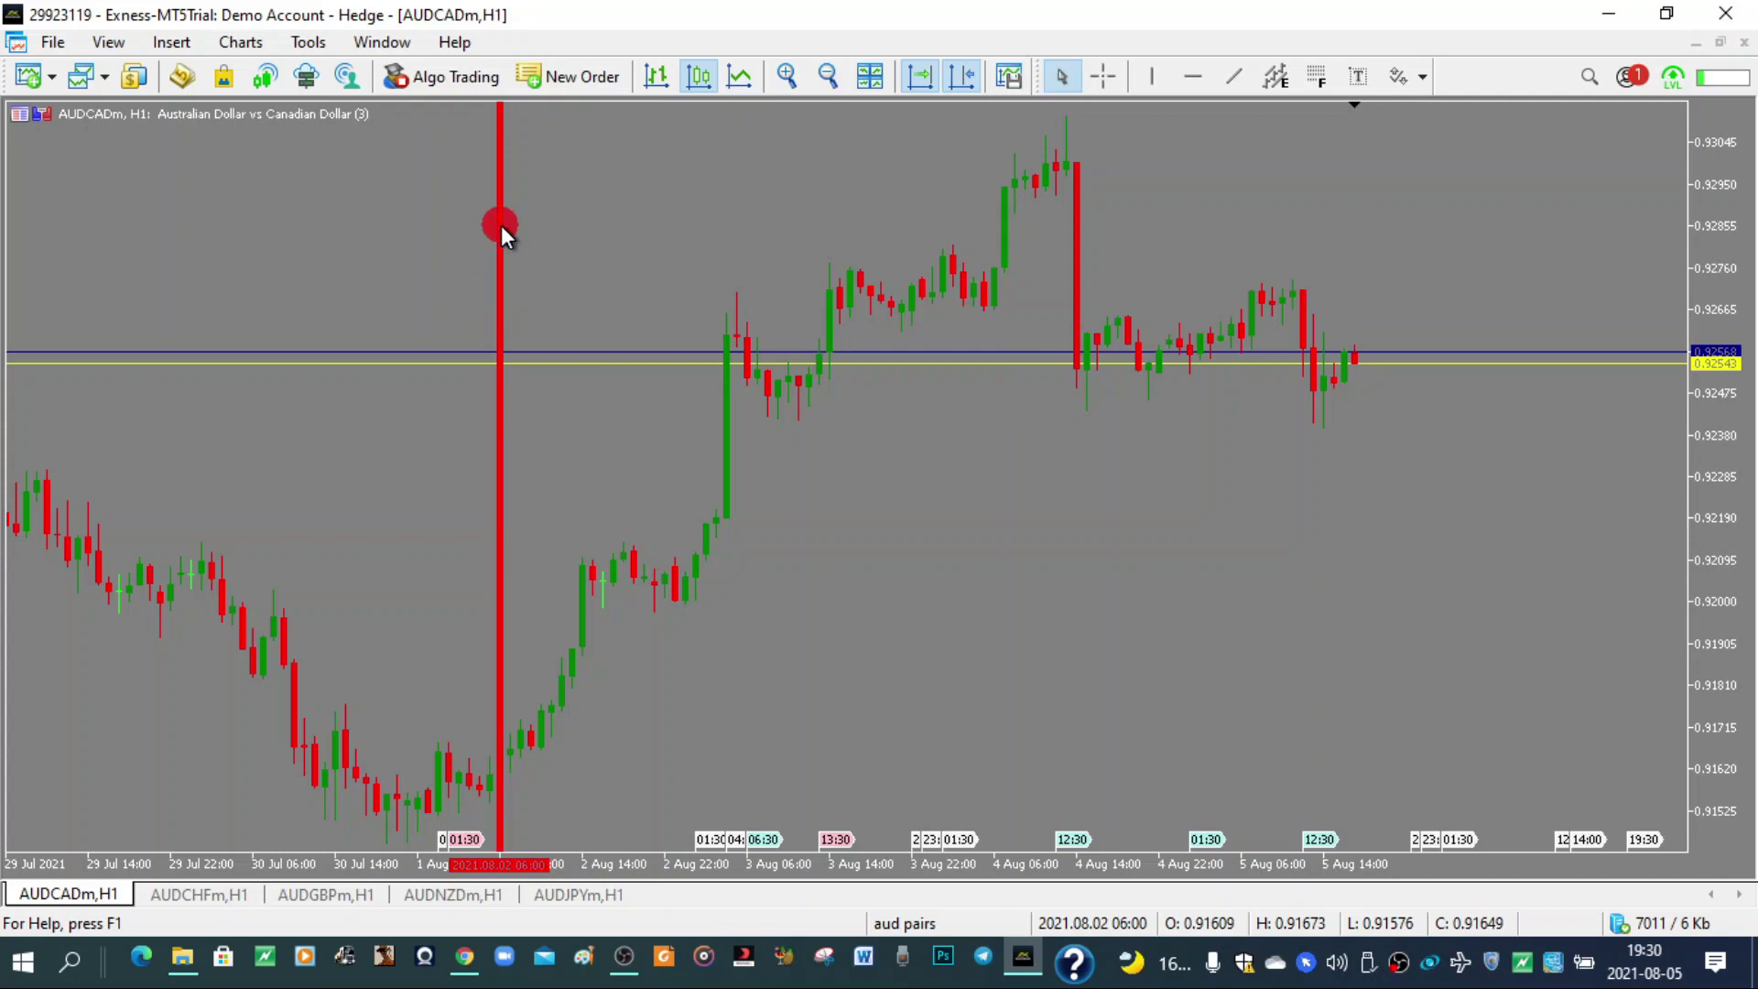
# Step: Try to move the deselected vertical line to an earlier time on the chart
pyautogui.click(506, 859)
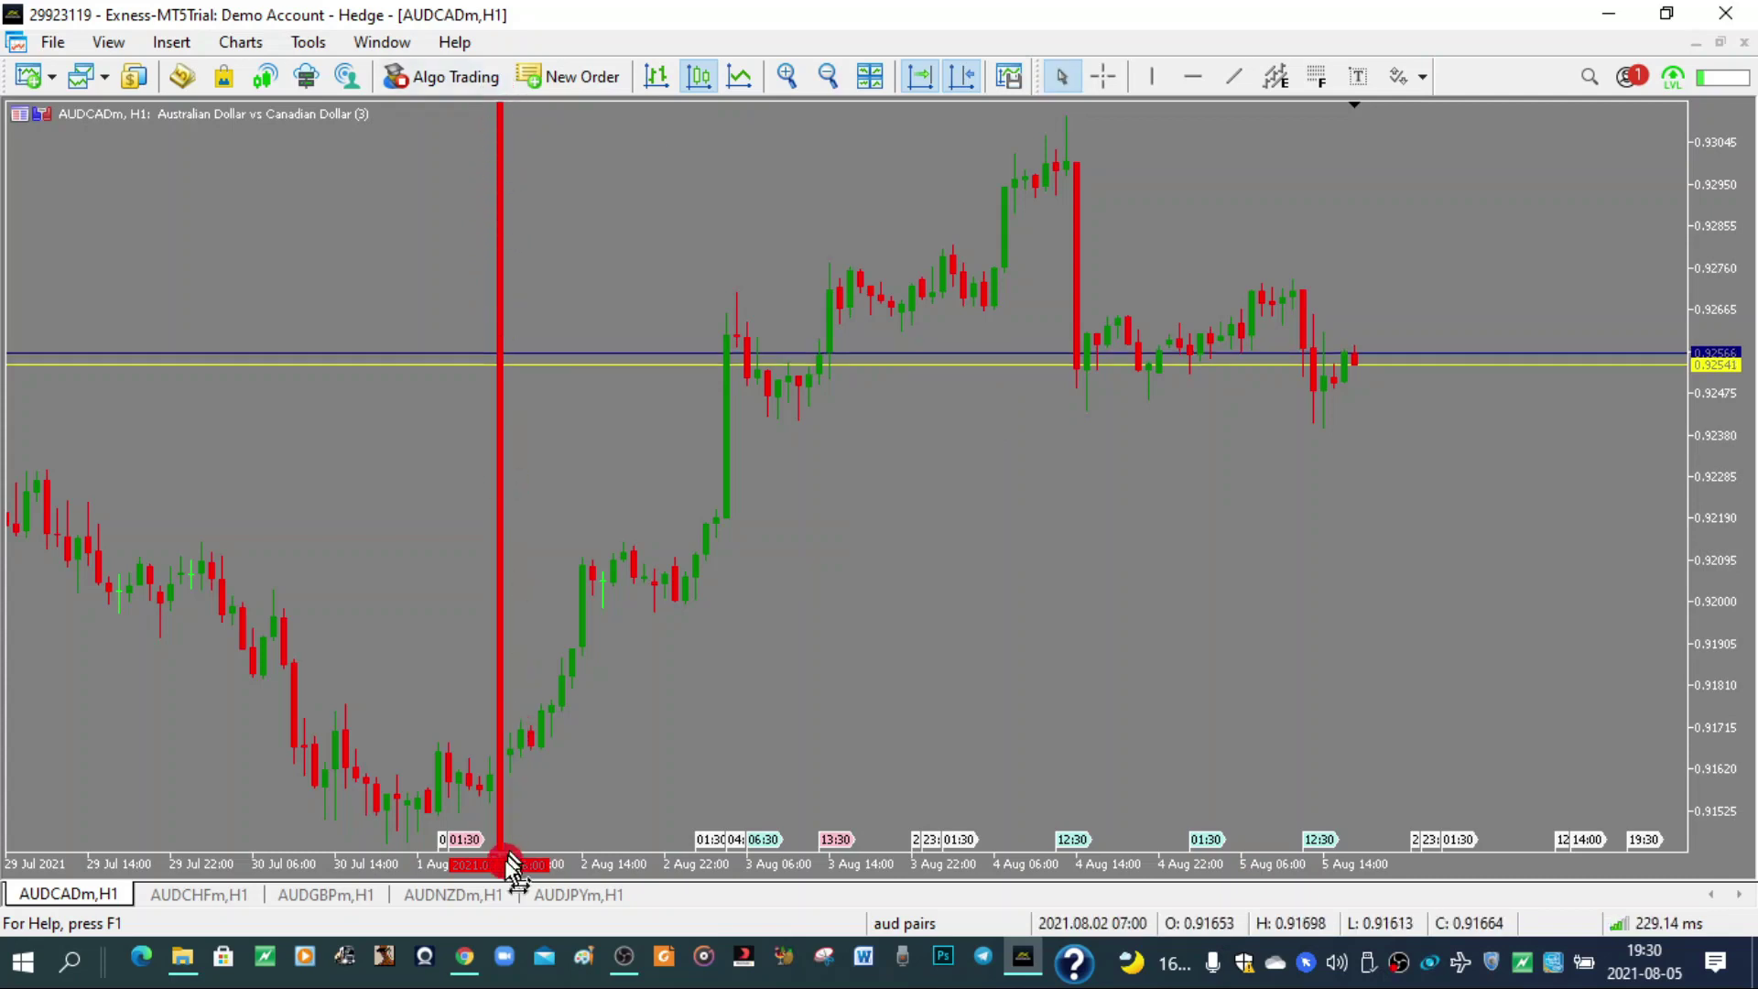
pyautogui.click(502, 99)
pyautogui.click(469, 616)
pyautogui.moveTo(508, 539)
pyautogui.mouseDown()
pyautogui.moveTo(770, 550)
pyautogui.moveTo(835, 572)
pyautogui.moveTo(209, 586)
pyautogui.mouseUp()
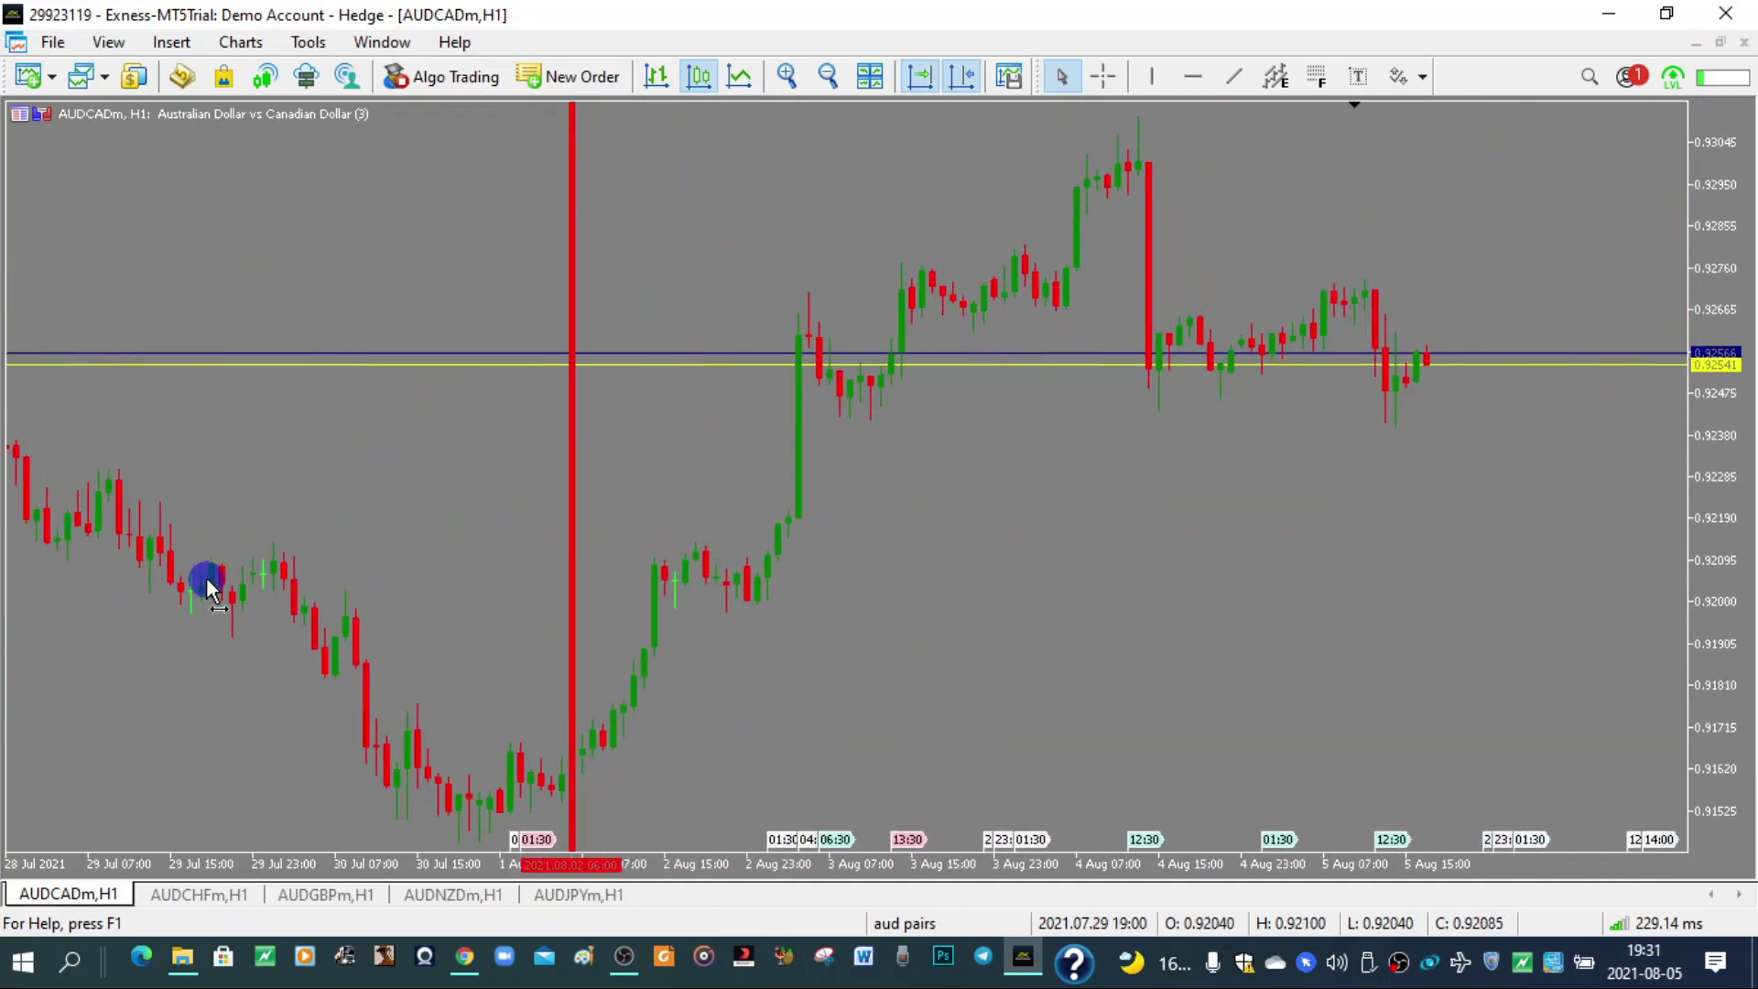
# Step: Reselect the thick vertical line on the AUDCADm chart and move it one bar earlier to 2021.08.02 05:00
pyautogui.doubleClick(573, 251)
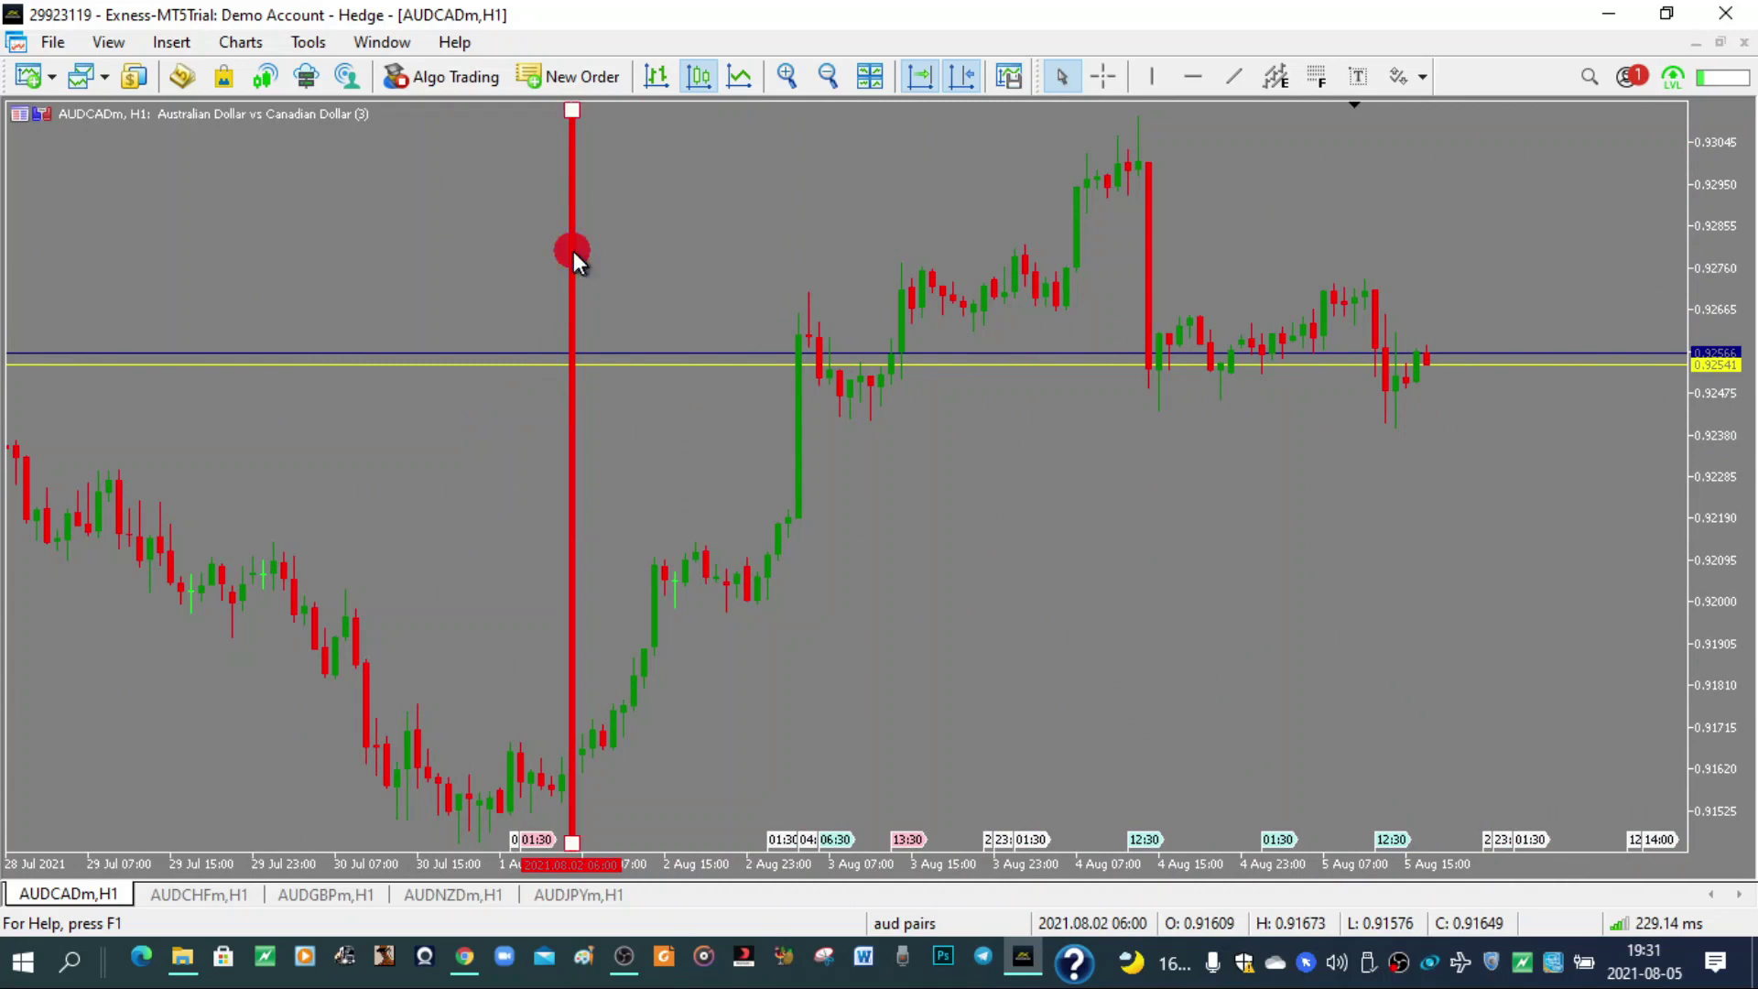
pyautogui.click(595, 835)
pyautogui.scroll(-2, 574, 509)
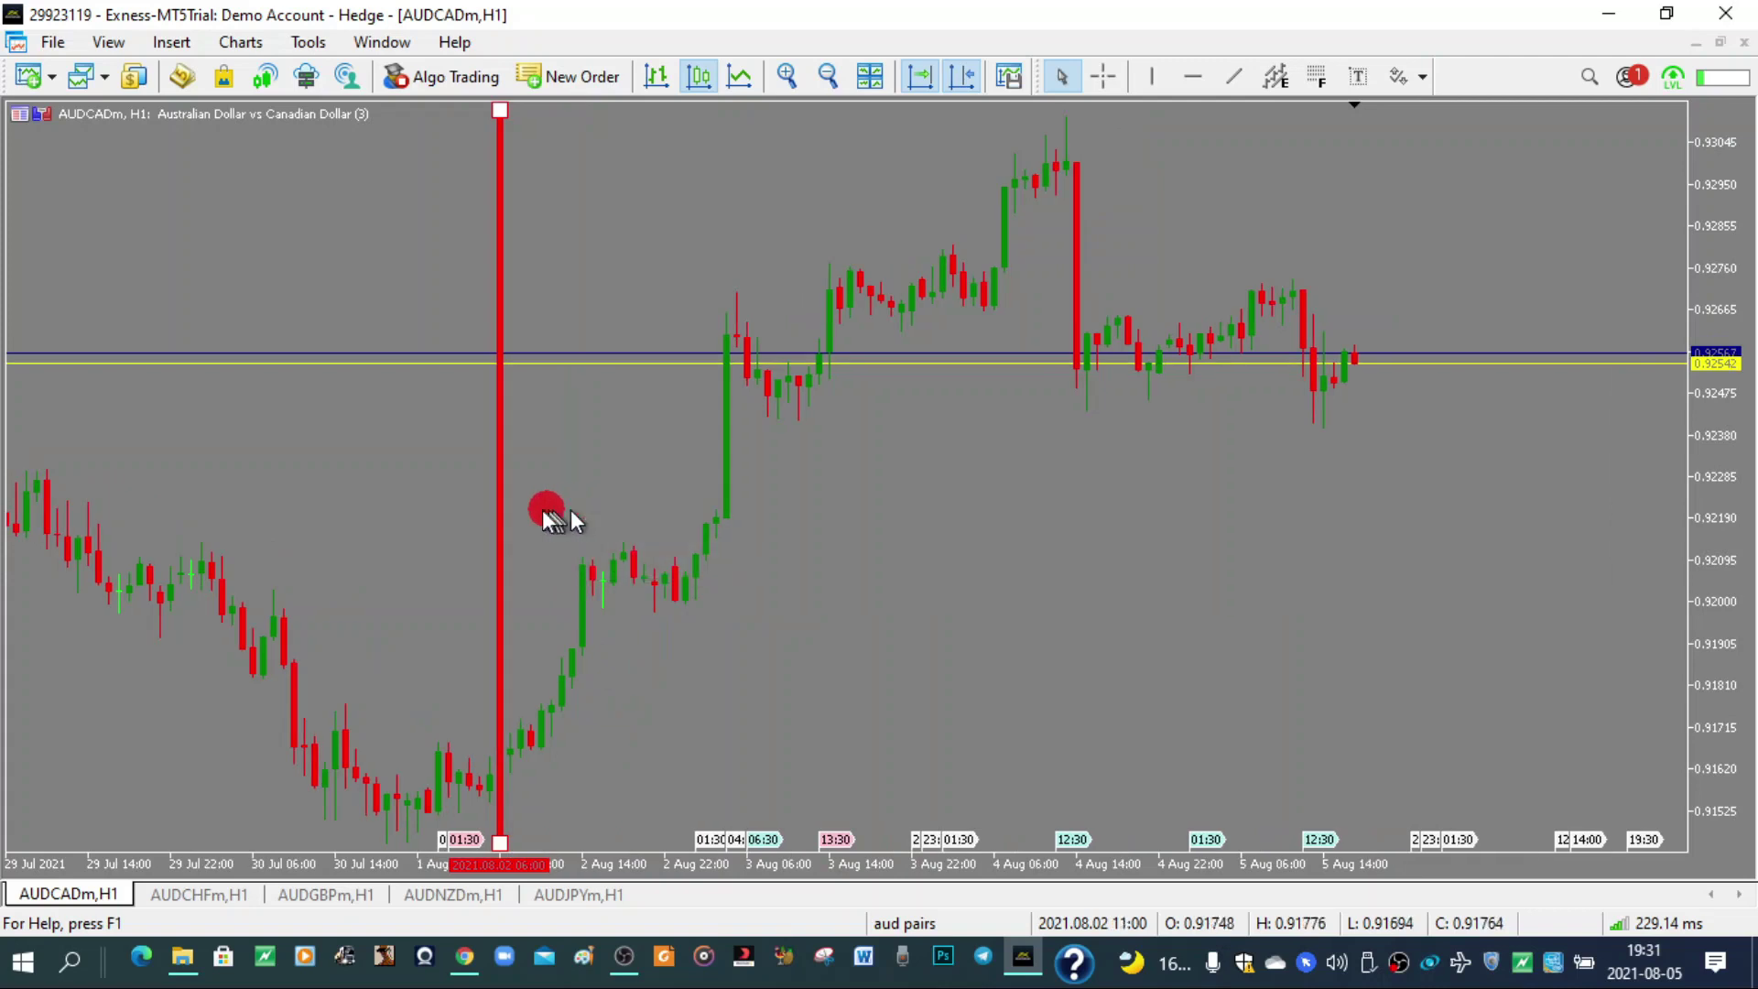
pyautogui.moveTo(491, 505); pyautogui.dragTo(489, 467)
pyautogui.click(1093, 396)
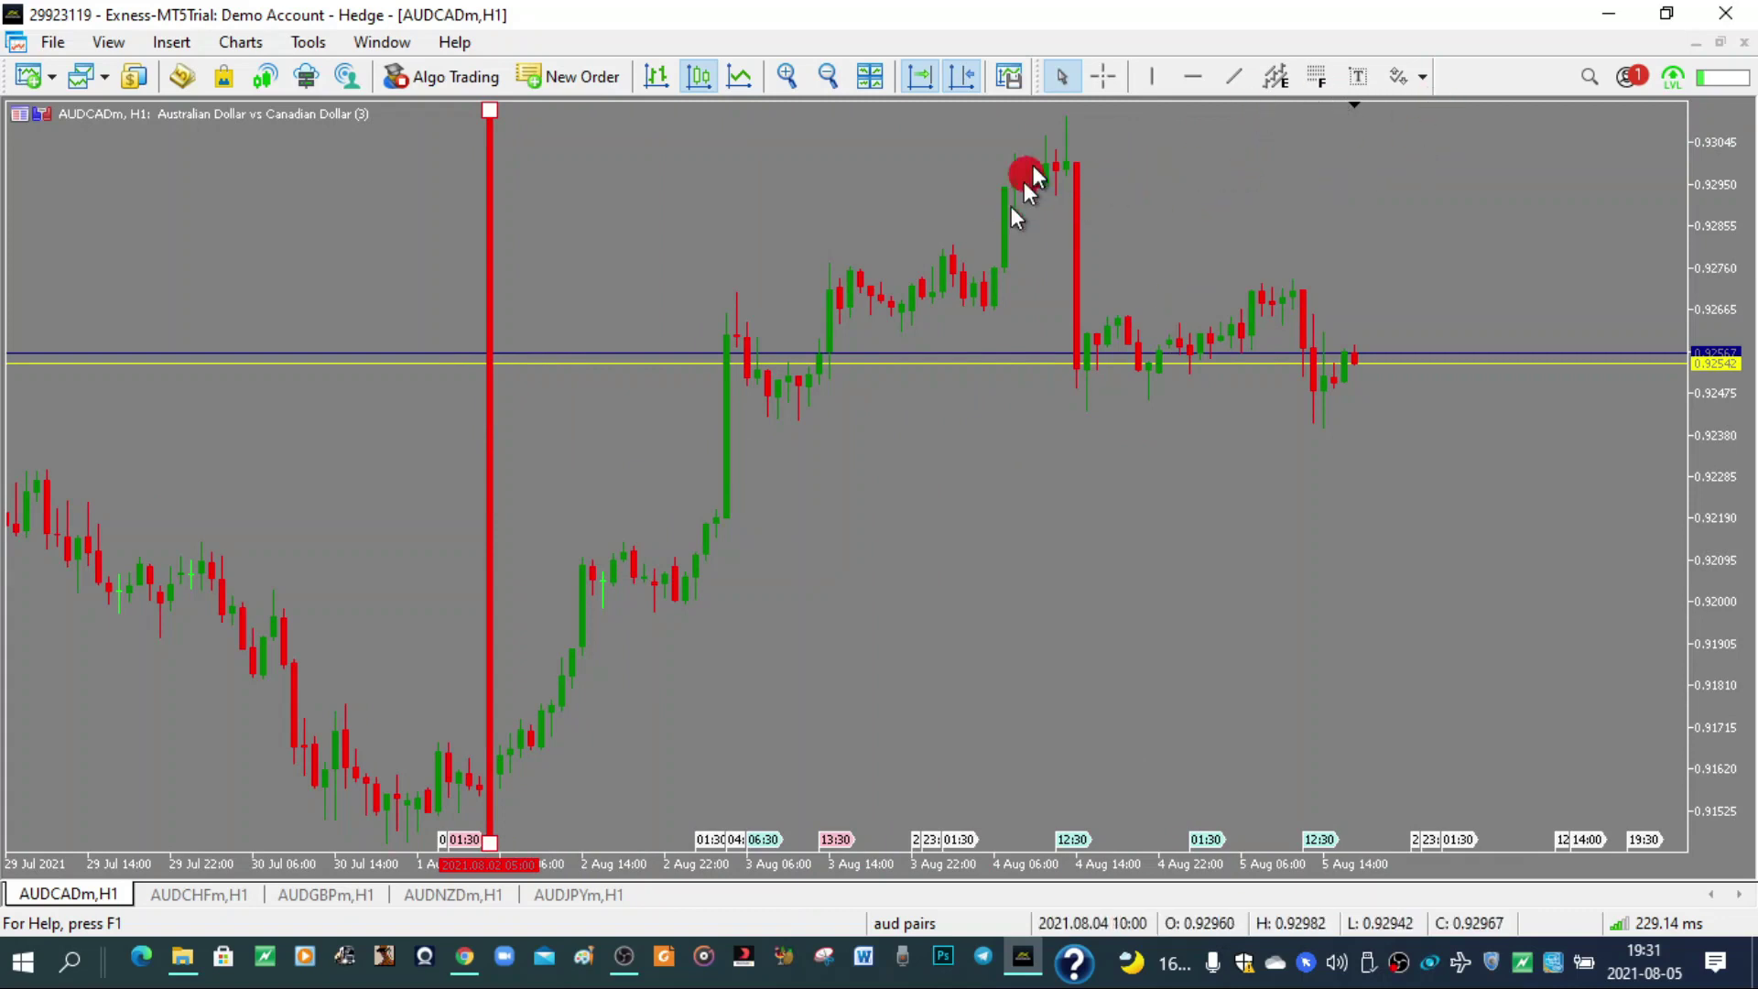
# Step: Draw a rectangle shape from 2021.08.02 14:00 to just past the latest candle, spanning prices of about 0.9293 to 0.9195
pyautogui.click(1033, 74)
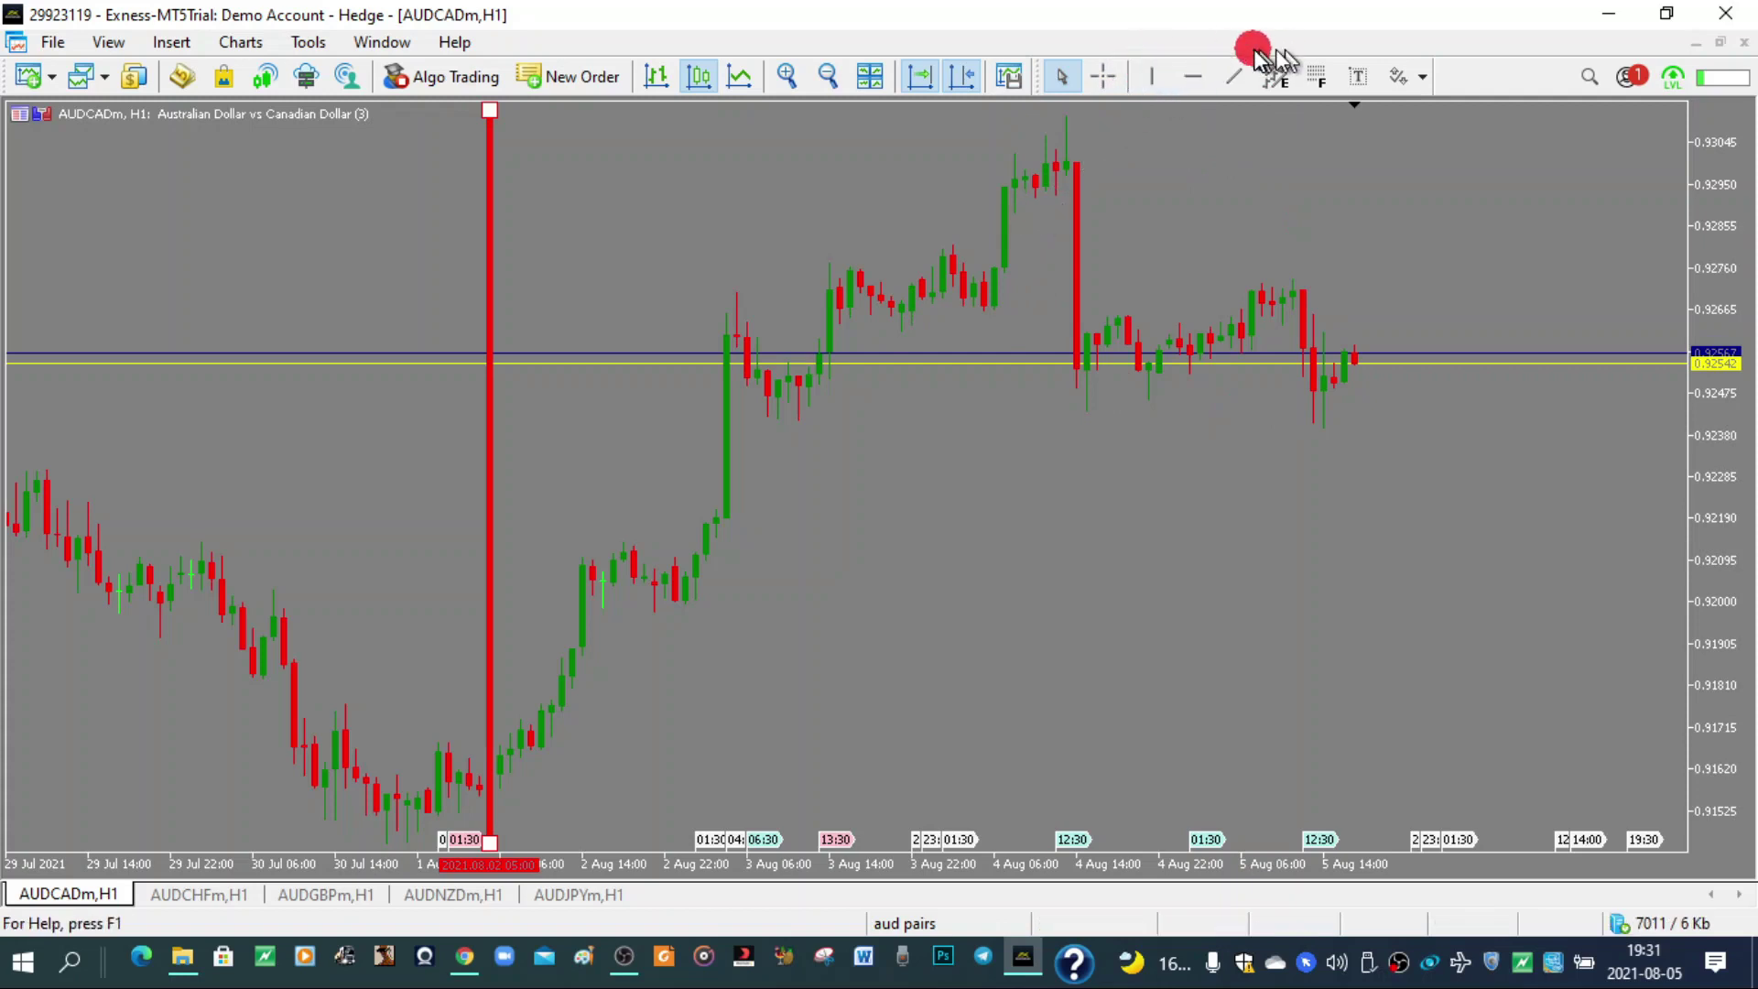
pyautogui.moveTo(1284, 87); pyautogui.dragTo(386, 560)
pyautogui.click(190, 79)
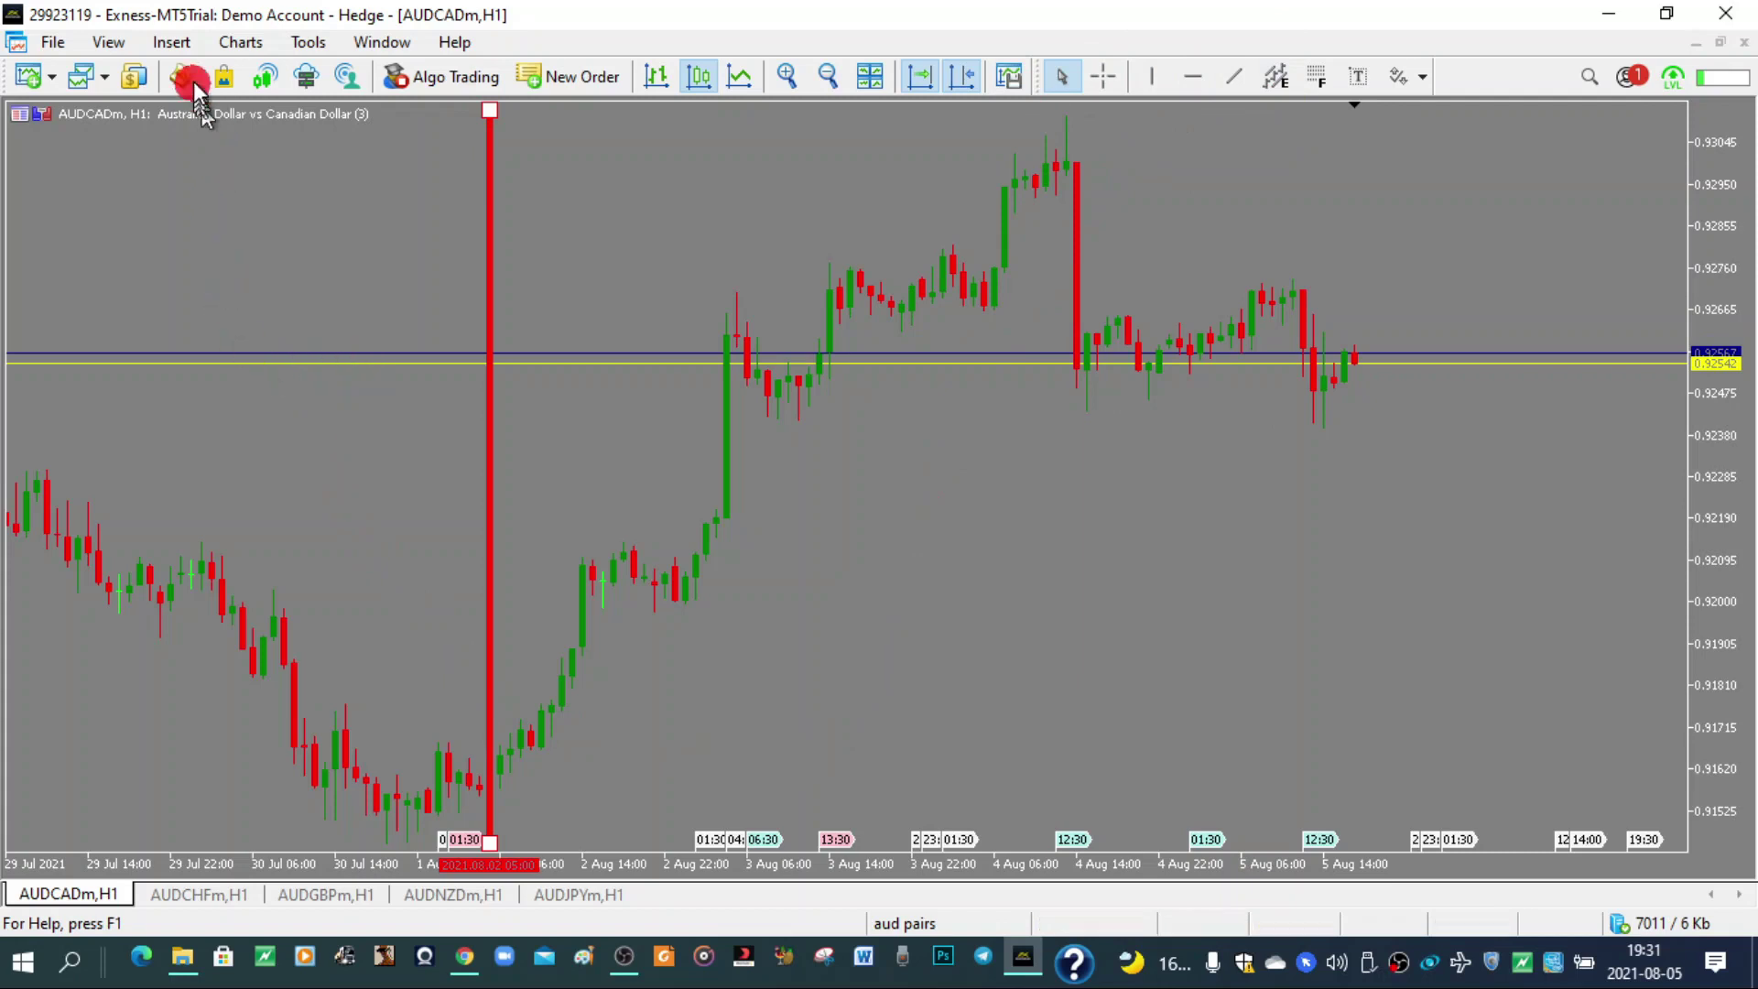
pyautogui.click(174, 43)
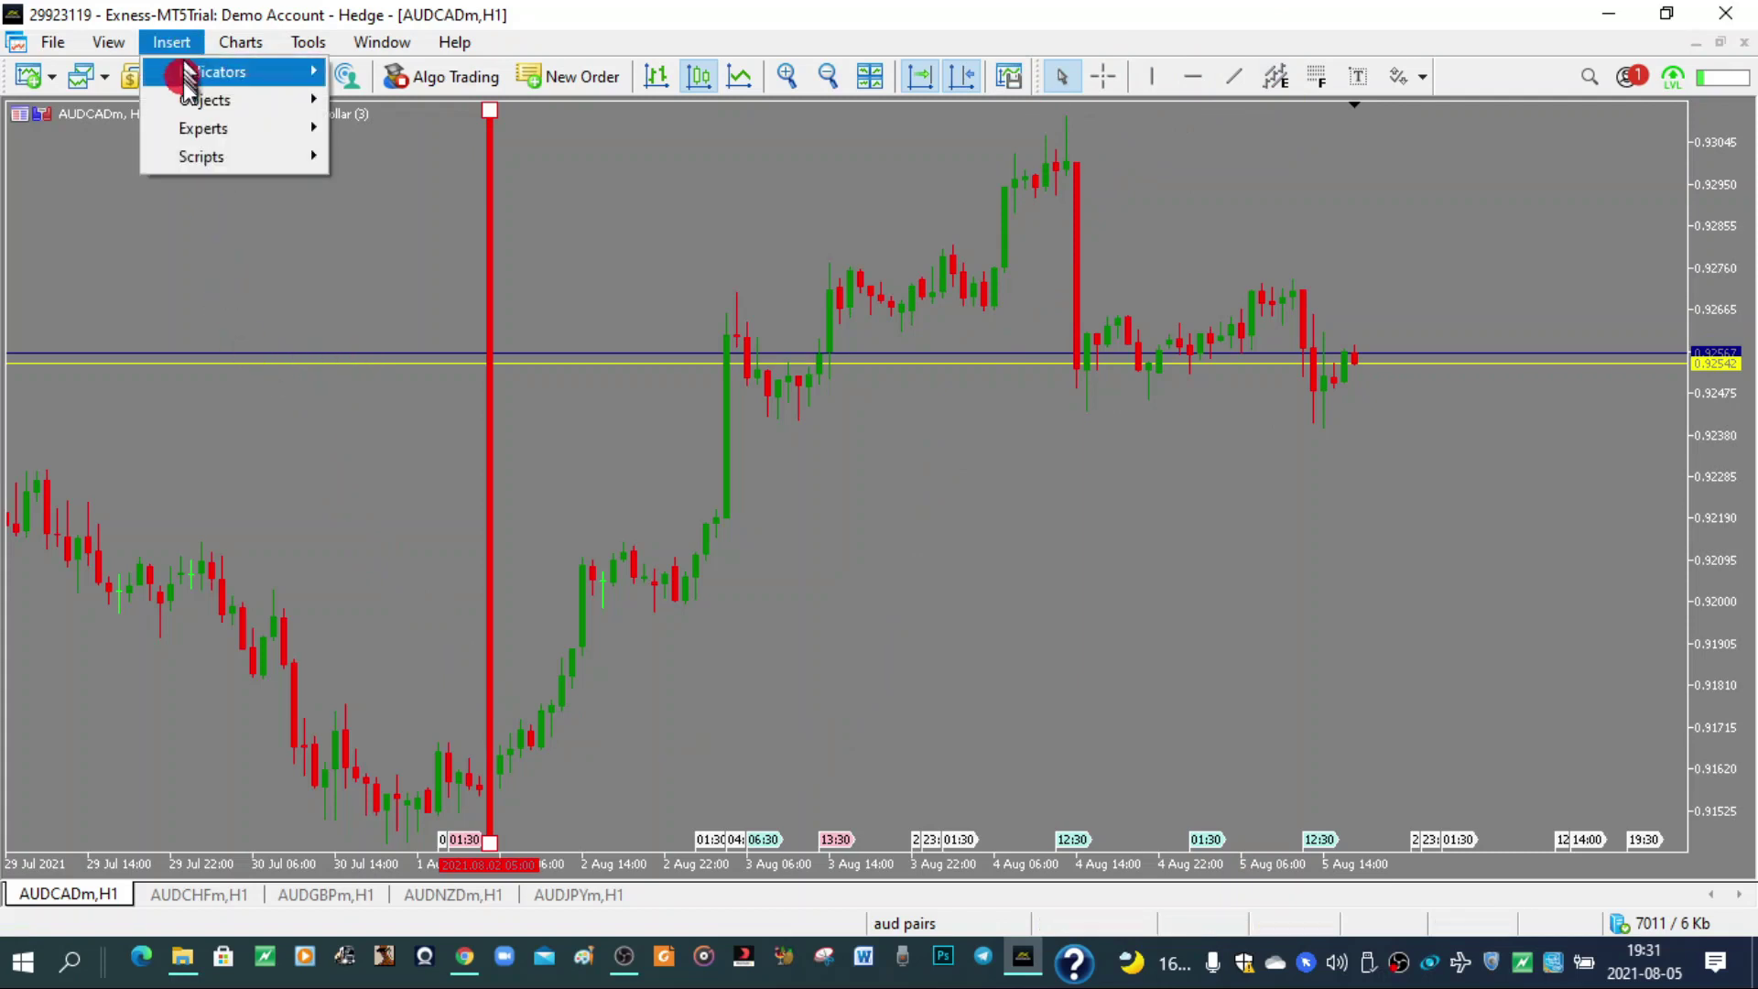
pyautogui.click(303, 151)
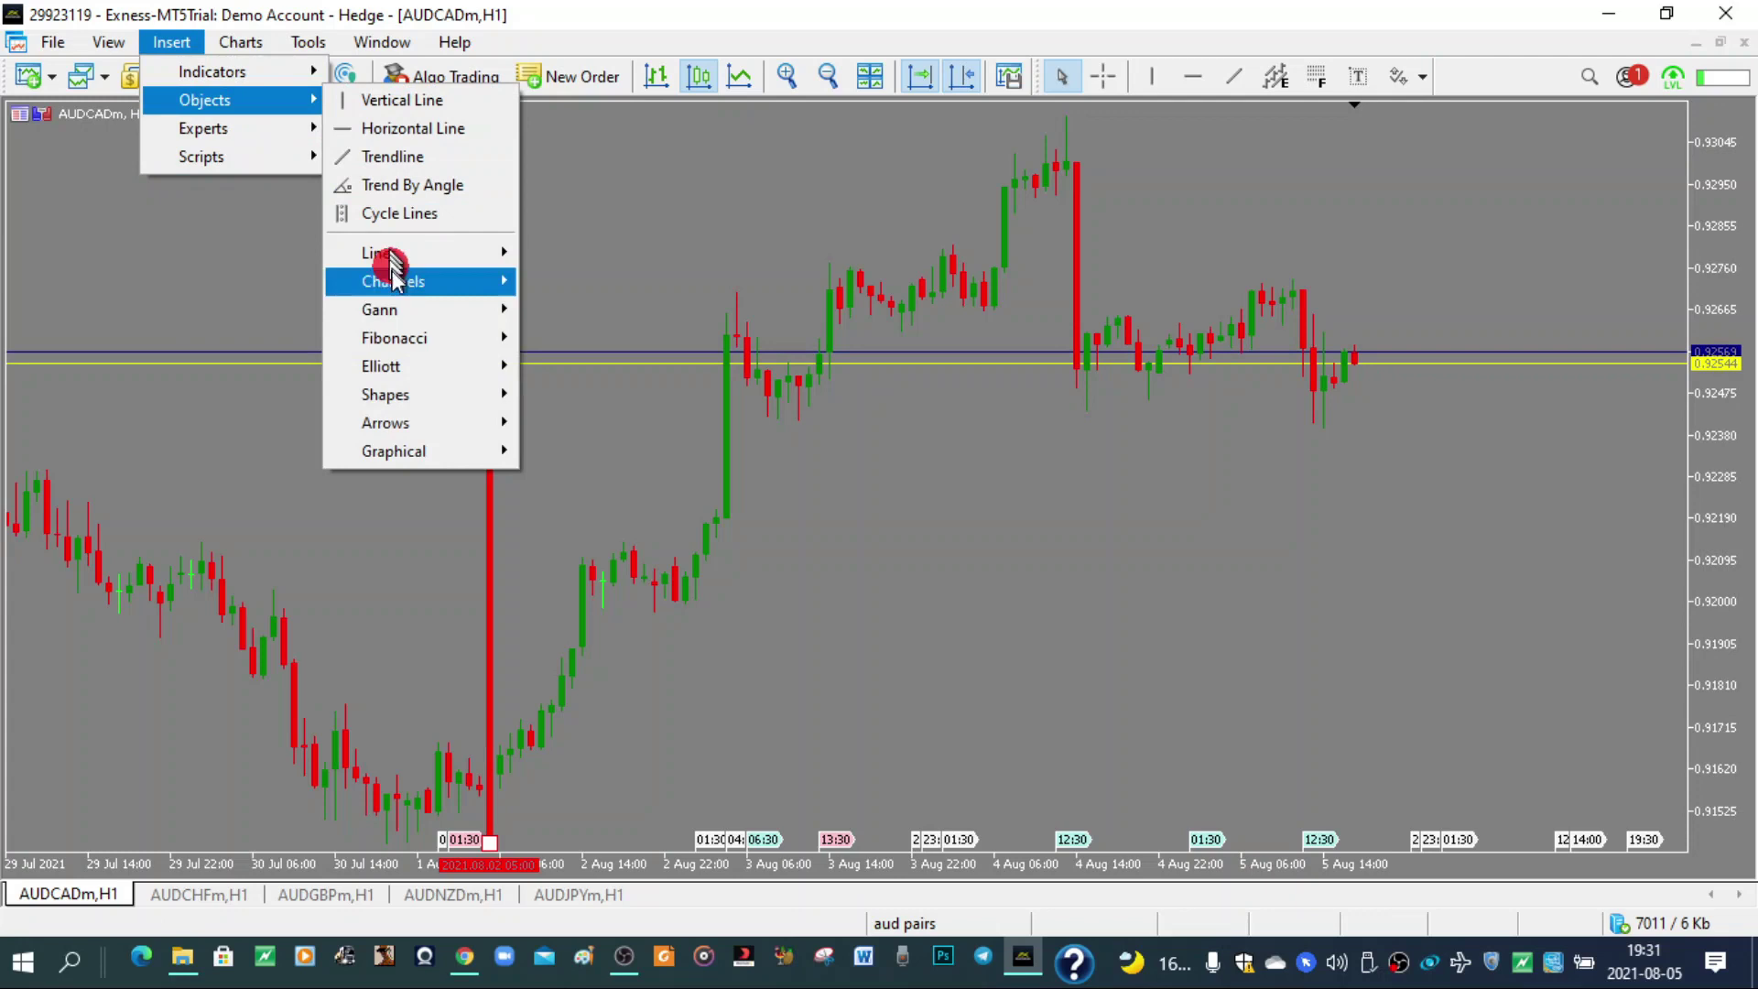
pyautogui.moveTo(453, 403)
pyautogui.click(581, 396)
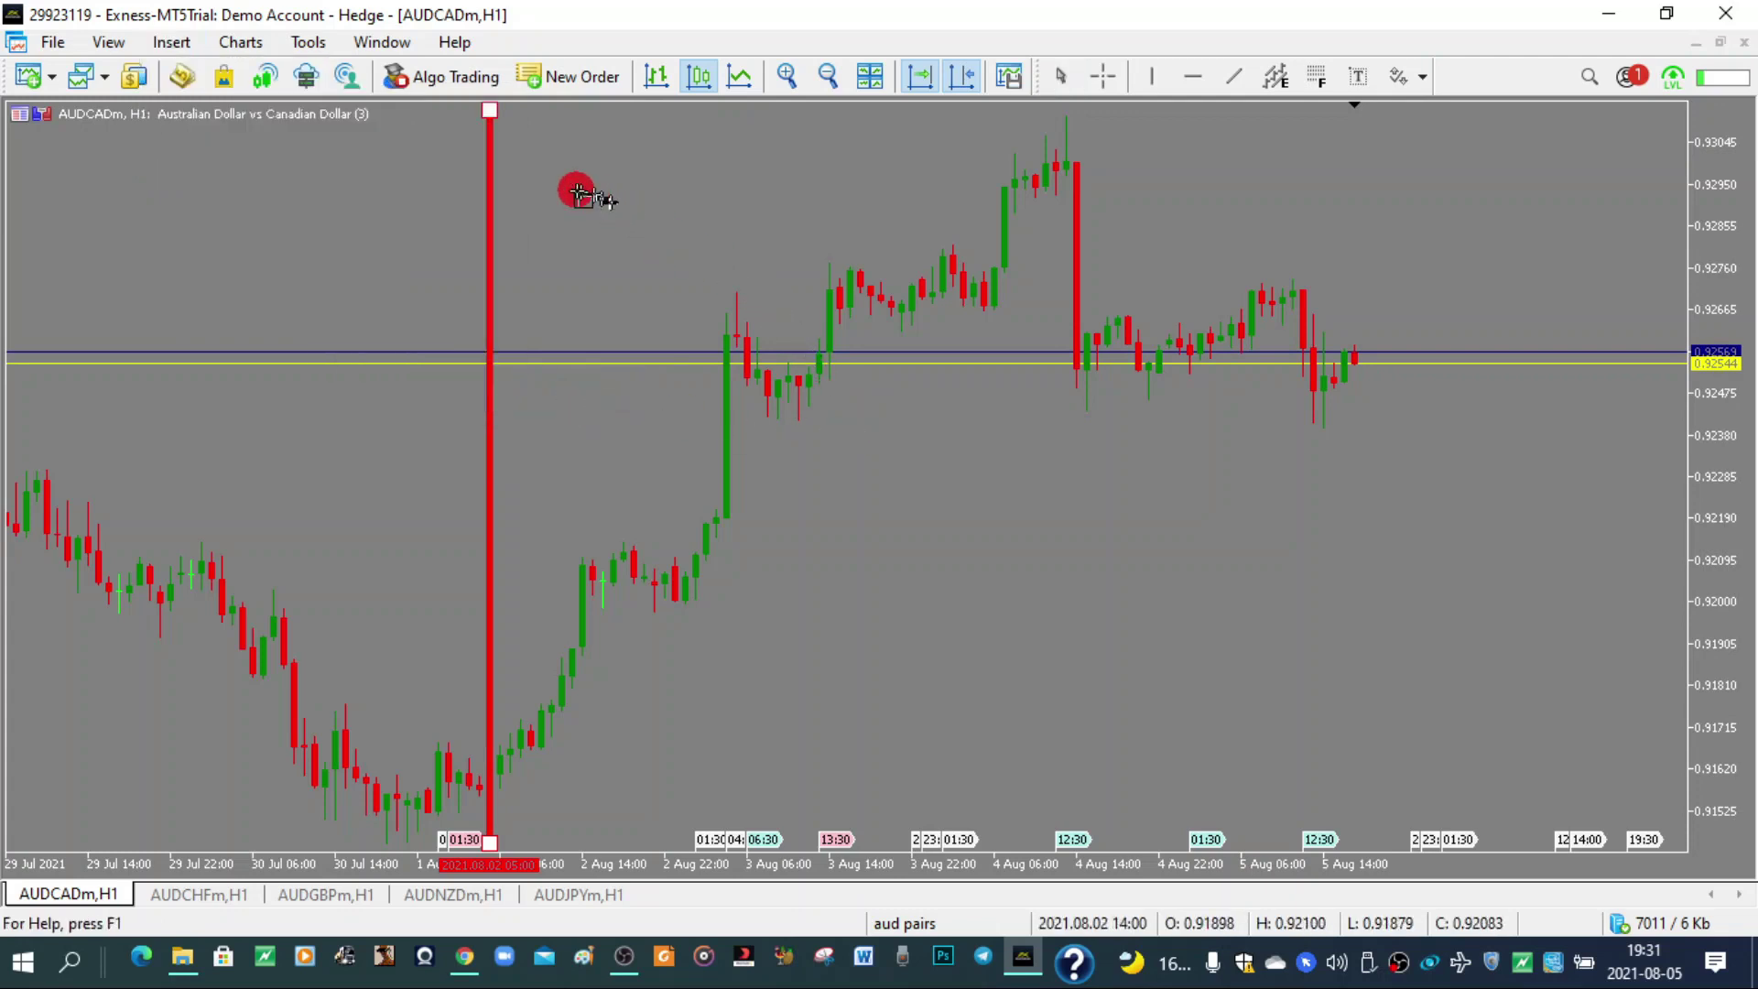
pyautogui.moveTo(582, 193); pyautogui.dragTo(1393, 623)
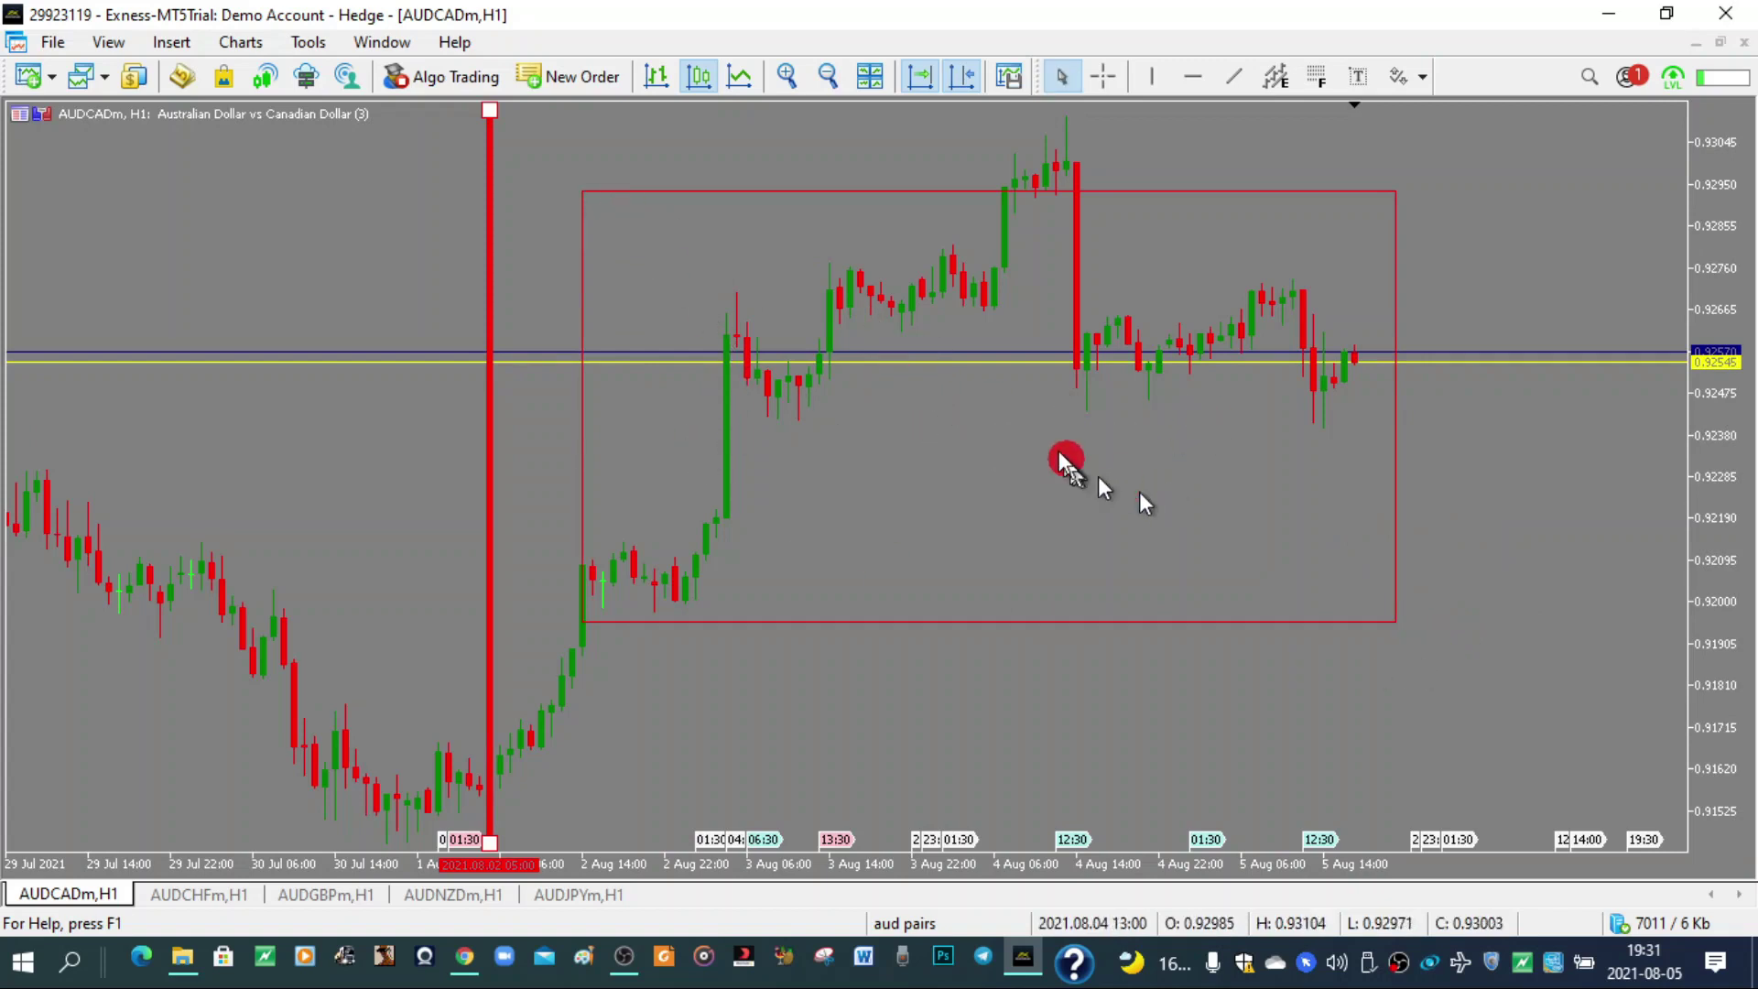
# Step: Shrink and move the rectangle so it spans 2021.08.03 18:00 to 2021.08.04 22:00, between 0.92336 and 0.91836
pyautogui.doubleClick(582, 192)
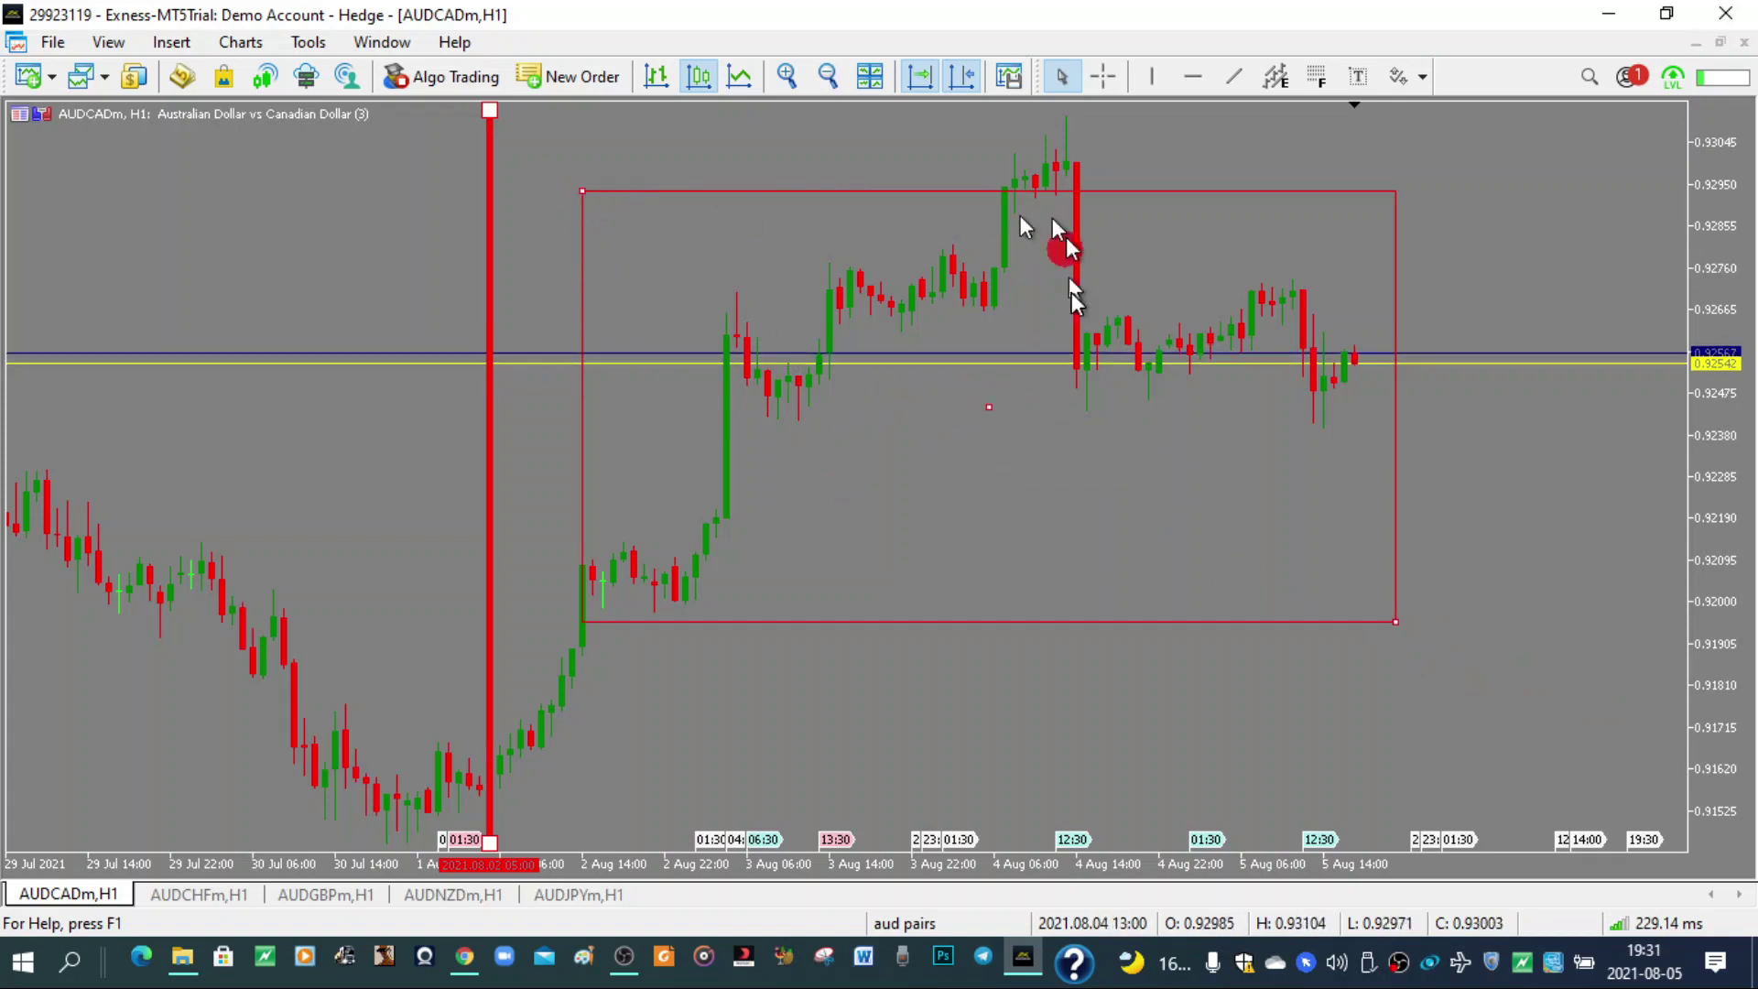
pyautogui.moveTo(987, 404); pyautogui.dragTo(783, 528)
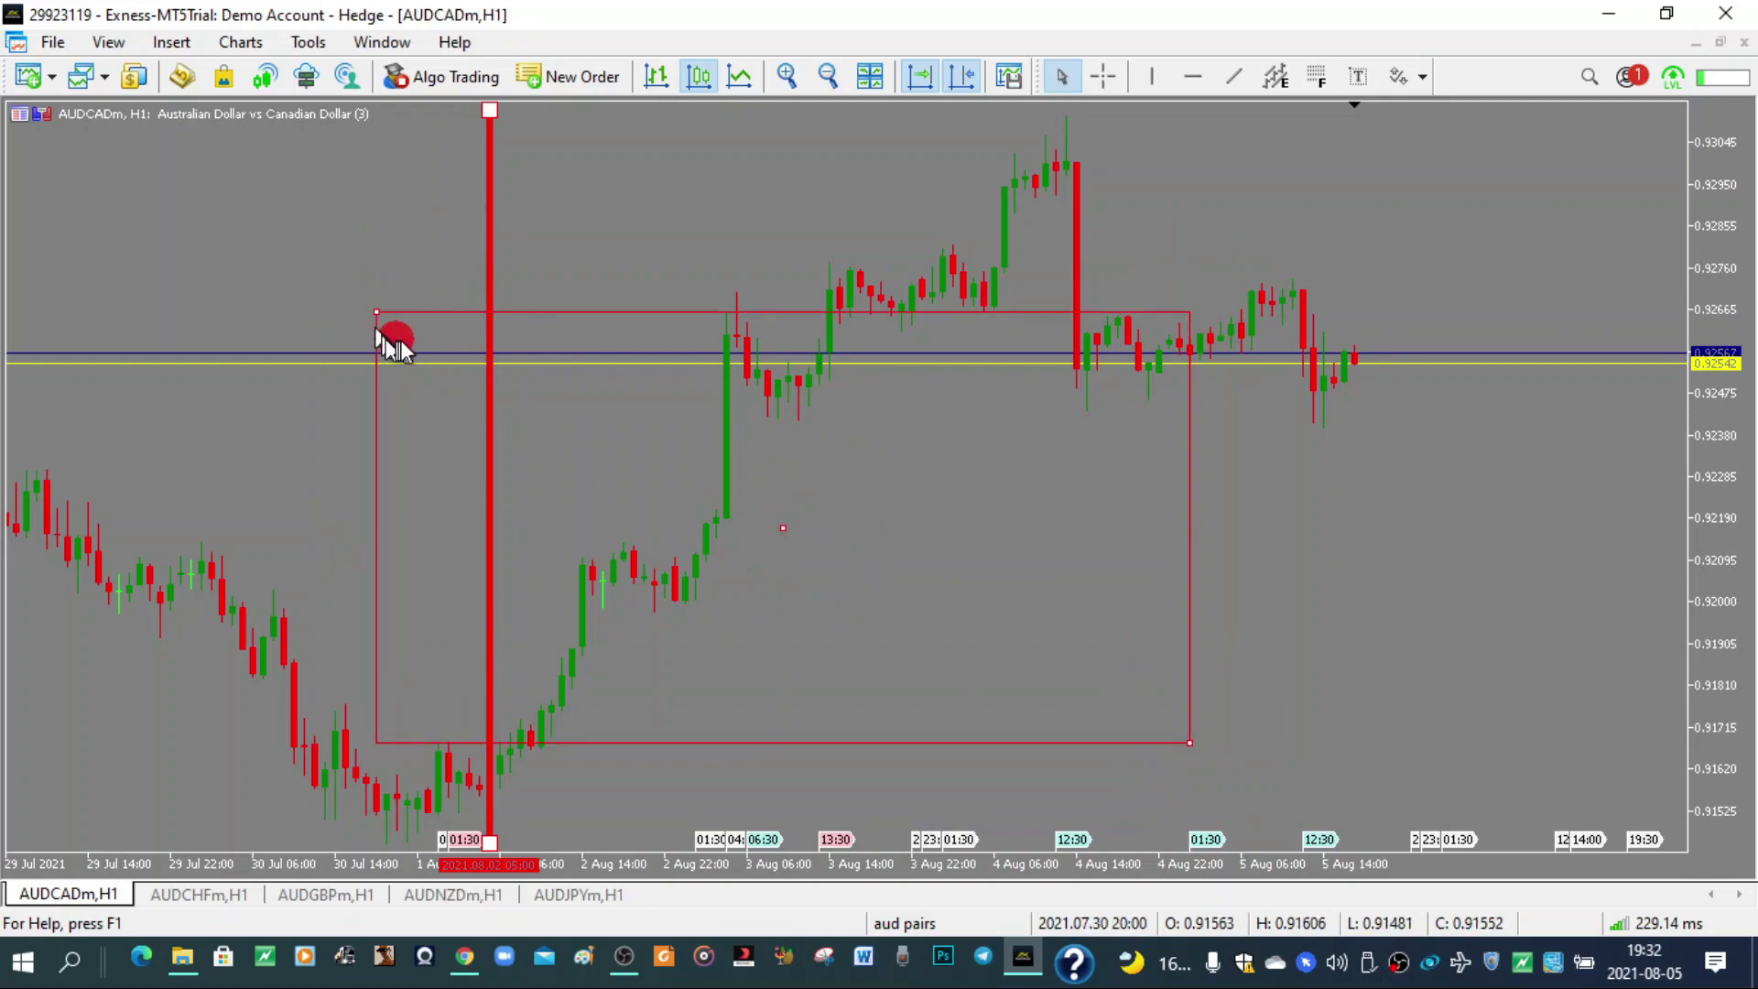
pyautogui.moveTo(386, 302); pyautogui.dragTo(901, 523)
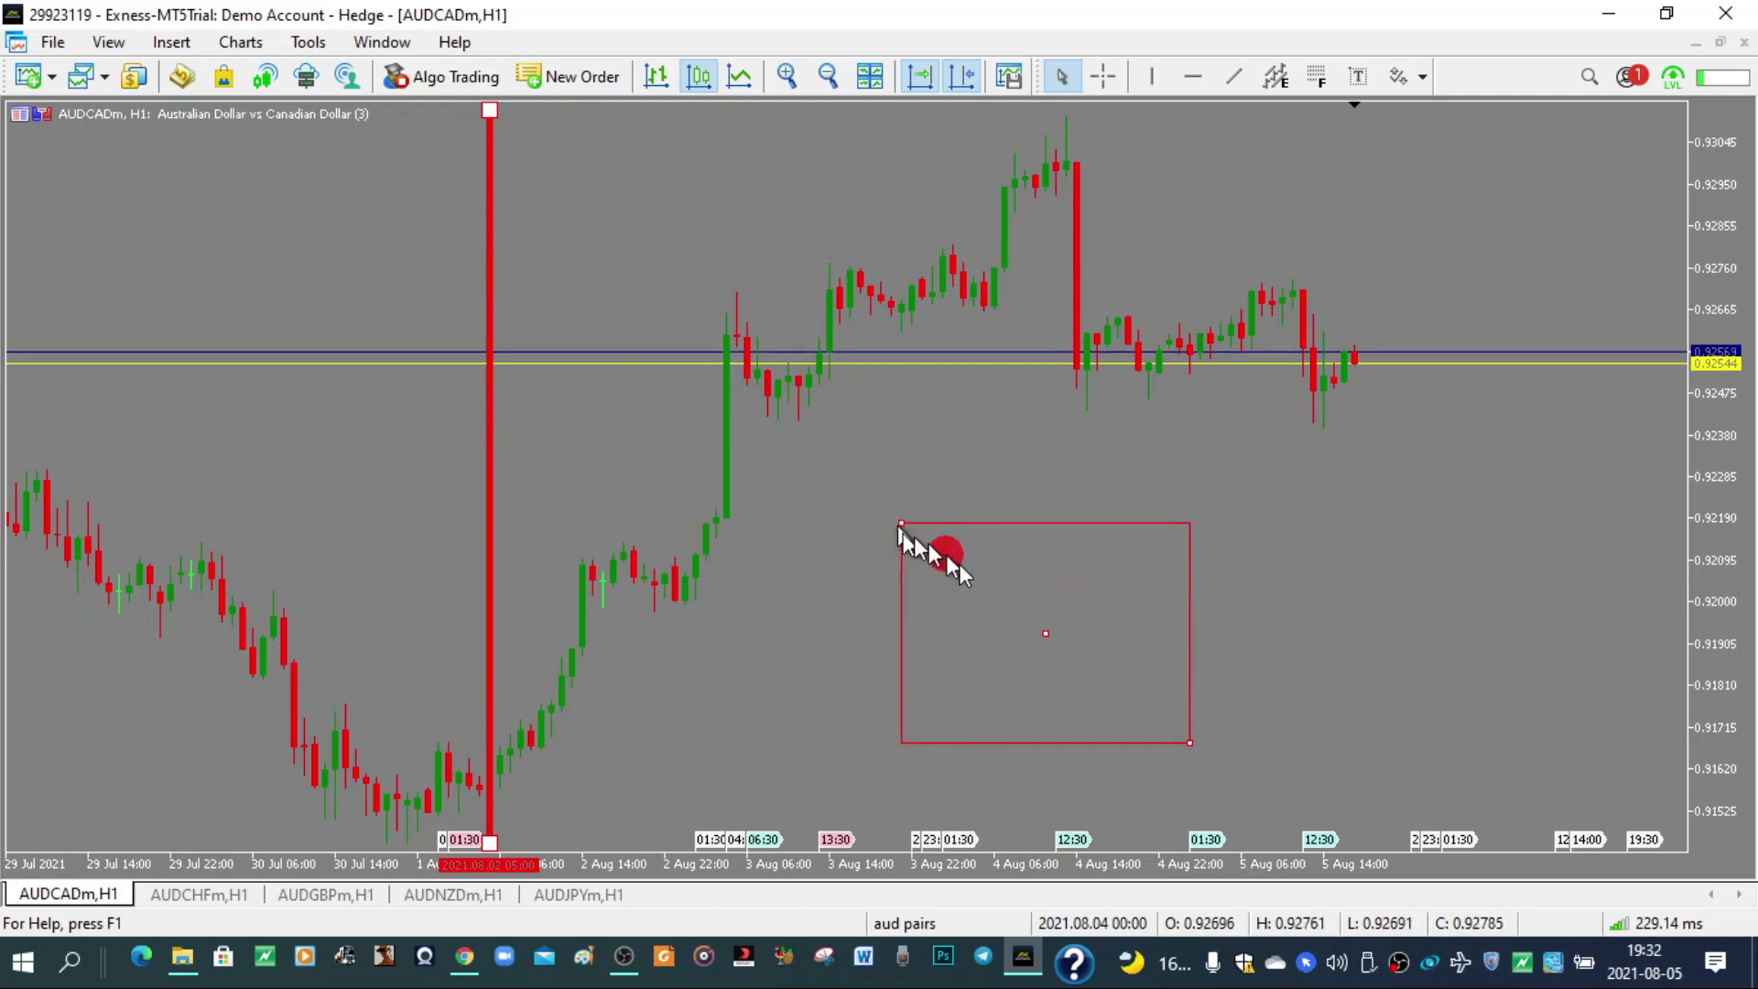
pyautogui.moveTo(1049, 630); pyautogui.dragTo(1015, 563)
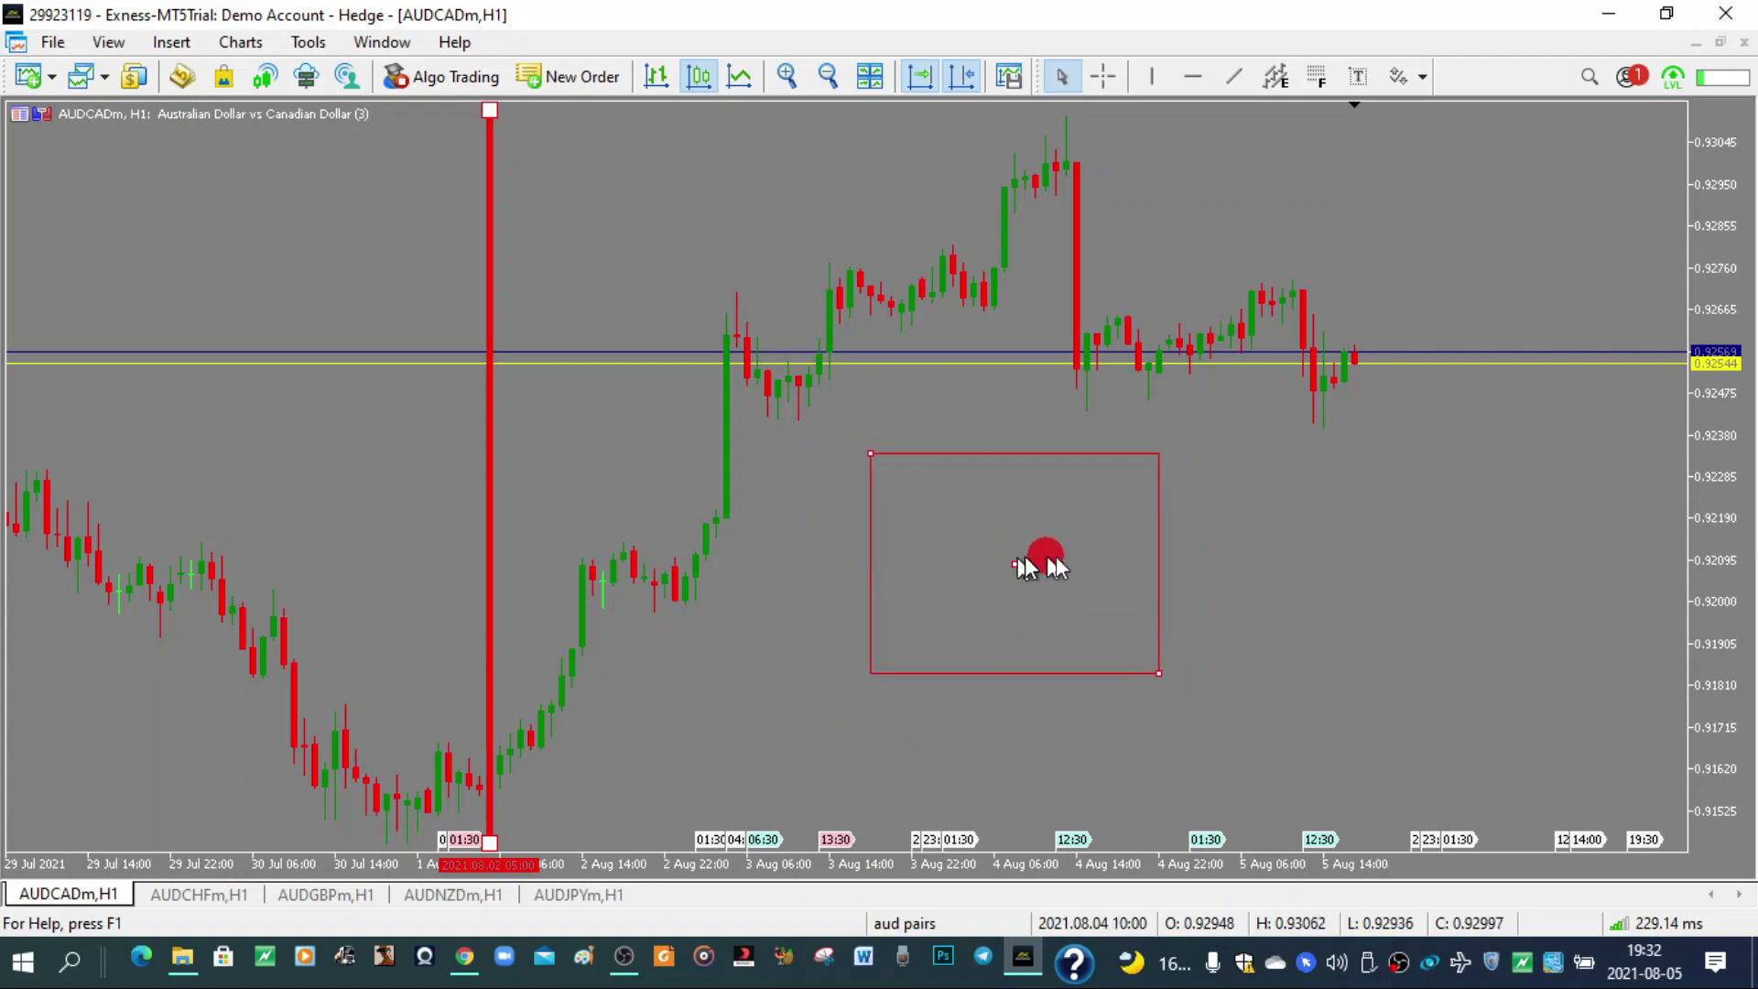
# Step: Set the rectangle's outline to the thickest line option in its properties and apply
pyautogui.rightClick(891, 451)
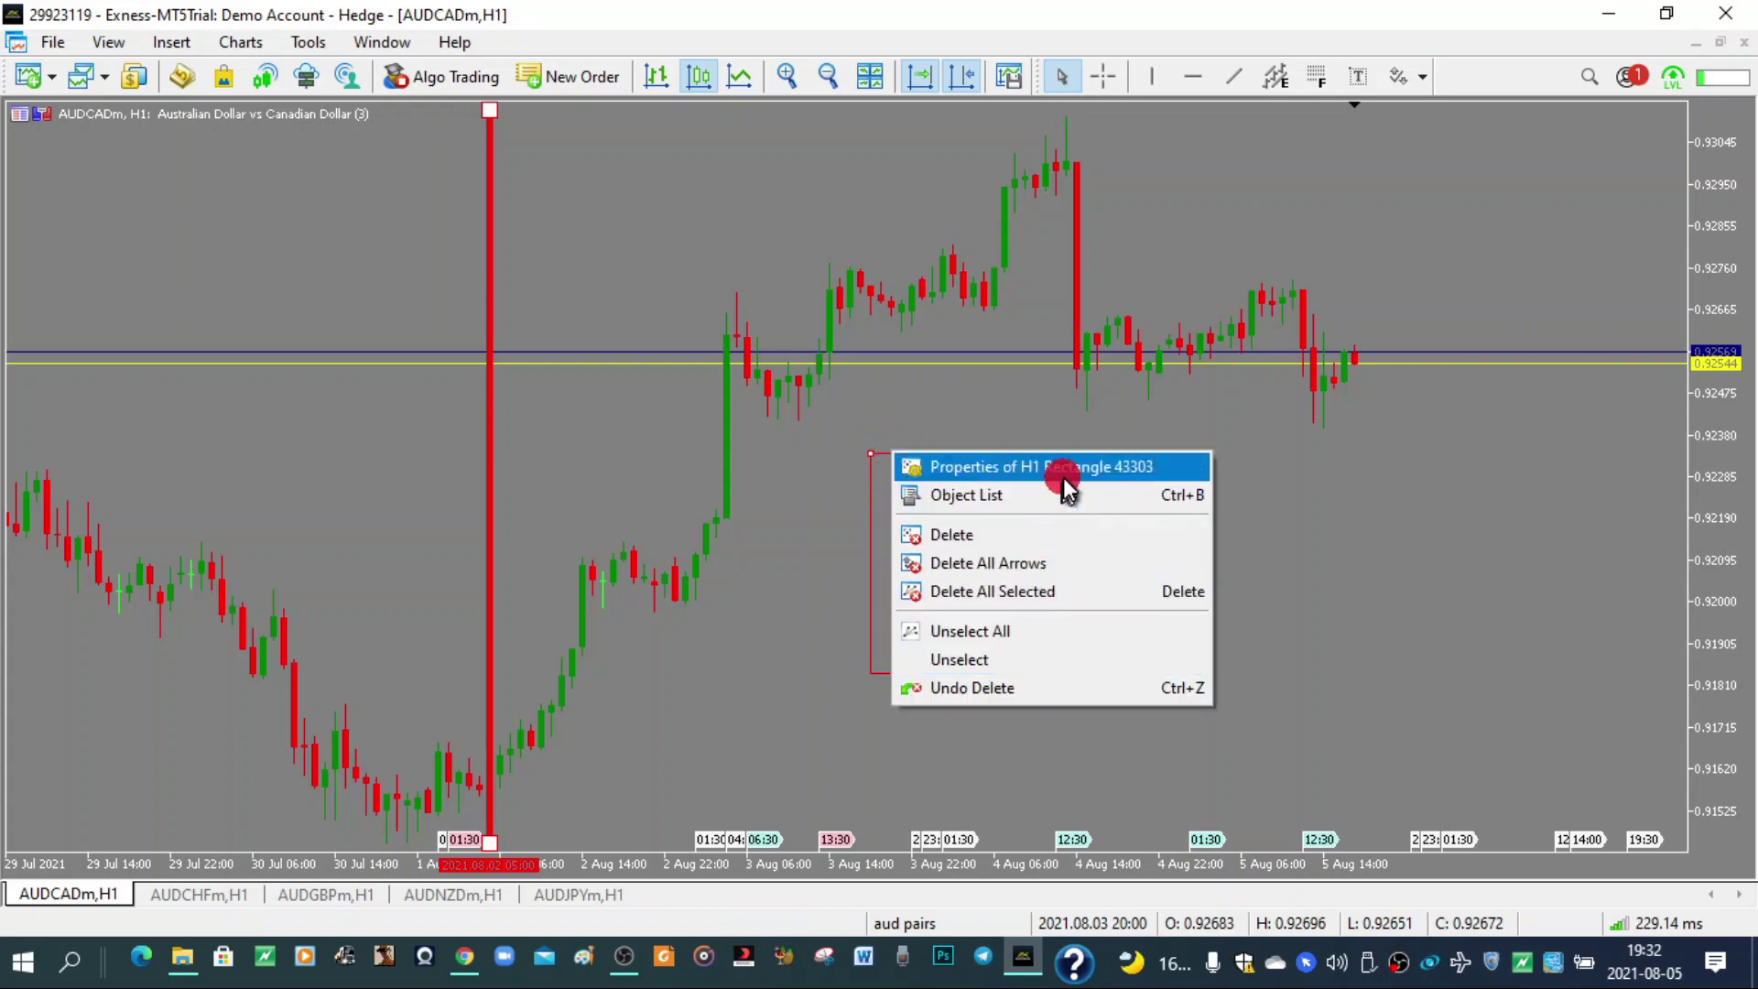
pyautogui.click(1060, 469)
pyautogui.click(1142, 555)
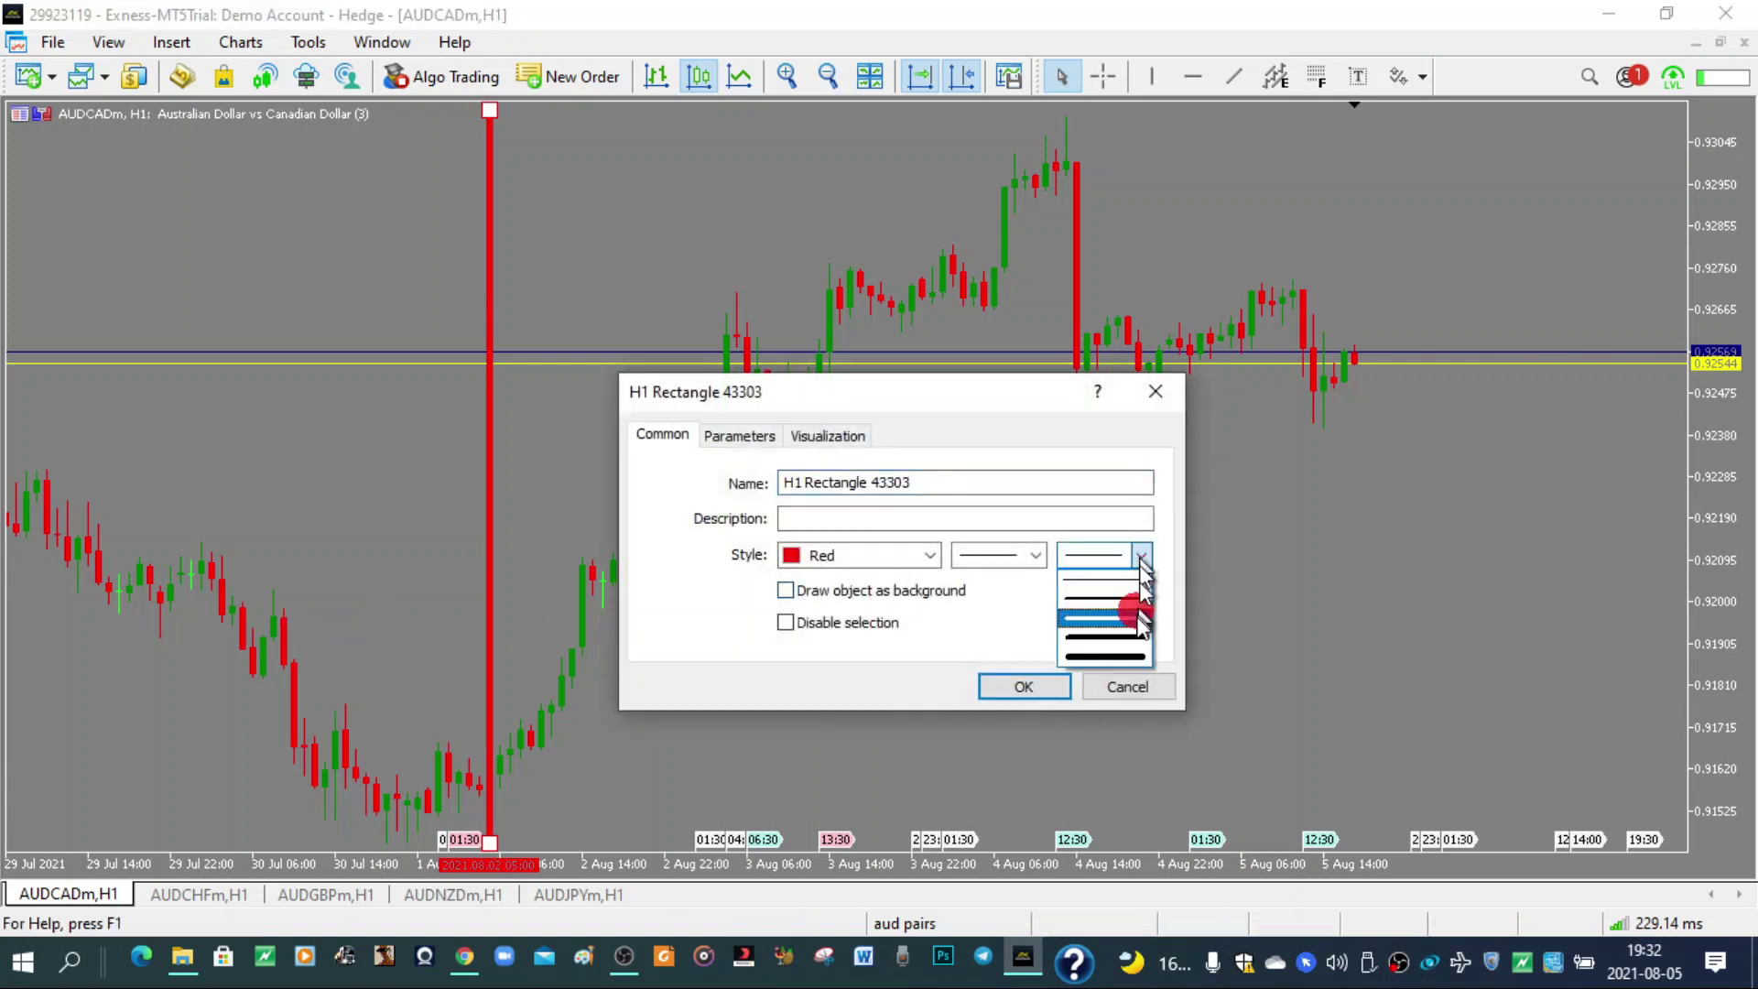
pyautogui.click(1132, 657)
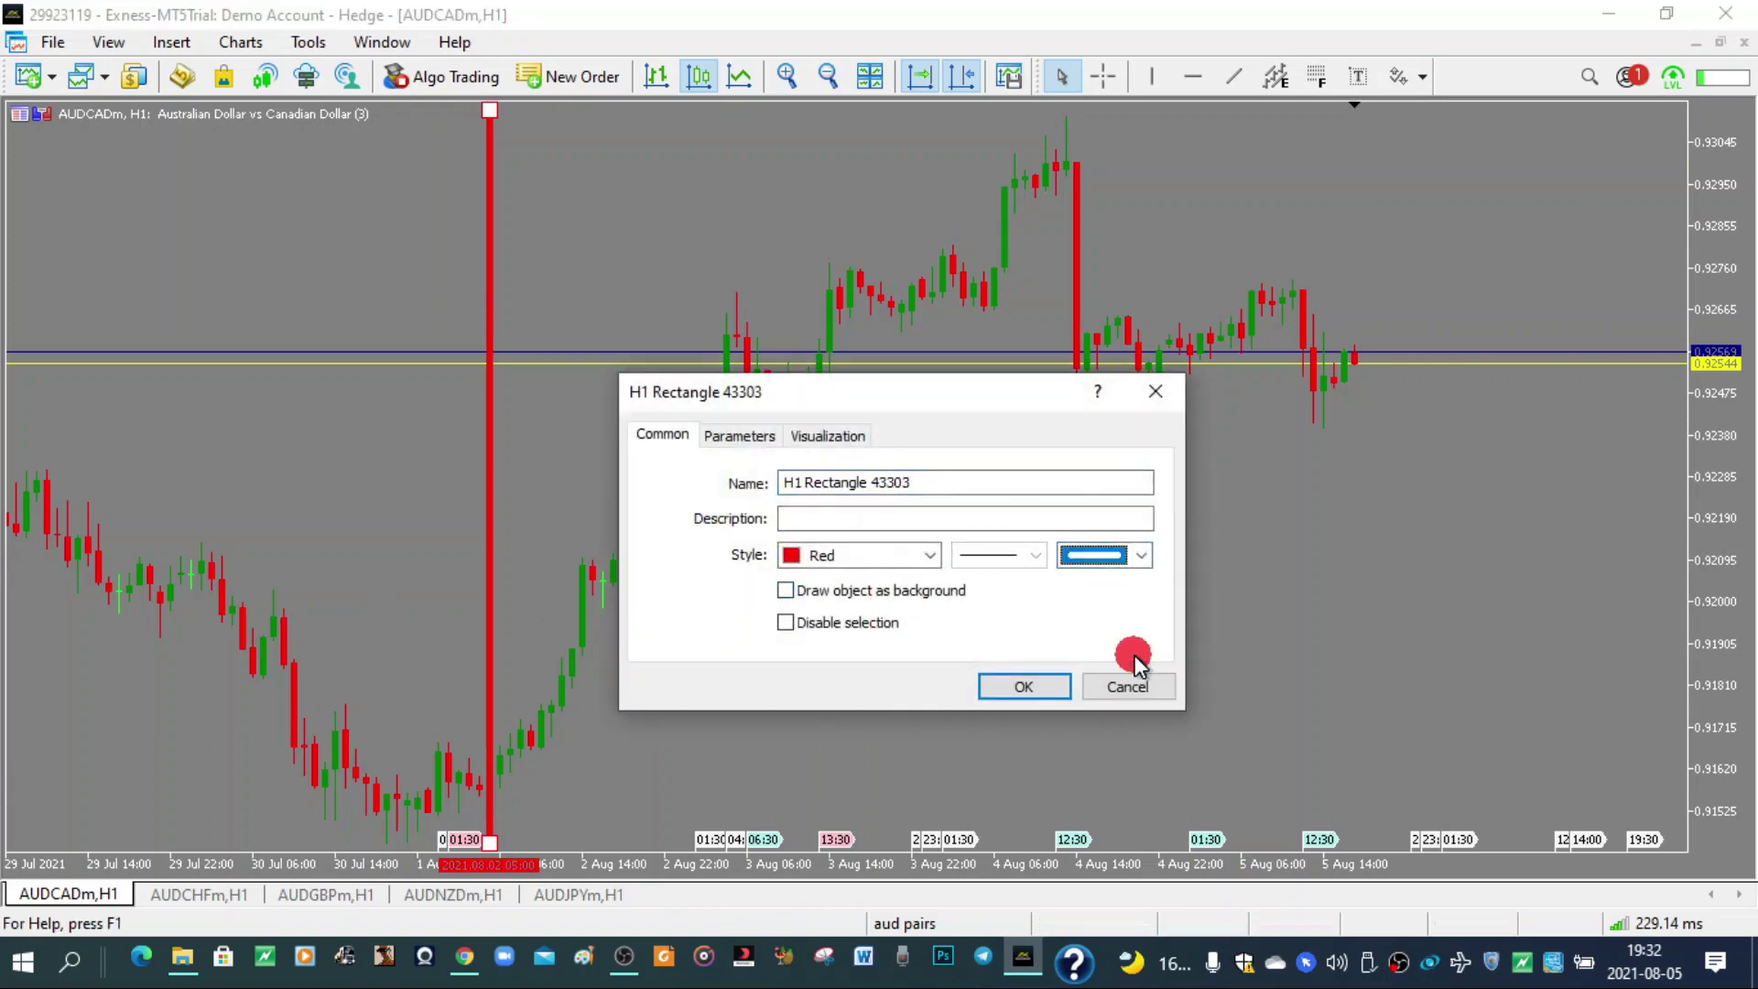
pyautogui.click(1041, 691)
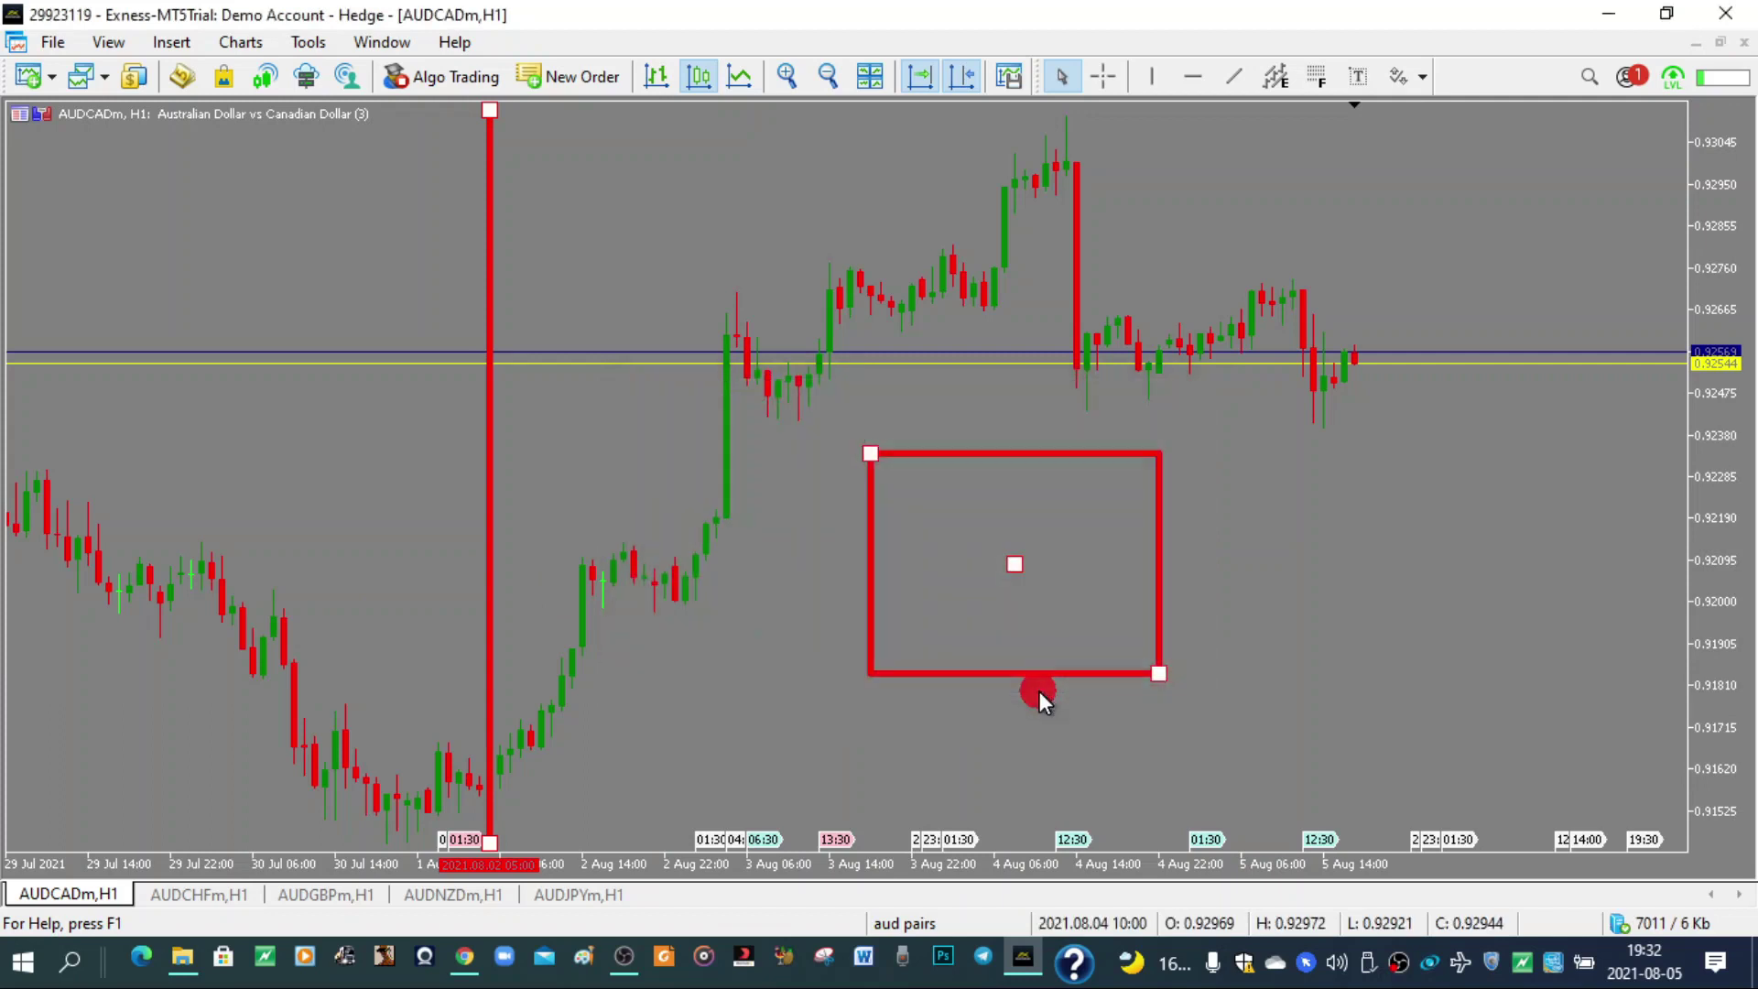
# Step: Change the rectangle's color to DarkBlue in its properties and apply
pyautogui.rightClick(1018, 563)
pyautogui.click(1048, 577)
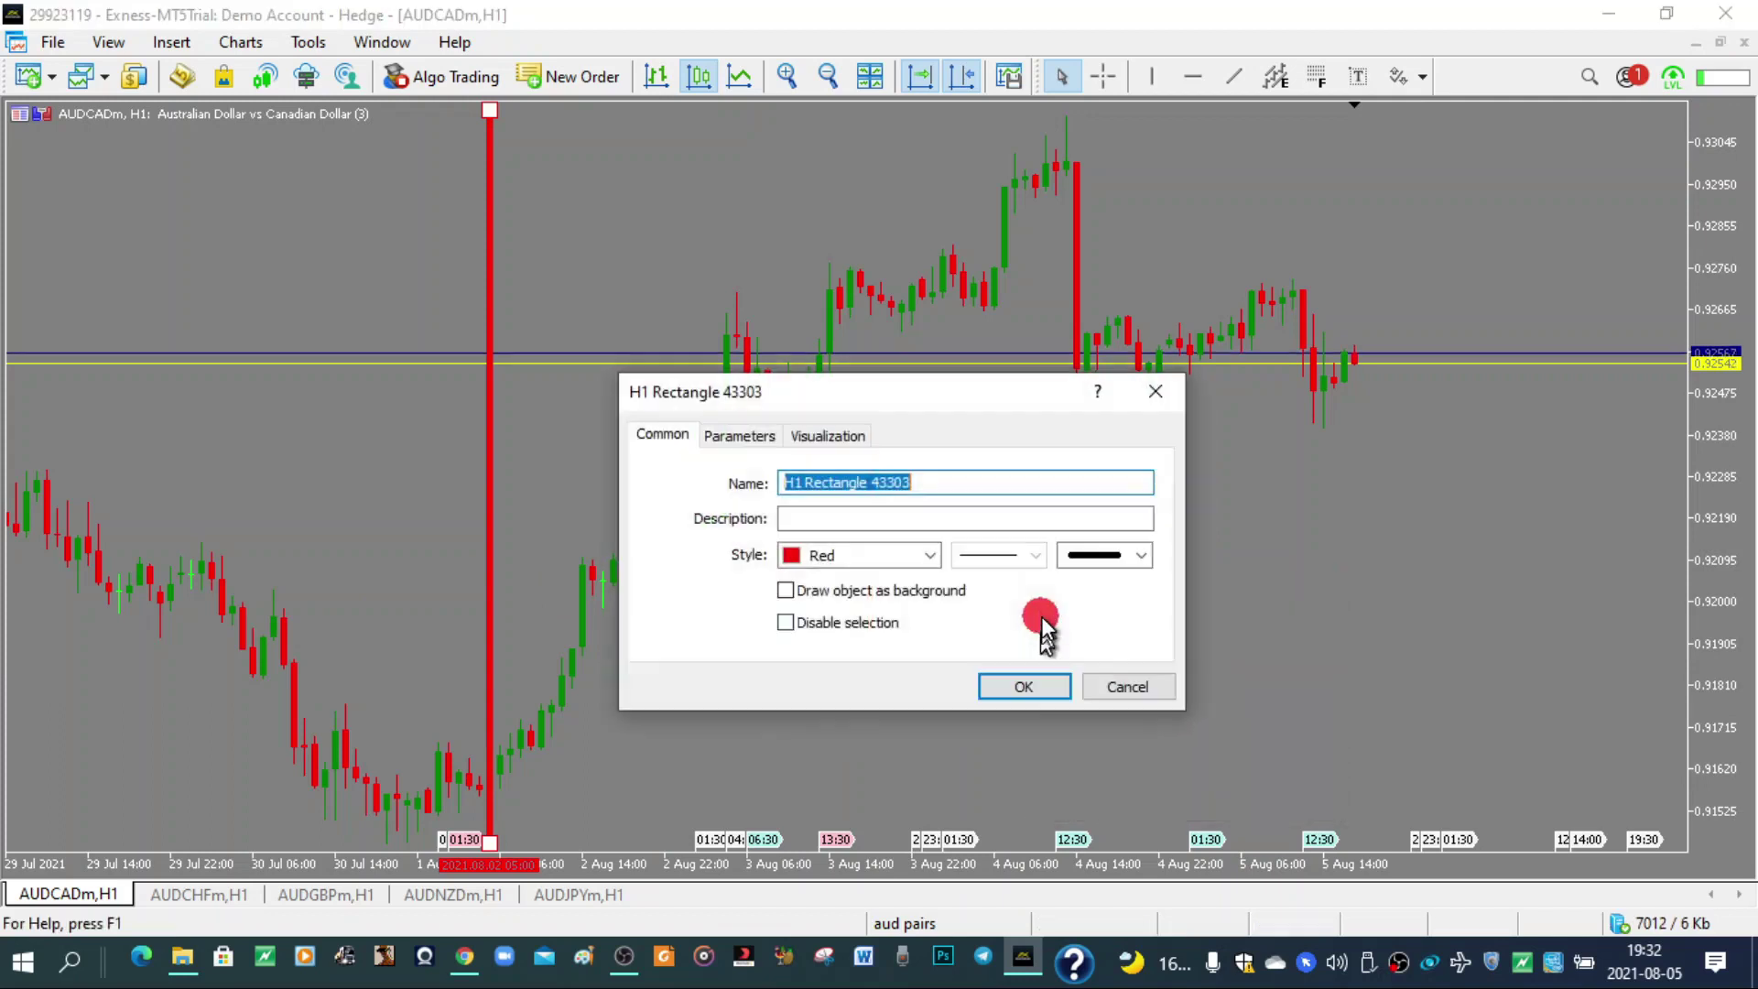
pyautogui.click(899, 564)
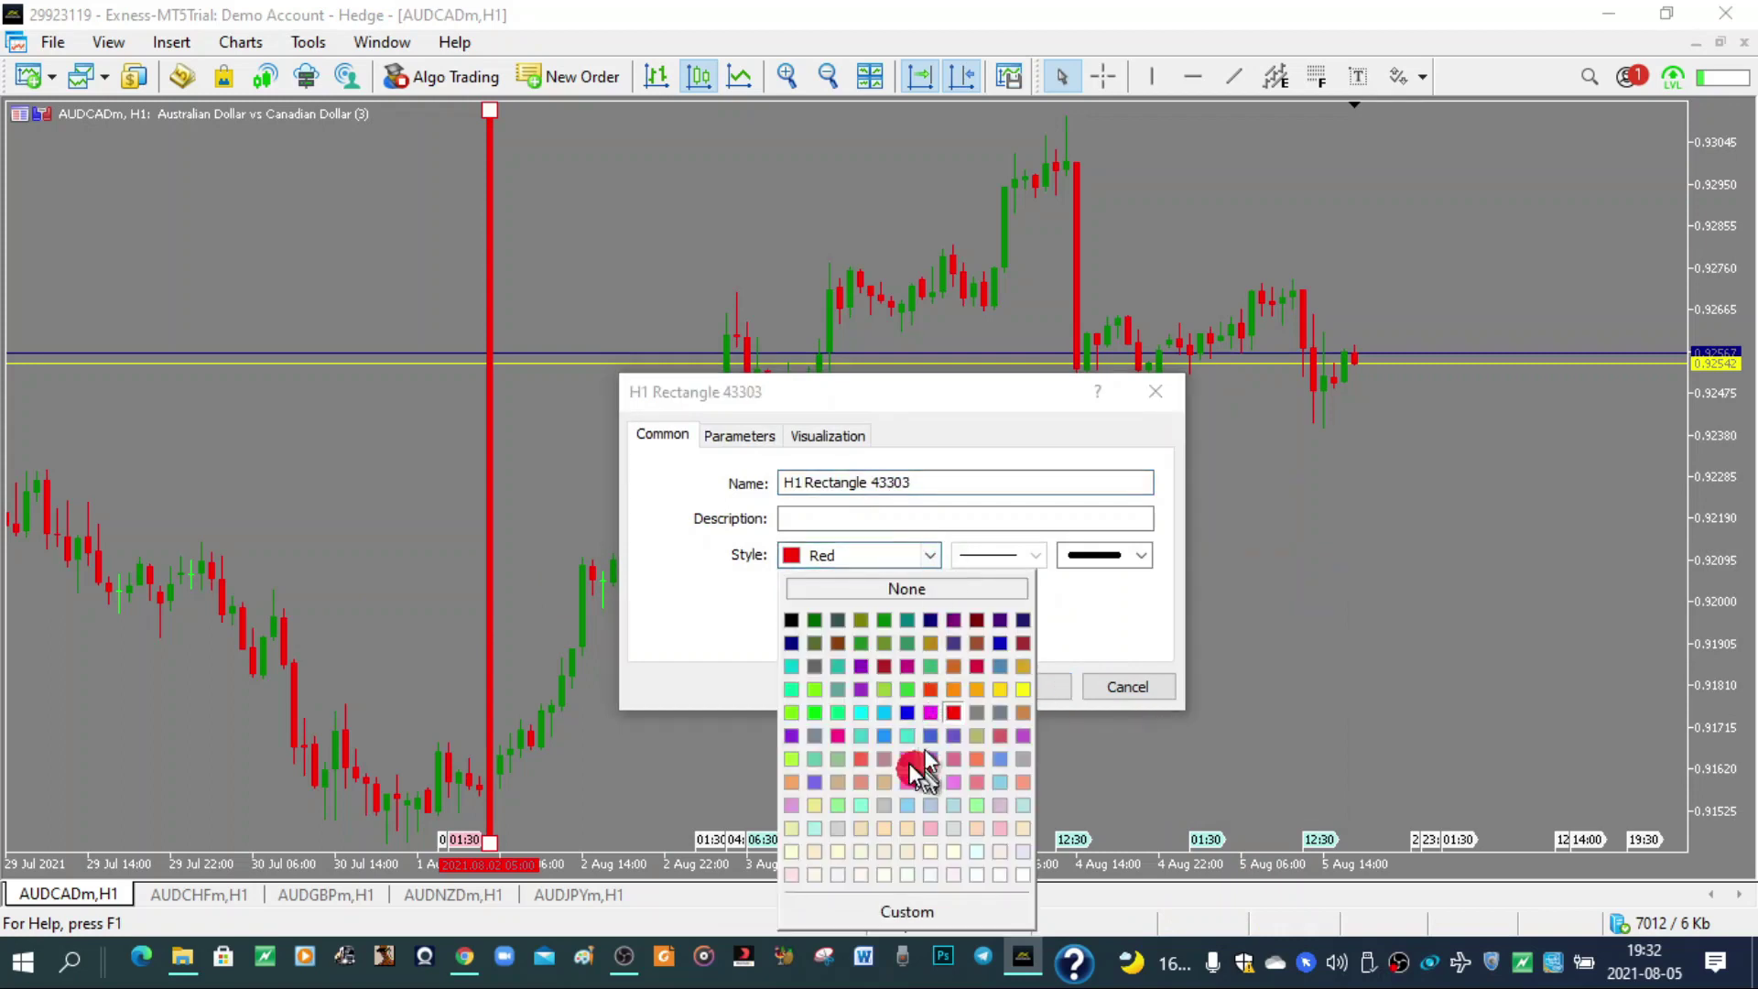
pyautogui.click(792, 644)
pyautogui.click(1023, 685)
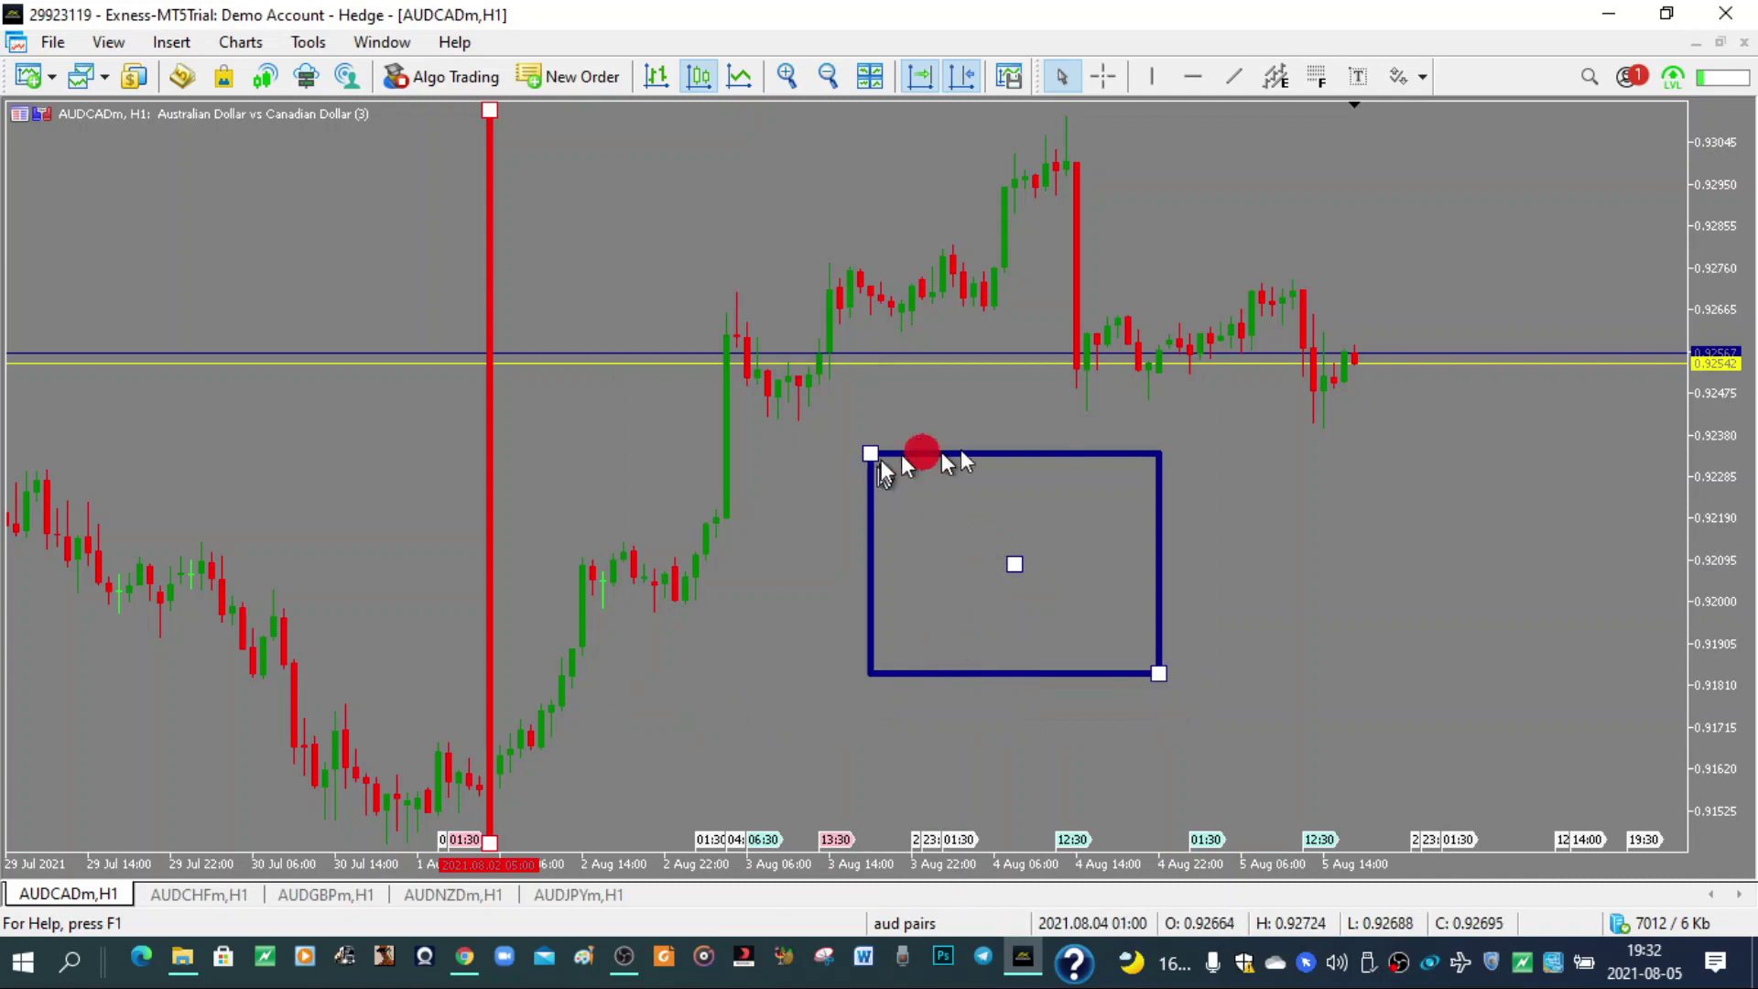
# Step: Enable drawing the rectangle as background in its properties and apply
pyautogui.rightClick(1014, 564)
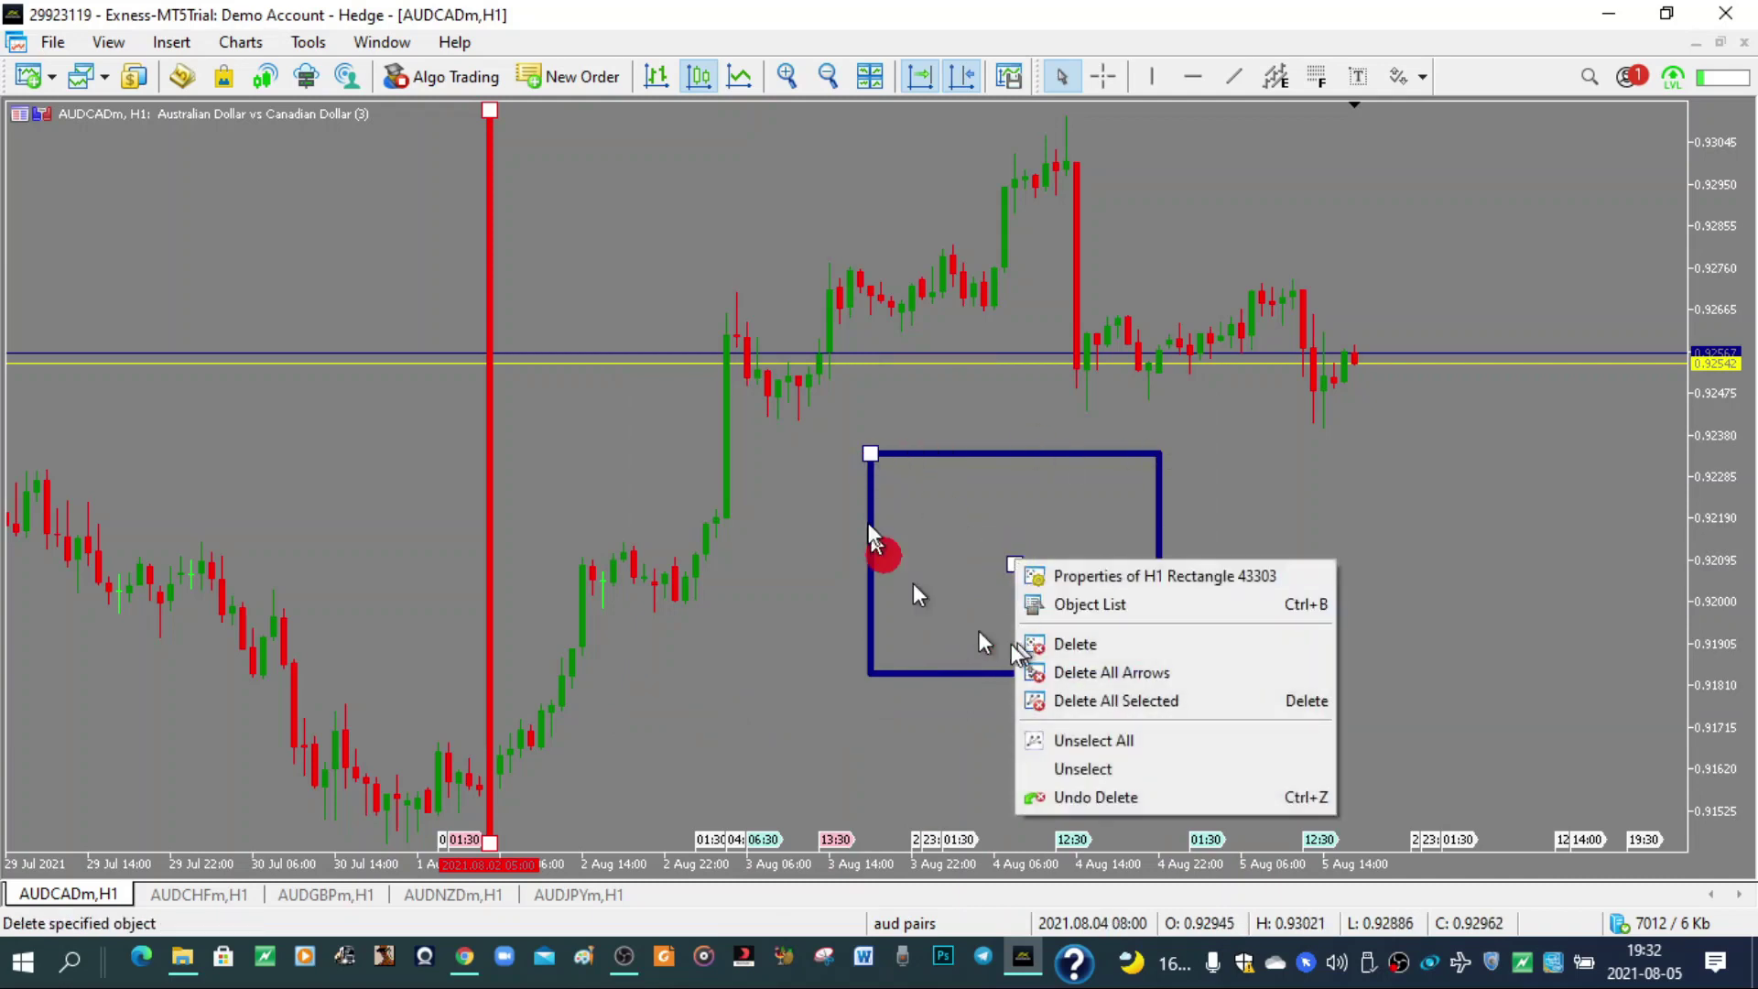
pyautogui.click(1053, 573)
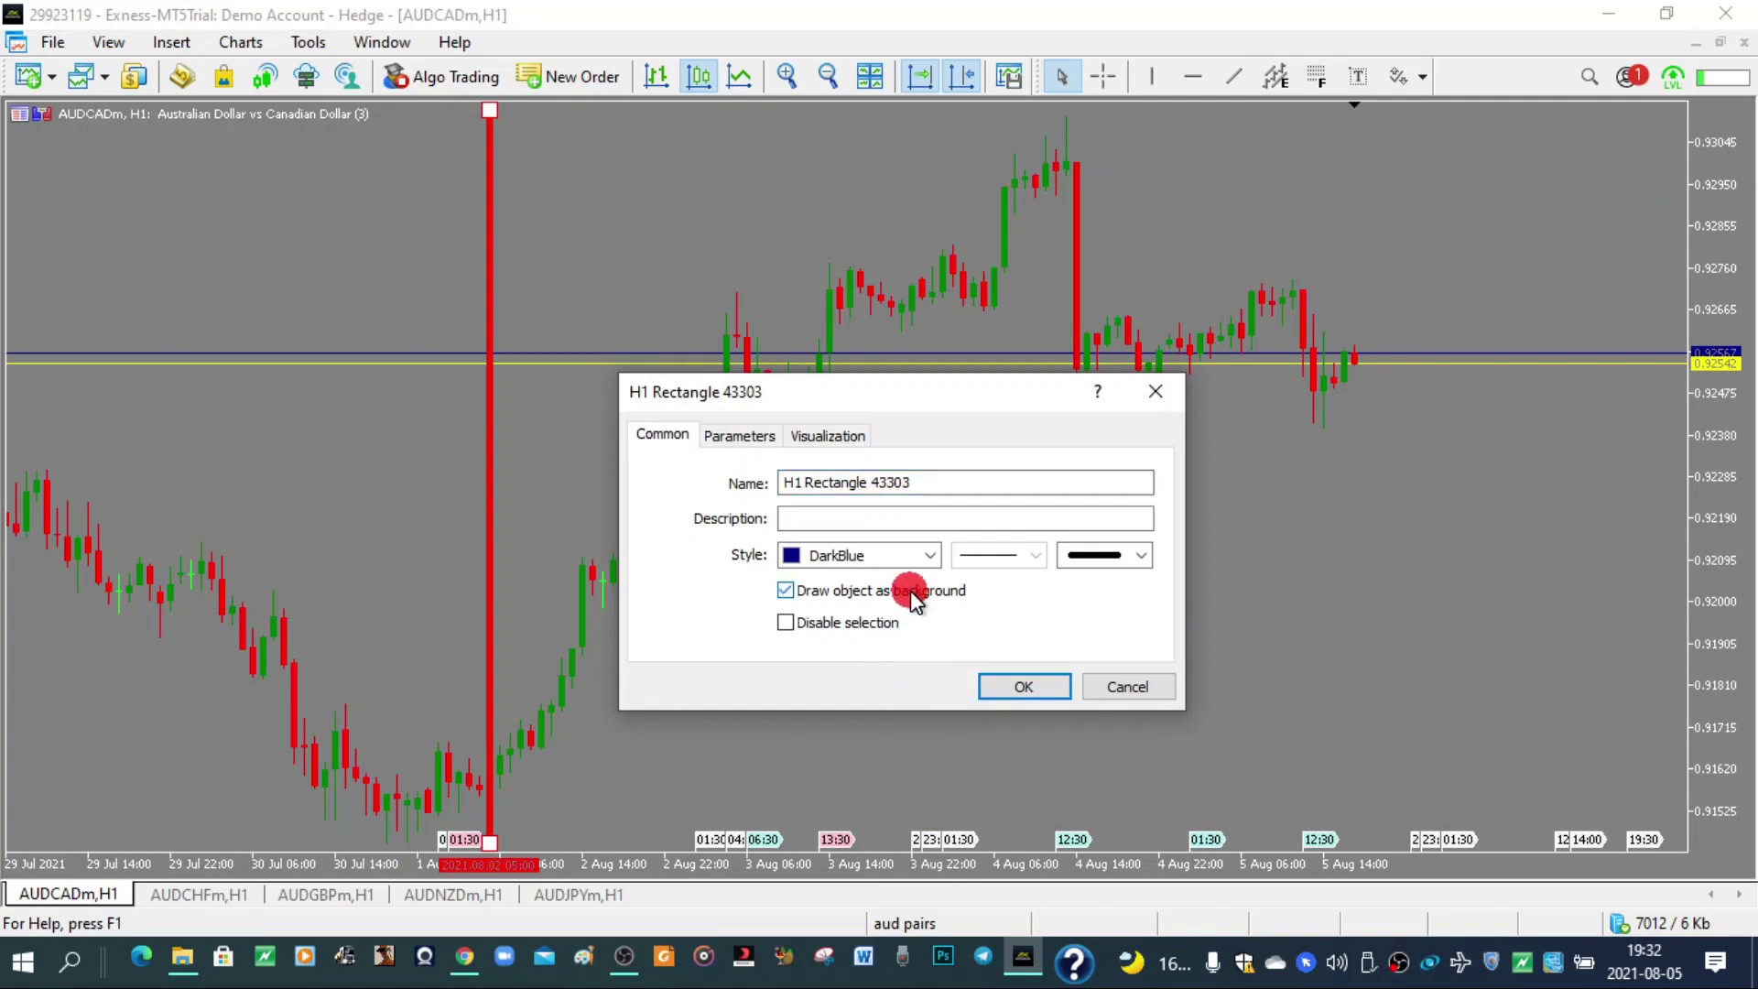
pyautogui.click(991, 687)
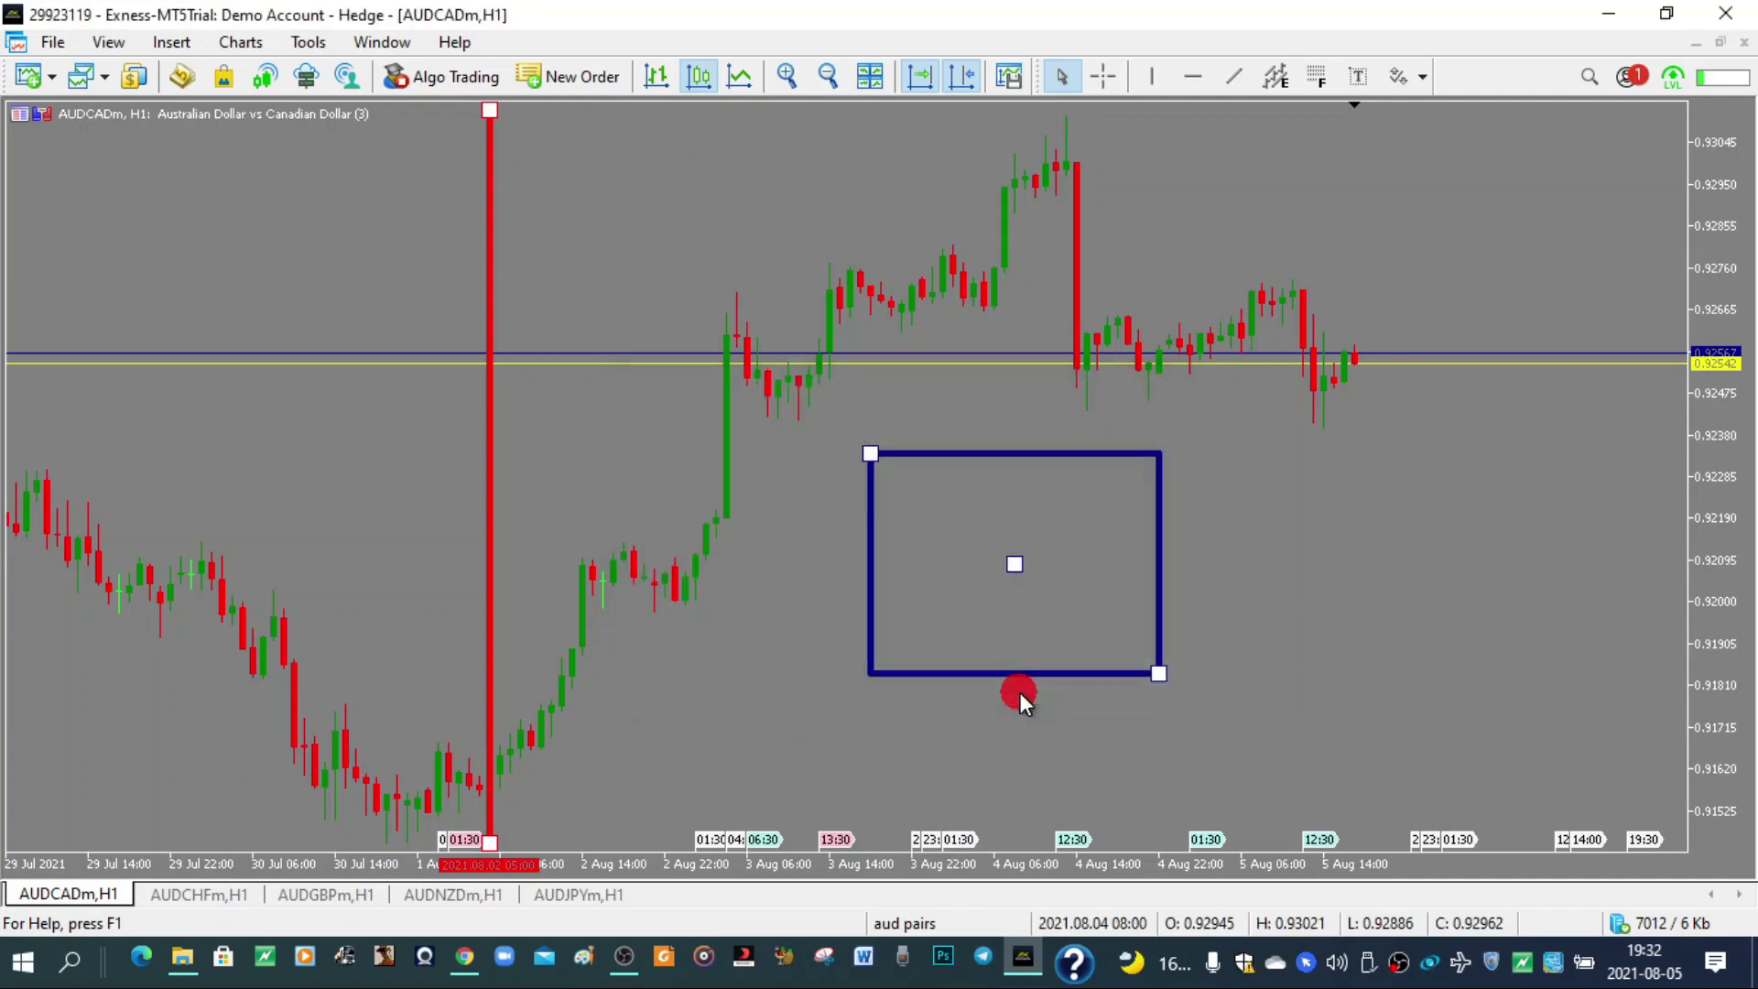
# Step: Enable the Fill option in the rectangle's parameters and apply
pyautogui.rightClick(1016, 561)
pyautogui.click(935, 456)
pyautogui.rightClick(936, 456)
pyautogui.click(957, 555)
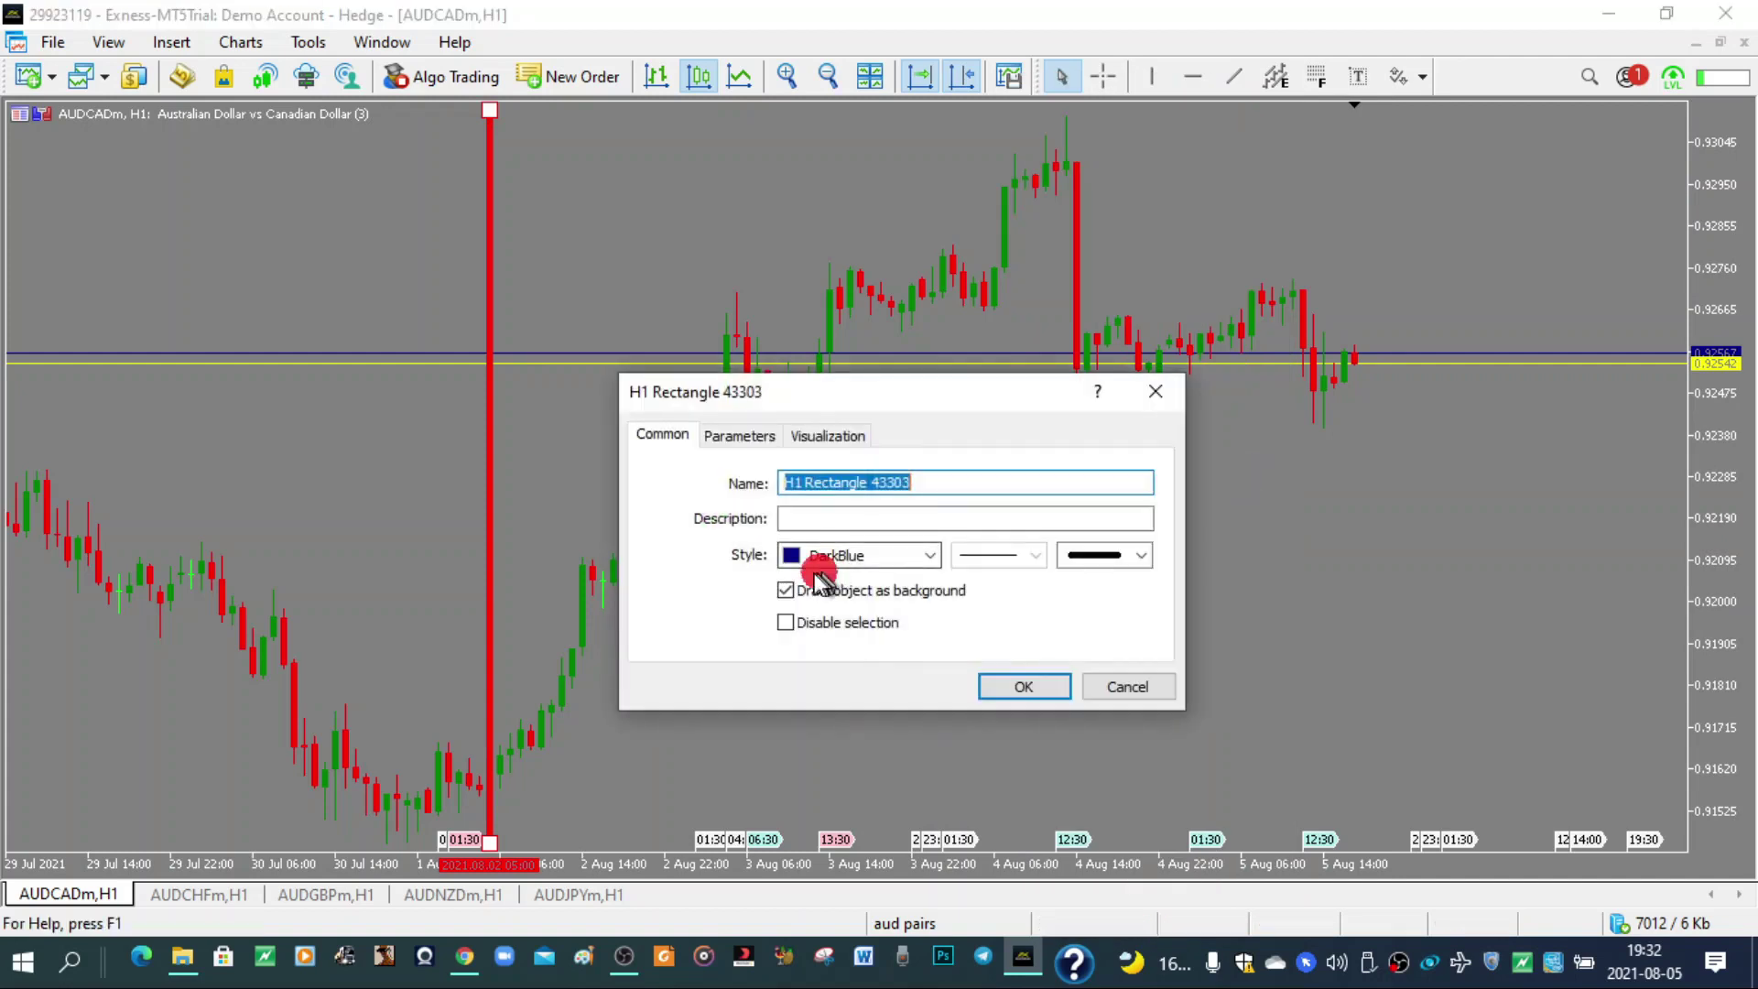
pyautogui.click(833, 435)
pyautogui.click(769, 436)
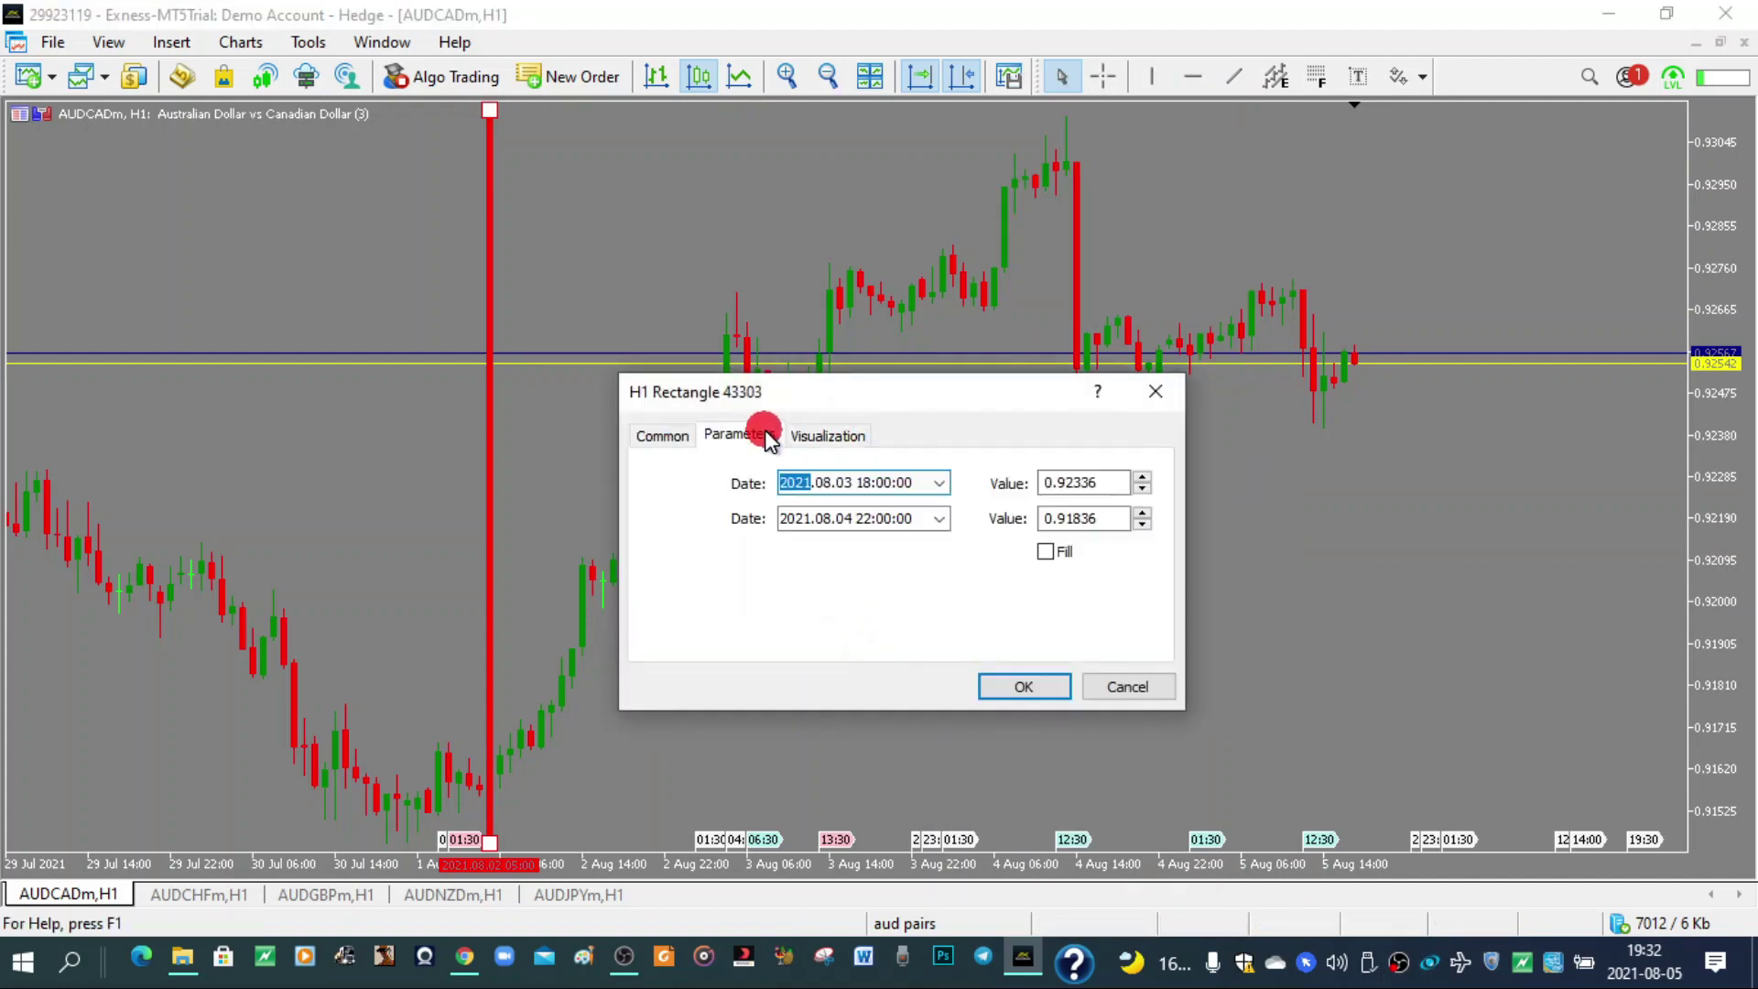
pyautogui.click(1046, 551)
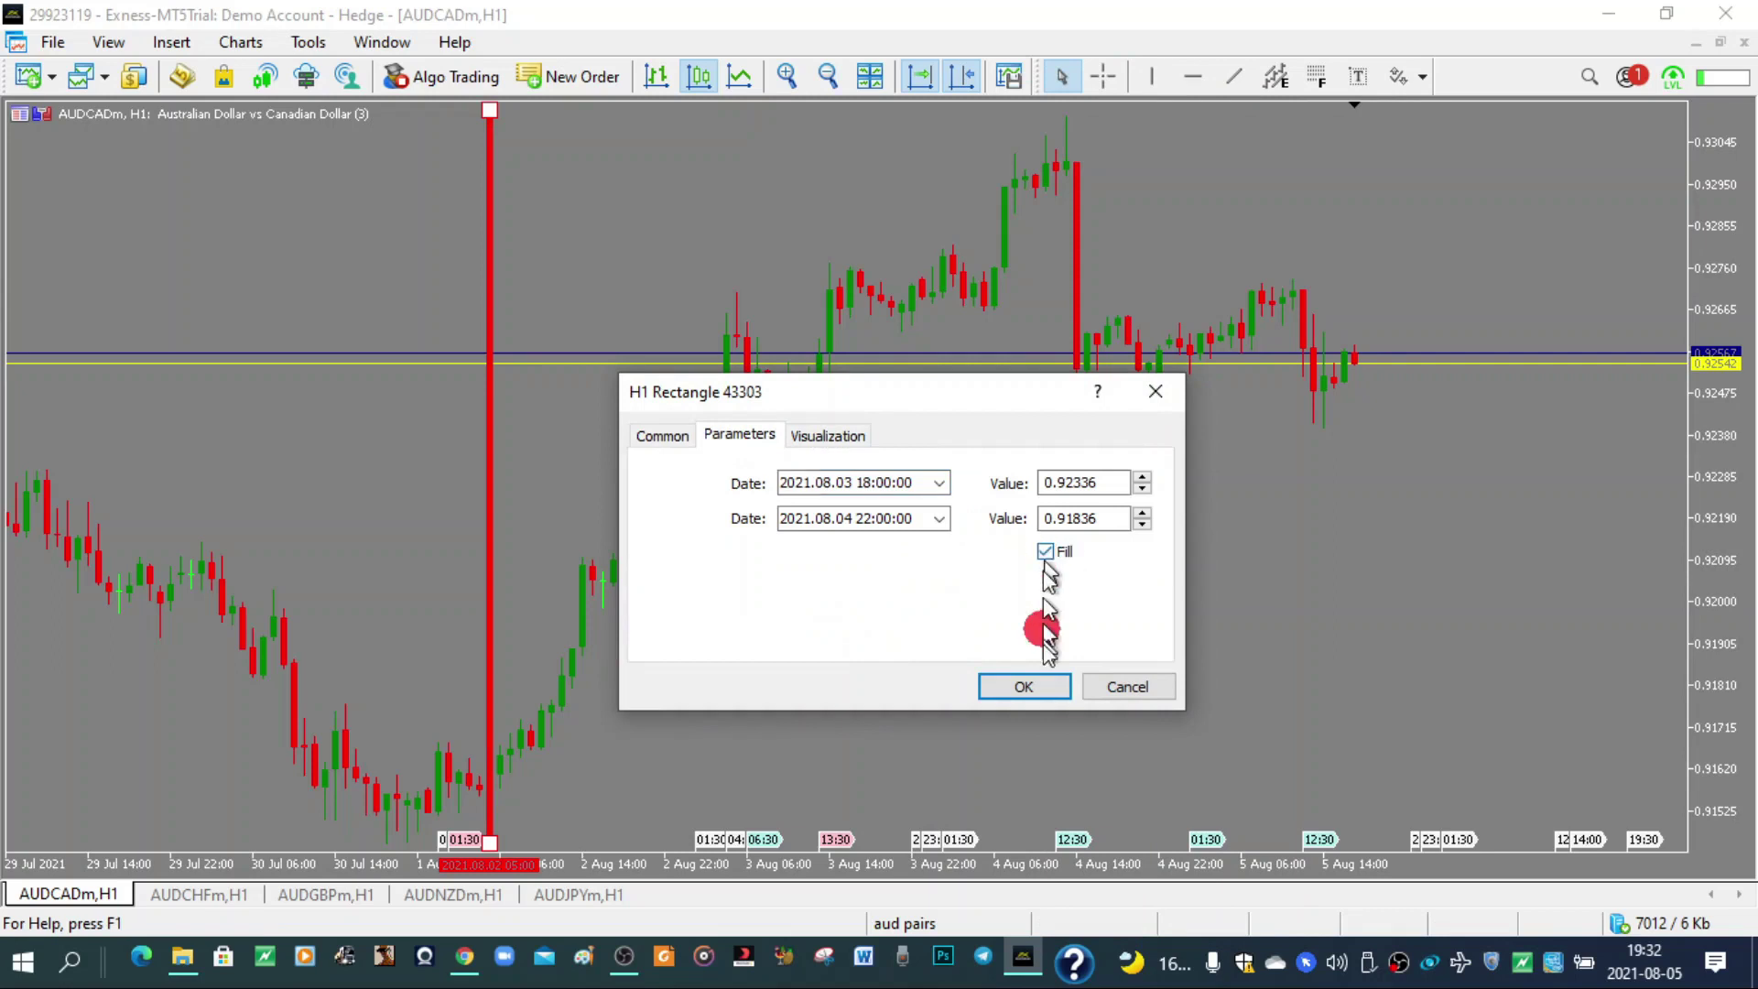
pyautogui.click(1044, 685)
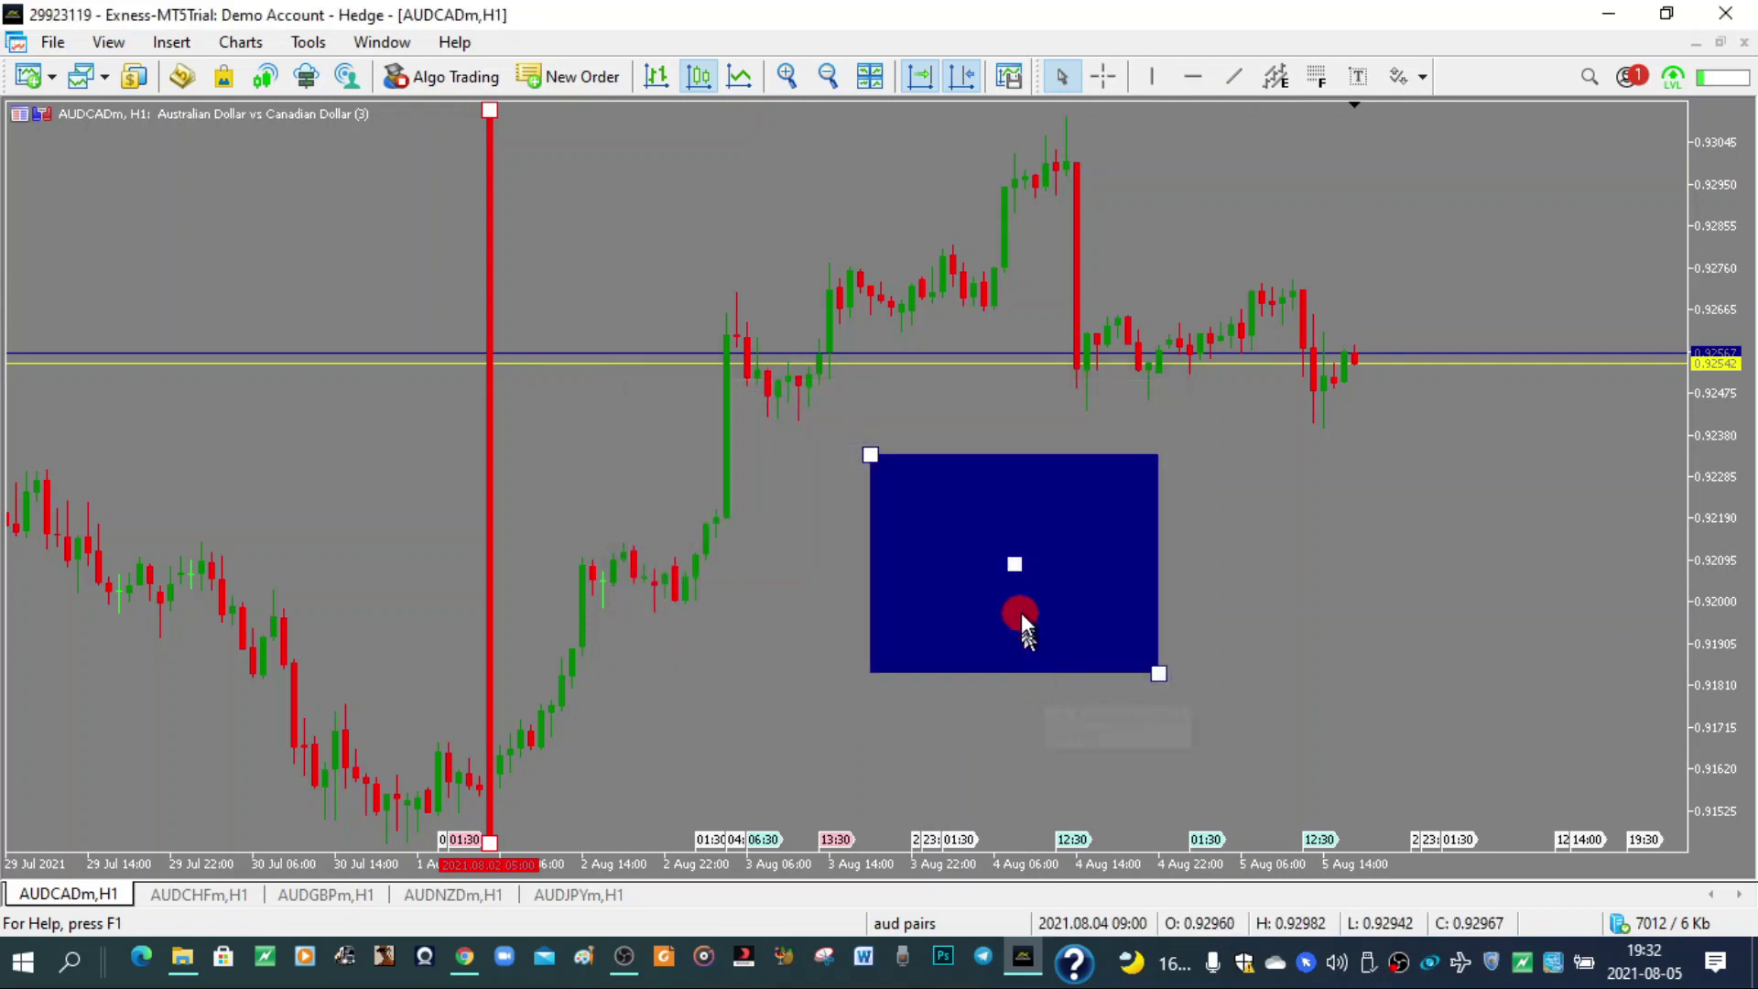
# Step: Move the filled rectangle over the price low around 30 July to 2 August and resize it to about 0.9177–0.9147
pyautogui.moveTo(1014, 563); pyautogui.dragTo(810, 344)
pyautogui.moveTo(811, 360); pyautogui.dragTo(416, 738)
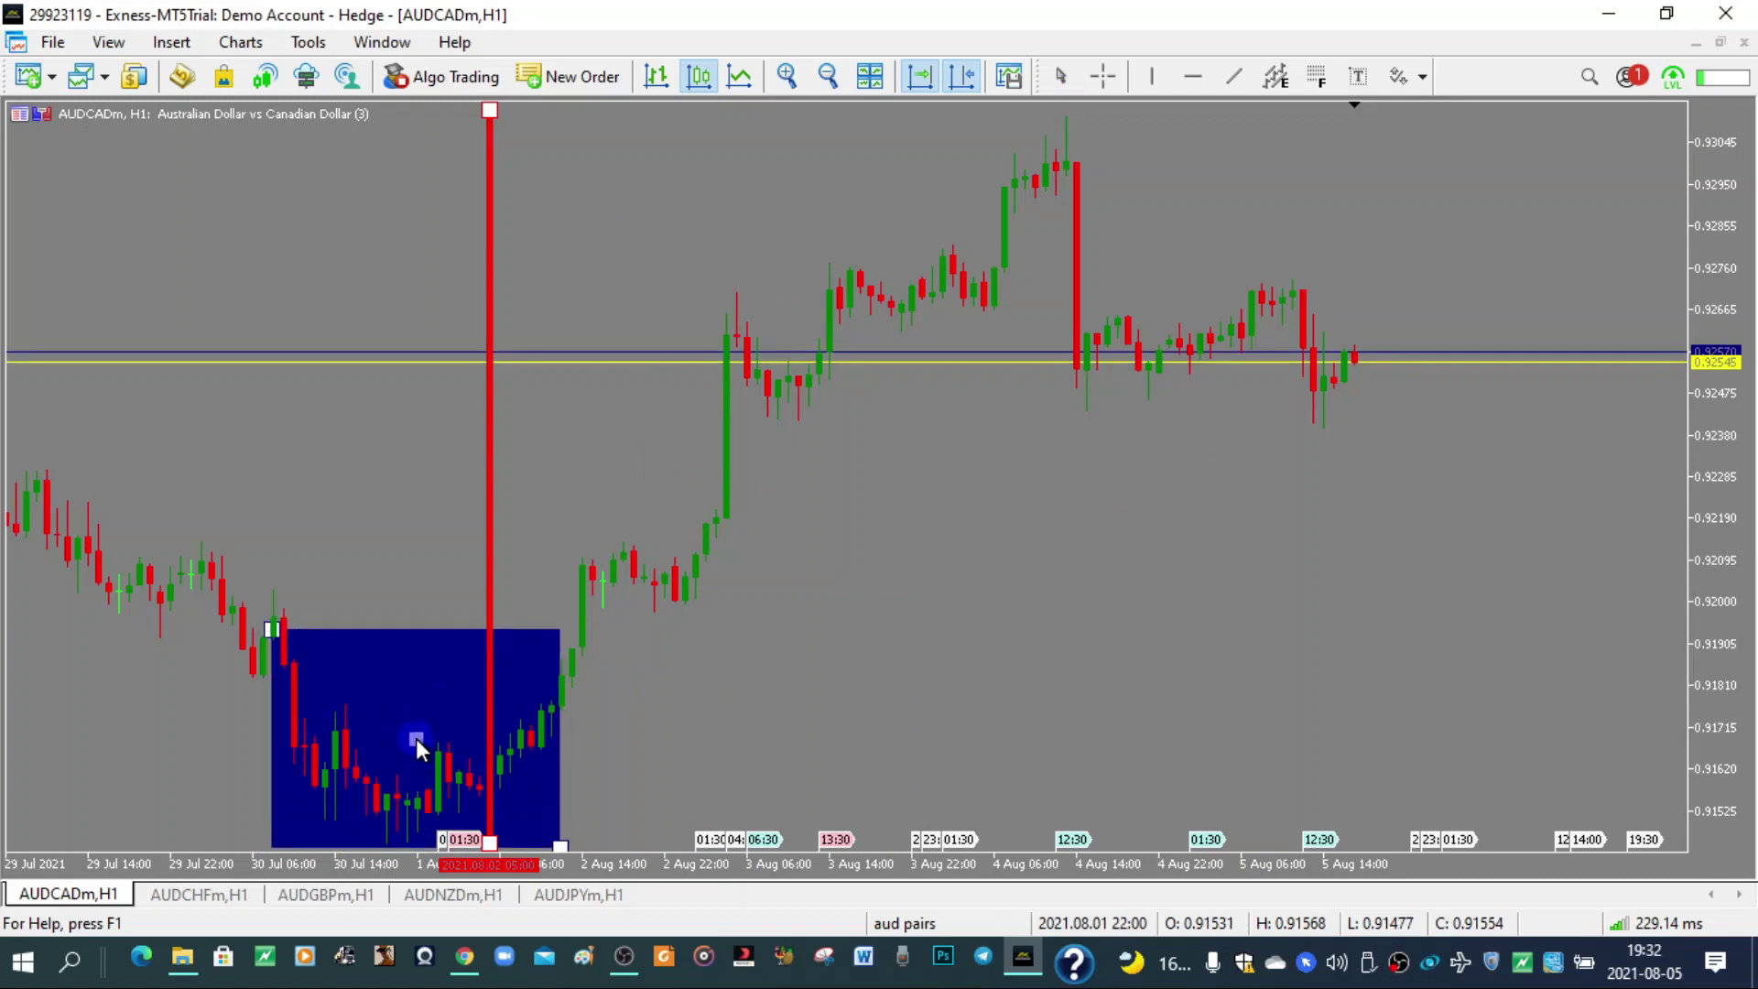
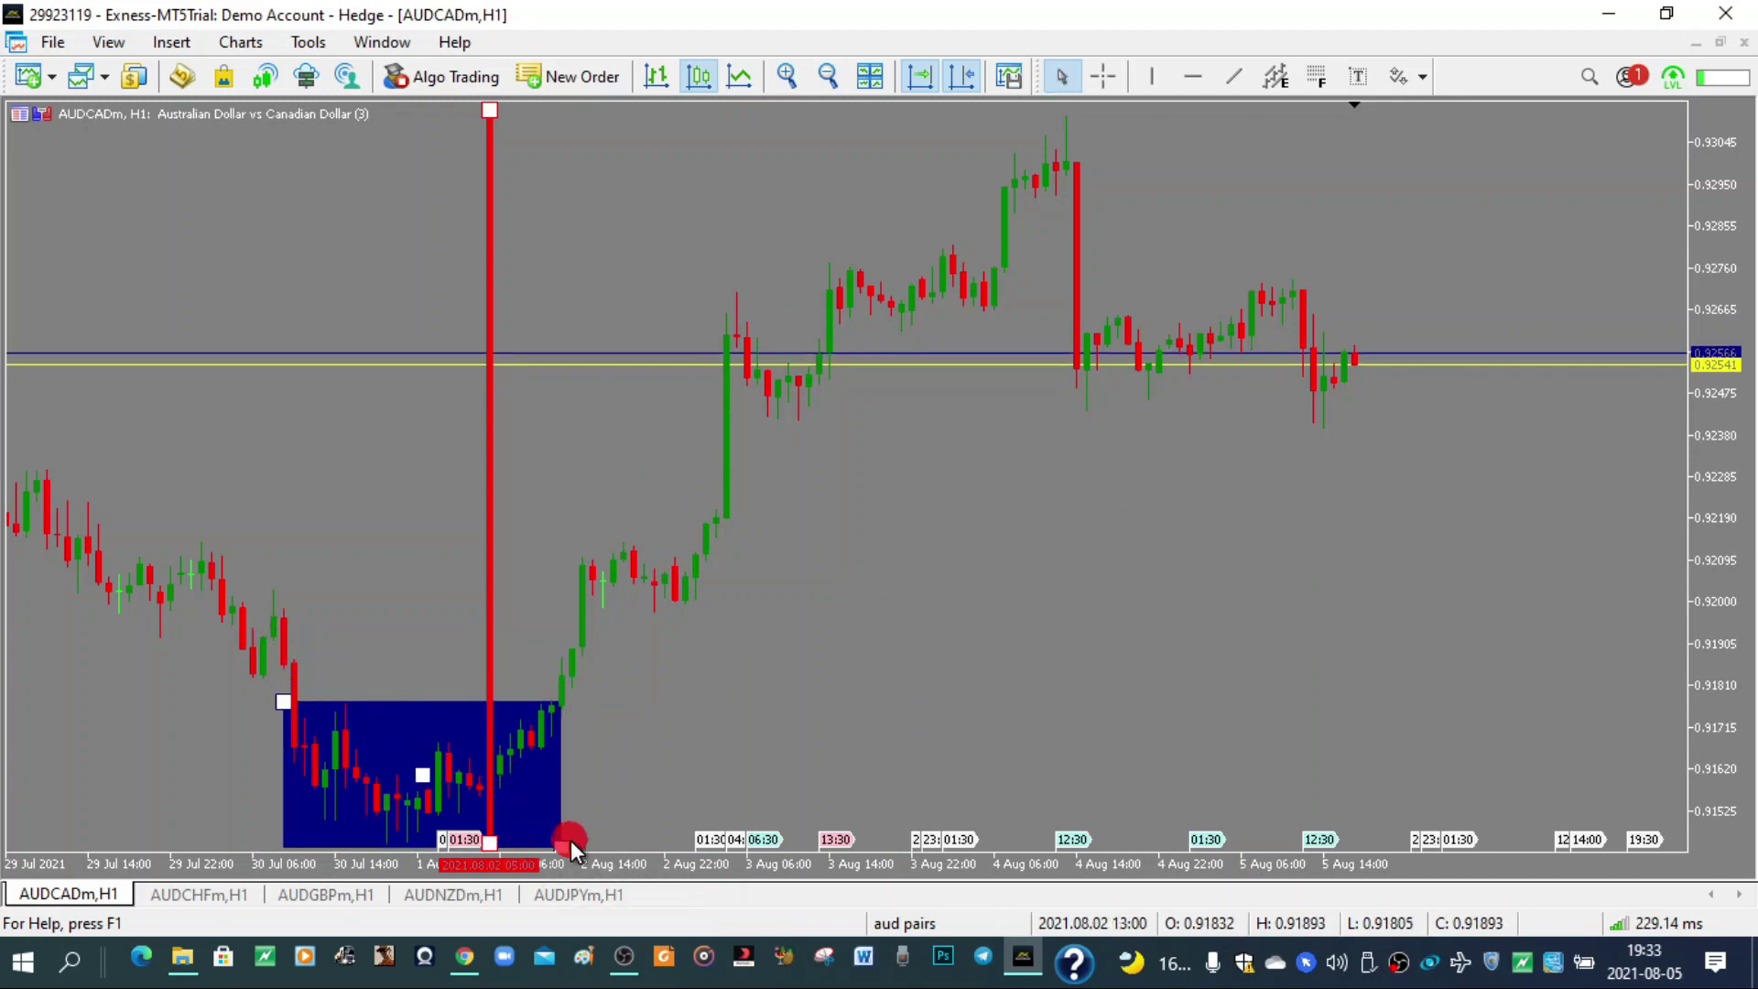
pyautogui.moveTo(563, 844)
pyautogui.mouseDown()
pyautogui.moveTo(586, 838)
pyautogui.moveTo(572, 832)
pyautogui.mouseUp()
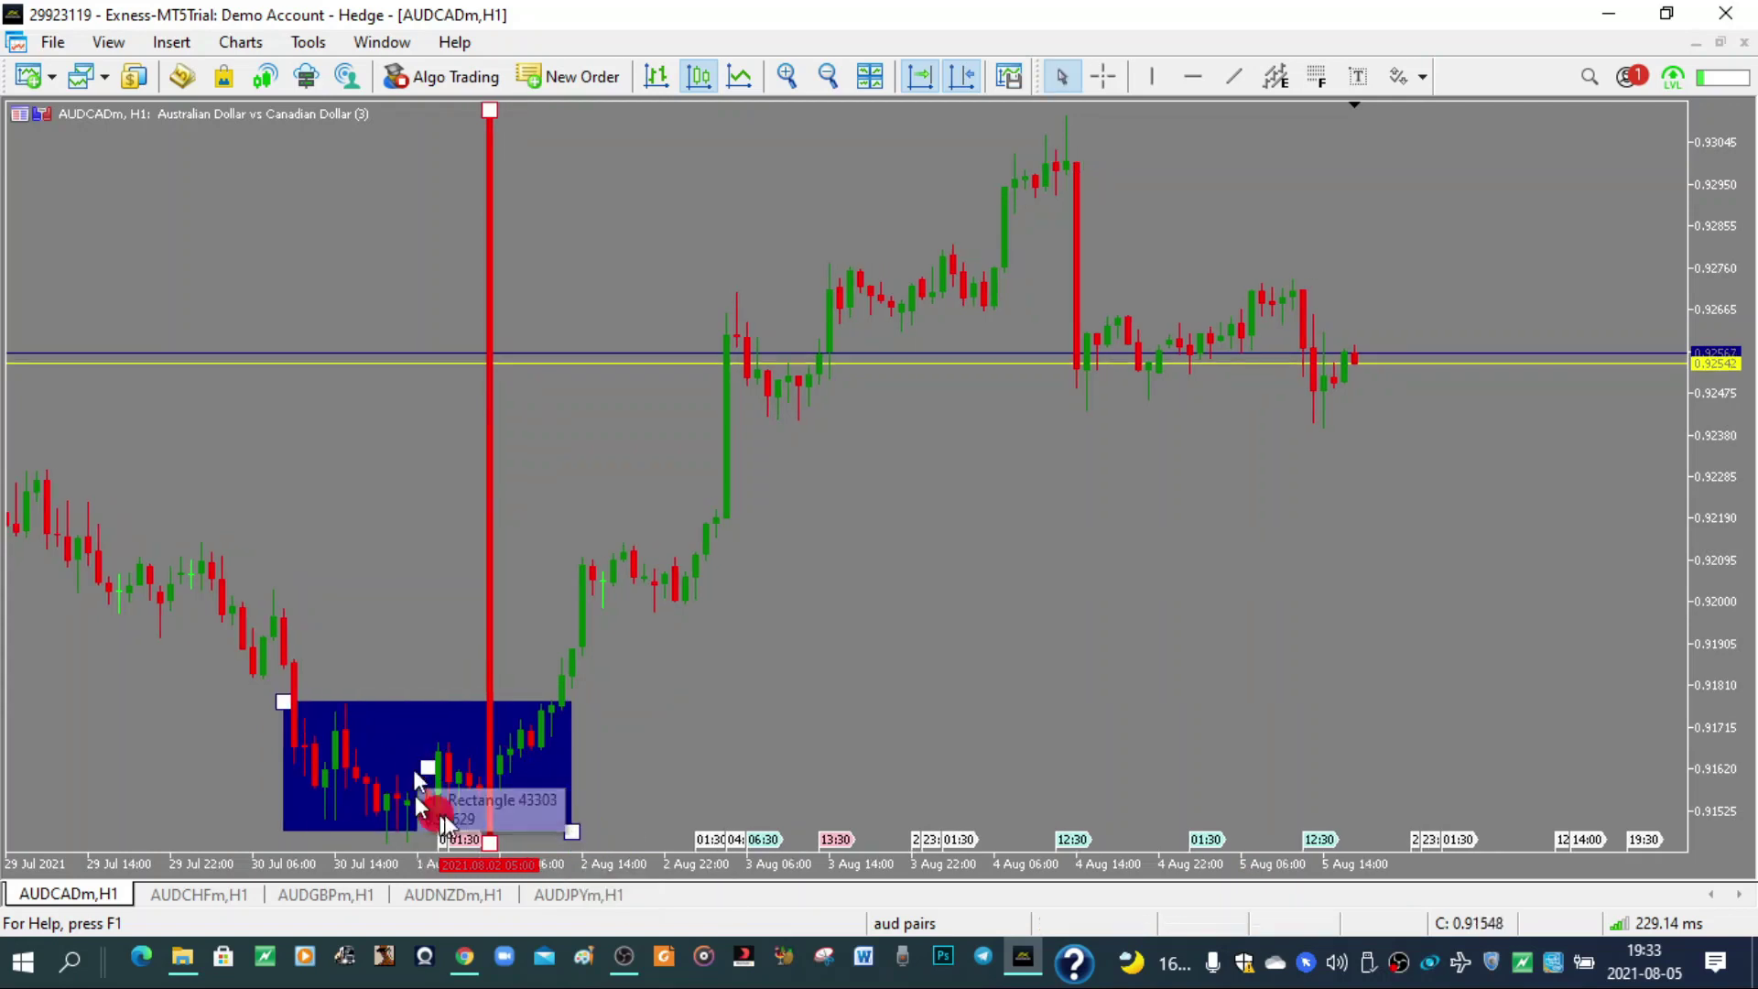
pyautogui.rightClick(355, 504)
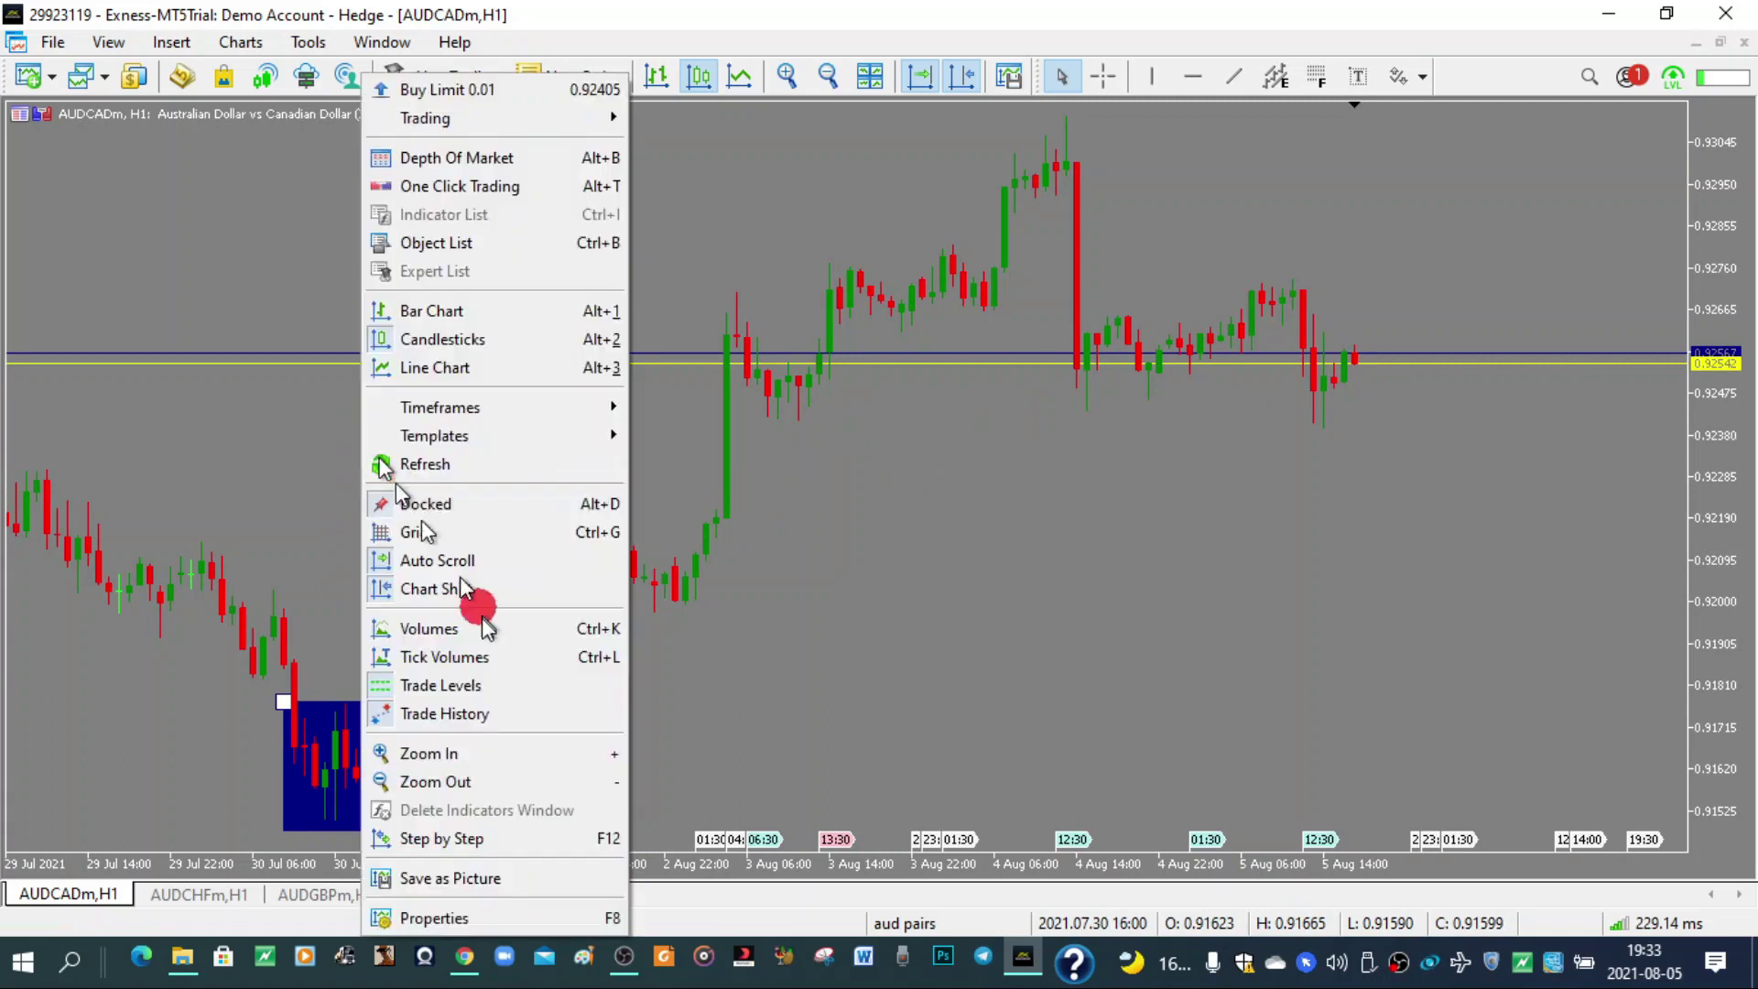
pyautogui.click(475, 597)
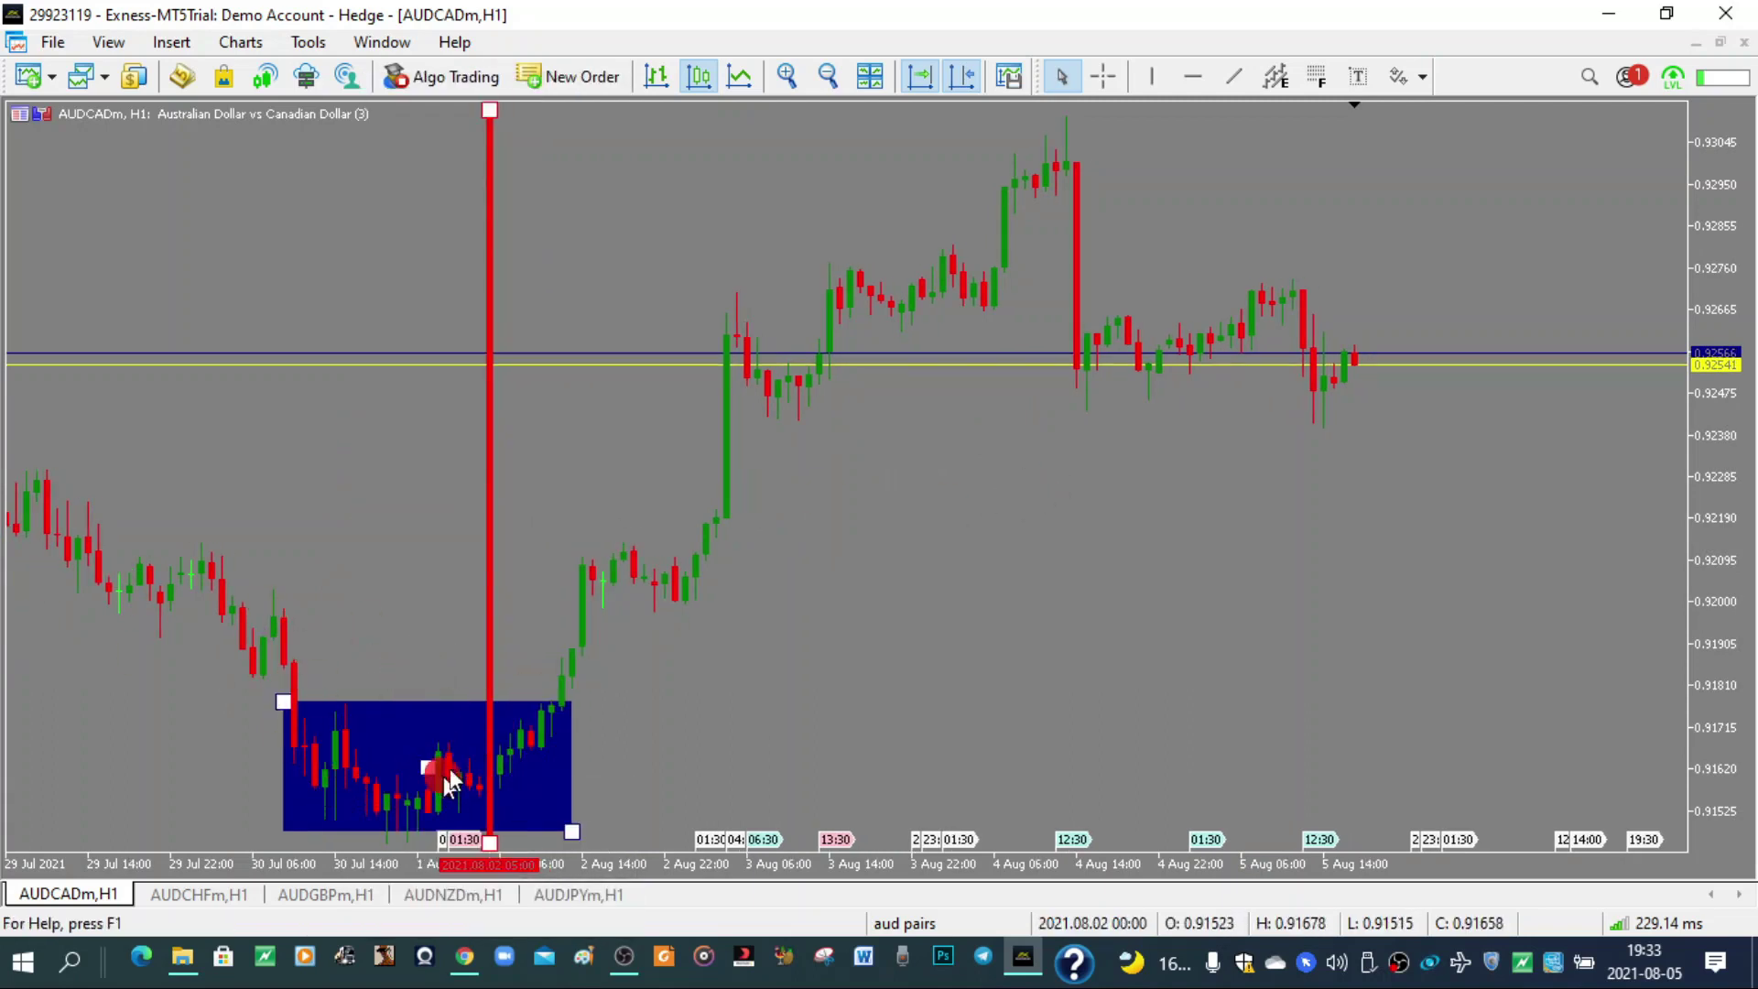
# Step: Insert a text object below the 3 August candles at about 0.923 and enter a person's name as its object name
pyautogui.click(167, 44)
pyautogui.moveTo(222, 96)
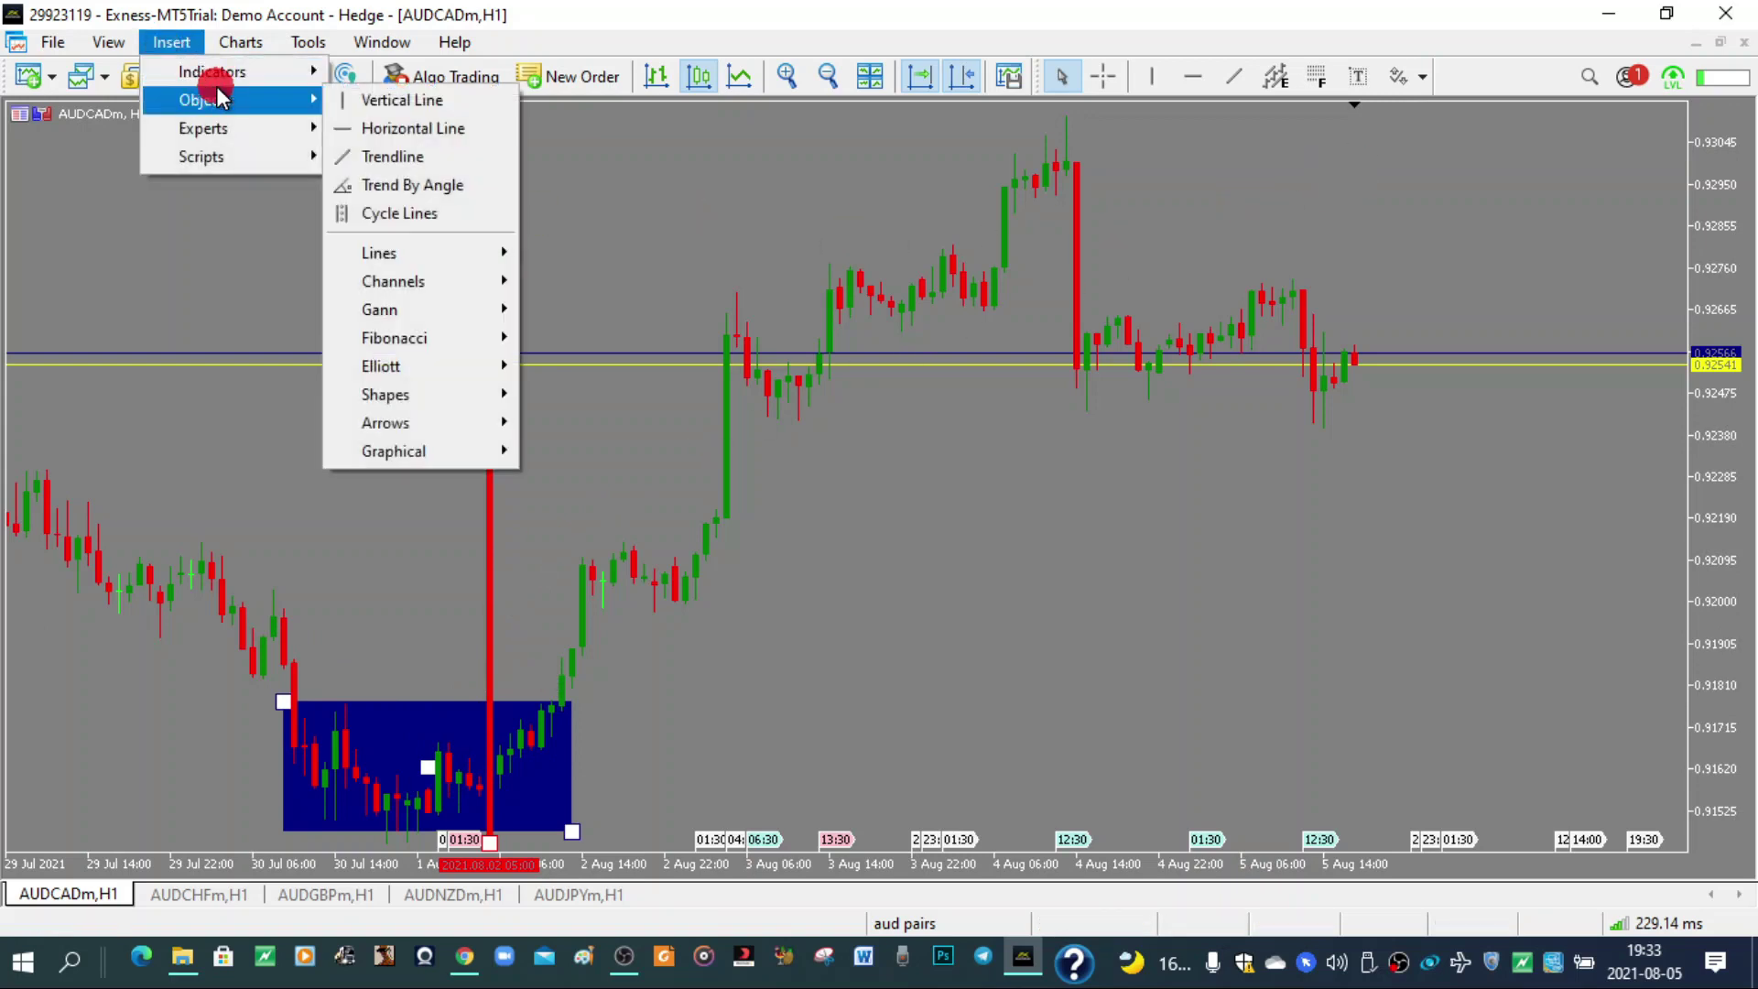
pyautogui.moveTo(485, 290)
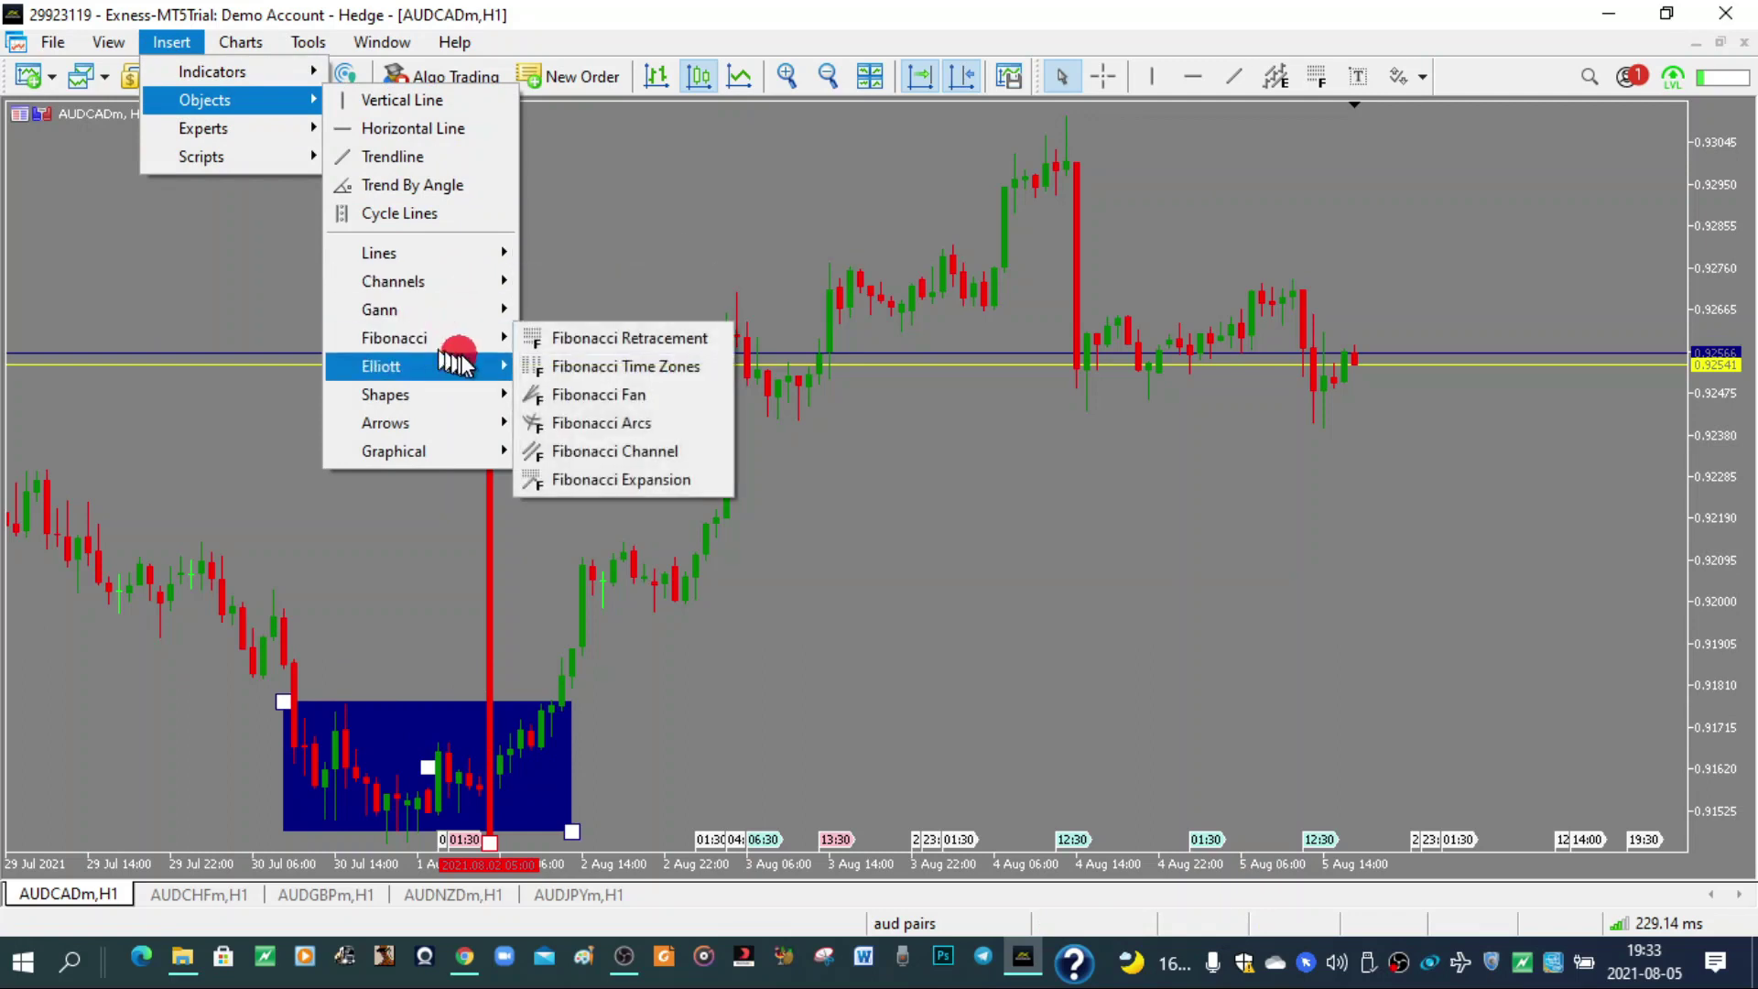
pyautogui.moveTo(443, 392)
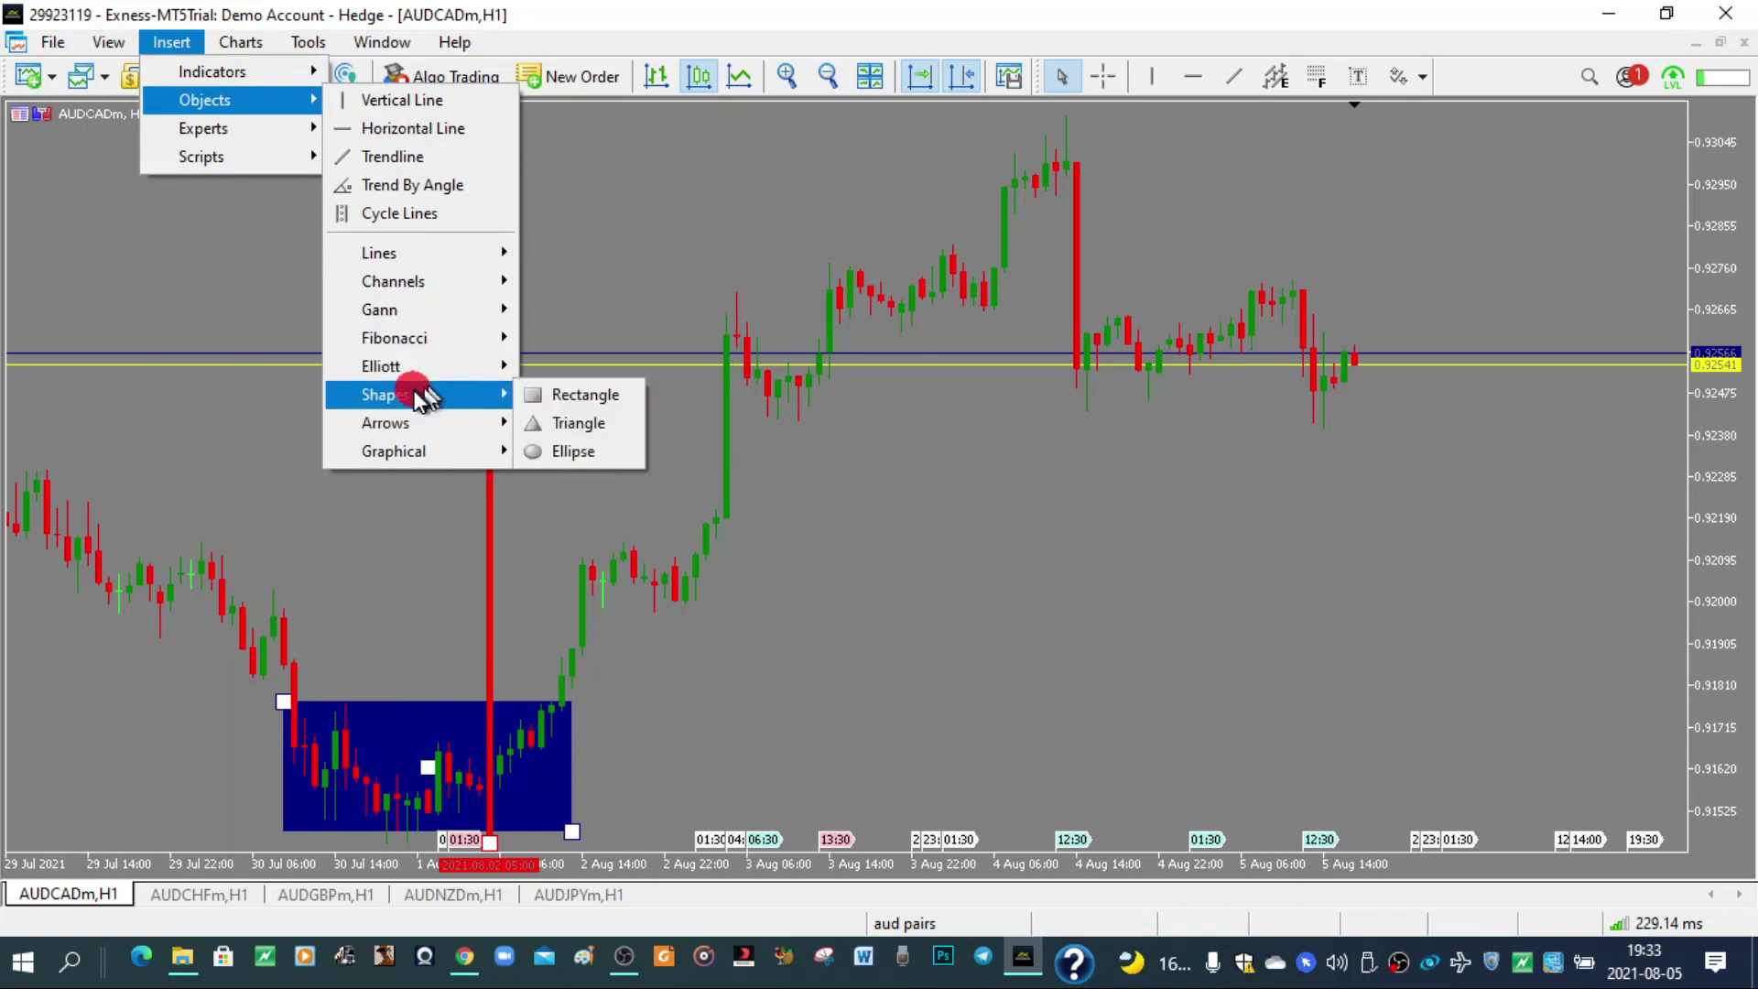
pyautogui.moveTo(382, 434)
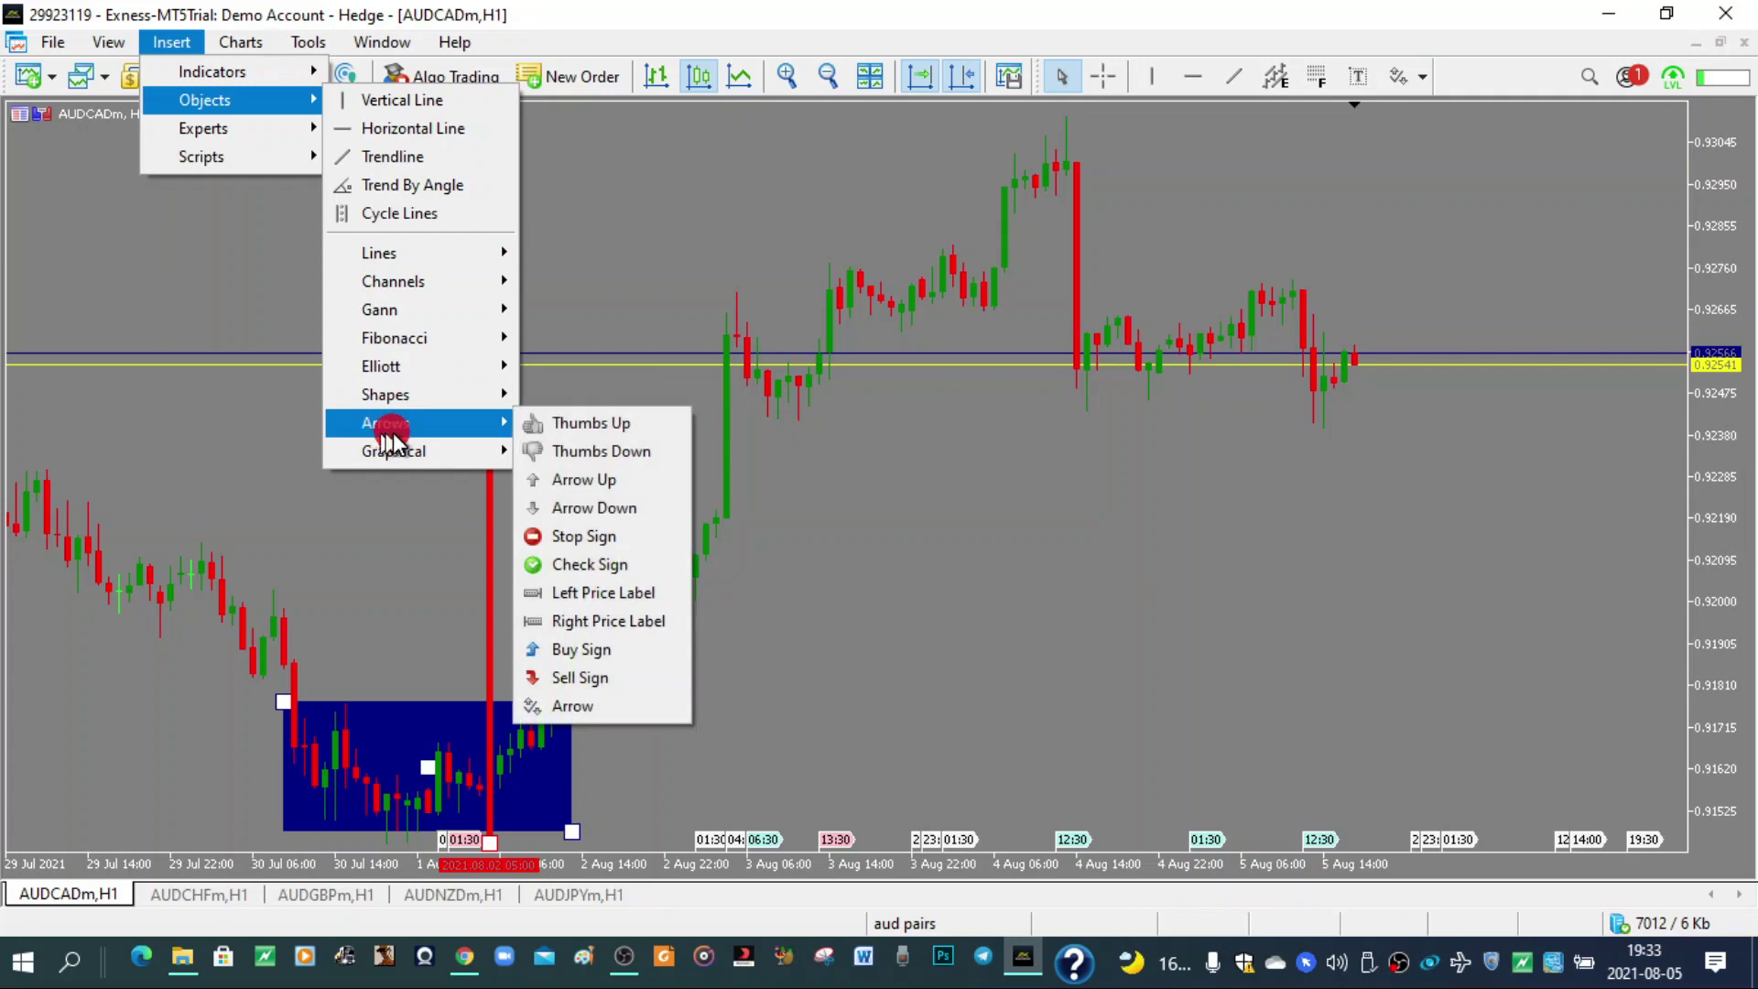
pyautogui.moveTo(432, 454)
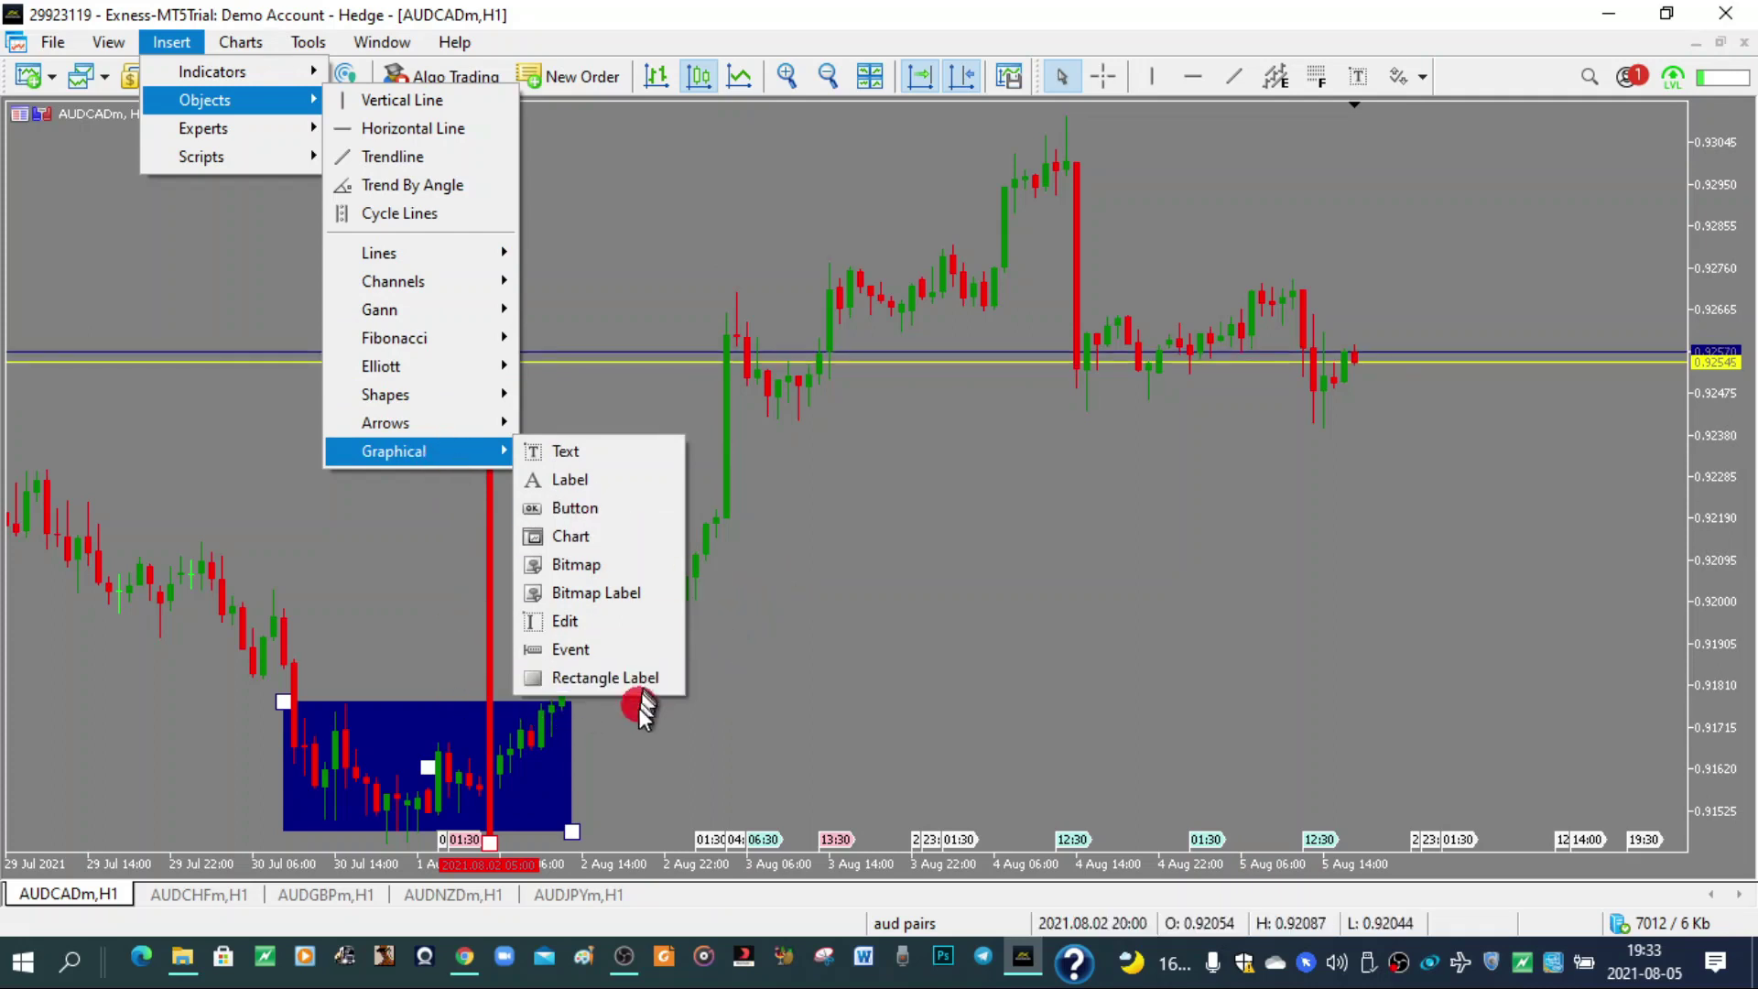
pyautogui.click(596, 453)
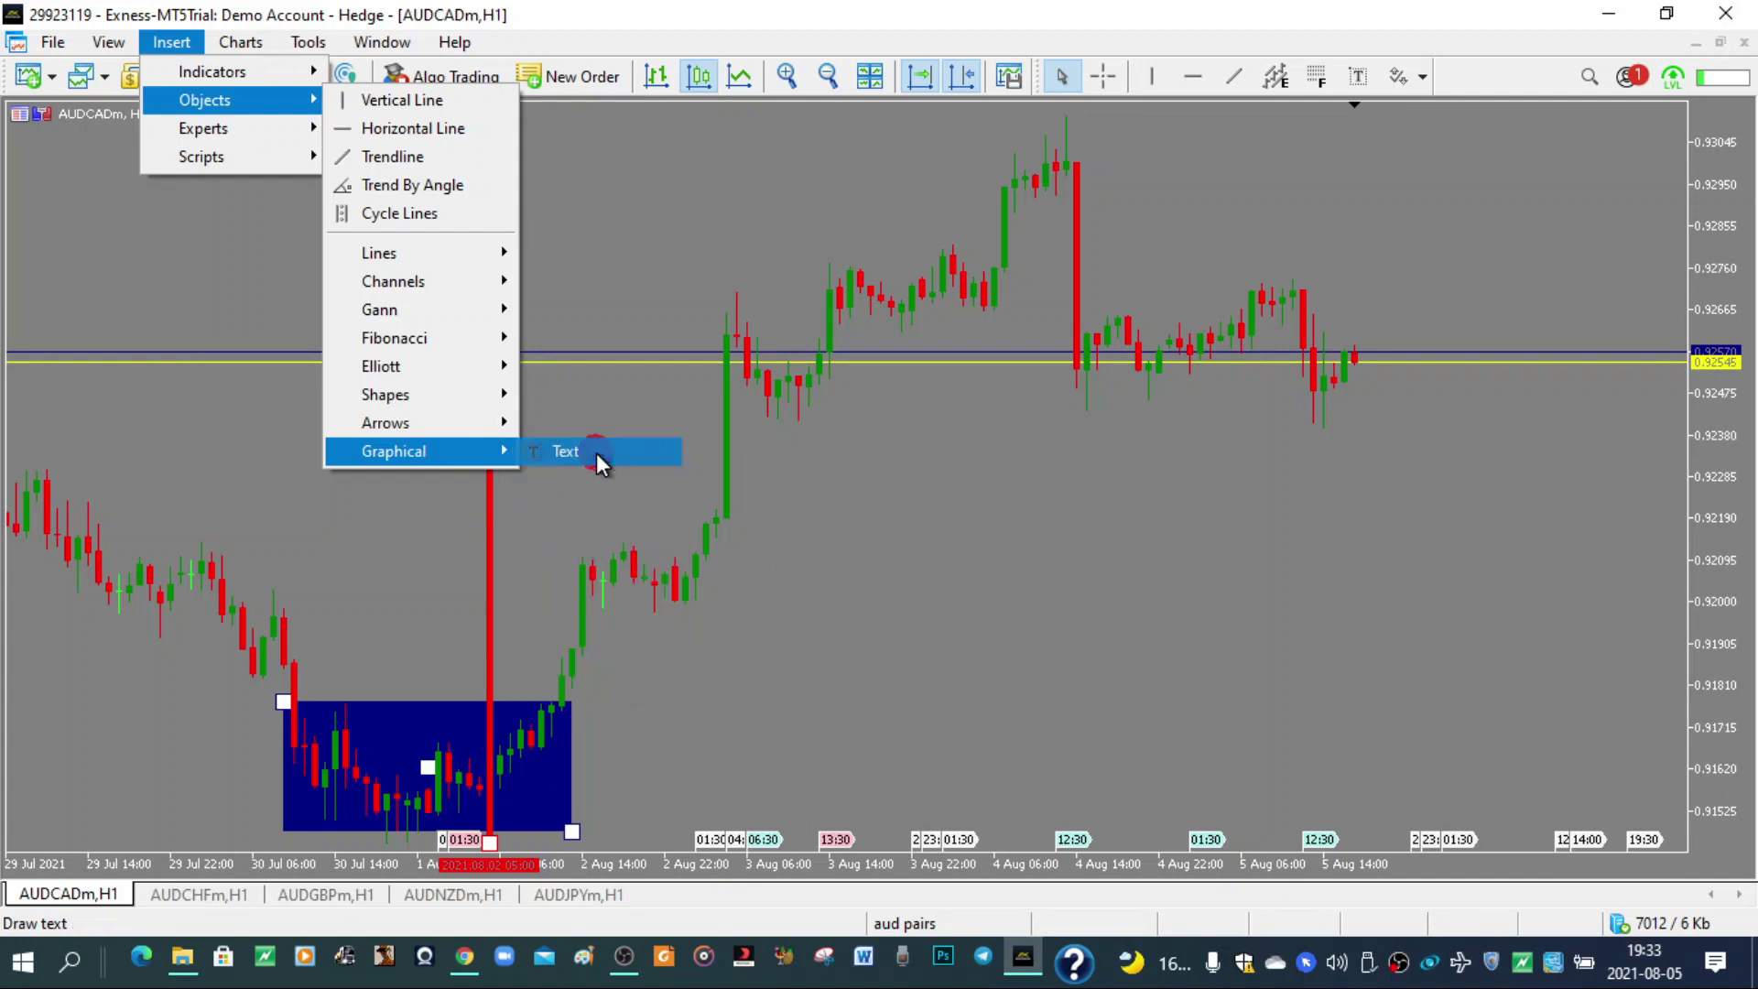
pyautogui.click(782, 467)
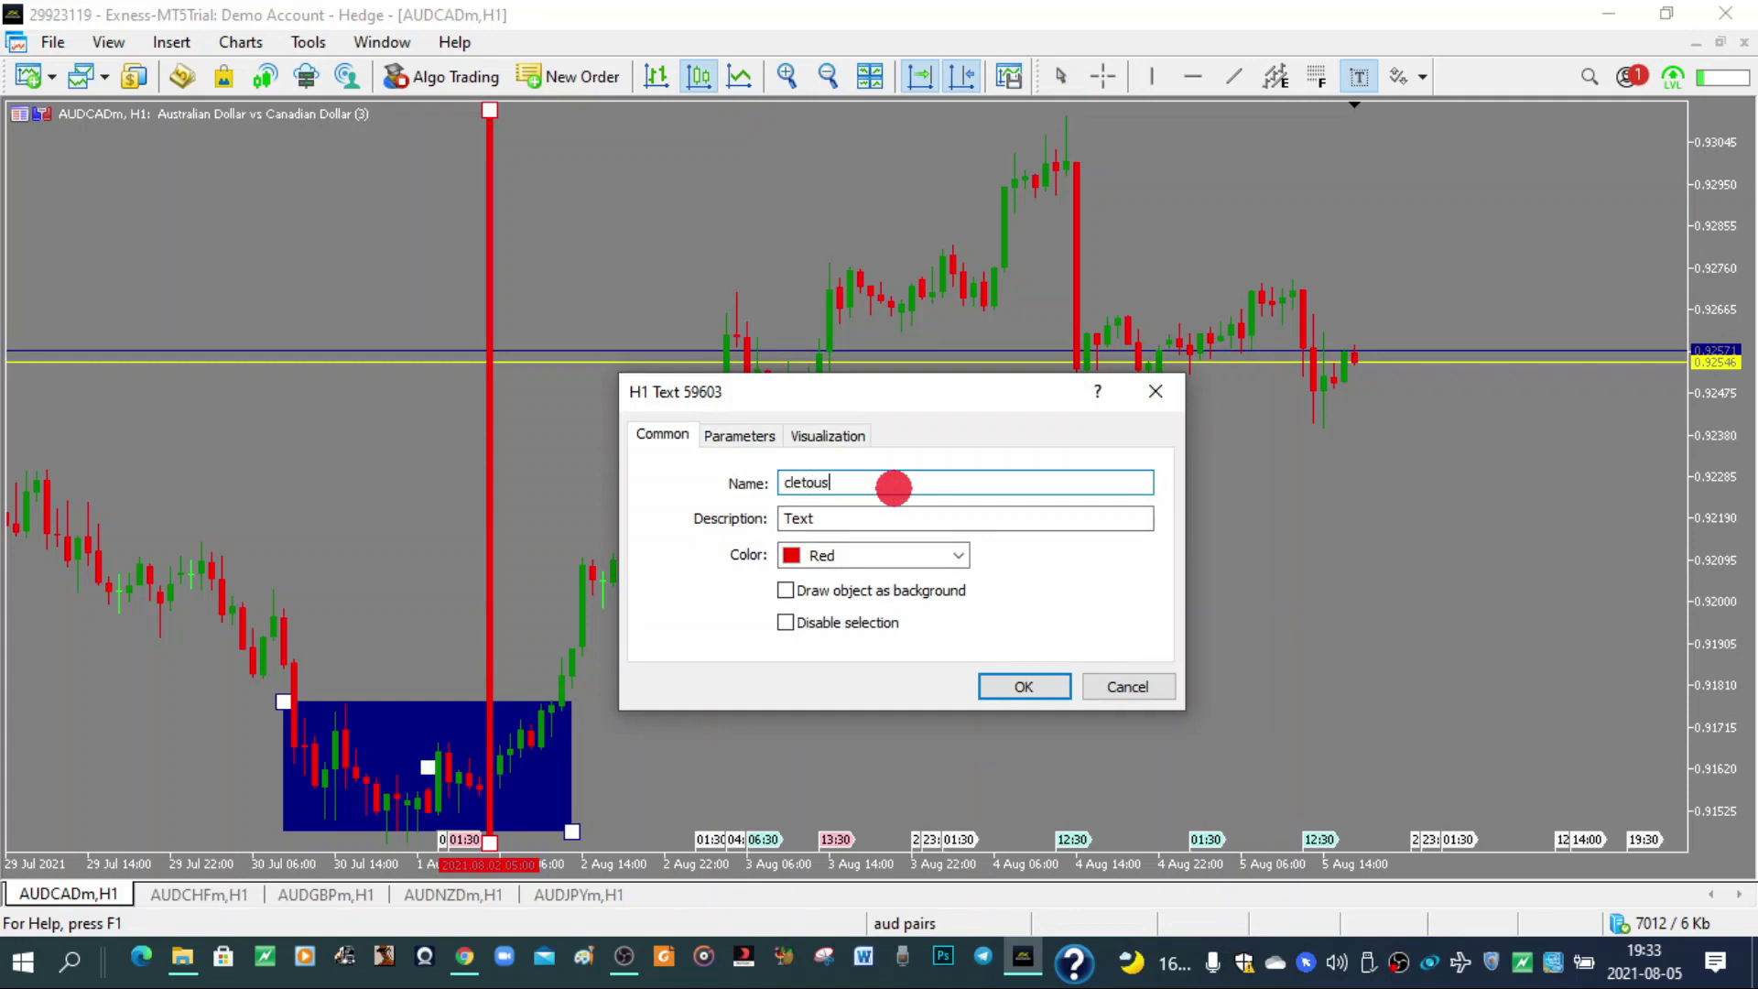
pyautogui.click(1012, 682)
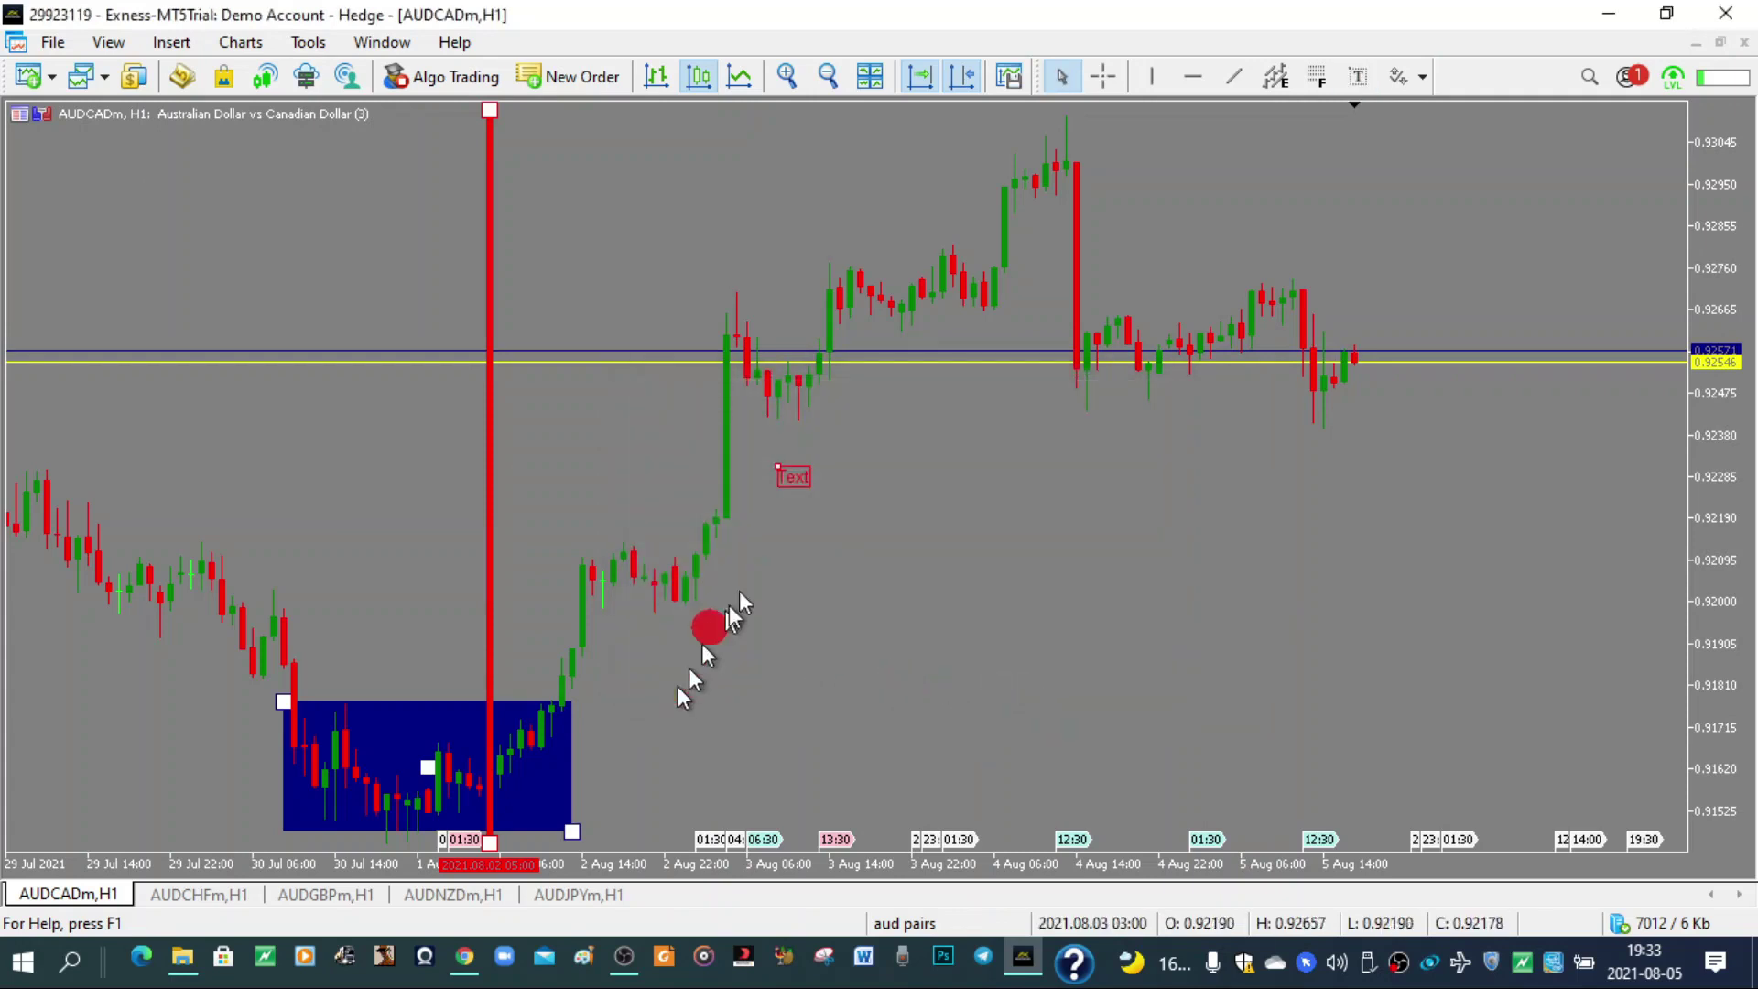
# Step: Replace the text object's description with the person's name in its properties and apply
pyautogui.rightClick(802, 486)
pyautogui.click(829, 485)
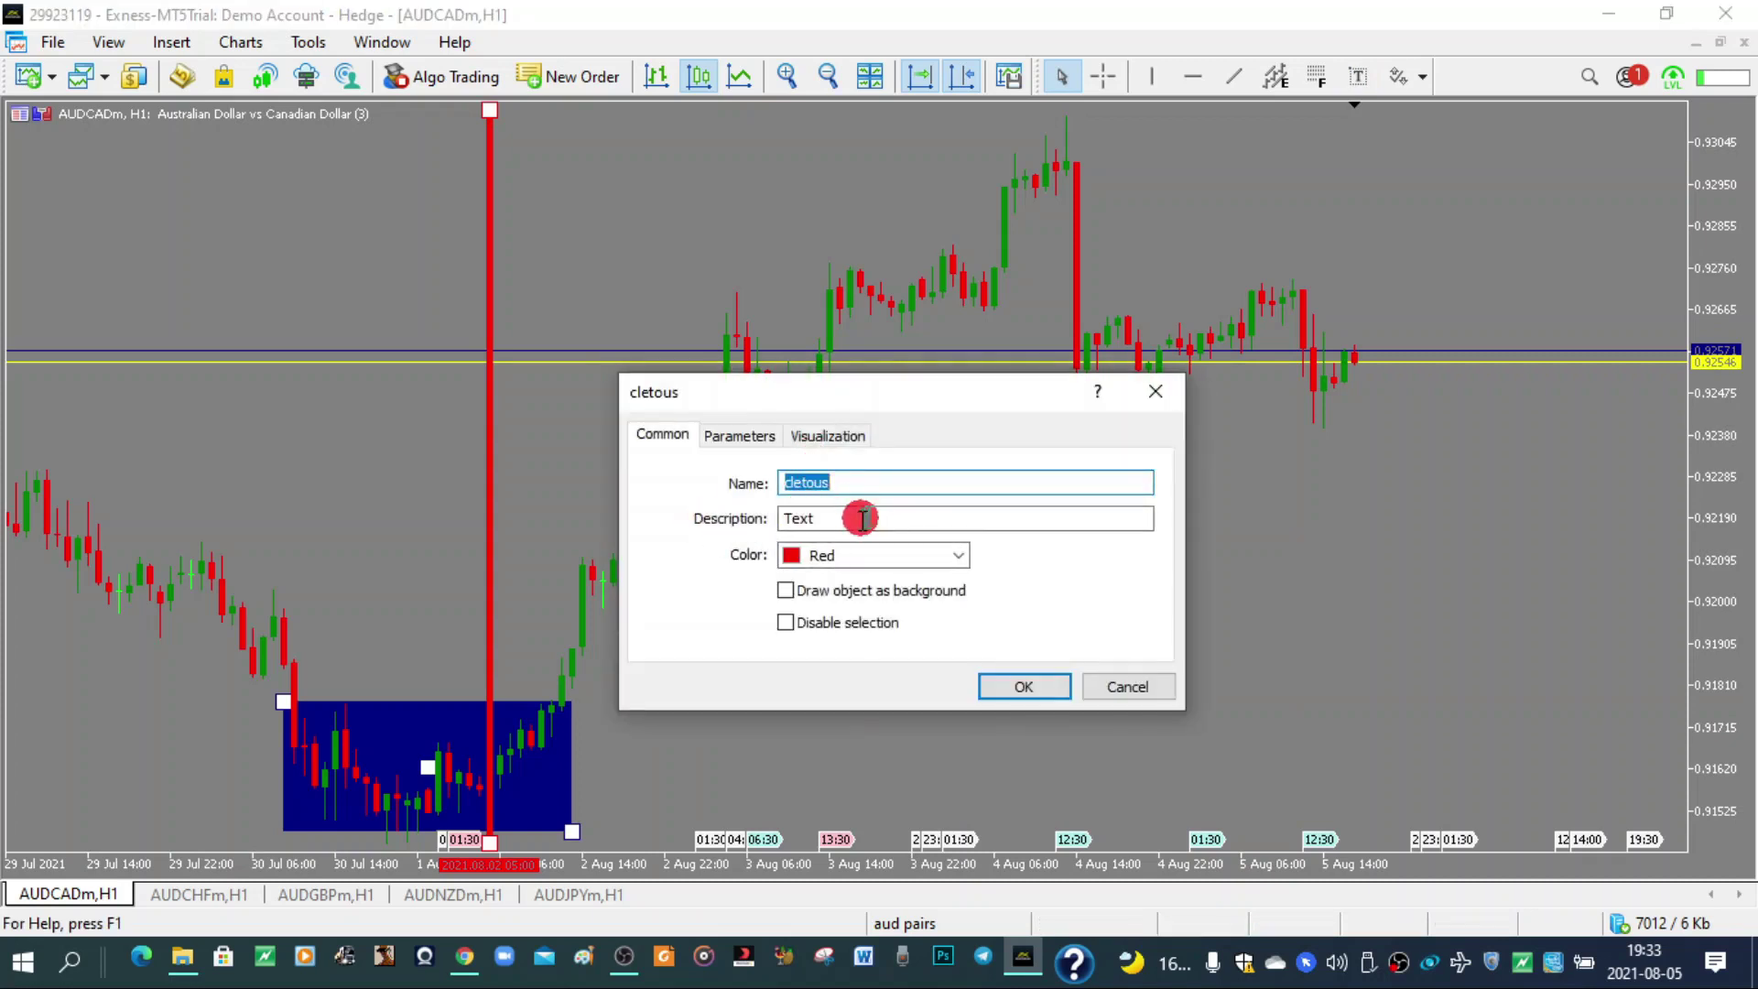
pyautogui.press('Tab')
pyautogui.write('cleto')
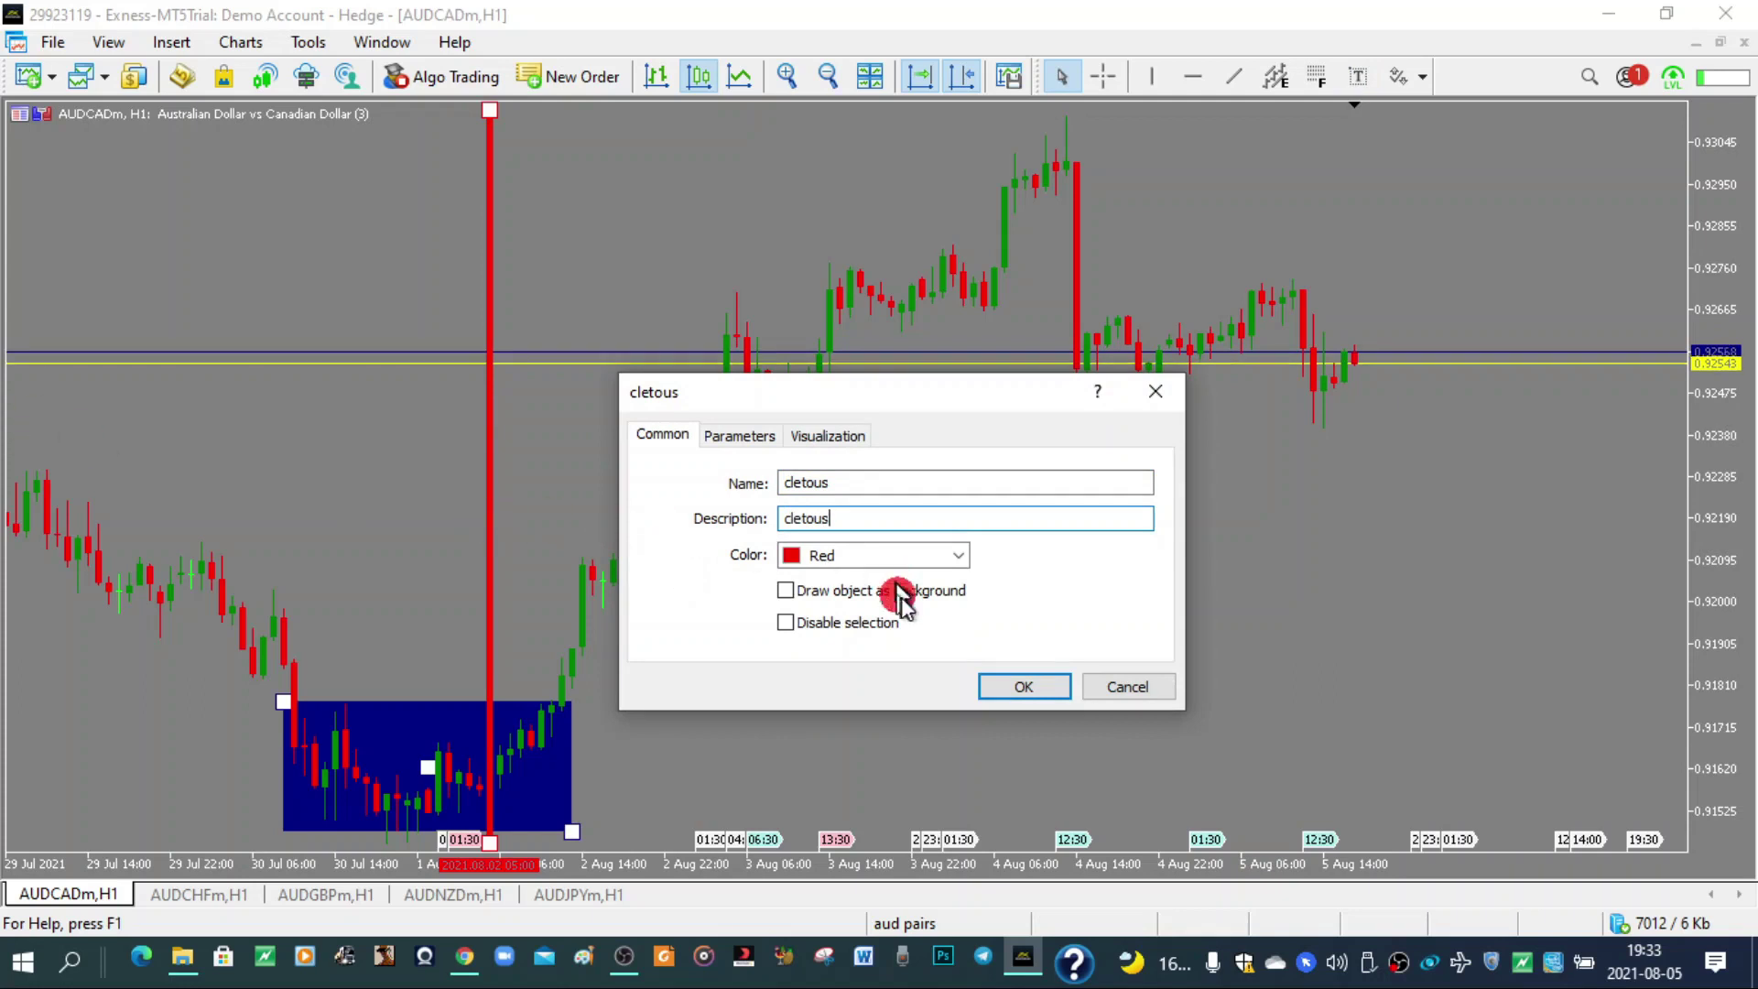
pyautogui.click(1025, 682)
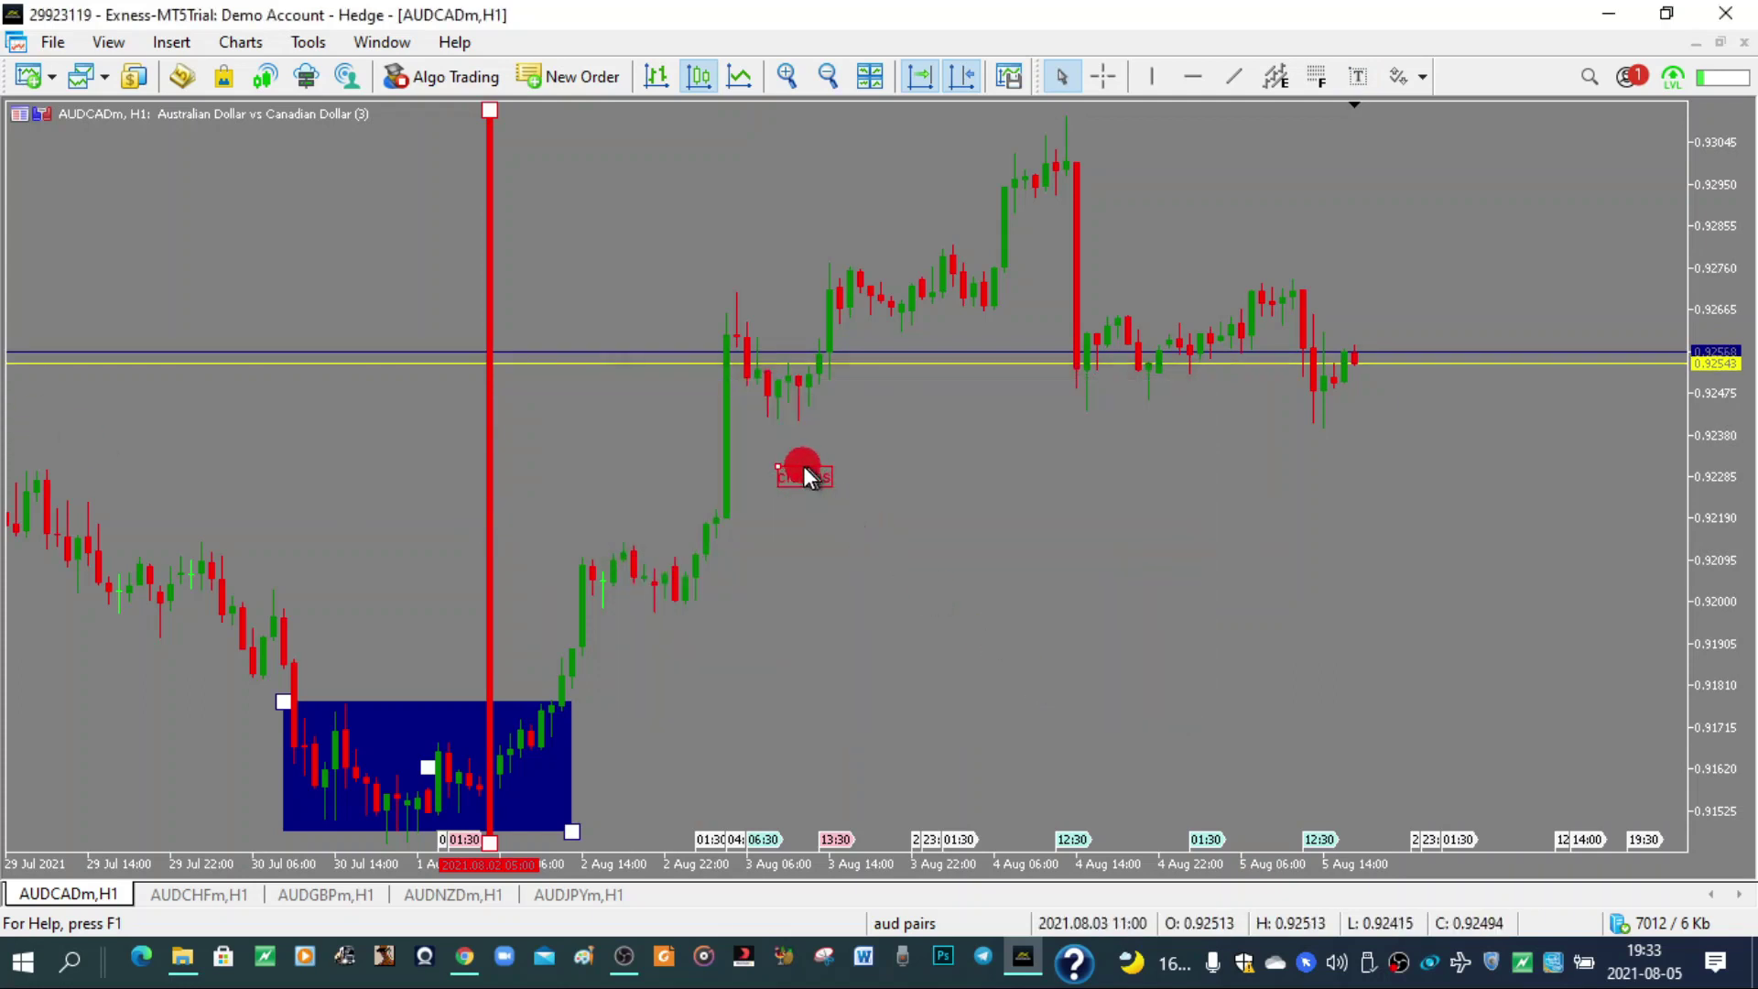
# Step: Scroll the chart sideways to examine how the text object behaves relative to the candles
pyautogui.moveTo(773, 561); pyautogui.dragTo(942, 541)
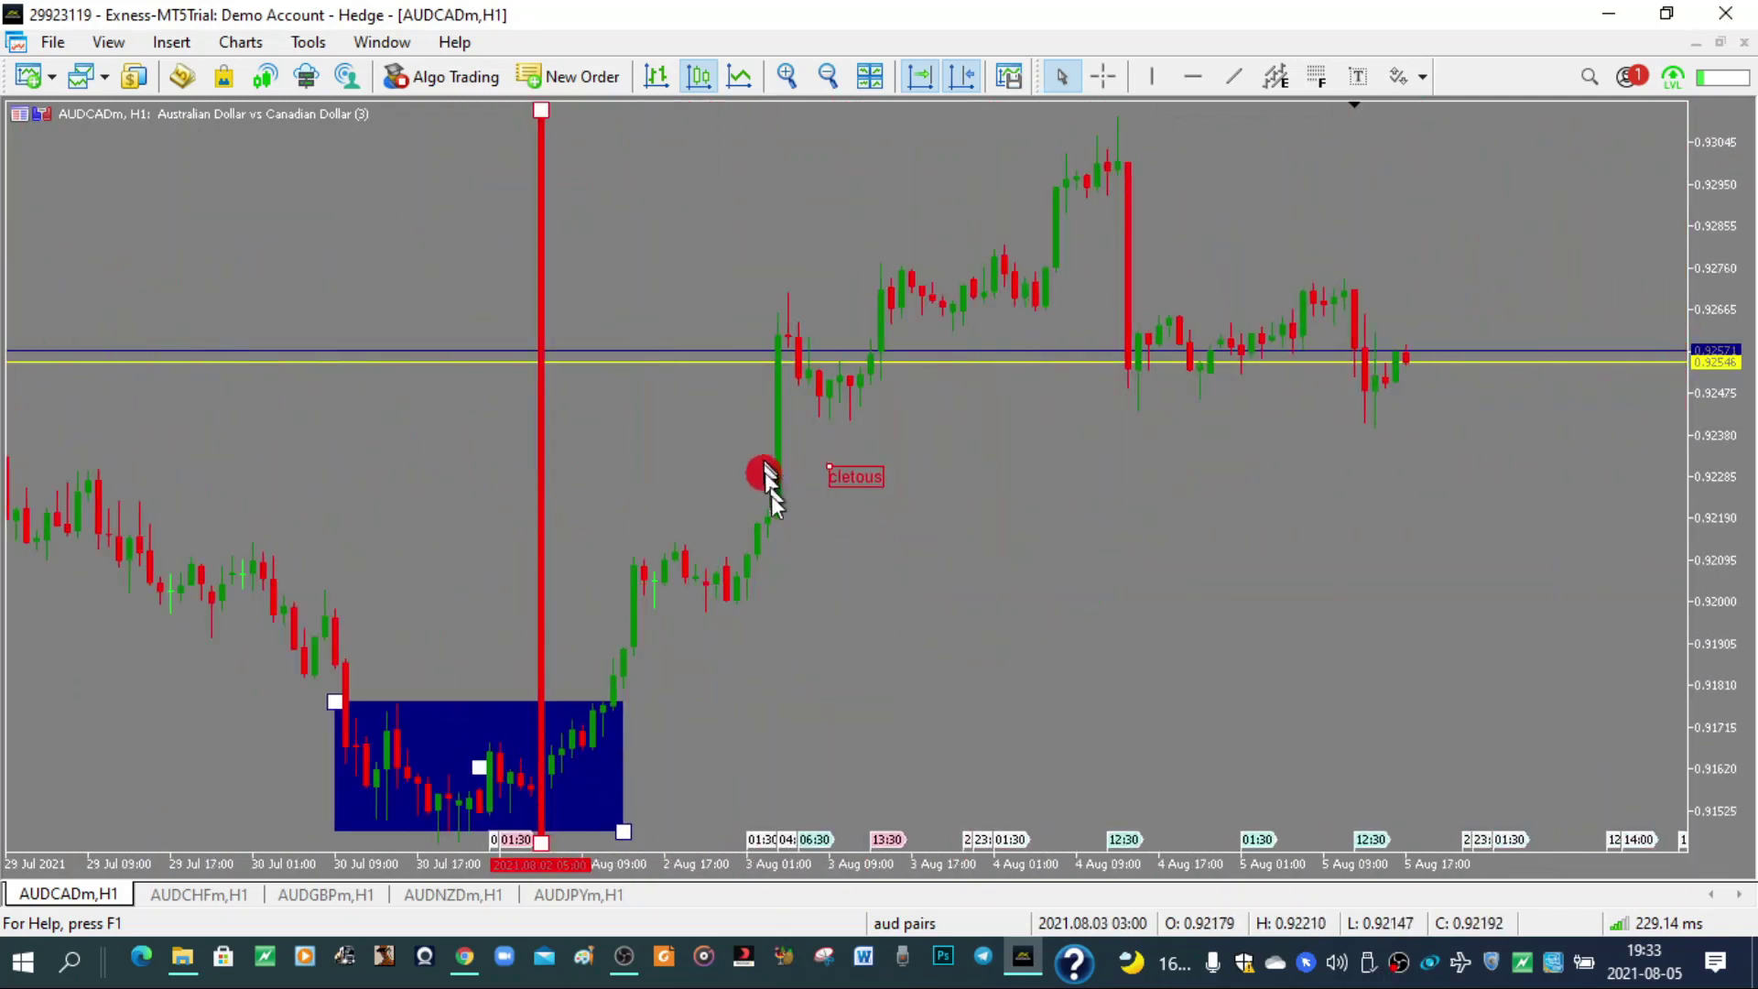
pyautogui.moveTo(817, 465); pyautogui.dragTo(901, 555)
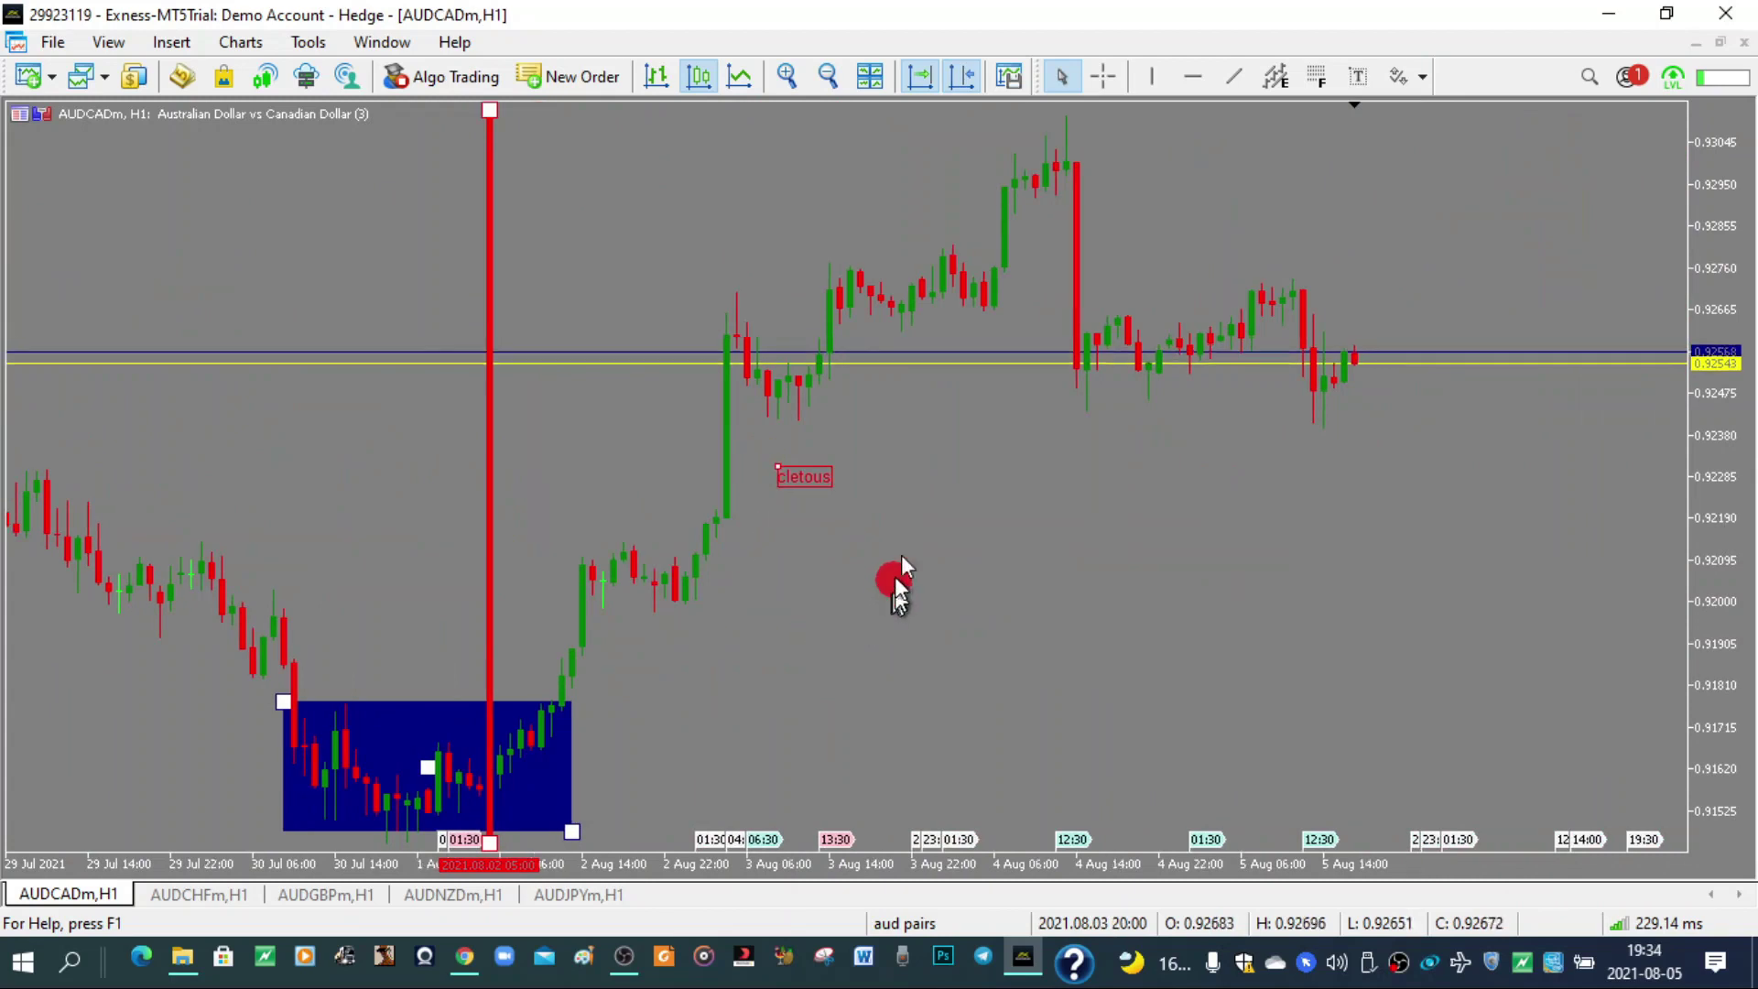
pyautogui.moveTo(769, 570); pyautogui.dragTo(815, 590)
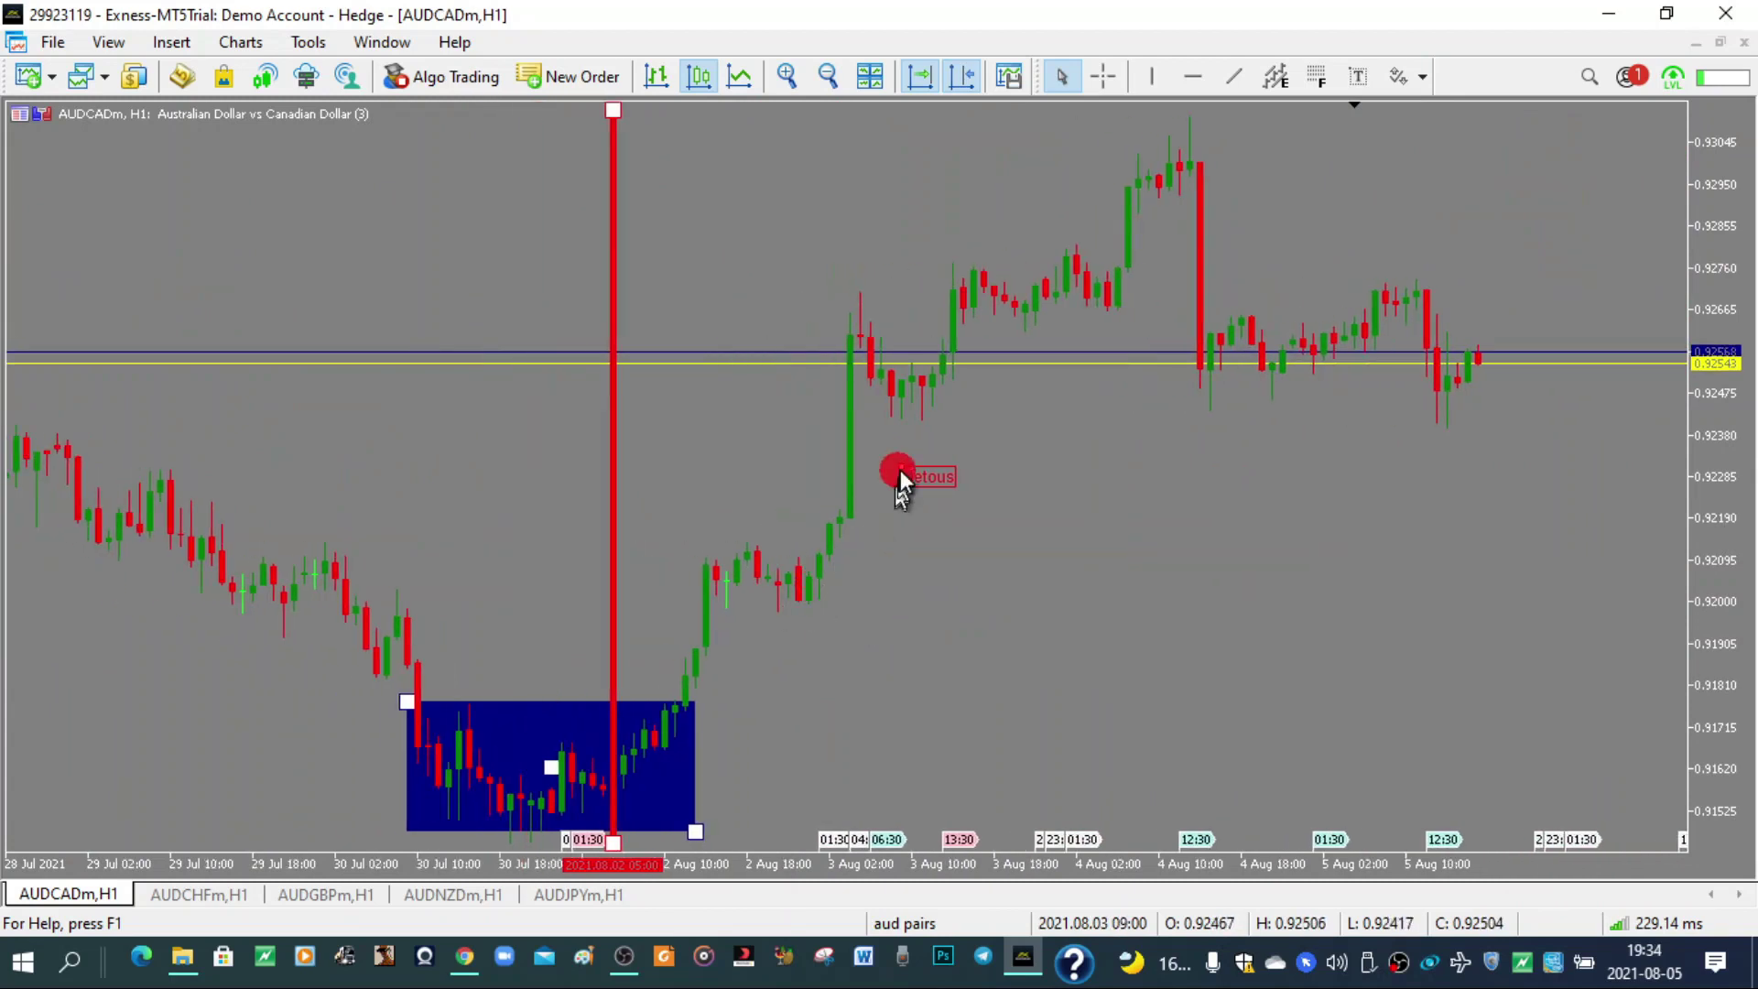
pyautogui.moveTo(818, 388); pyautogui.dragTo(701, 210)
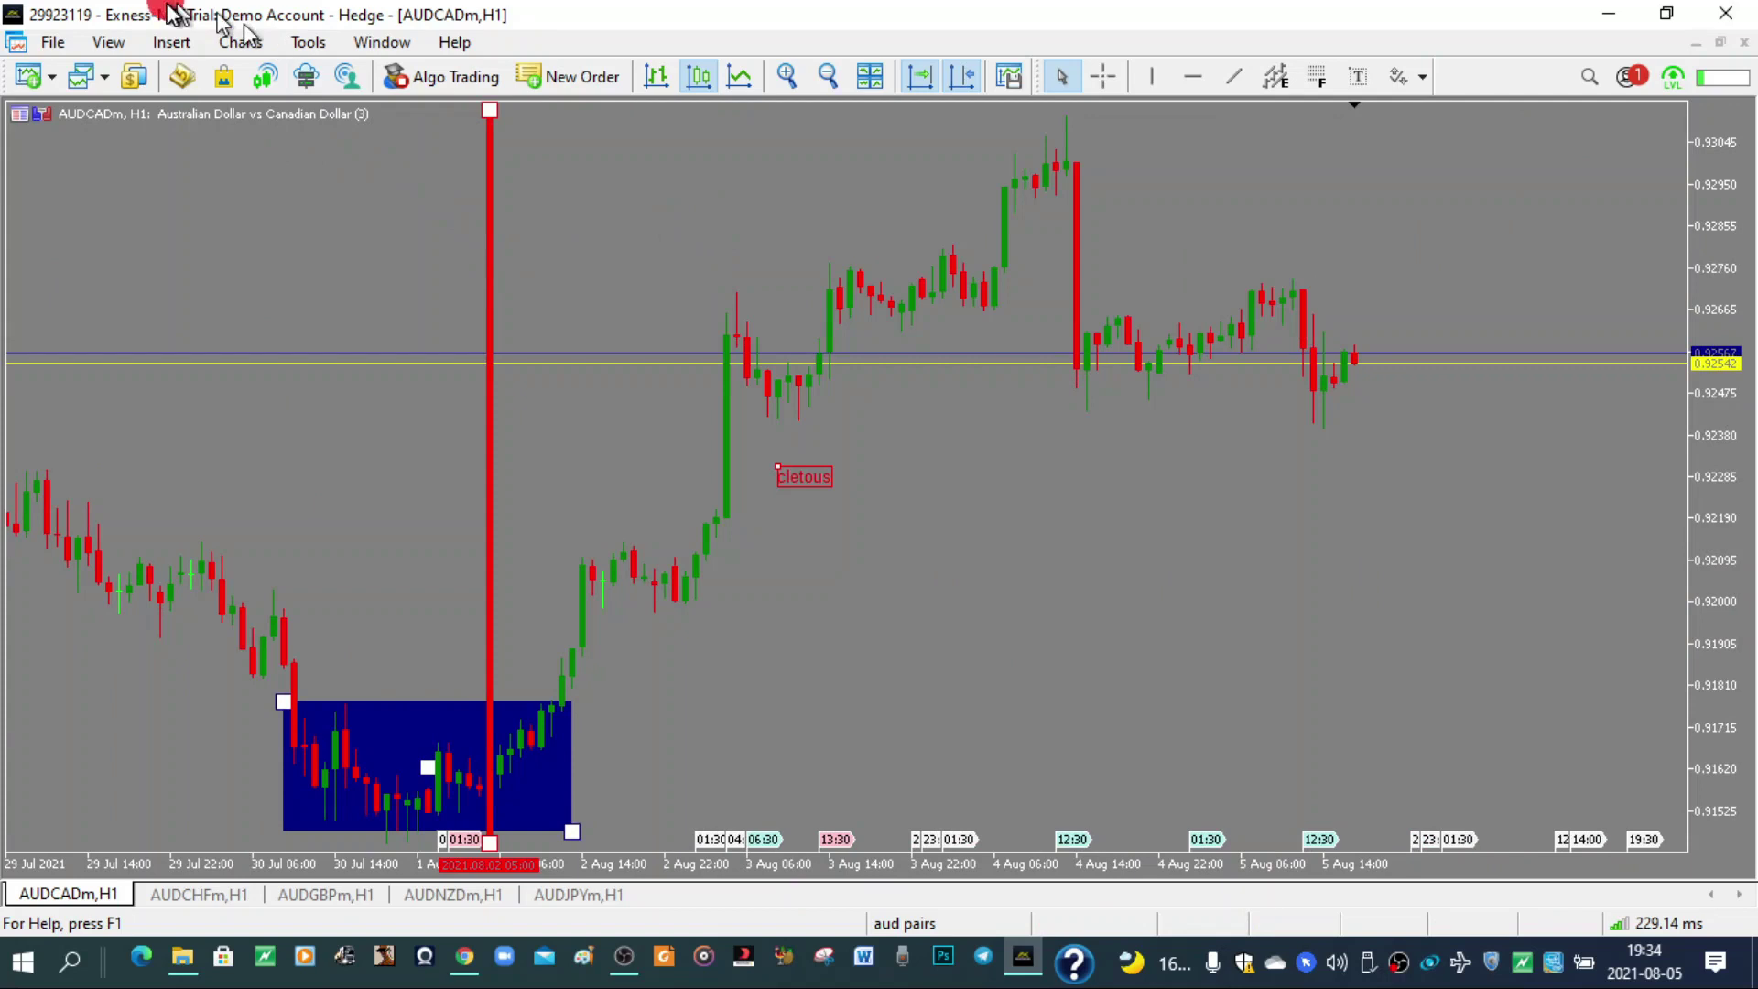
# Step: Insert a label just below the text object and set its description to the person's name
pyautogui.click(176, 42)
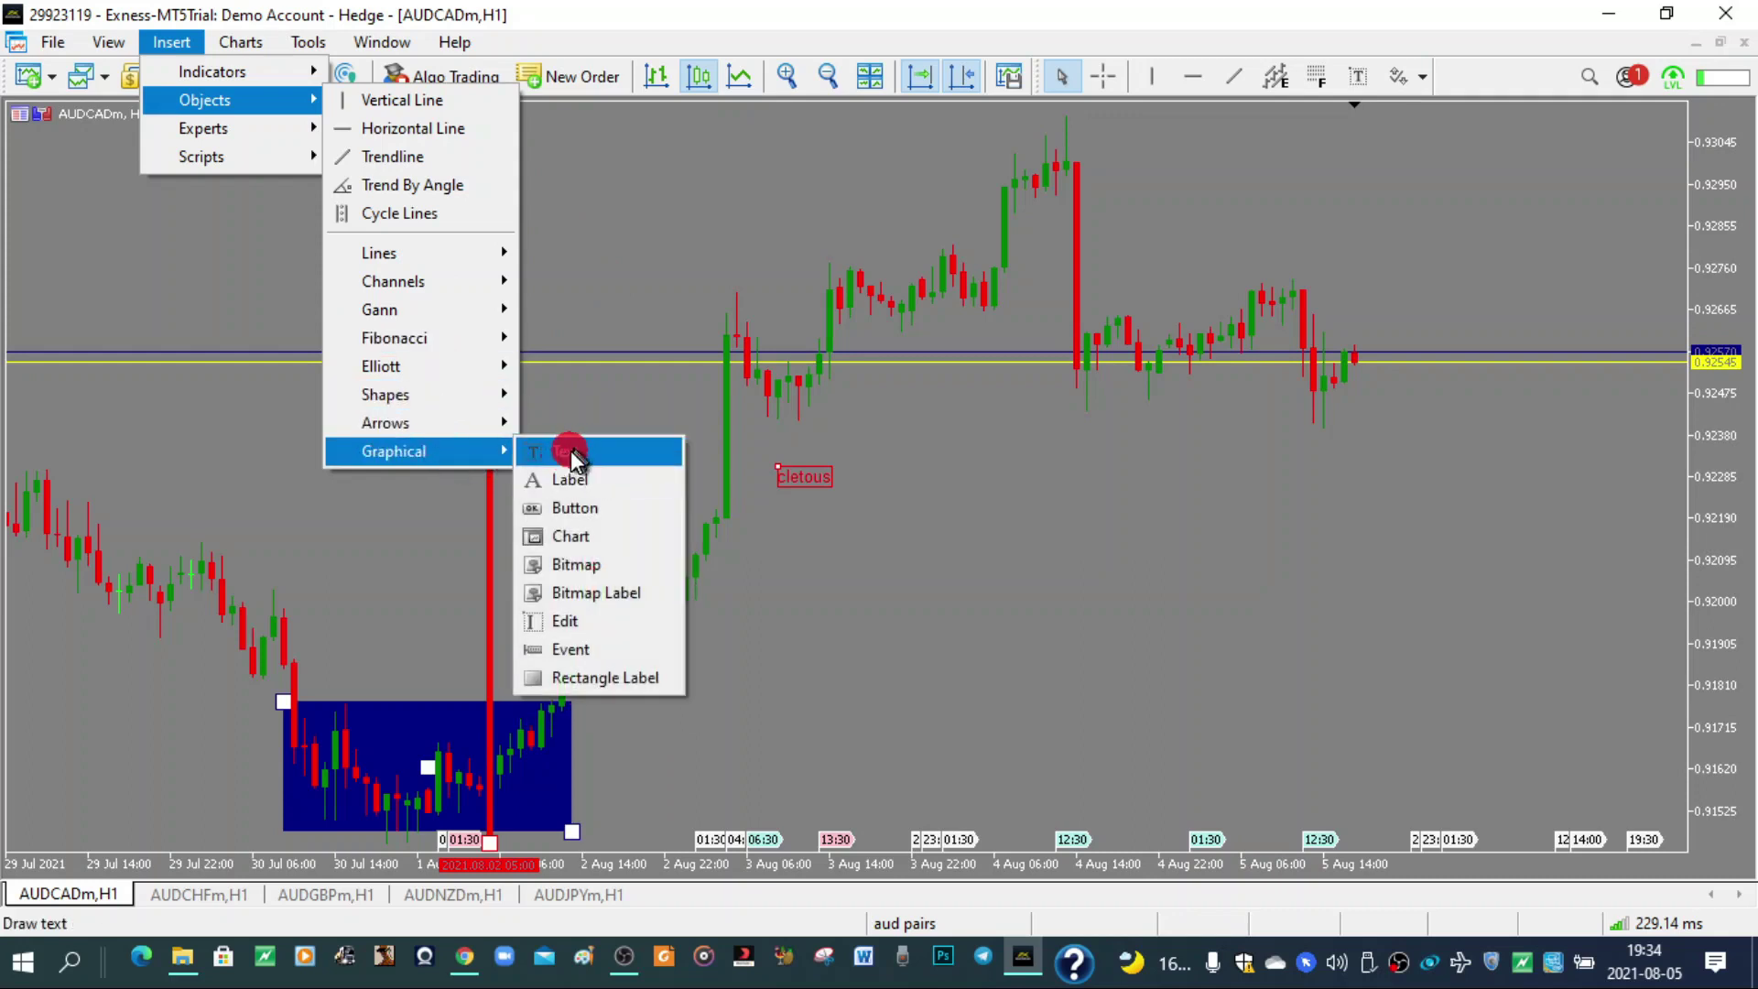
pyautogui.click(580, 475)
pyautogui.click(769, 514)
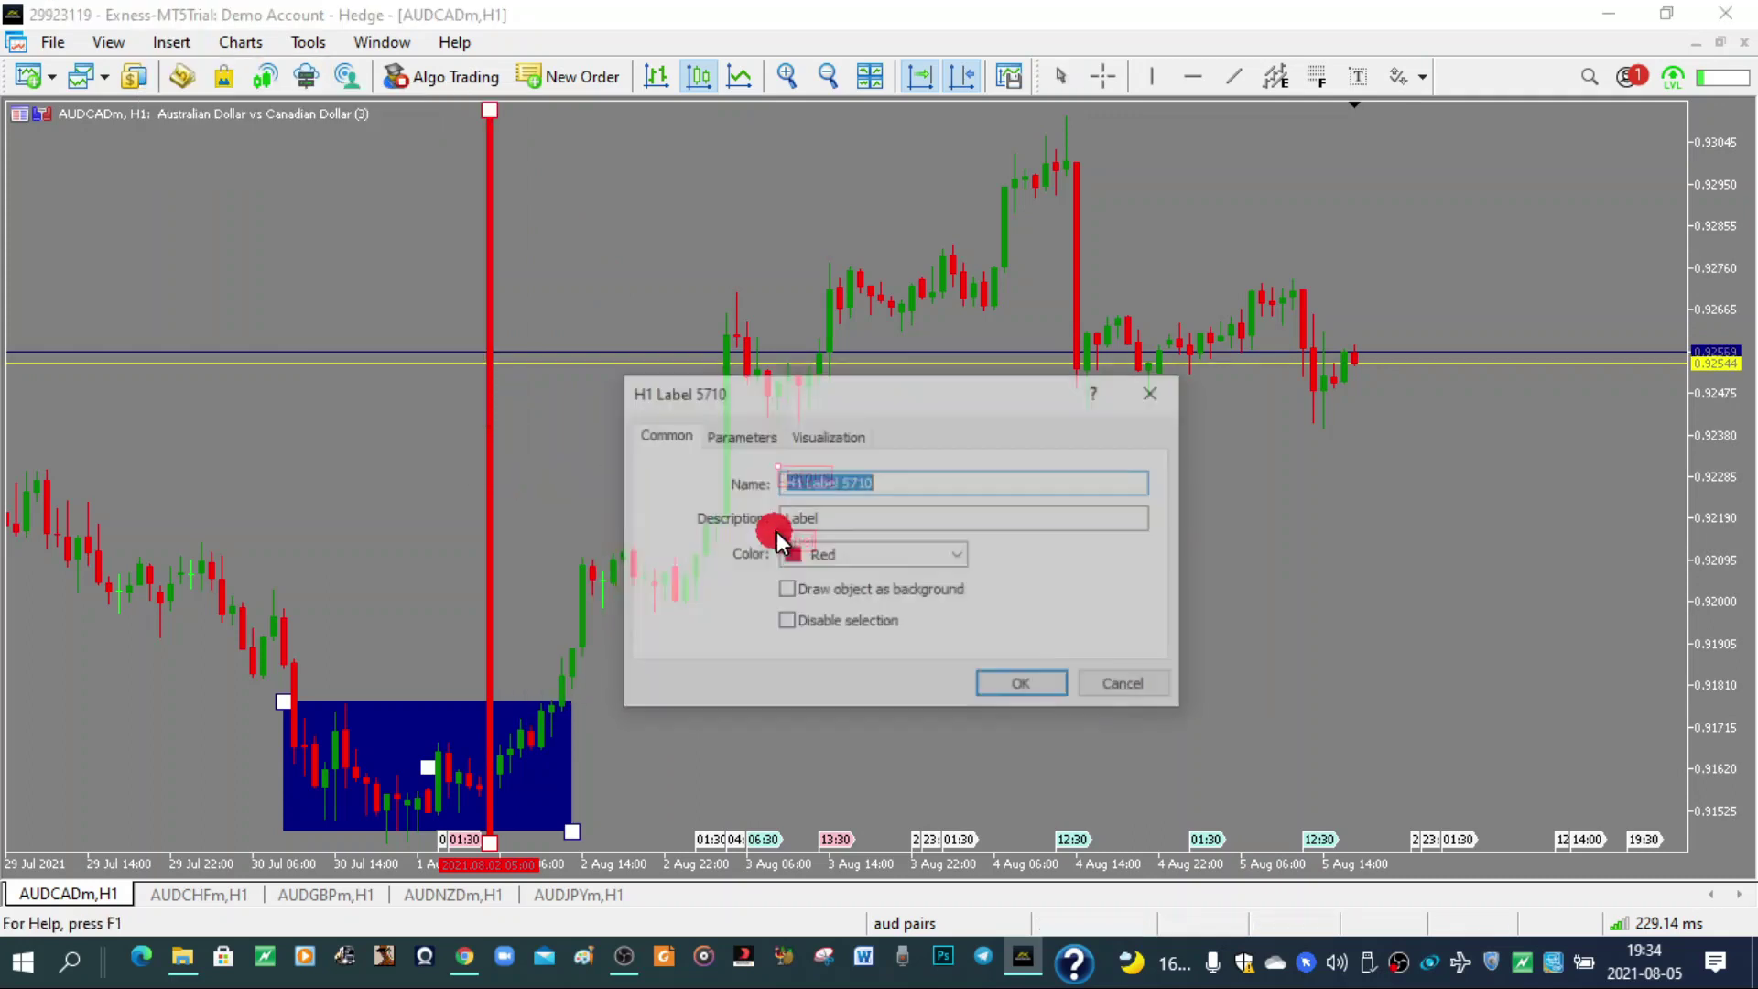
pyautogui.click(851, 518)
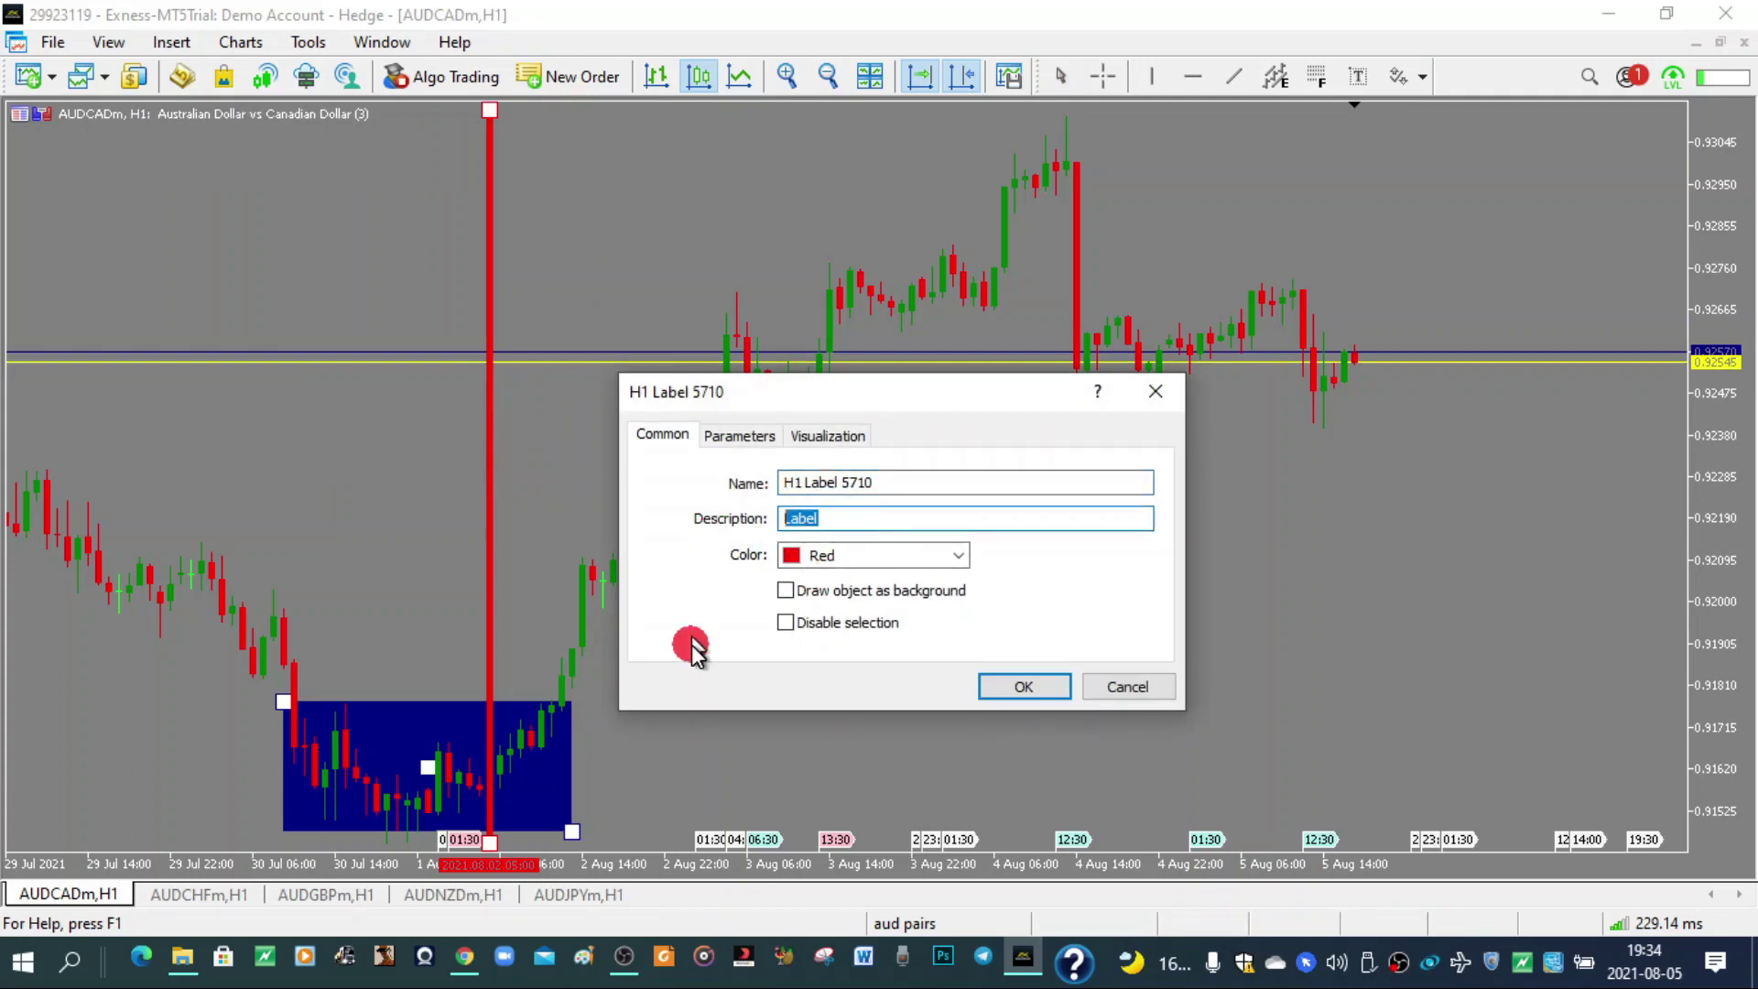
pyautogui.write('cletous')
pyautogui.click(1024, 688)
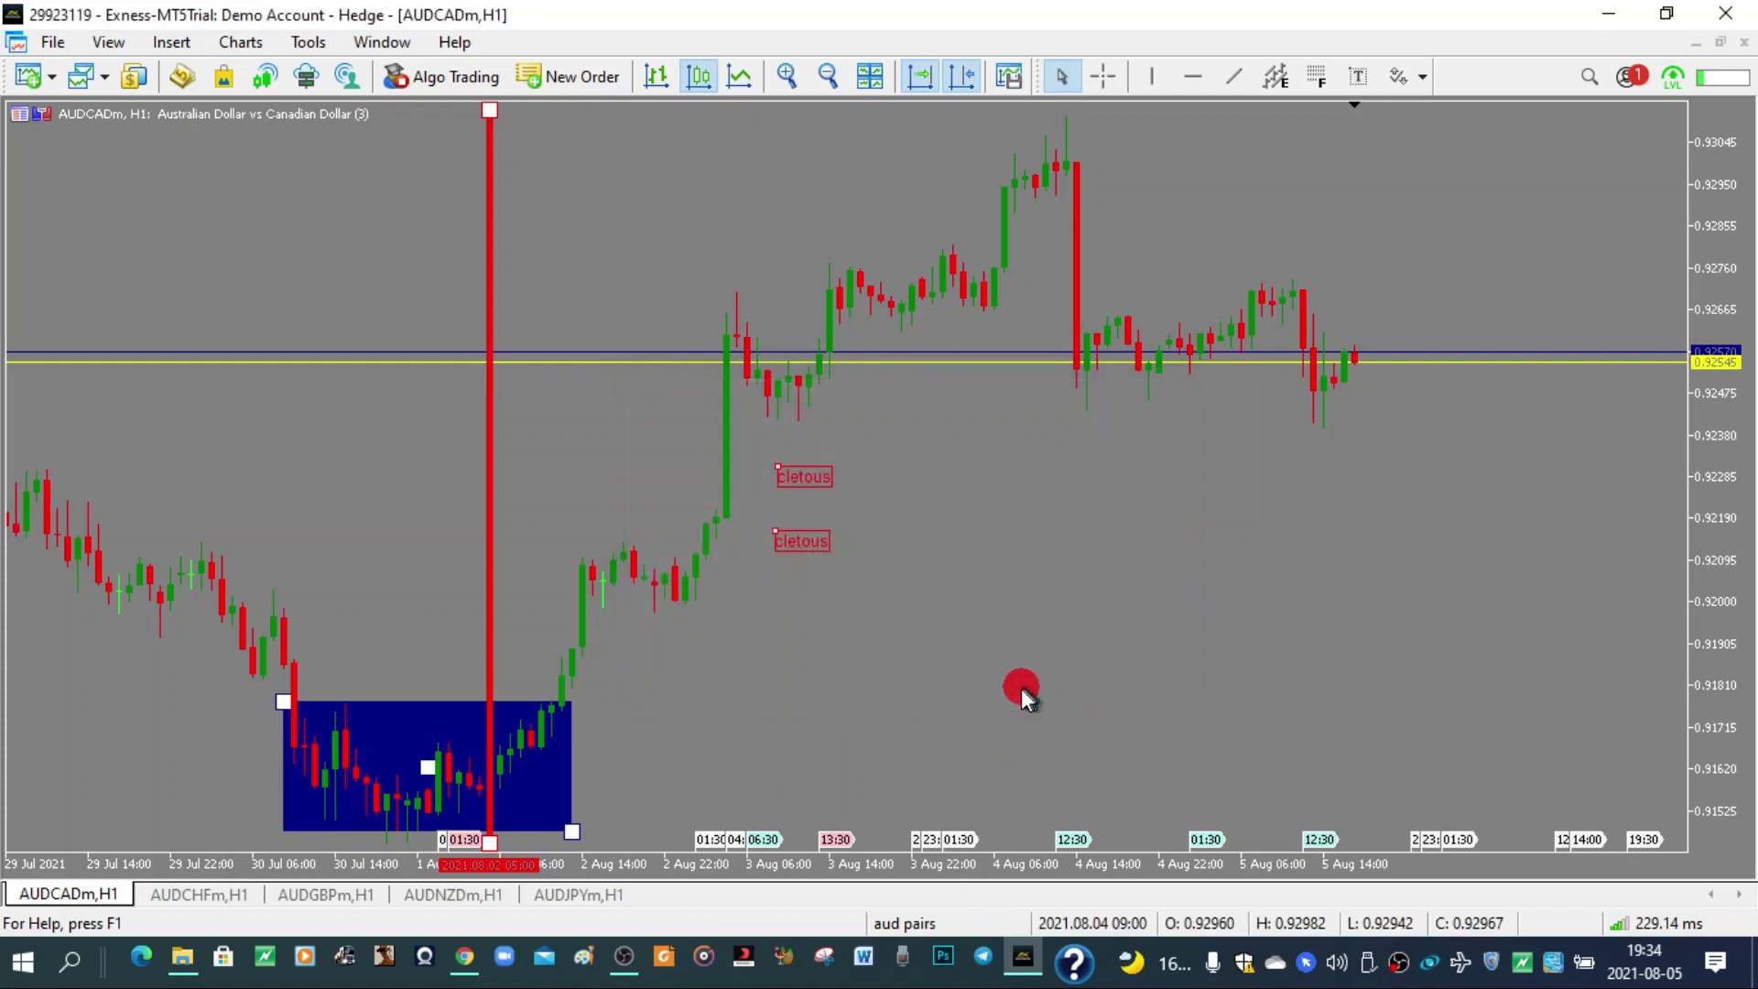
# Step: Scroll through the older price history and back to compare how the label and the text object behave
pyautogui.moveTo(1086, 614); pyautogui.dragTo(1652, 494)
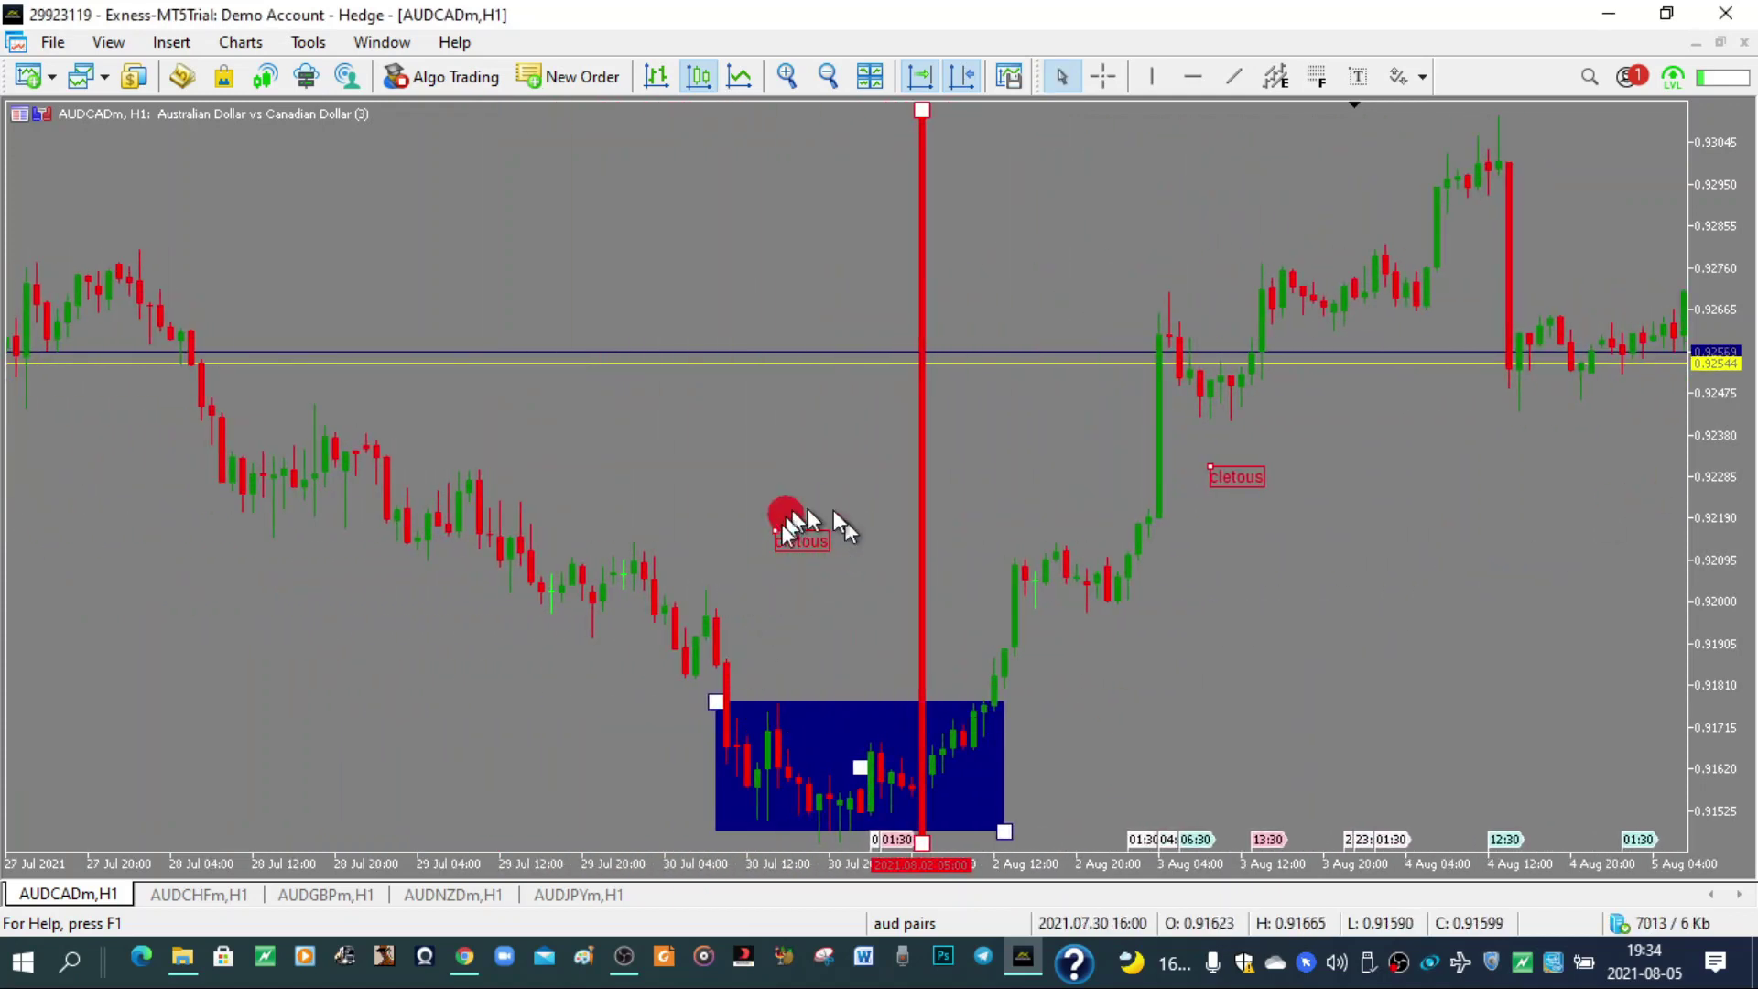
pyautogui.moveTo(758, 600)
pyautogui.mouseDown()
pyautogui.moveTo(1060, 557)
pyautogui.moveTo(1103, 632)
pyautogui.mouseUp()
pyautogui.moveTo(770, 647); pyautogui.dragTo(1051, 606)
pyautogui.moveTo(769, 617)
pyautogui.mouseDown()
pyautogui.moveTo(1028, 608)
pyautogui.moveTo(922, 620)
pyautogui.moveTo(995, 630)
pyautogui.mouseUp()
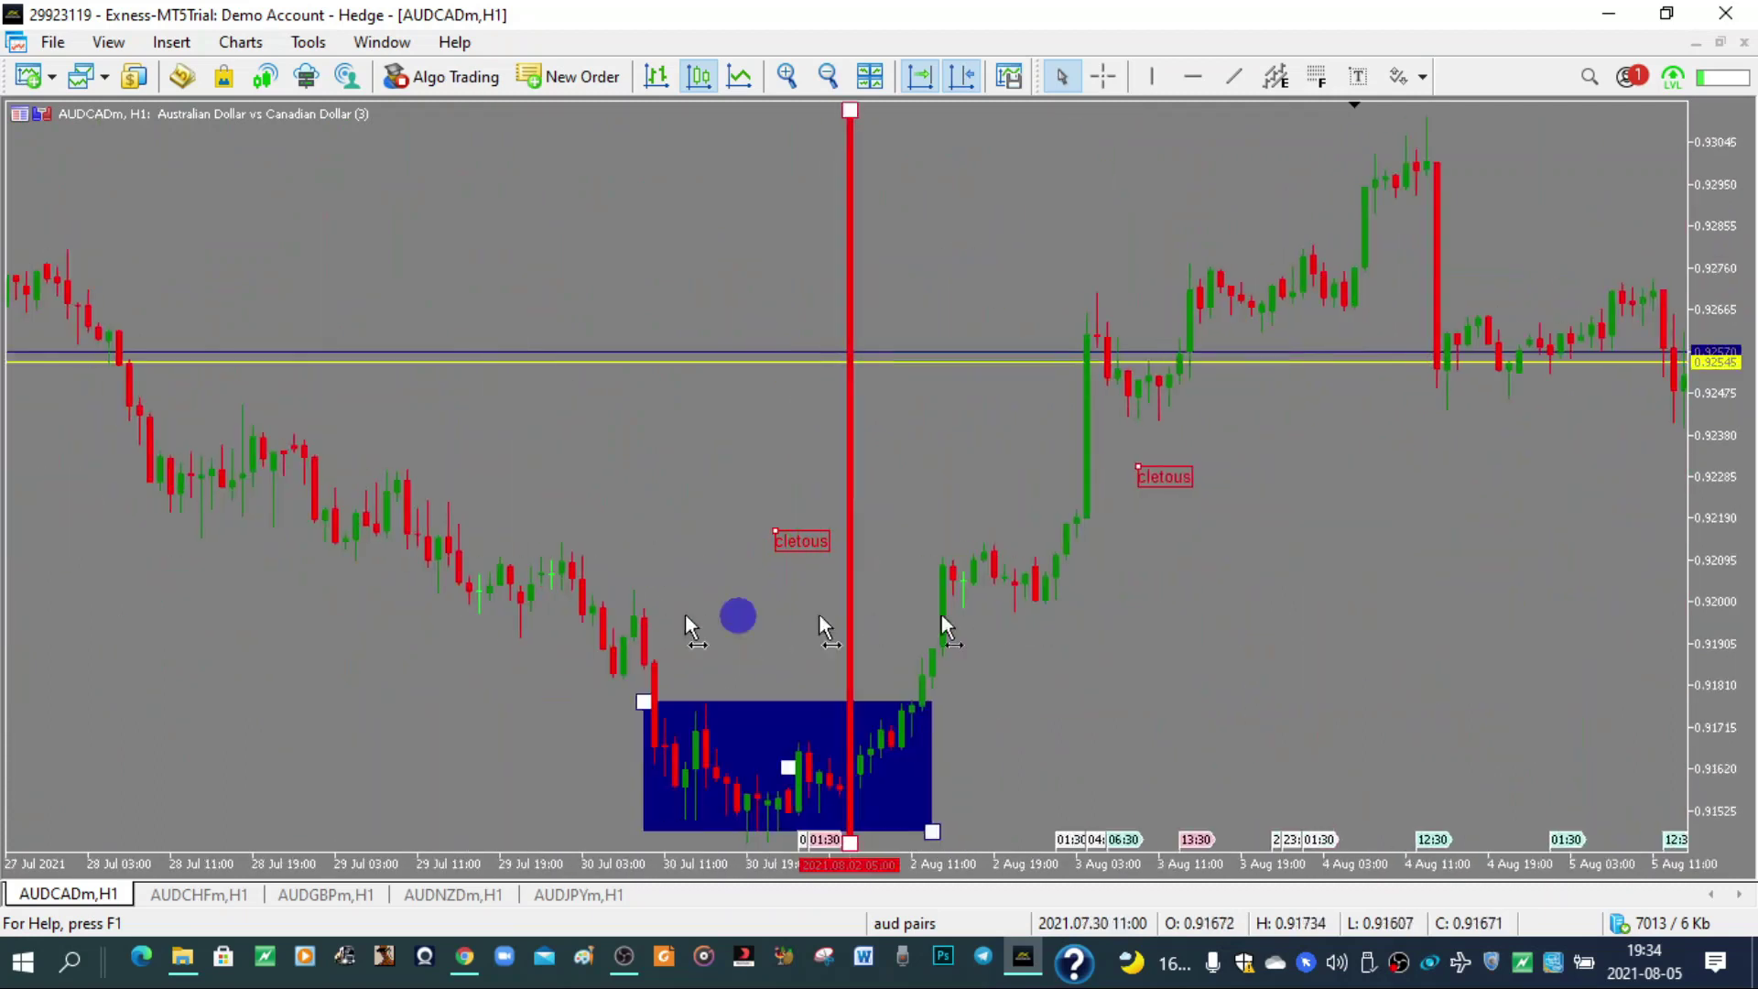
pyautogui.moveTo(733, 617); pyautogui.dragTo(1099, 616)
pyautogui.moveTo(675, 679)
pyautogui.mouseDown()
pyautogui.moveTo(1103, 691)
pyautogui.moveTo(1041, 652)
pyautogui.moveTo(1275, 640)
pyautogui.moveTo(1225, 649)
pyautogui.mouseUp()
pyautogui.moveTo(632, 595); pyautogui.dragTo(883, 591)
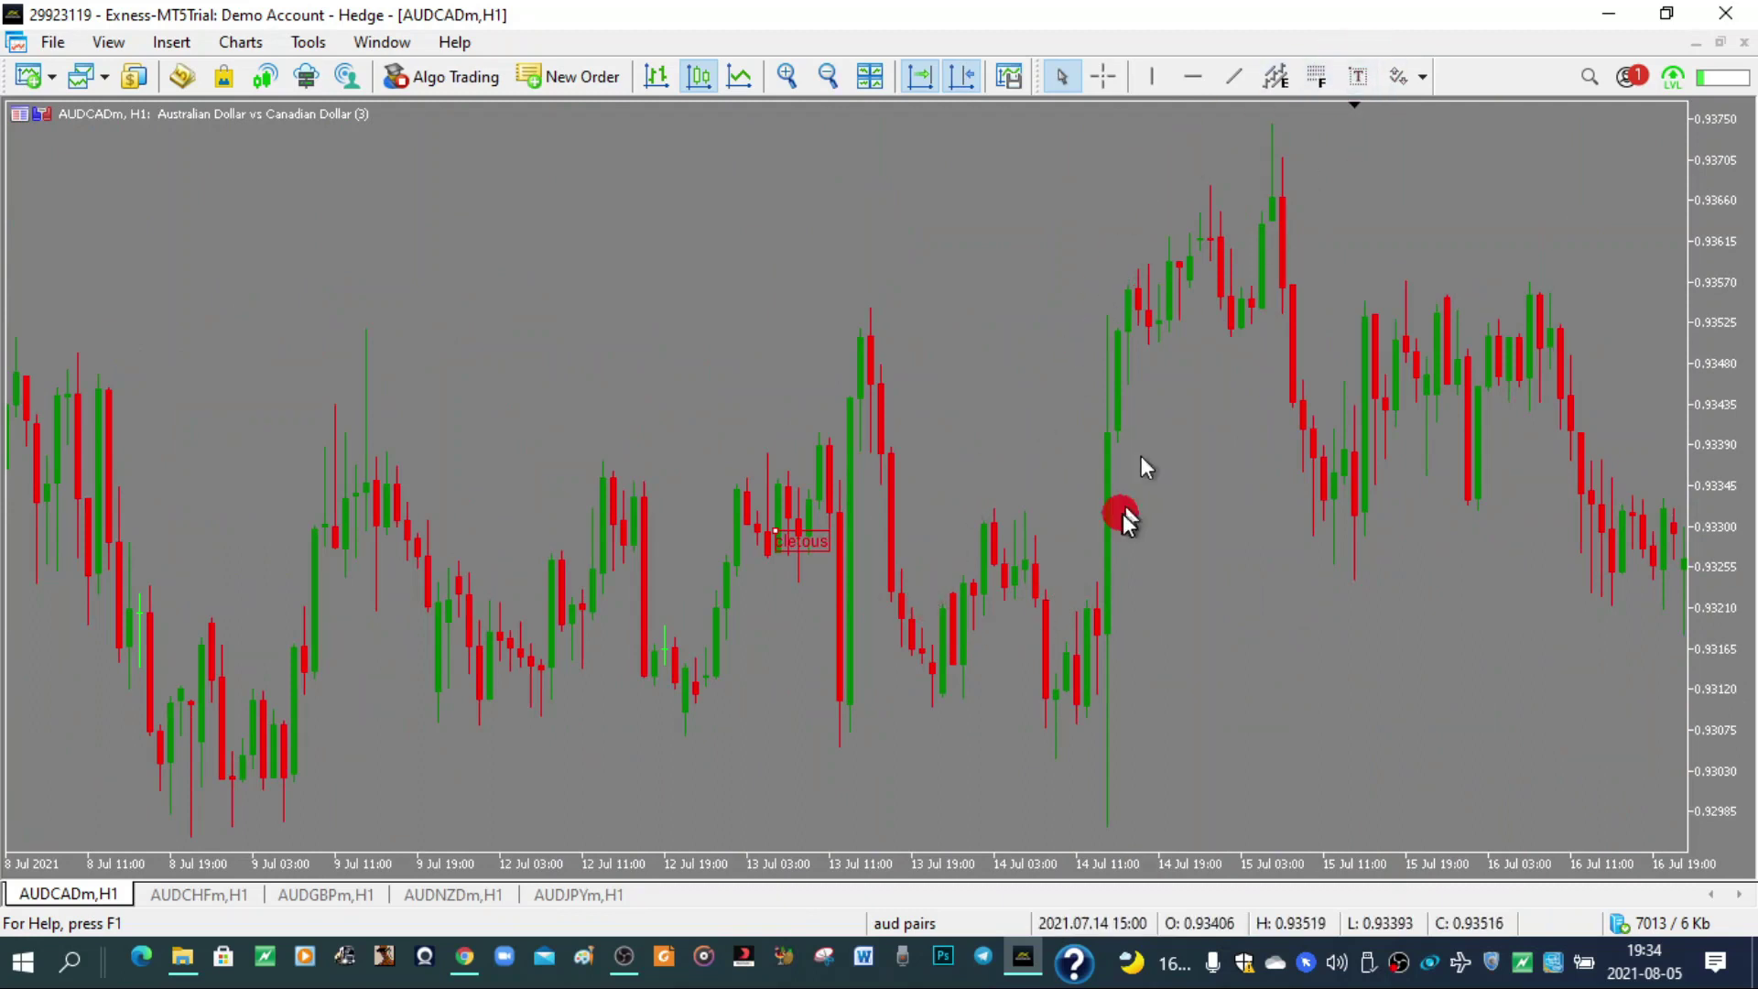
pyautogui.moveTo(1000, 531); pyautogui.dragTo(294, 462)
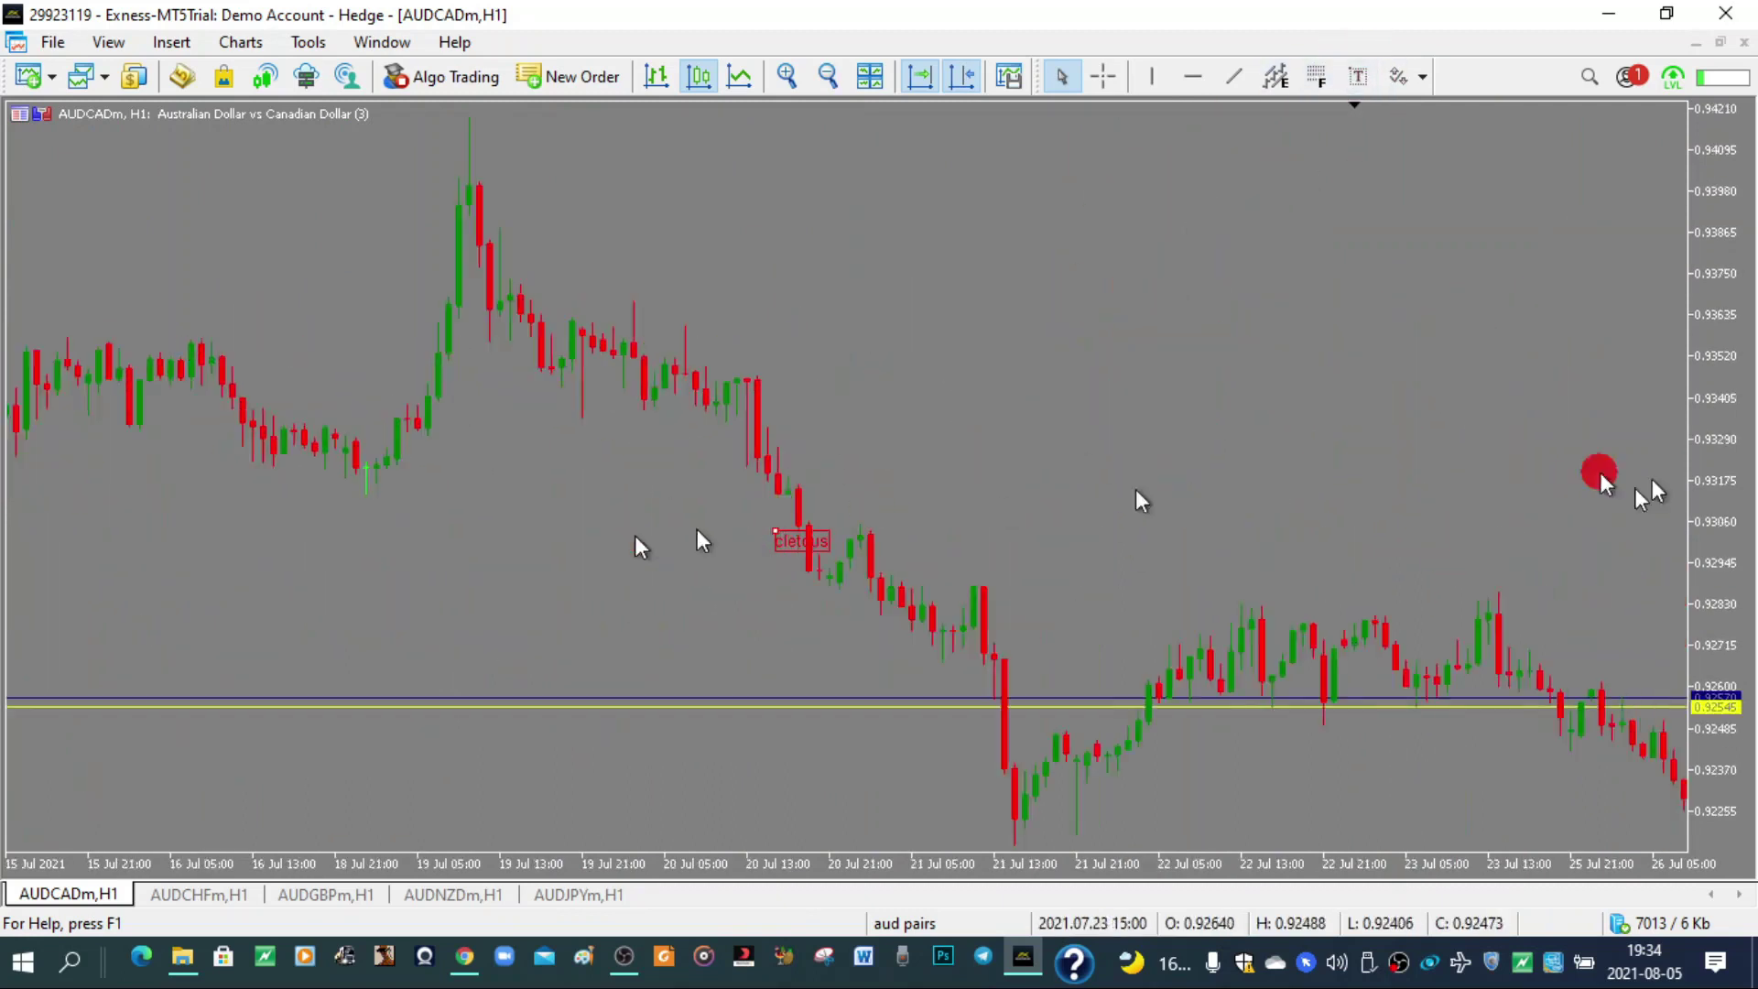
pyautogui.moveTo(1601, 474)
pyautogui.mouseDown()
pyautogui.moveTo(998, 538)
pyautogui.moveTo(1132, 542)
pyautogui.moveTo(885, 620)
pyautogui.mouseUp()
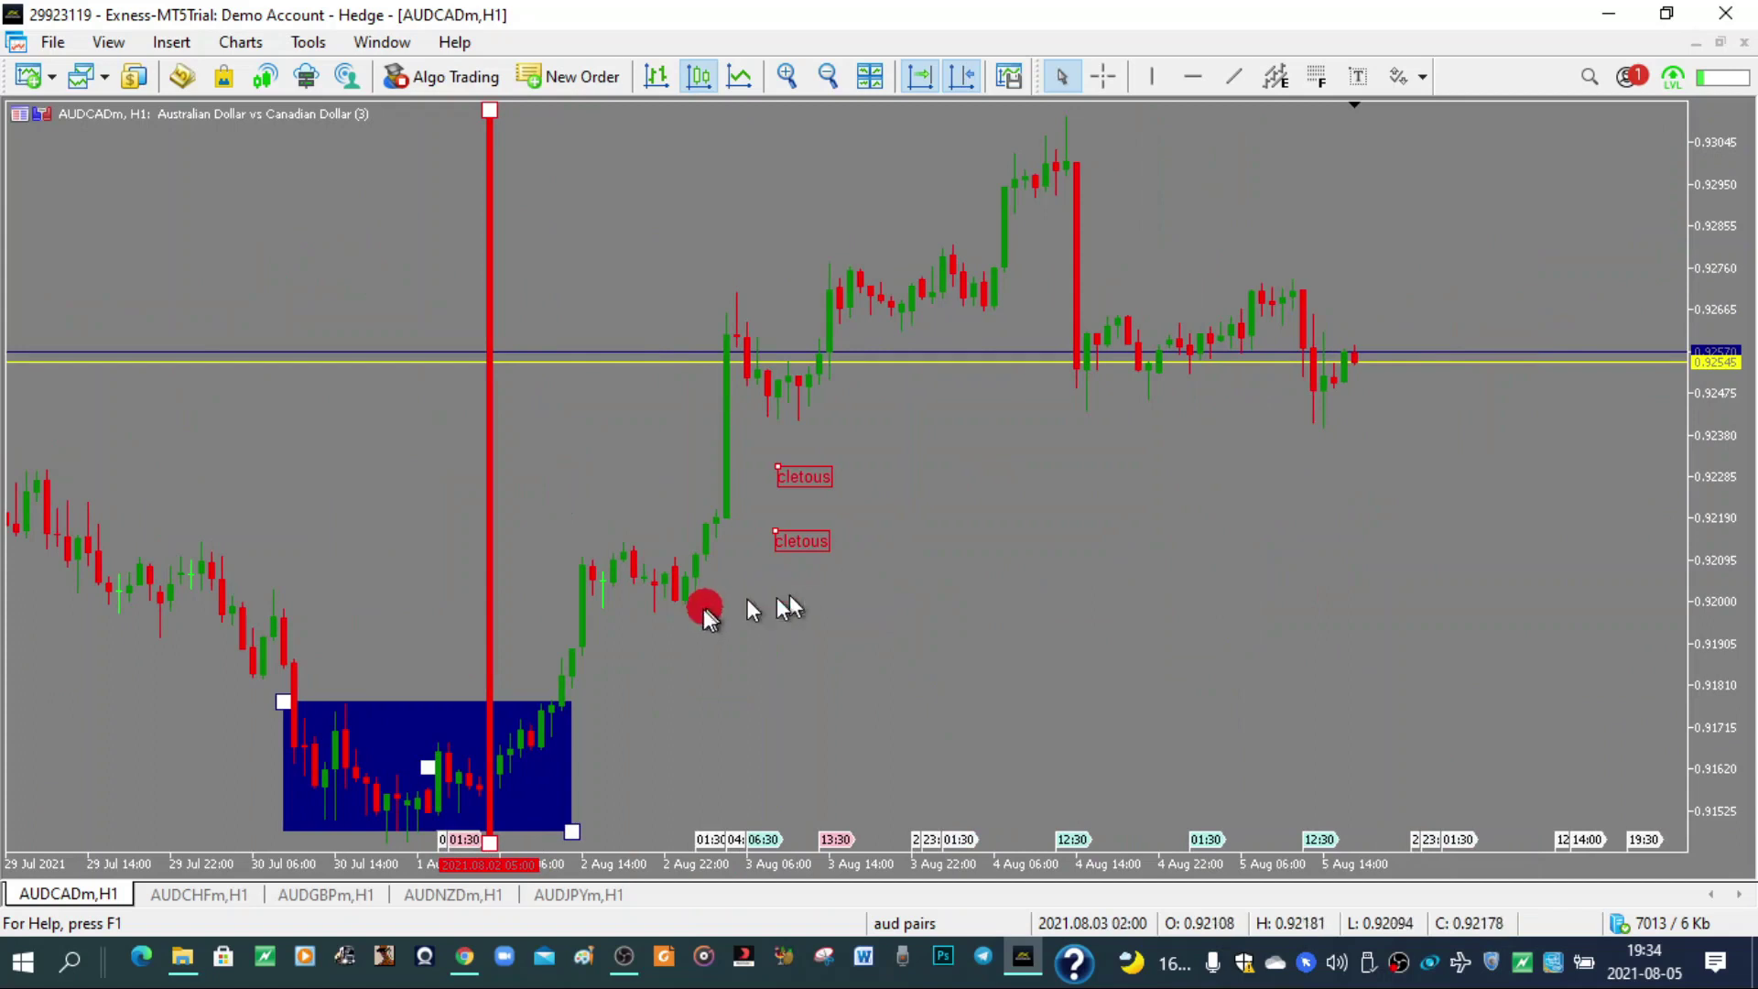
pyautogui.click(193, 43)
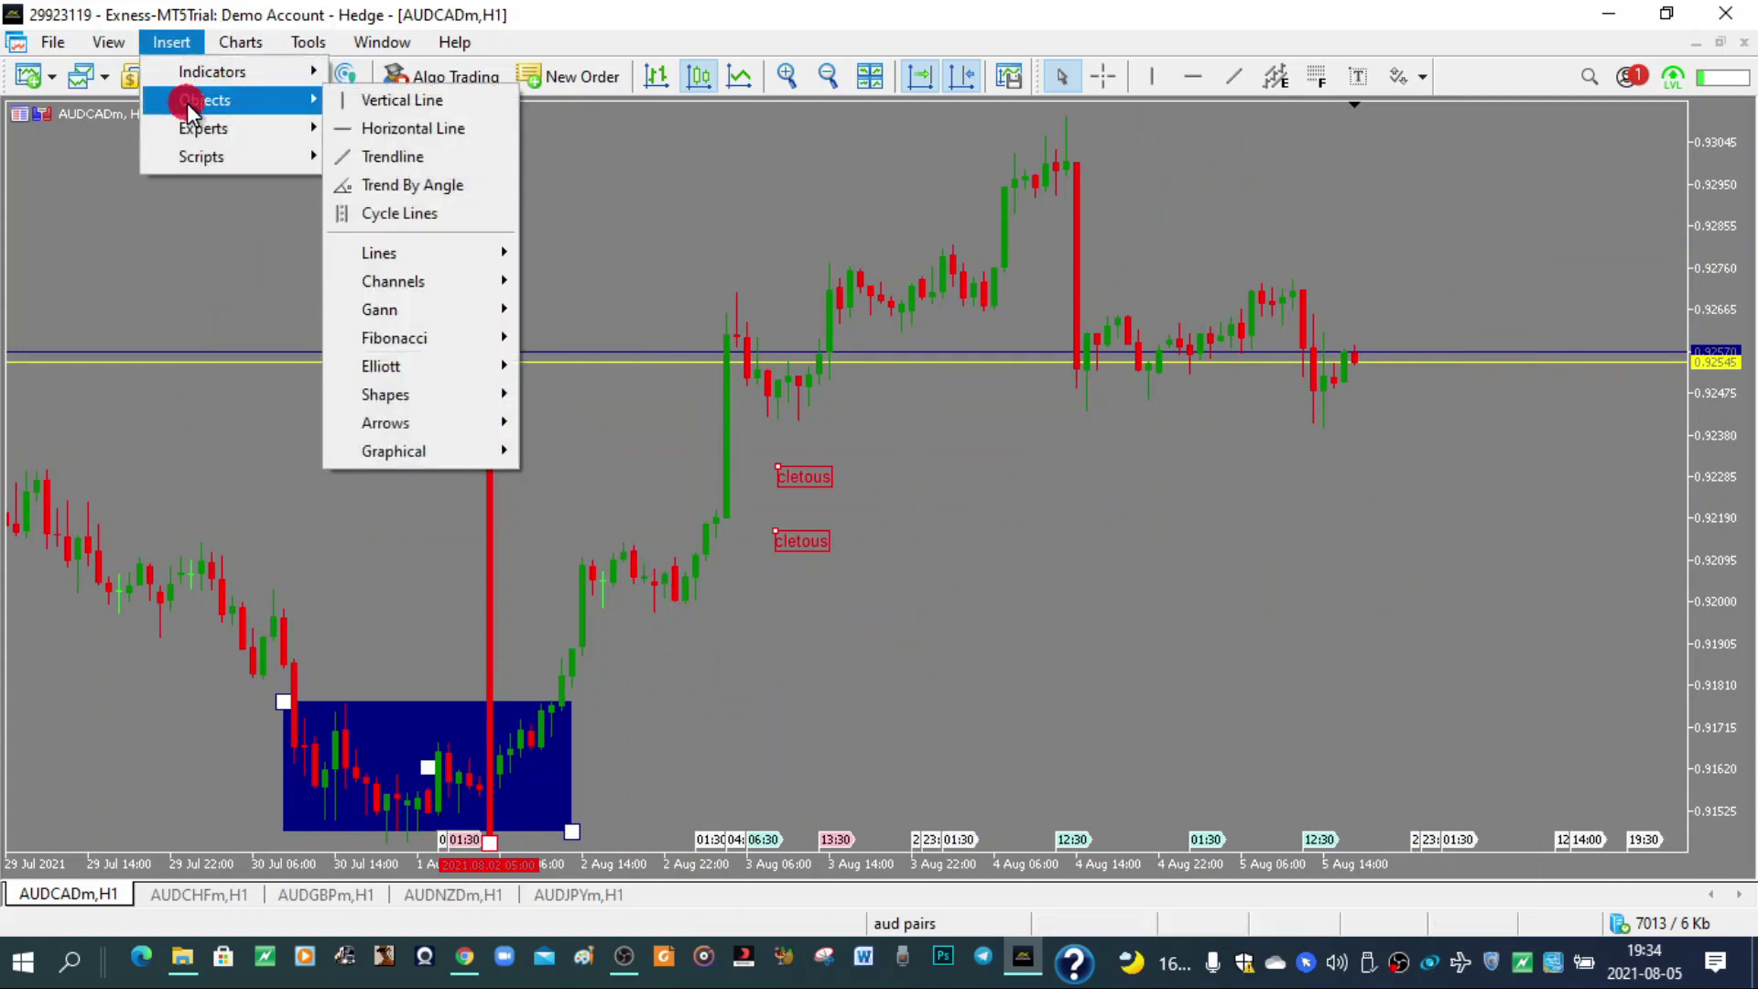
pyautogui.click(892, 668)
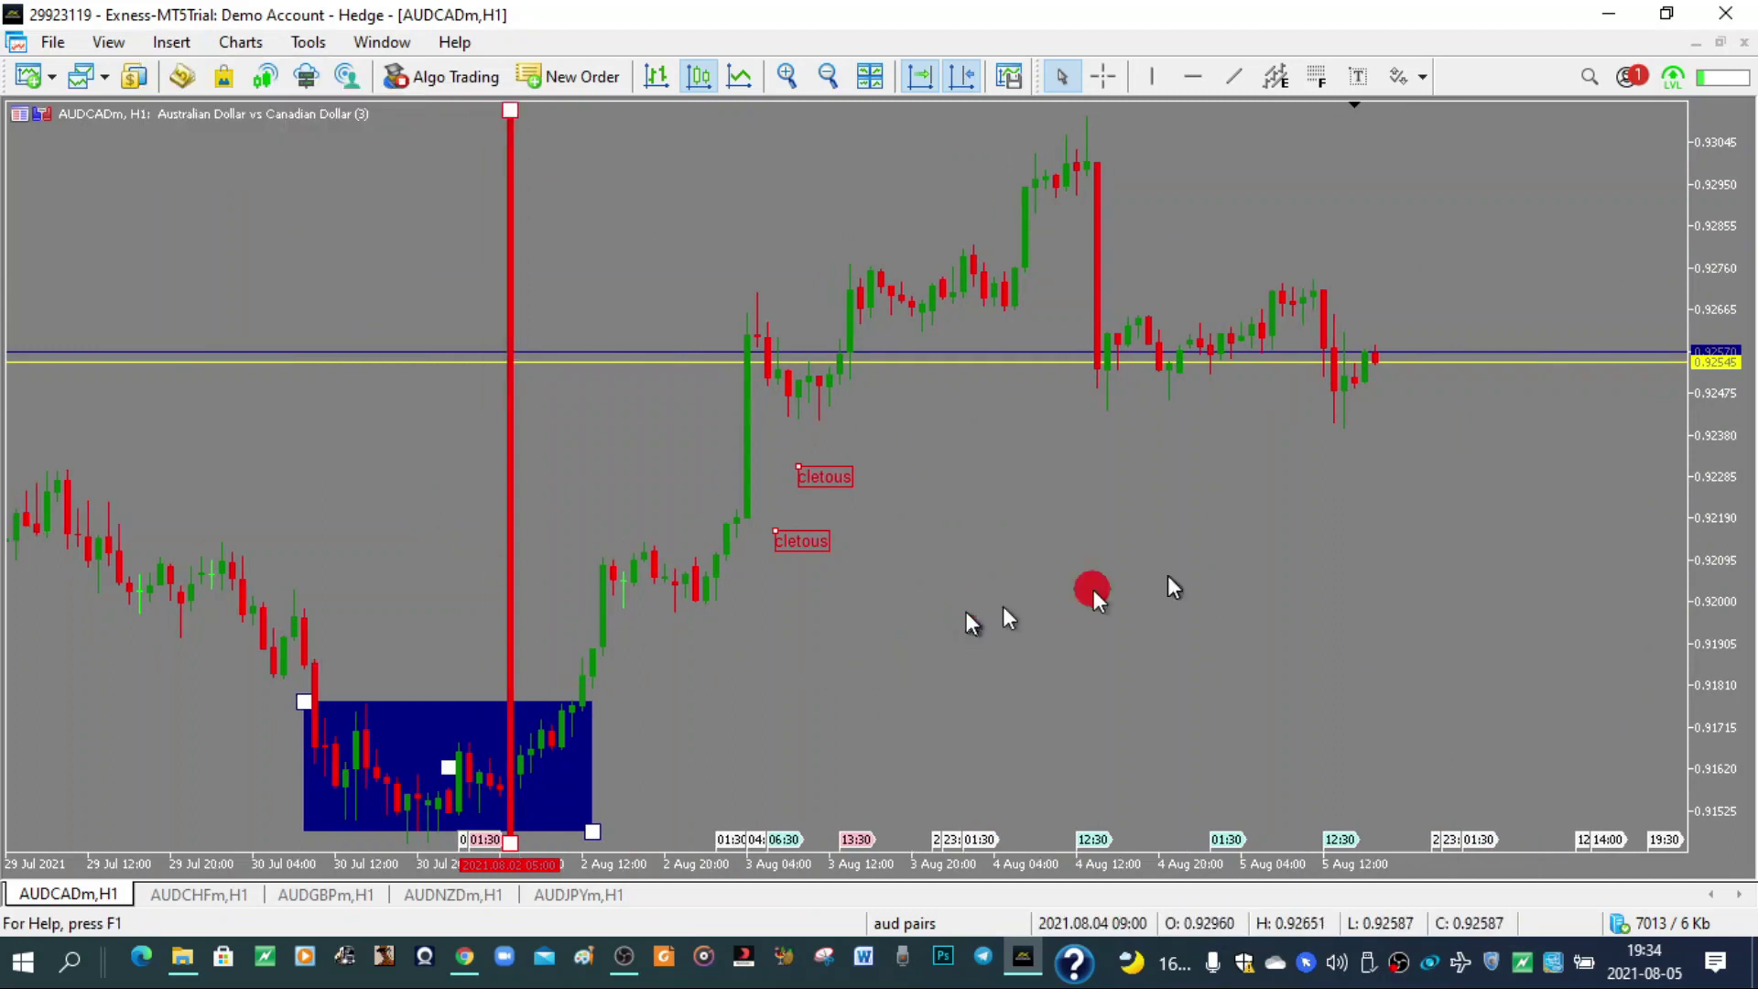
pyautogui.click(544, 256)
# Step: Open the chart's object list, view the vertical line's properties and close them without changes
pyautogui.rightClick(619, 203)
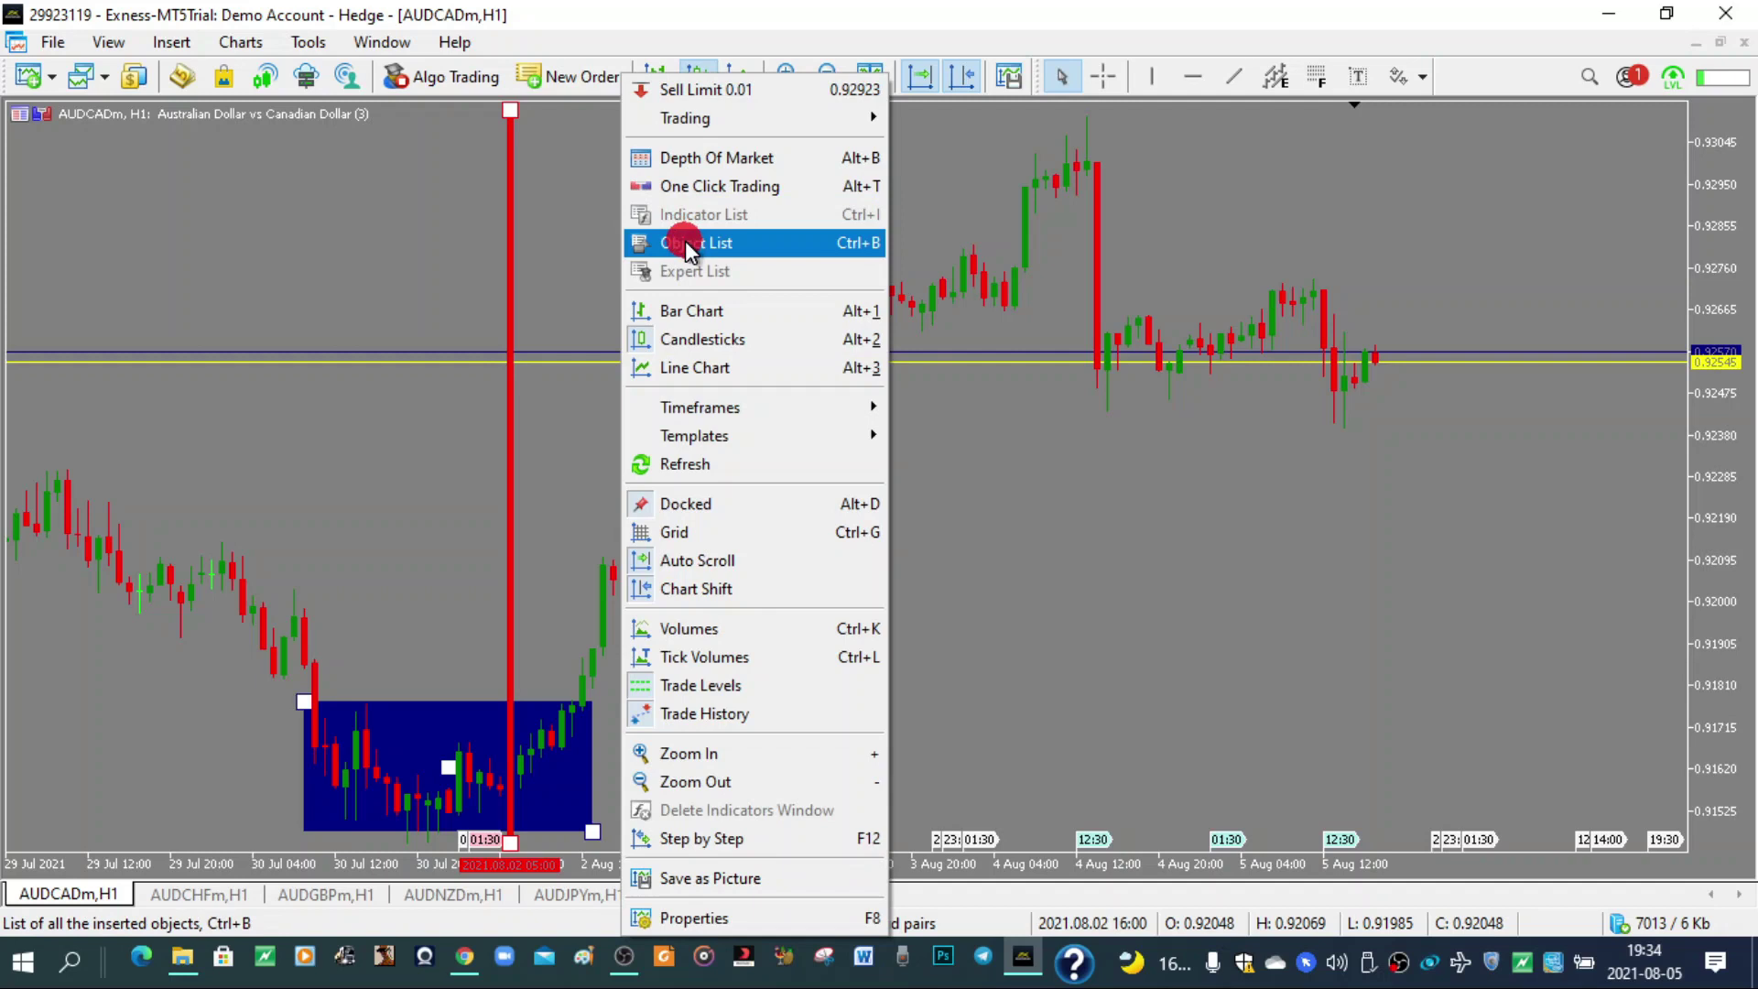
pyautogui.click(685, 243)
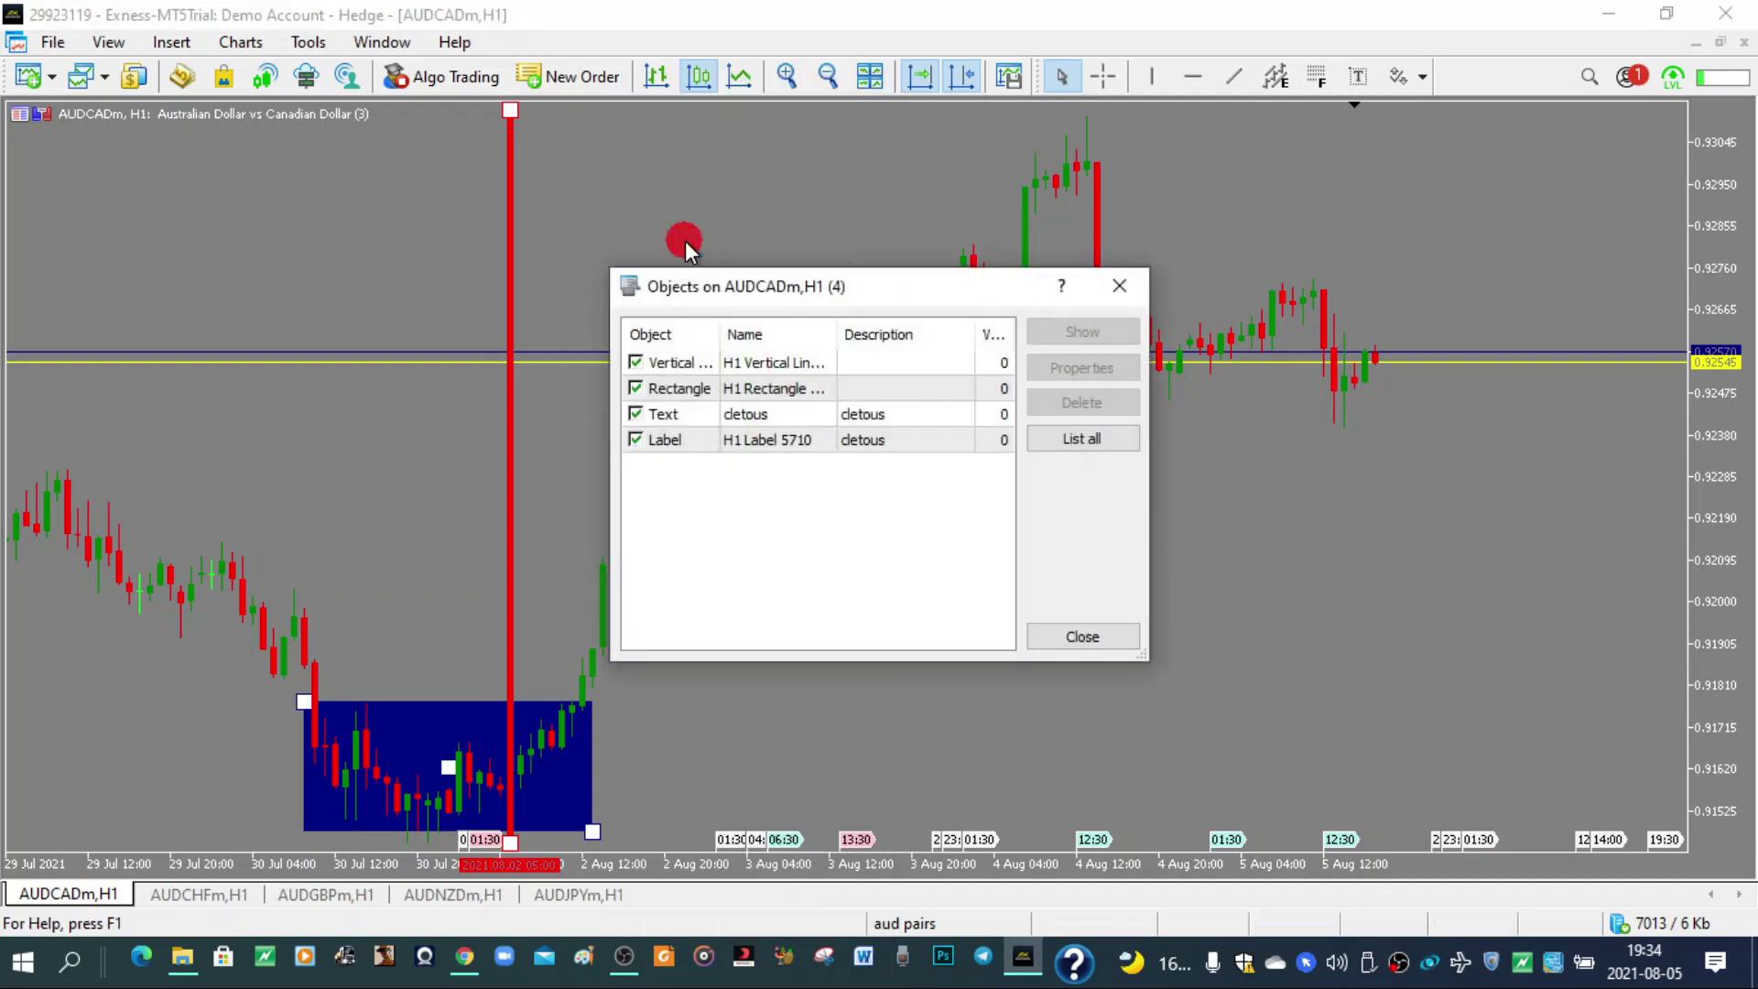
pyautogui.click(691, 363)
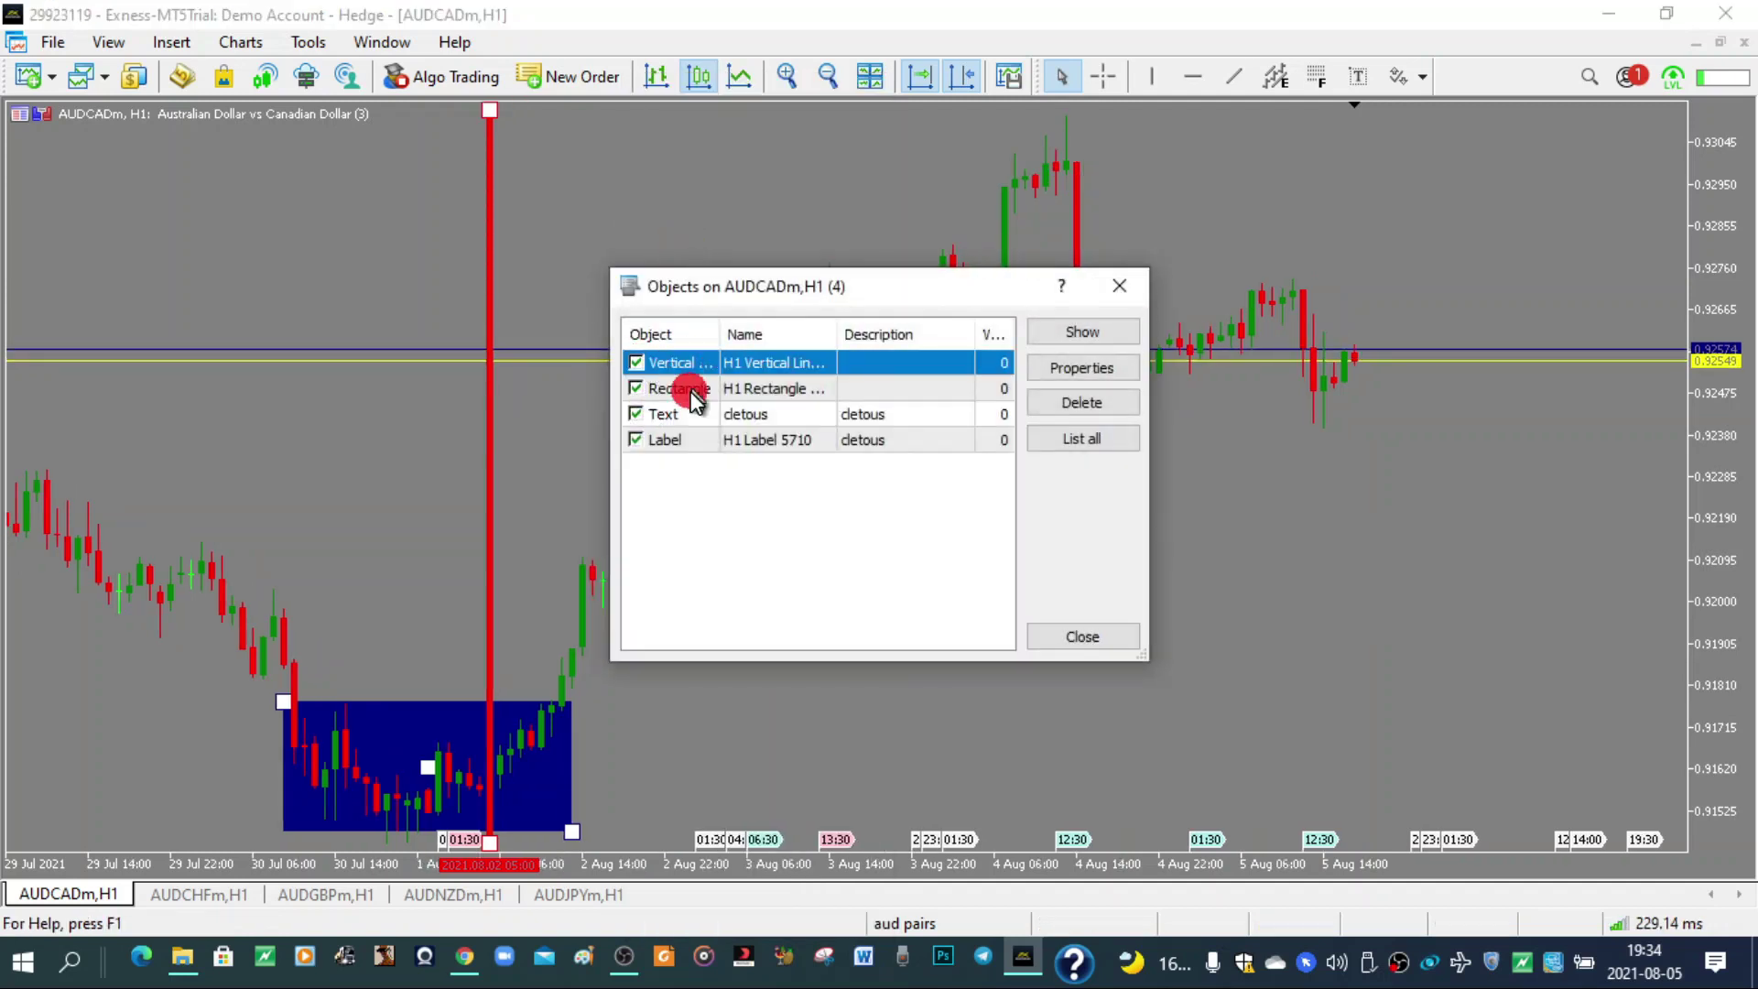
pyautogui.click(1082, 367)
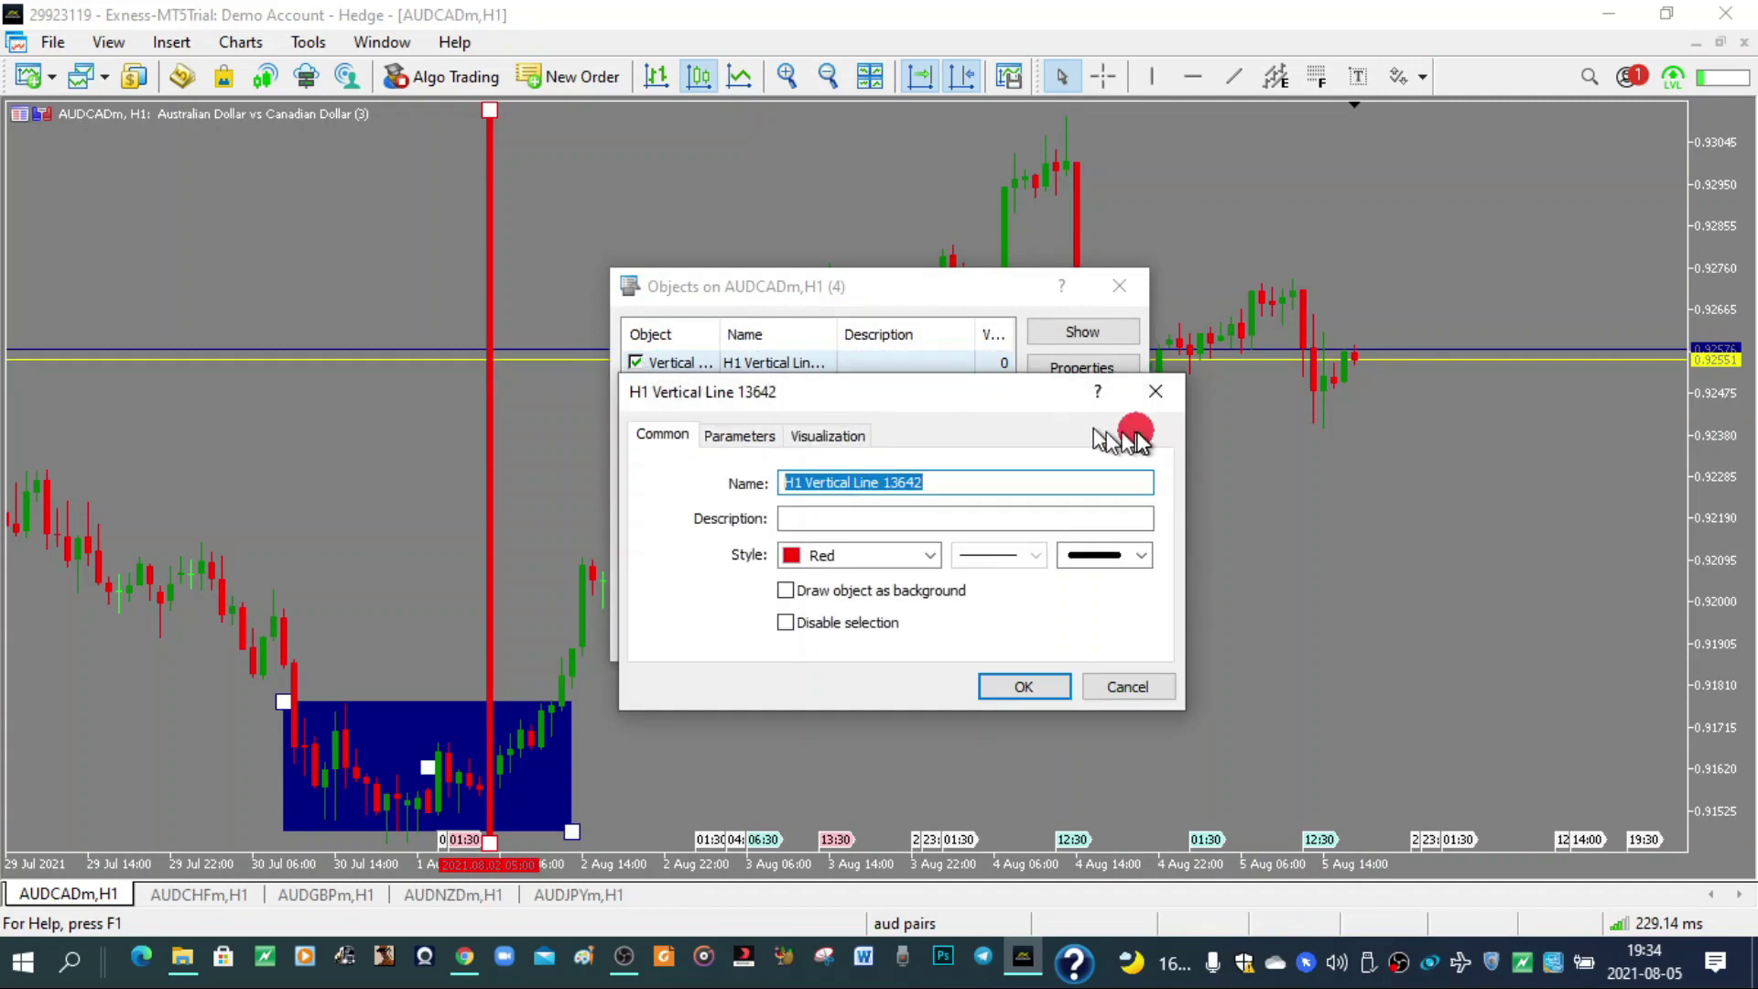
pyautogui.click(1153, 390)
# Step: Delete the vertical line, rectangle, text and label from the object list and close the list
pyautogui.click(1097, 437)
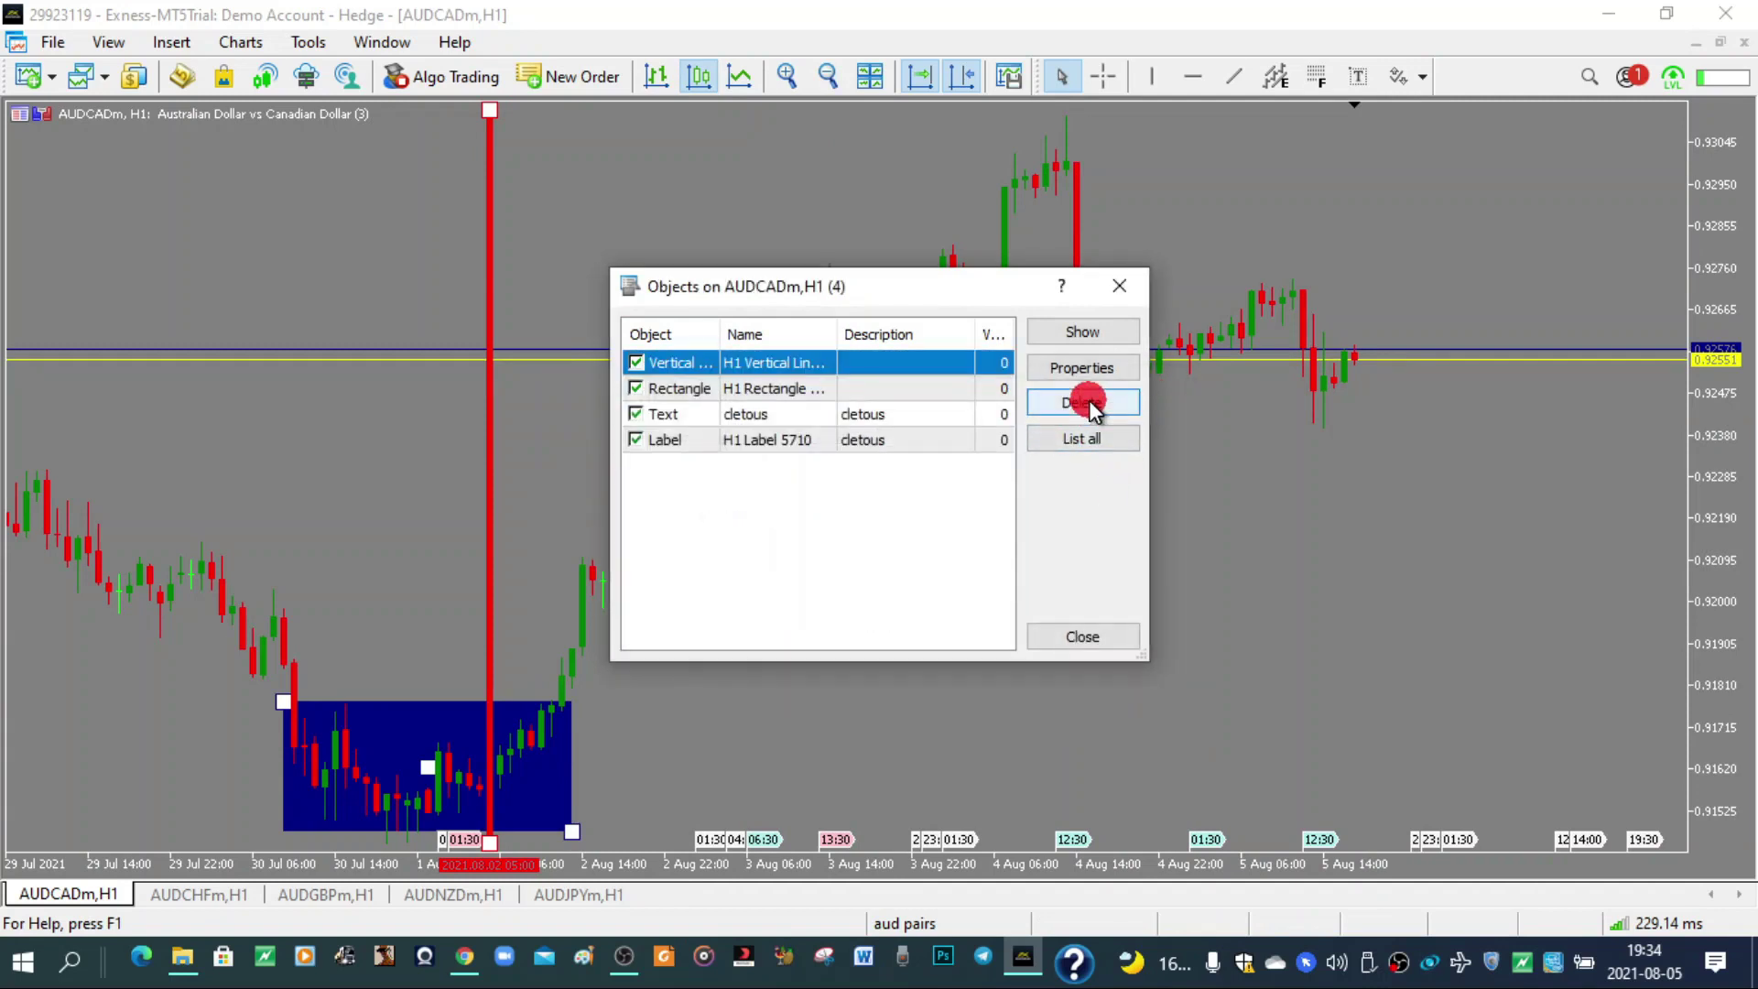
pyautogui.click(1094, 408)
pyautogui.click(1094, 407)
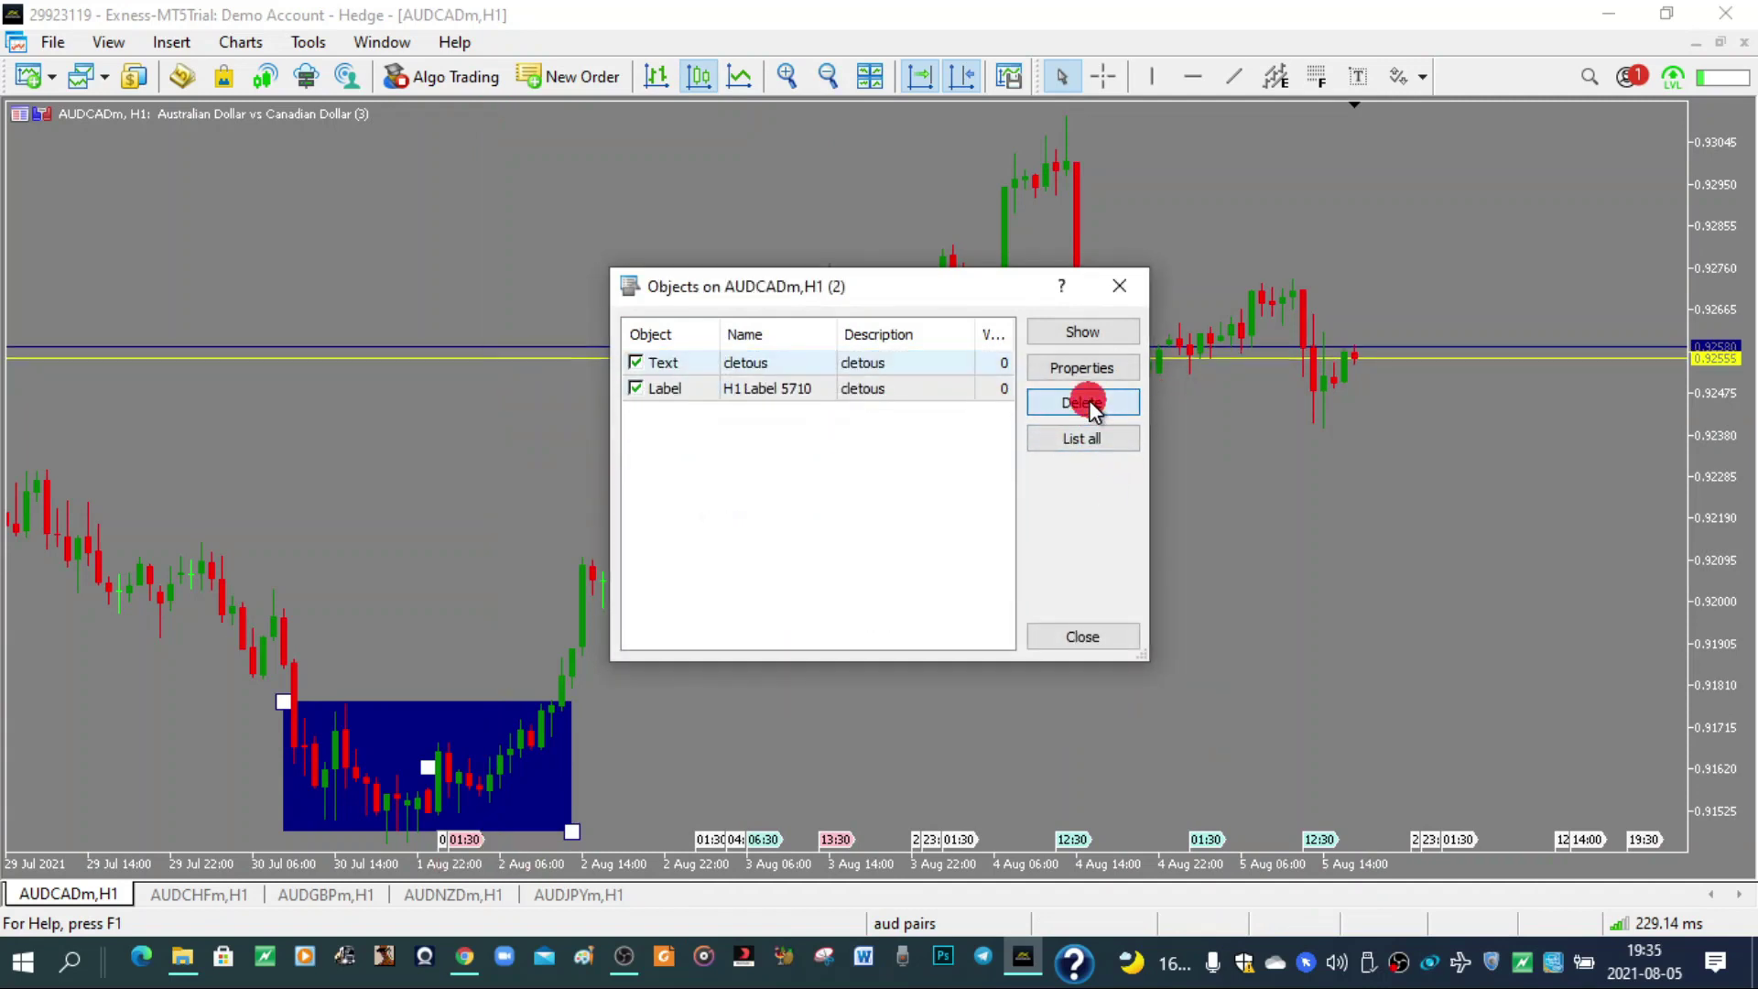
pyautogui.click(1090, 403)
pyautogui.click(1092, 403)
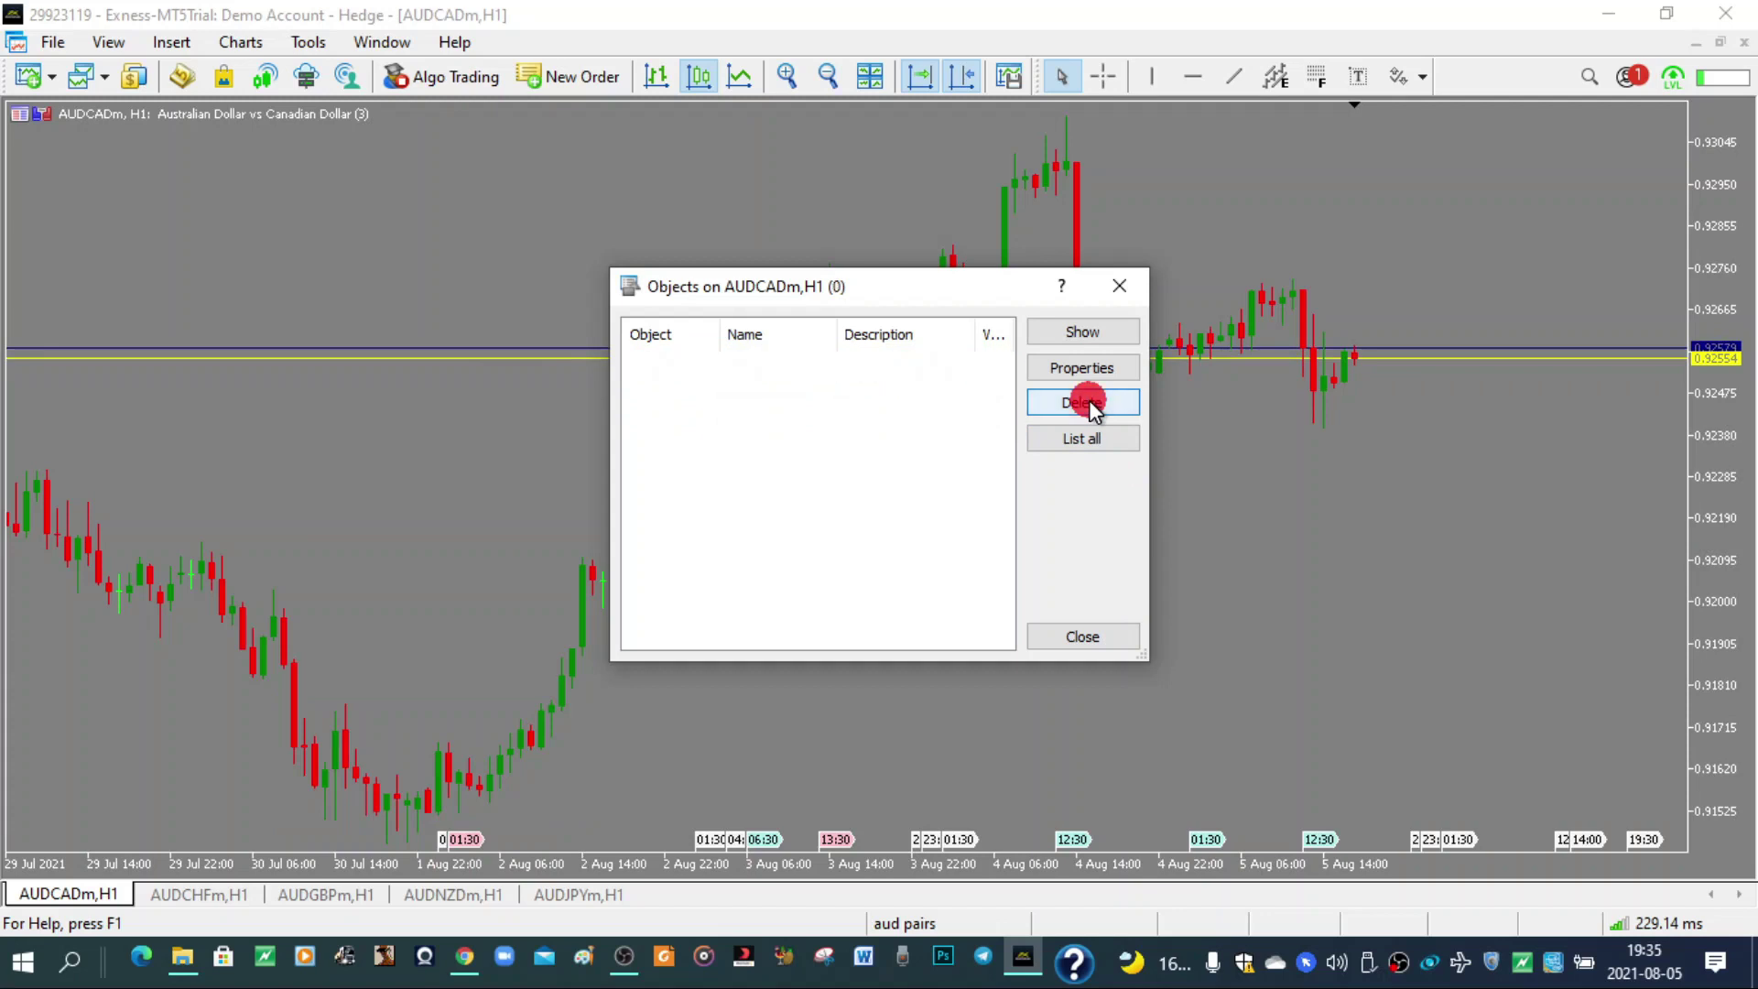
pyautogui.click(1119, 285)
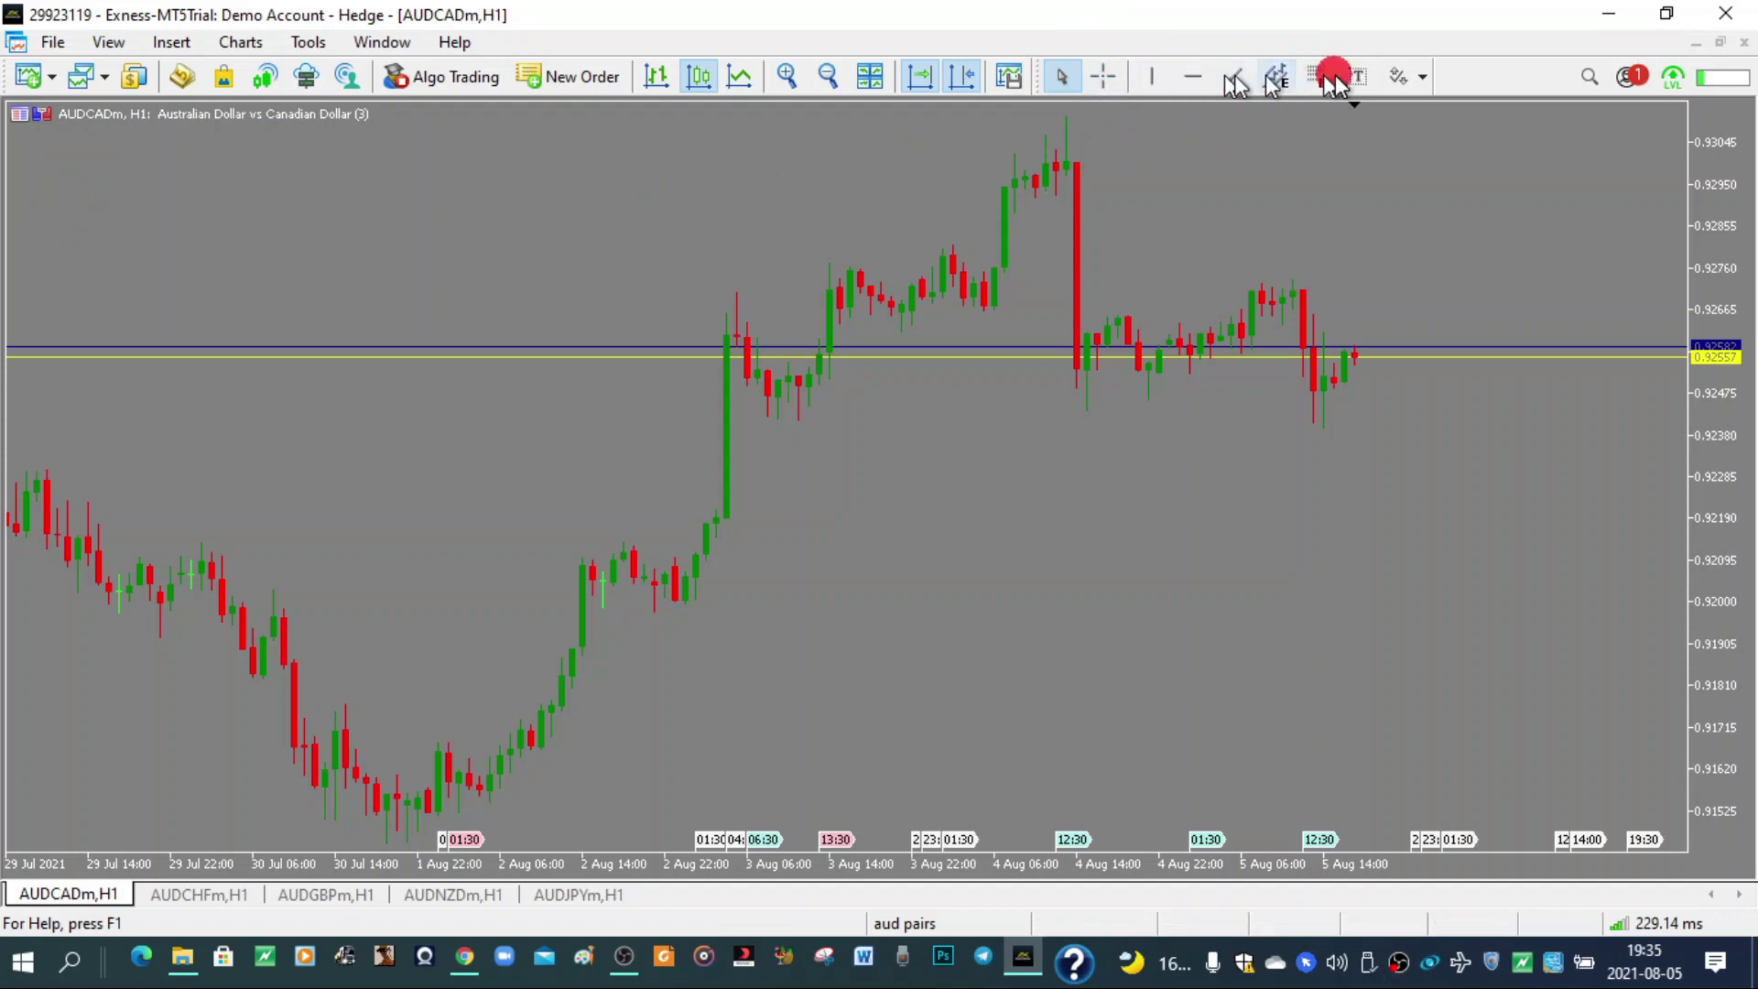
pyautogui.click(1039, 77)
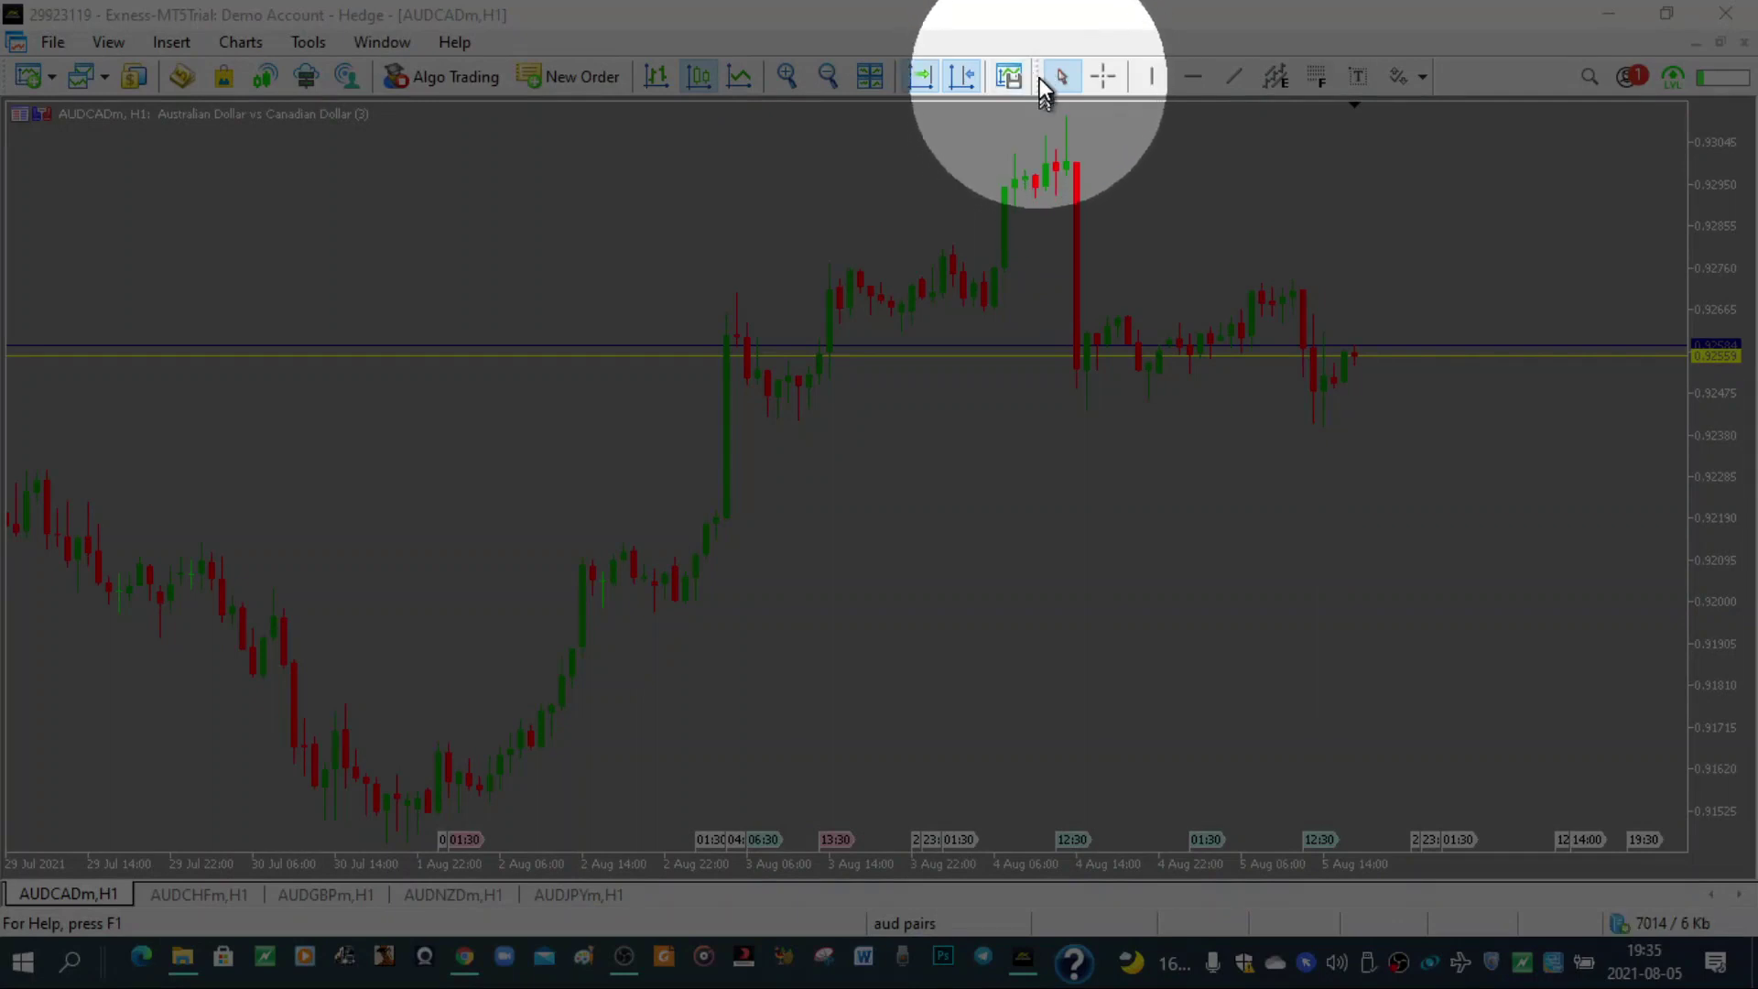
# Step: Add the Rectangle tool to the Line Studies toolbar, placing it before the Arrow tool
pyautogui.rightClick(1041, 84)
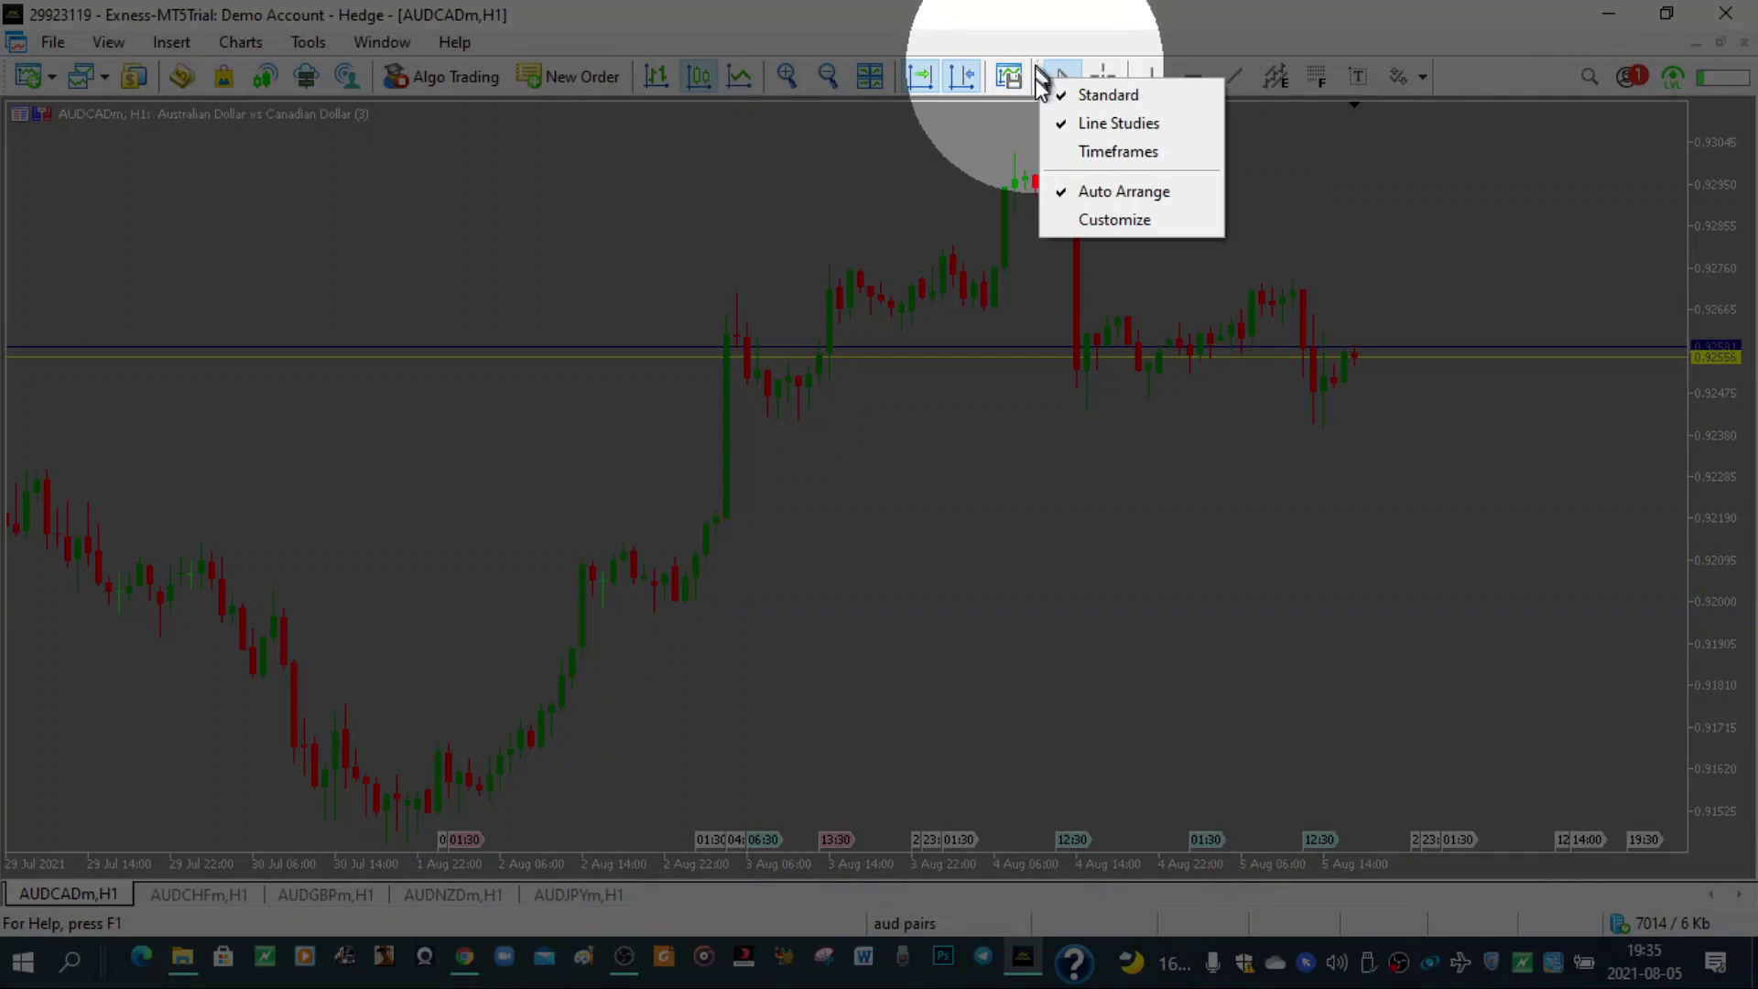
pyautogui.click(1101, 219)
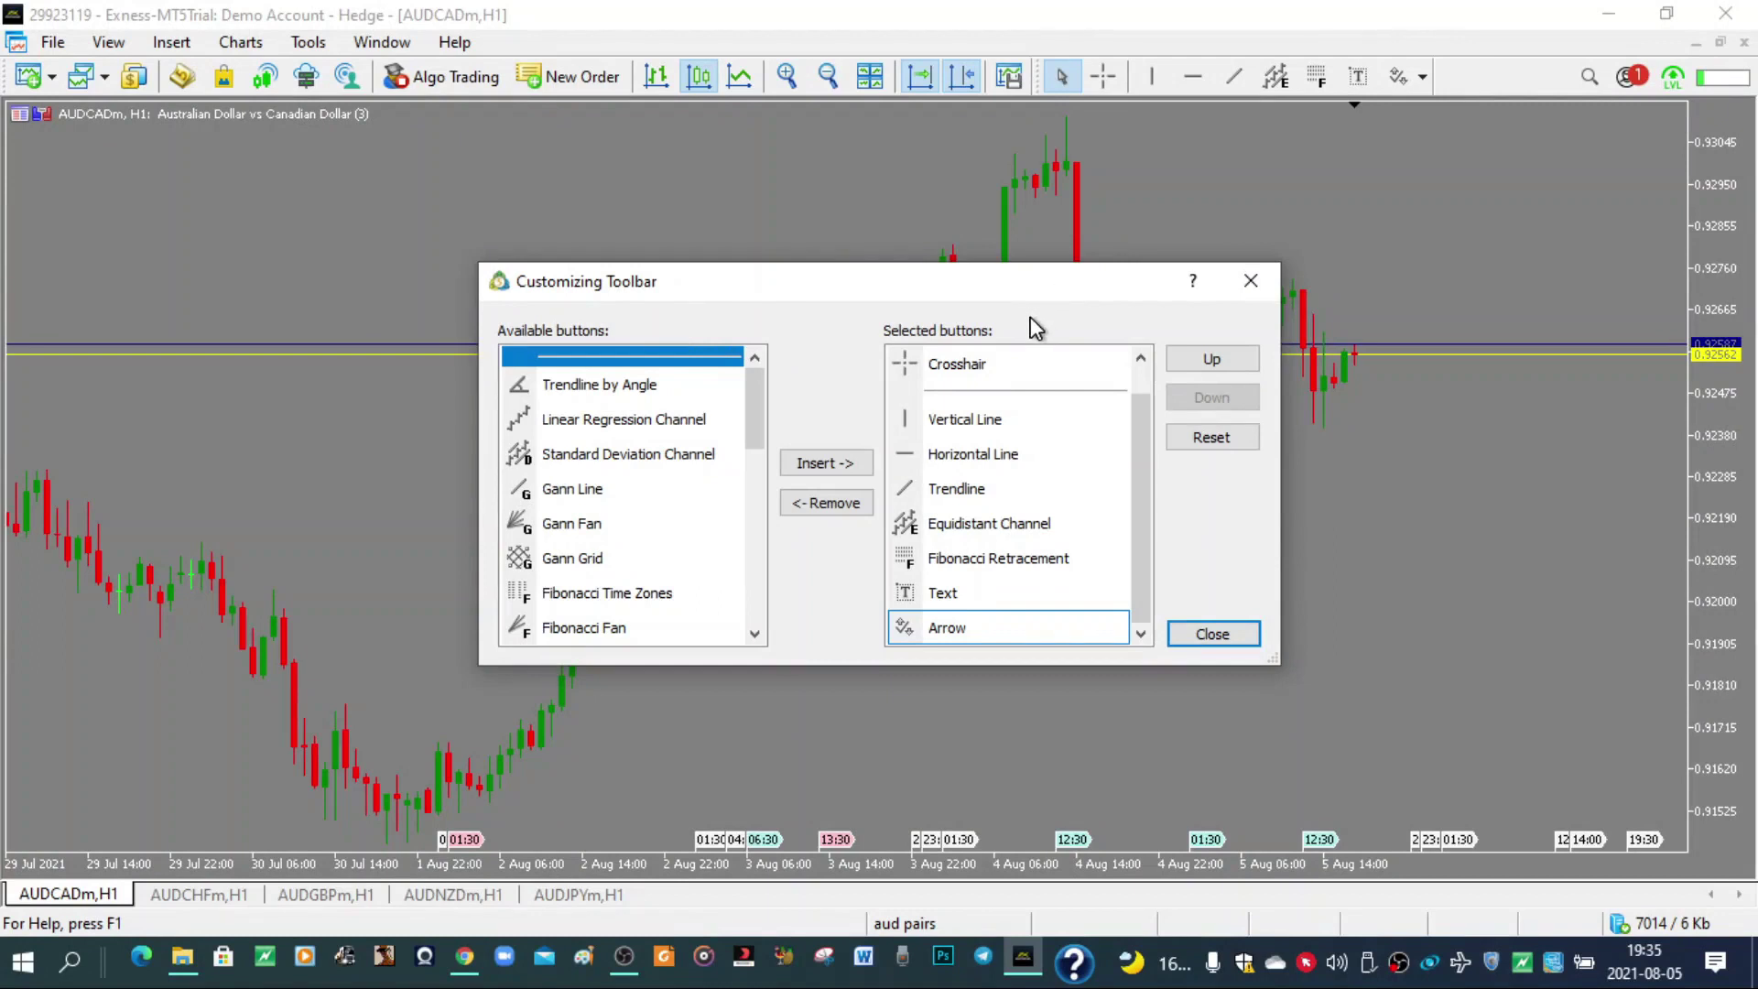
pyautogui.click(1031, 318)
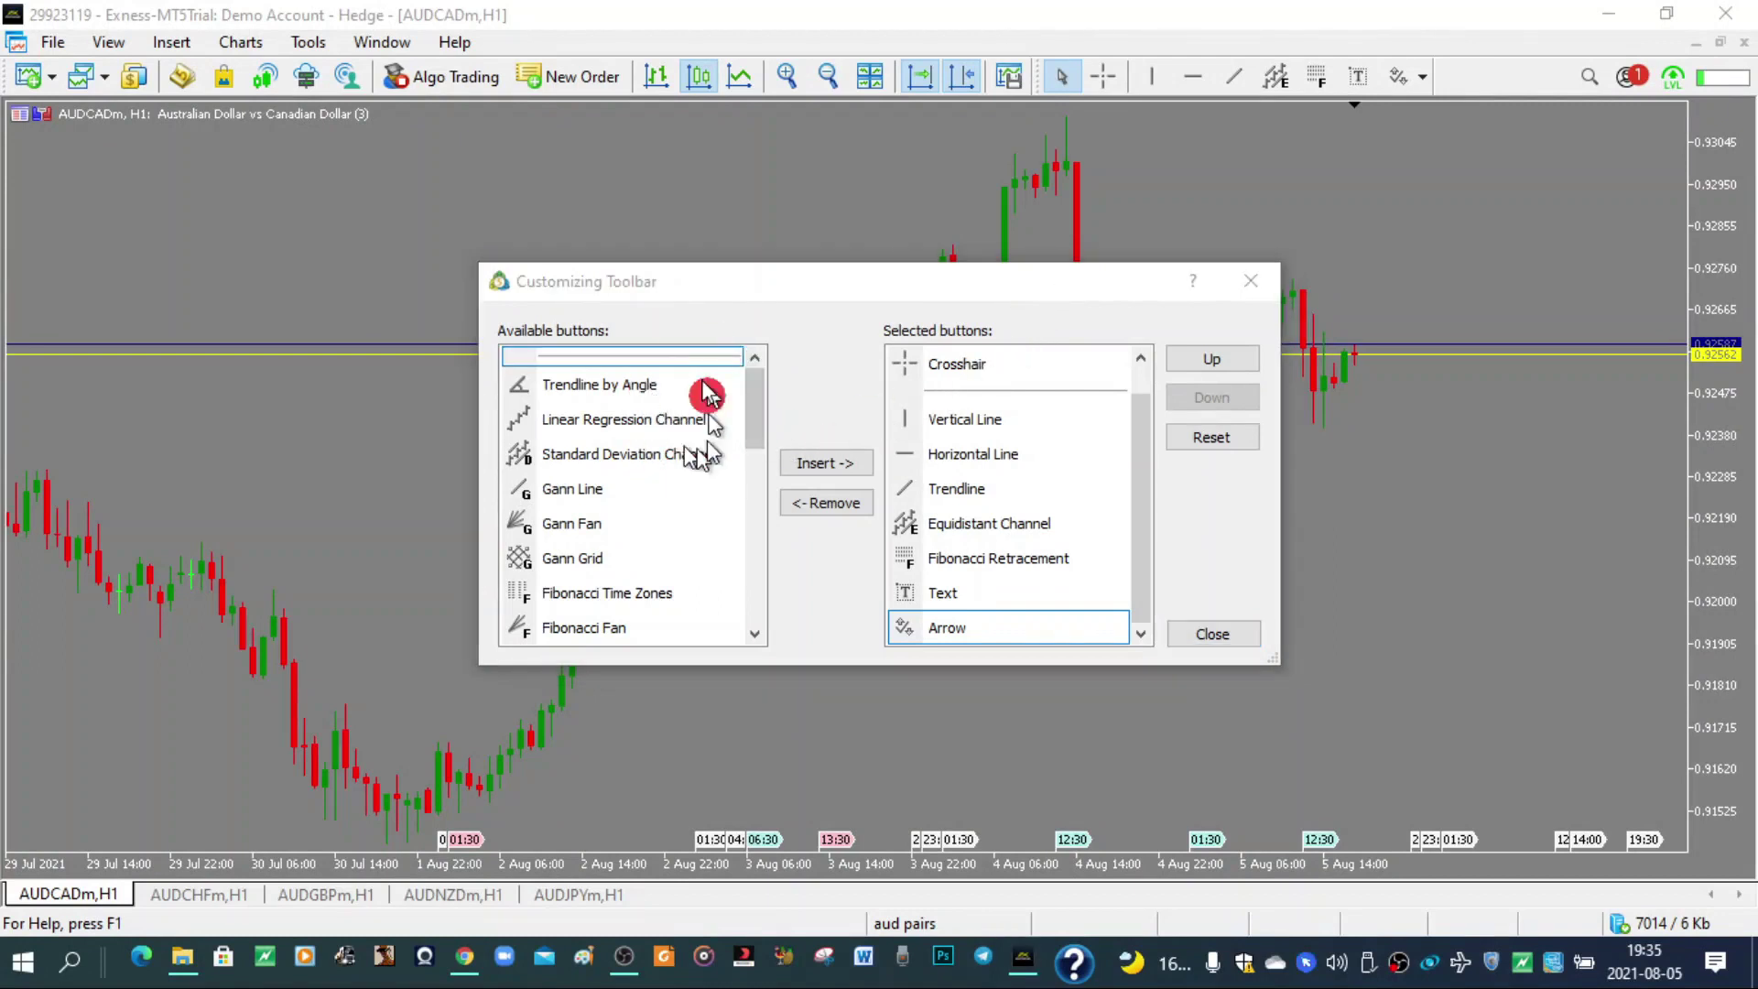
pyautogui.moveTo(754, 395); pyautogui.dragTo(773, 514)
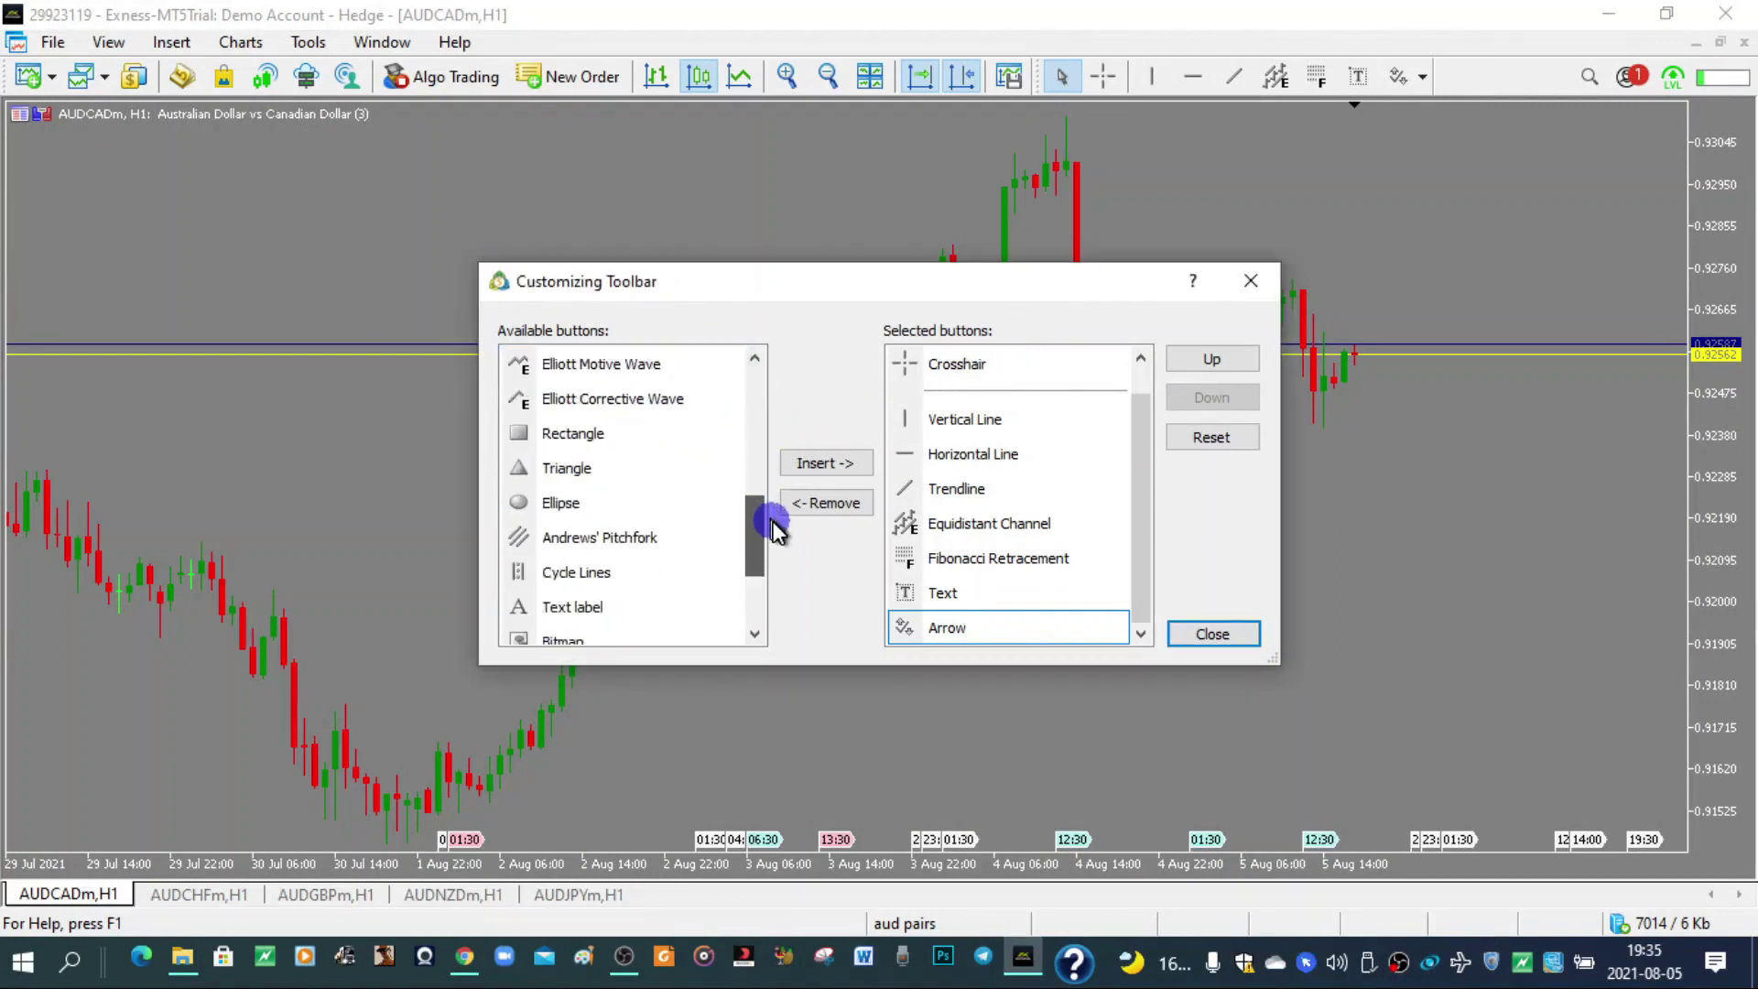
pyautogui.click(570, 432)
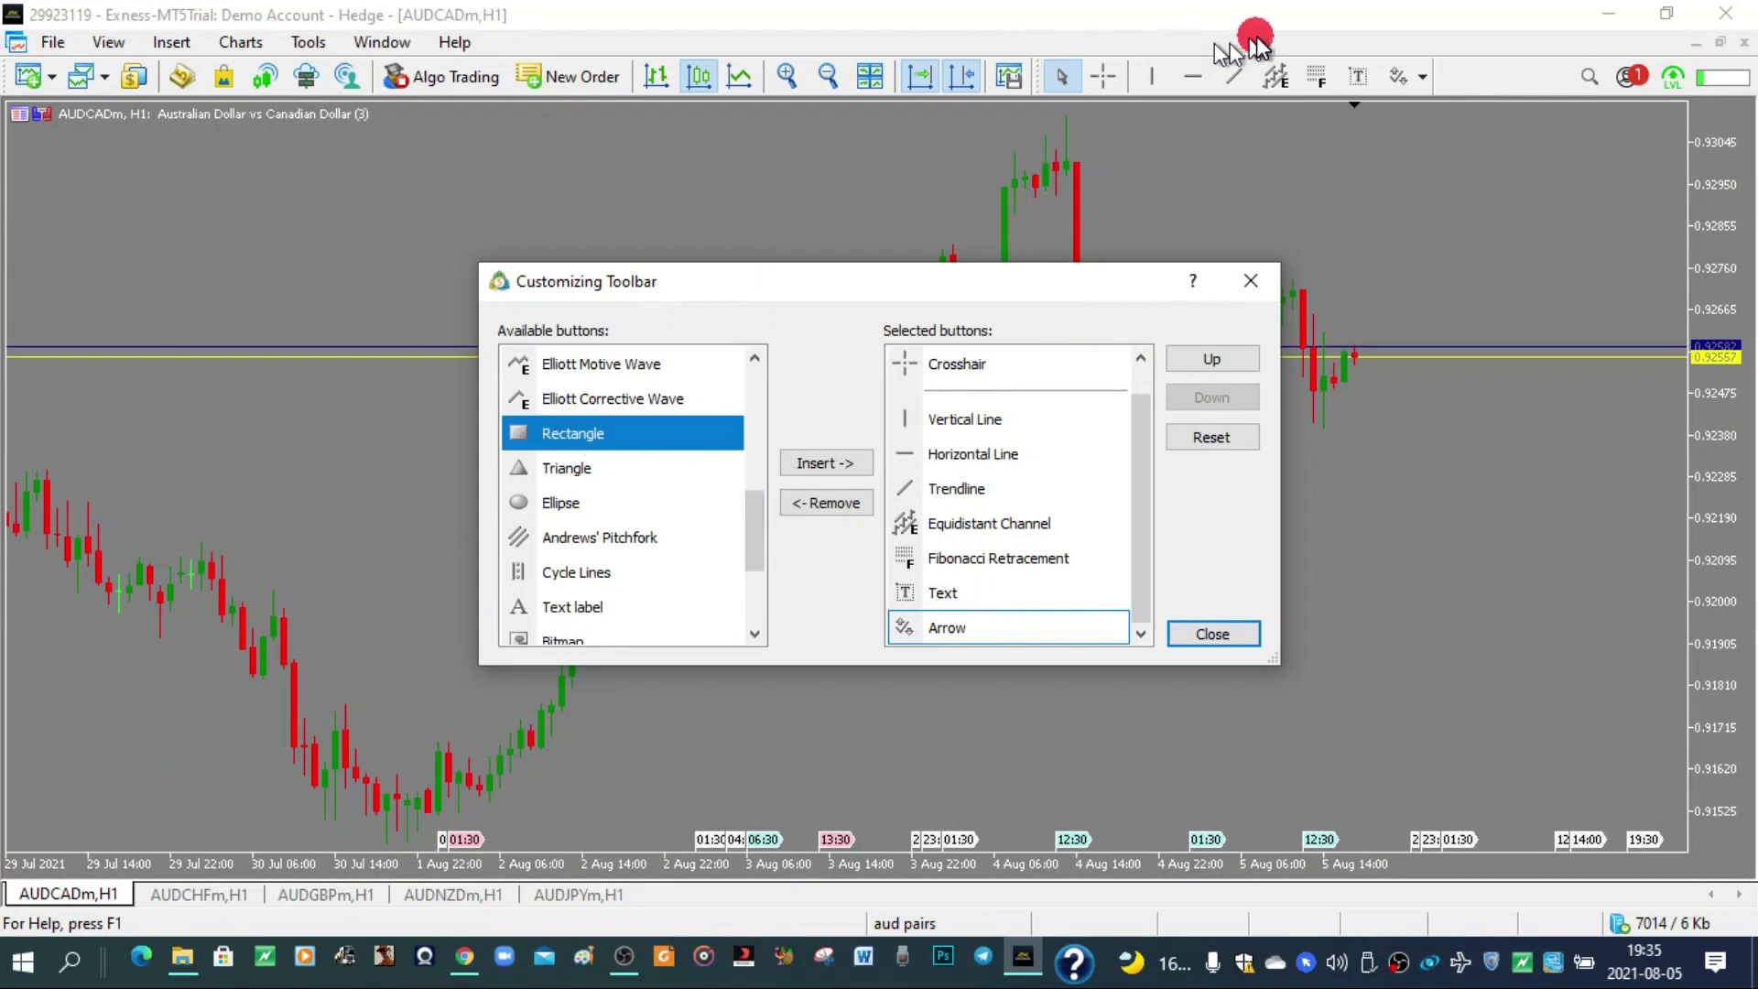
pyautogui.click(829, 464)
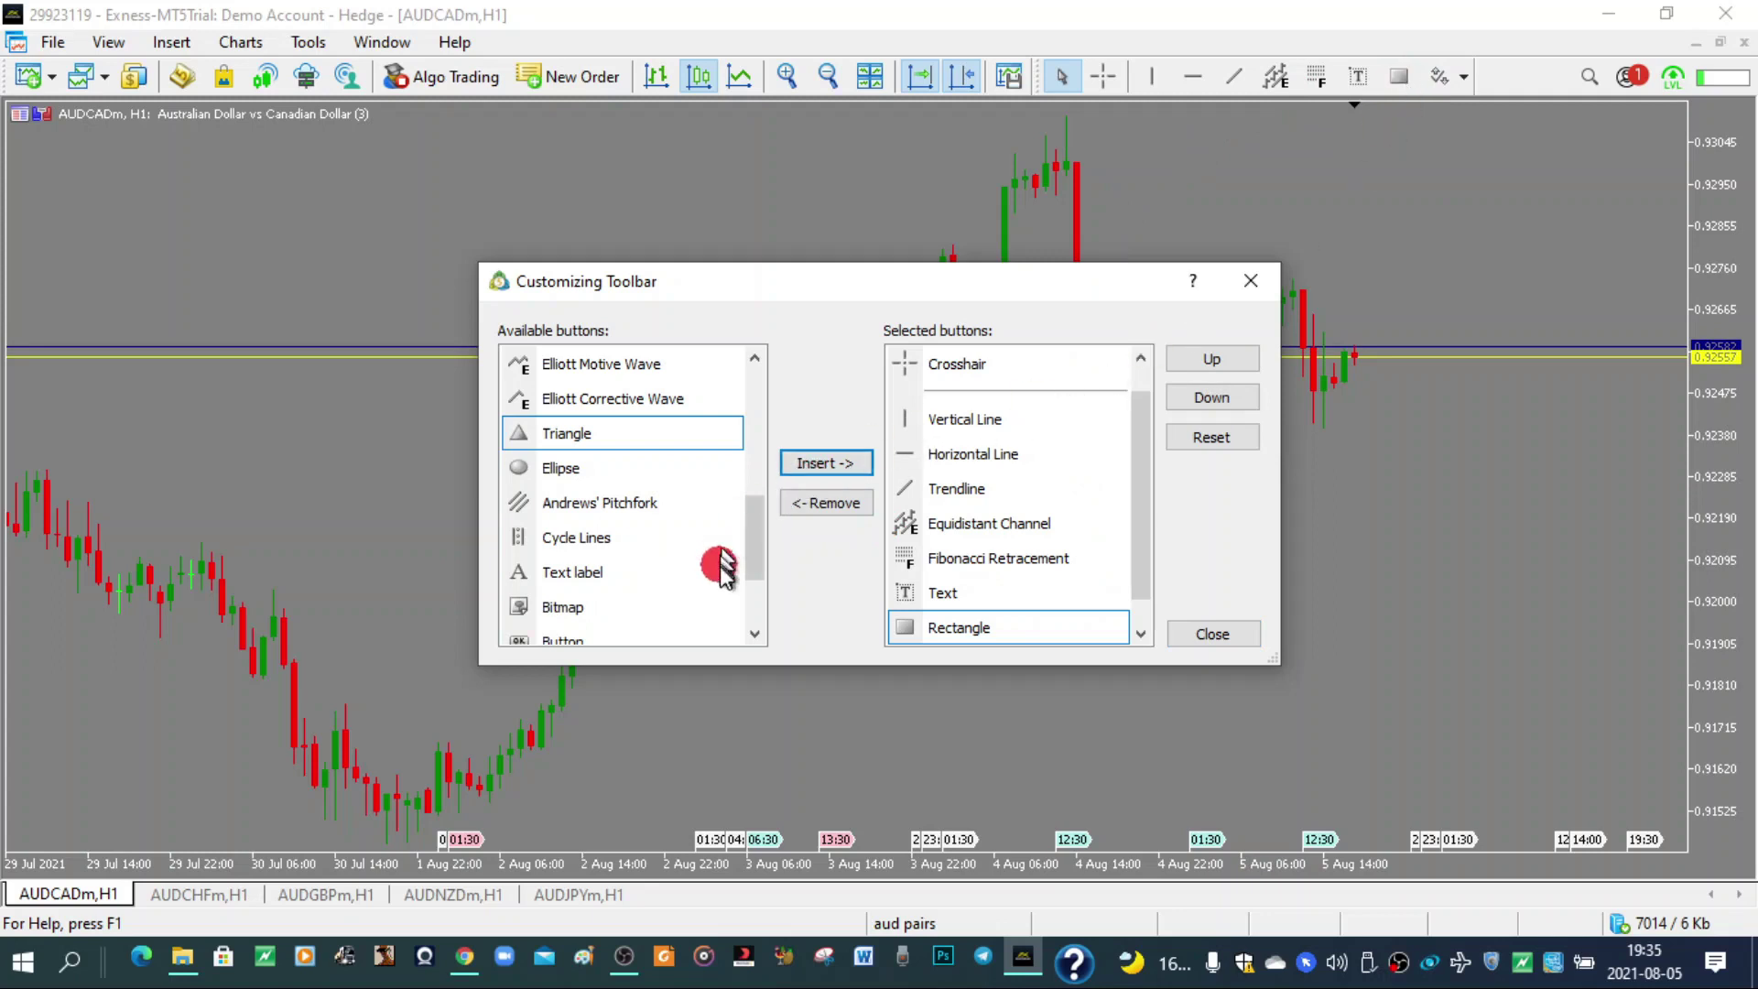
# Step: Add the Arrowed Line tool to the Line Studies toolbar and close the toolbar customization
pyautogui.moveTo(765, 536); pyautogui.dragTo(764, 562)
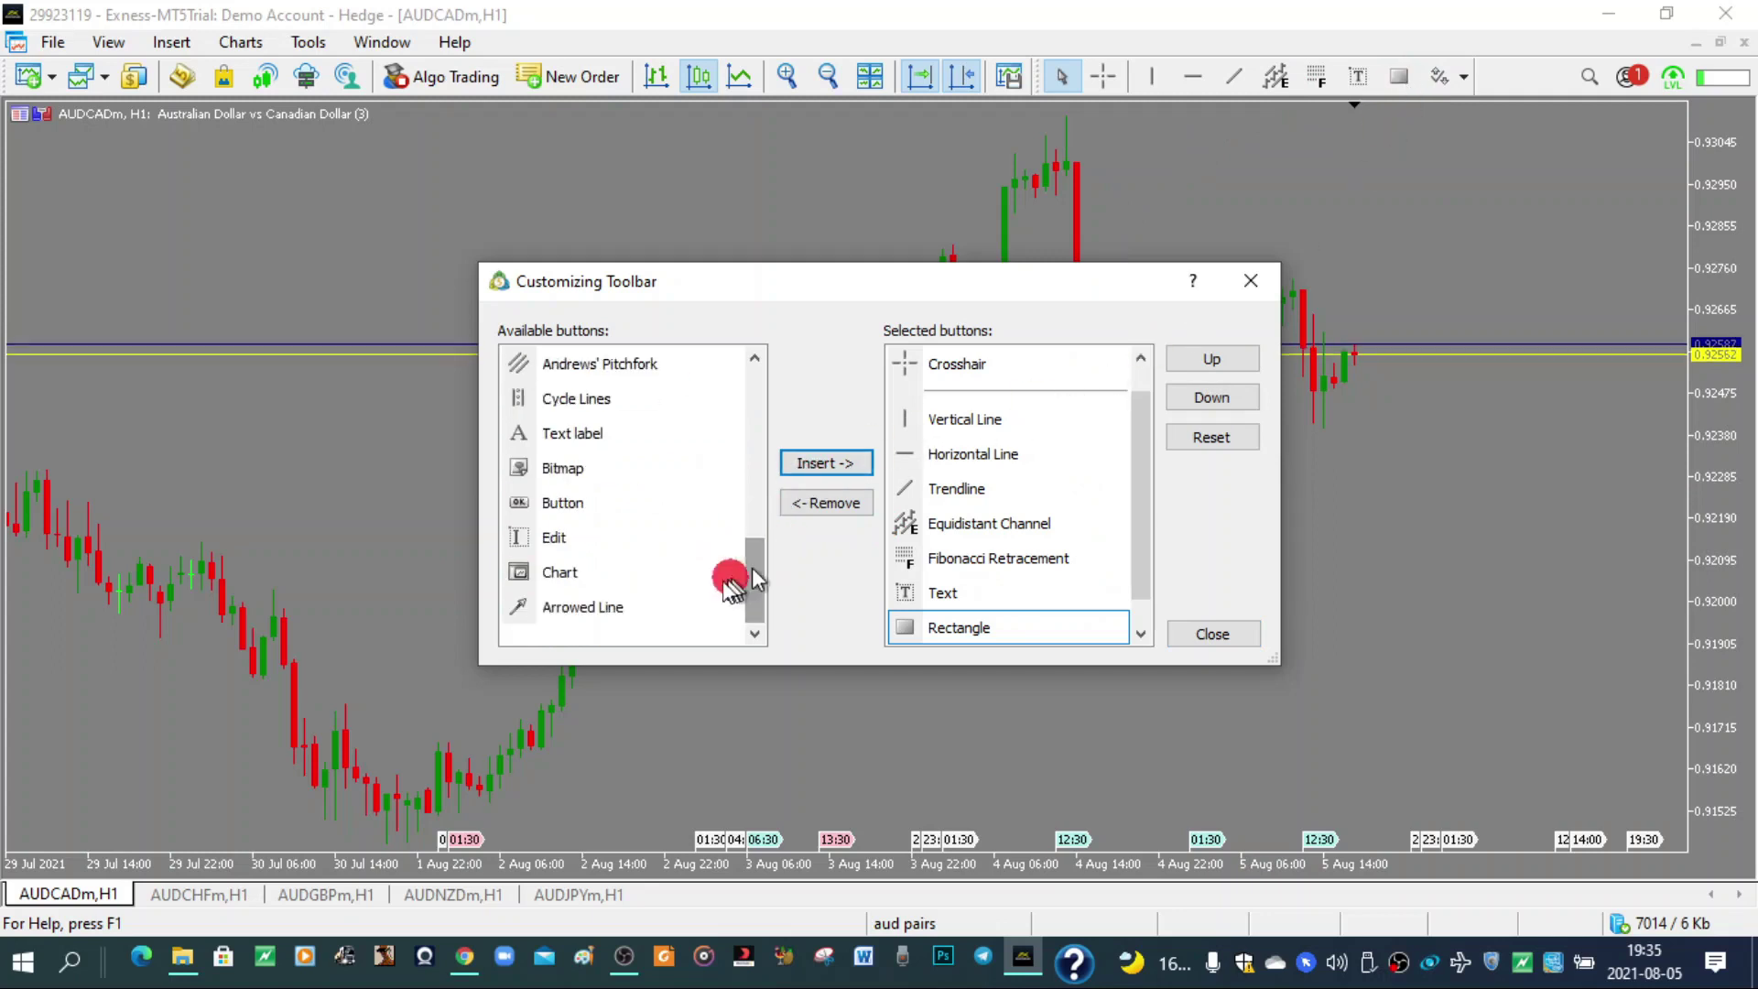
pyautogui.click(595, 609)
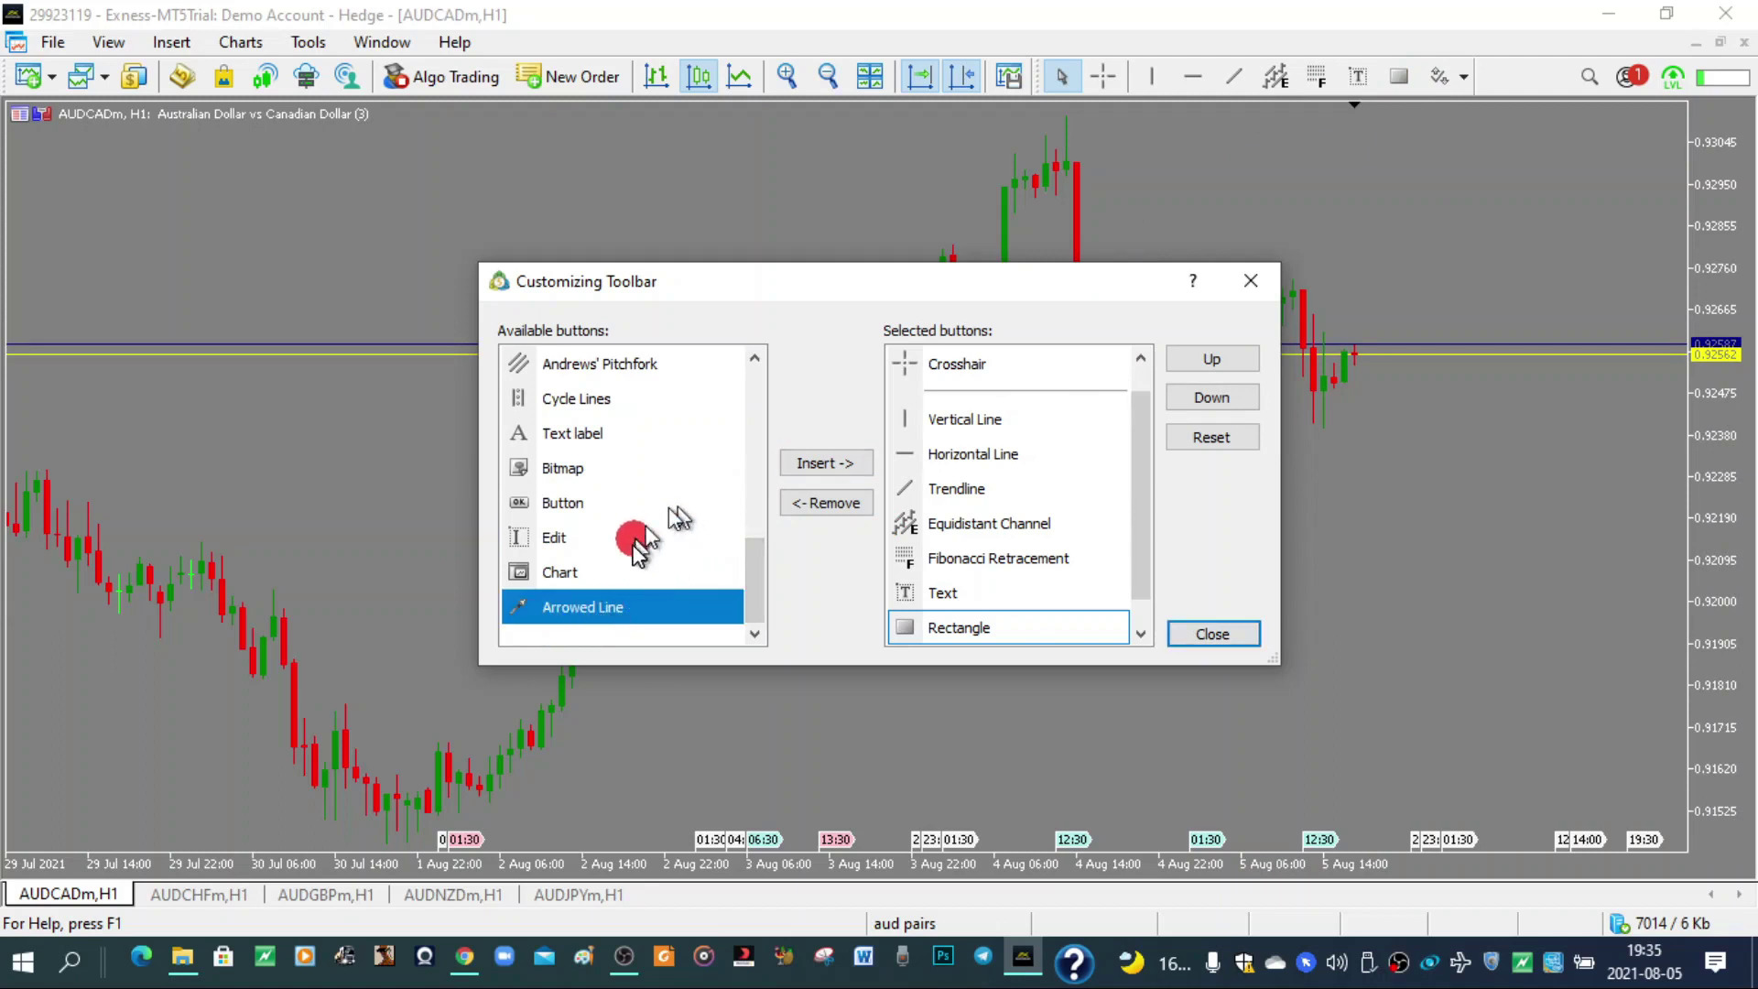
pyautogui.click(826, 464)
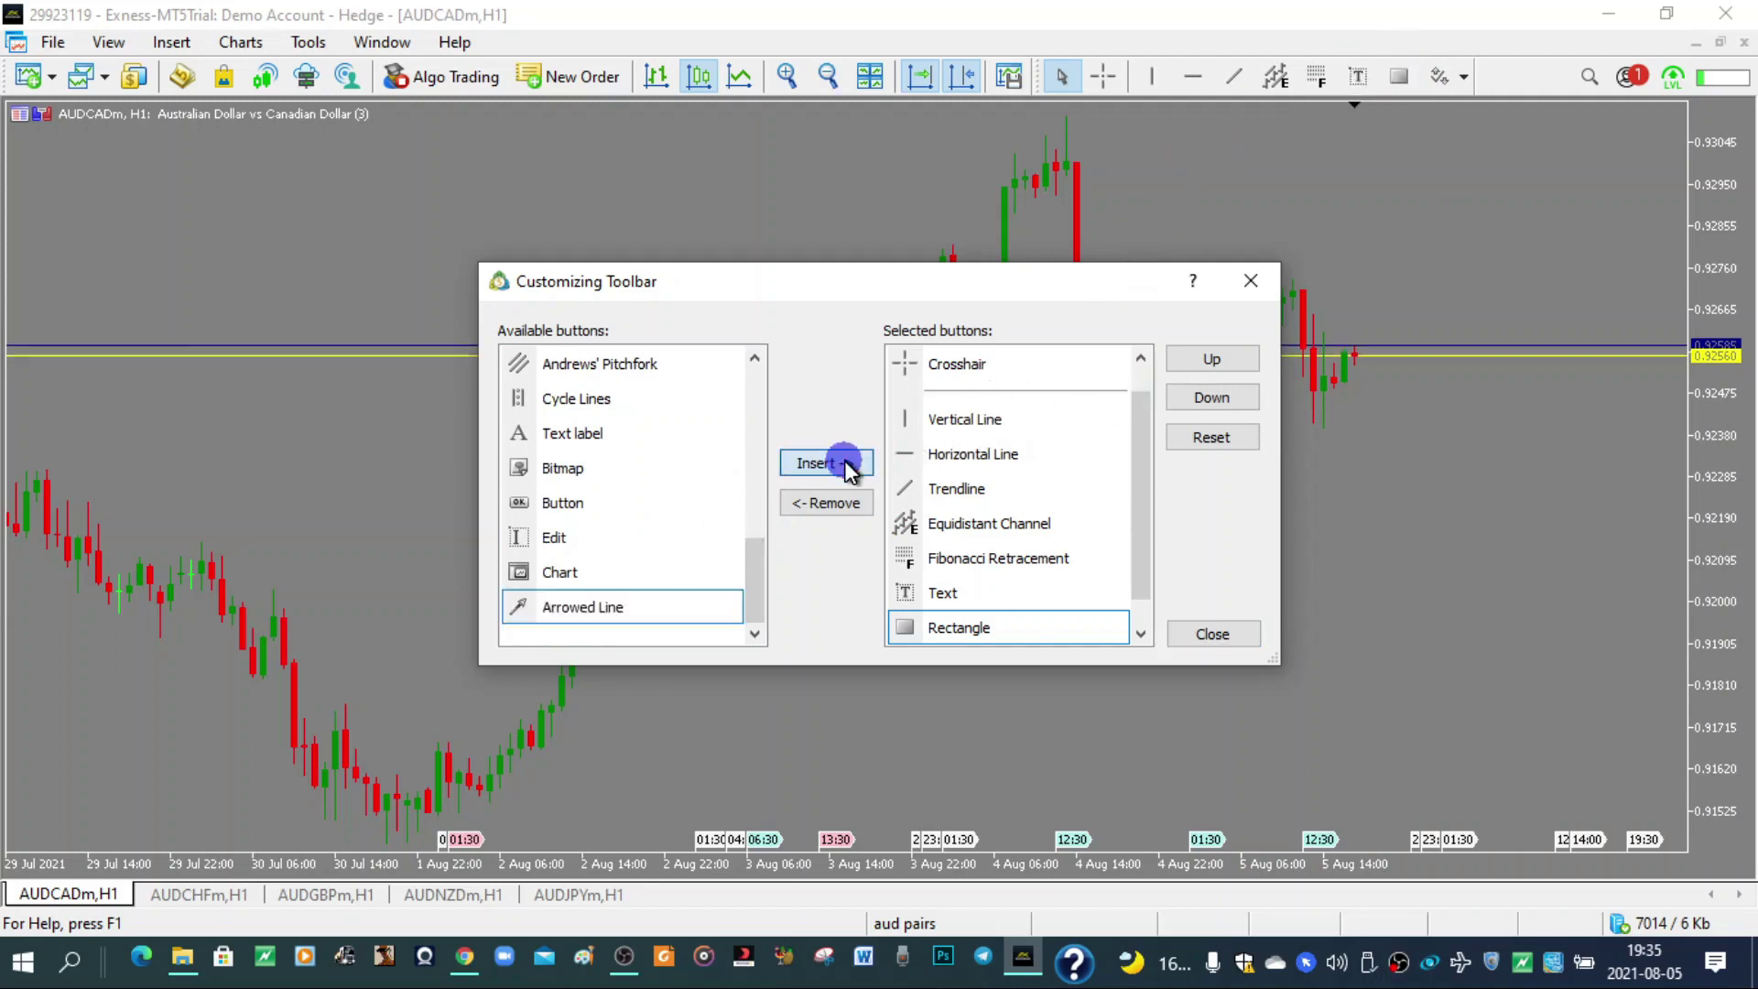
pyautogui.click(1267, 295)
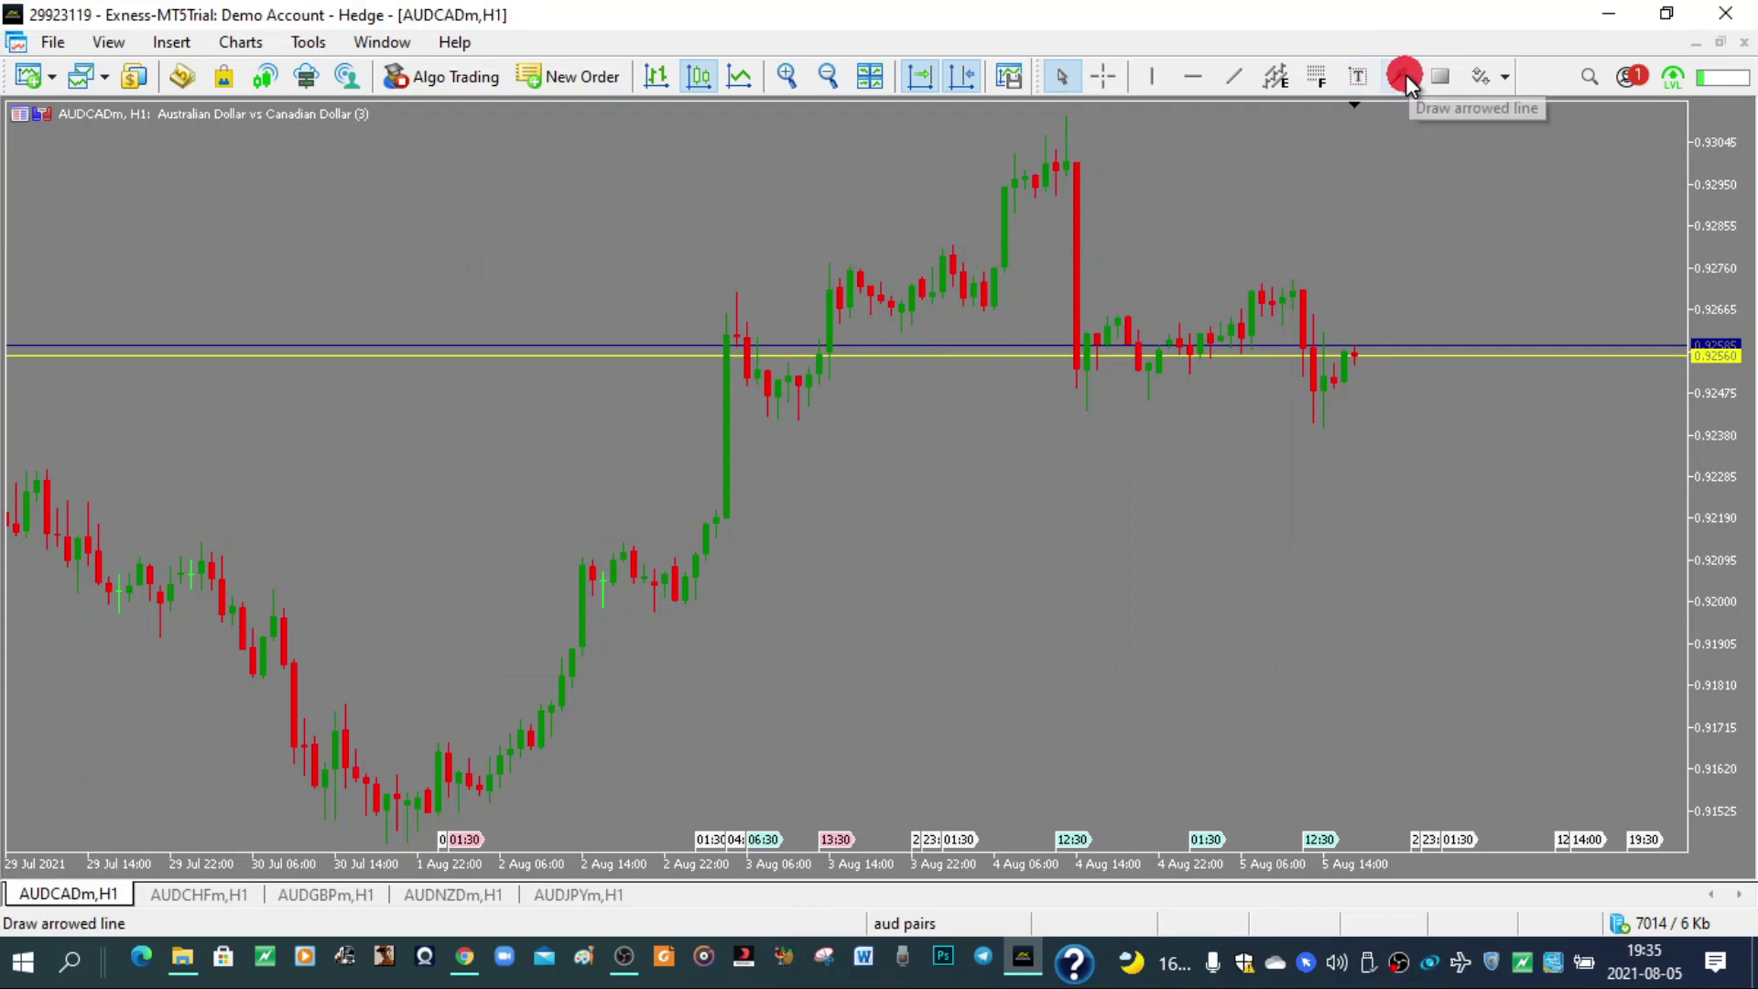
# Step: Draw a long descending arrowed line across the middle of the AUDCAD chart, then delete it
pyautogui.click(1406, 78)
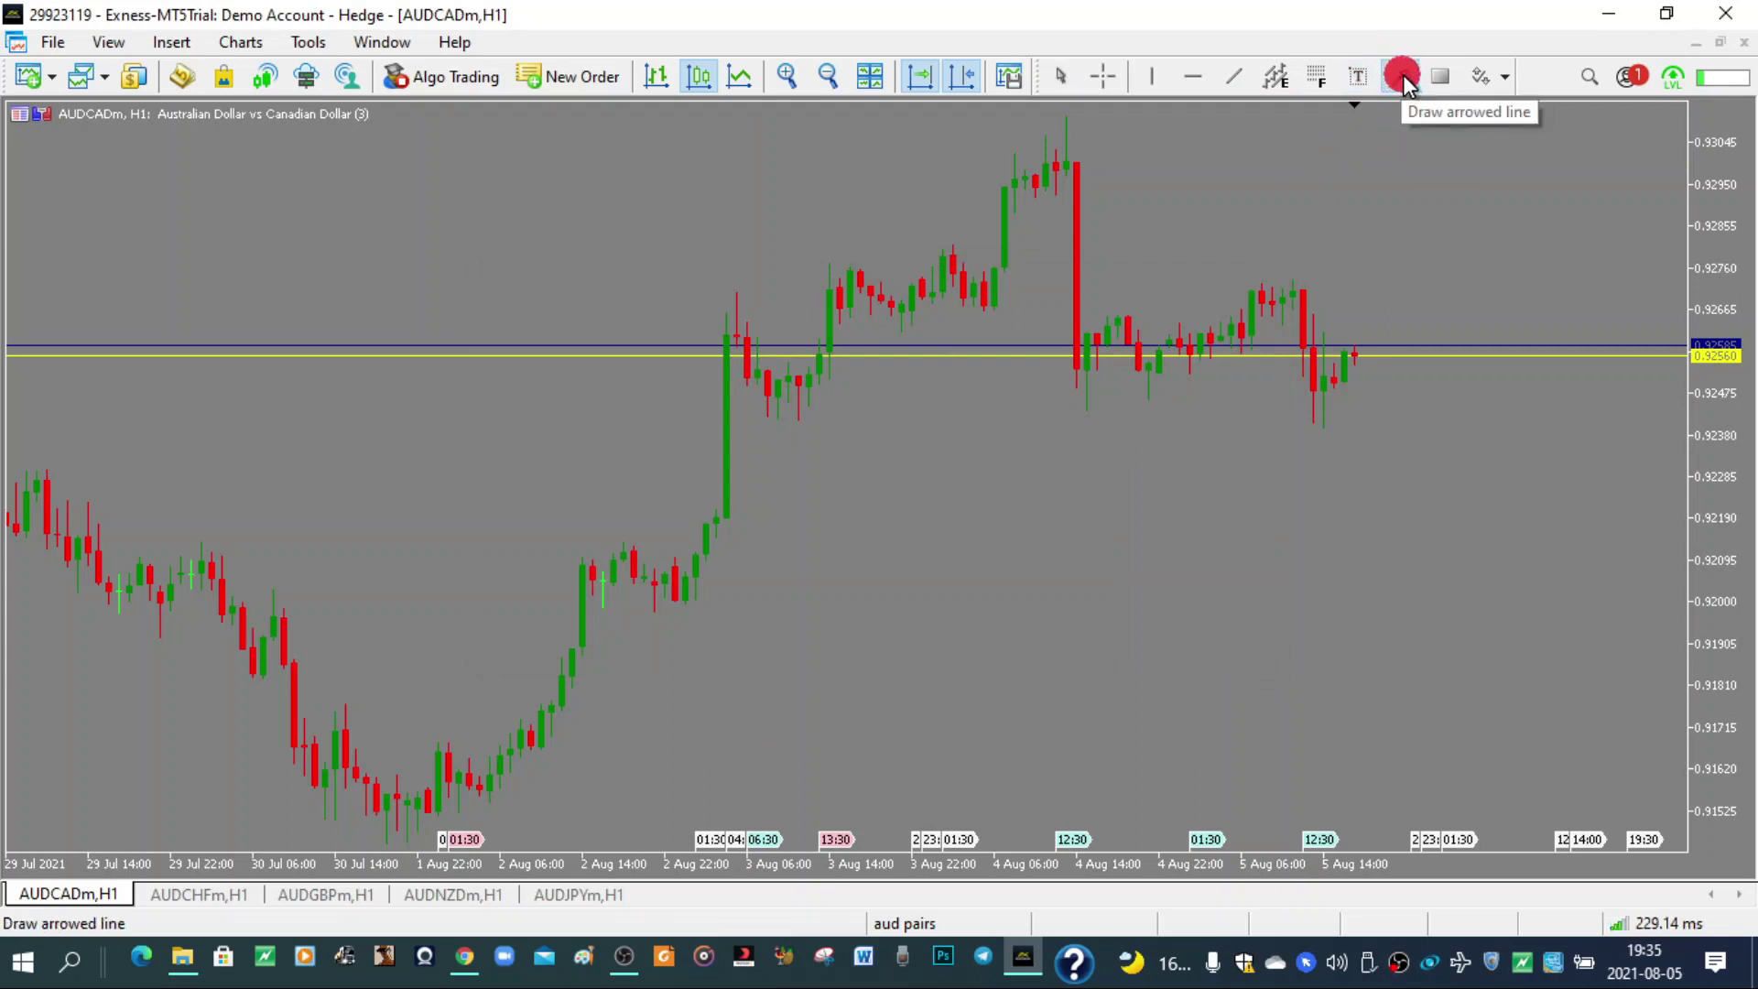
pyautogui.moveTo(489, 235); pyautogui.dragTo(1363, 575)
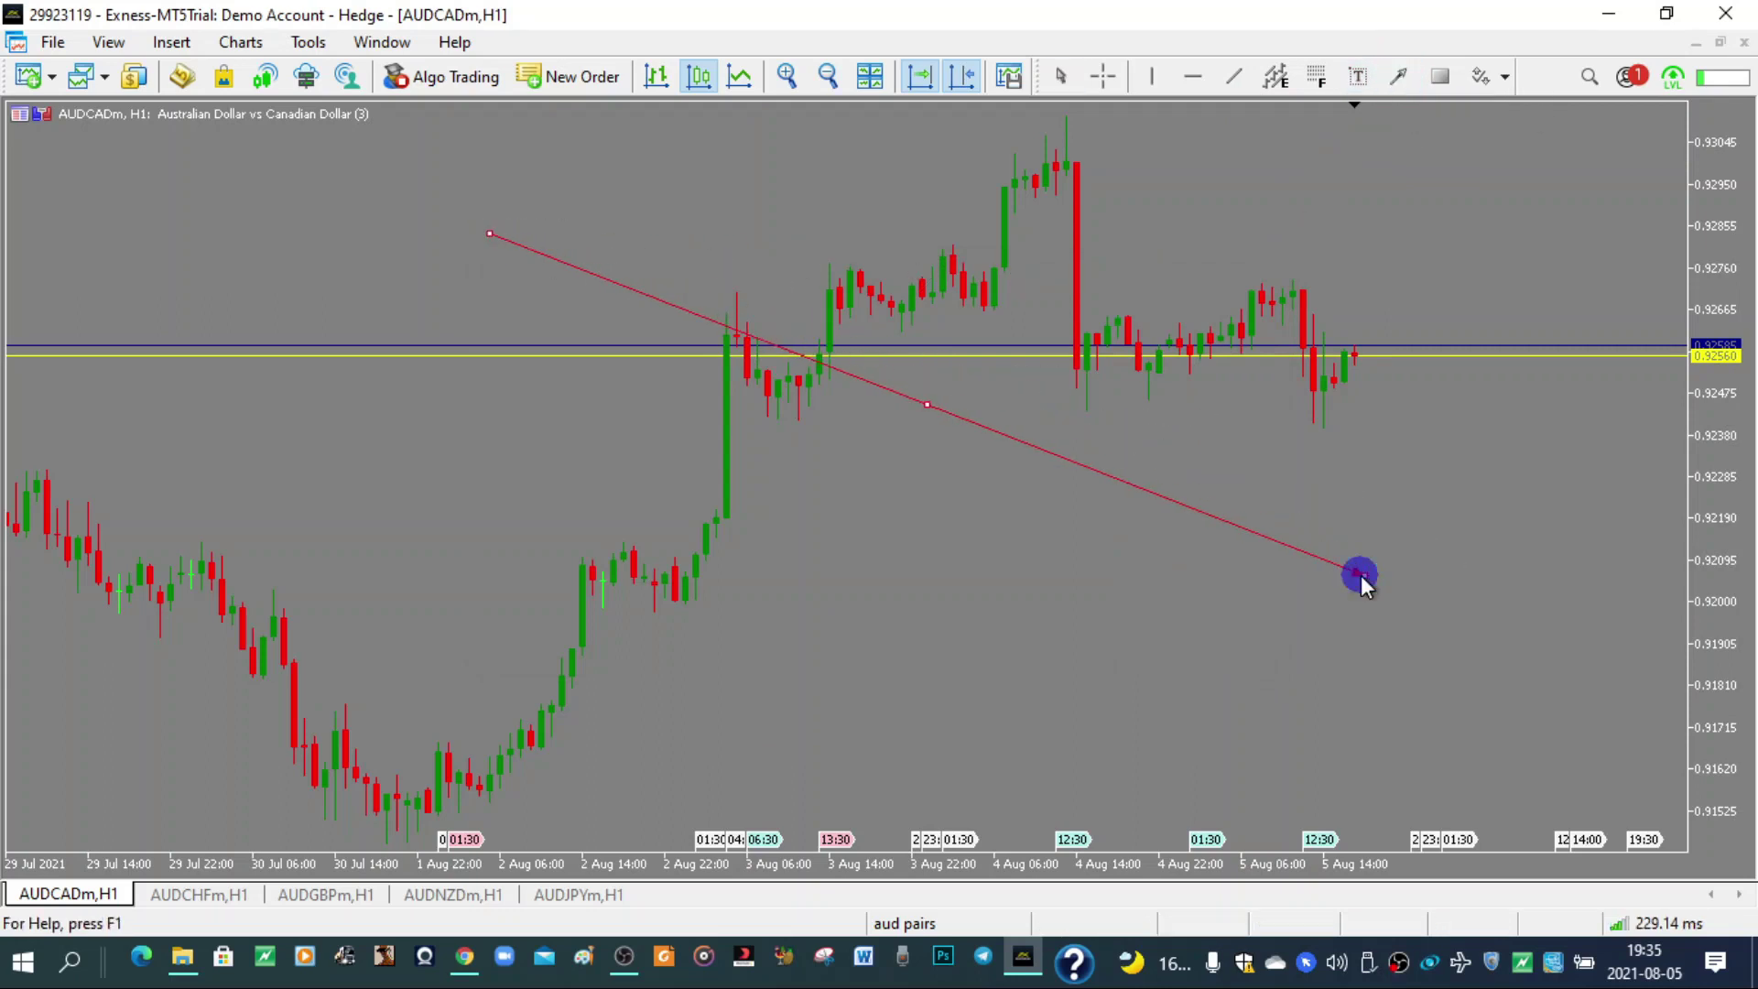
pyautogui.rightClick(901, 393)
pyautogui.click(1111, 469)
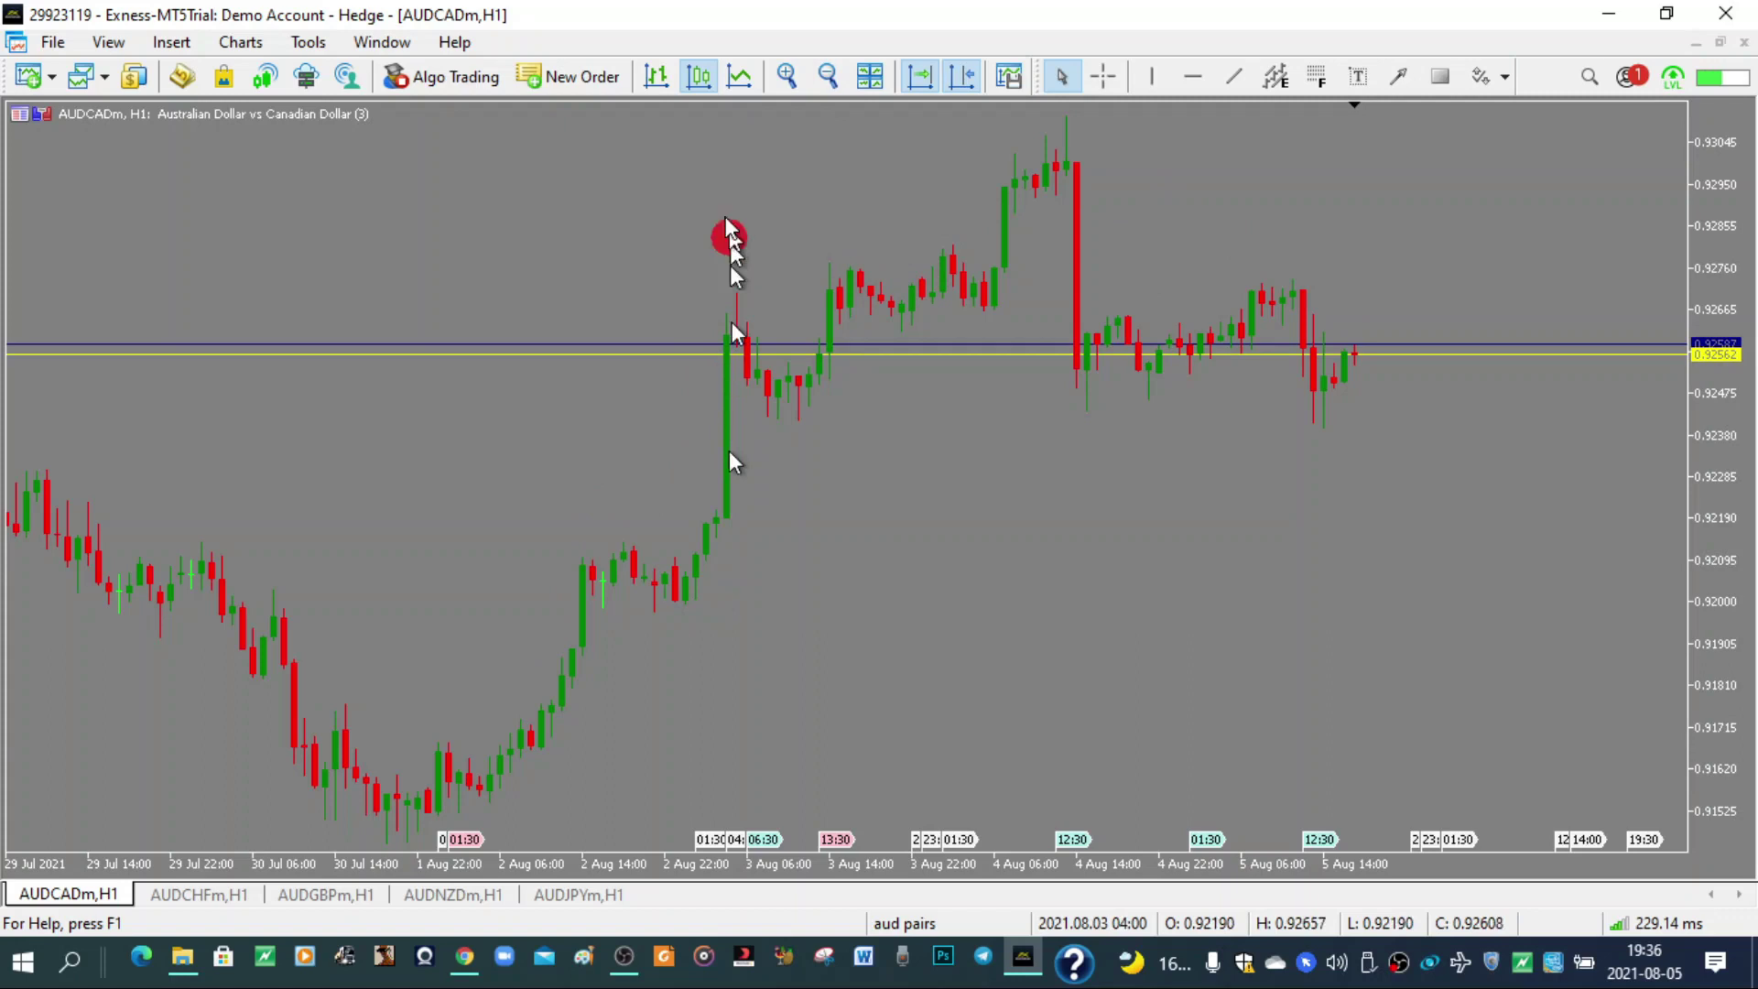
# Step: Switch the AUDCAD chart repeatedly between line, candlestick and bar display, ending on the bar chart
pyautogui.click(739, 77)
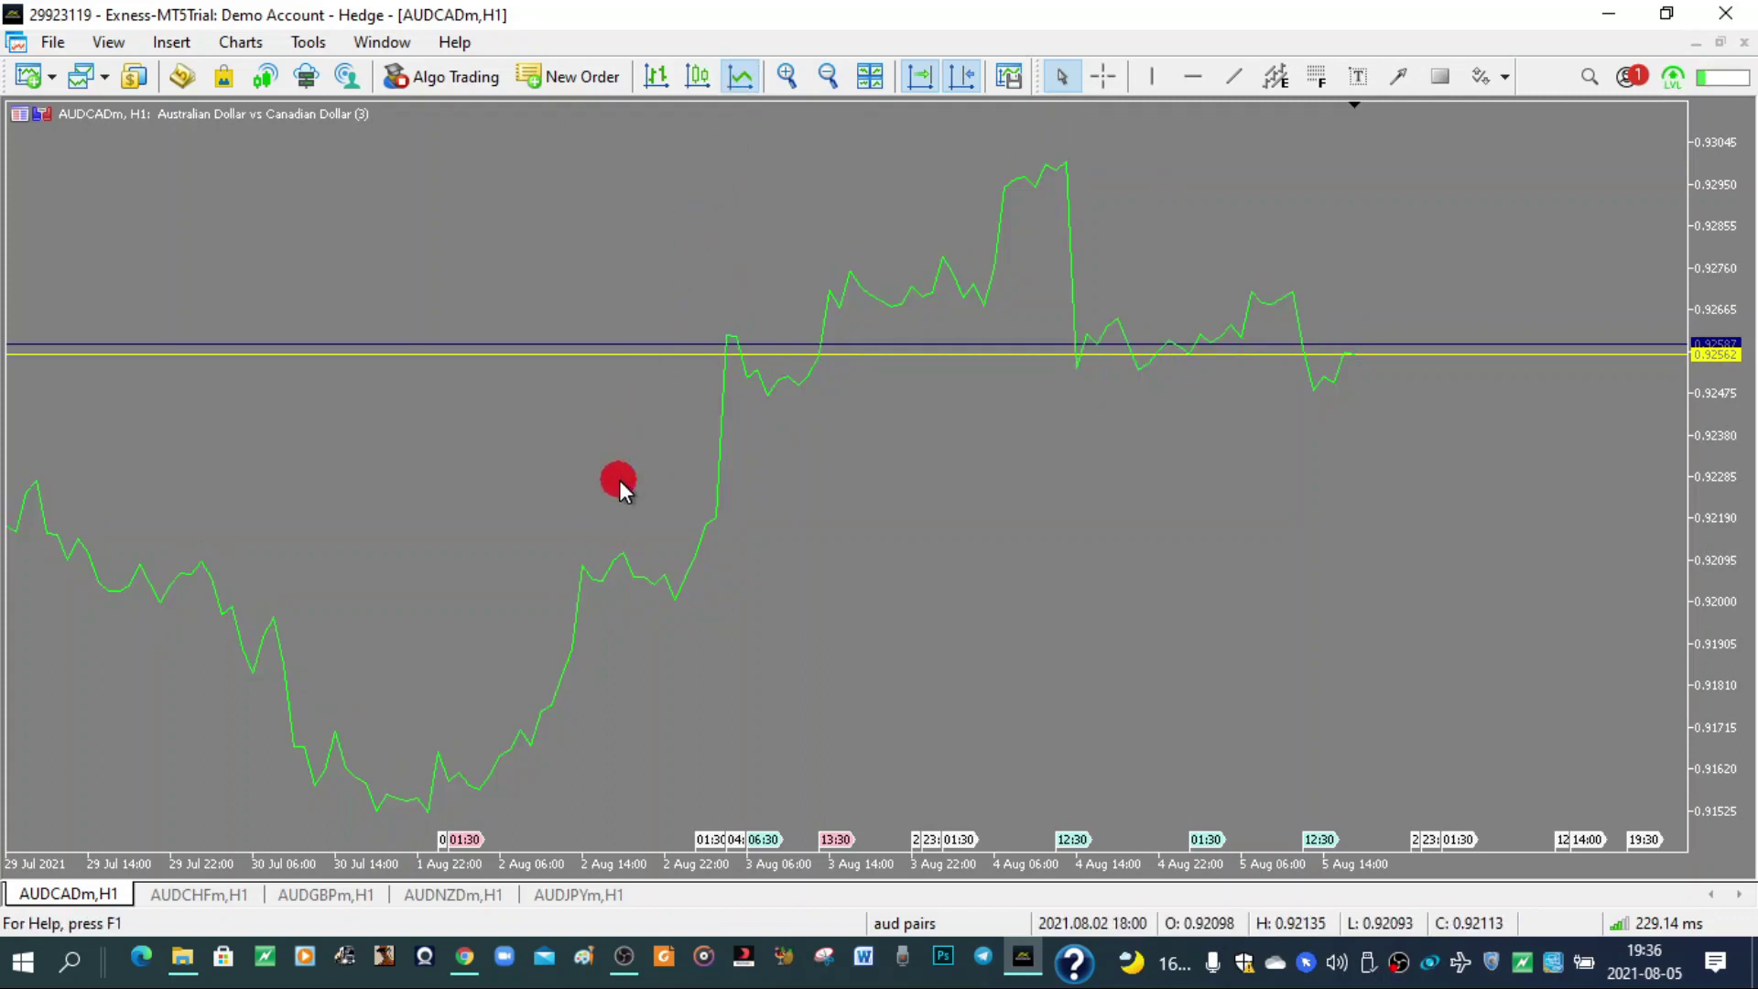
pyautogui.click(698, 77)
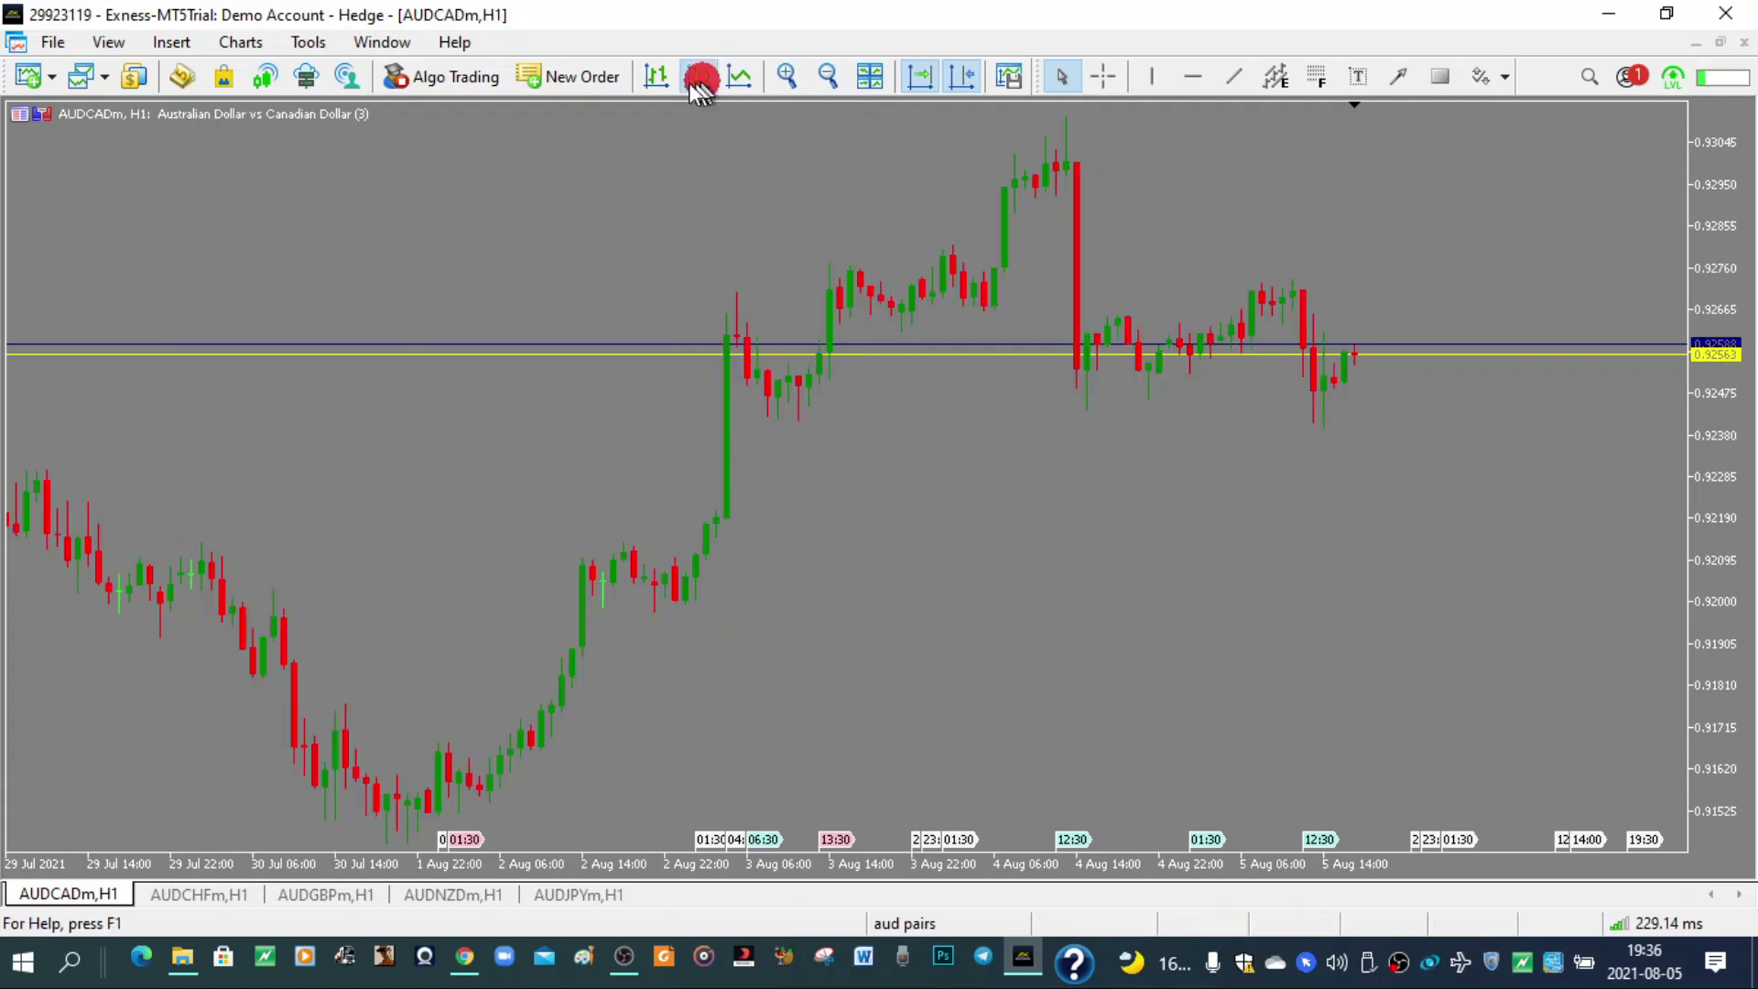
pyautogui.click(657, 77)
pyautogui.click(739, 76)
pyautogui.click(697, 77)
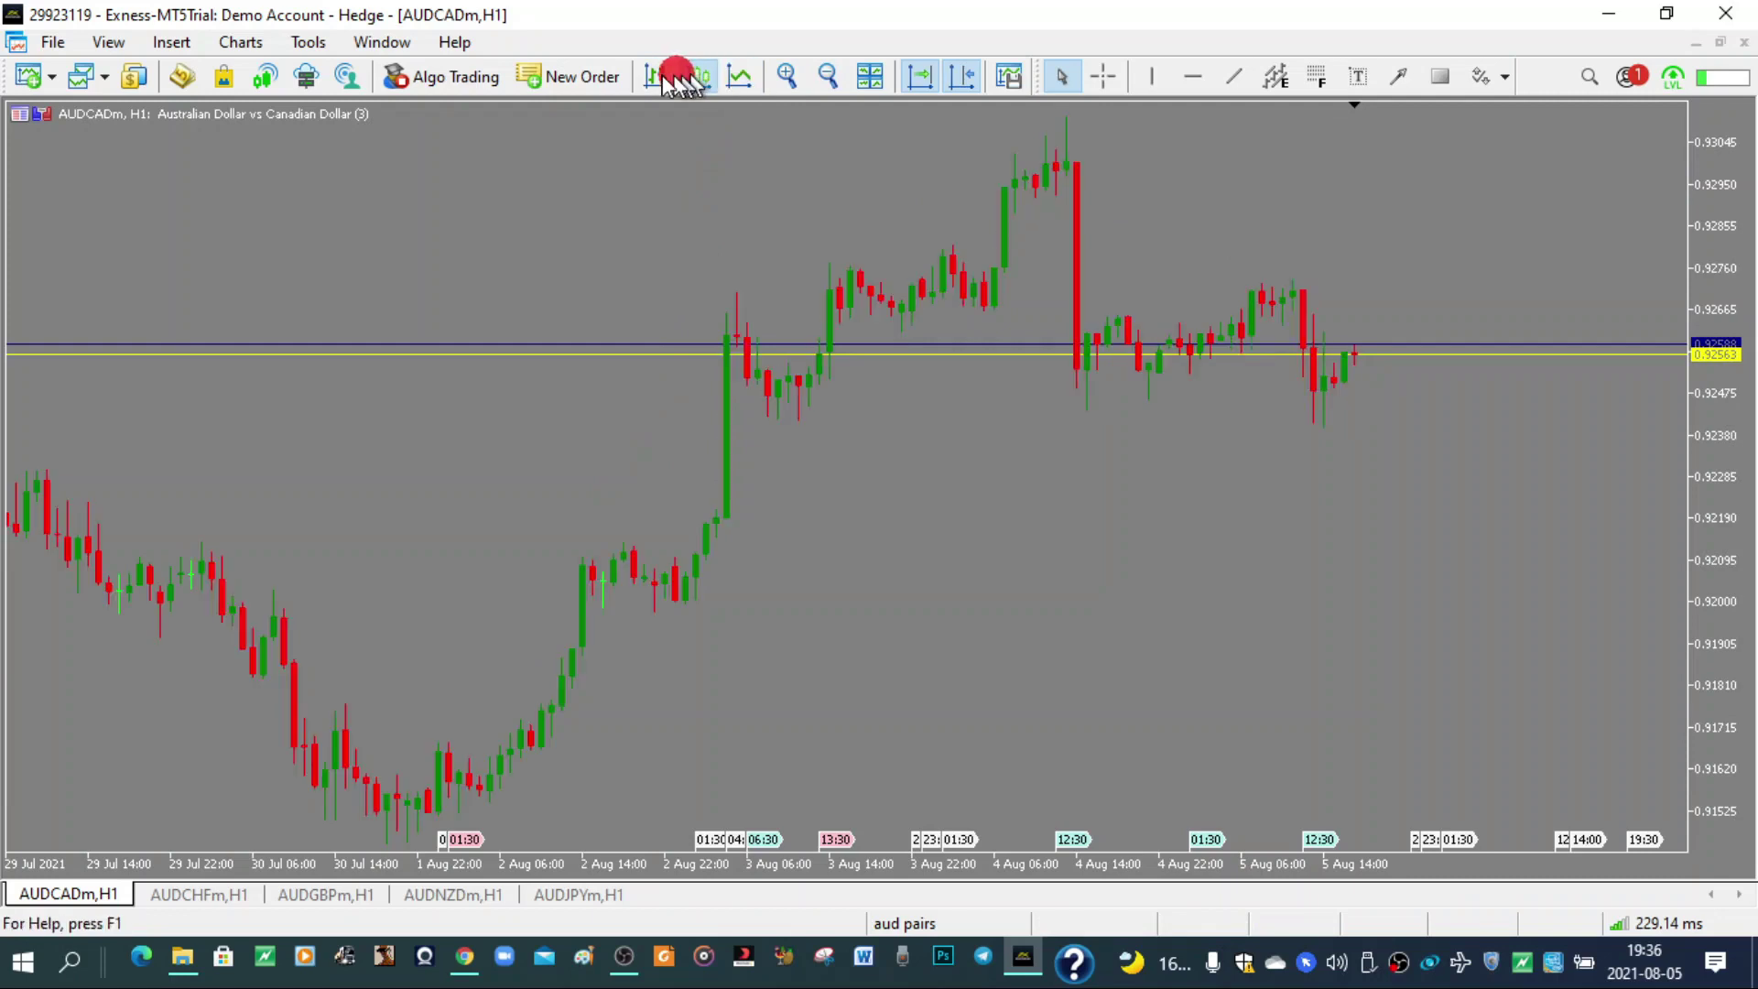
pyautogui.click(657, 77)
pyautogui.click(739, 77)
pyautogui.click(698, 77)
pyautogui.click(658, 79)
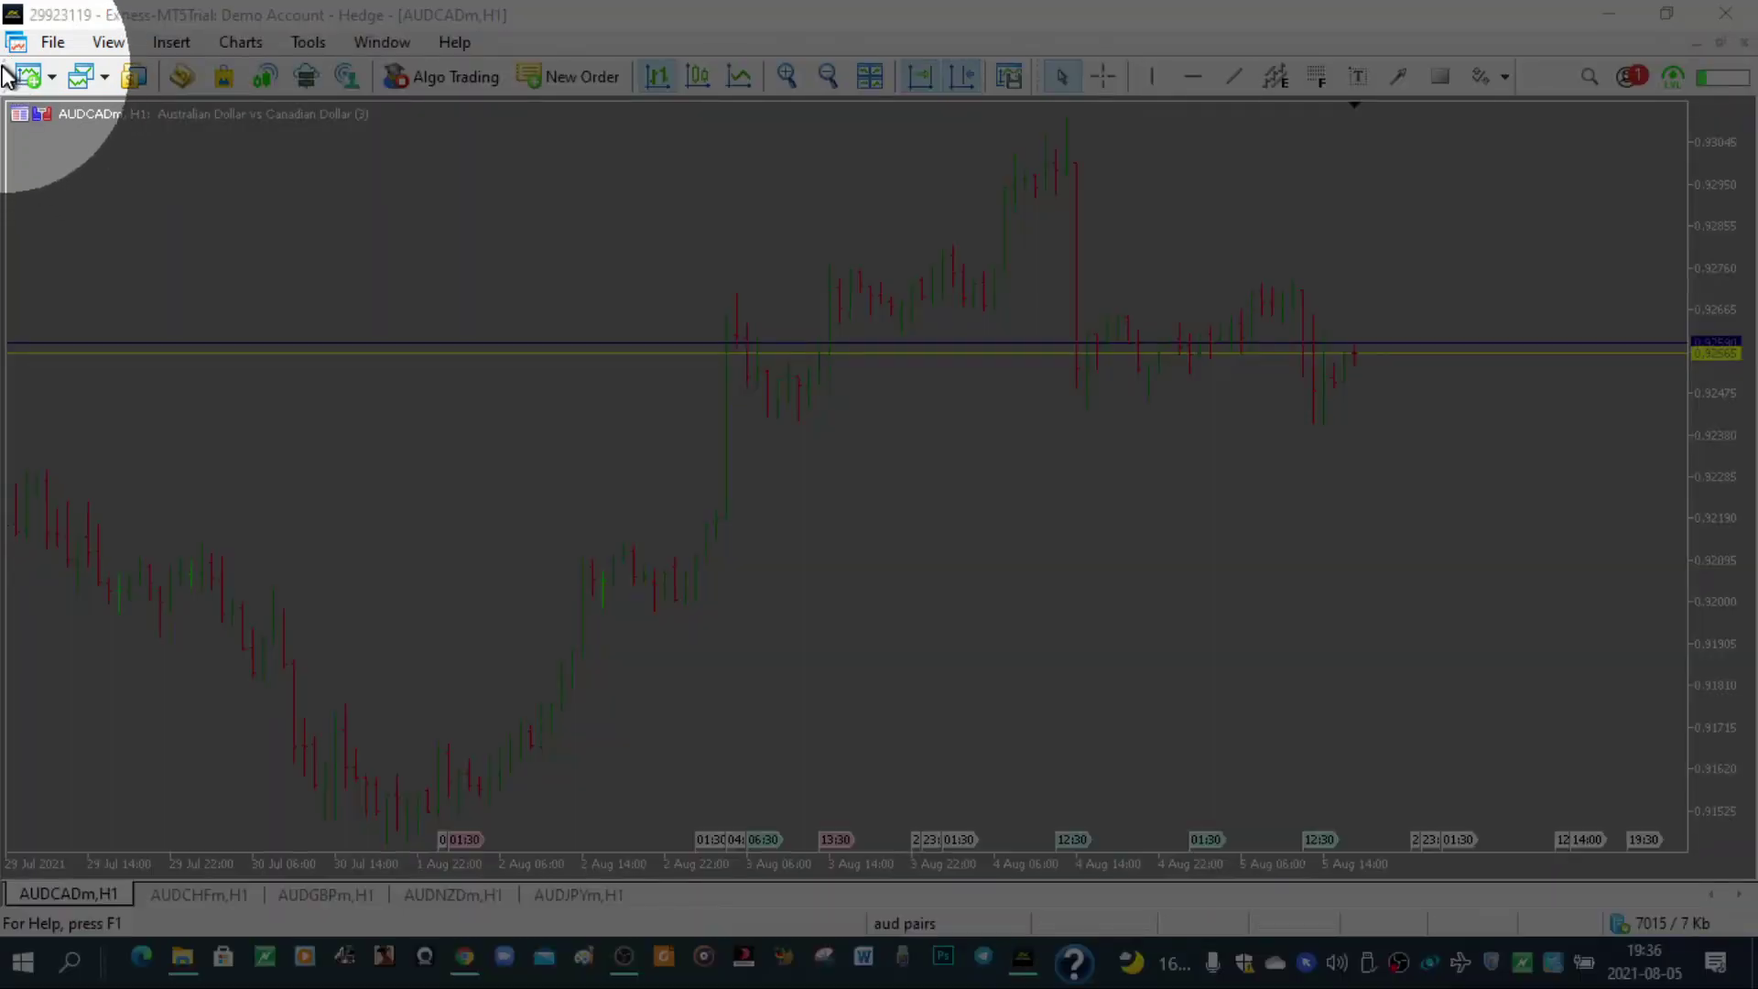
# Step: Customize the Standard toolbar by removing its Bar Chart and Line Chart buttons
pyautogui.rightClick(9, 73)
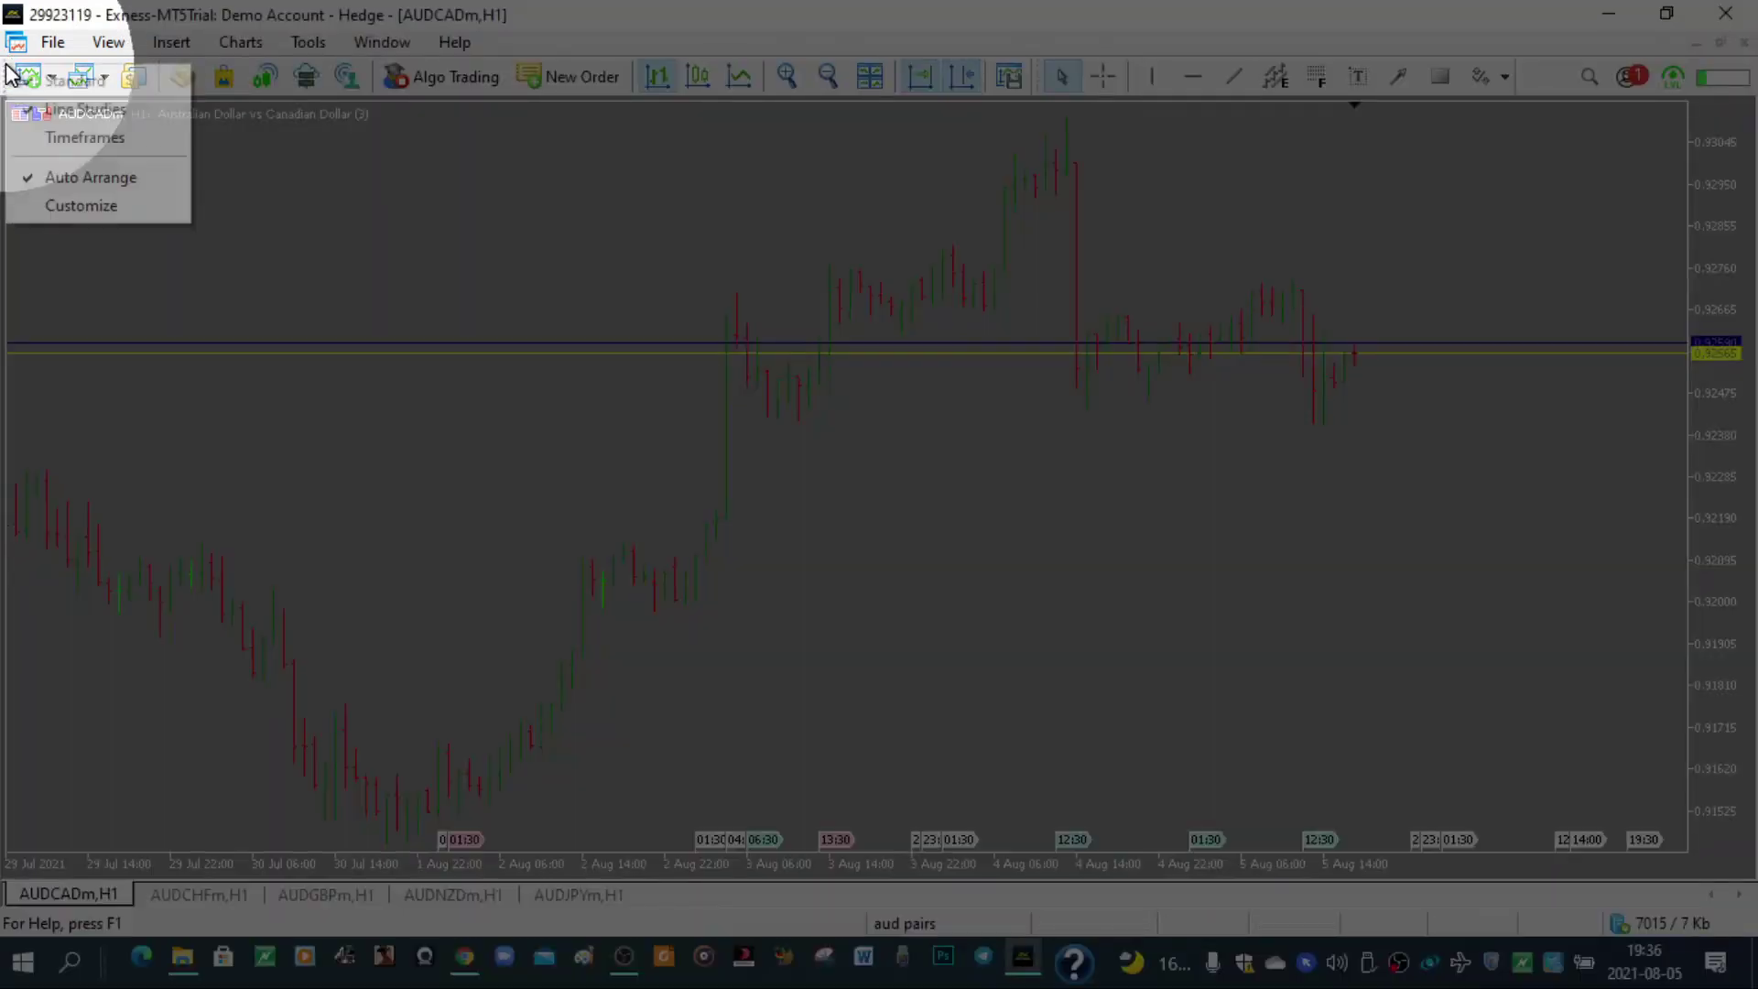
pyautogui.click(57, 209)
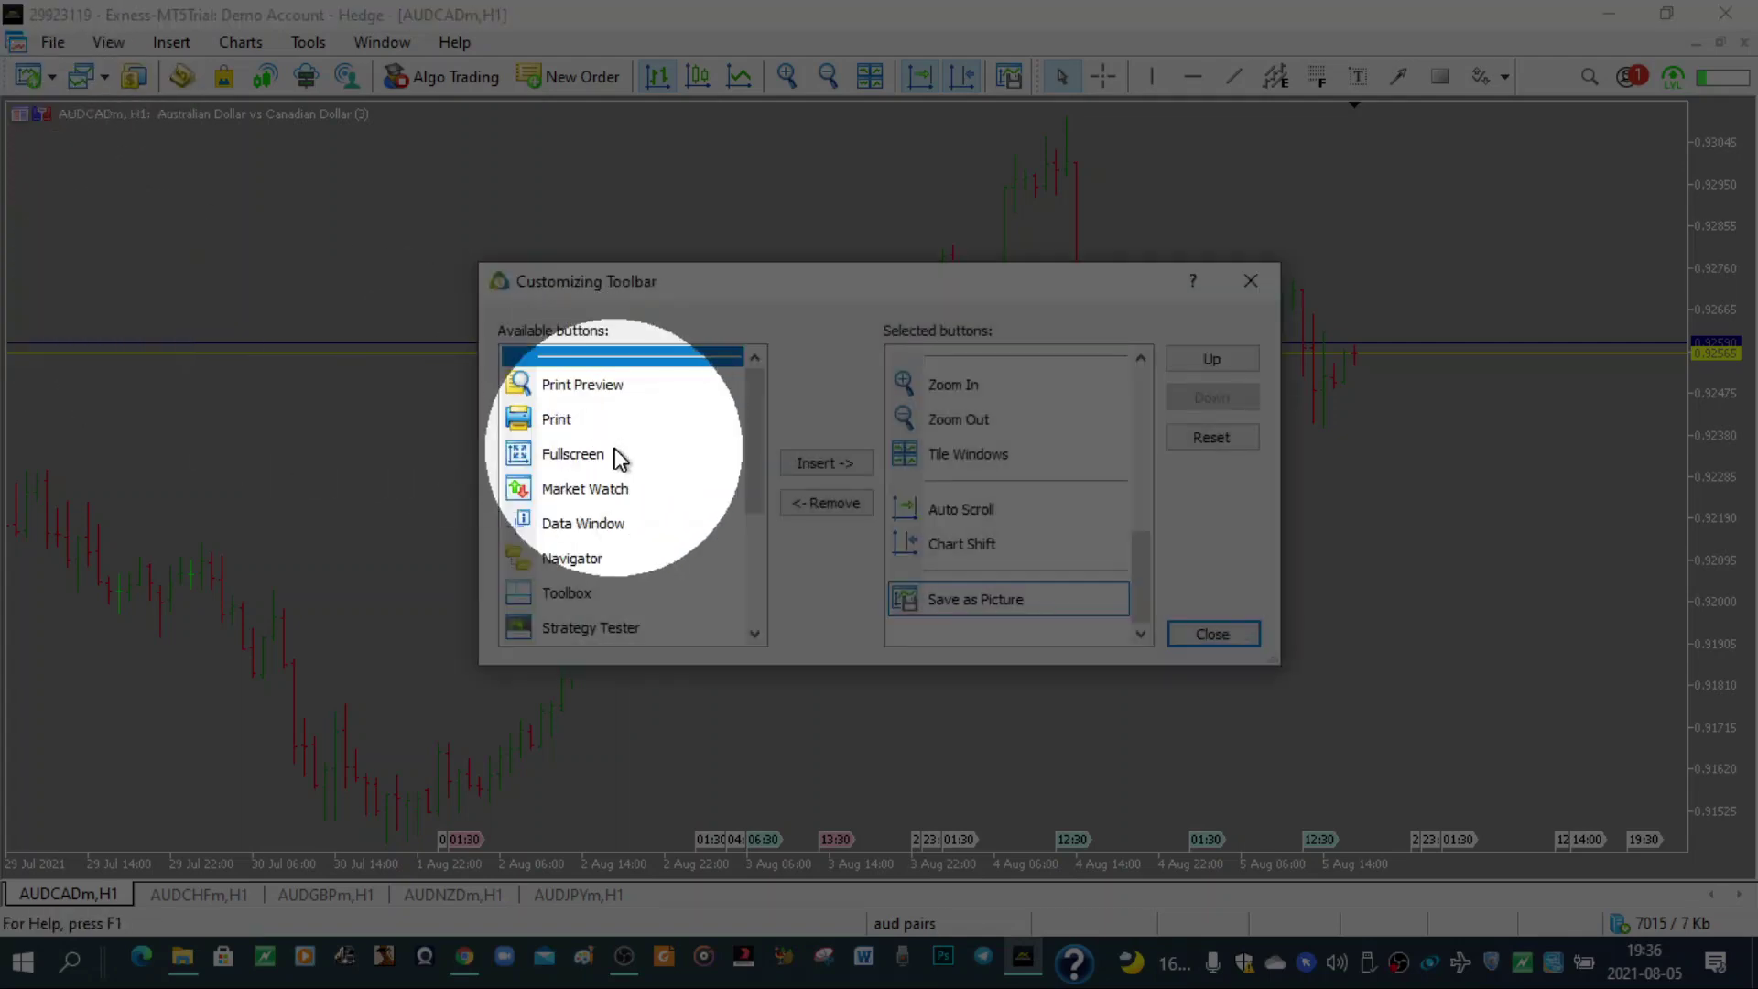
pyautogui.click(621, 455)
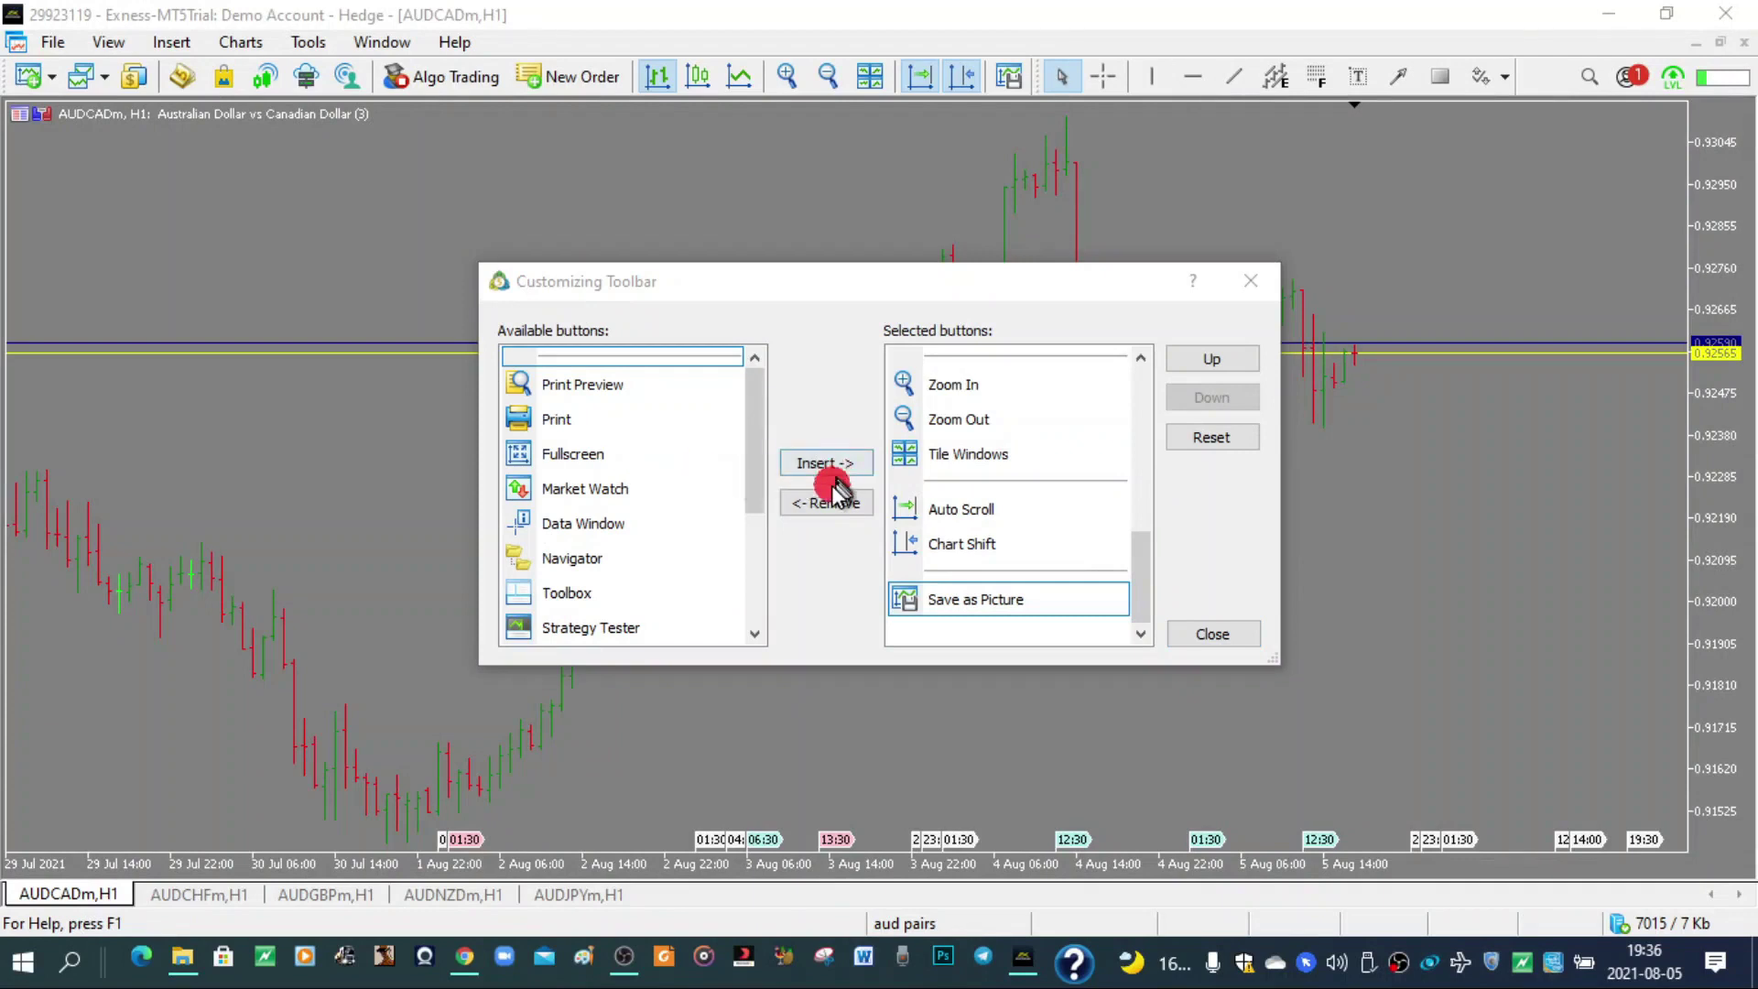
pyautogui.moveTo(580, 552); pyautogui.dragTo(828, 641)
pyautogui.moveTo(684, 531)
pyautogui.mouseDown()
pyautogui.moveTo(745, 409)
pyautogui.moveTo(628, 491)
pyautogui.moveTo(861, 454)
pyautogui.moveTo(818, 463)
pyautogui.moveTo(742, 408)
pyautogui.moveTo(532, 548)
pyautogui.moveTo(1158, 540)
pyautogui.moveTo(1142, 550)
pyautogui.moveTo(1142, 499)
pyautogui.moveTo(944, 362)
pyautogui.moveTo(978, 322)
pyautogui.mouseUp()
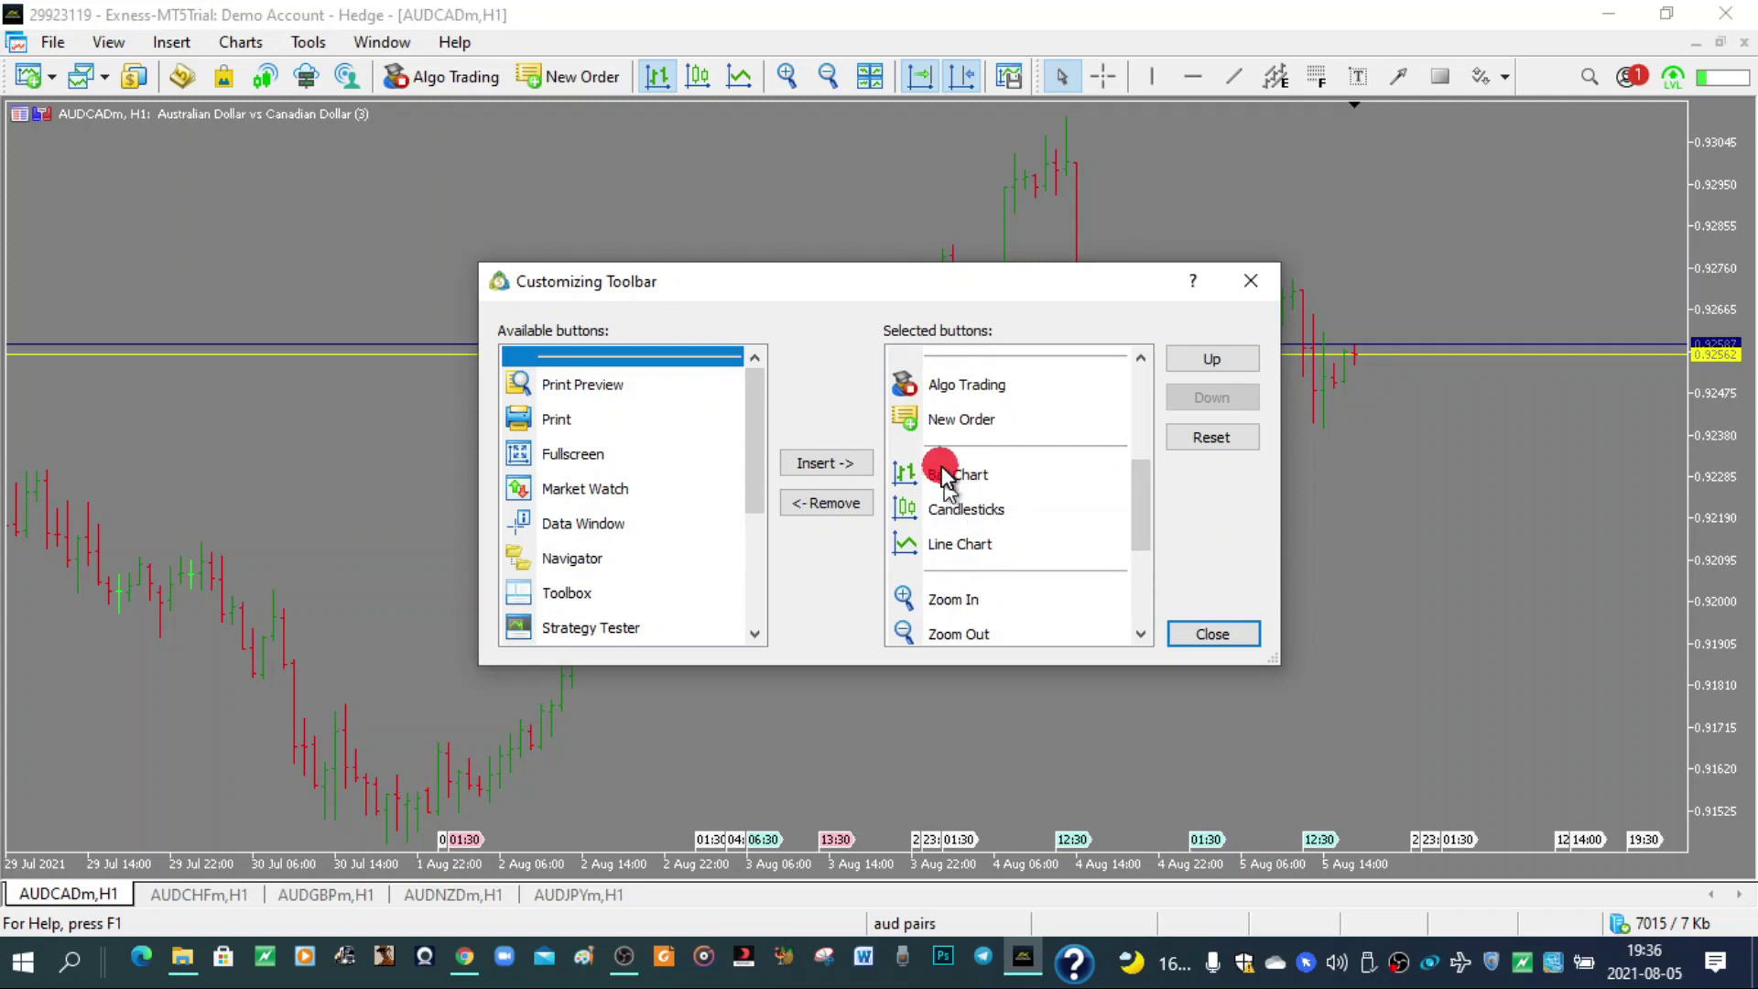
pyautogui.click(946, 477)
pyautogui.click(839, 503)
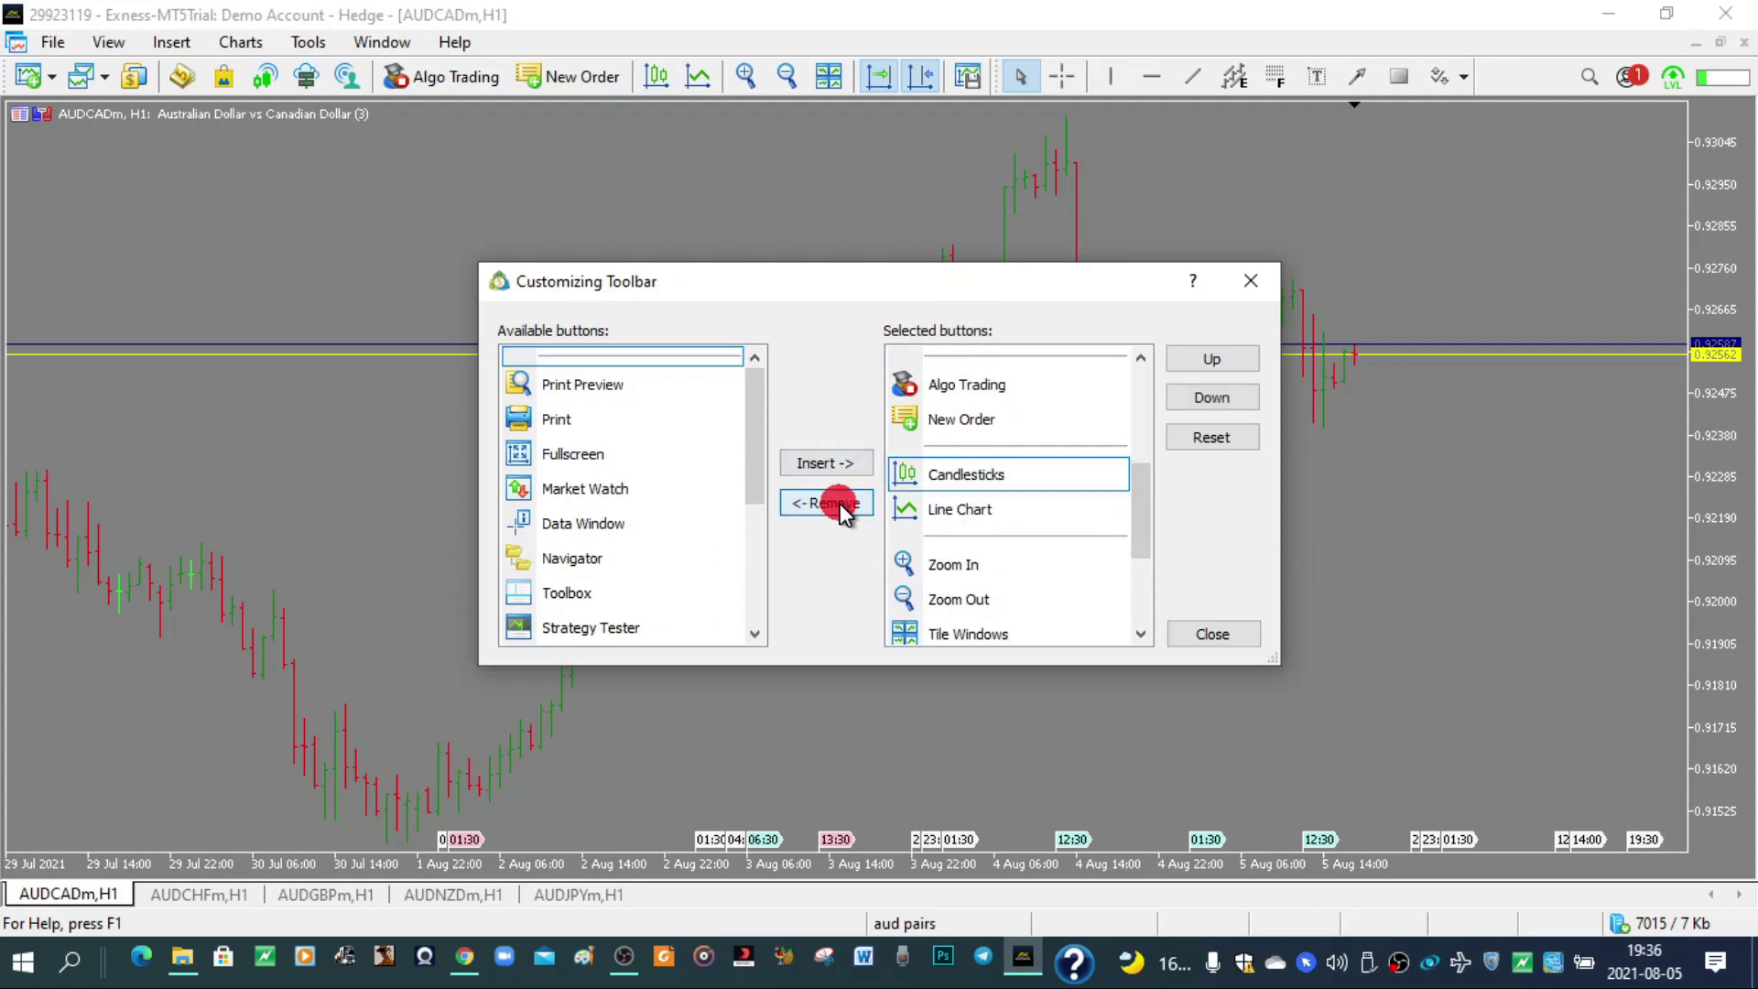
pyautogui.click(616, 84)
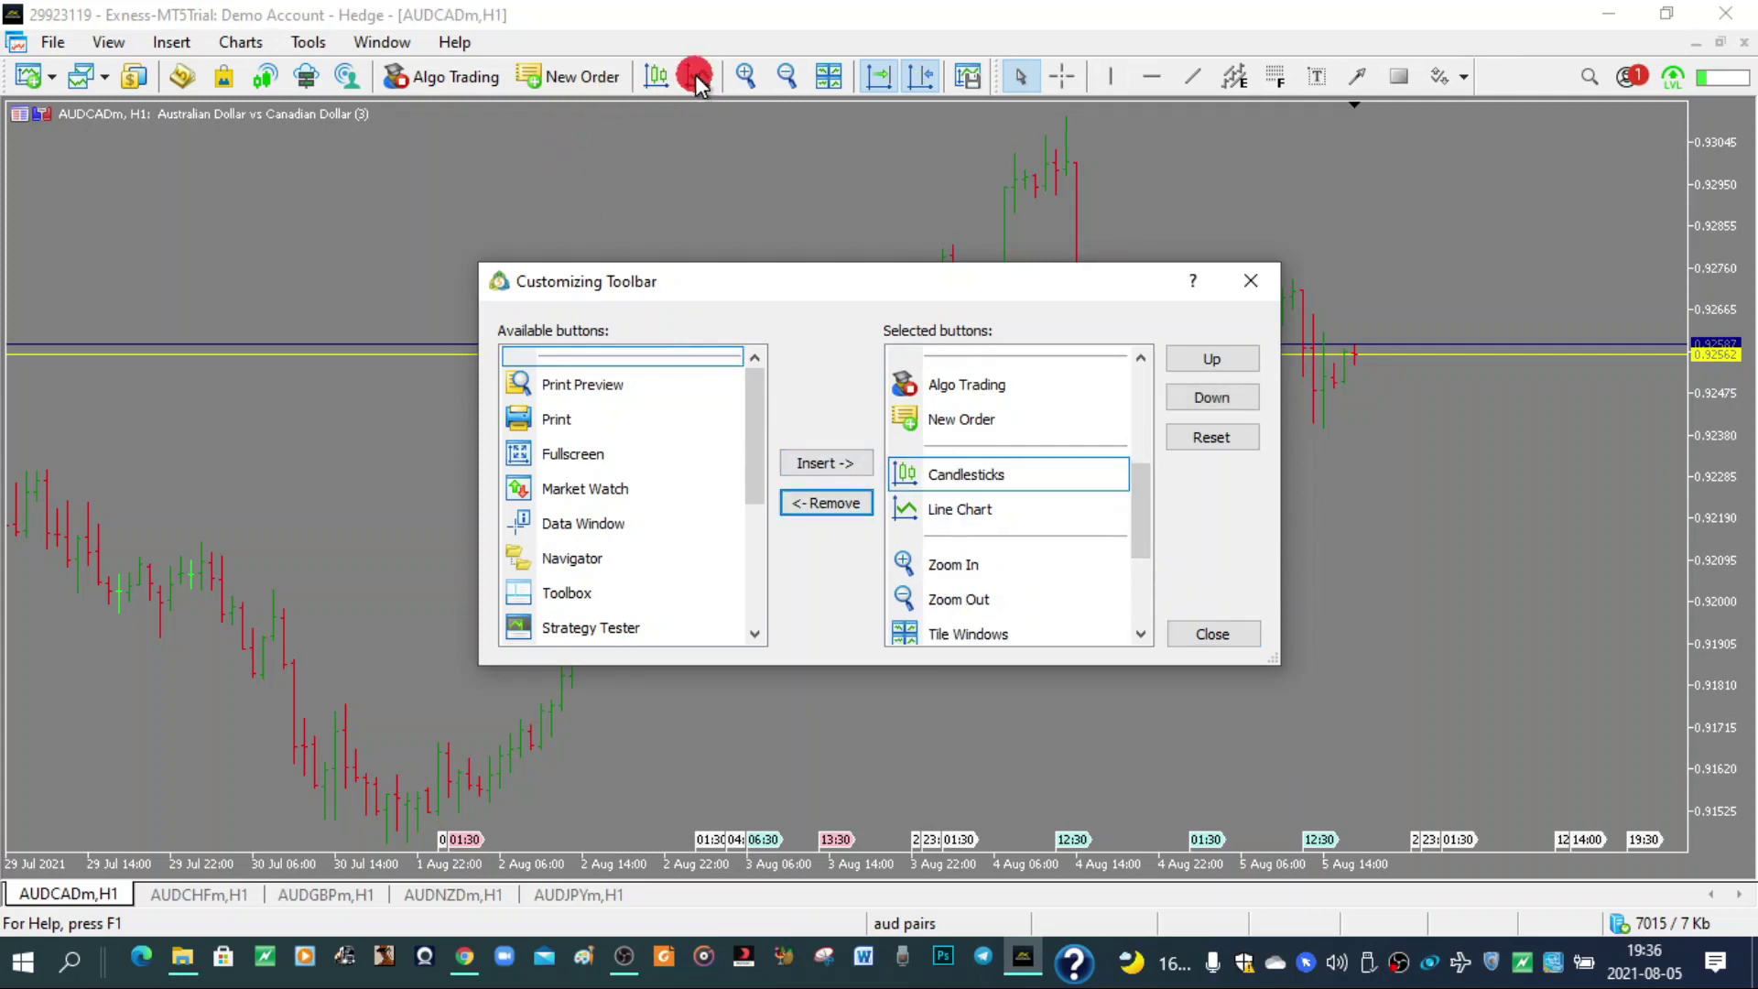
pyautogui.click(928, 506)
pyautogui.click(829, 505)
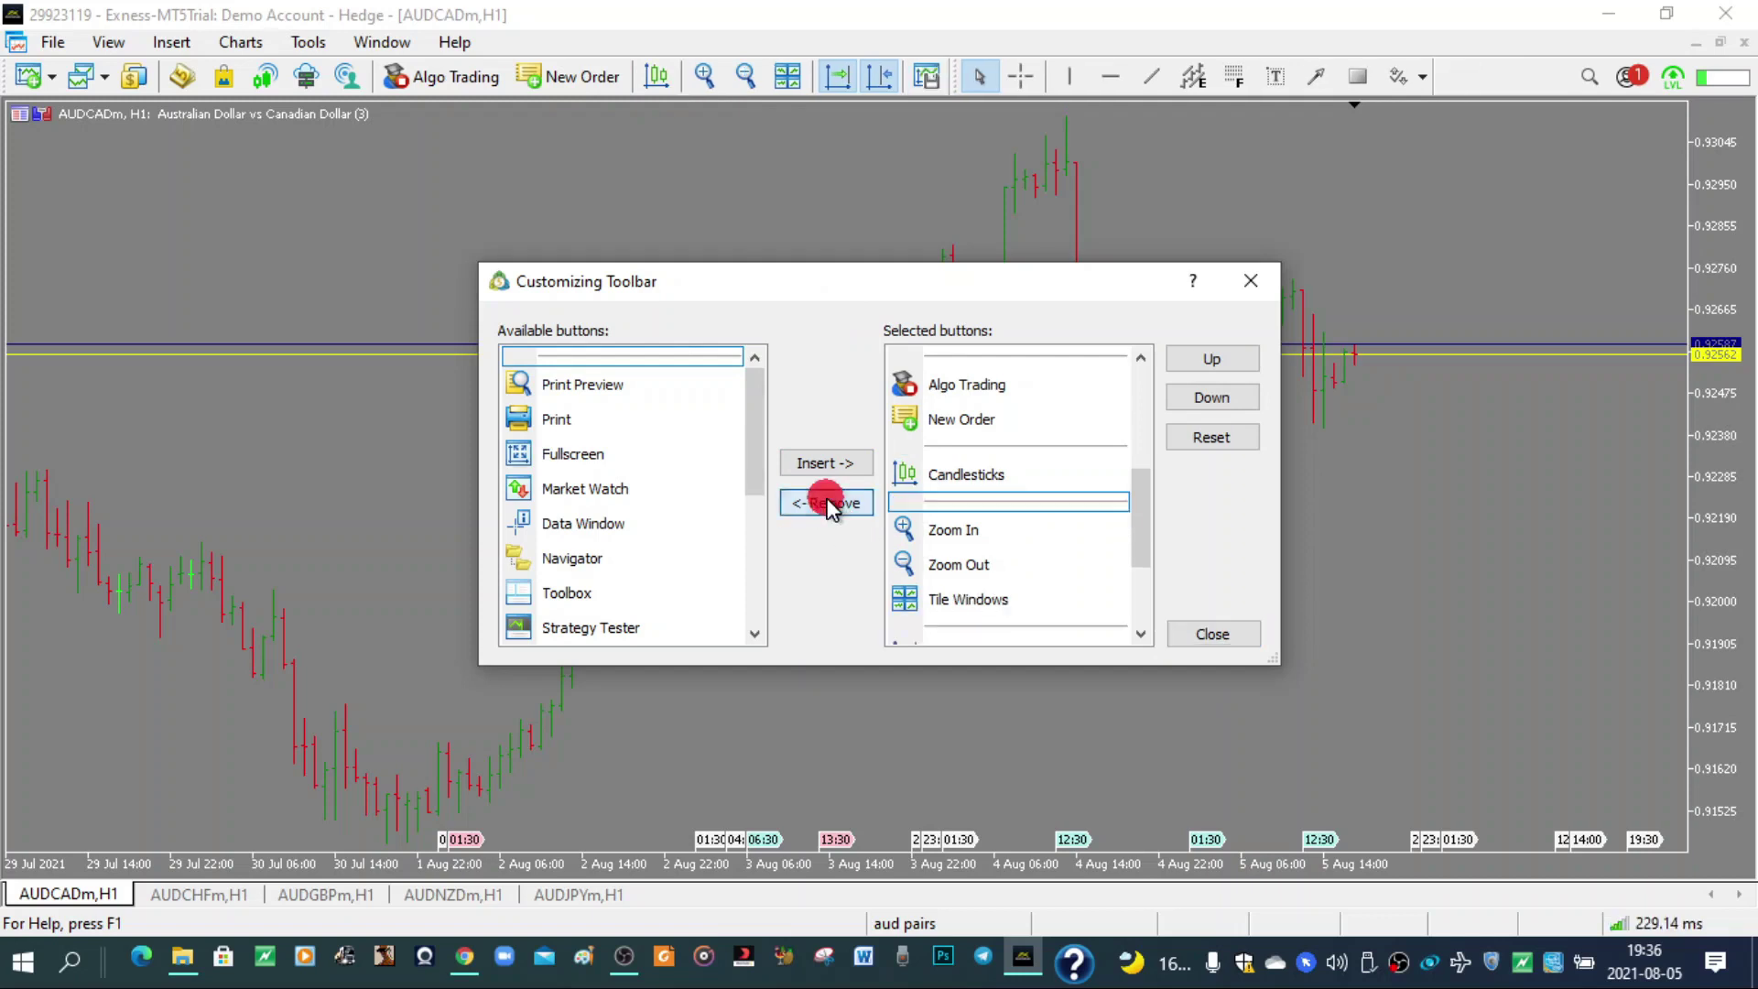
pyautogui.click(678, 109)
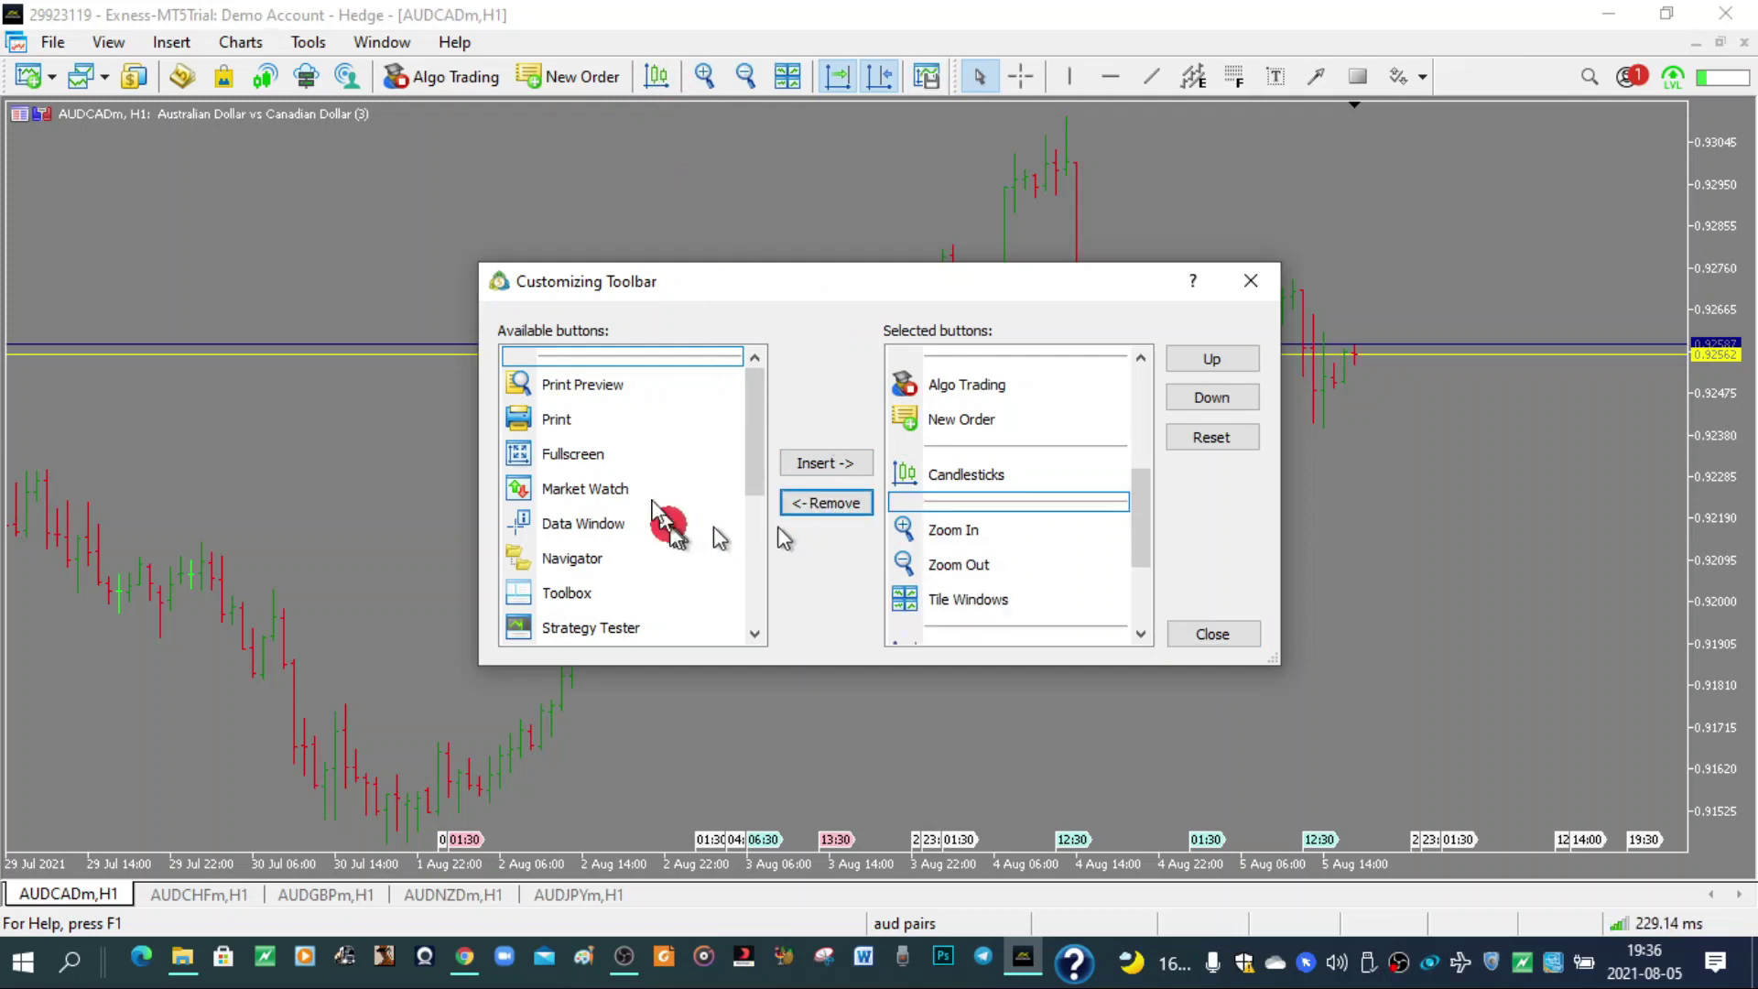
# Step: Restore the Bar Chart and Line Chart buttons after Candlesticks, with Line Chart first, and close the toolbar customization
pyautogui.moveTo(757, 390); pyautogui.dragTo(677, 541)
pyautogui.click(574, 468)
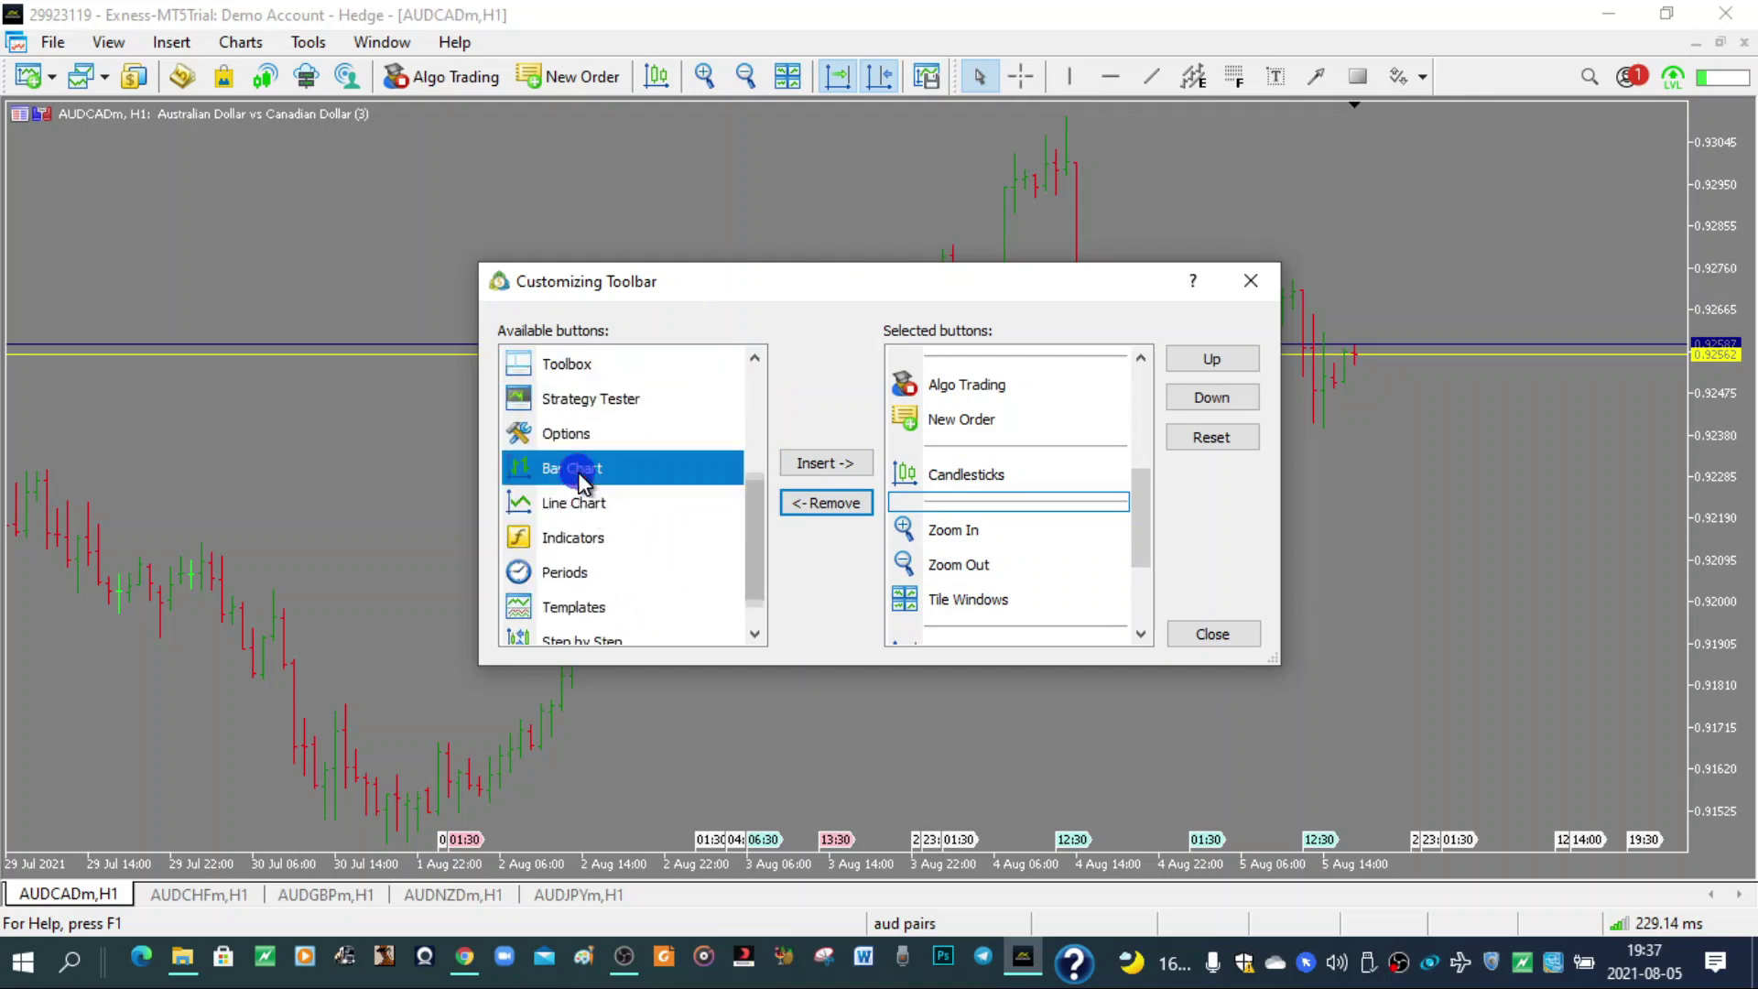
pyautogui.click(826, 462)
pyautogui.click(556, 470)
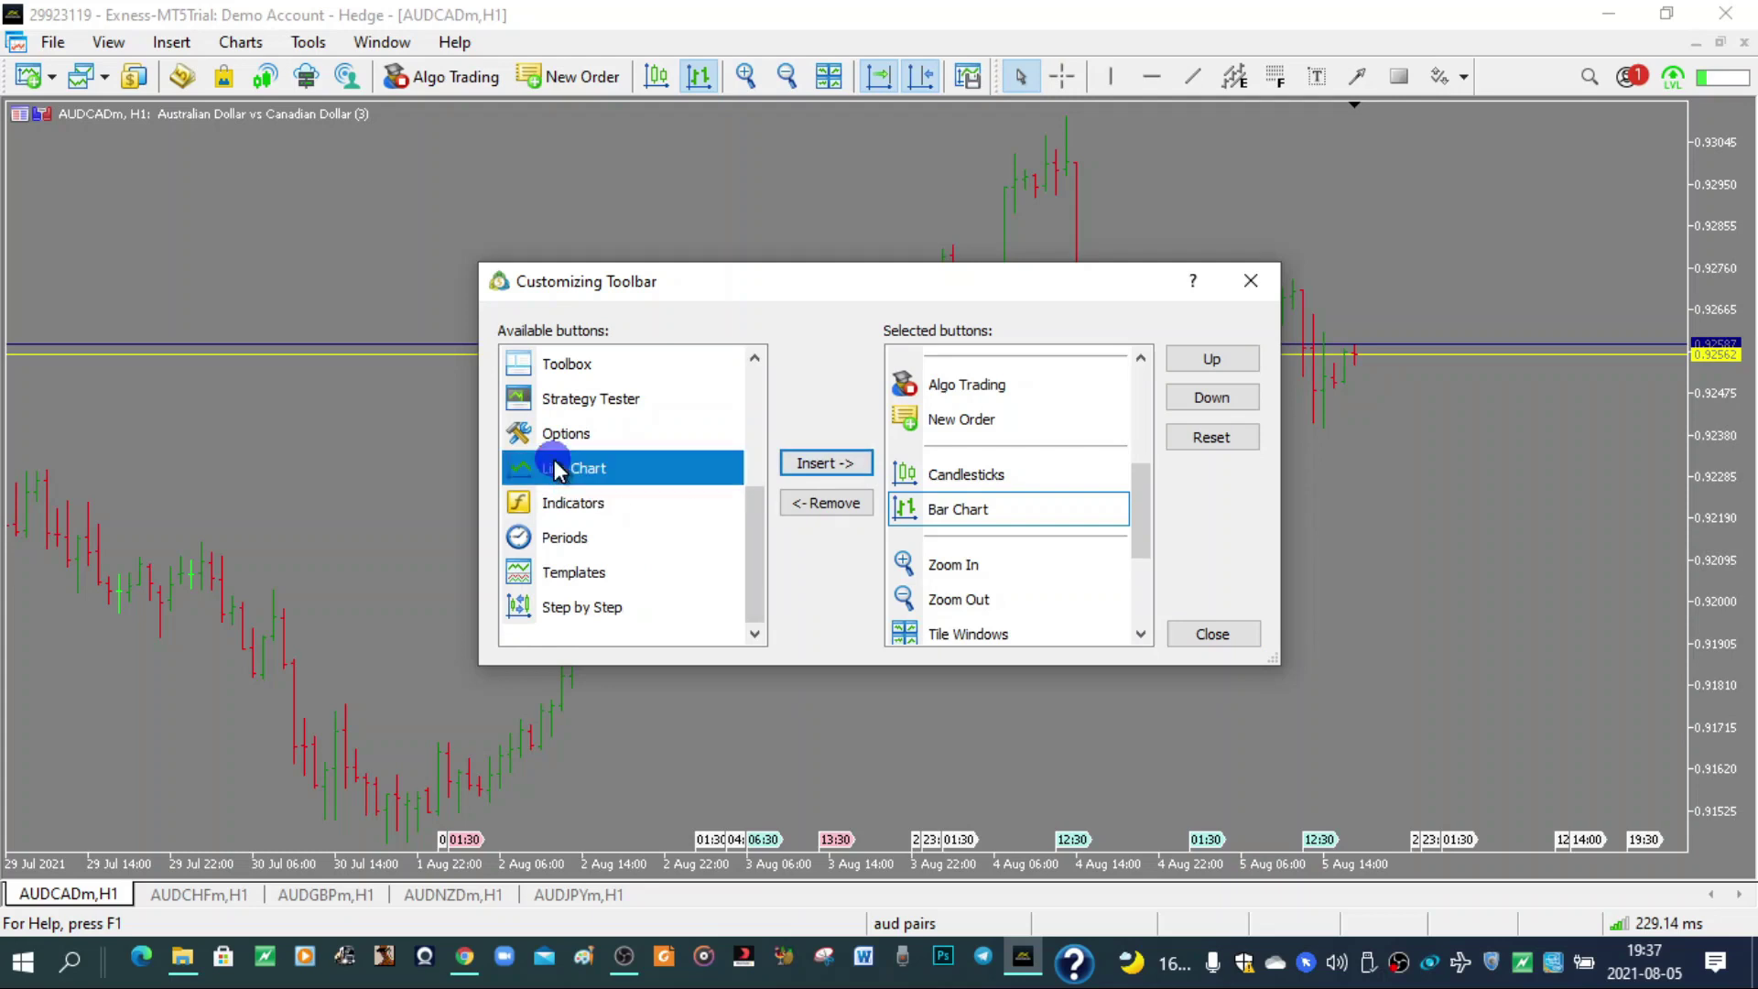
pyautogui.click(831, 463)
pyautogui.moveTo(458, 87); pyautogui.dragTo(953, 45)
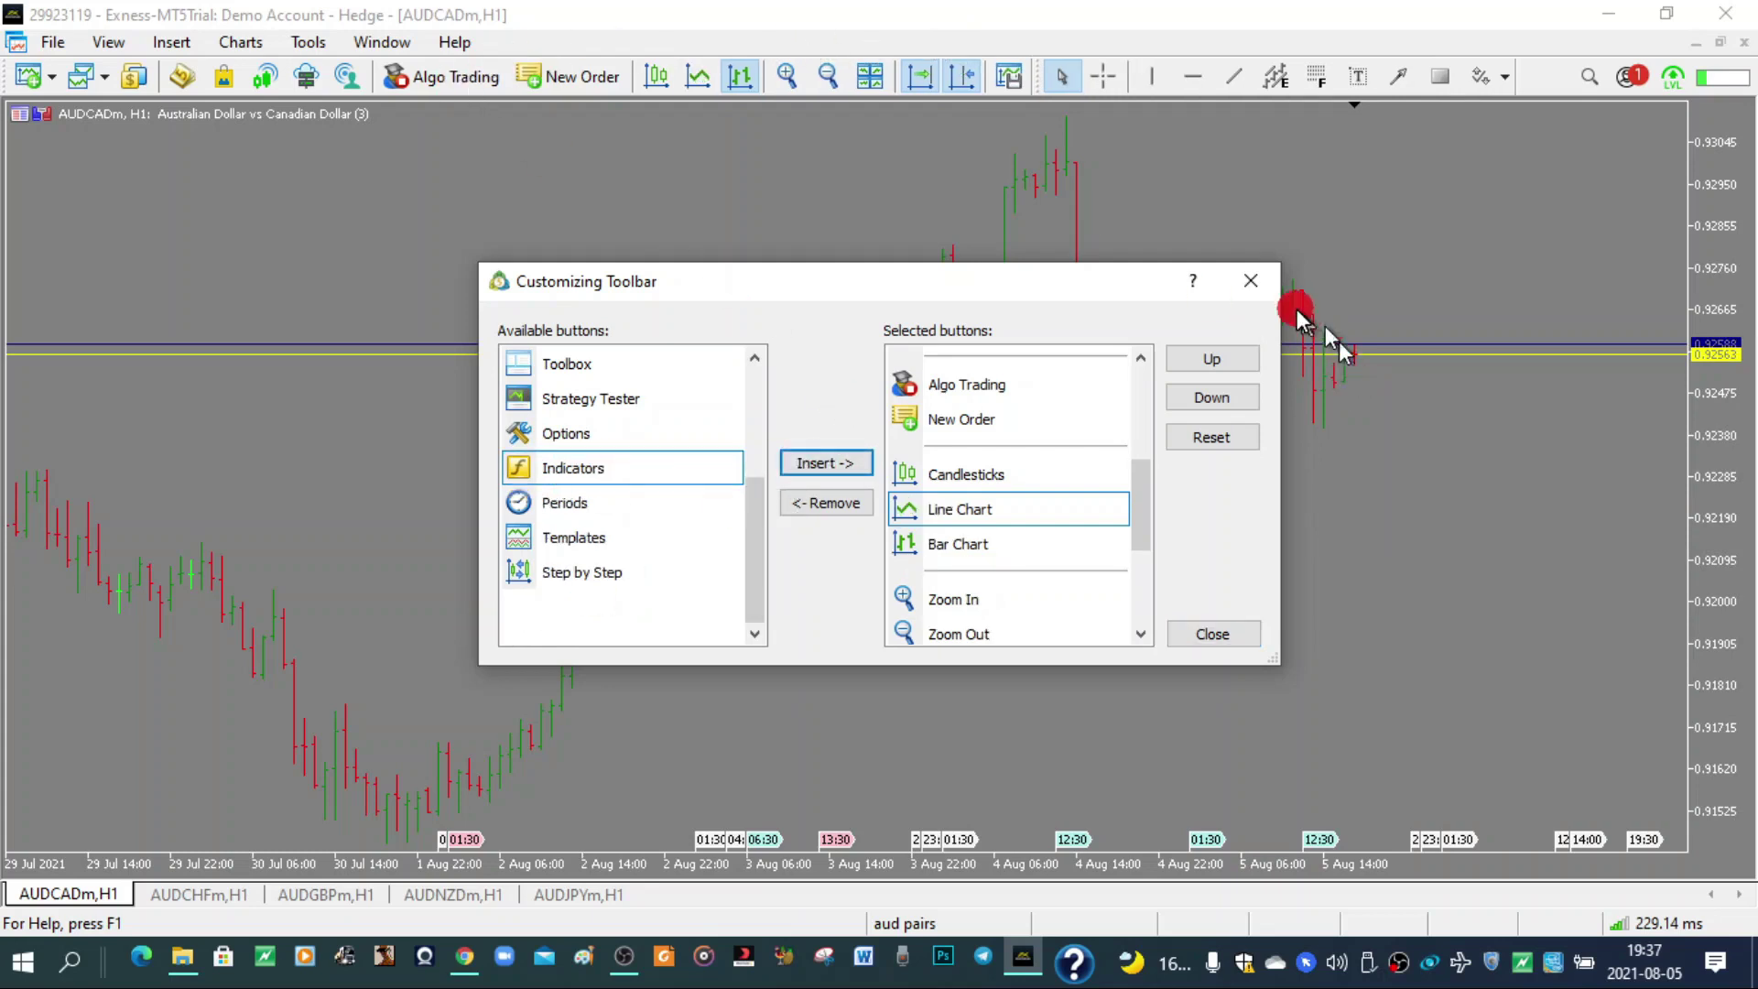
pyautogui.click(1262, 293)
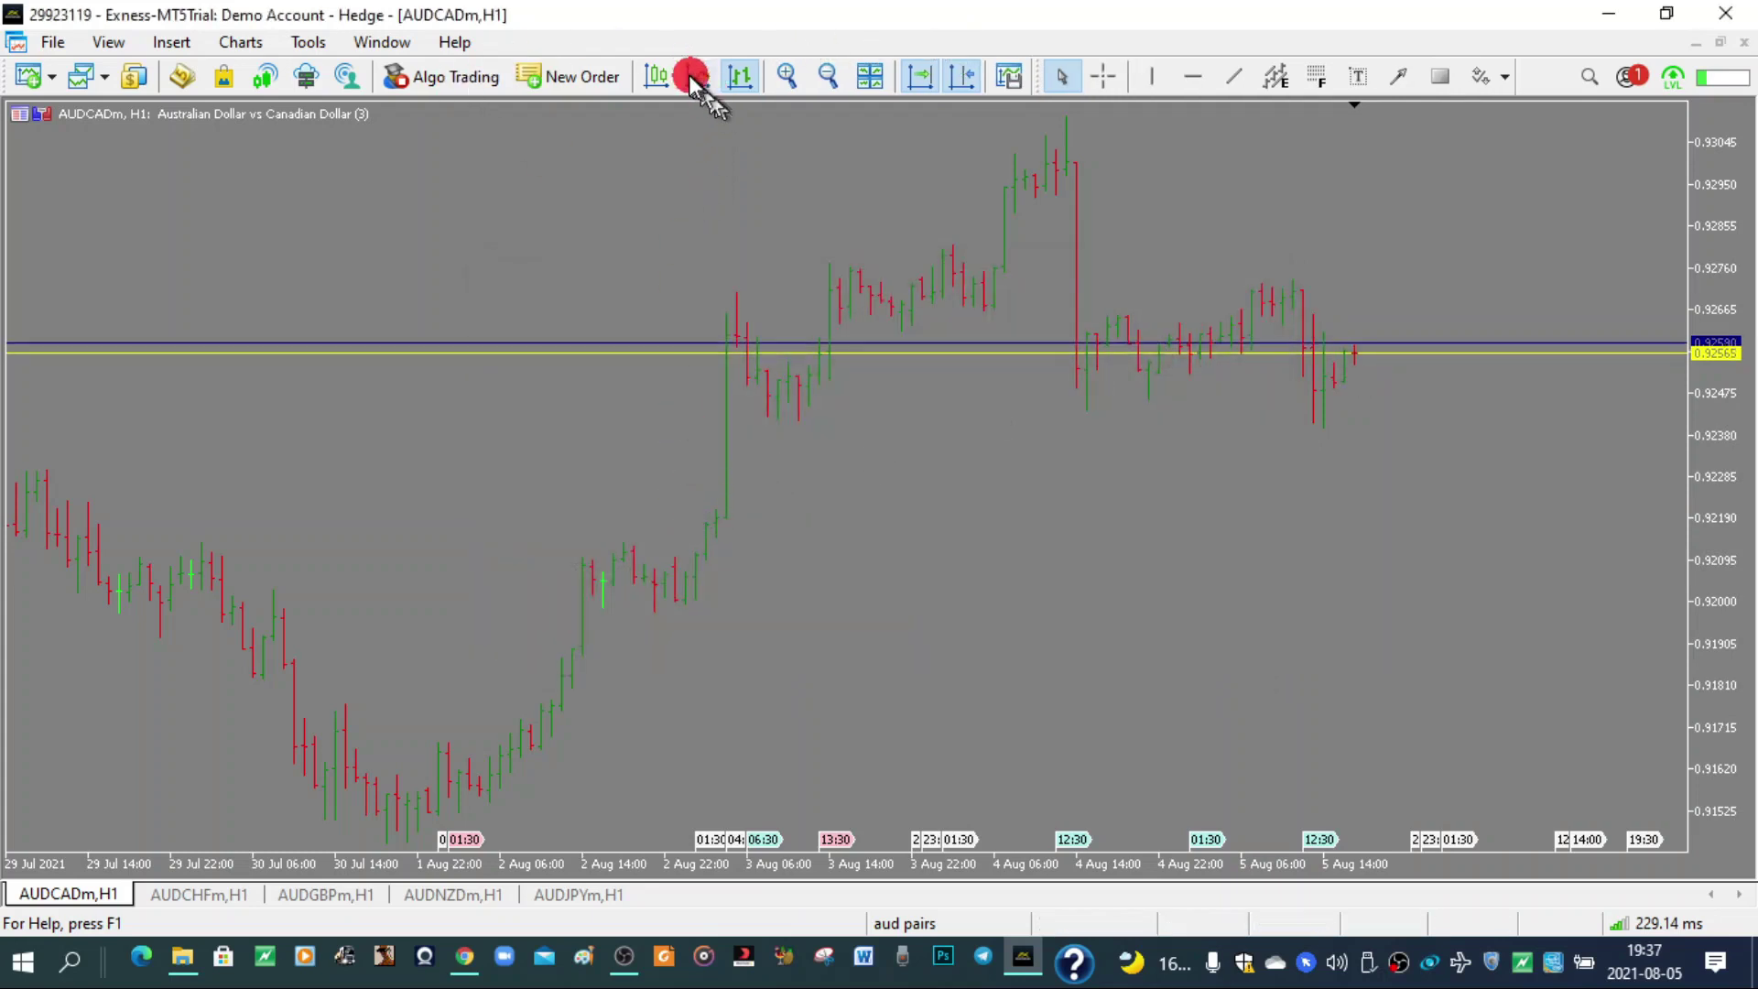
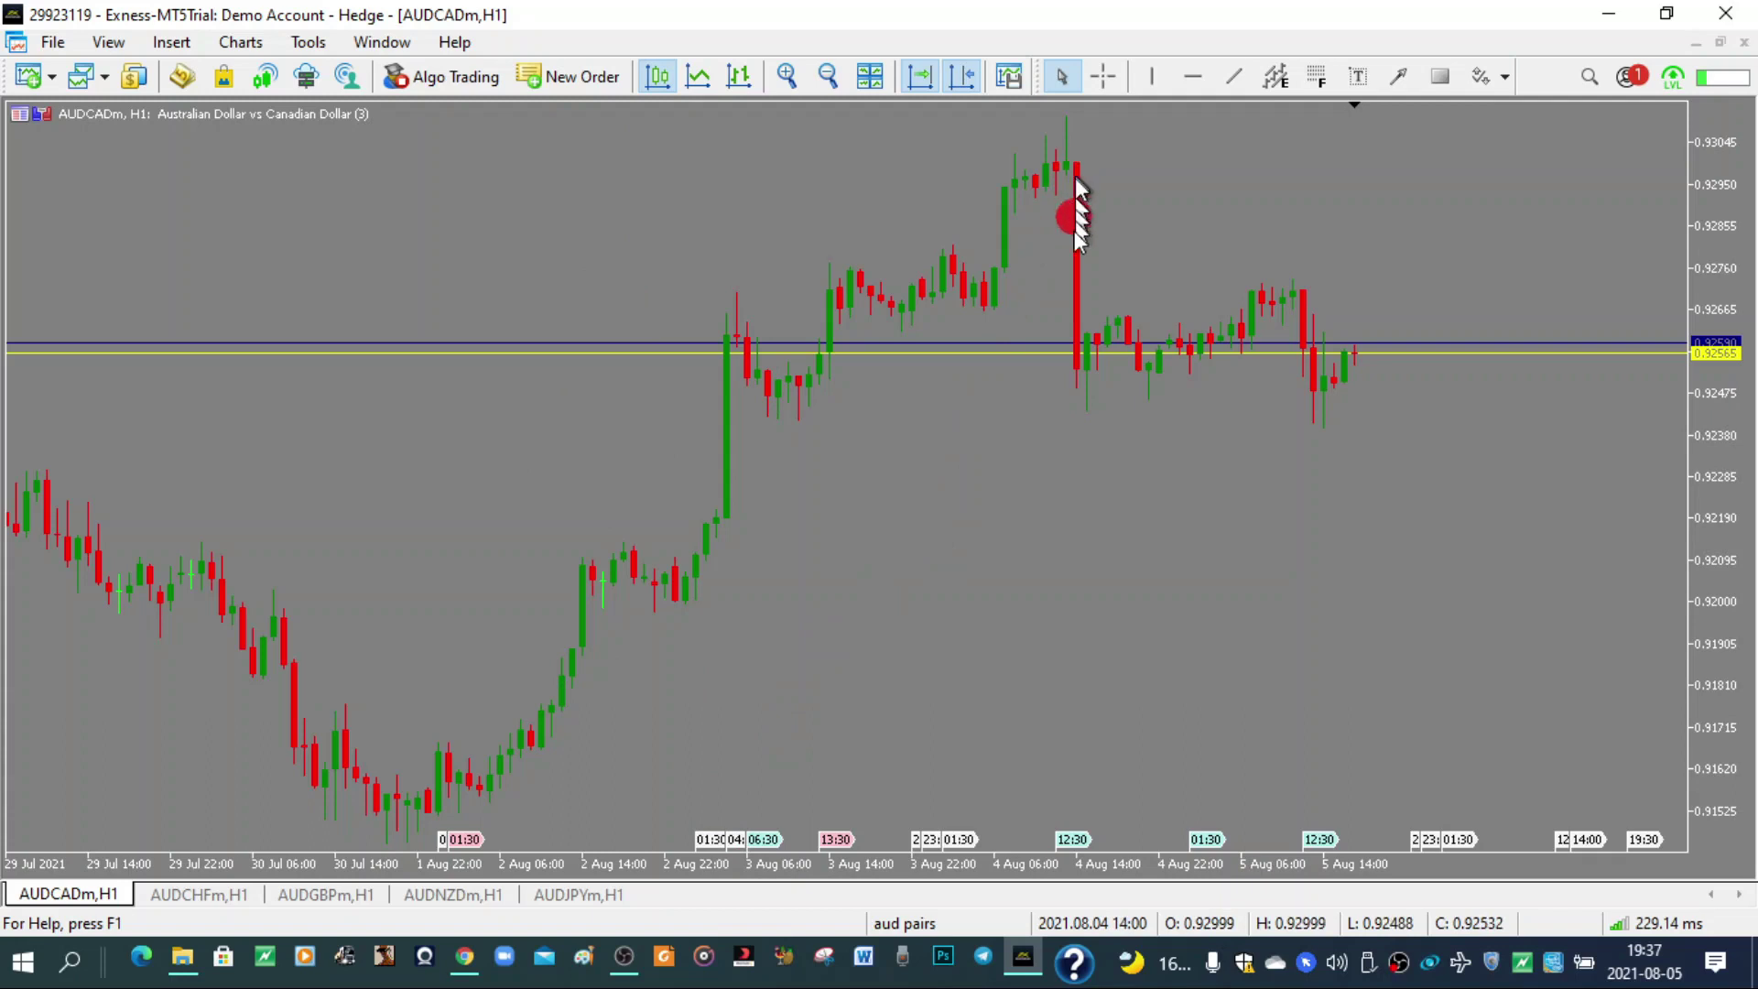
# Step: Change the AUDCAD chart's timeframe to 15 minutes
pyautogui.moveTo(1073, 207)
pyautogui.mouseDown()
pyautogui.moveTo(1065, 323)
pyautogui.moveTo(1052, 165)
pyautogui.moveTo(1091, 314)
pyautogui.moveTo(439, 228)
pyautogui.moveTo(129, 110)
pyautogui.moveTo(150, 125)
pyautogui.moveTo(135, 133)
pyautogui.mouseUp()
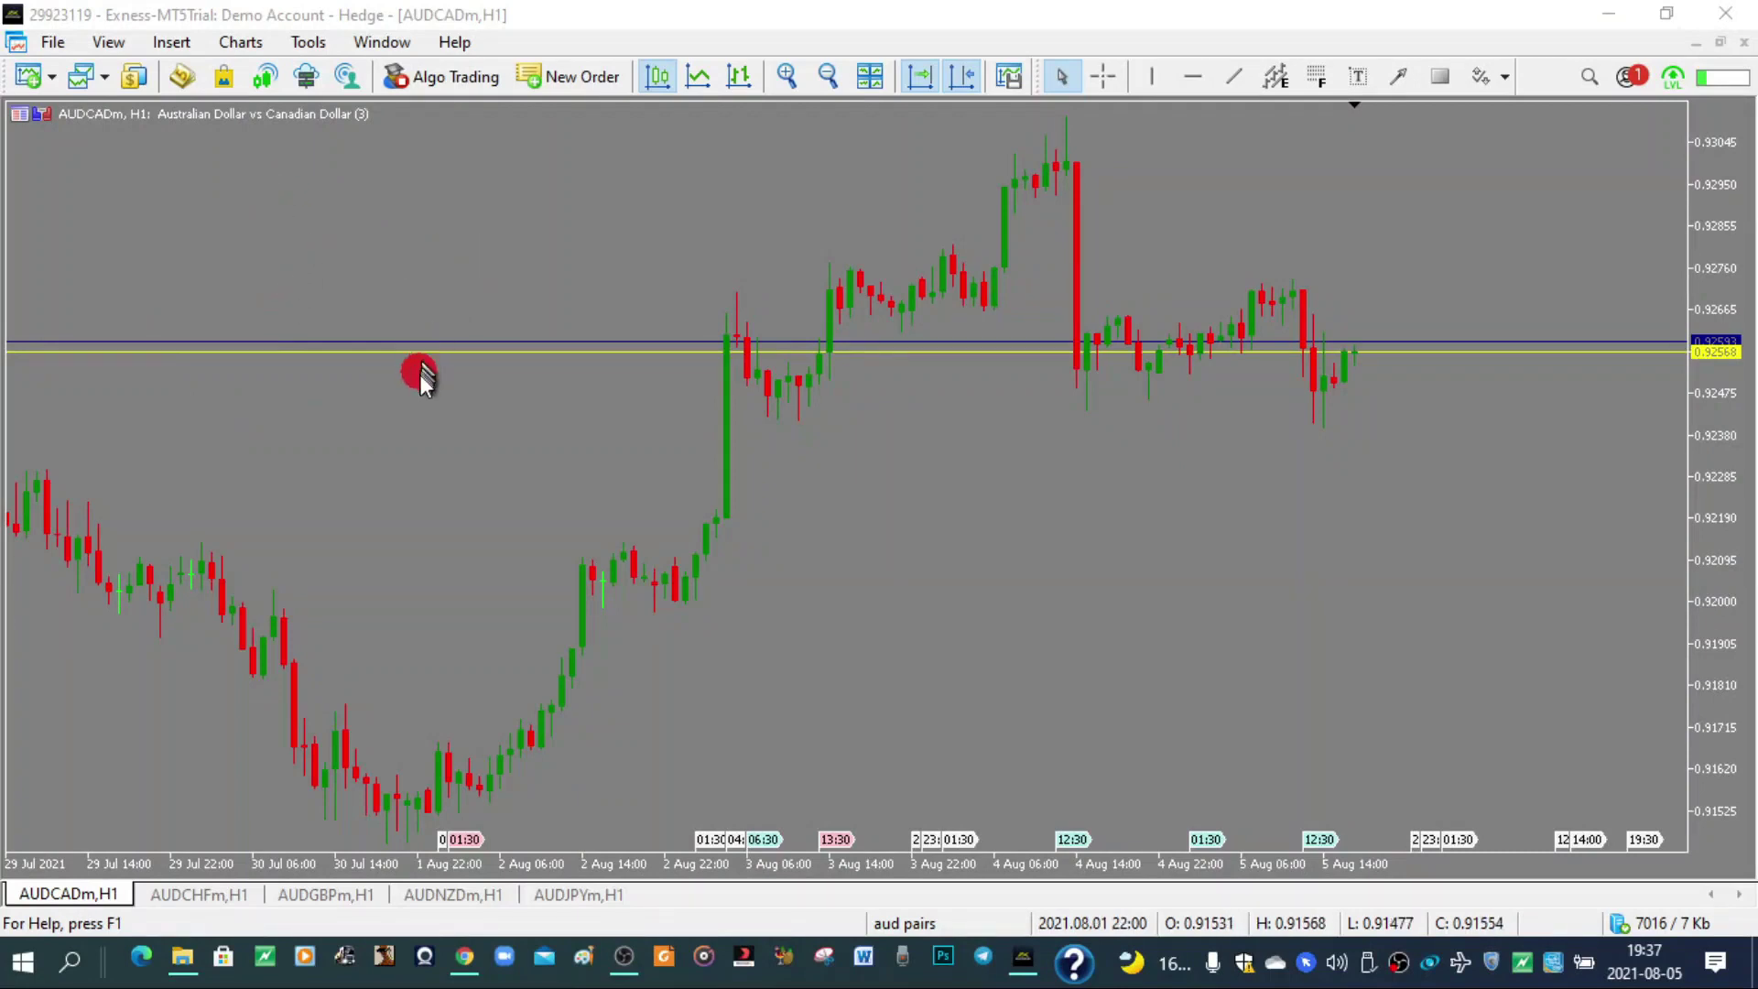
pyautogui.rightClick(329, 183)
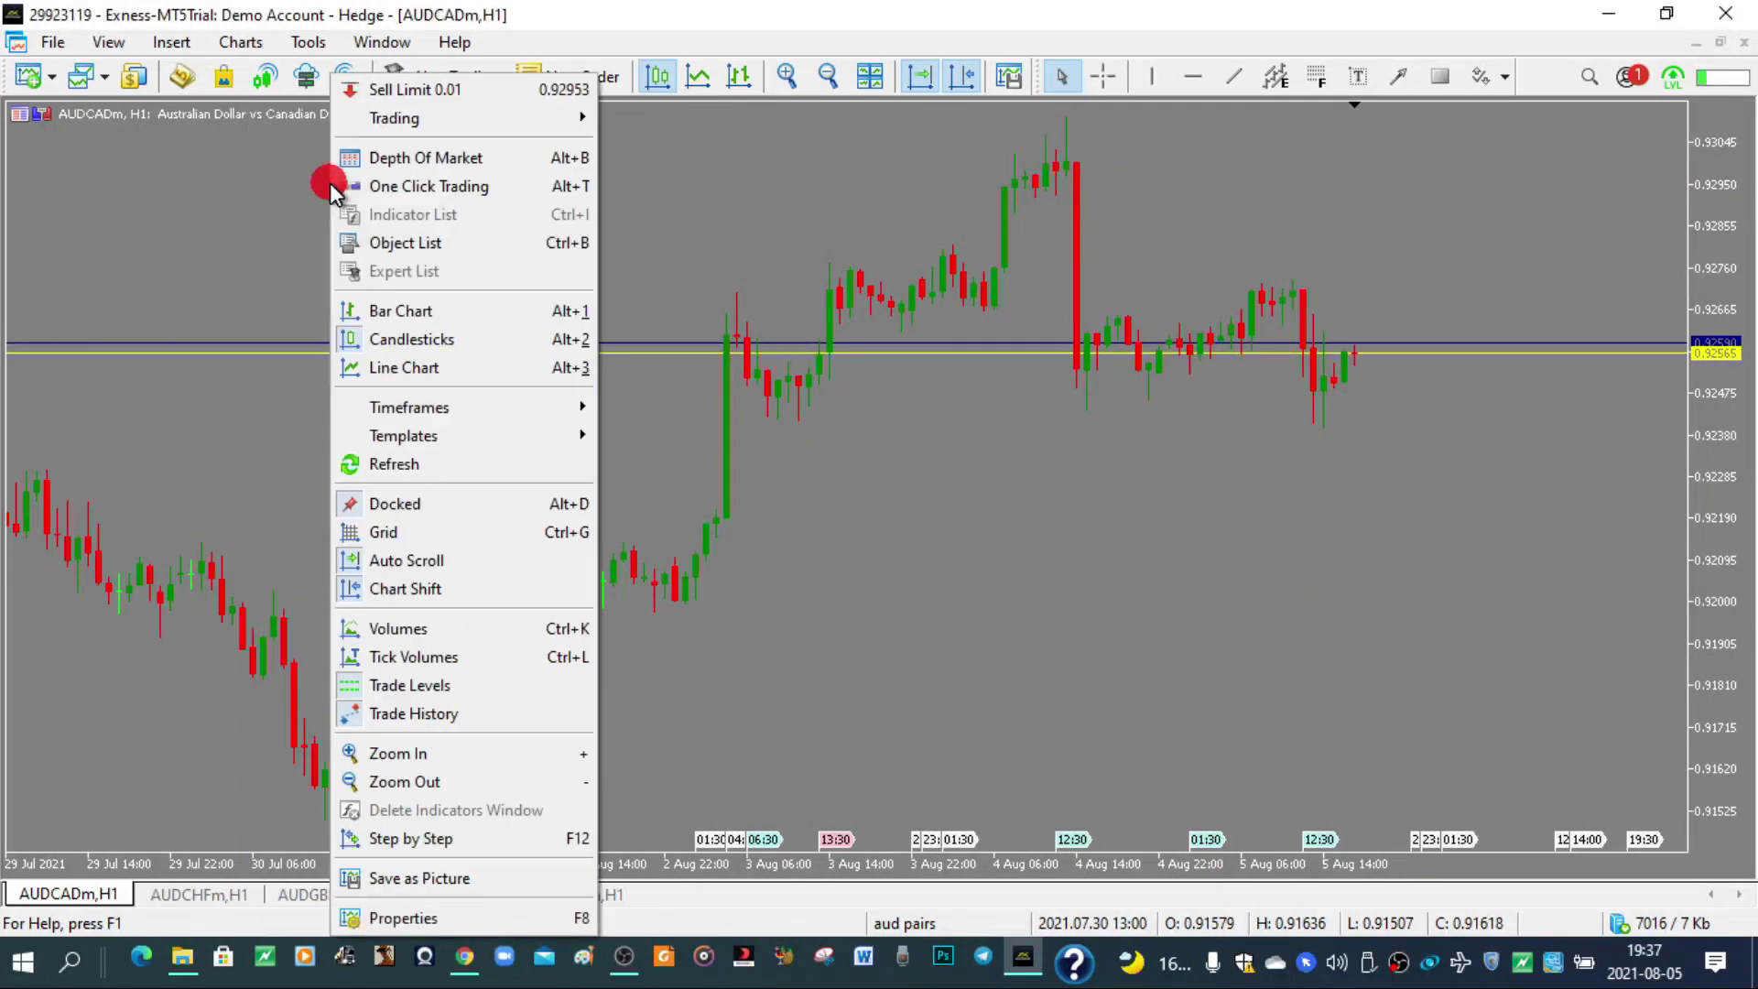
pyautogui.moveTo(467, 421)
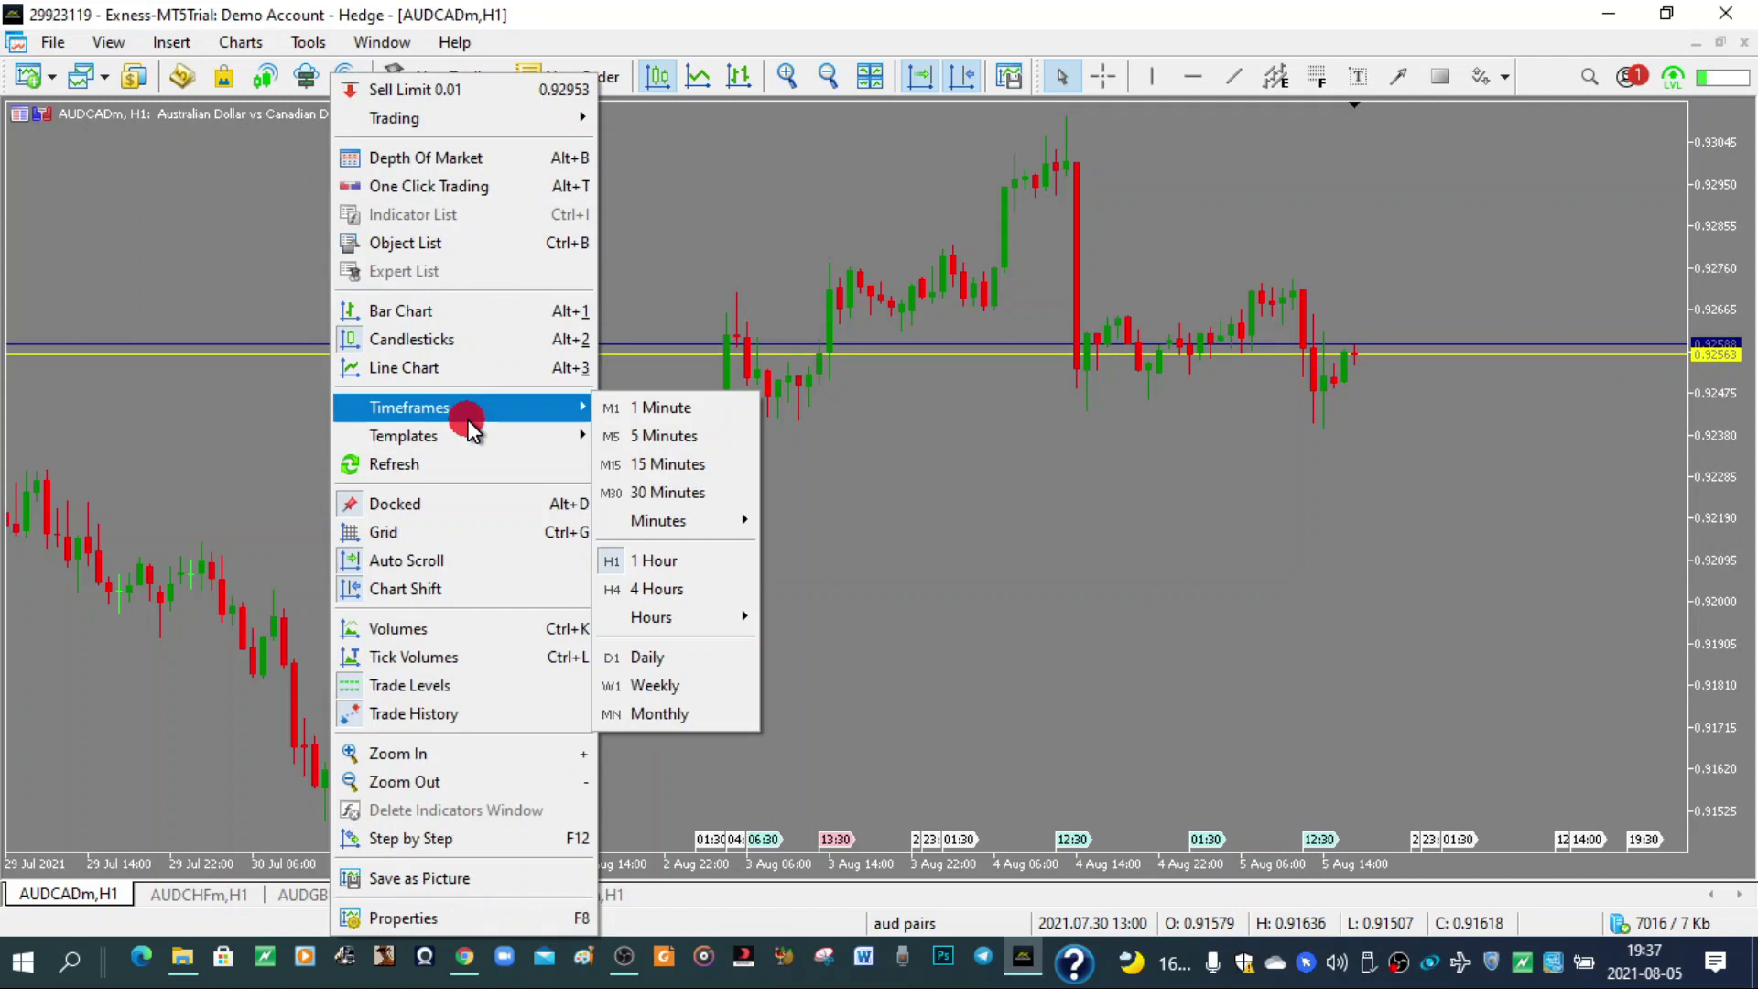
pyautogui.click(697, 469)
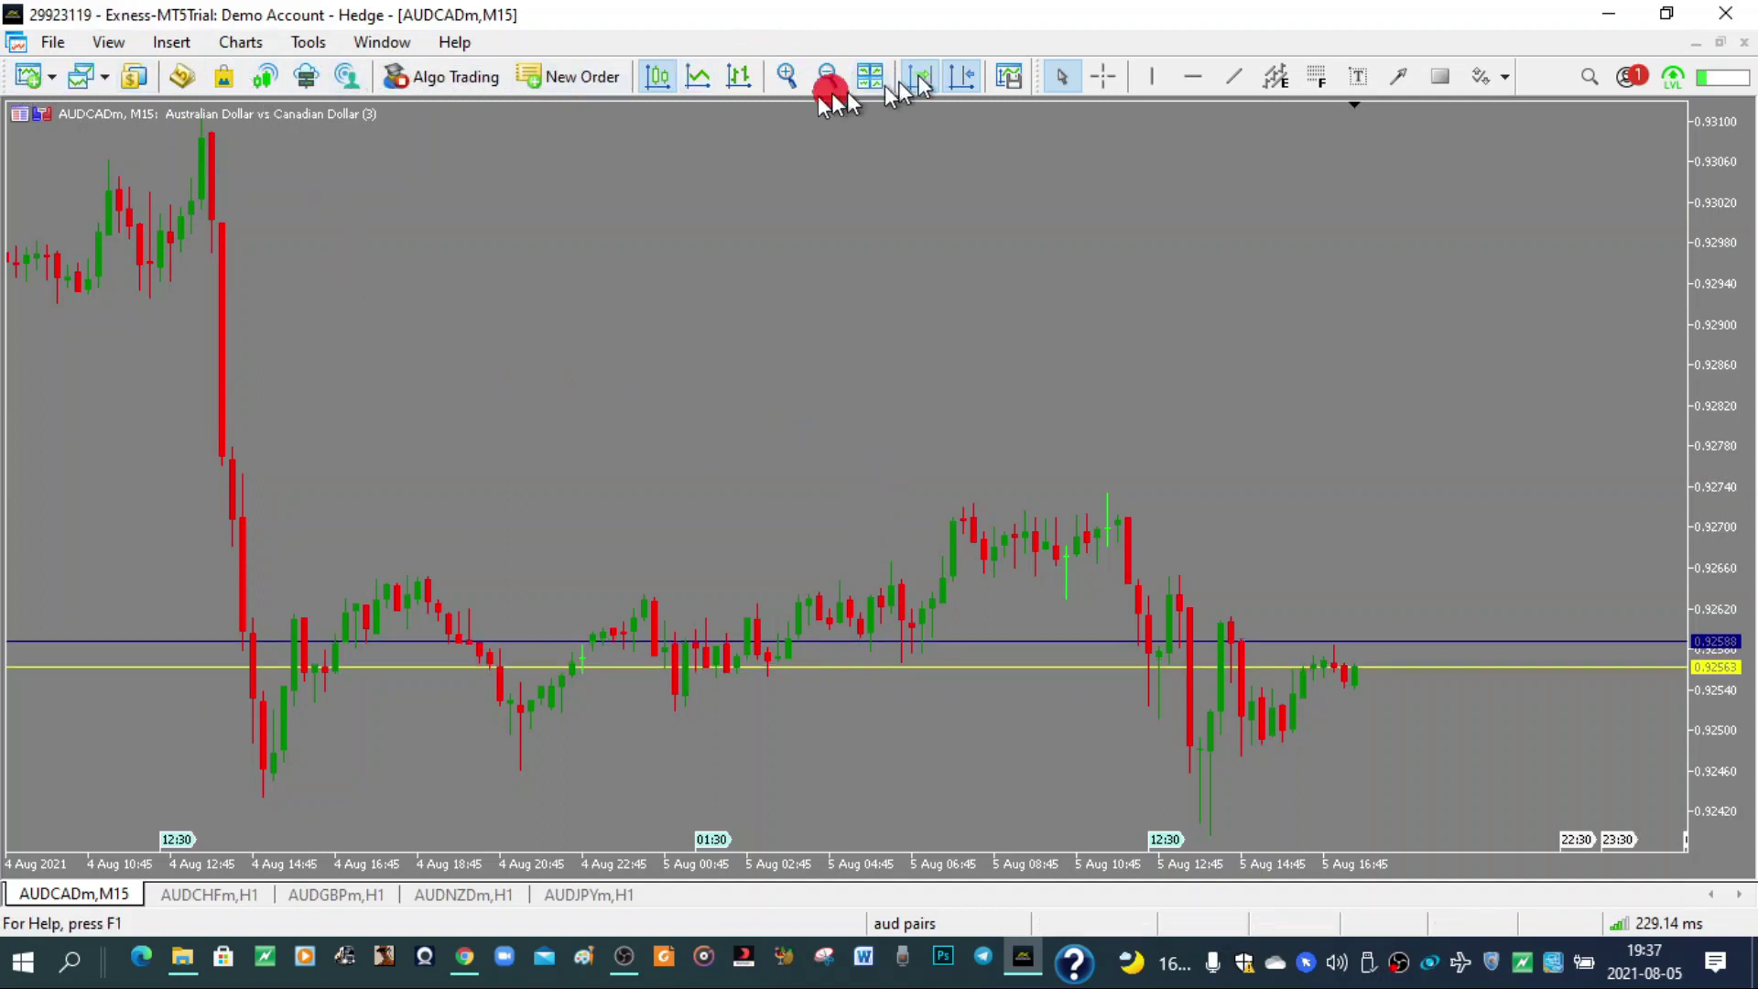
# Step: Show the Timeframes toolbar and open its button customization
pyautogui.rightClick(7, 78)
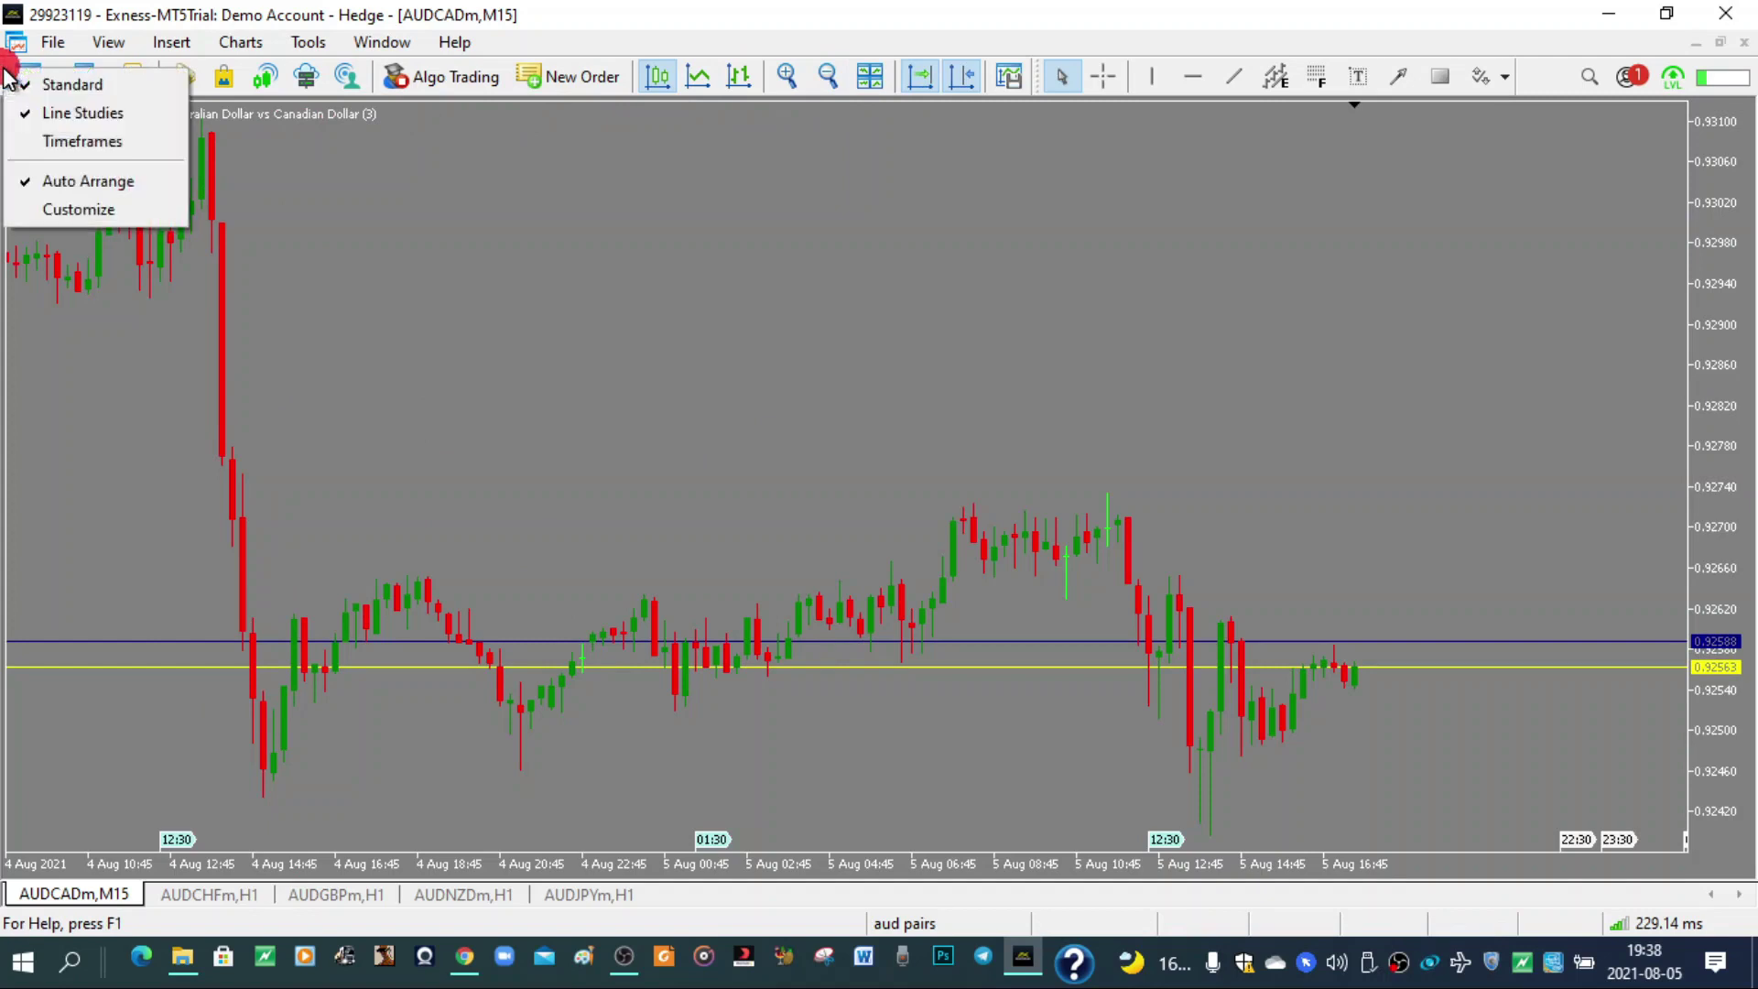
pyautogui.click(60, 142)
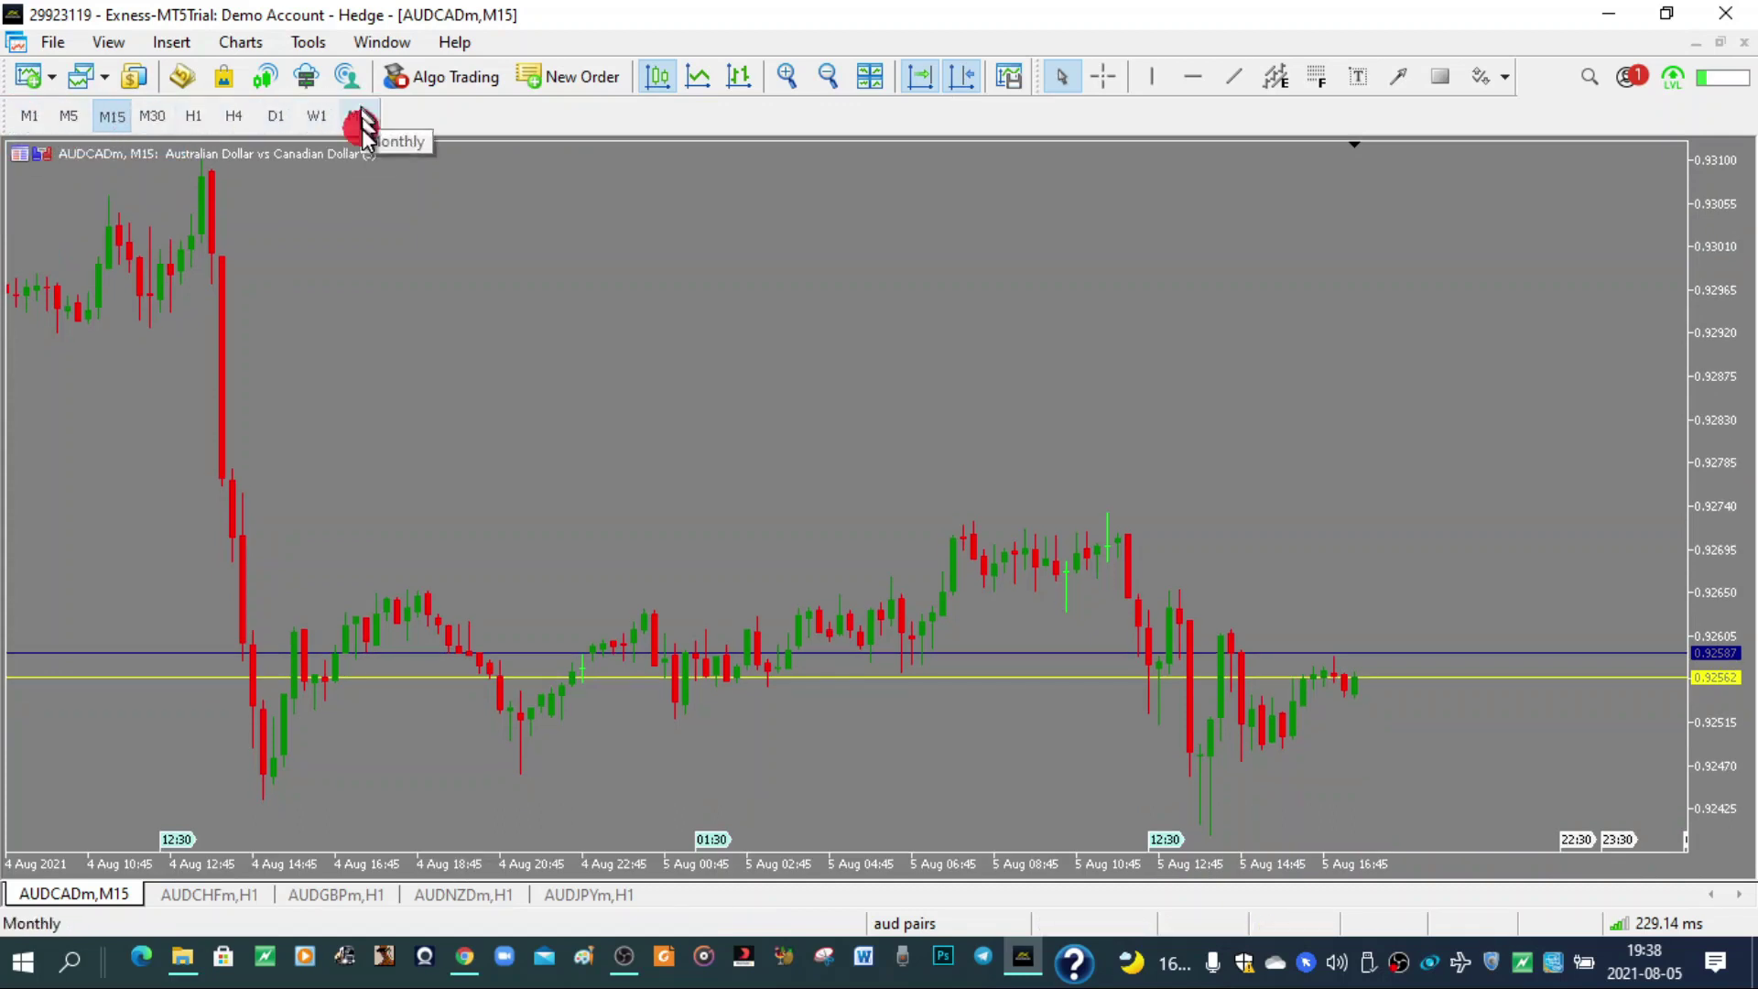
pyautogui.click(20, 121)
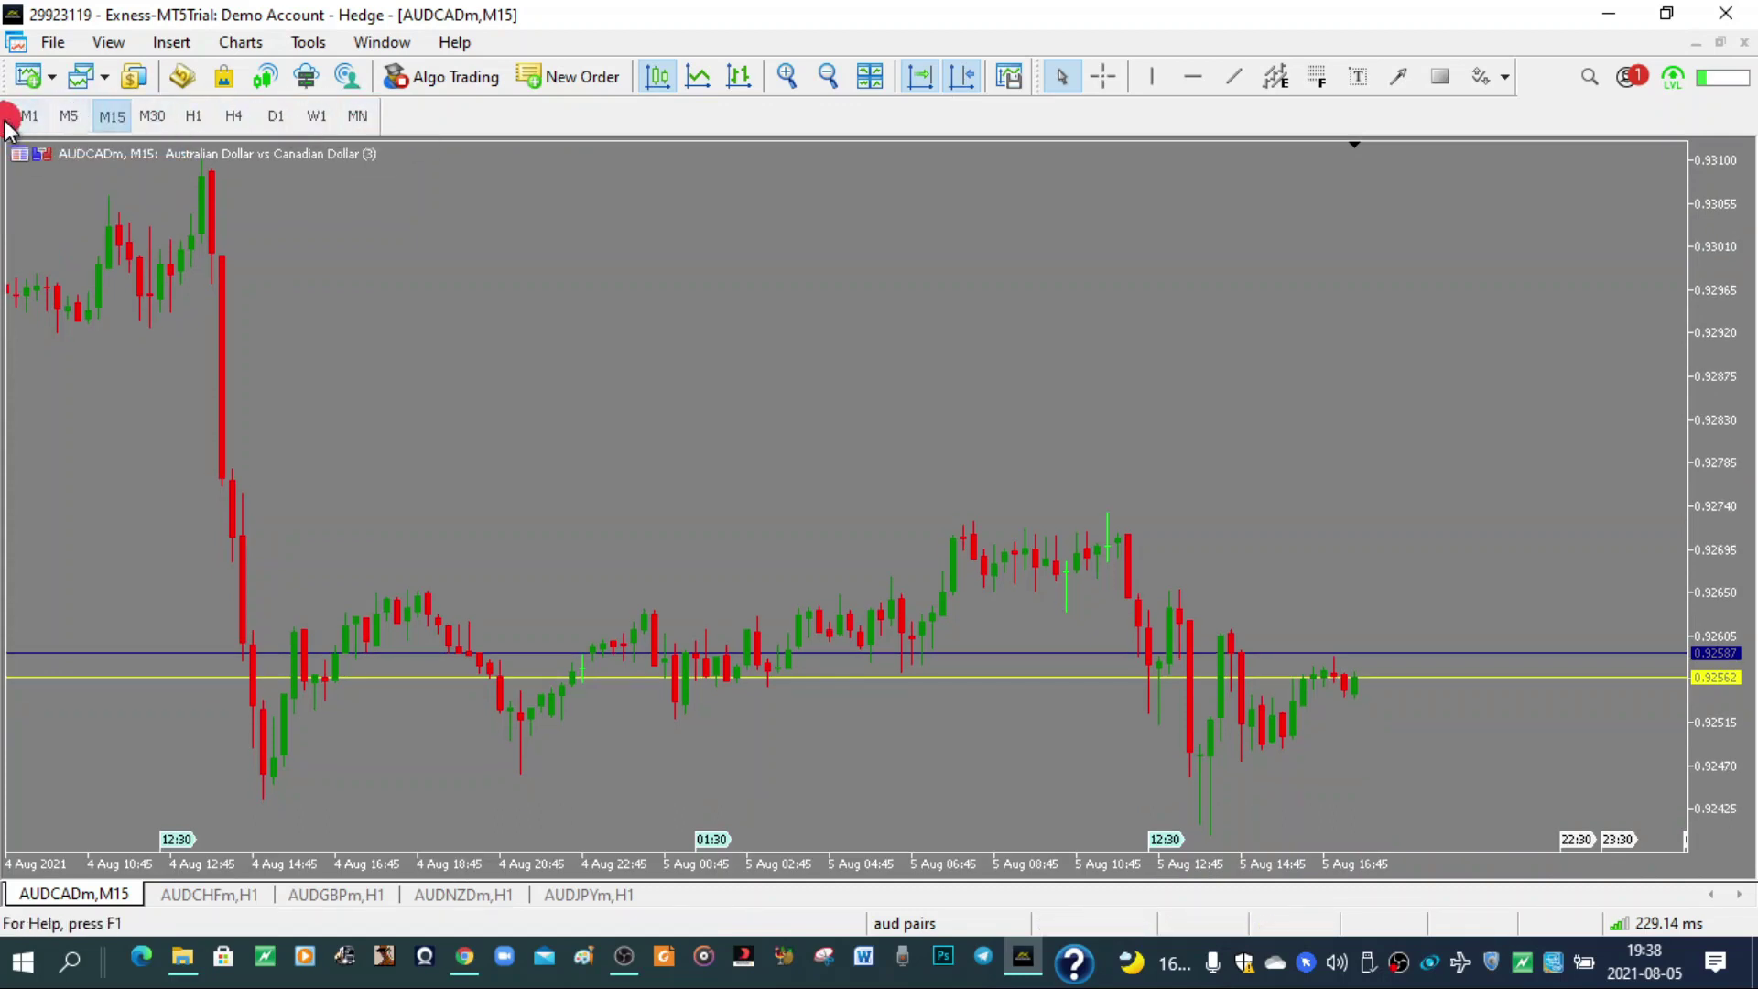
pyautogui.click(72, 261)
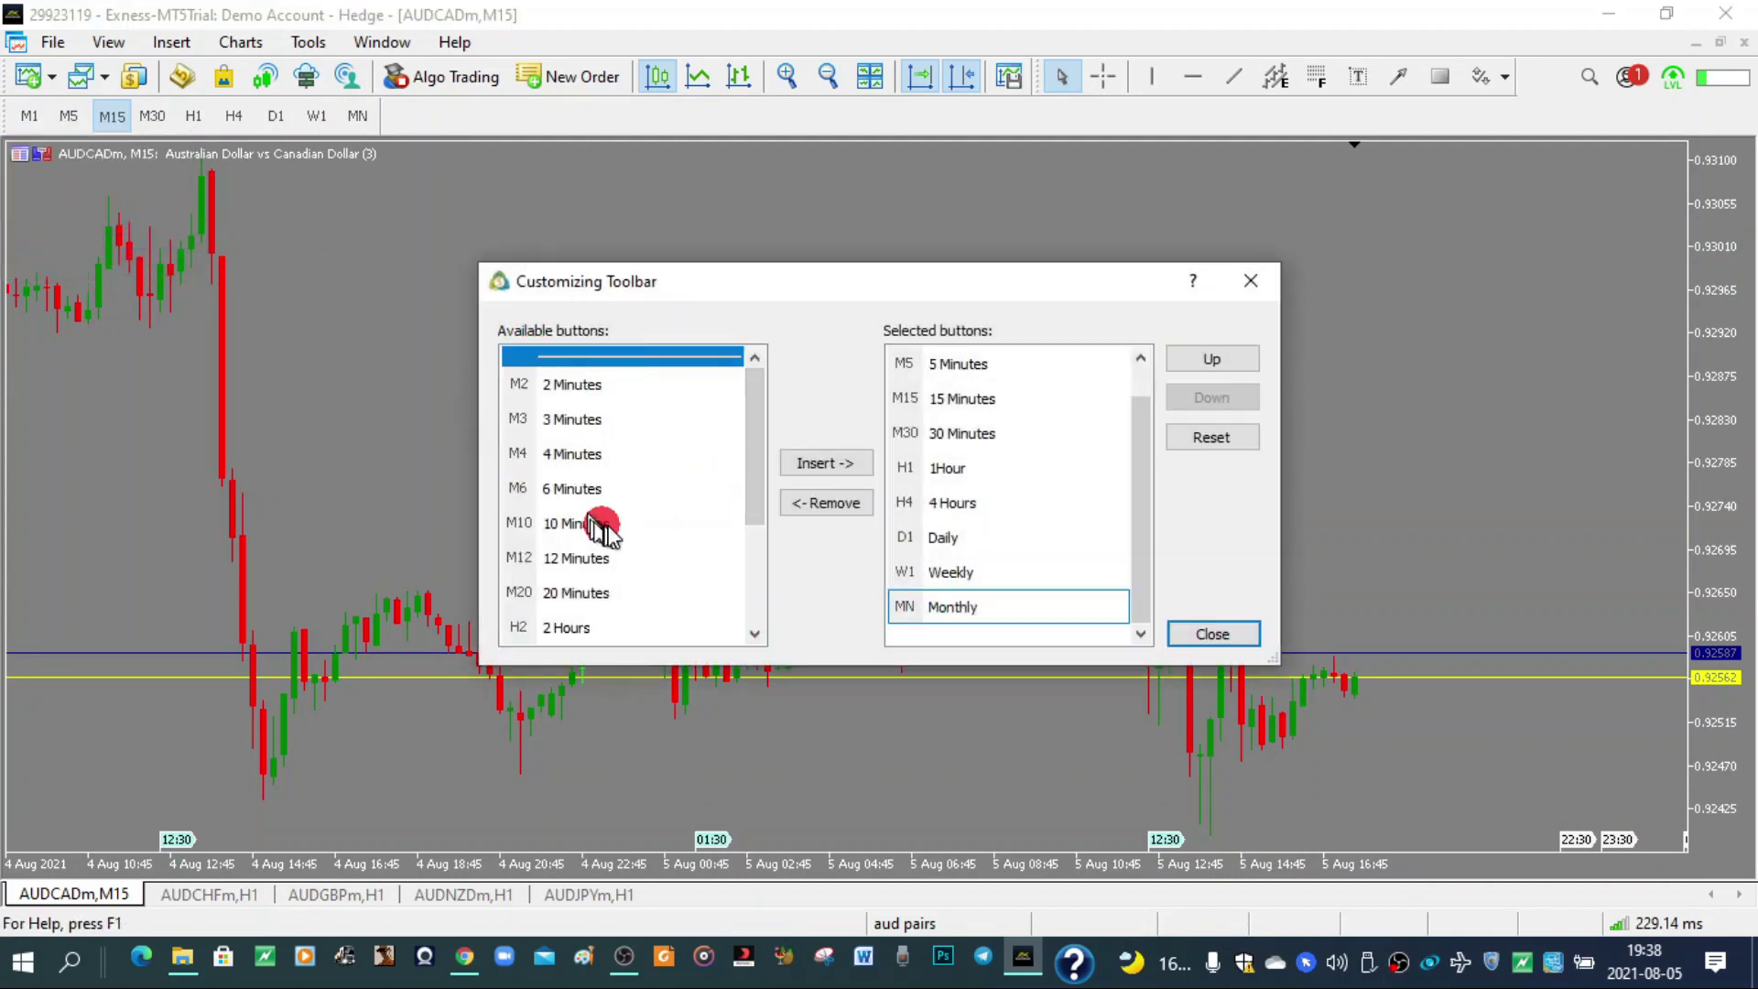
# Step: Remove the 5 Minutes, 1 Minute and 30 Minutes buttons from the Timeframes toolbar
pyautogui.click(976, 368)
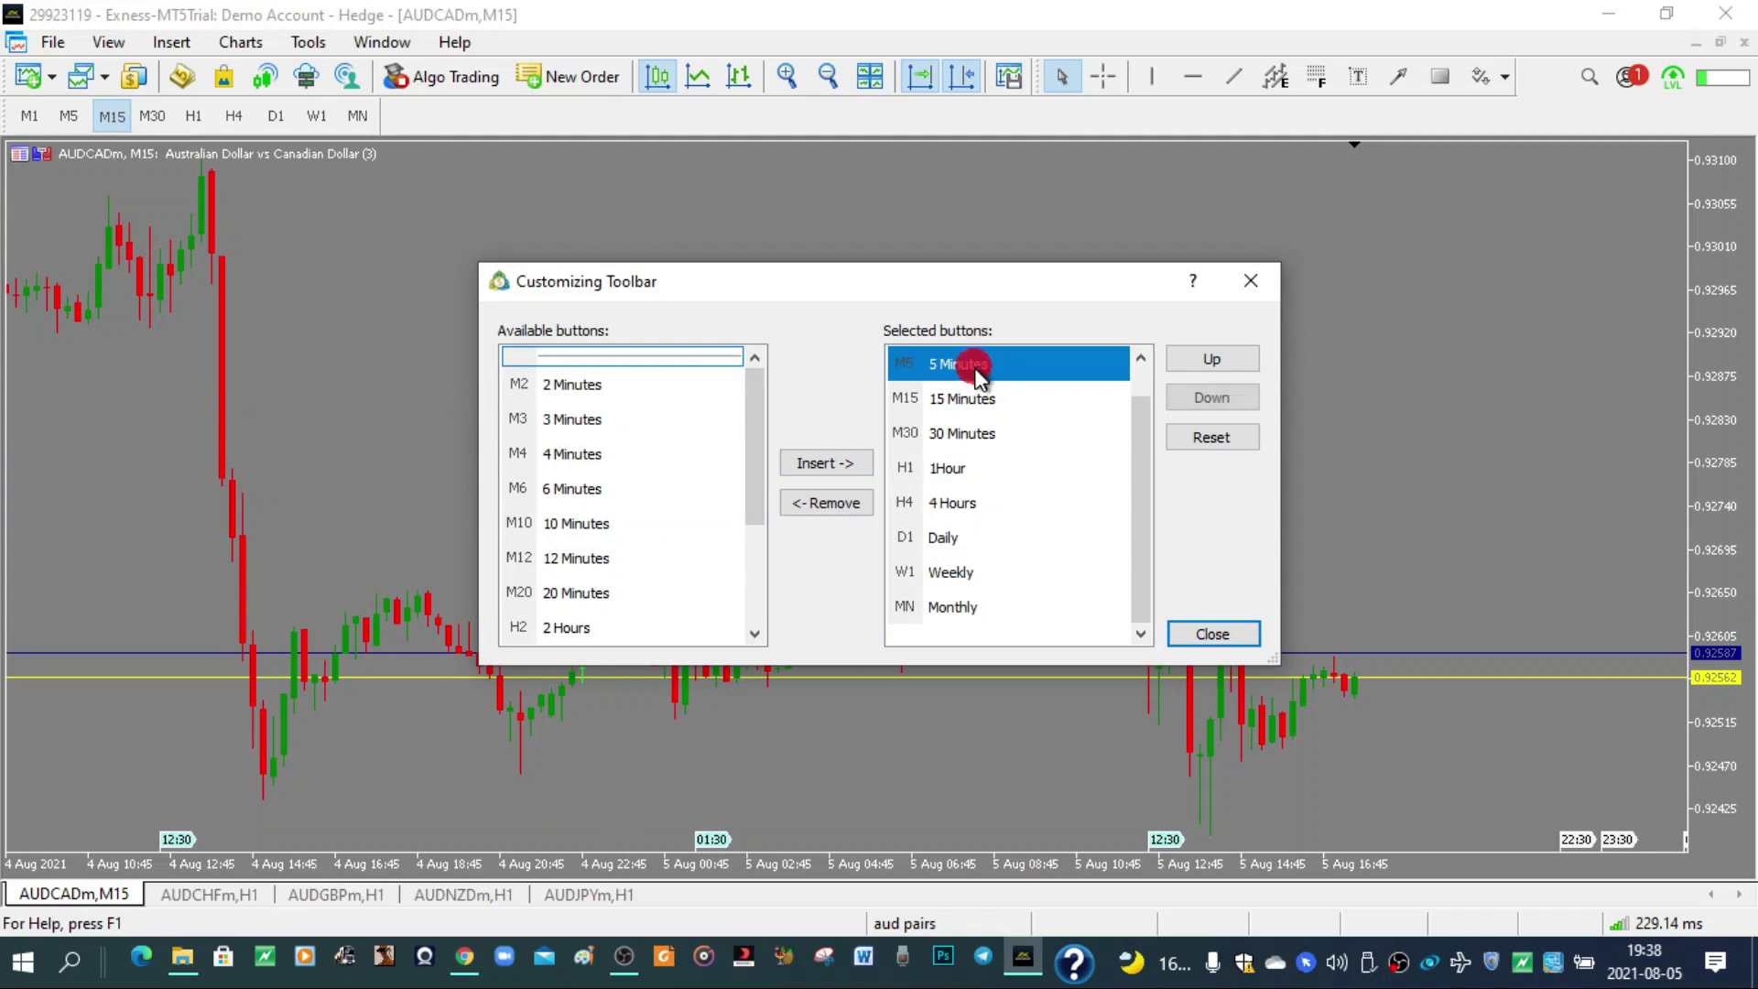
pyautogui.click(835, 503)
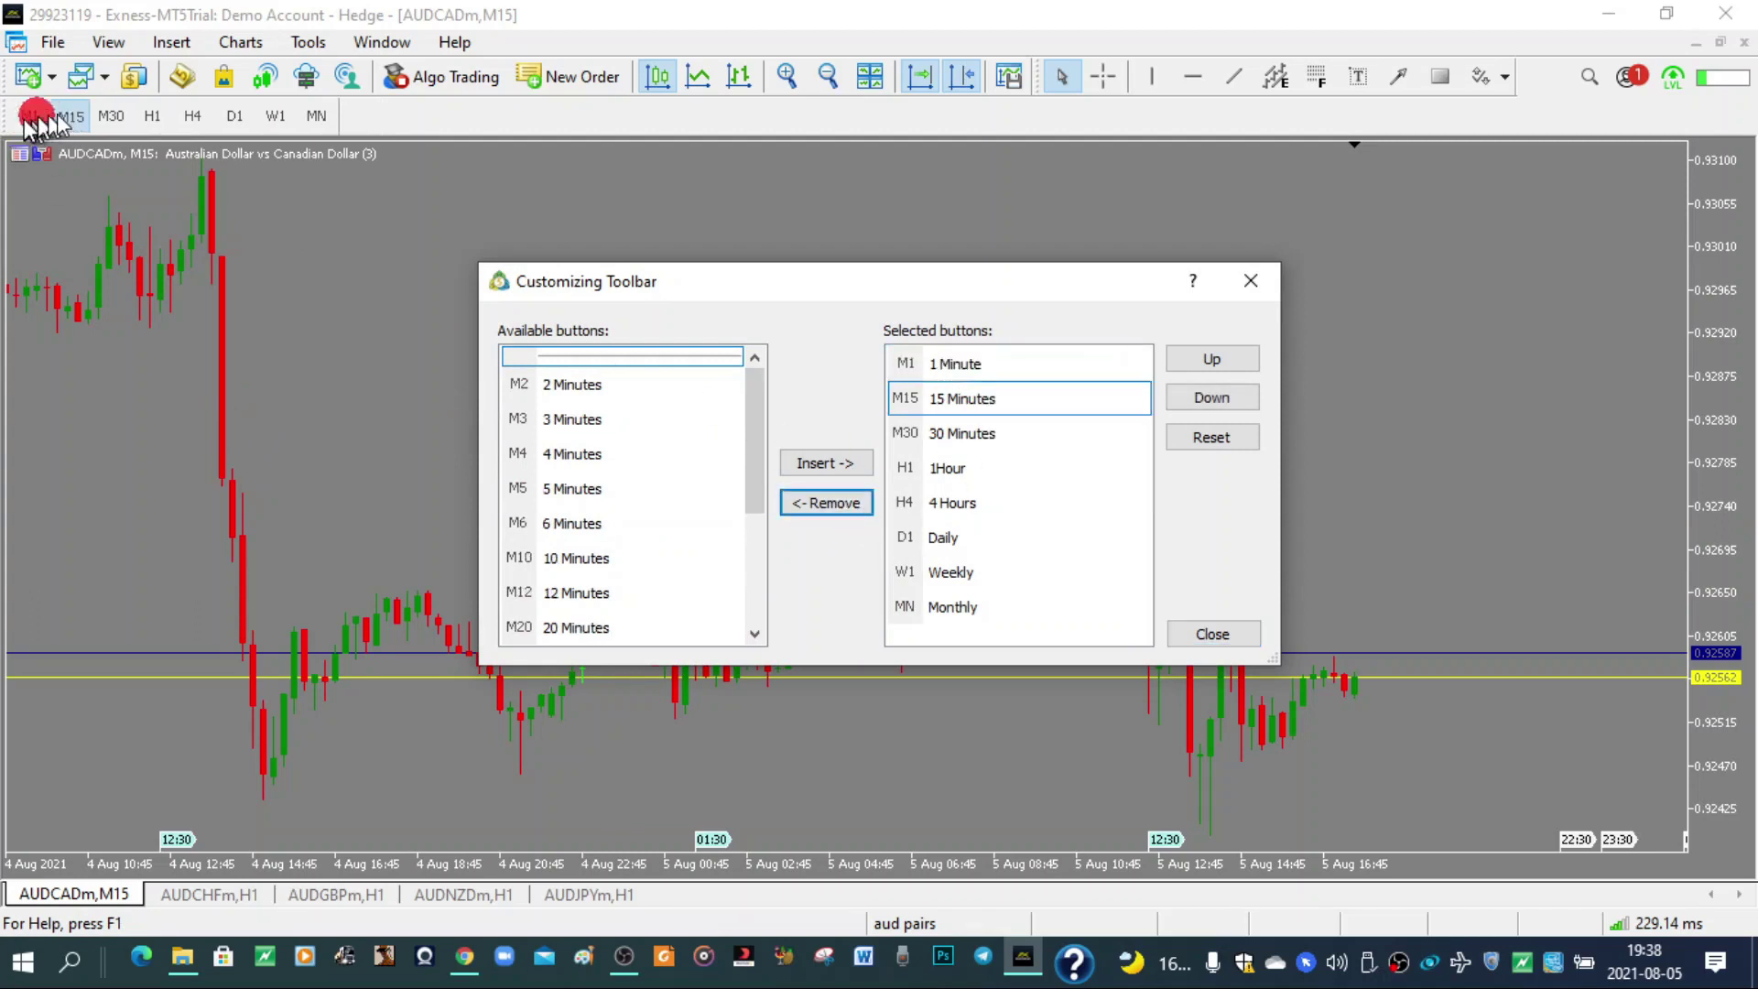
pyautogui.click(926, 362)
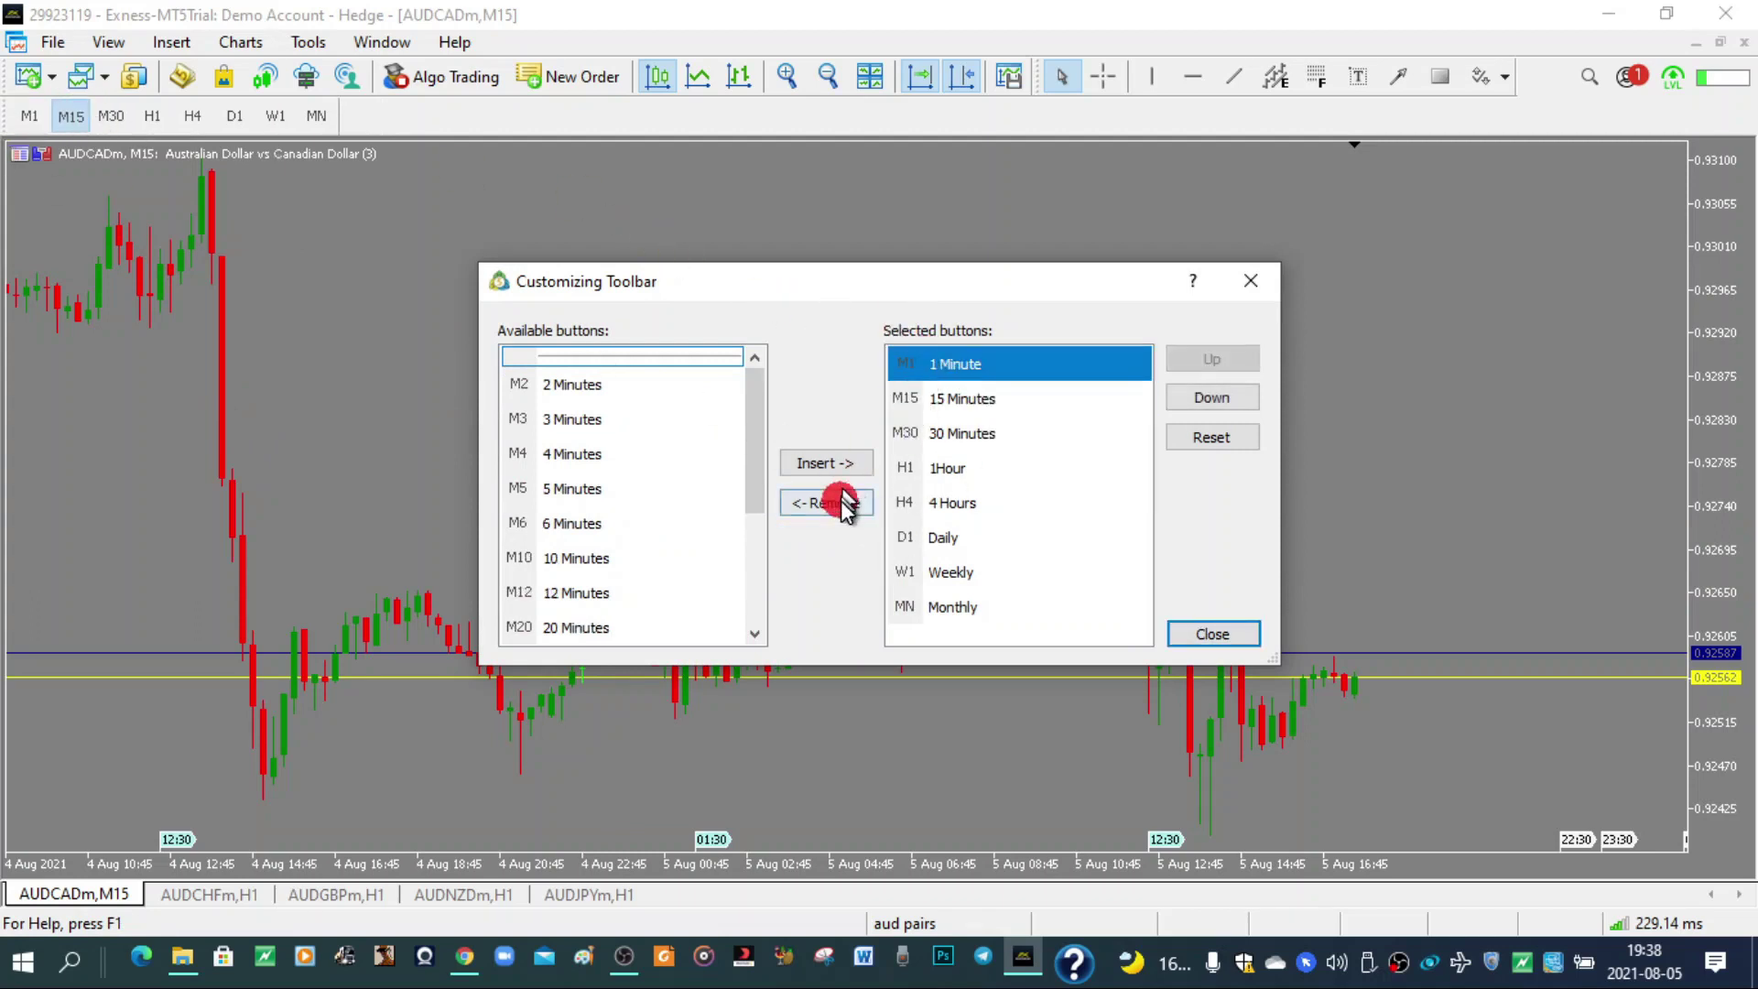
pyautogui.click(841, 502)
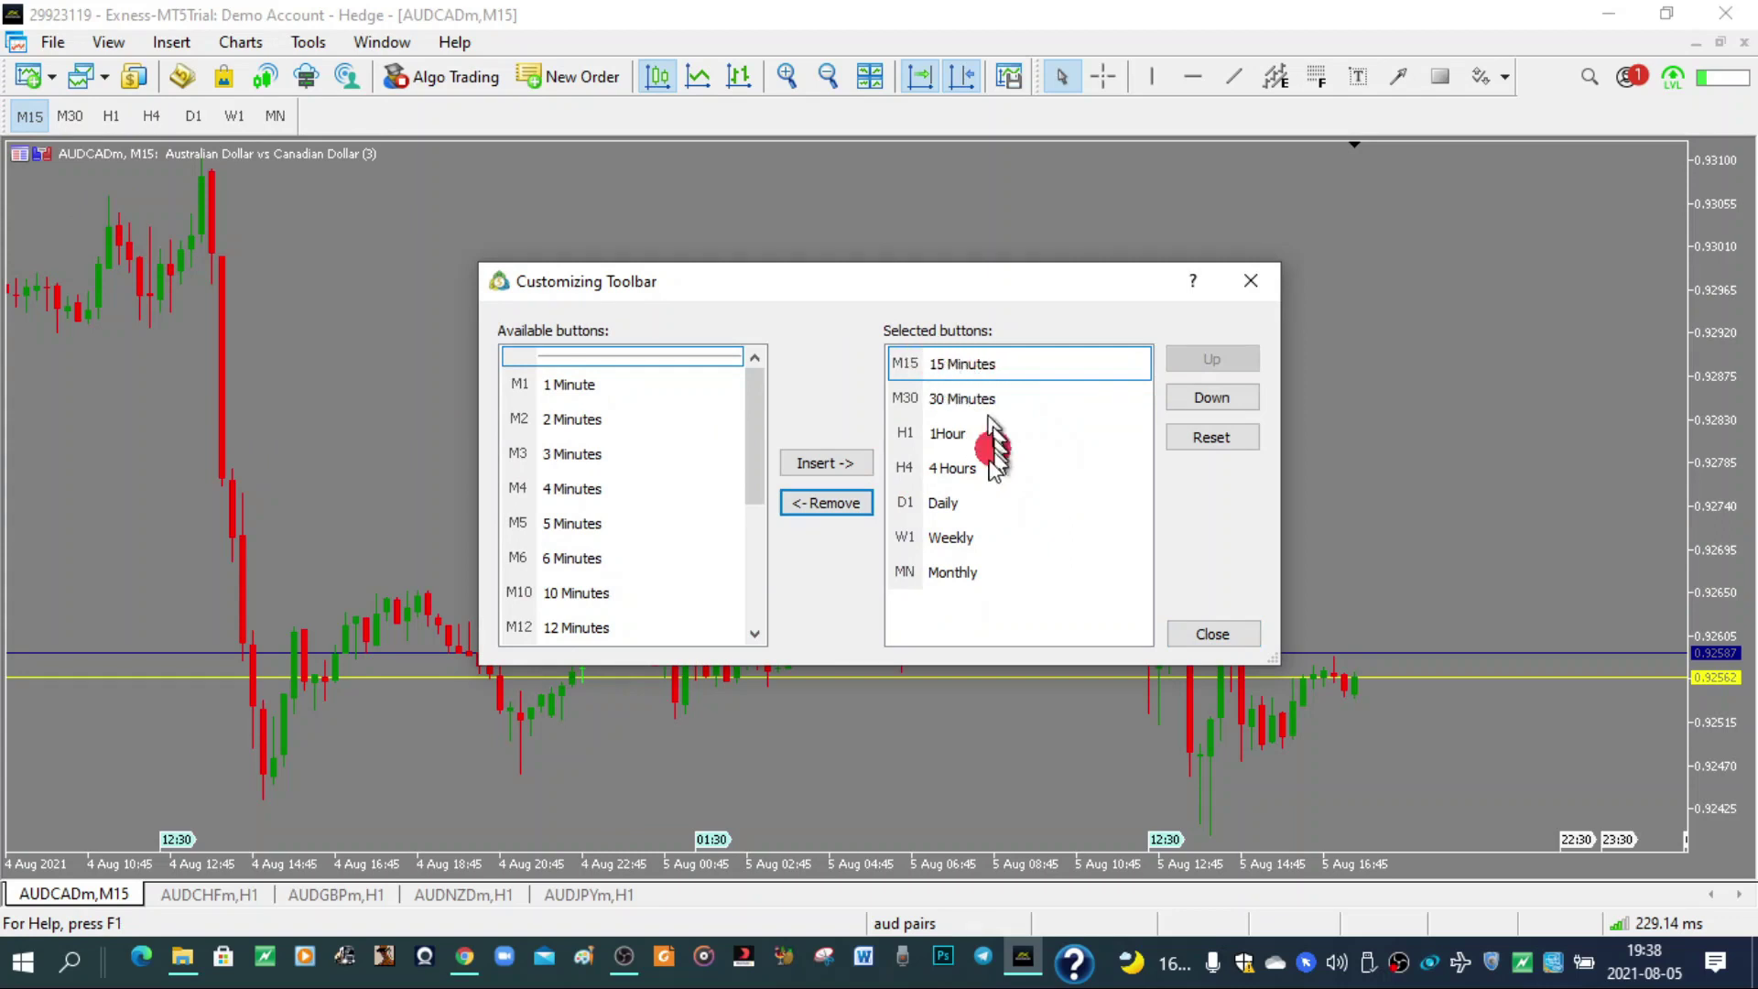
pyautogui.click(925, 396)
pyautogui.click(838, 503)
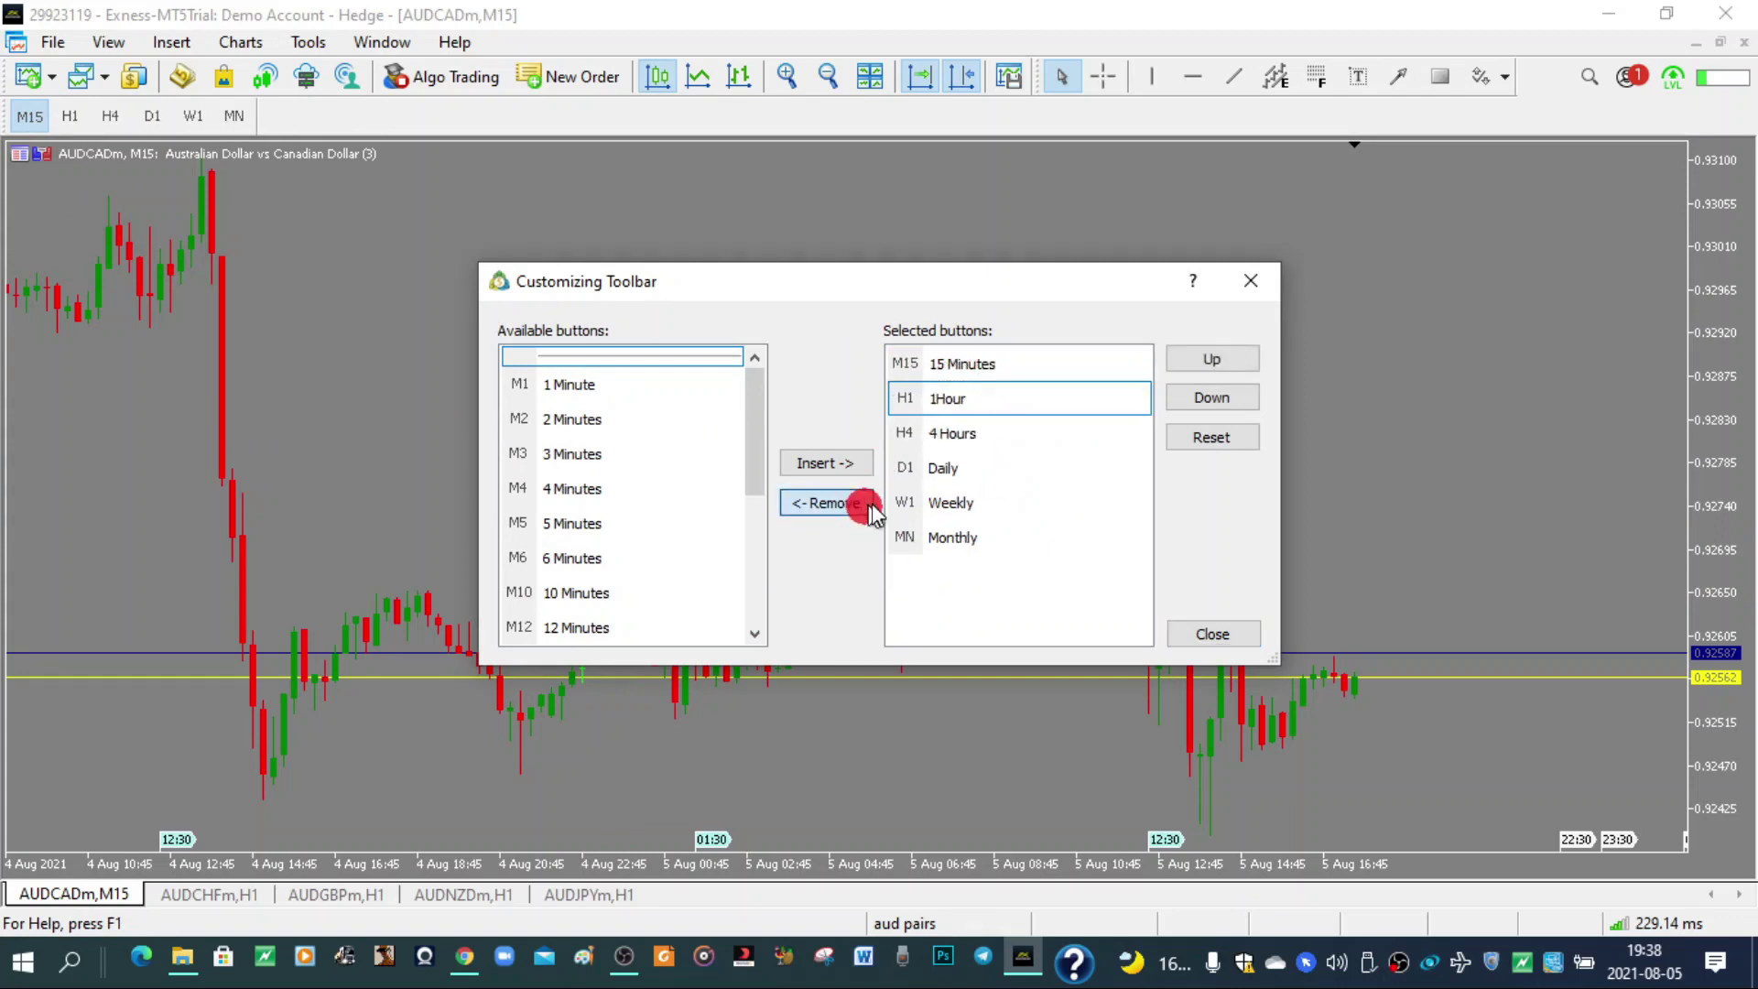
# Step: Remove the Daily, Weekly and Monthly buttons from the Timeframes toolbar and close the customization
pyautogui.click(948, 472)
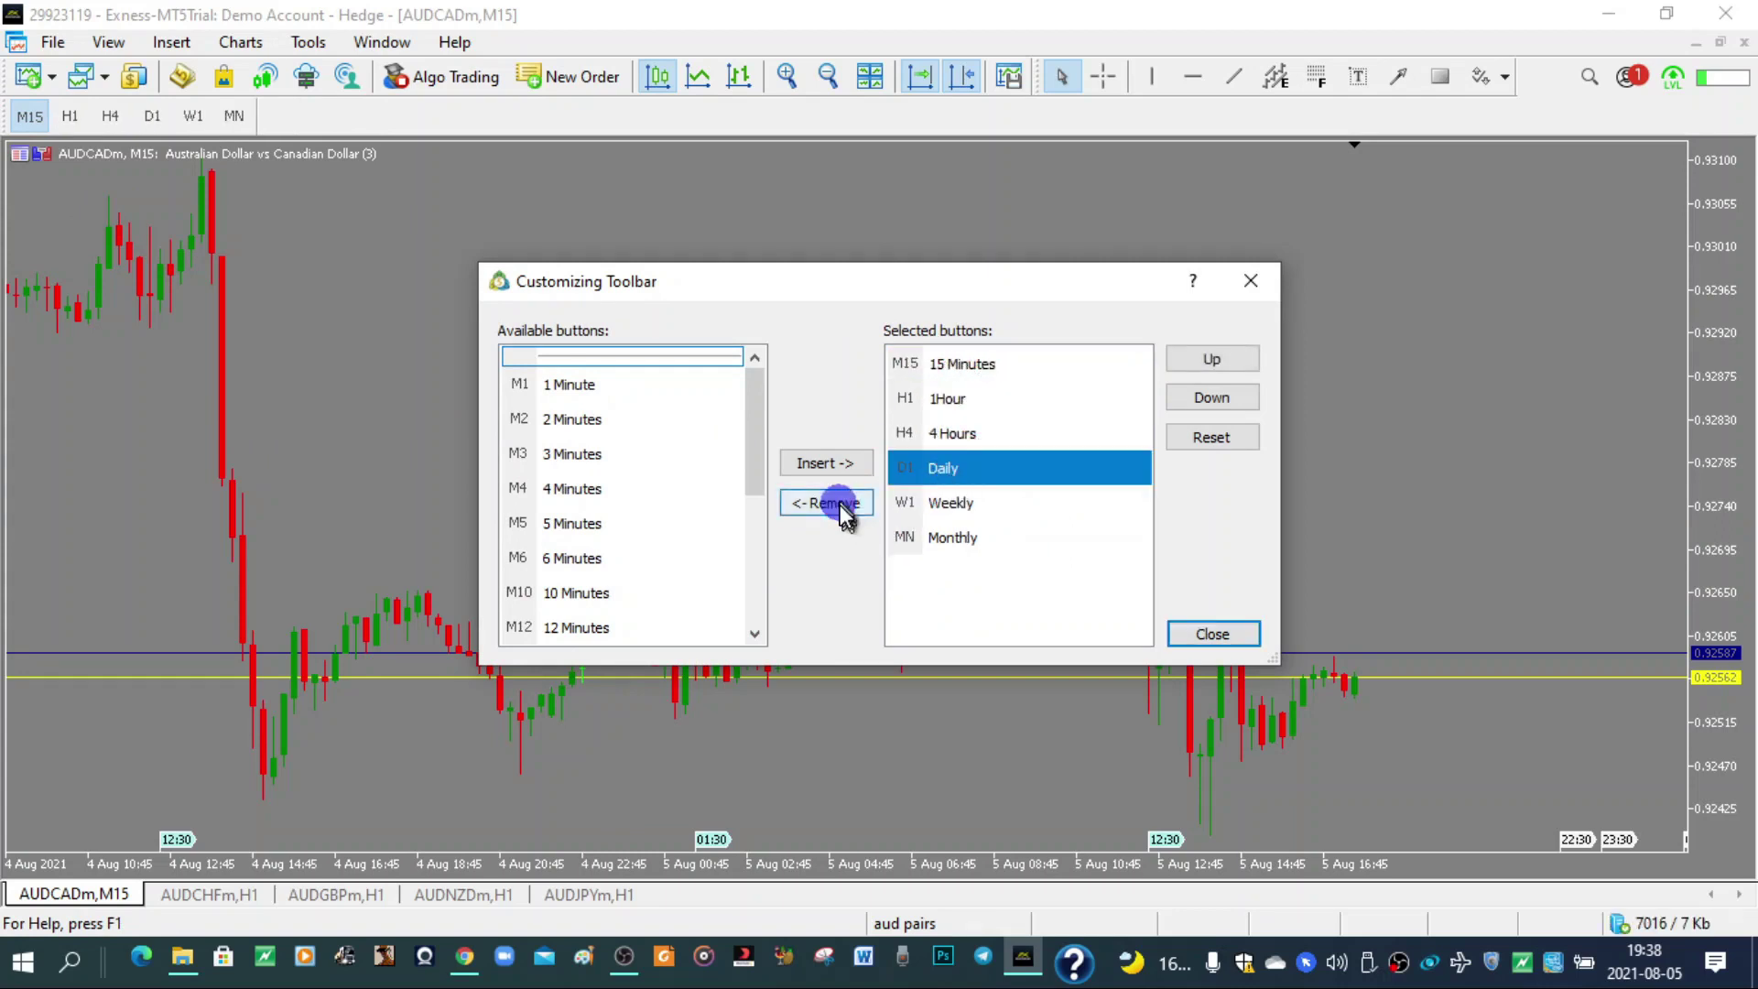
pyautogui.click(829, 503)
pyautogui.click(852, 502)
pyautogui.click(984, 471)
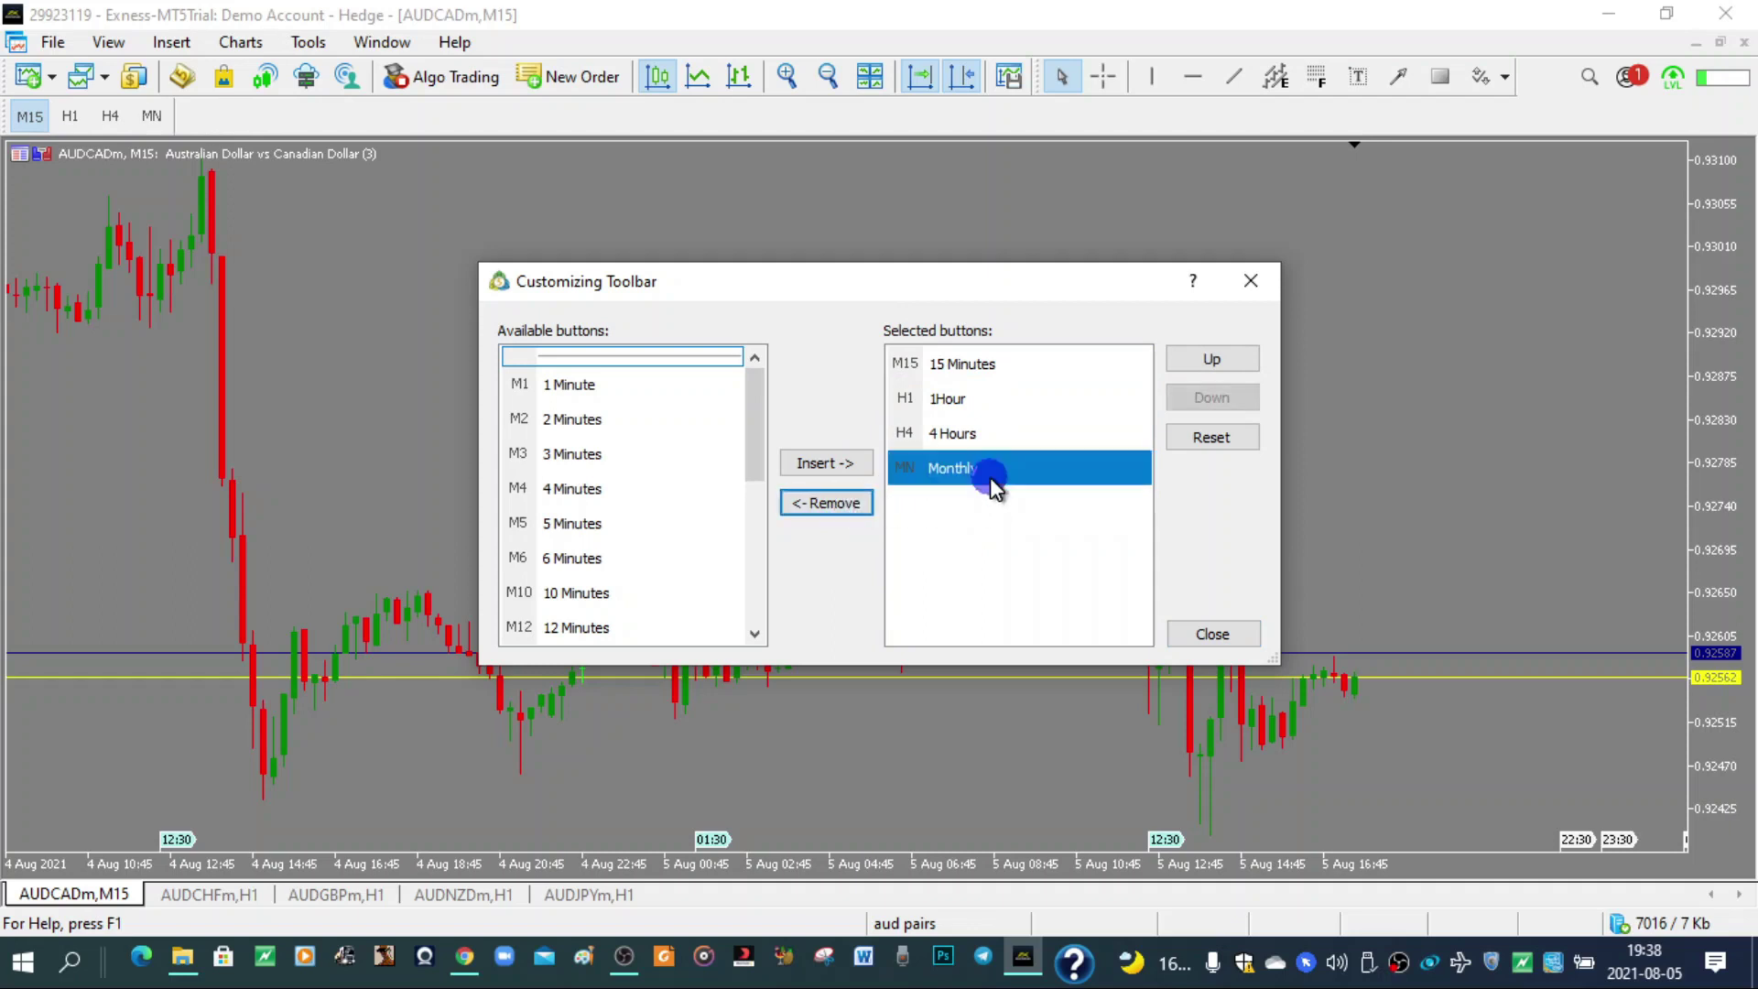
pyautogui.click(806, 506)
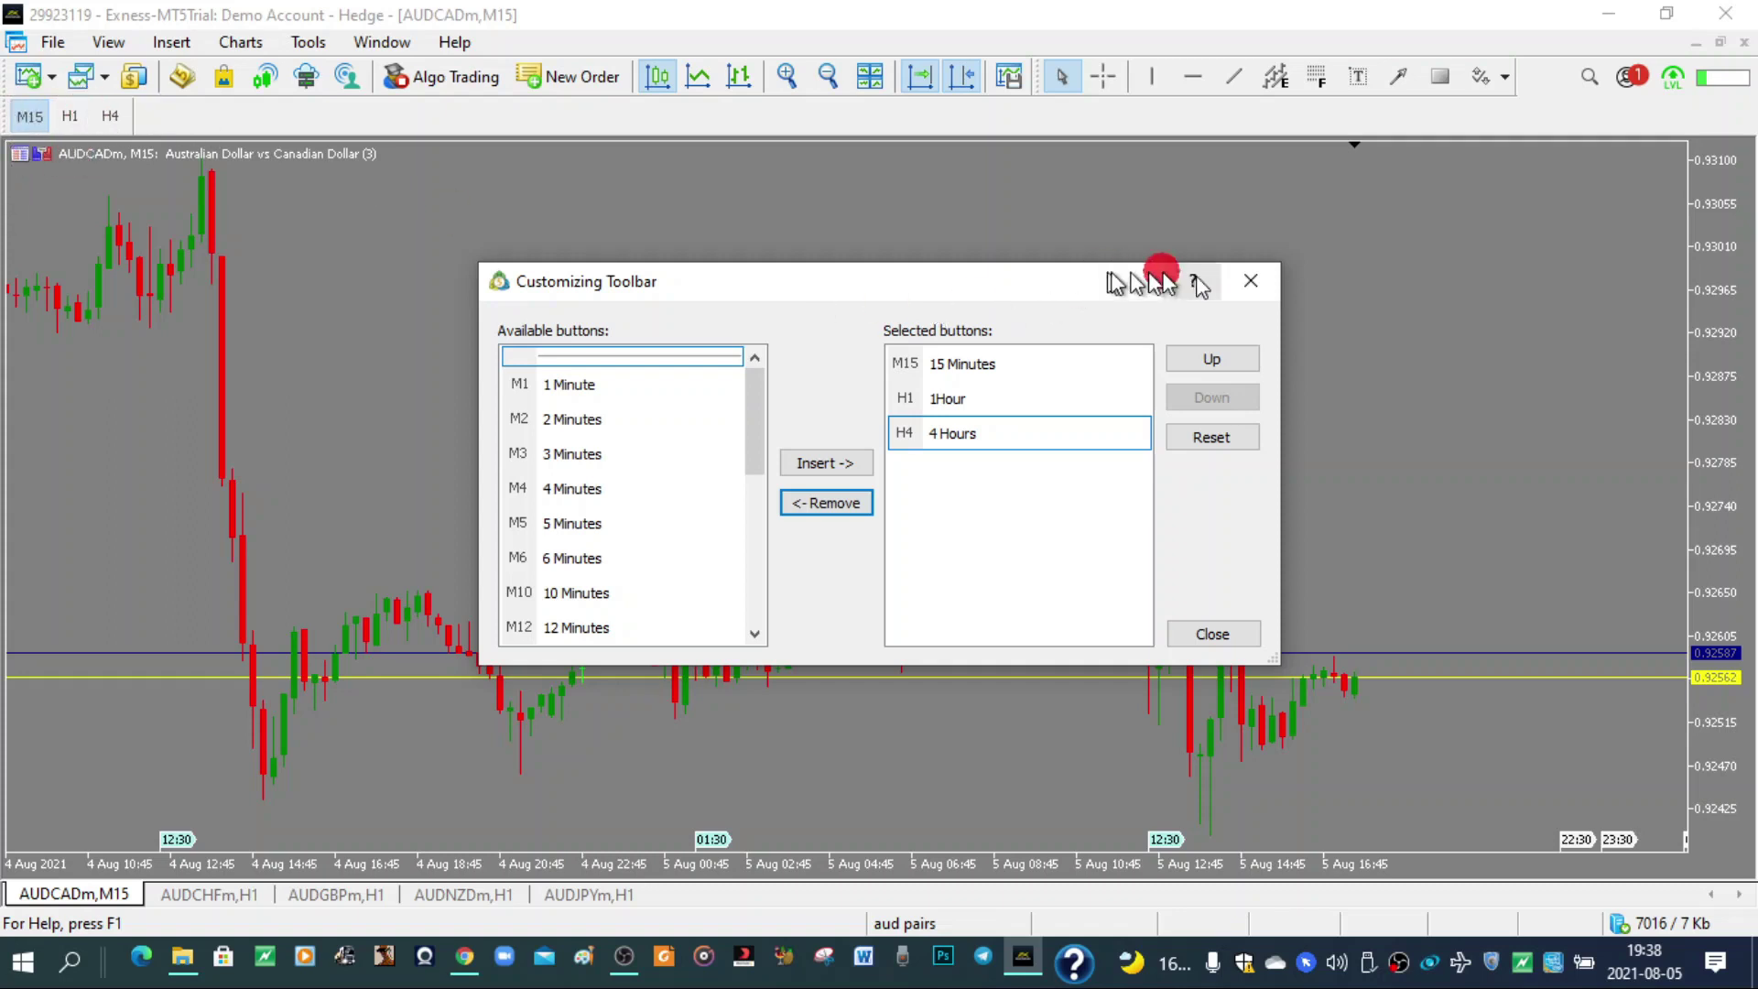
pyautogui.click(1251, 280)
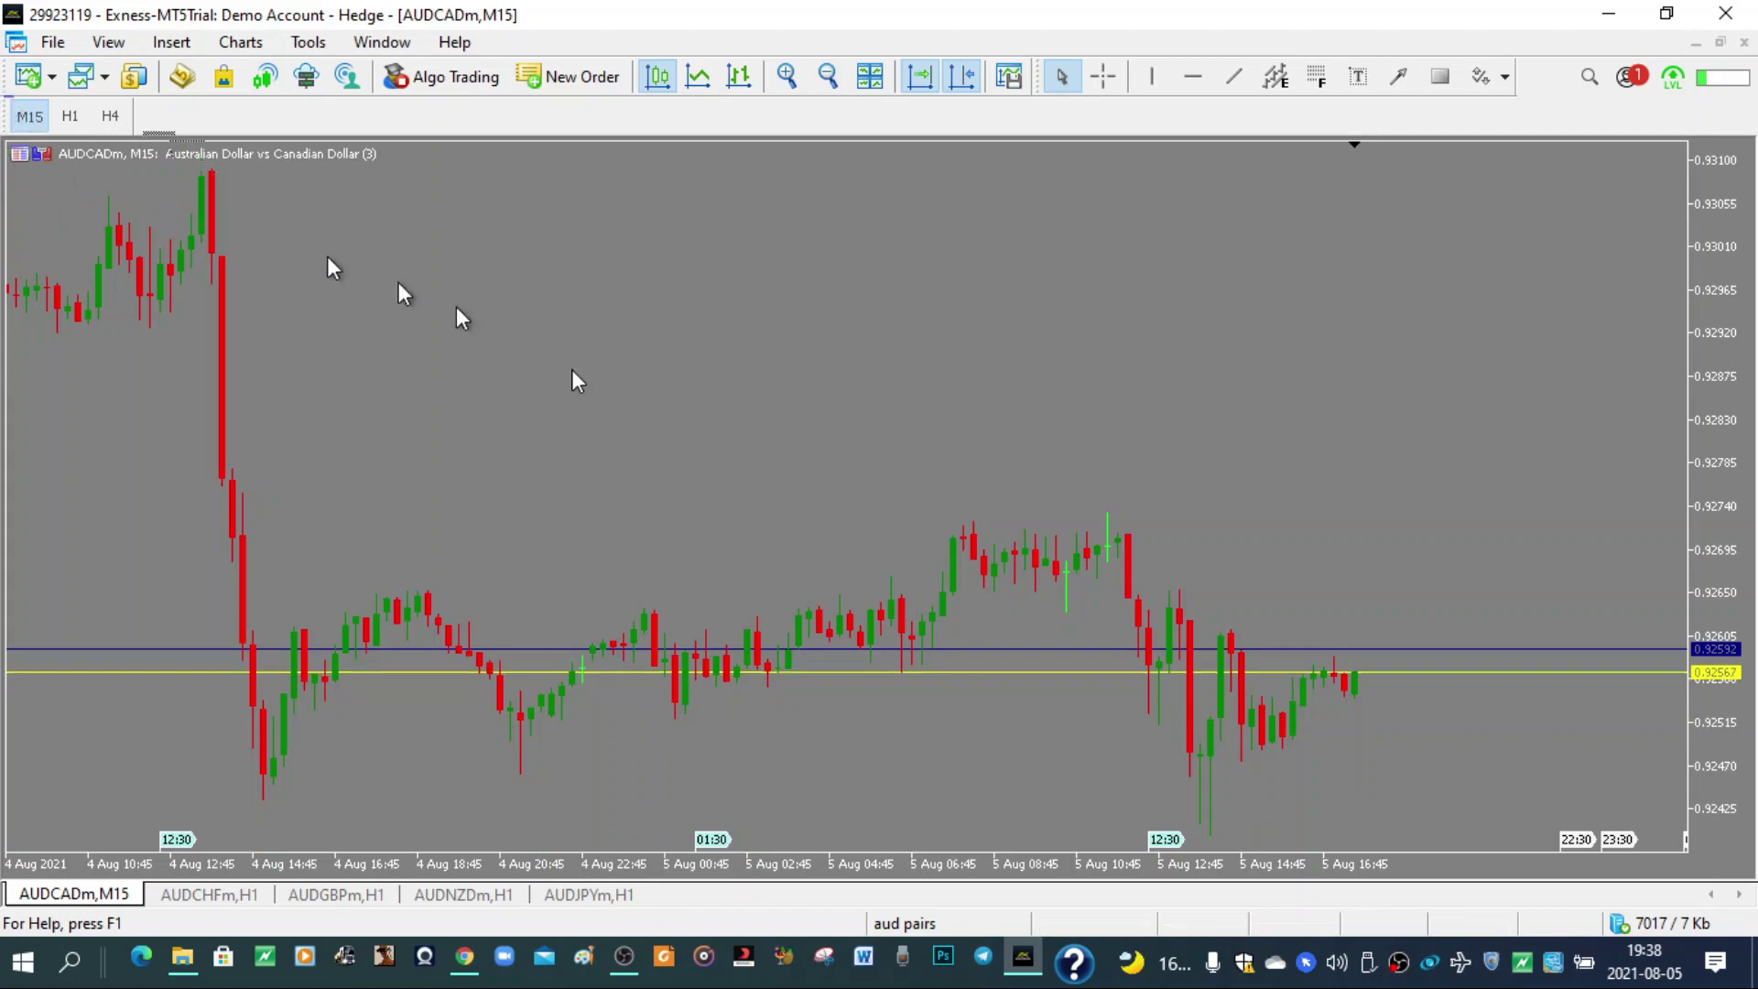
# Step: Float the Timeframes toolbar over the chart and draw a rectangle over the 5 August candles, from about 0.9273 down to 0.9243
pyautogui.moveTo(964, 489); pyautogui.dragTo(952, 474)
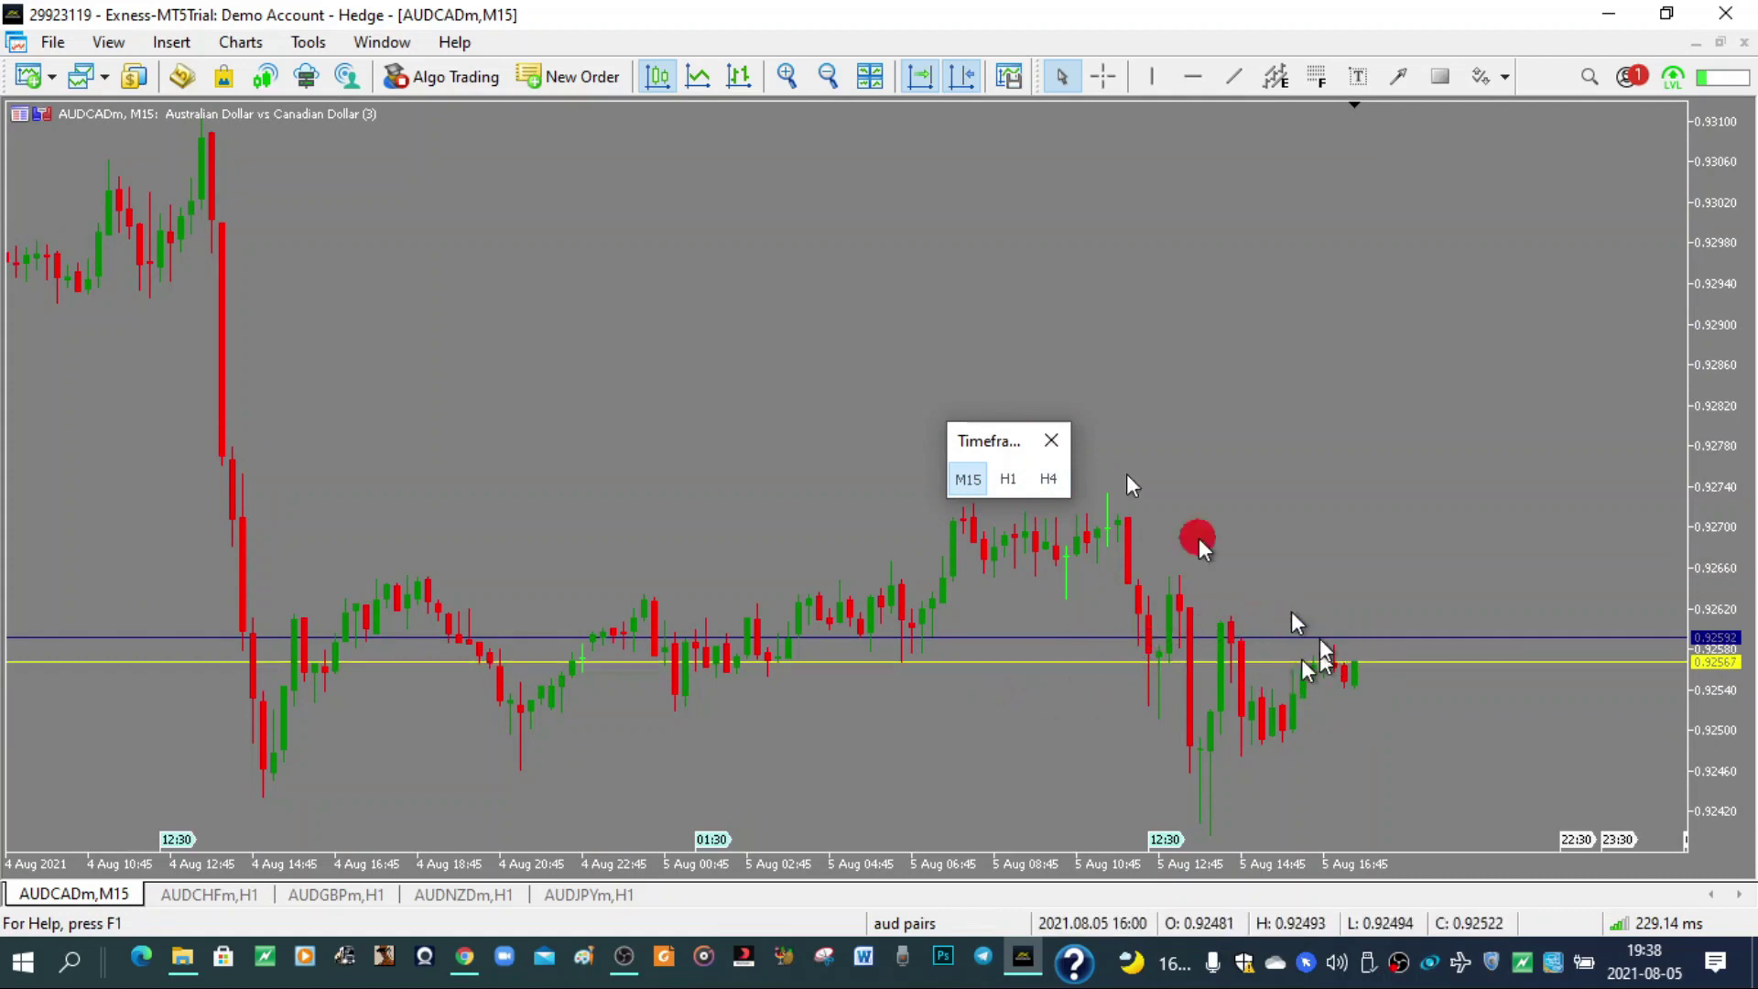
pyautogui.click(1440, 76)
pyautogui.moveTo(812, 498); pyautogui.dragTo(1509, 795)
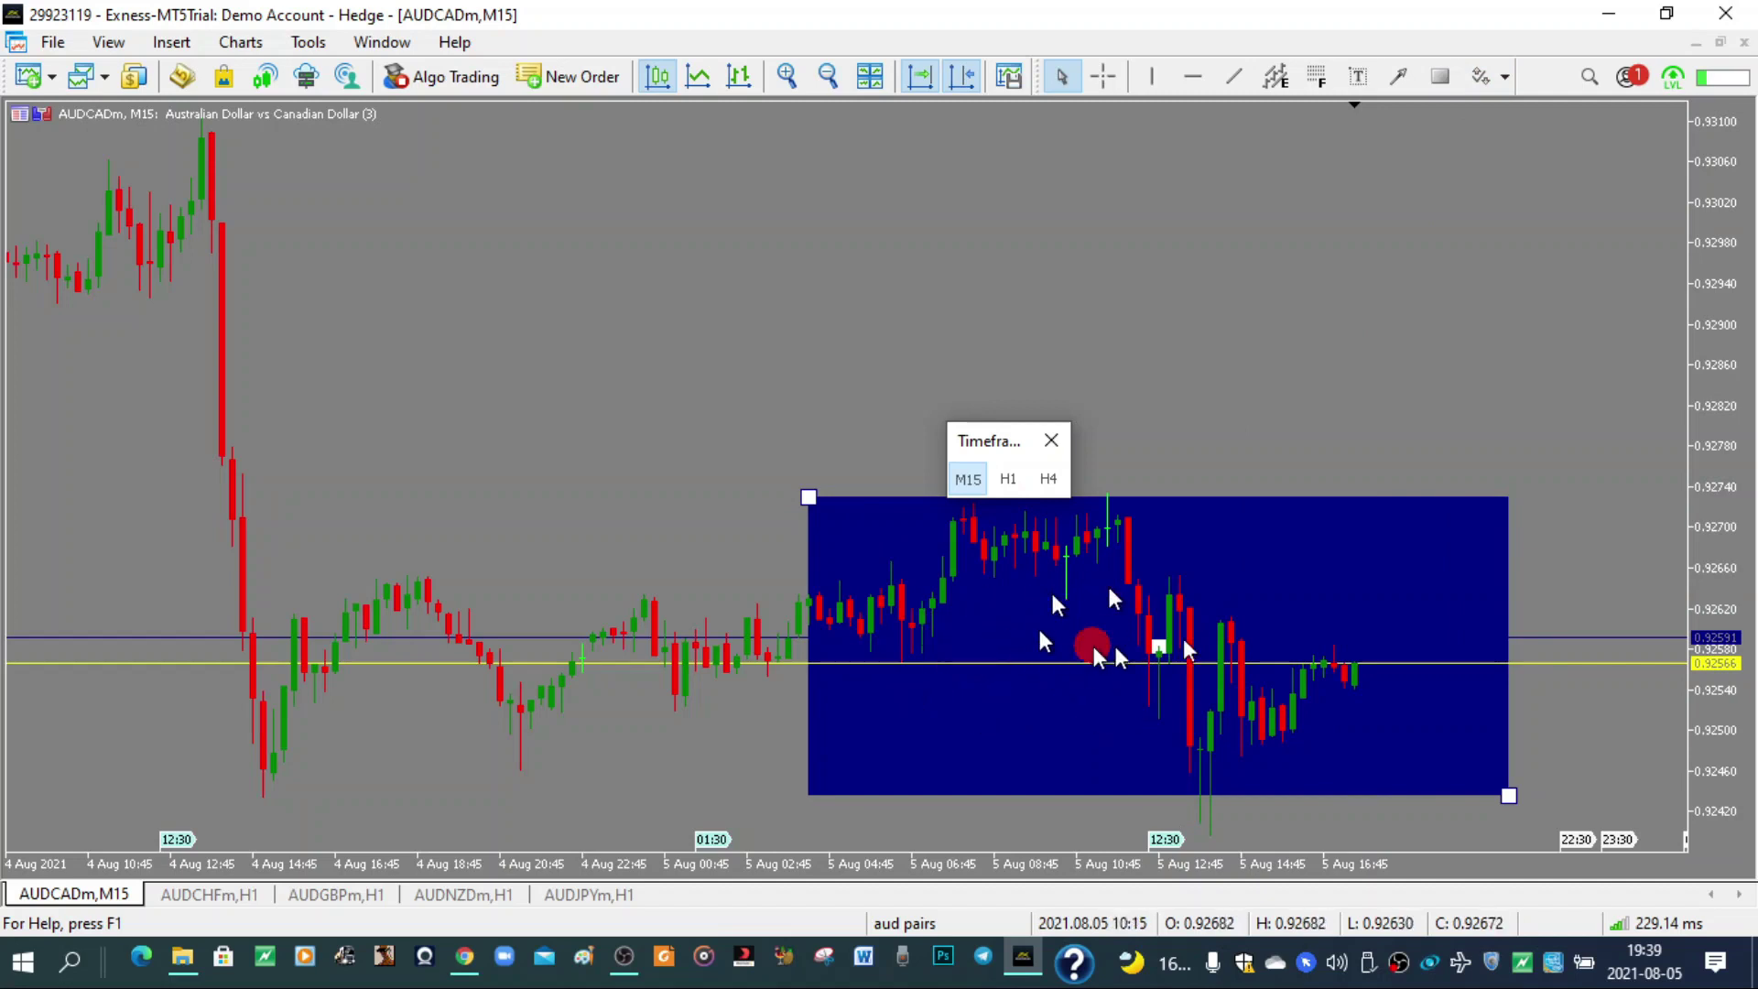
# Step: Switch the AUDCAD chart through the H1, H4 and M15 timeframes, ending on H4
pyautogui.click(1008, 479)
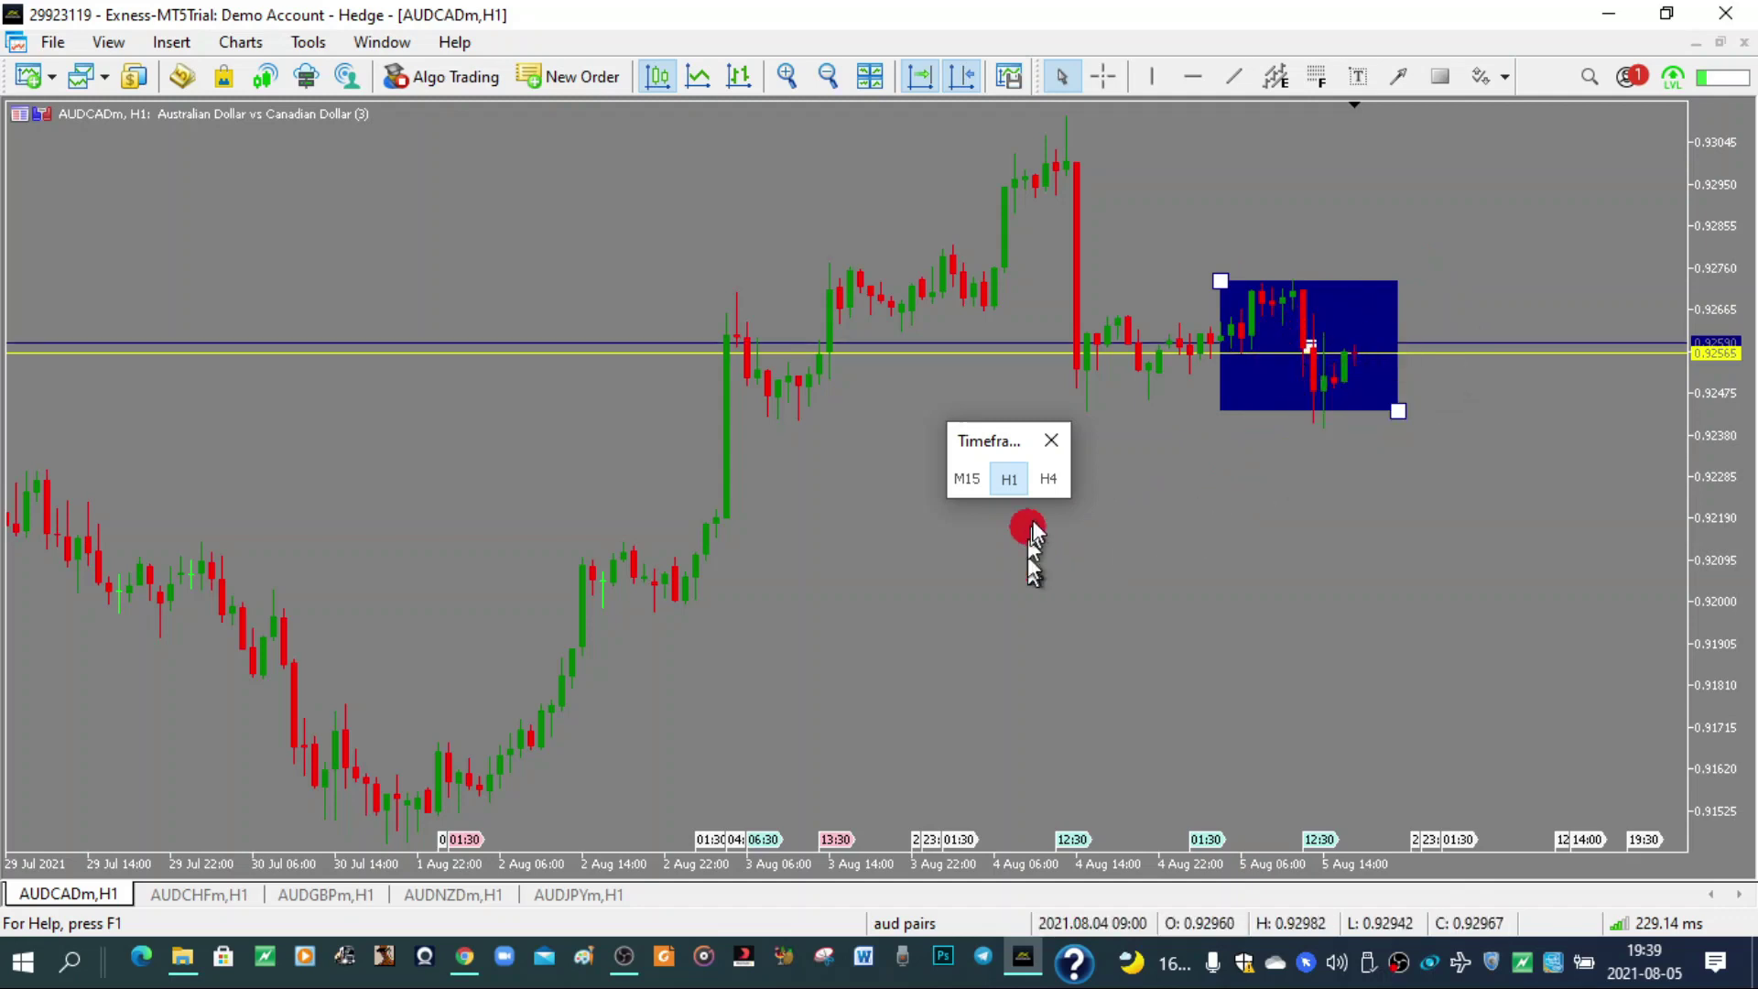
pyautogui.click(1048, 478)
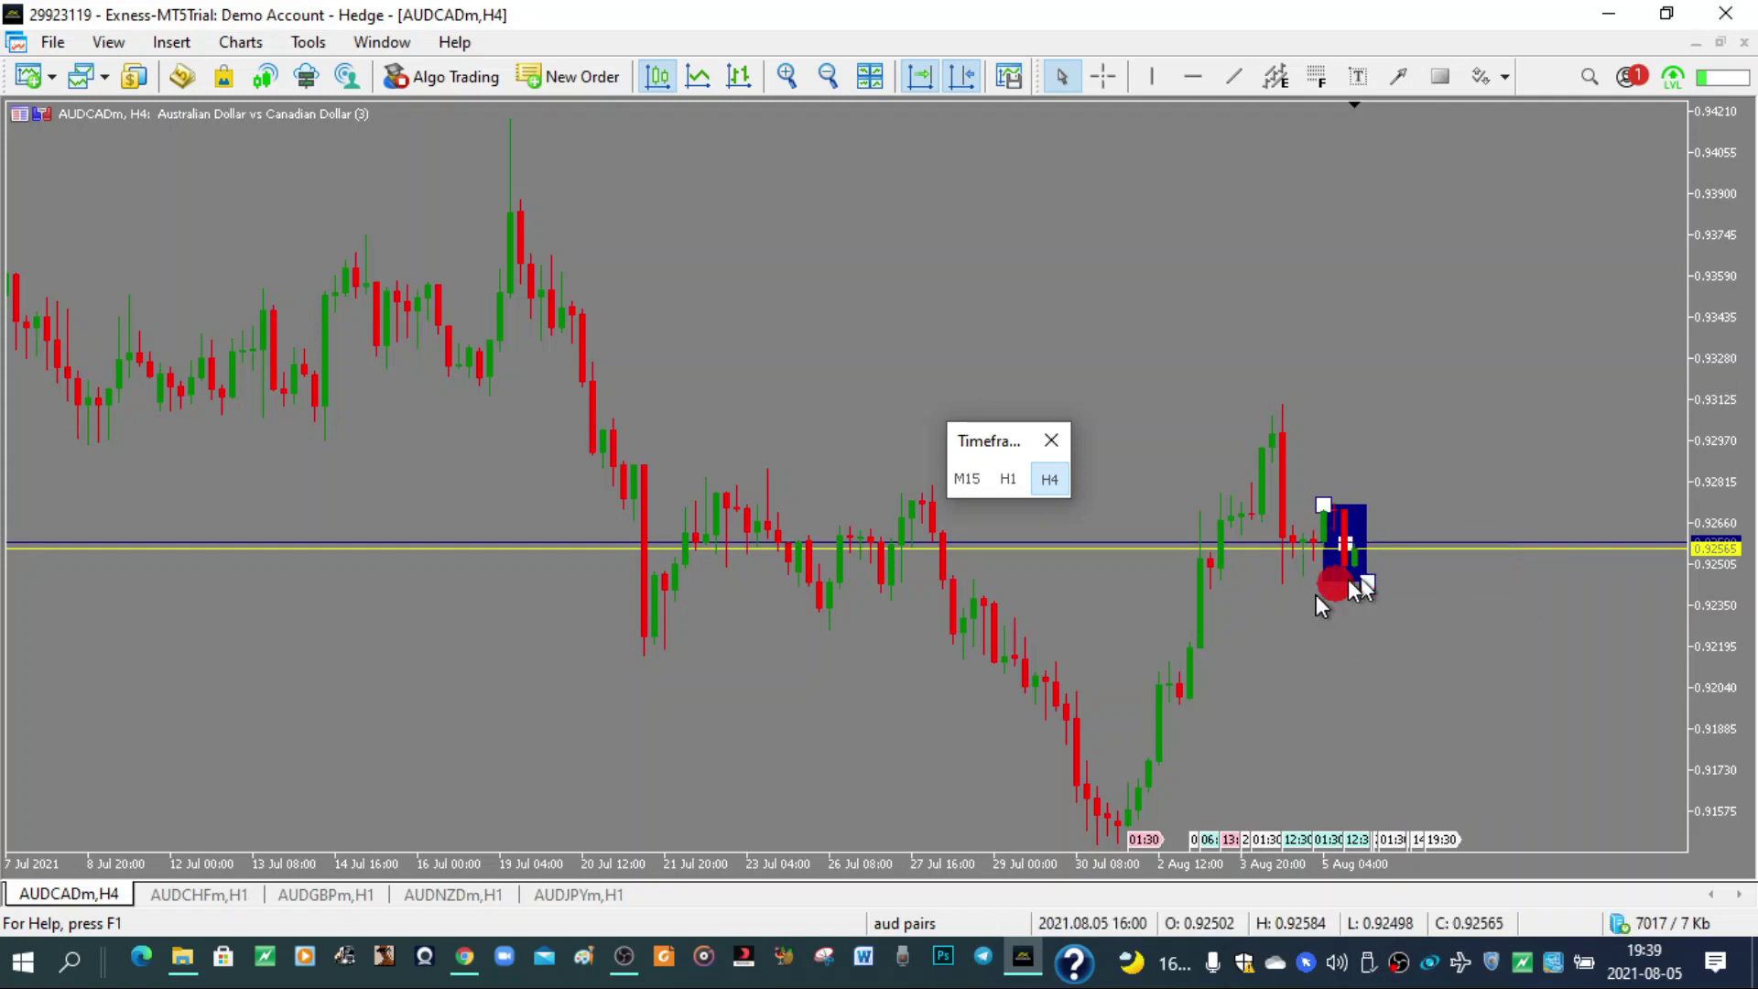
pyautogui.click(964, 480)
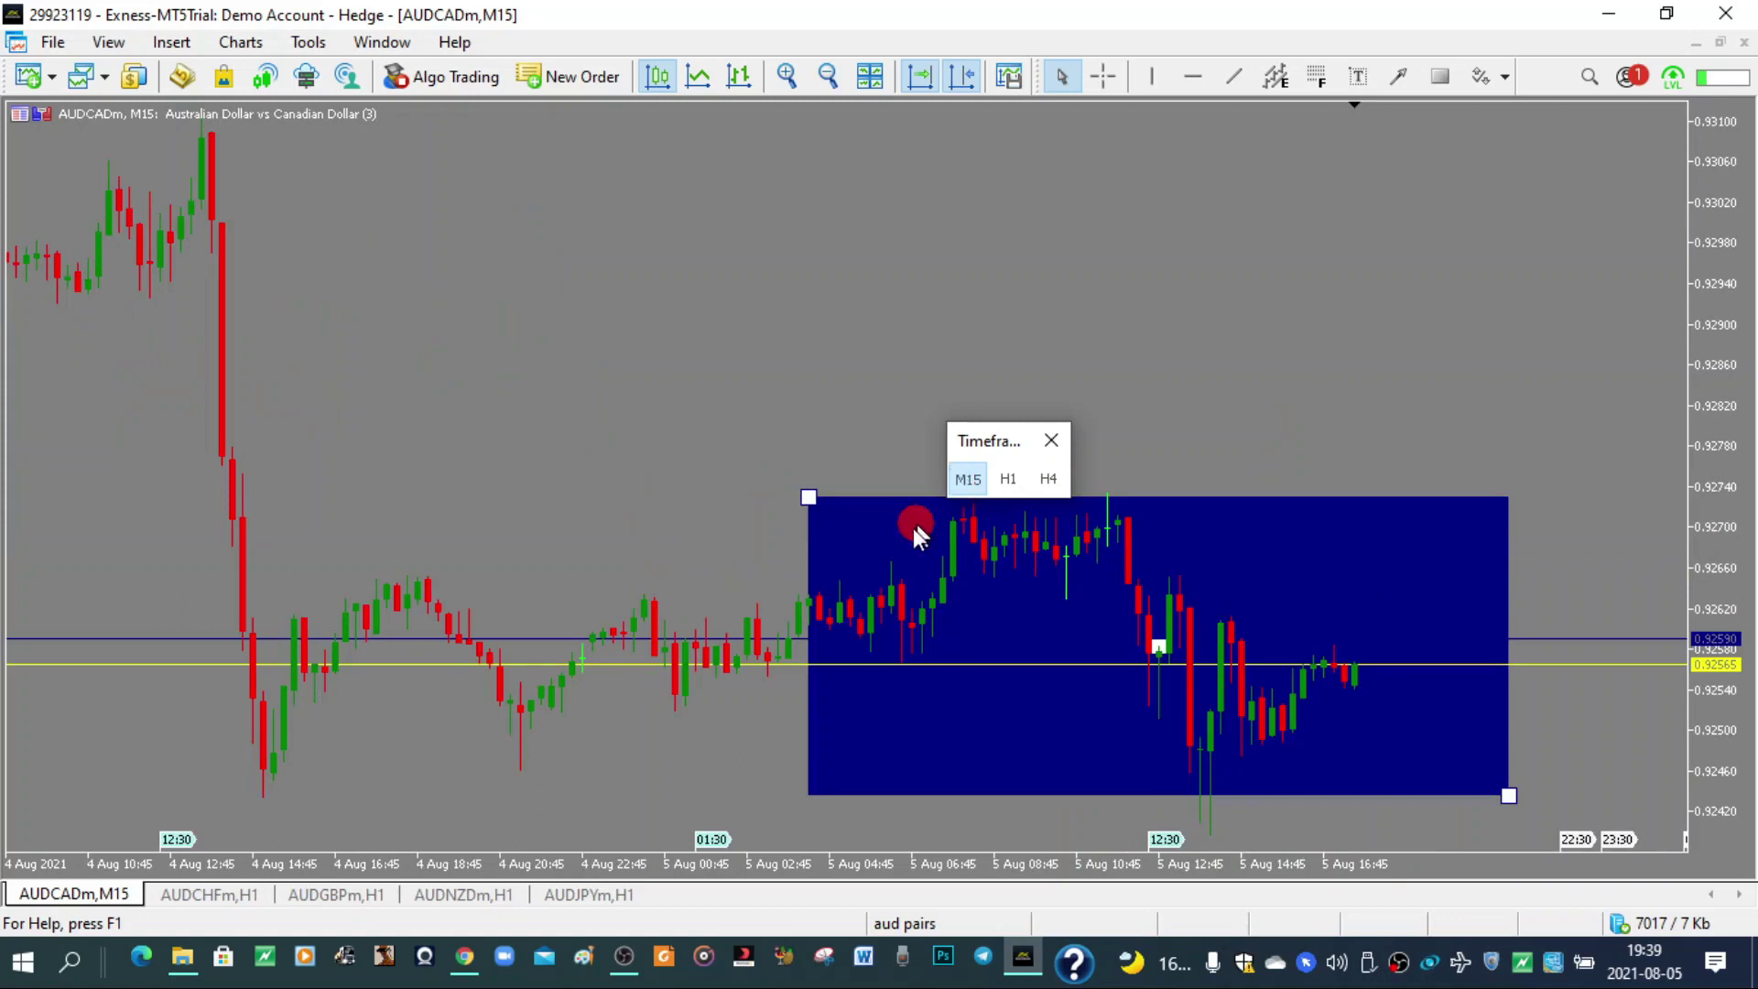
pyautogui.click(1048, 480)
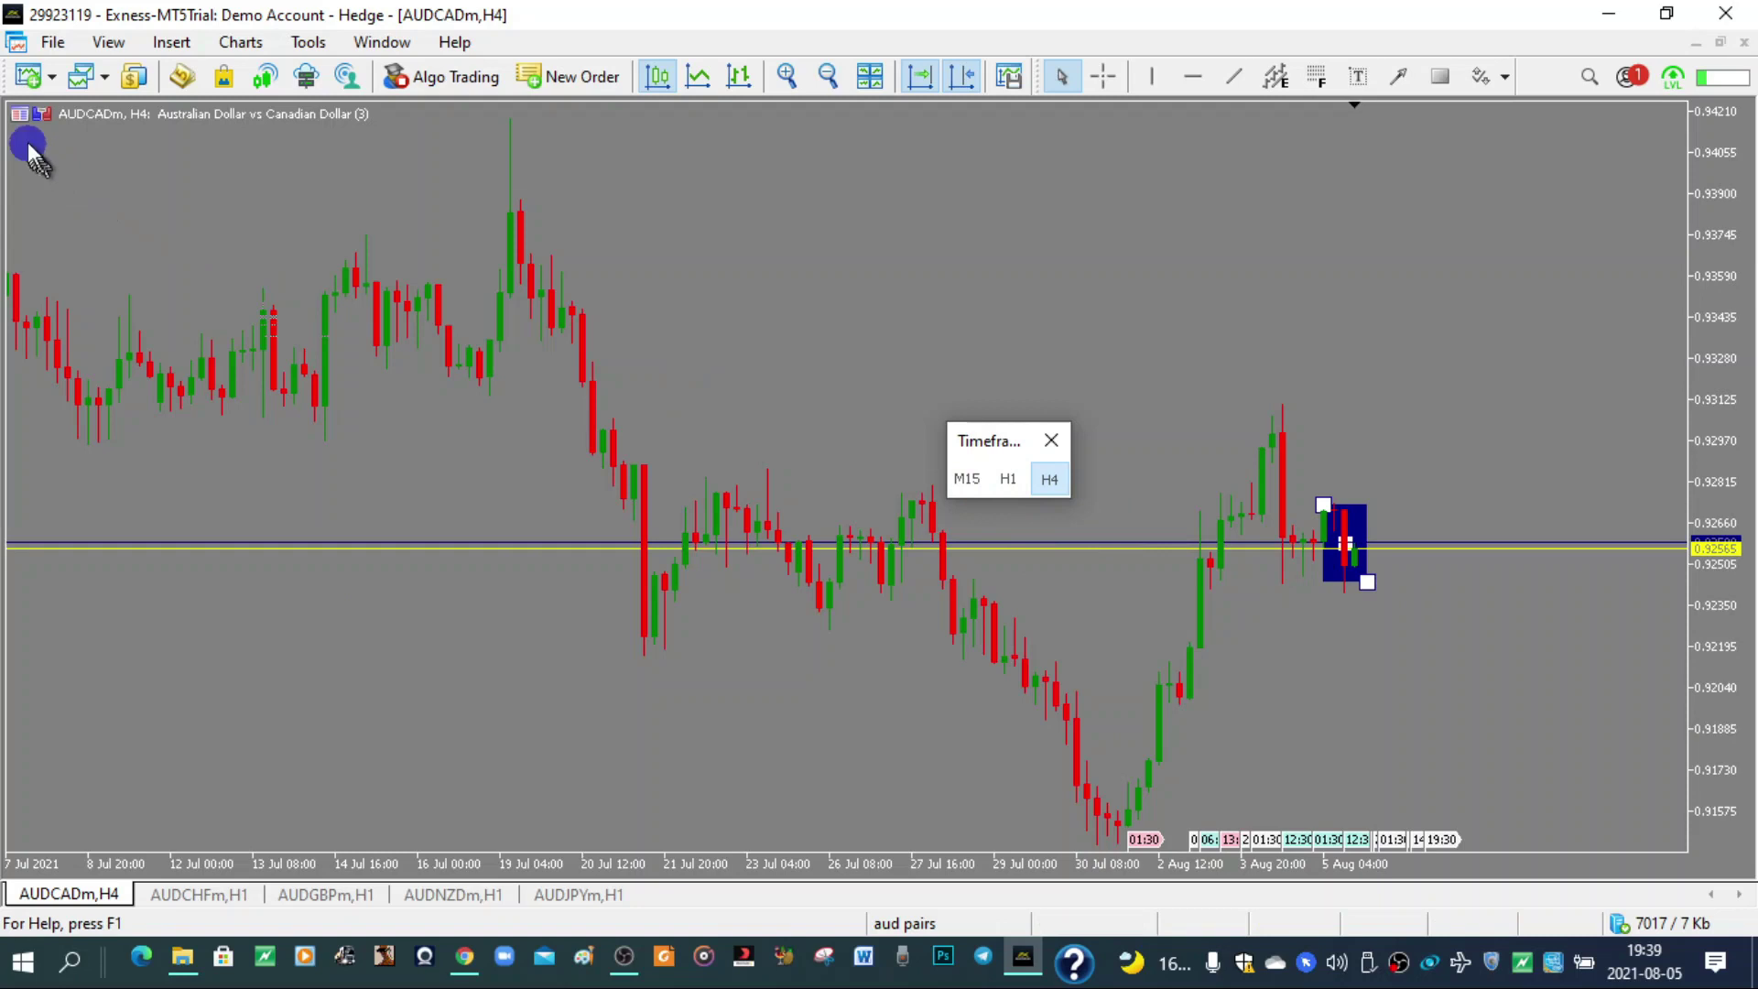
# Step: Dock the Timeframes toolbar back under the Standard toolbar and delete the rectangle from the chart
pyautogui.moveTo(16, 92); pyautogui.dragTo(18, 96)
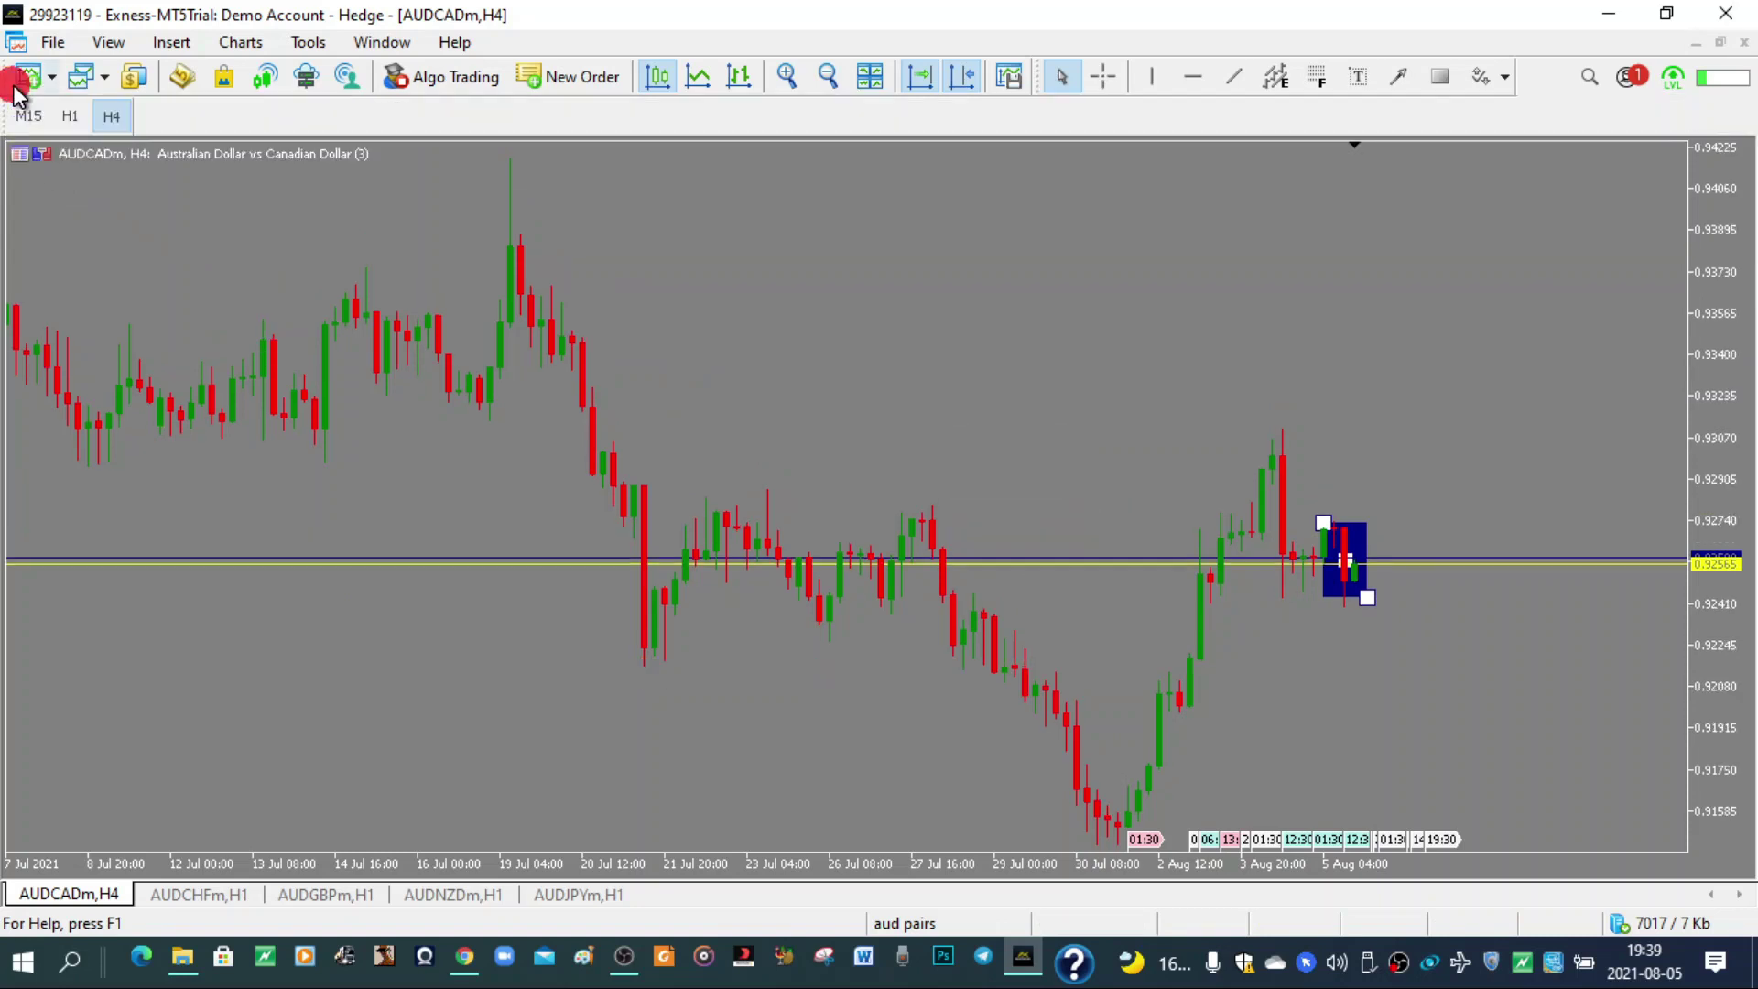
pyautogui.rightClick(1325, 522)
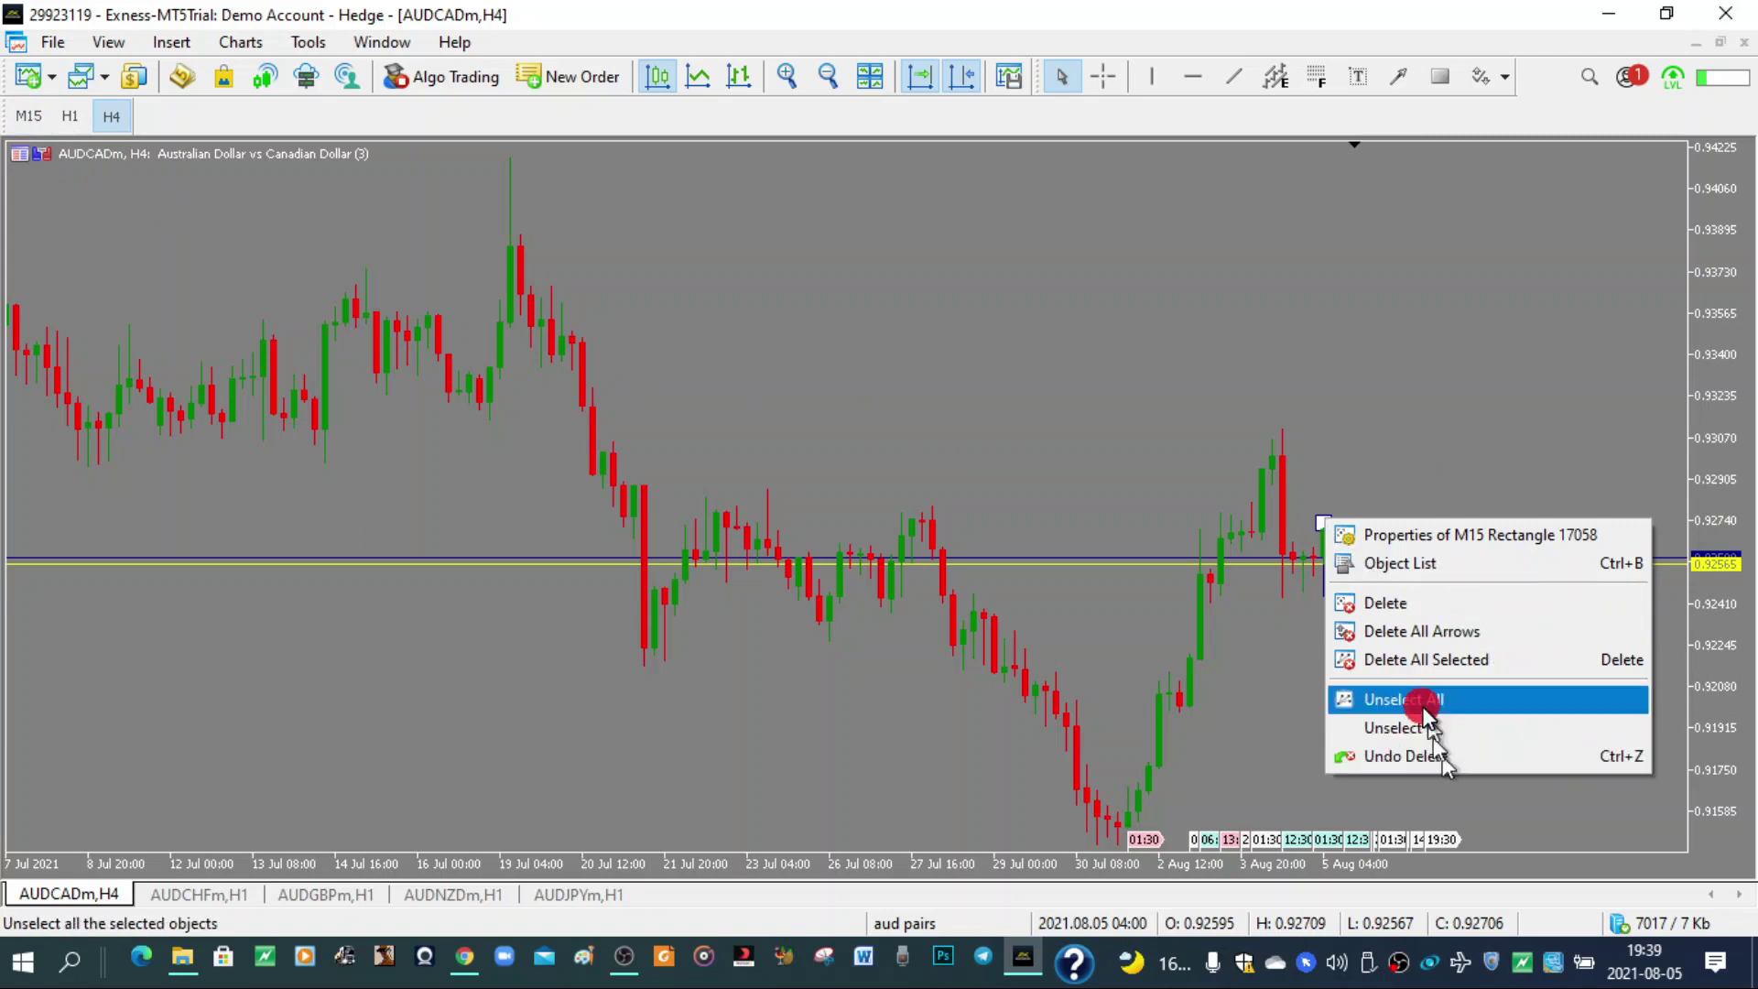
pyautogui.click(1414, 612)
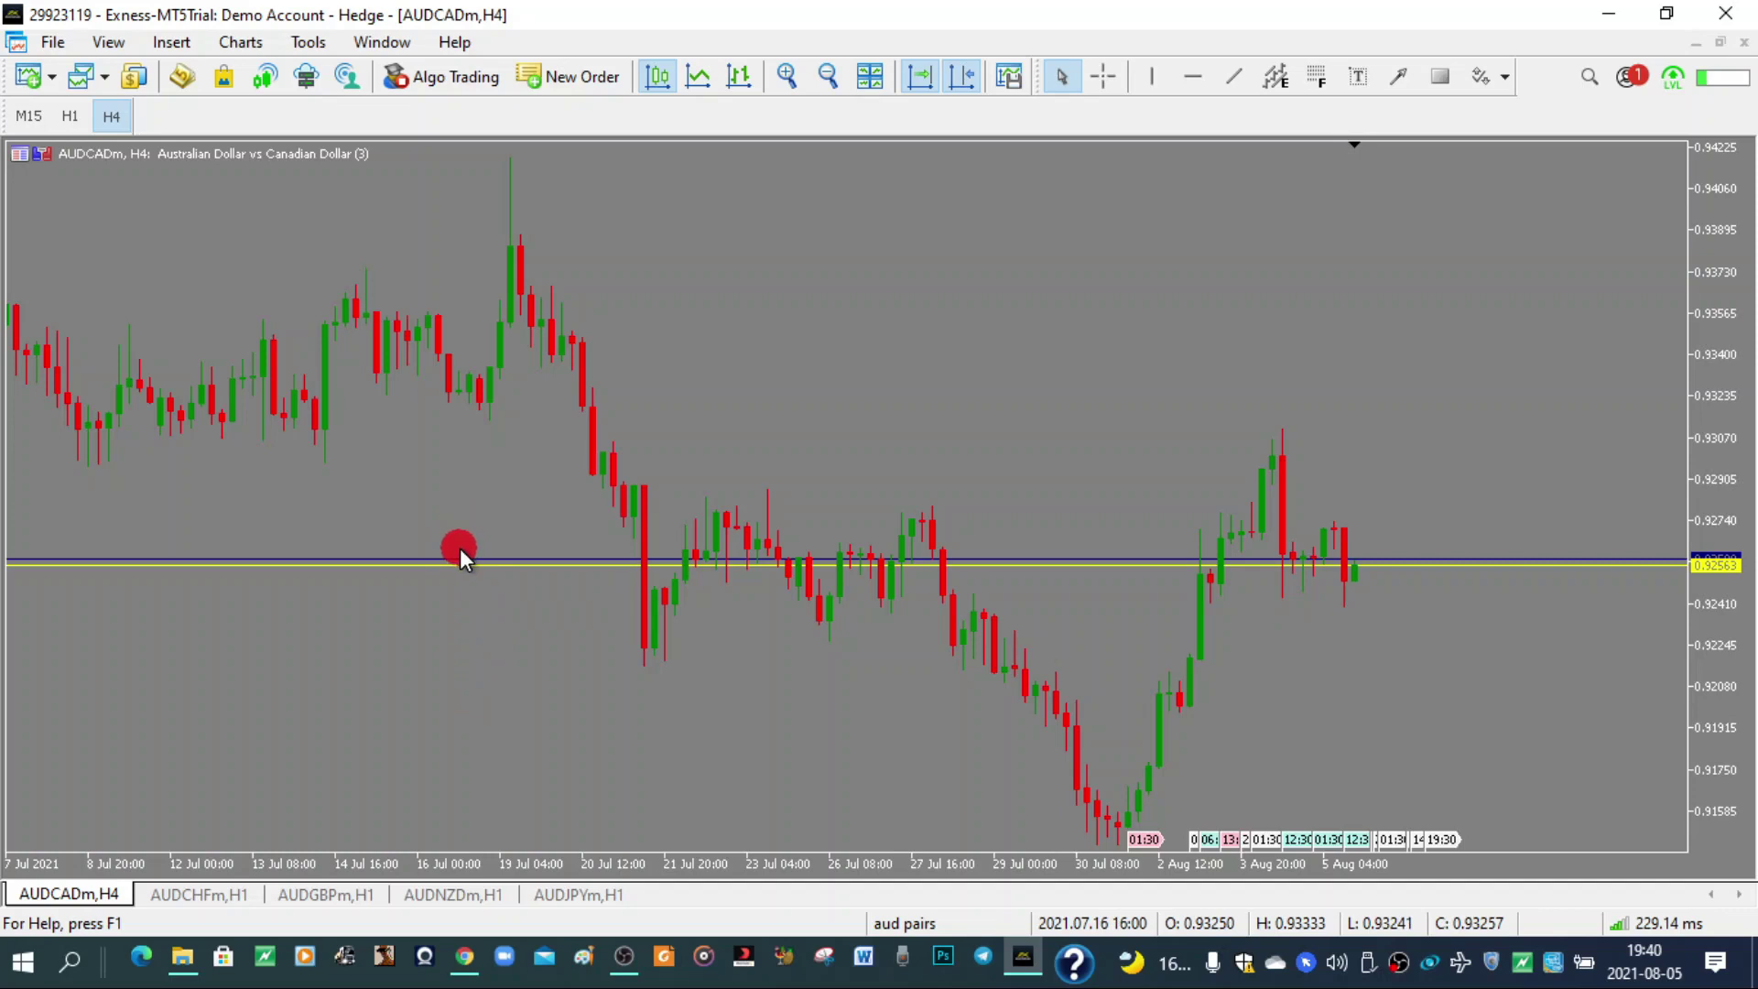
# Step: Show the Toolbox and the AUDCAD one-click trading panel, and accept the One Click Trading terms and conditions
pyautogui.hotkey('ctrl', 't')
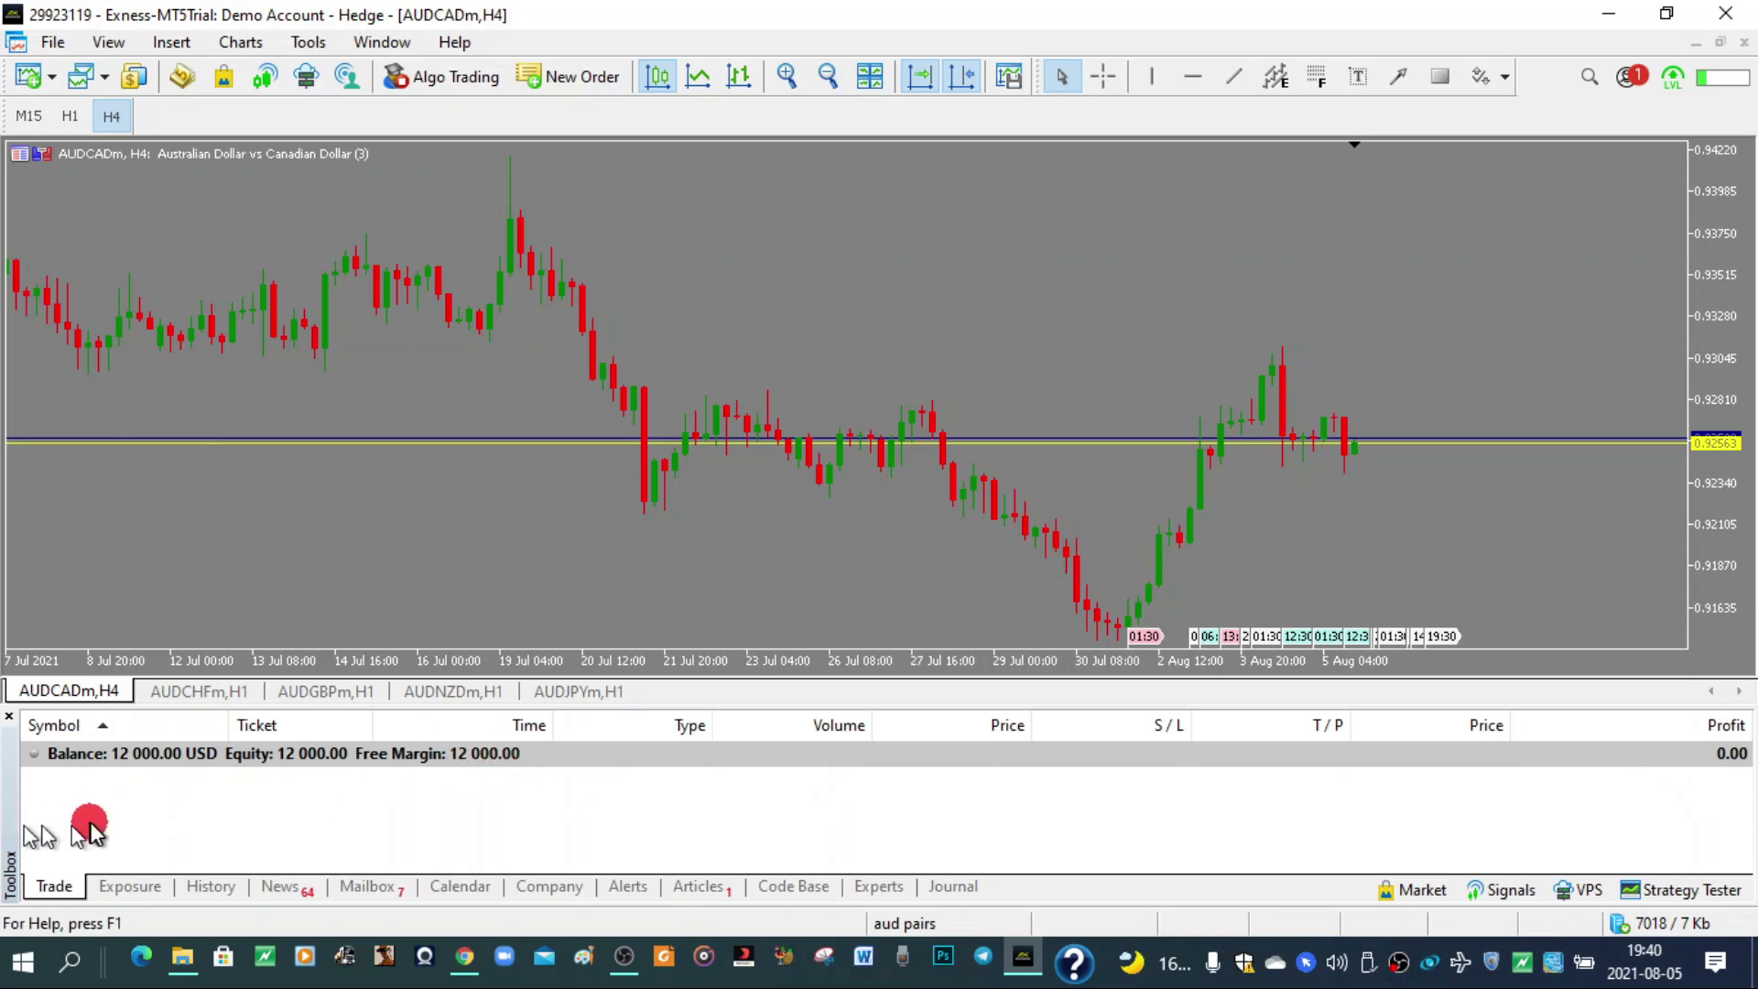
pyautogui.click(42, 151)
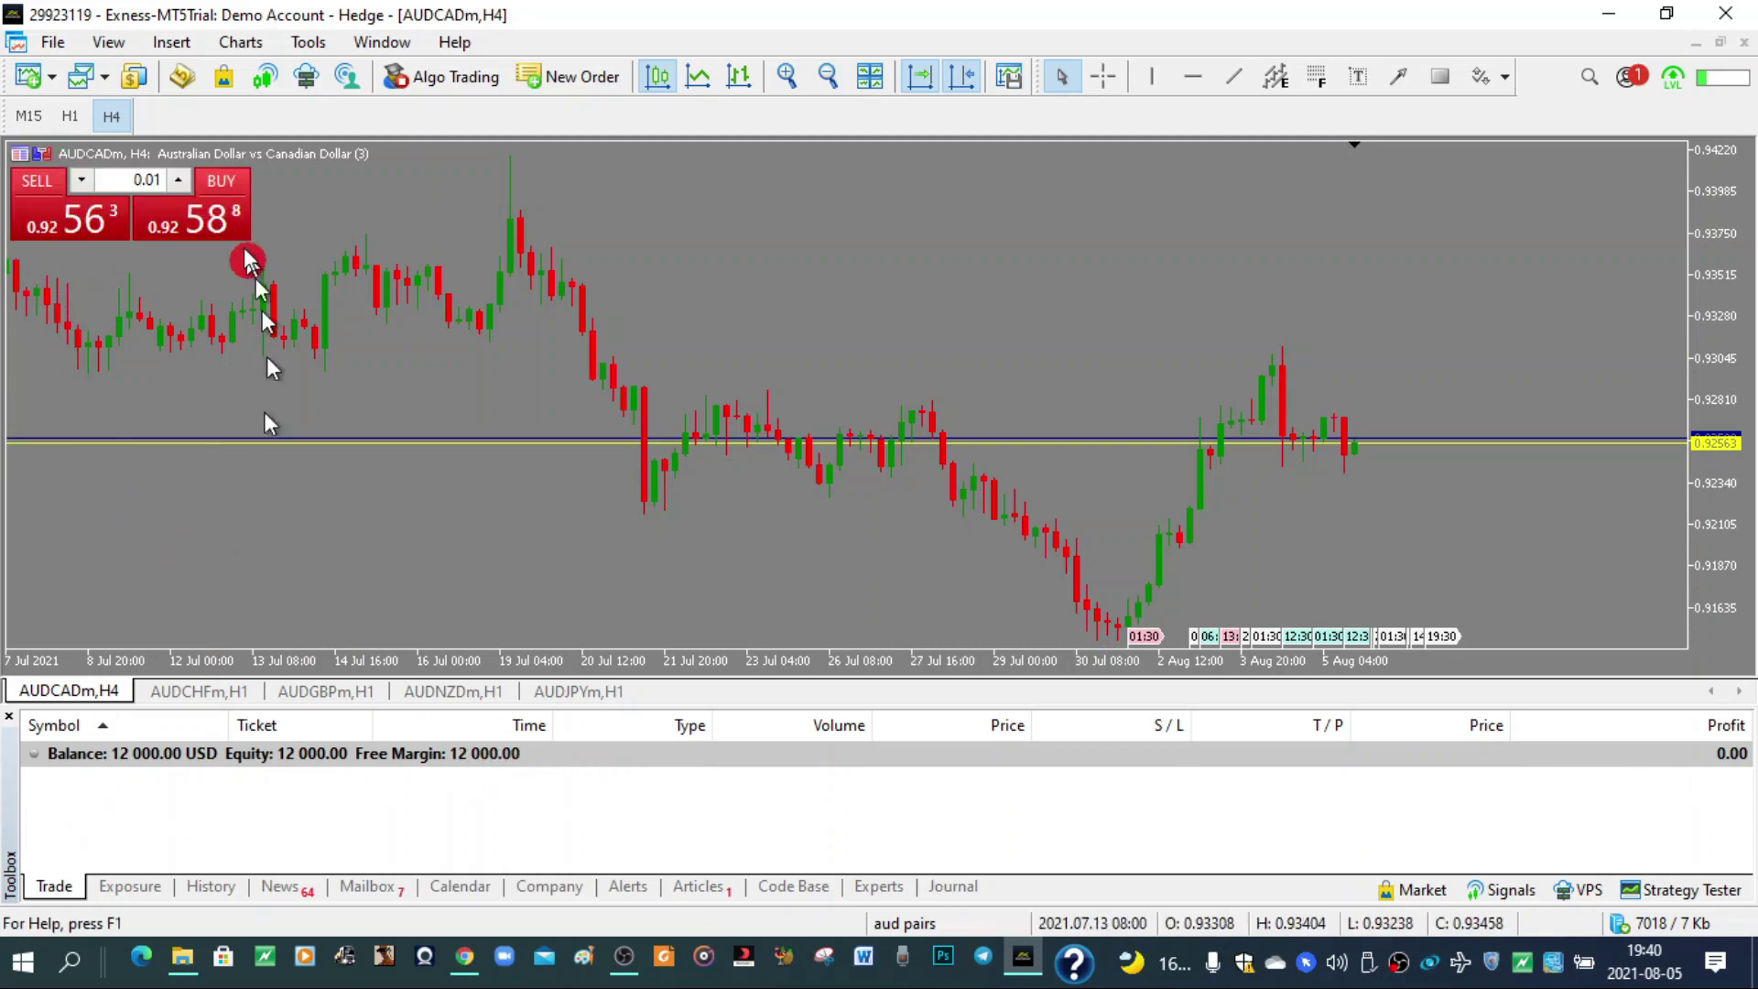
pyautogui.click(231, 213)
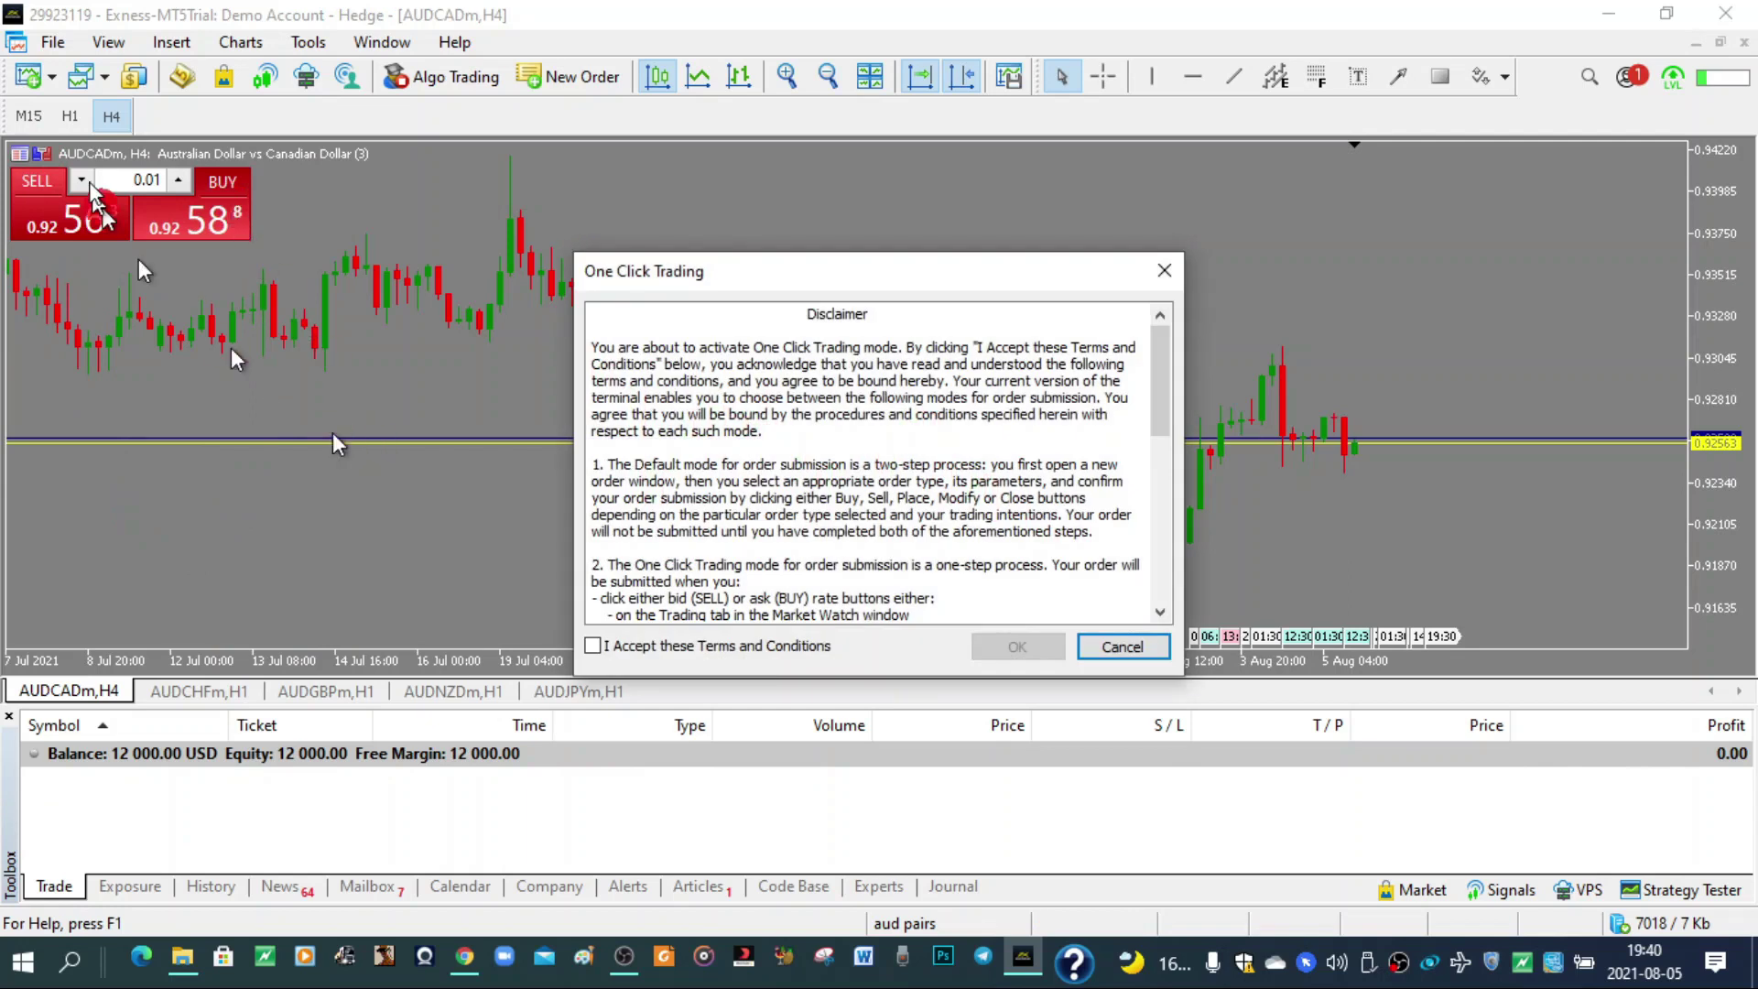
pyautogui.click(608, 652)
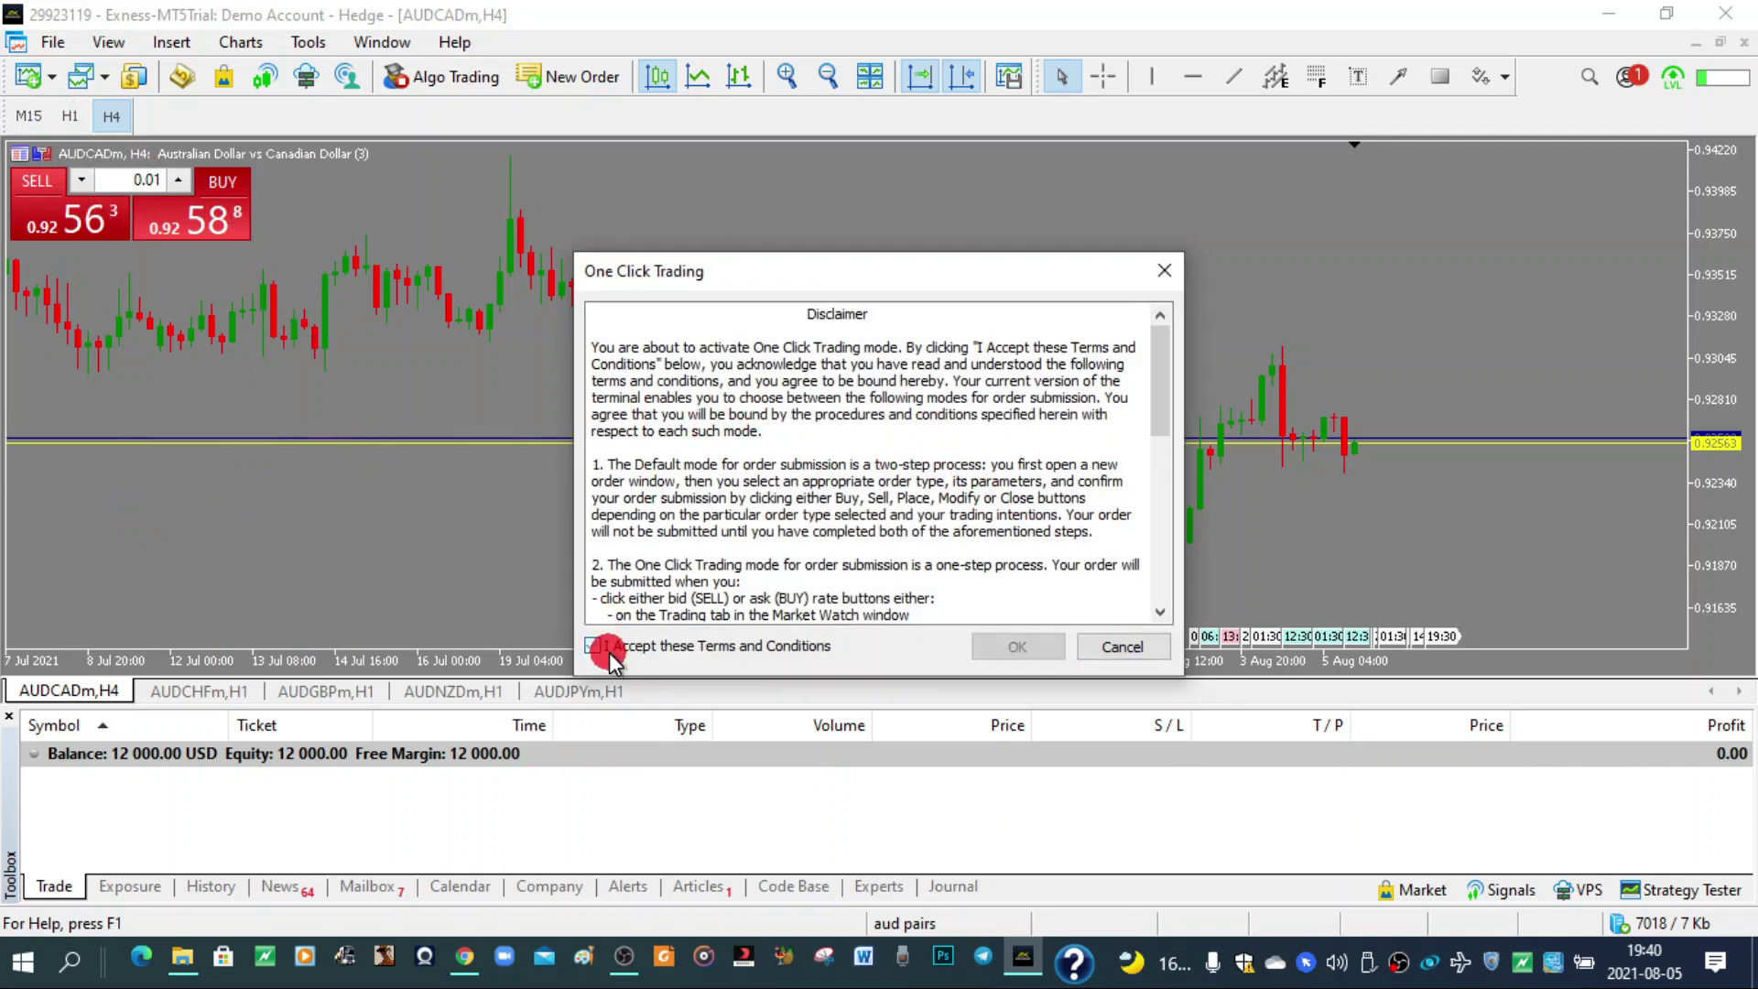
pyautogui.click(1042, 647)
# Step: Buy 0.01 lots of AUDCAD with one-click trading and check the open position's profit
pyautogui.click(28, 777)
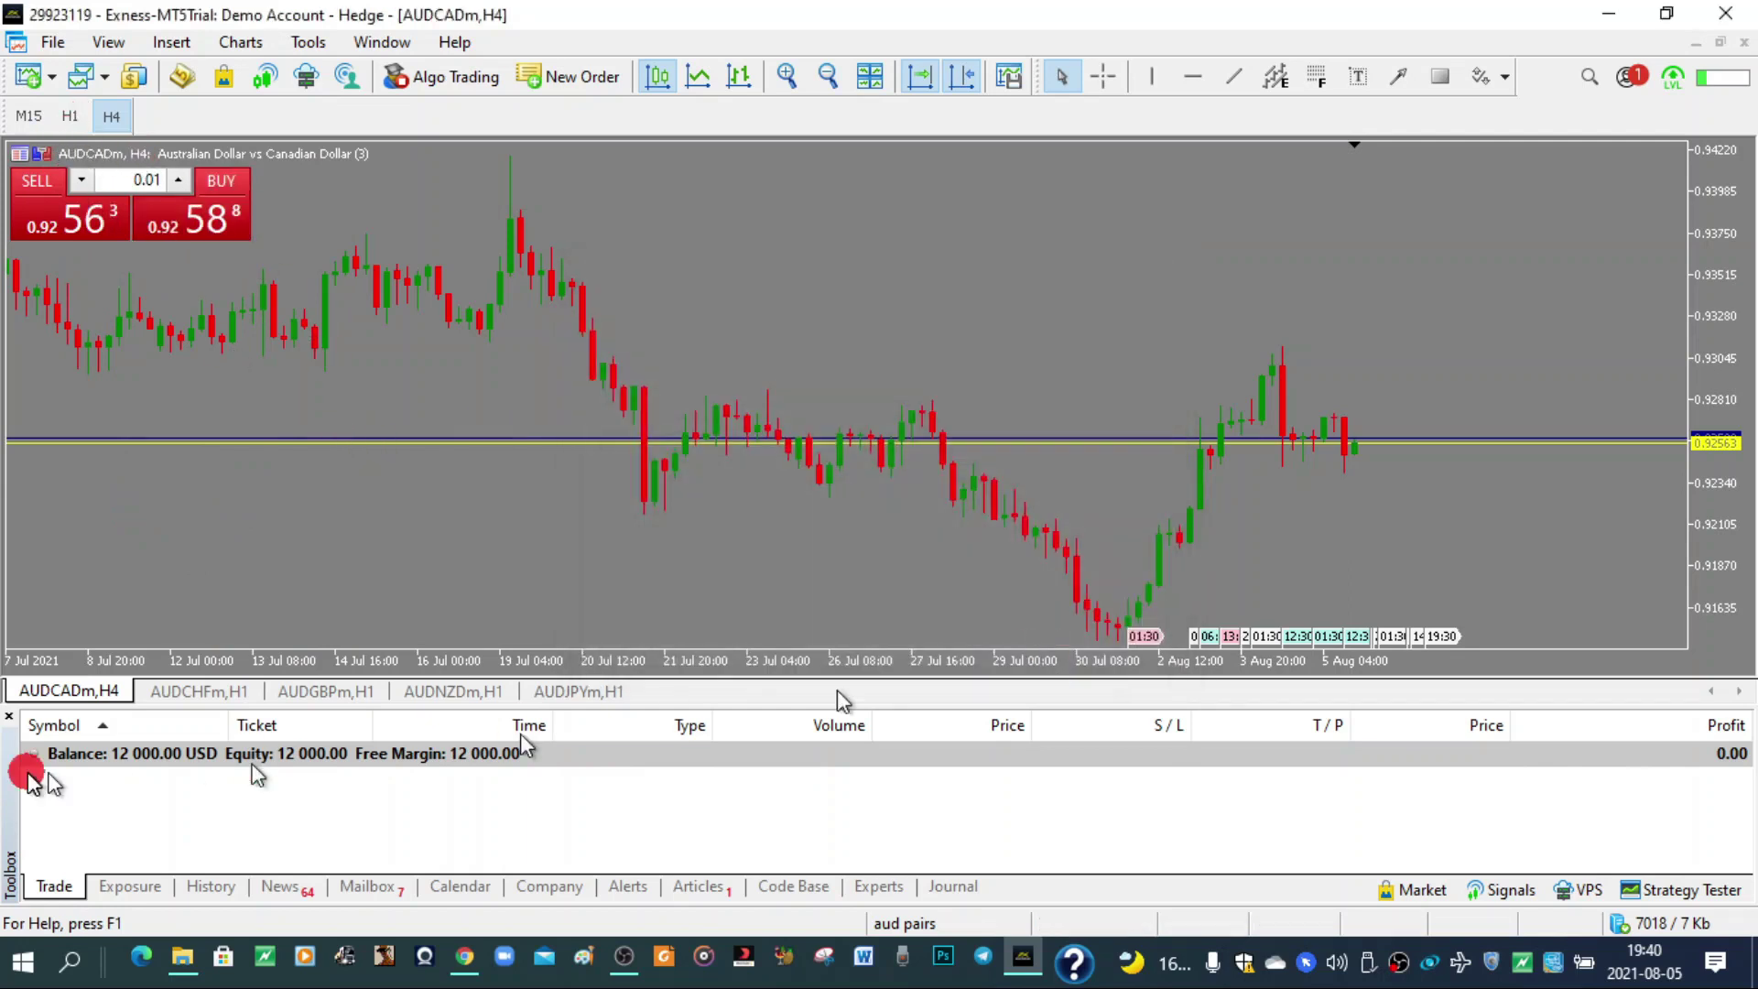
pyautogui.click(234, 225)
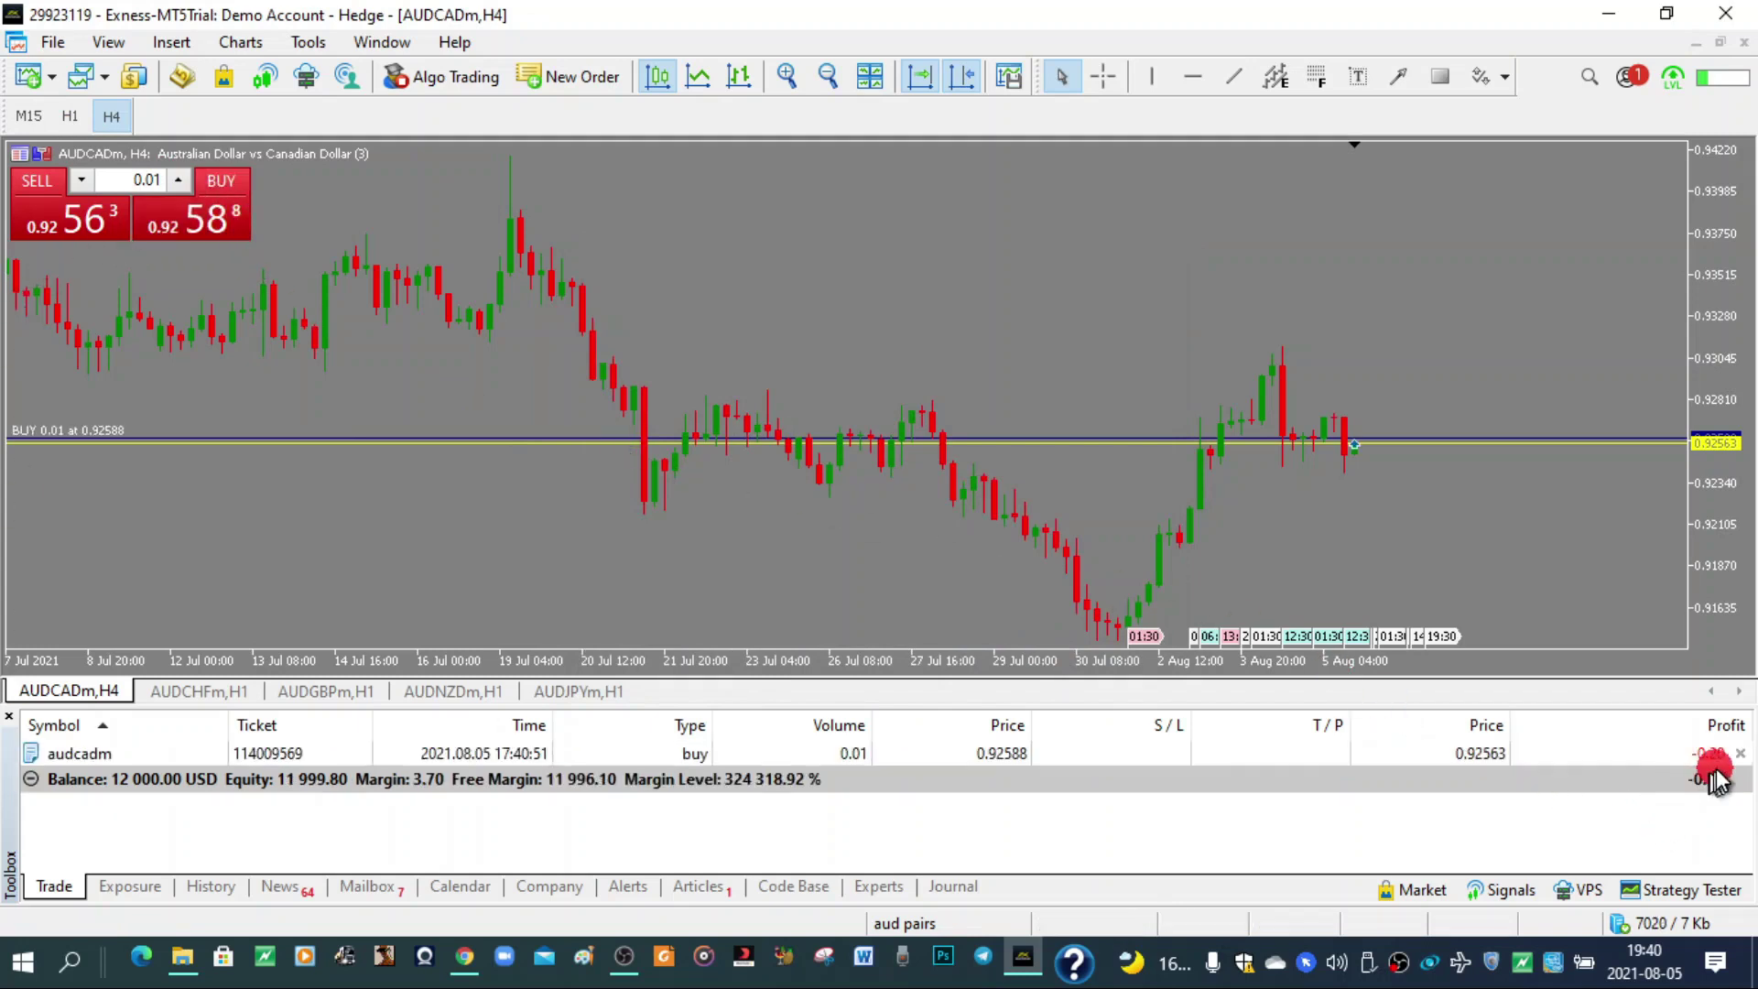
pyautogui.click(1718, 749)
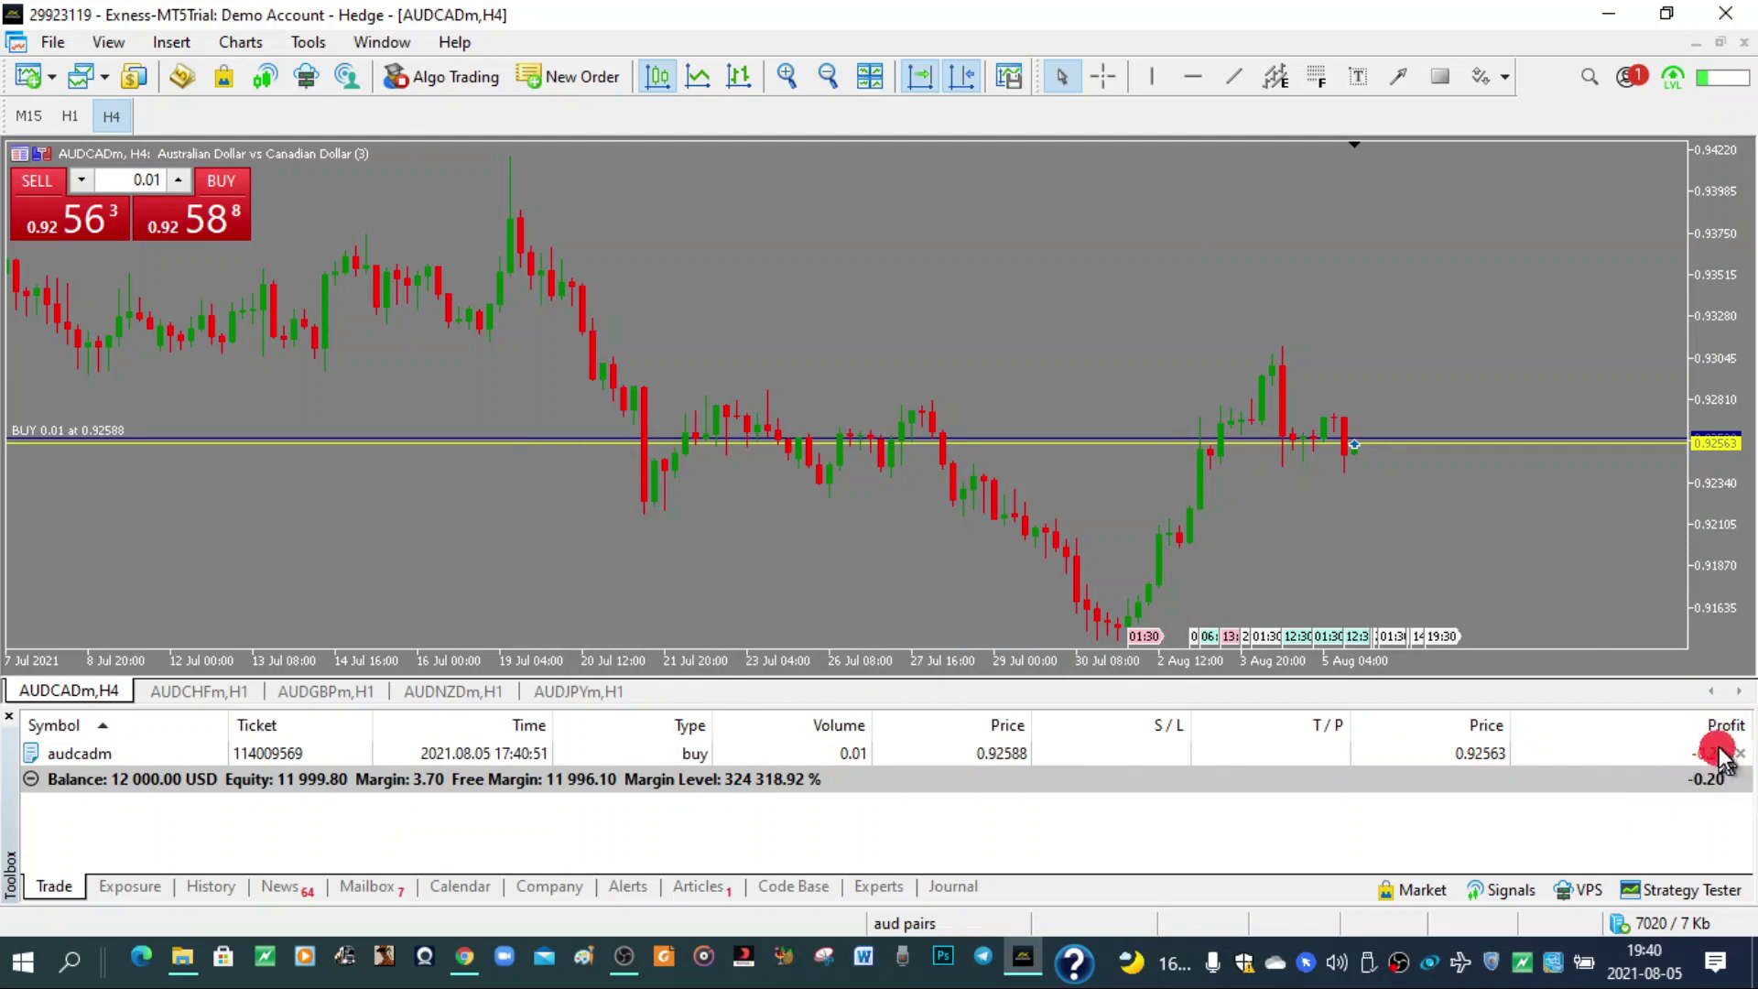
pyautogui.click(1577, 789)
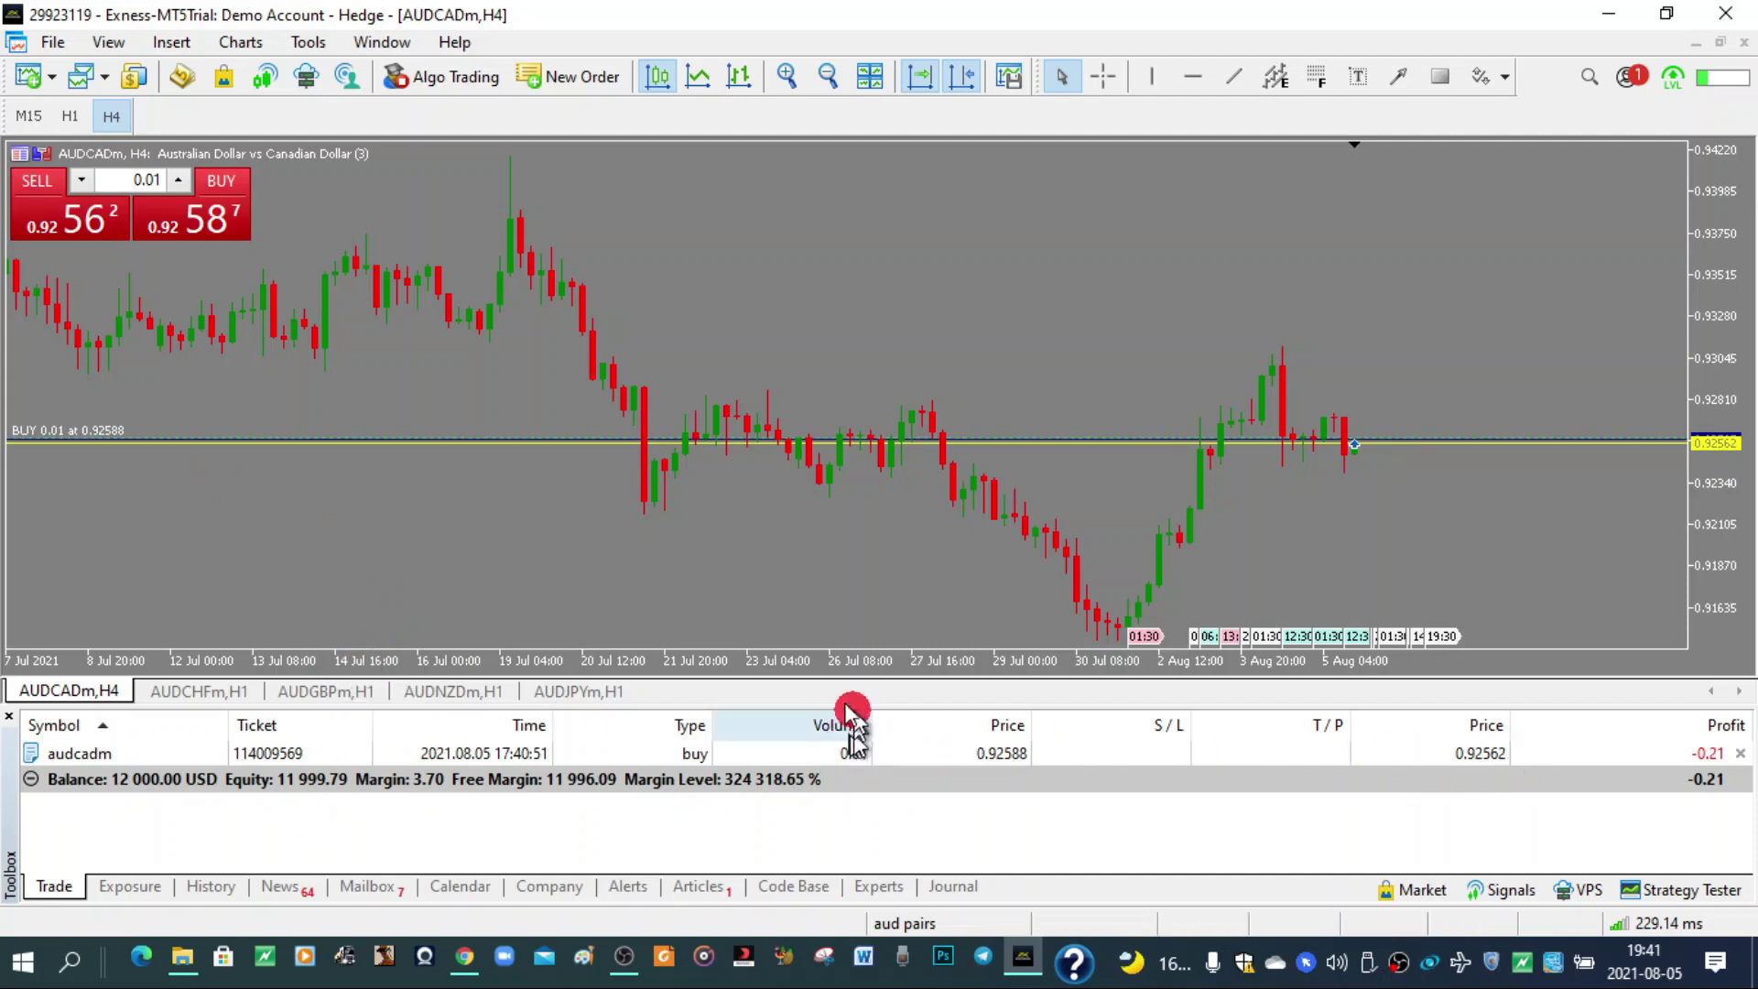
# Step: Set the one-click trading volume to 10.00 lots and buy AUDCAD
pyautogui.click(158, 184)
pyautogui.doubleClick(161, 181)
pyautogui.click(85, 209)
pyautogui.click(206, 229)
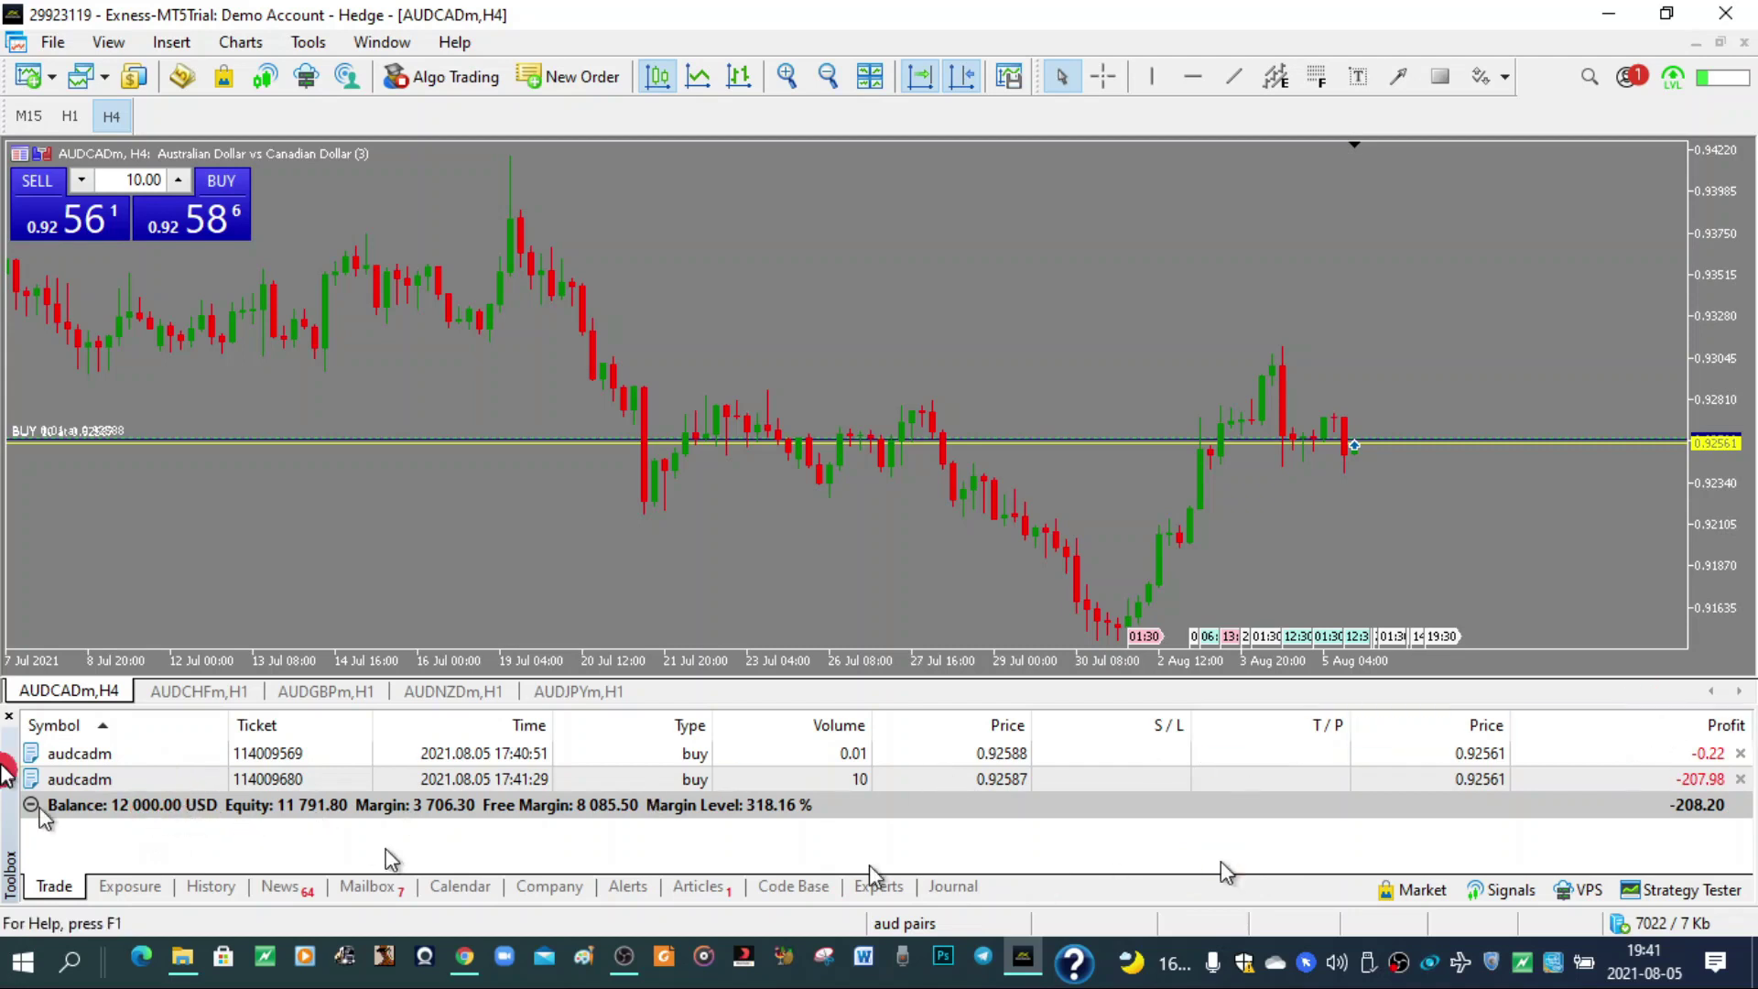
# Step: Close the 10-lot AUDCAD position and the 0.01-lot position
pyautogui.click(1741, 778)
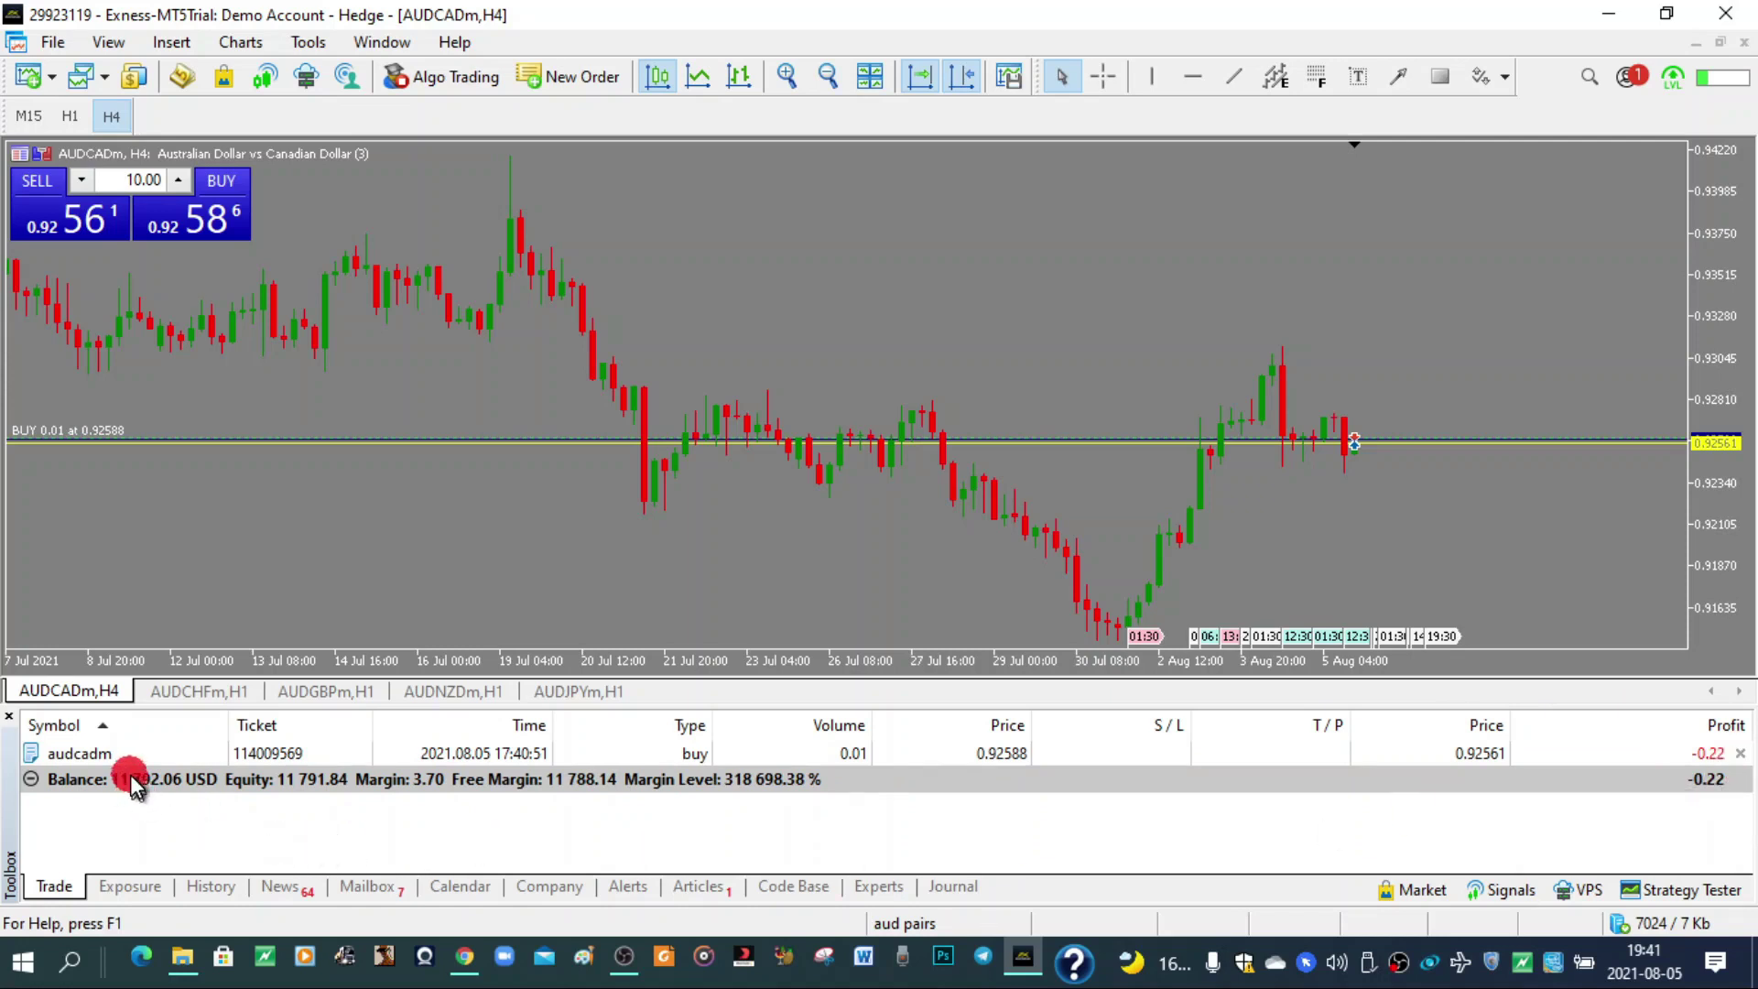
pyautogui.click(1741, 752)
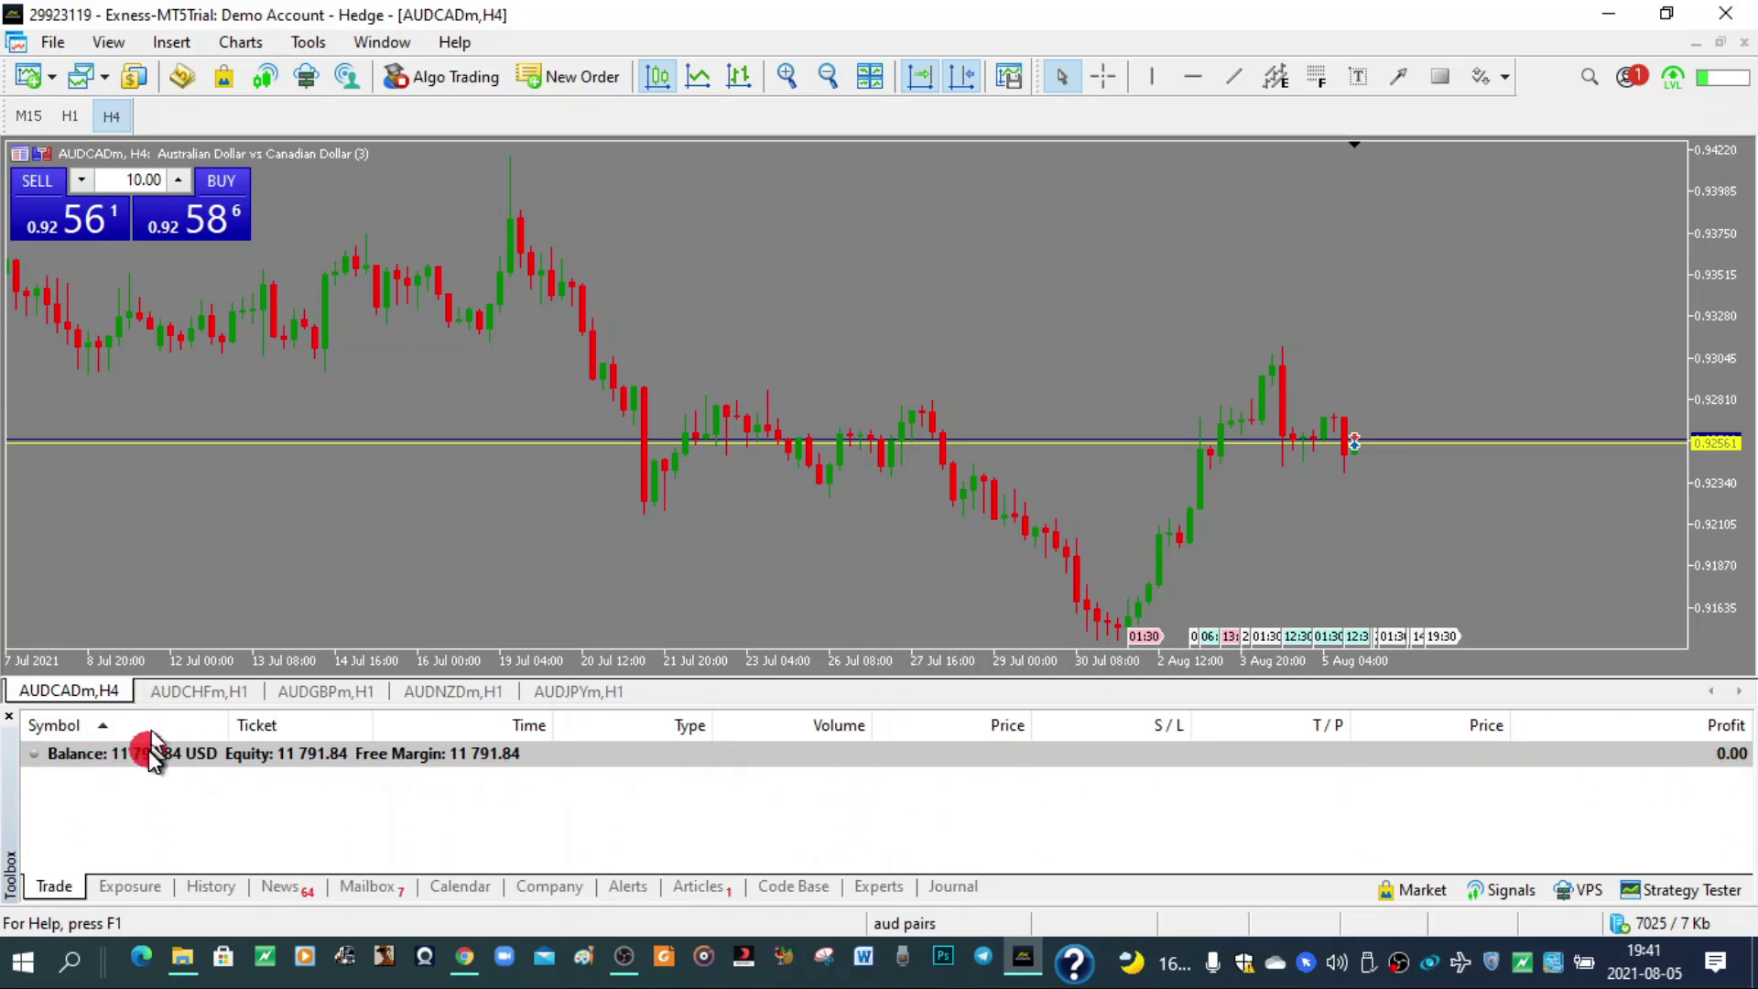
# Step: Review the closed trades in the account history and view the market news list
pyautogui.click(211, 886)
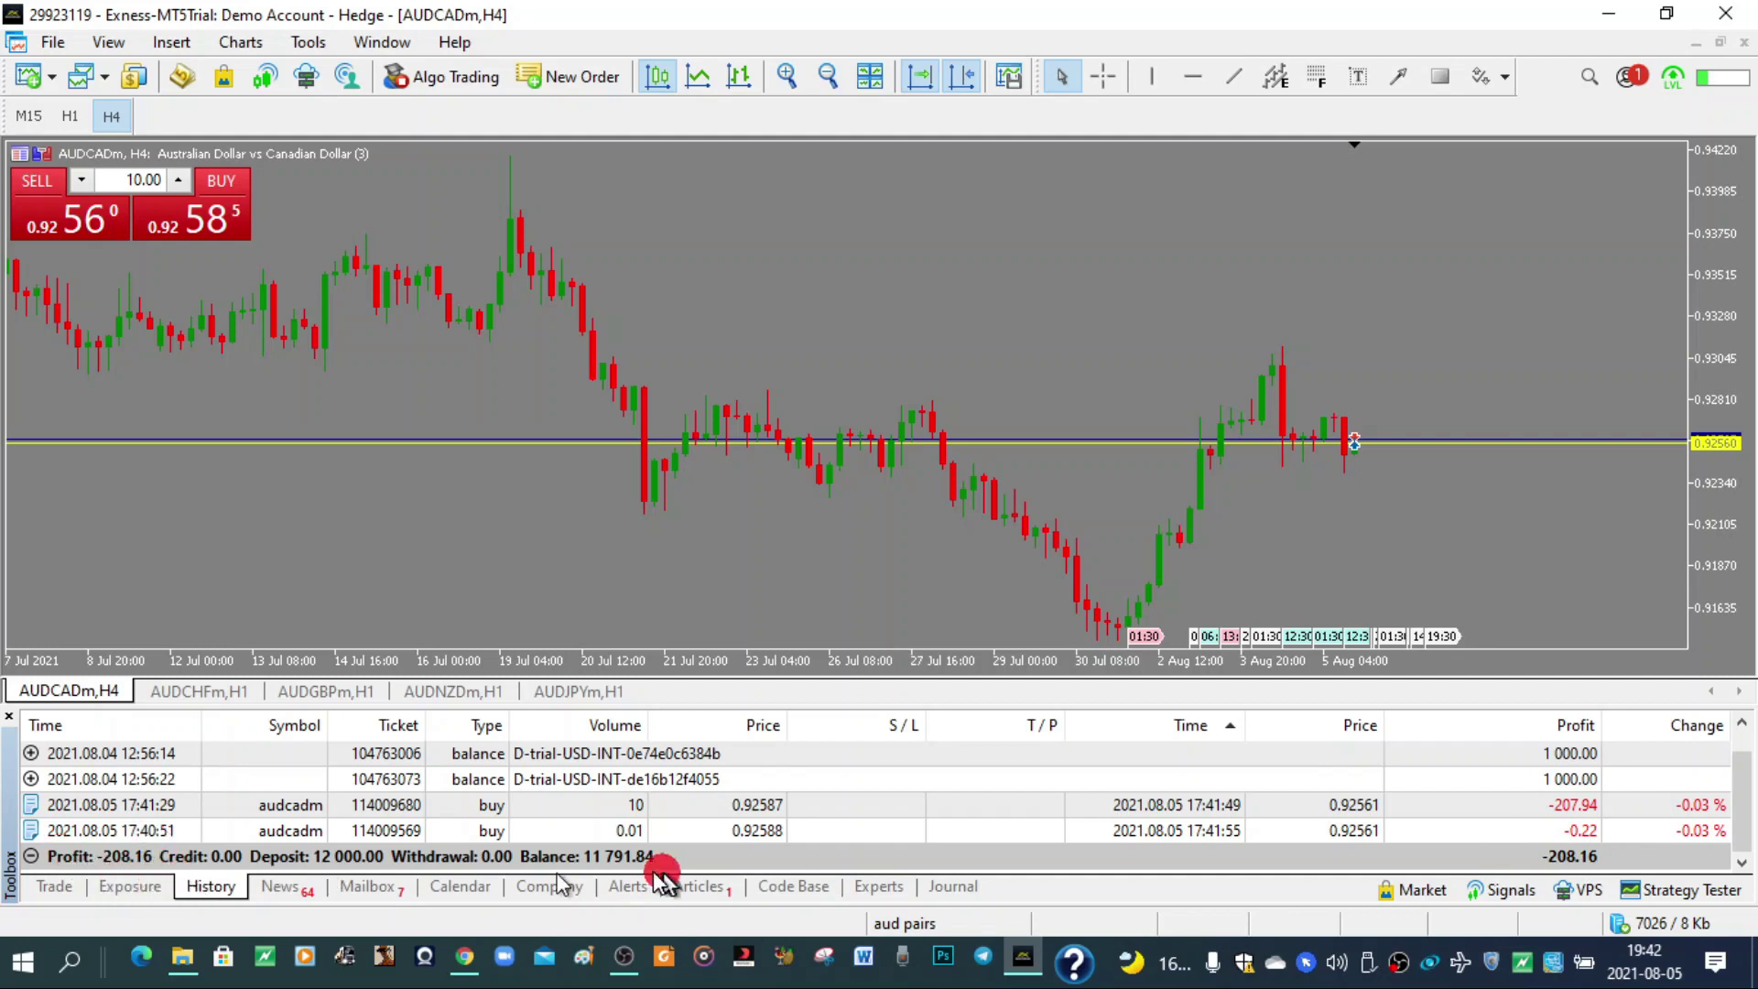
pyautogui.click(279, 887)
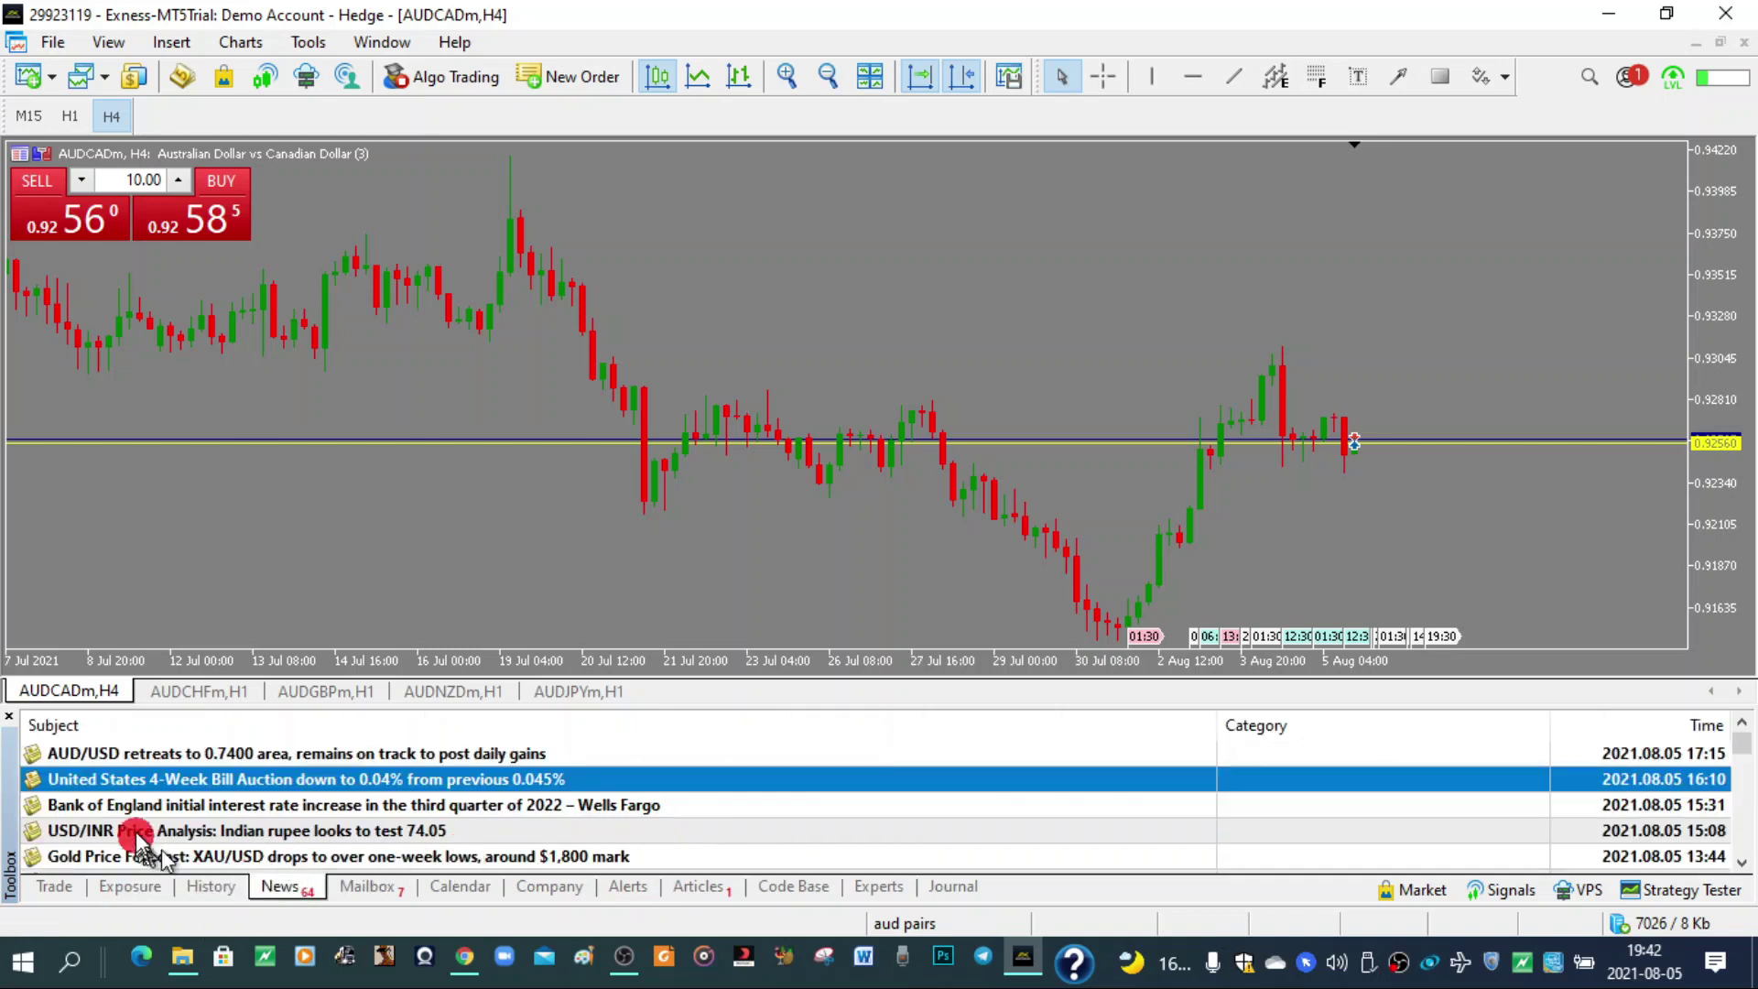
# Step: Open the news article about AUD/USD retreating to the 0.7400 area, read it and close it
pyautogui.scroll(-3, 91, 787)
pyautogui.scroll(3, 229, 787)
pyautogui.click(130, 755)
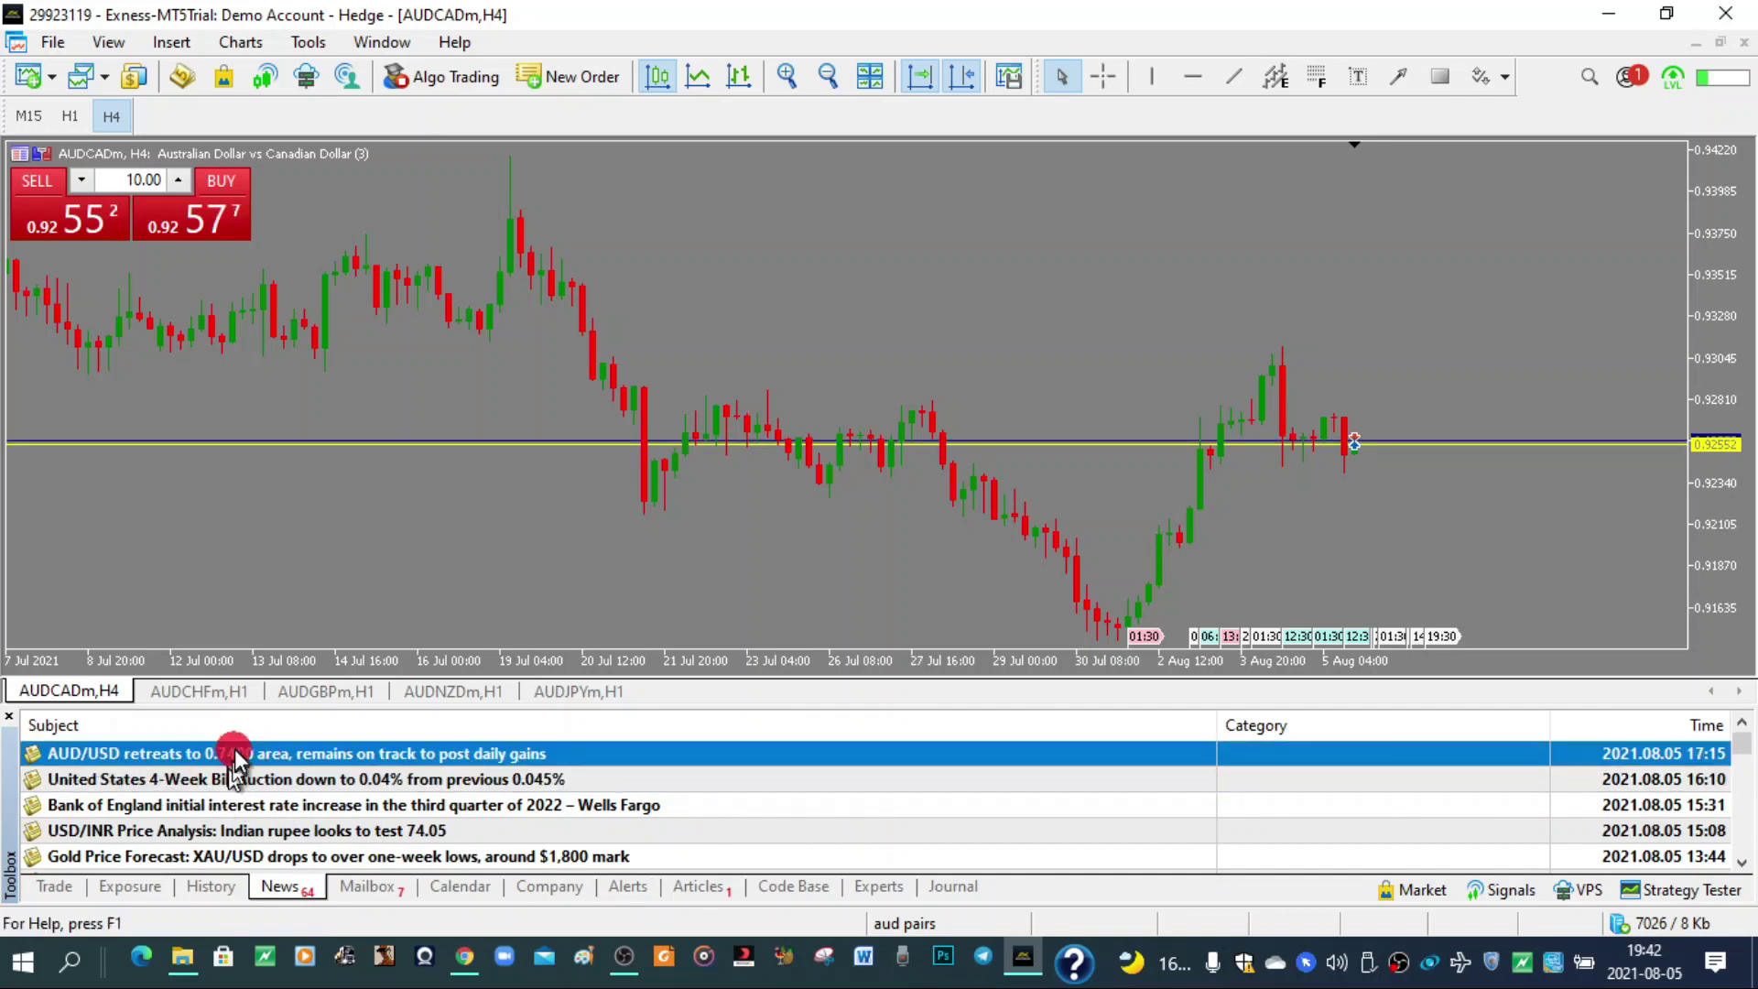
pyautogui.doubleClick(102, 758)
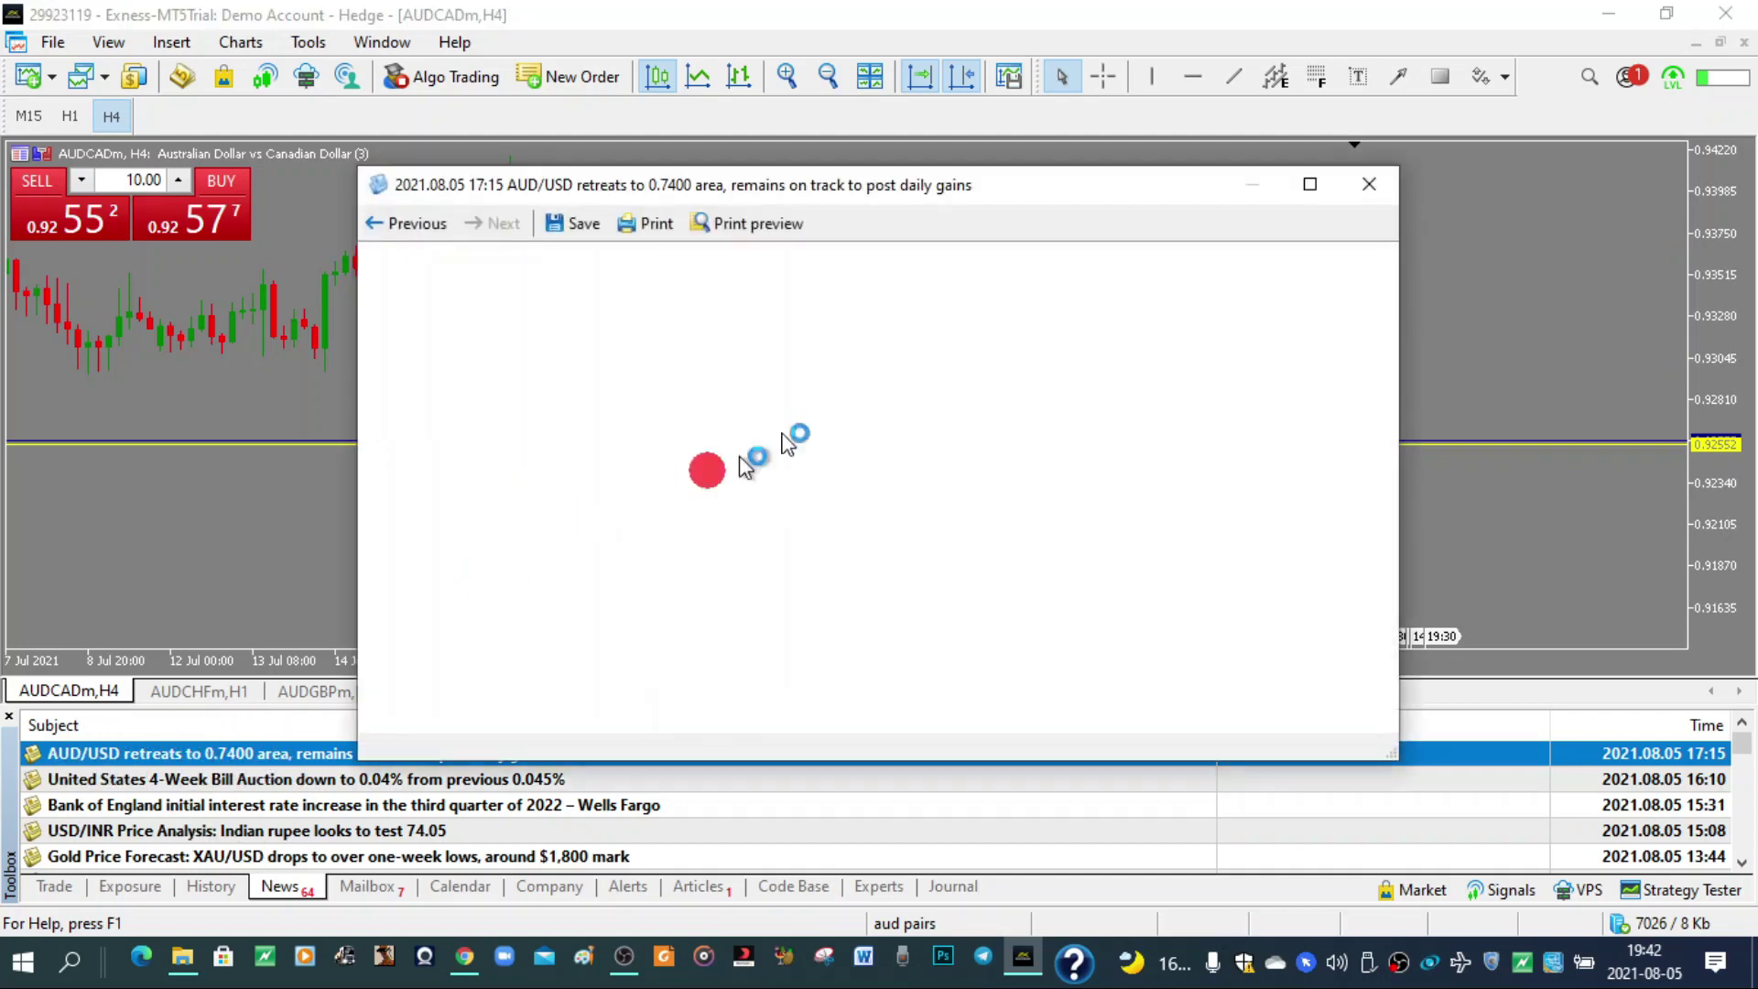
pyautogui.click(1356, 190)
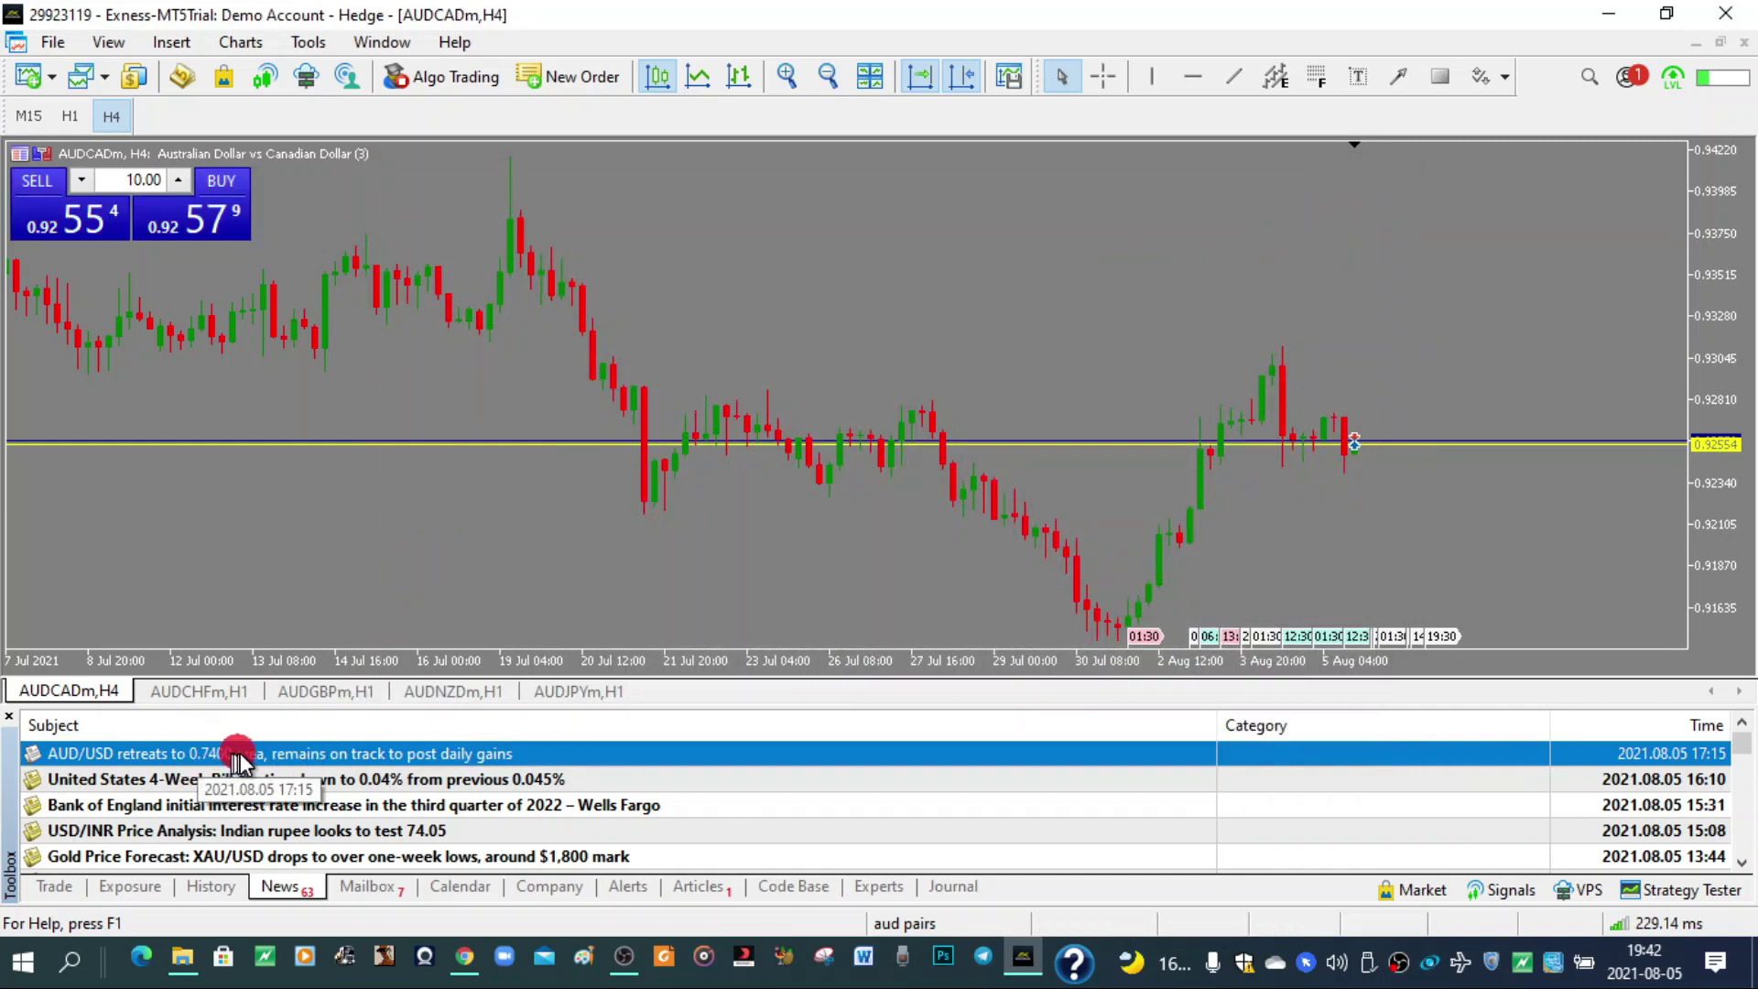
pyautogui.doubleClick(134, 763)
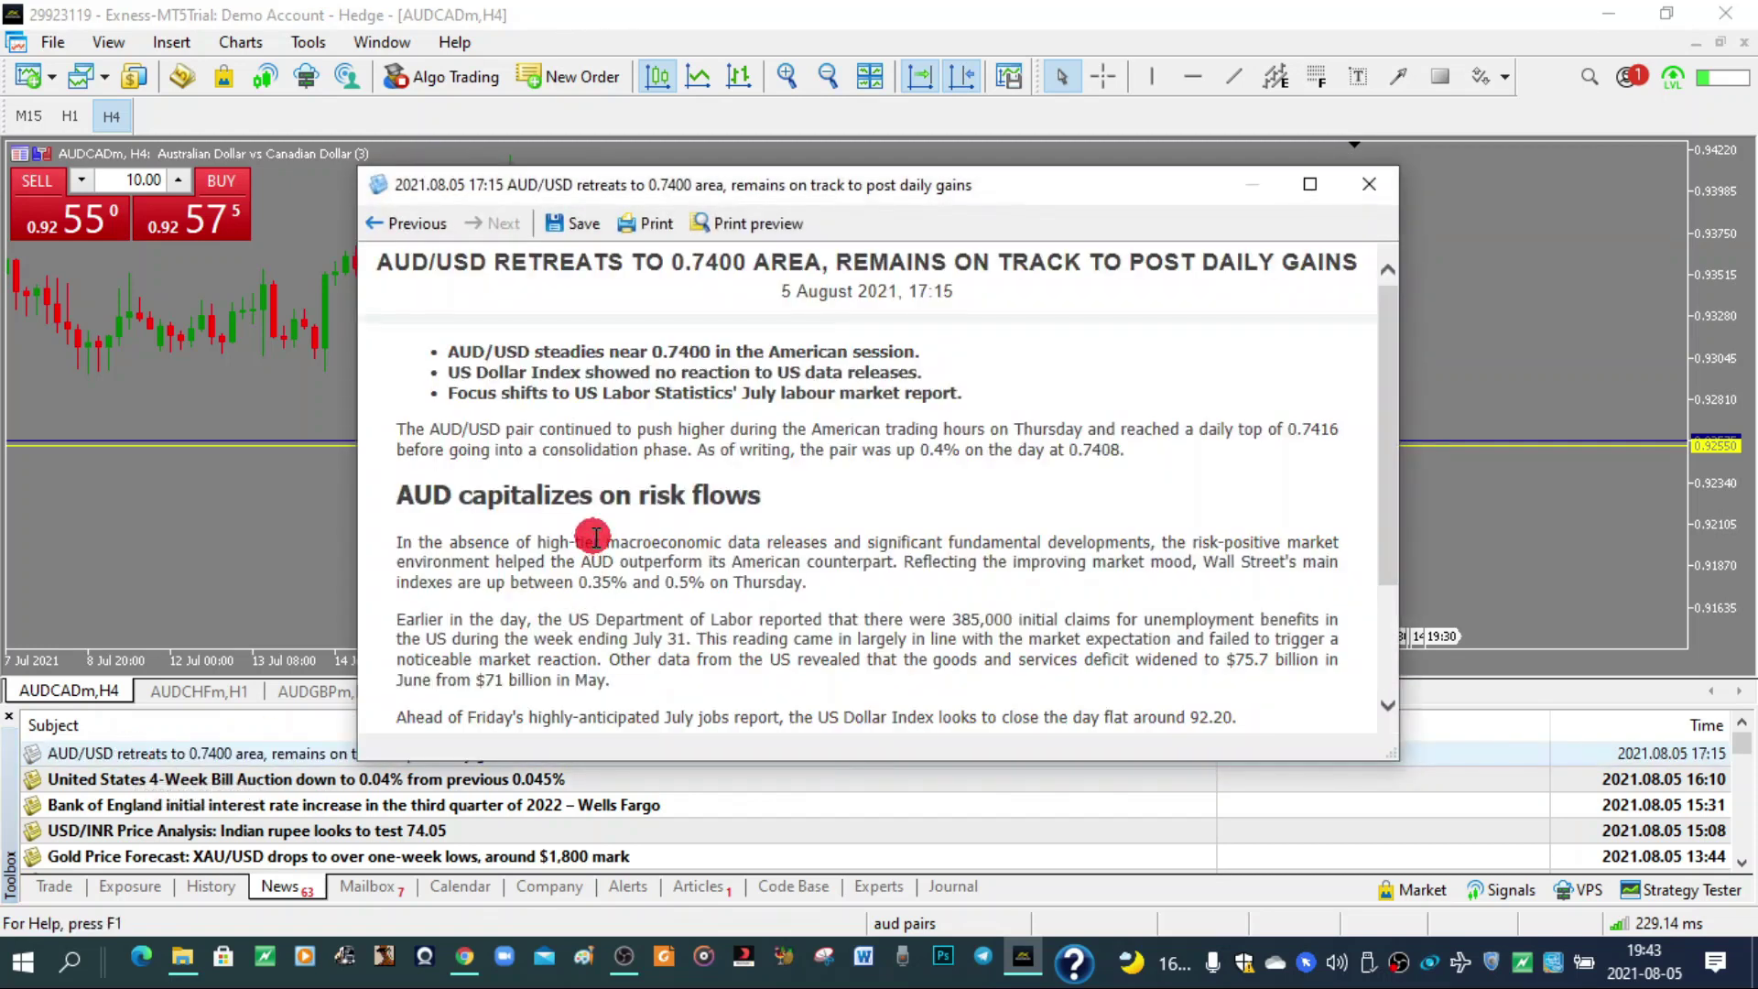
pyautogui.moveTo(1400, 367); pyautogui.dragTo(1396, 269)
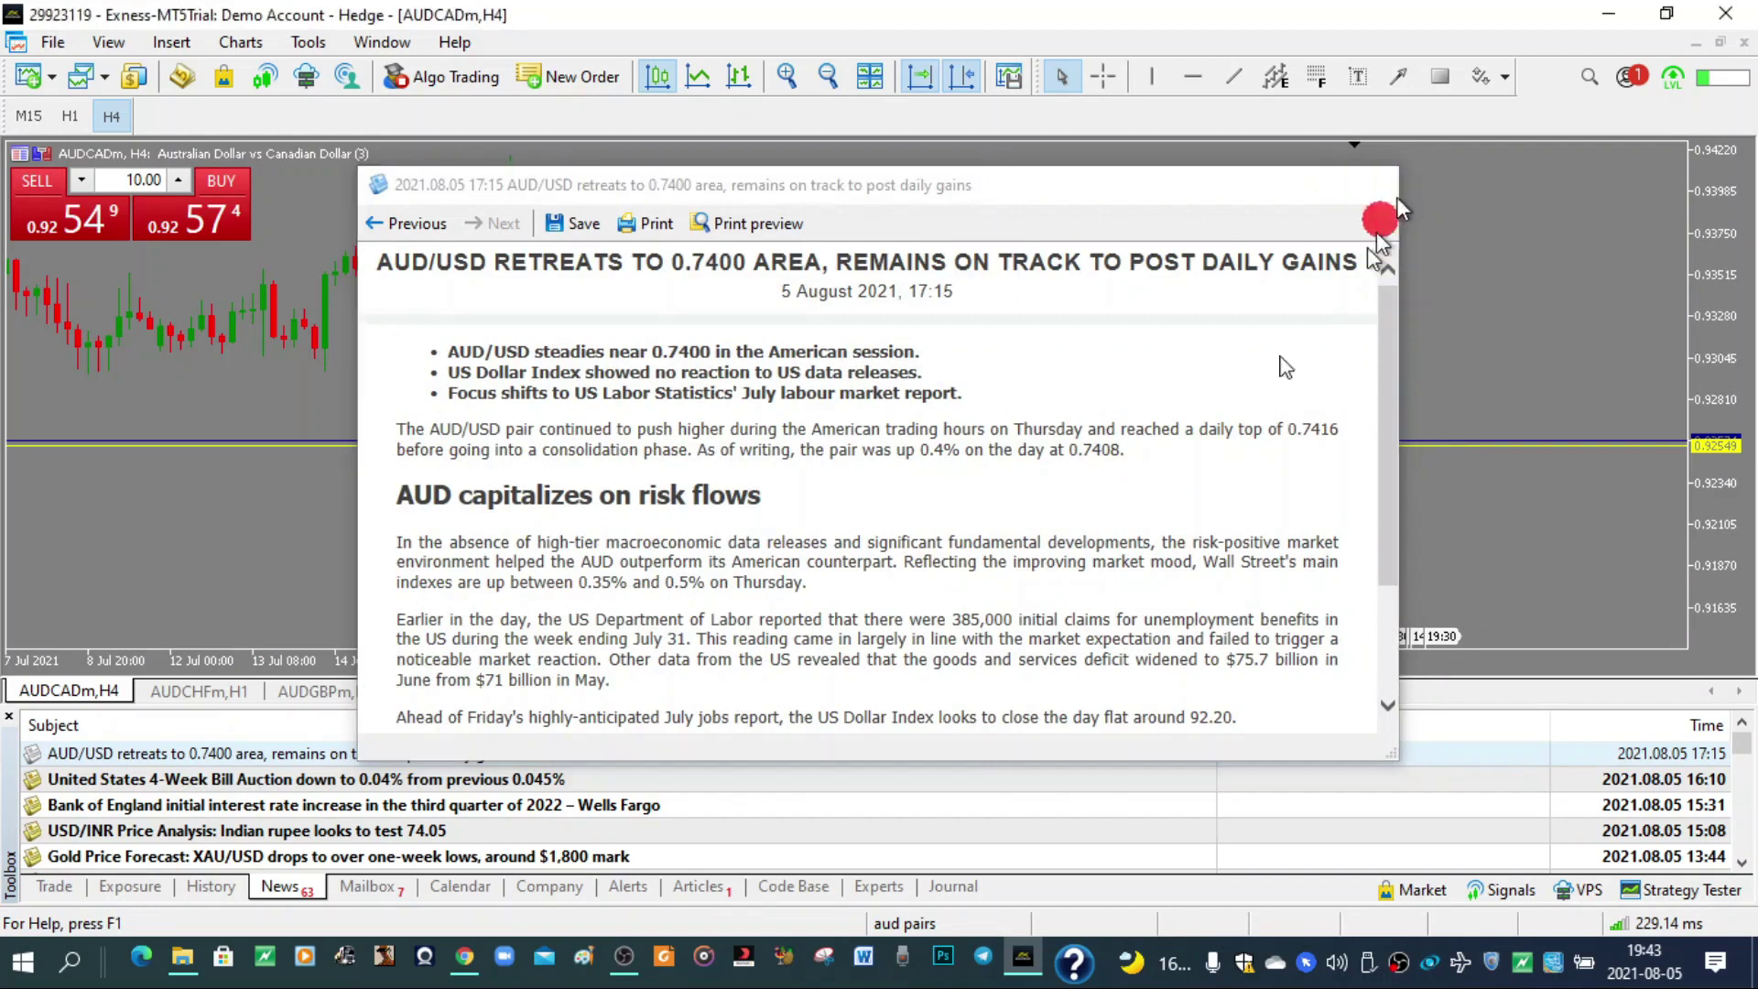
pyautogui.click(1369, 184)
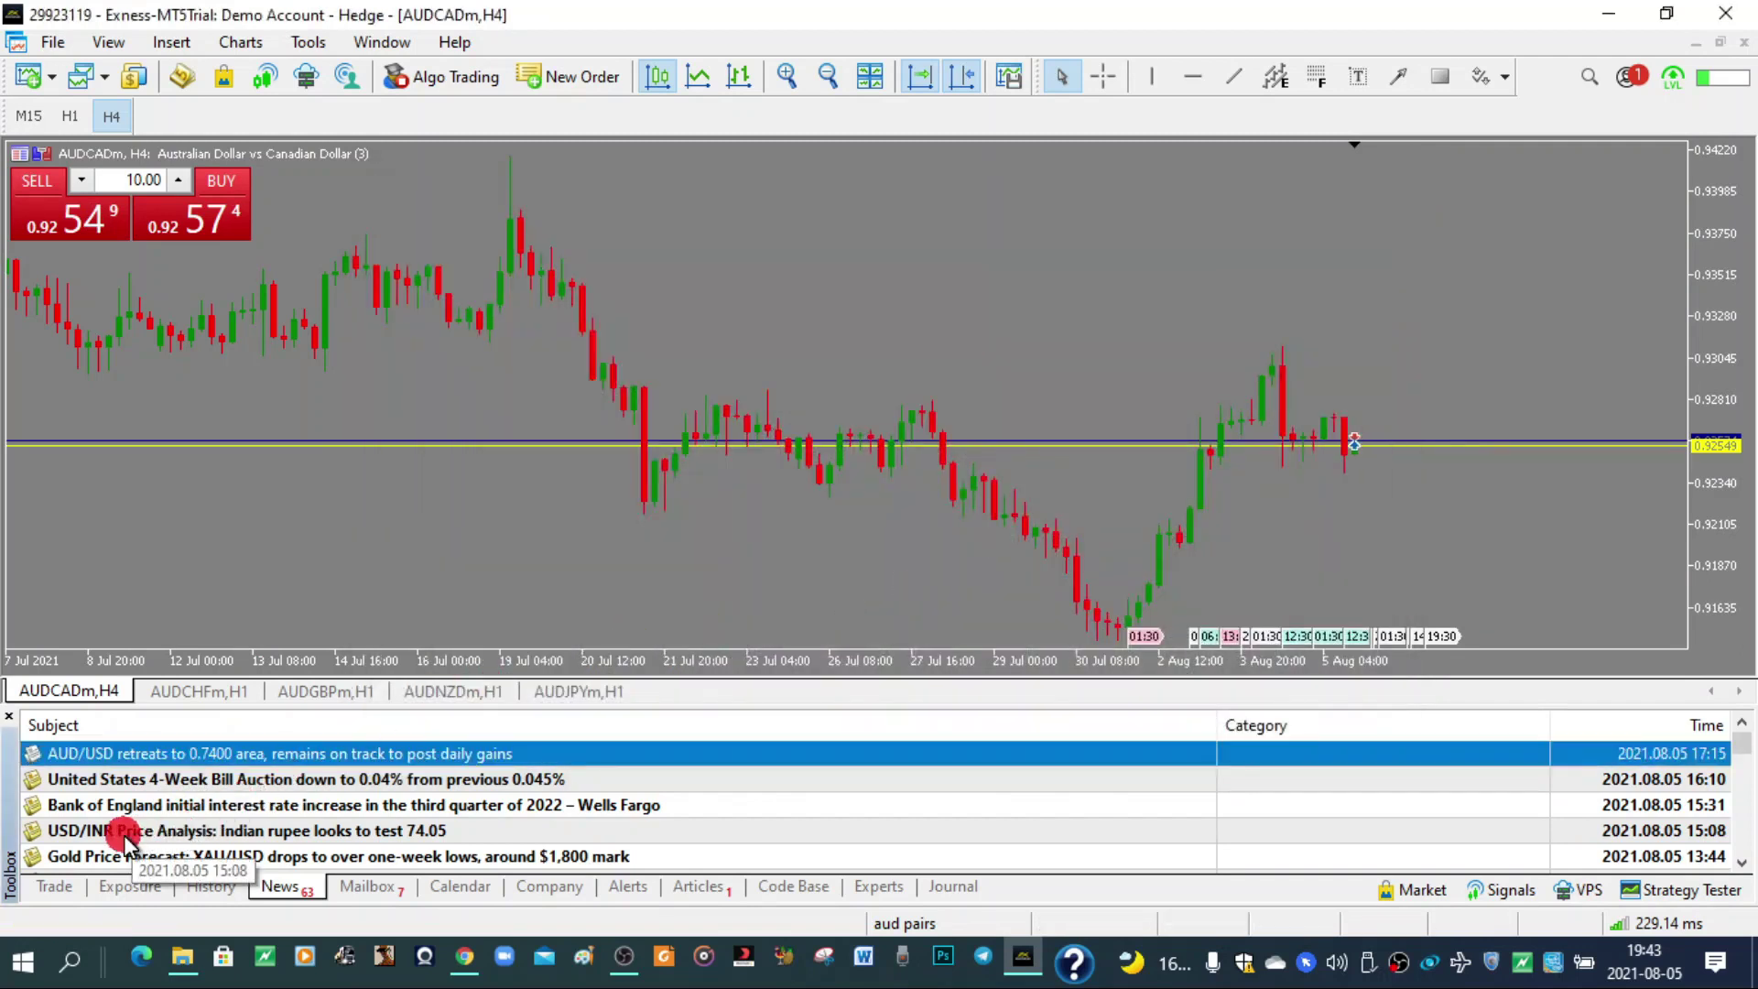
# Step: Read through the USD/INR Price Analysis news article and close it
pyautogui.doubleClick(89, 830)
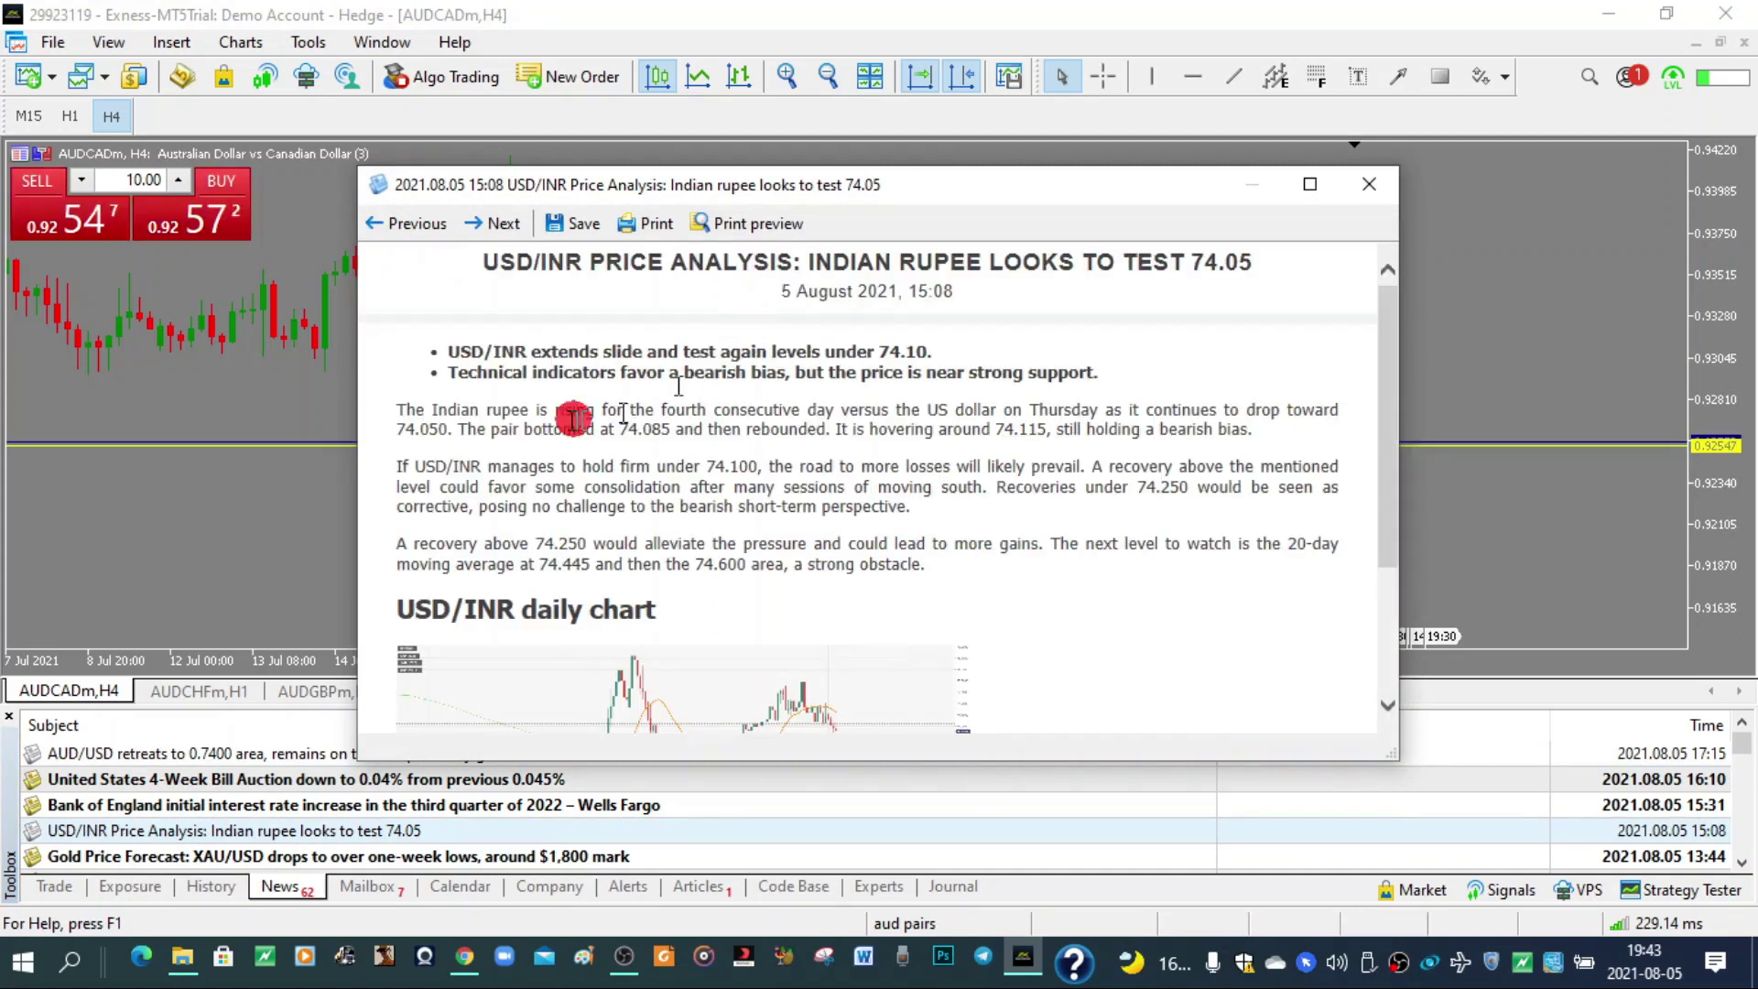
pyautogui.scroll(-3, 675, 495)
pyautogui.scroll(3, 580, 498)
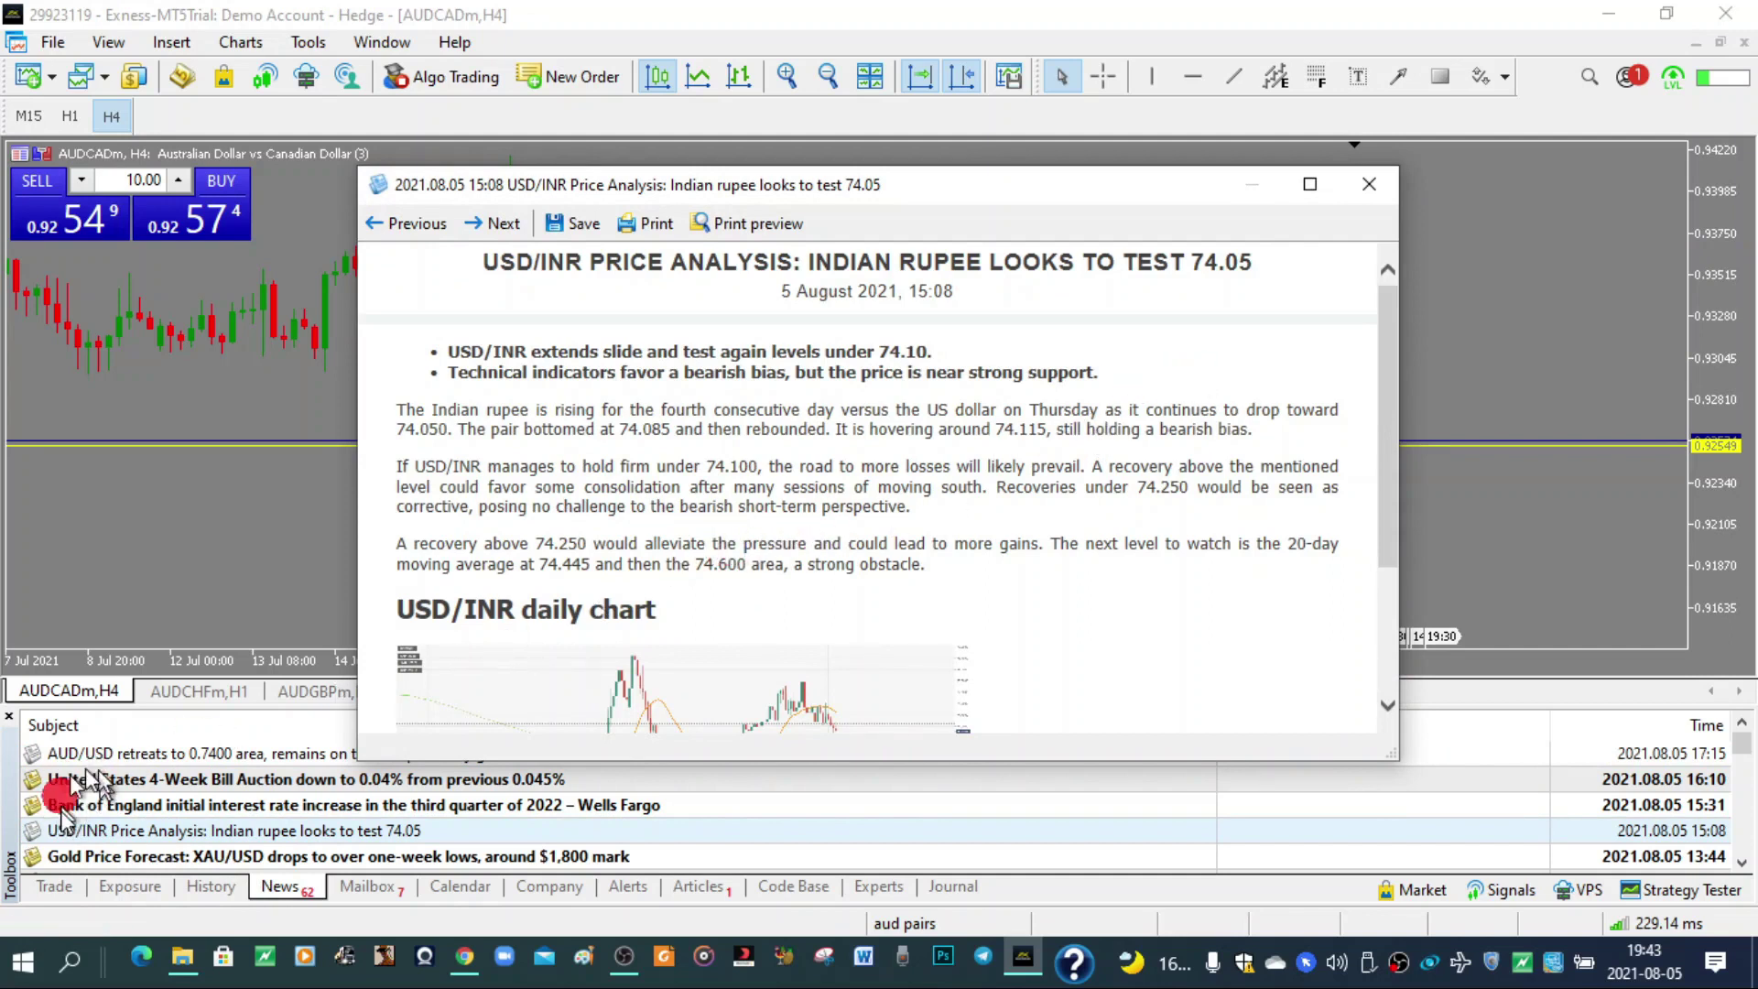
pyautogui.click(1385, 186)
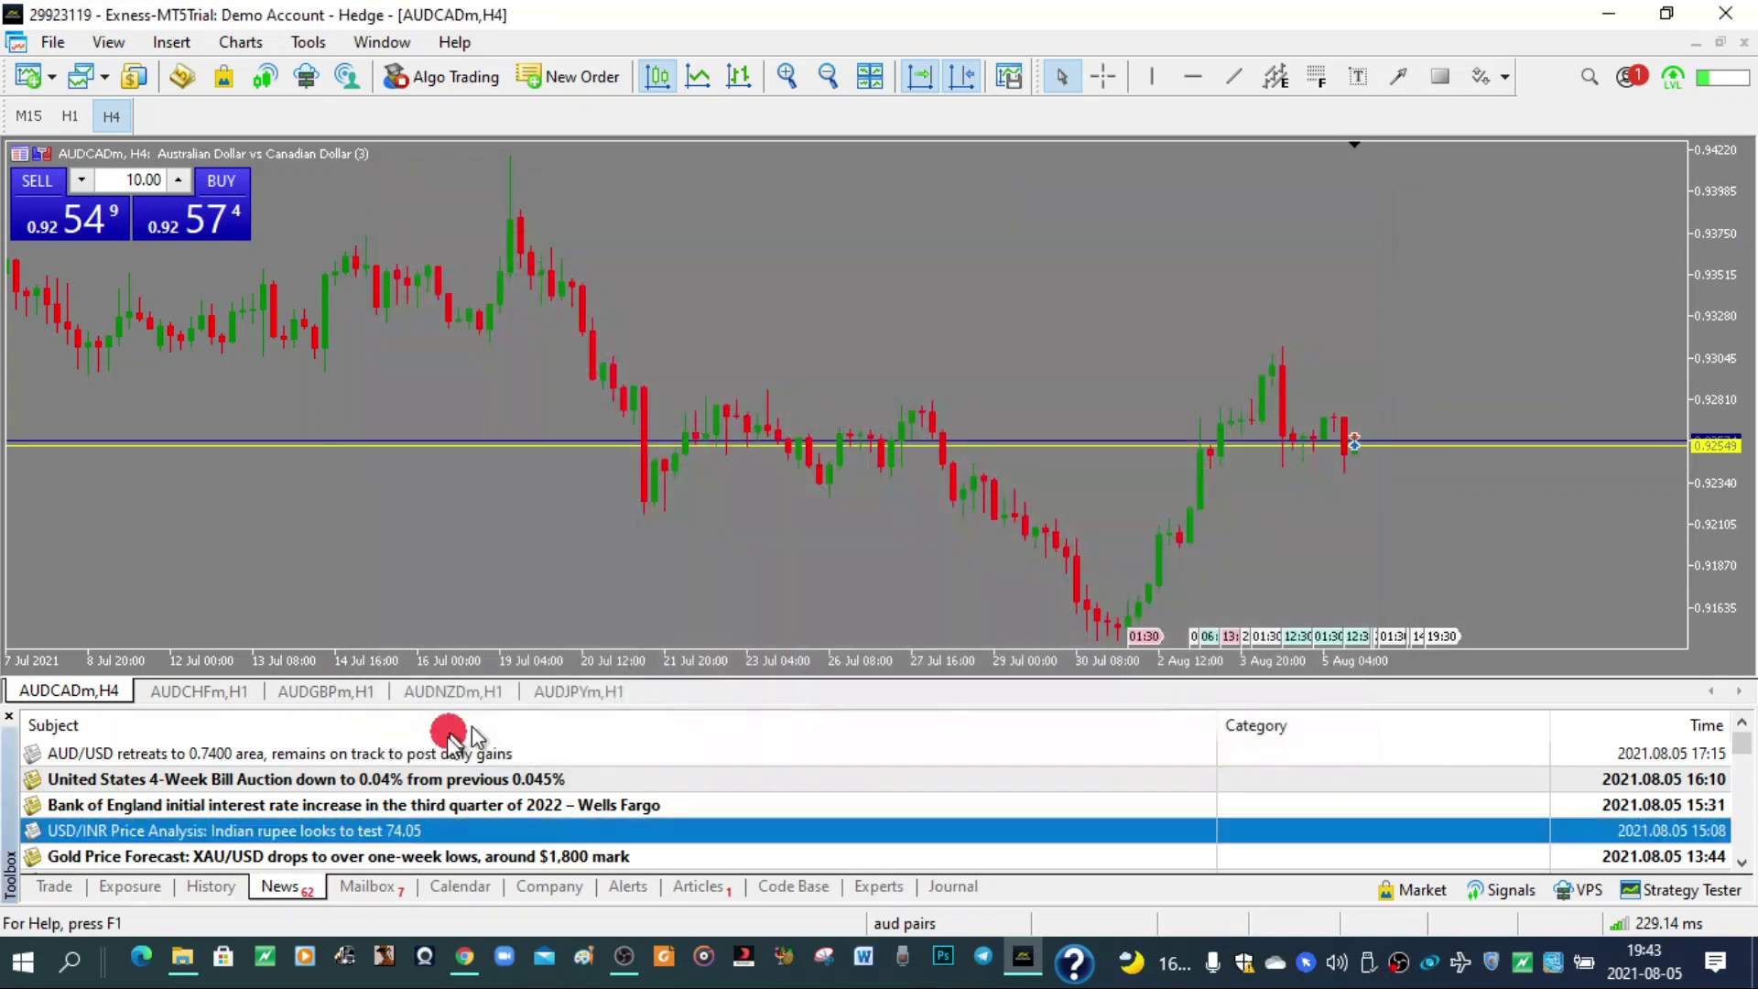
# Step: View the list of articles in the Toolbox and return to the market news list
pyautogui.click(702, 885)
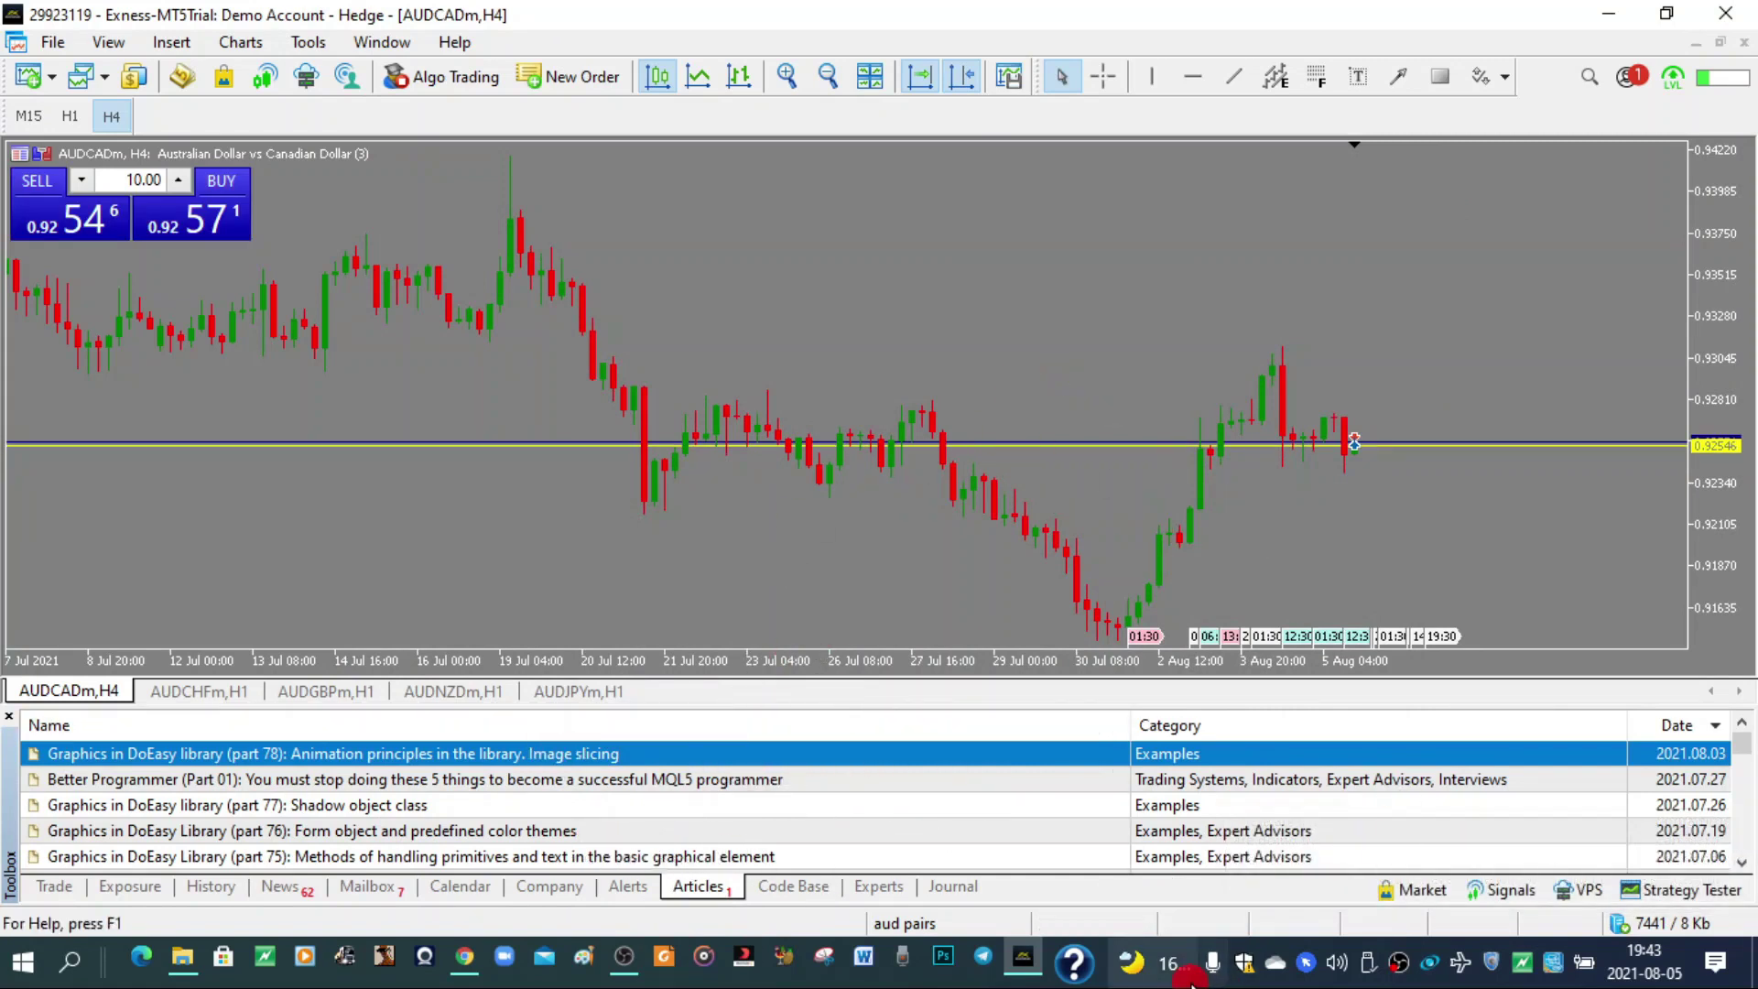
pyautogui.click(273, 884)
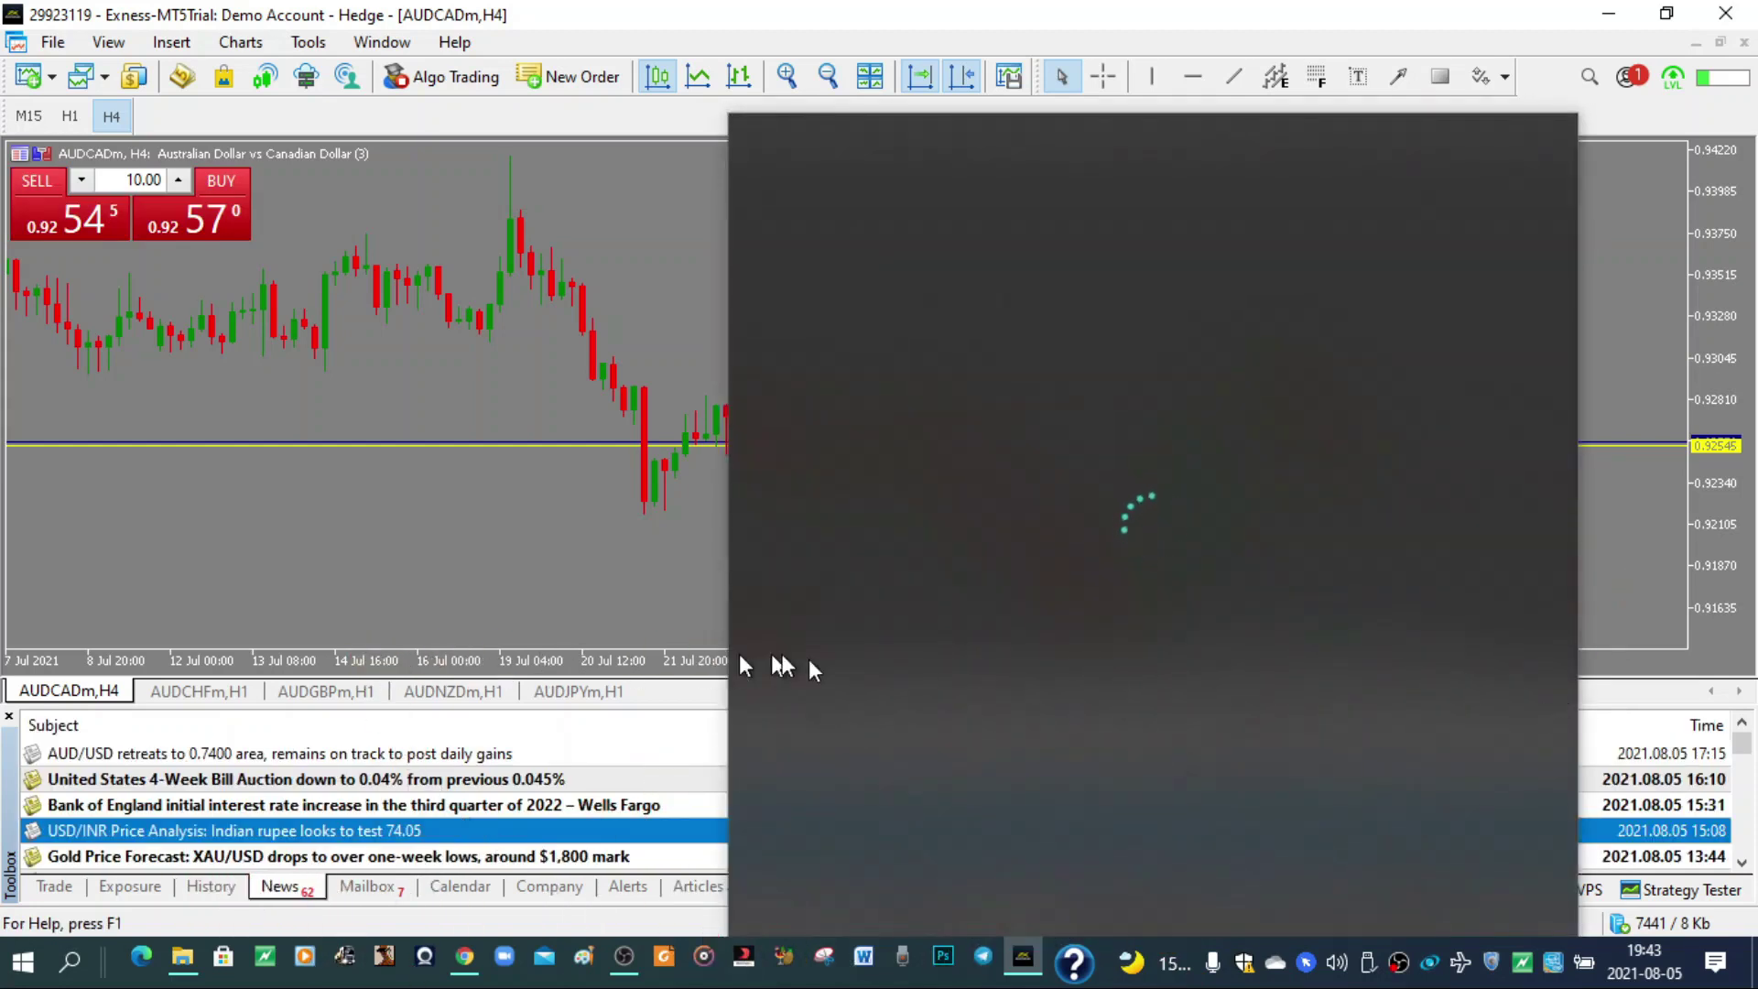
pyautogui.click(1163, 974)
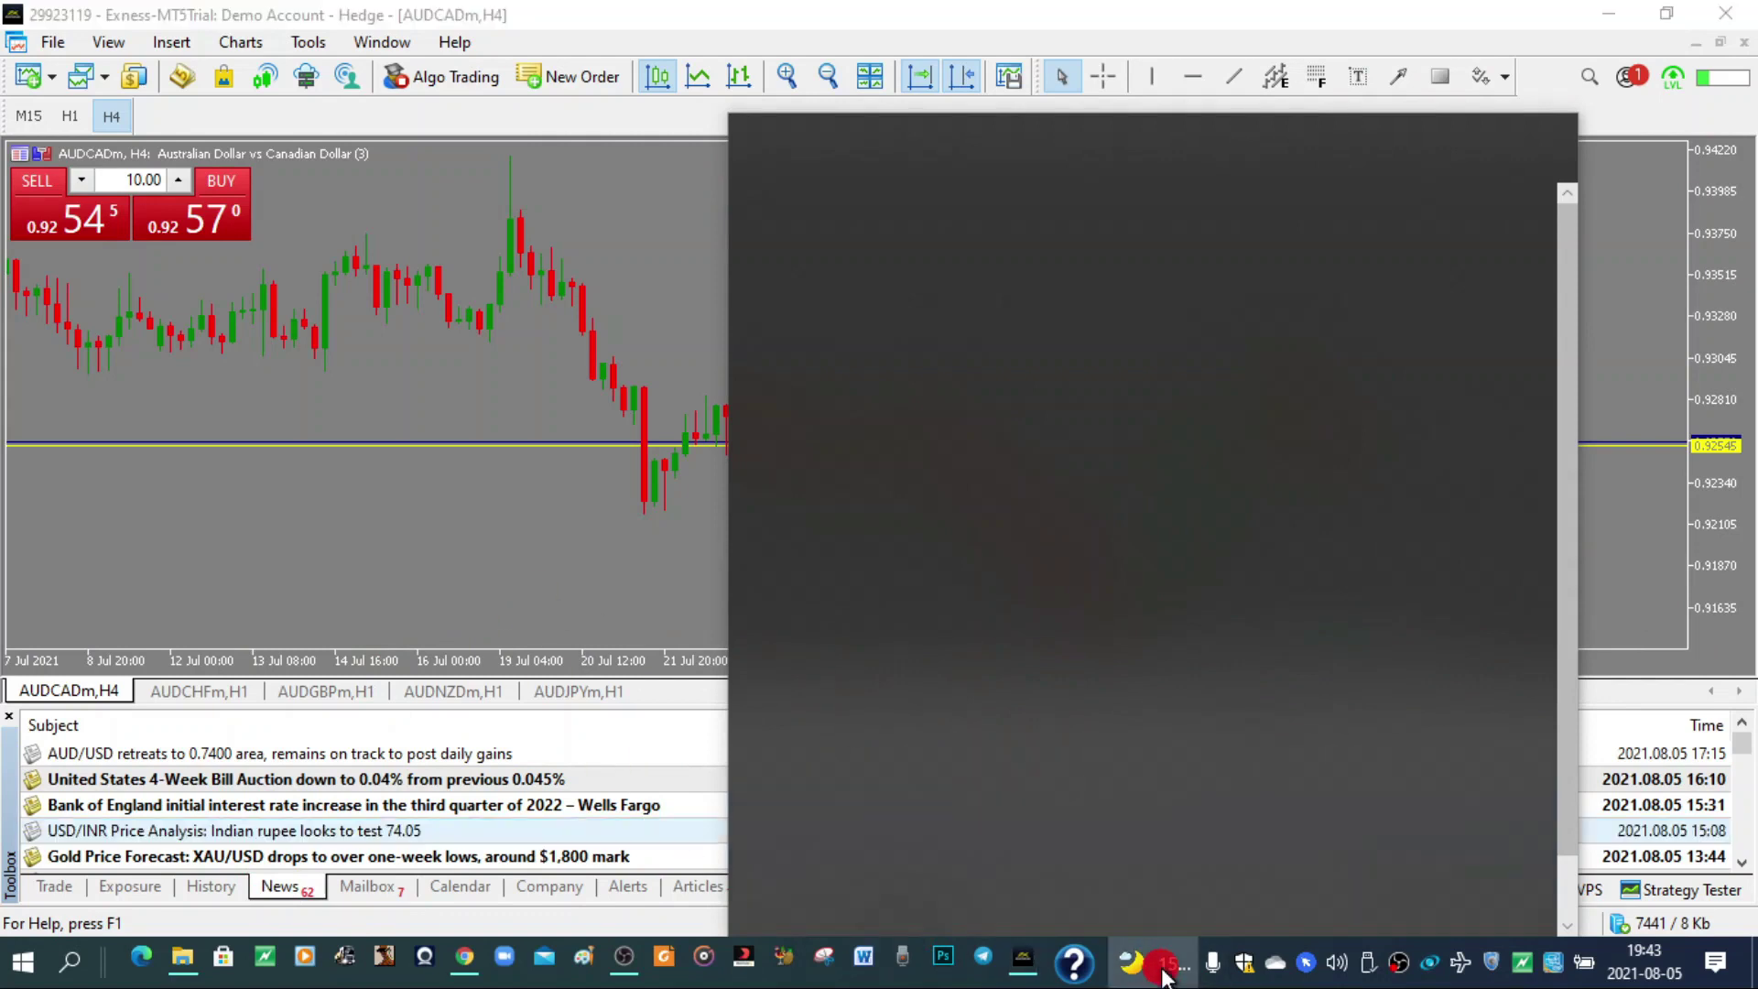
pyautogui.click(591, 491)
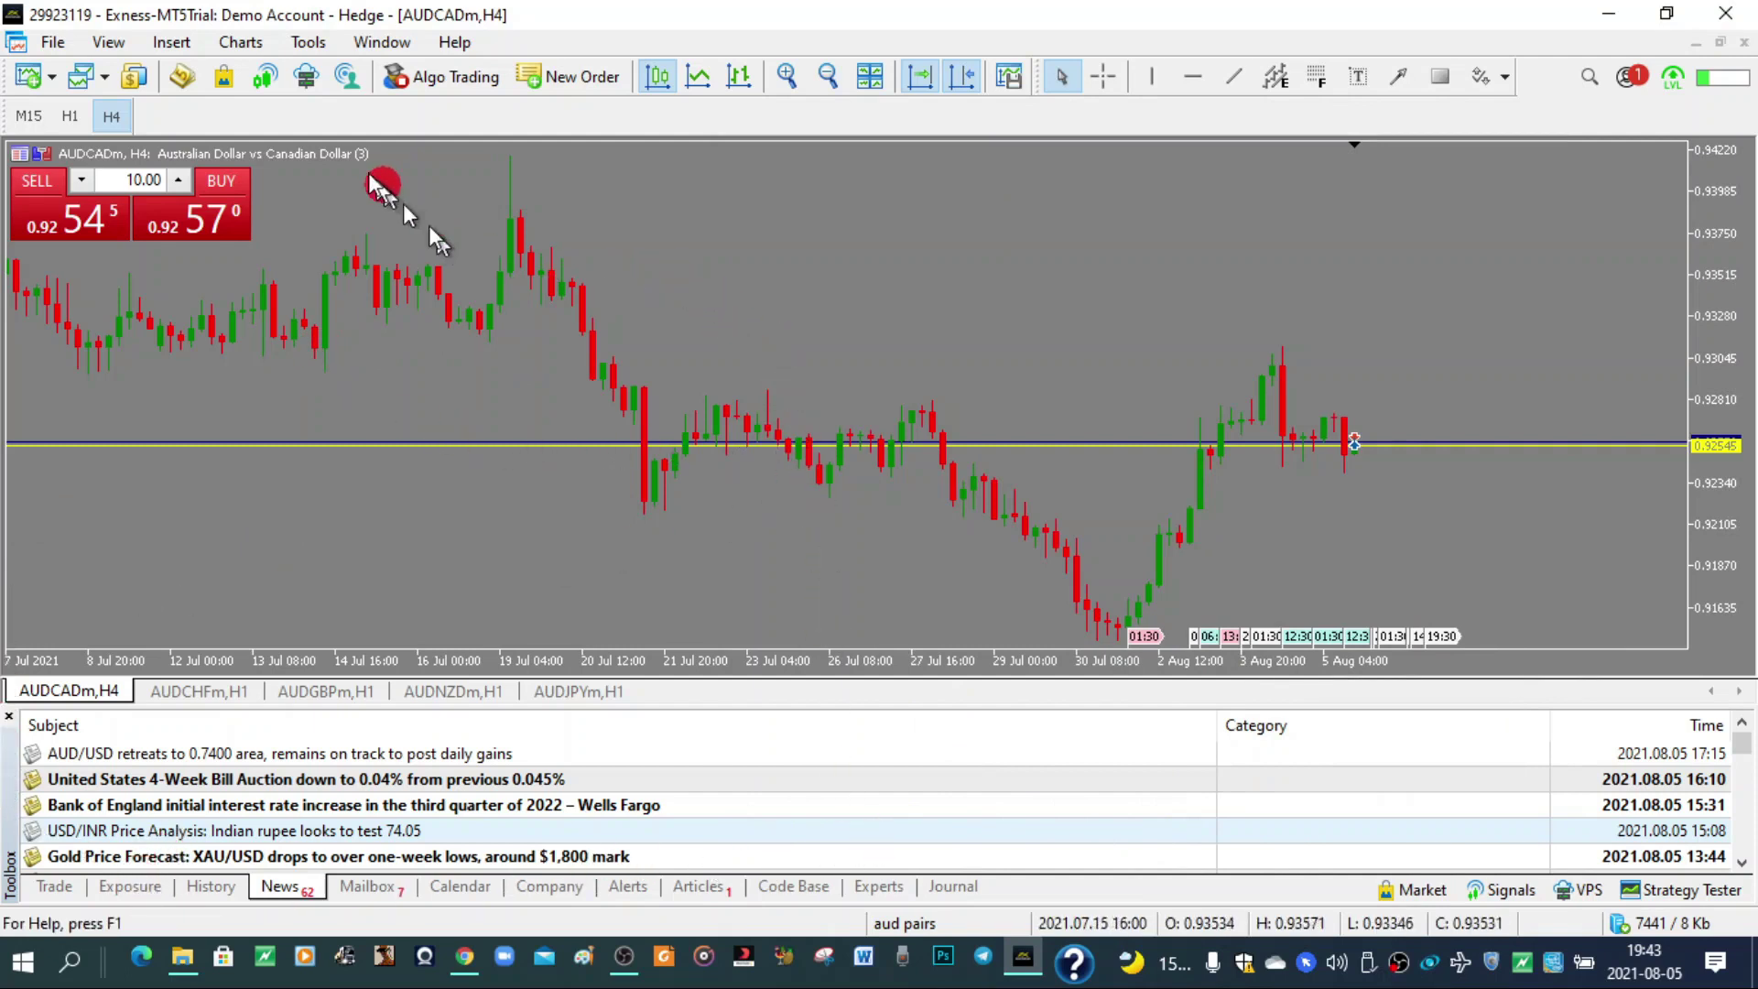
# Step: Start inserting a Moving Average trend indicator on the AUDCAD H4 chart
pyautogui.click(291, 43)
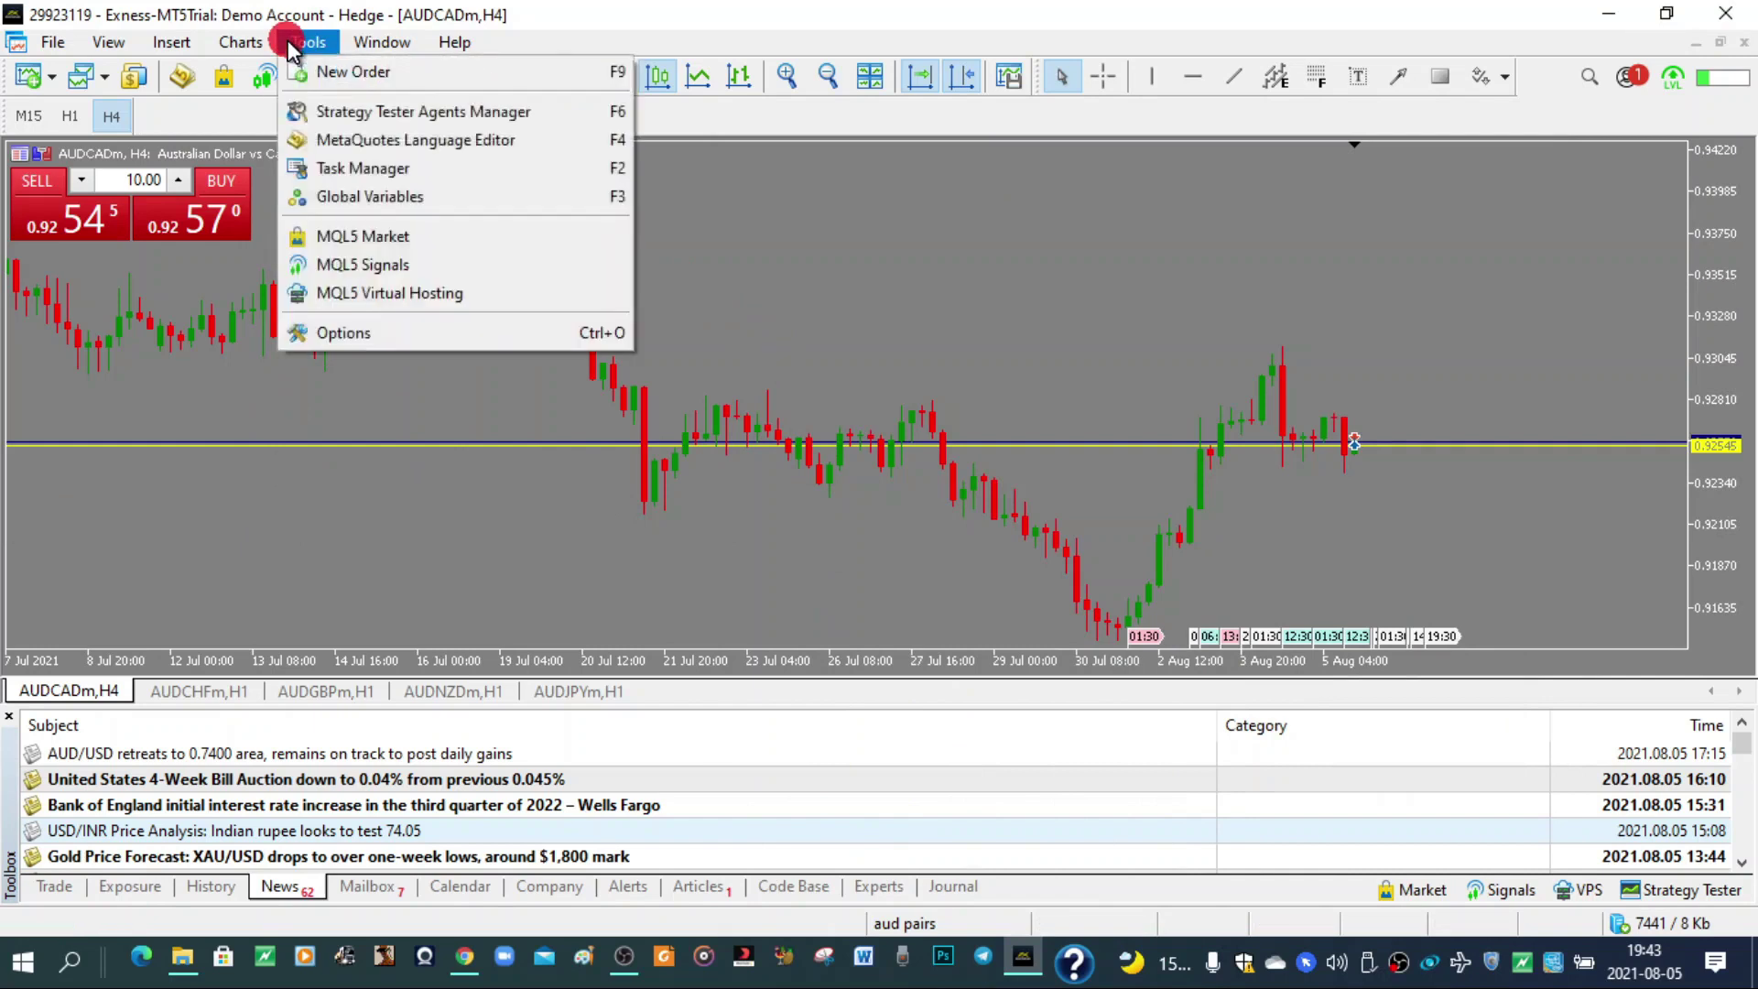
pyautogui.click(240, 42)
pyautogui.click(171, 43)
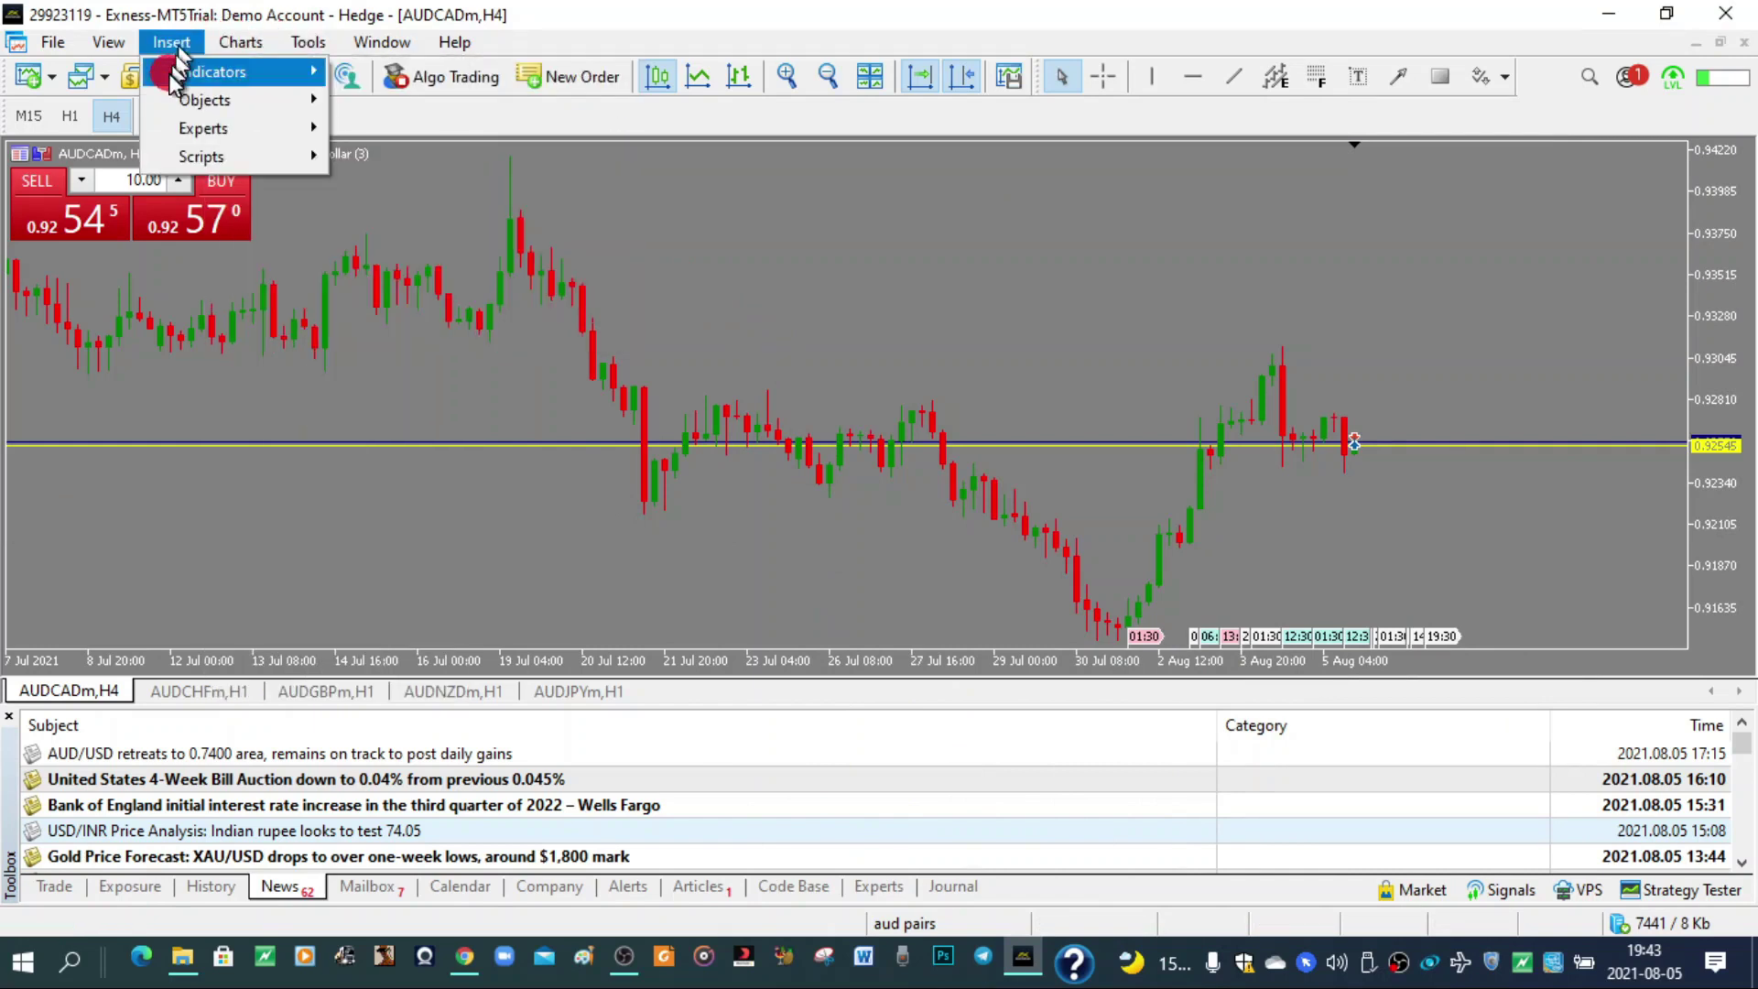
pyautogui.moveTo(170, 103)
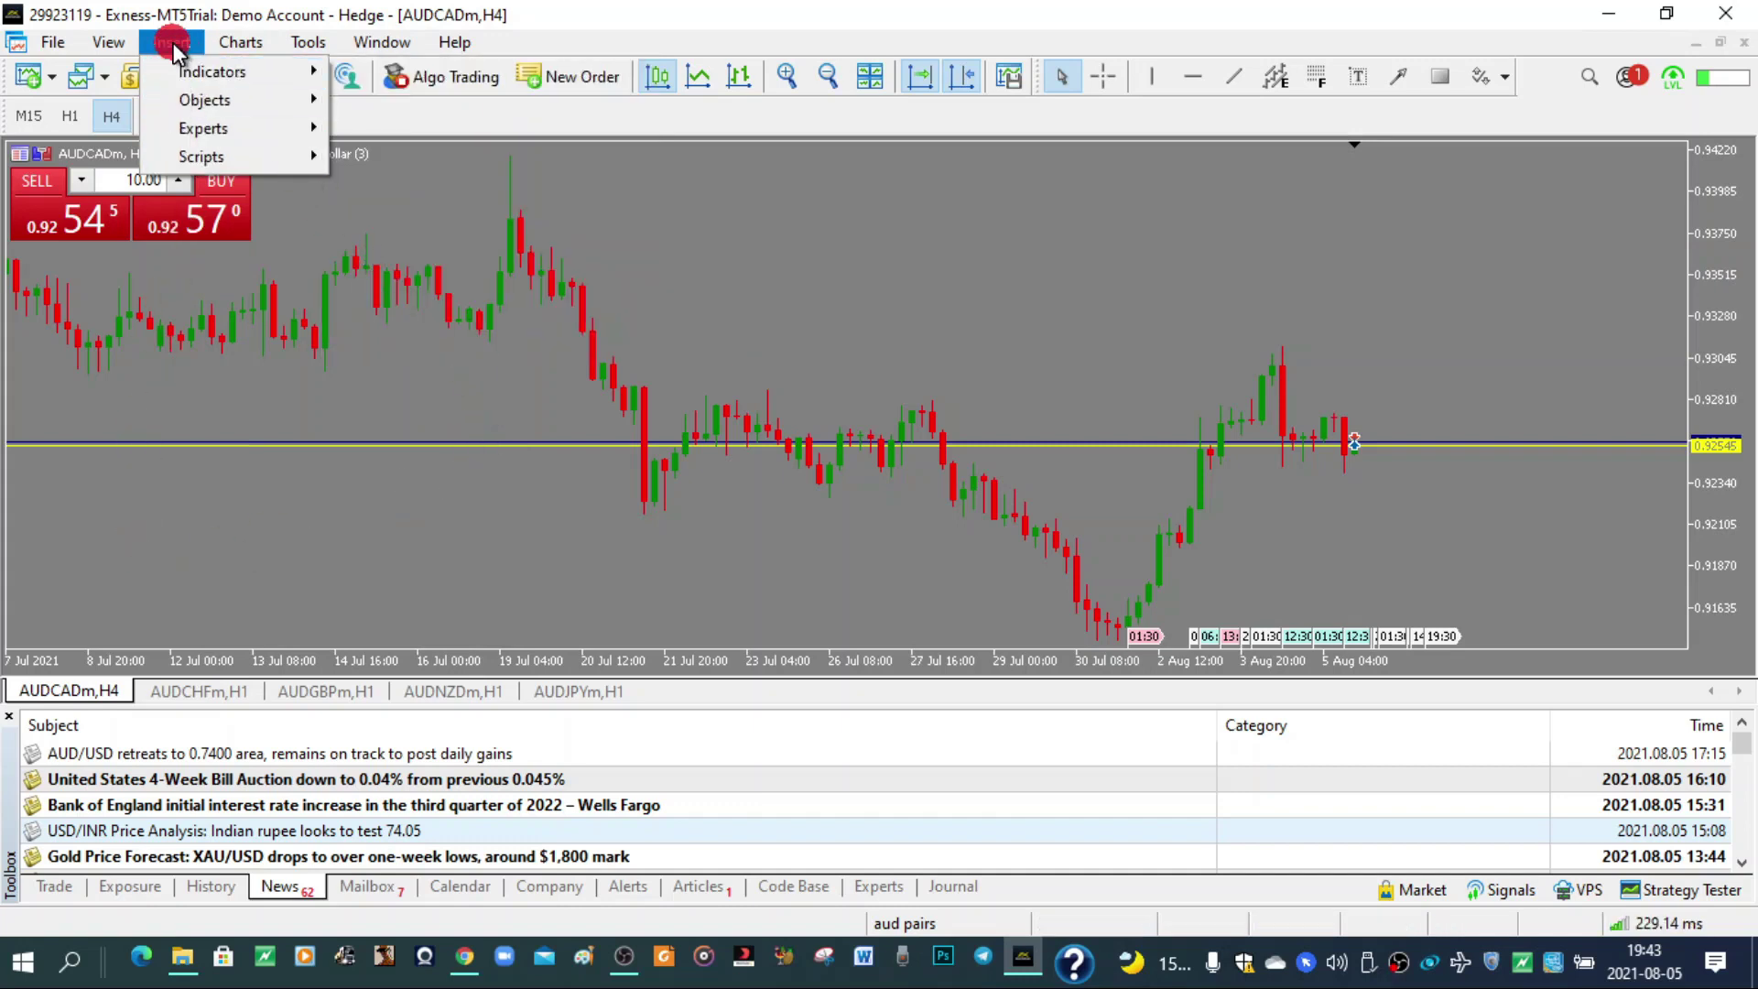
pyautogui.moveTo(183, 71)
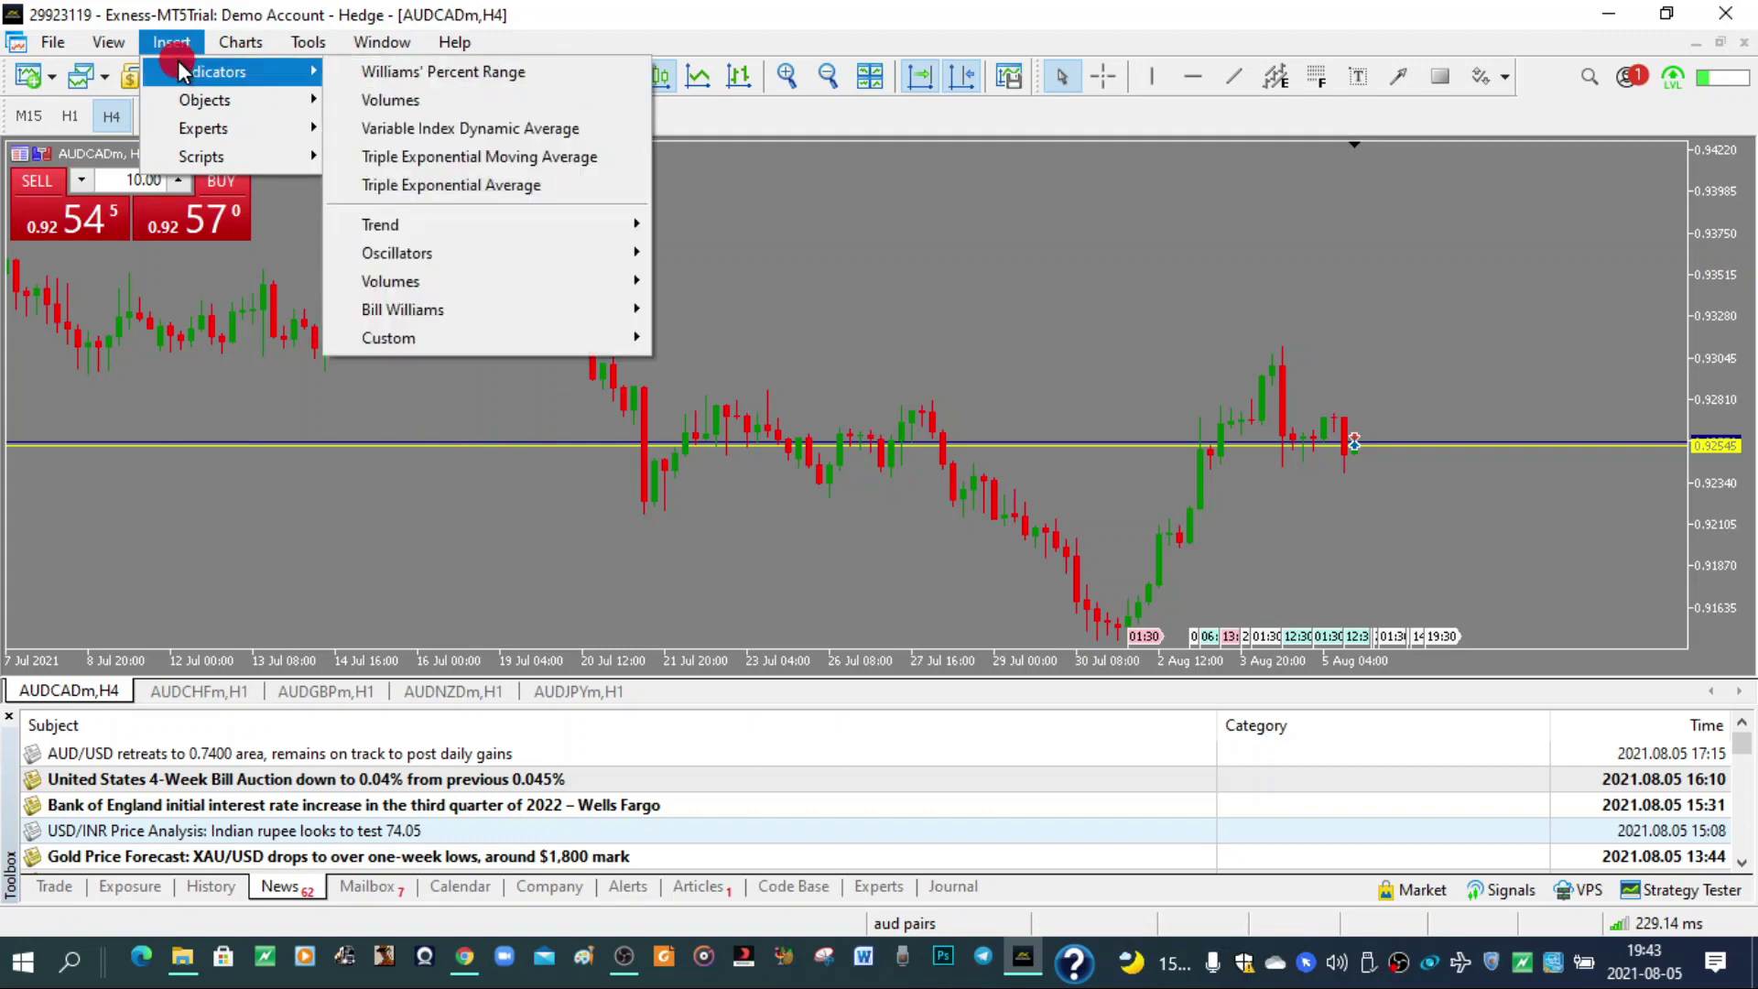
pyautogui.moveTo(554, 256)
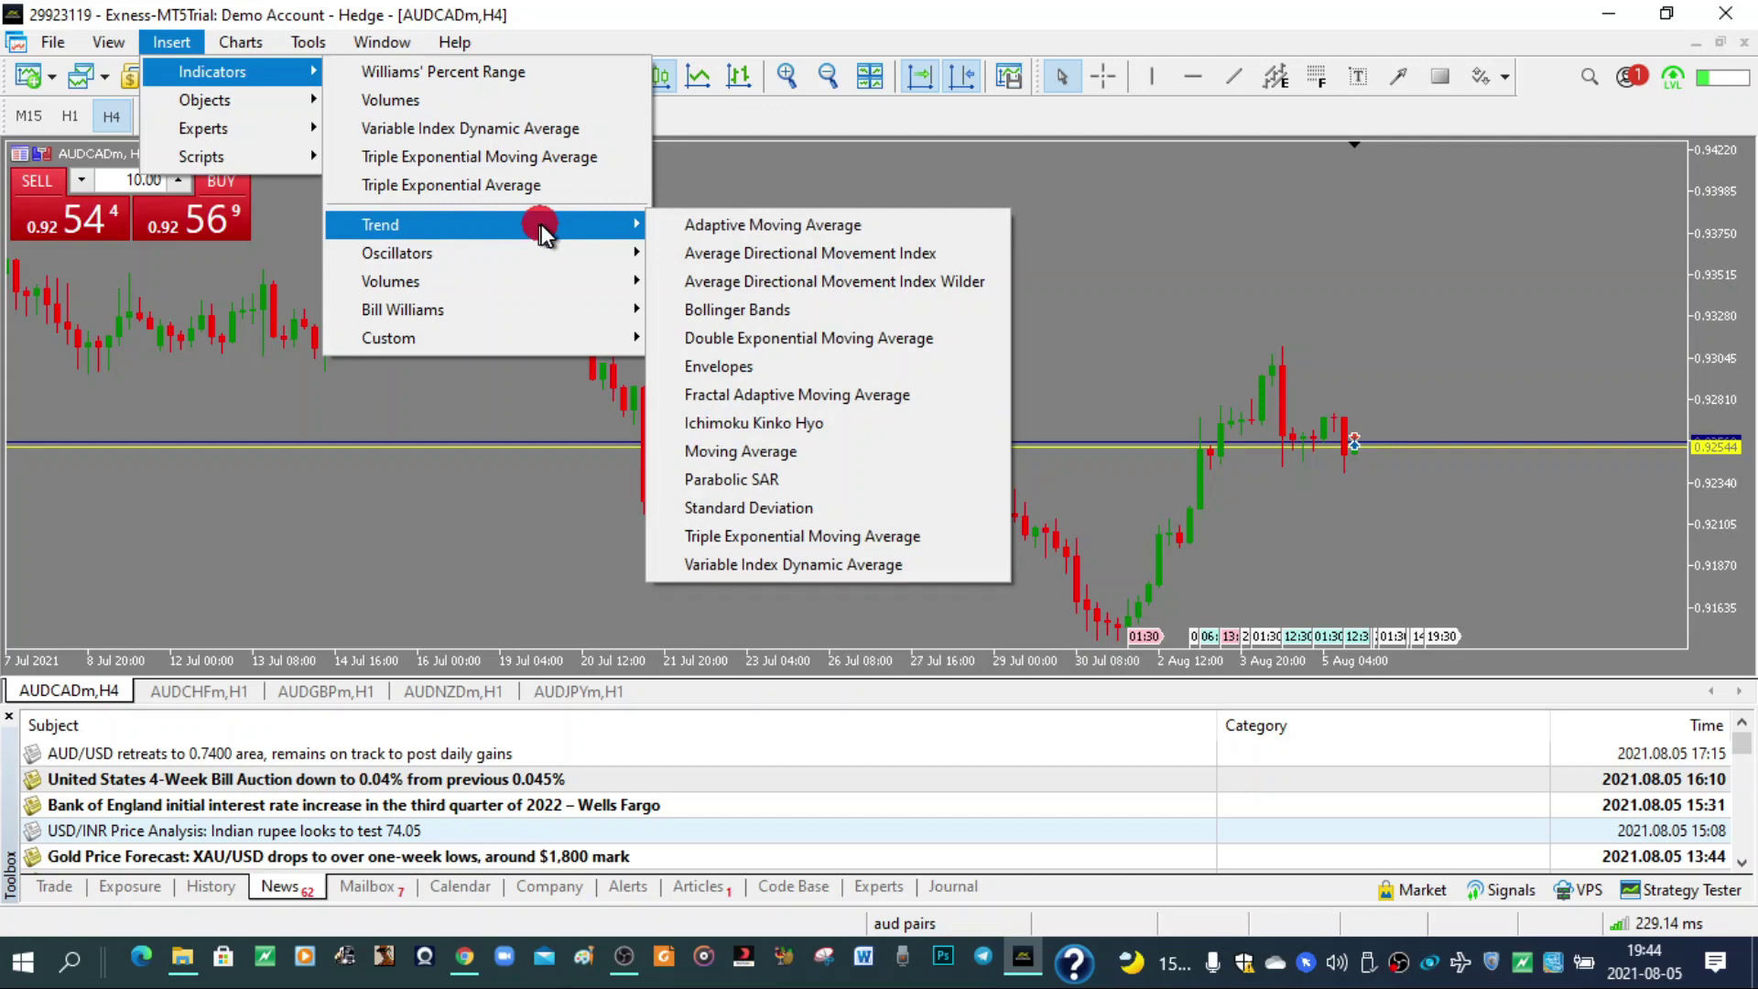
pyautogui.moveTo(765, 452); pyautogui.dragTo(772, 455)
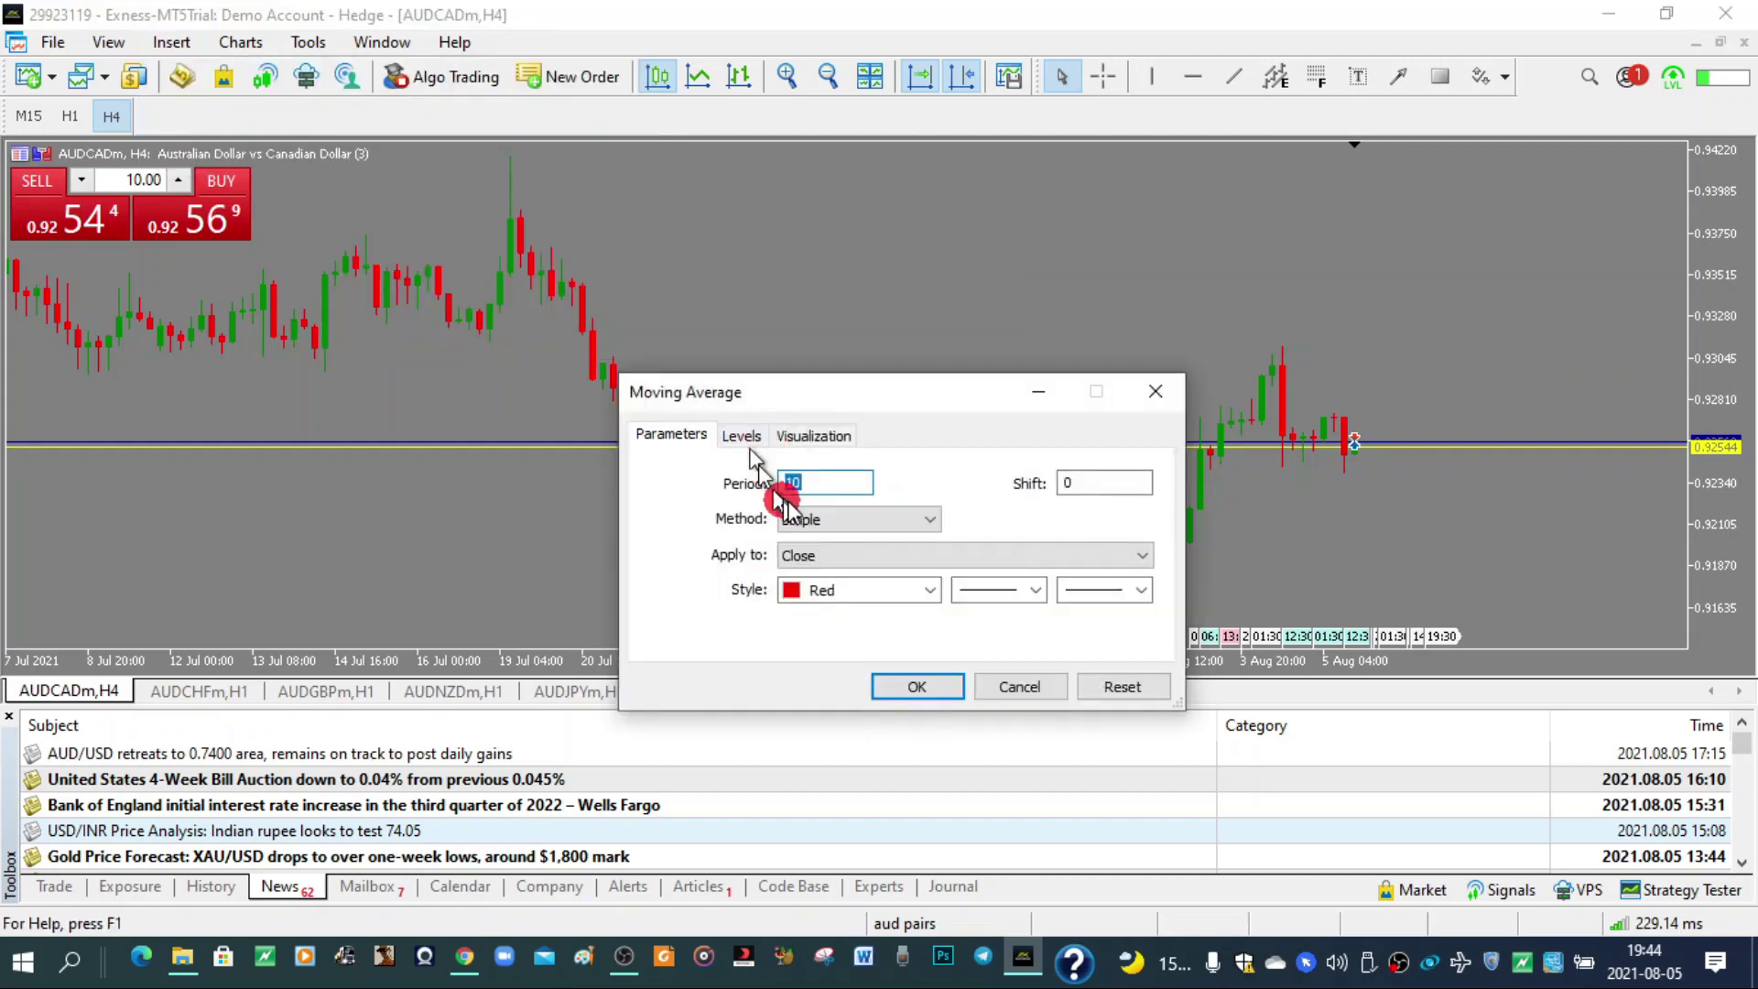
# Step: Try the Exponential and Linear Weighted methods for the moving average and return to Simple
pyautogui.click(852, 519)
pyautogui.click(850, 558)
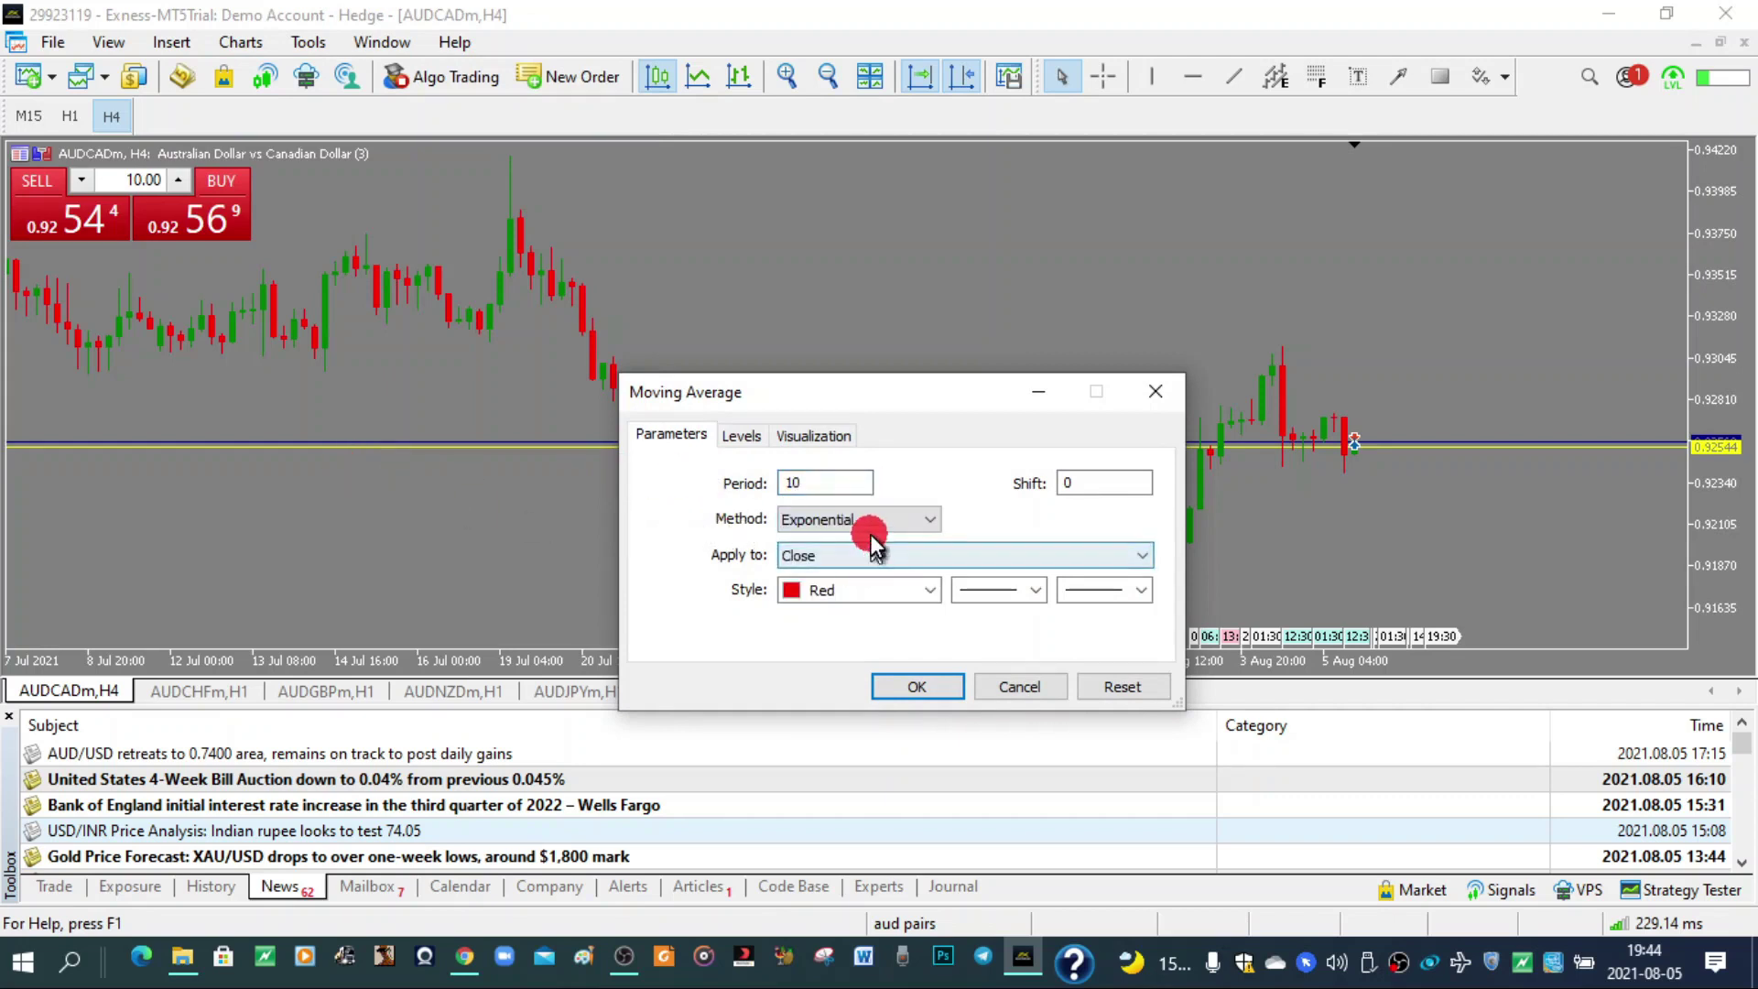
pyautogui.click(870, 527)
pyautogui.click(852, 591)
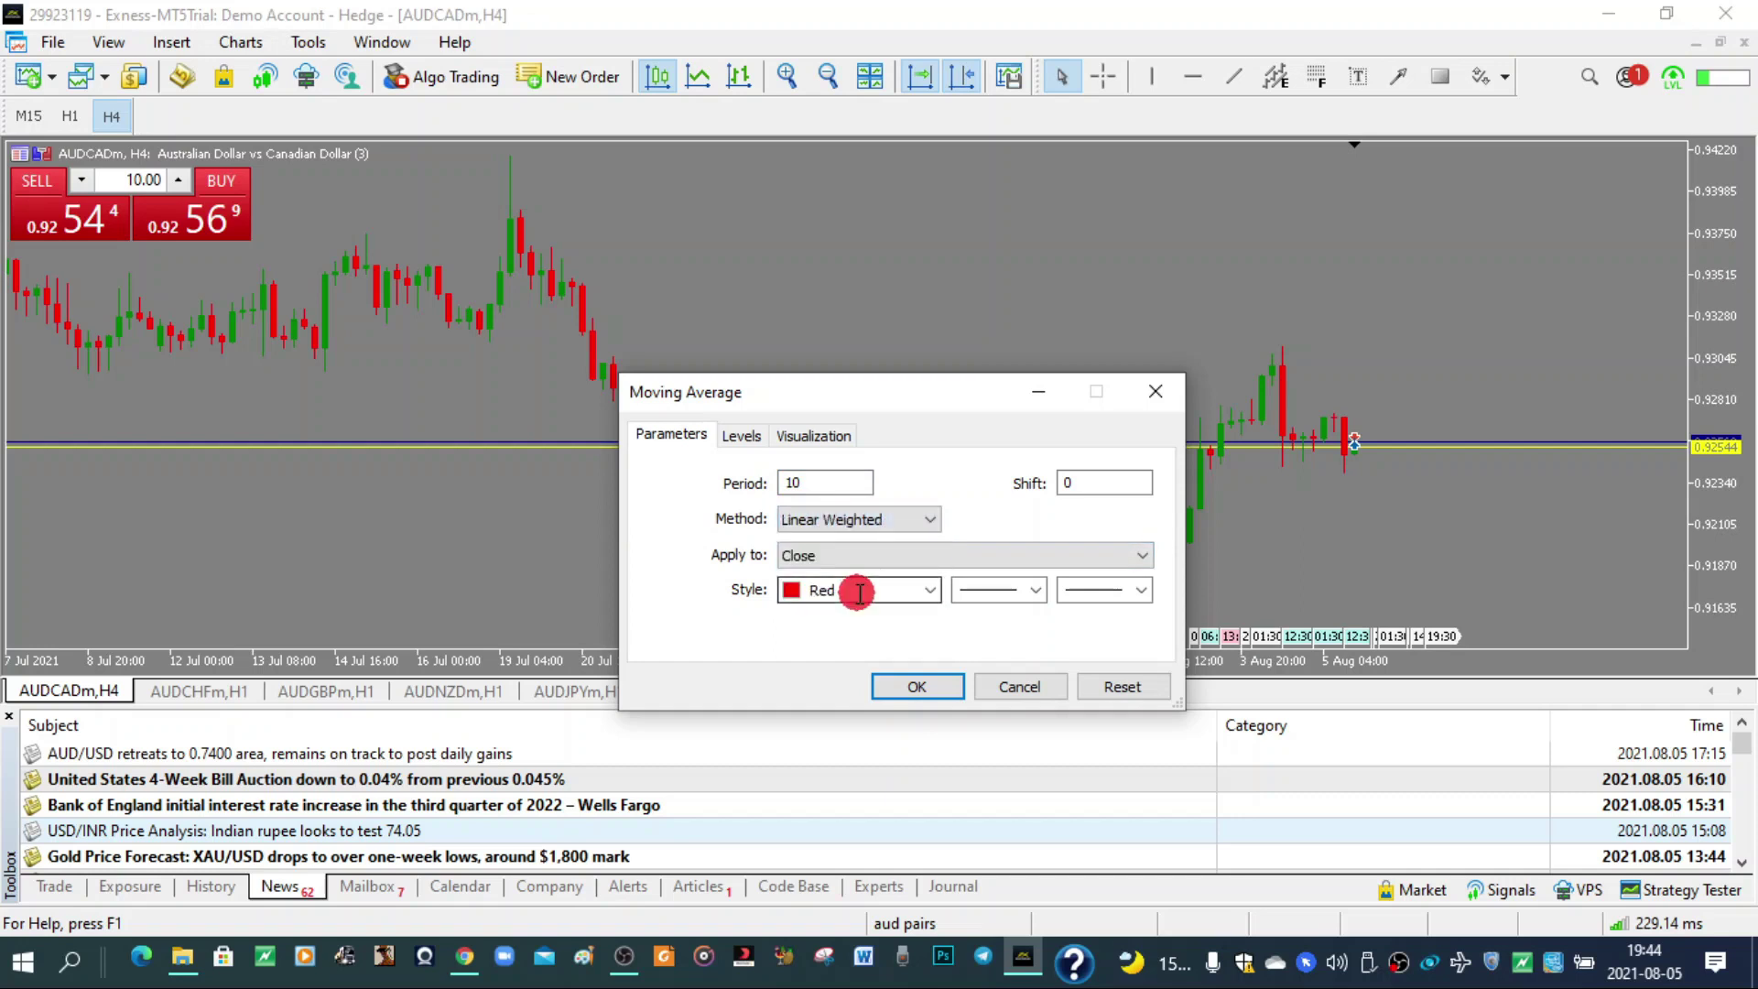
pyautogui.click(841, 527)
pyautogui.click(836, 538)
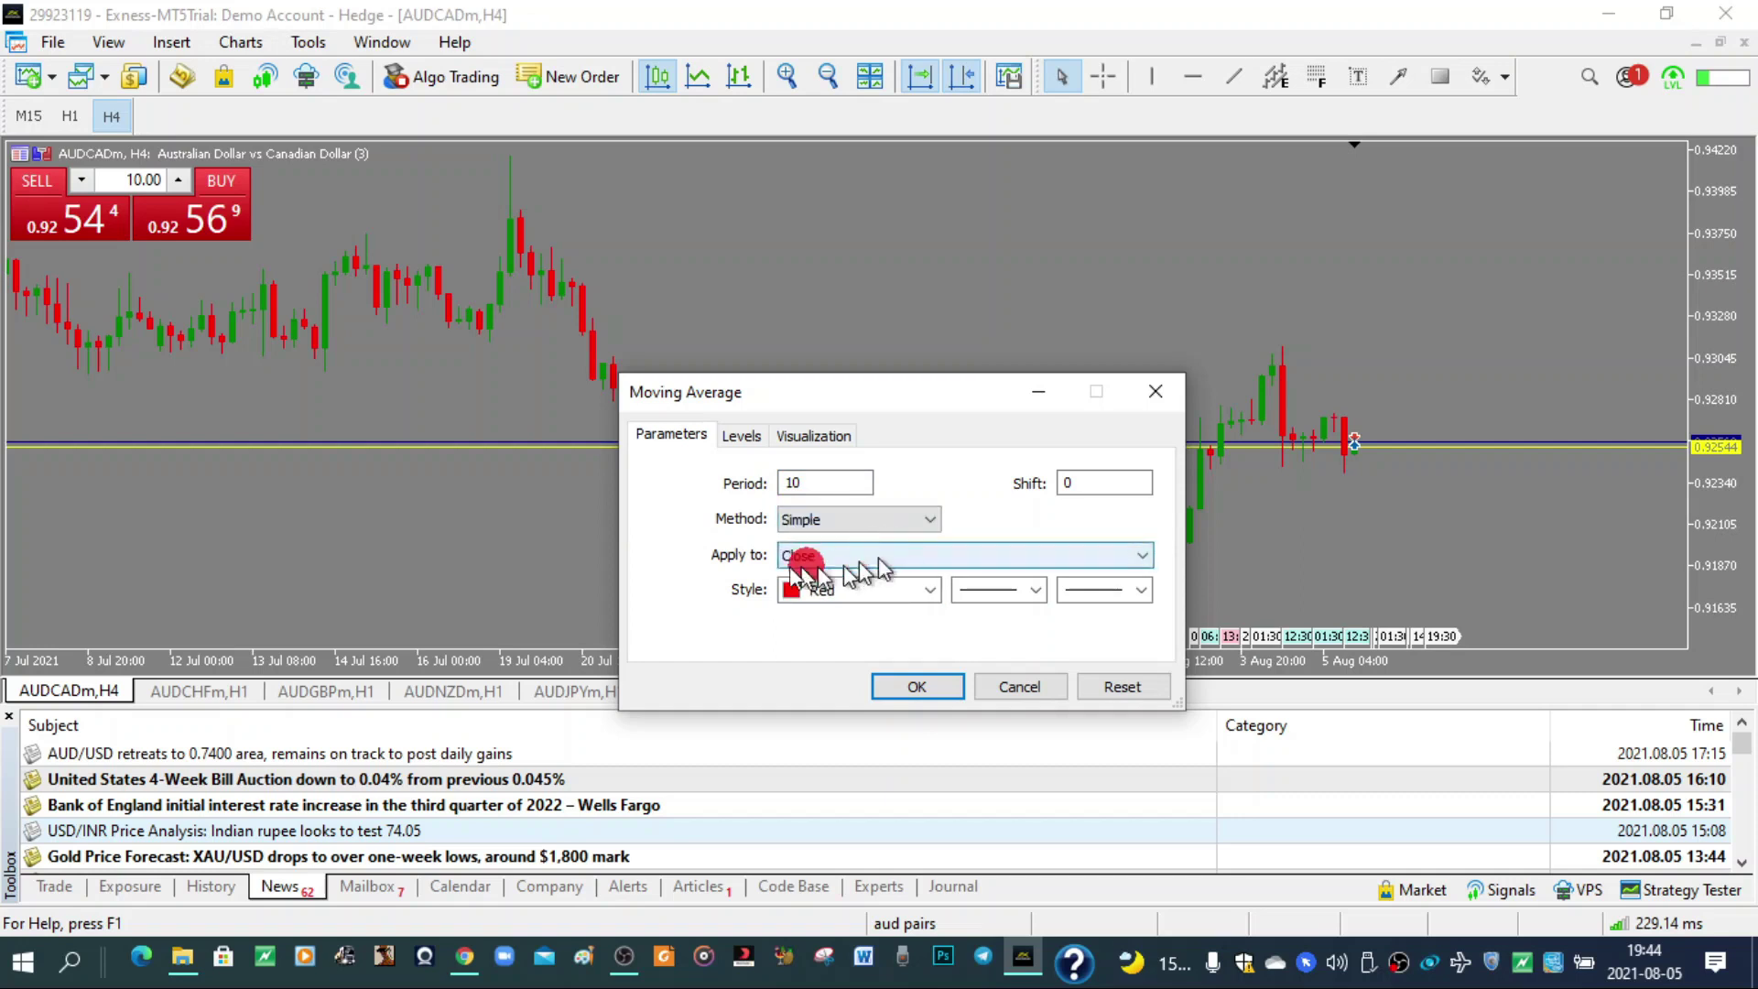
# Step: Try other prices such as High for the moving average calculation and switch back to Close
pyautogui.click(902, 556)
pyautogui.click(861, 627)
pyautogui.click(860, 555)
pyautogui.click(855, 602)
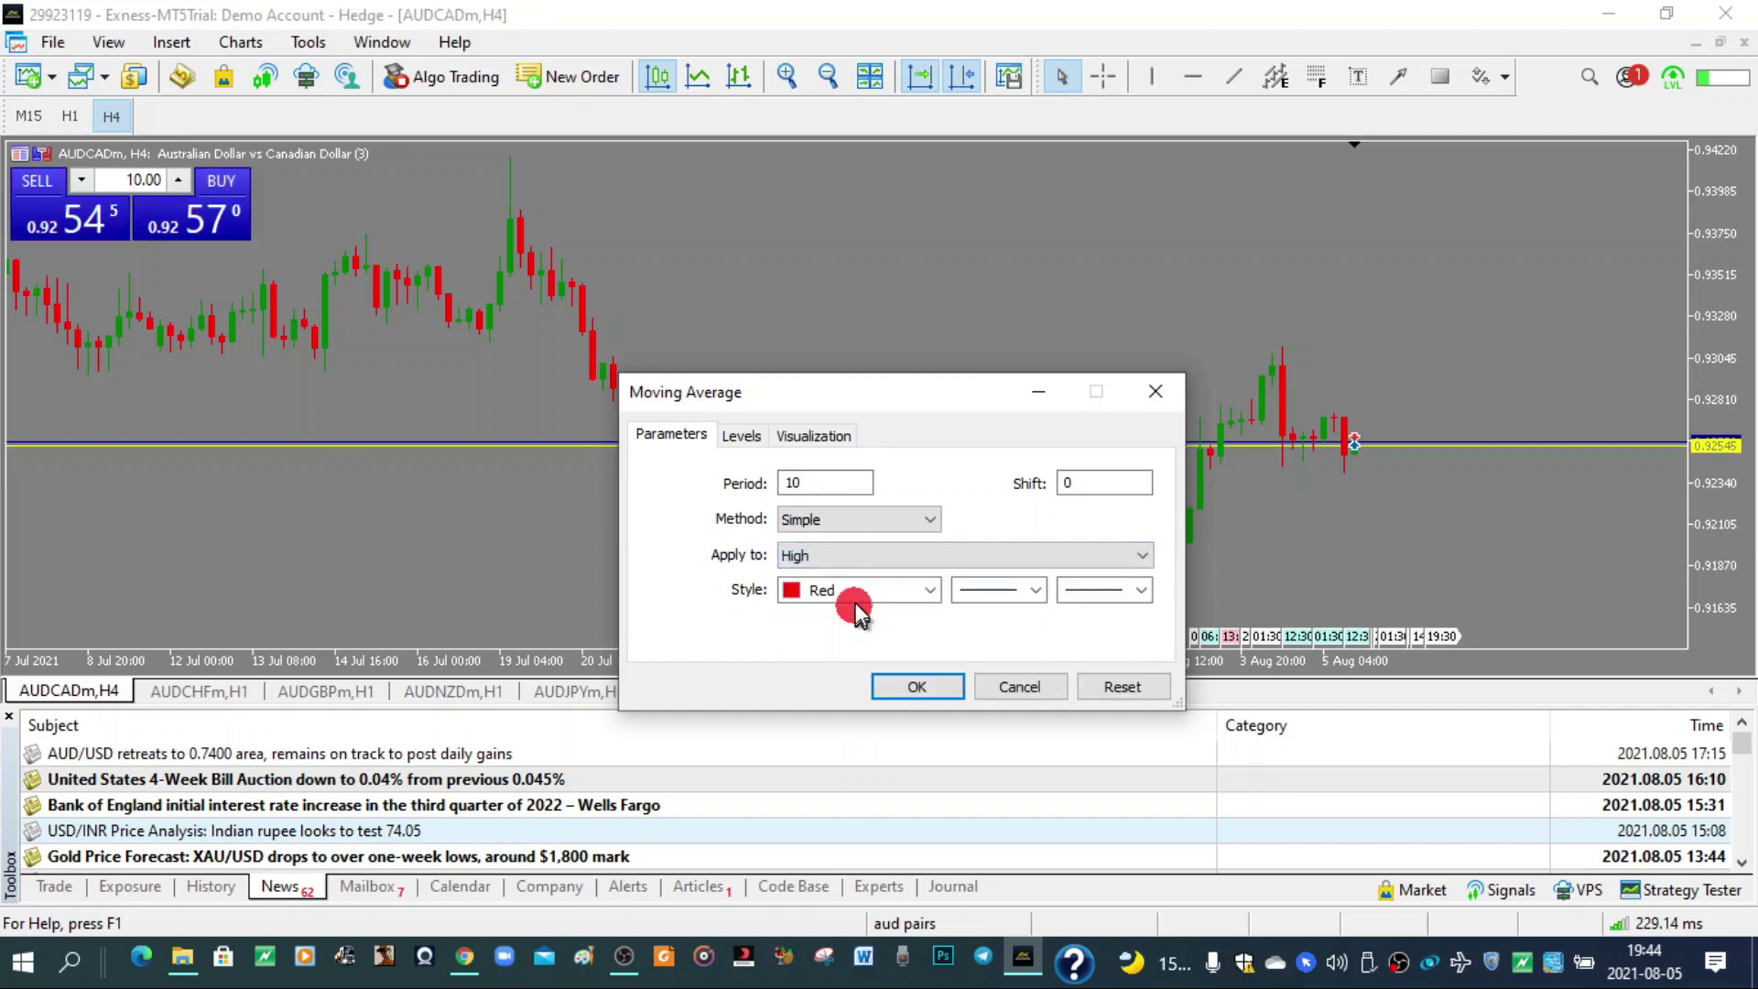
pyautogui.click(863, 566)
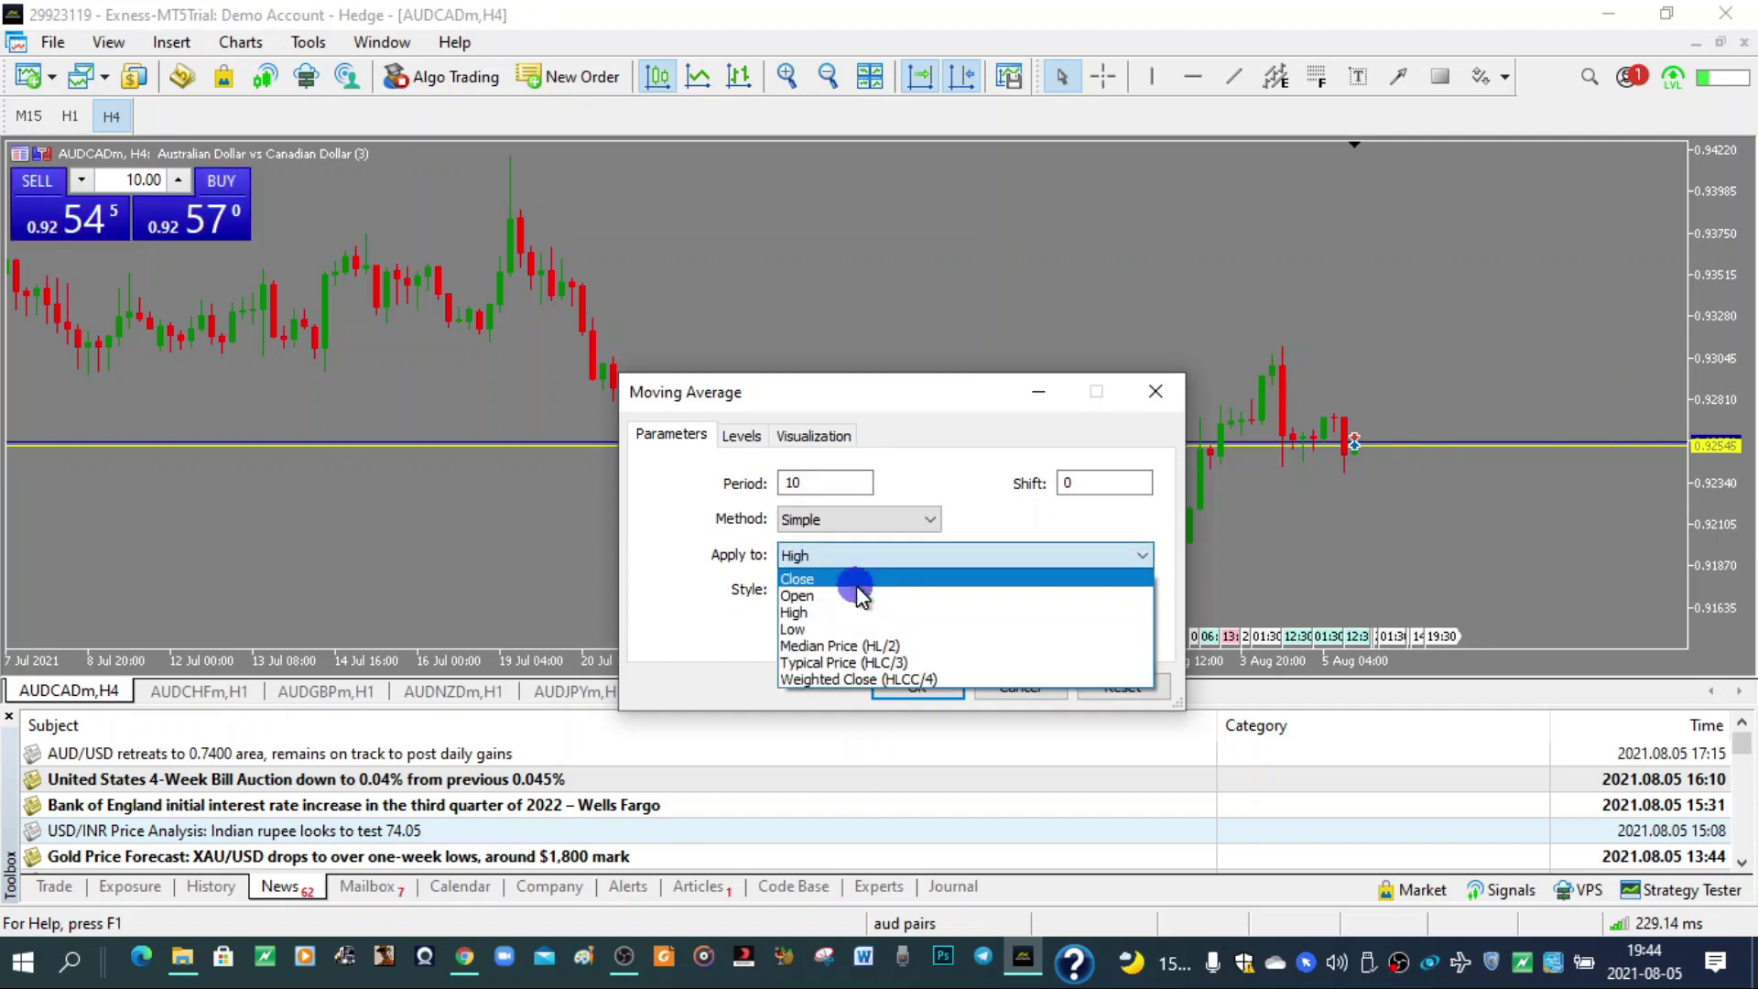
pyautogui.click(856, 592)
# Step: Style the moving average as a thicker black line and add it to the AUDCAD chart
pyautogui.click(927, 590)
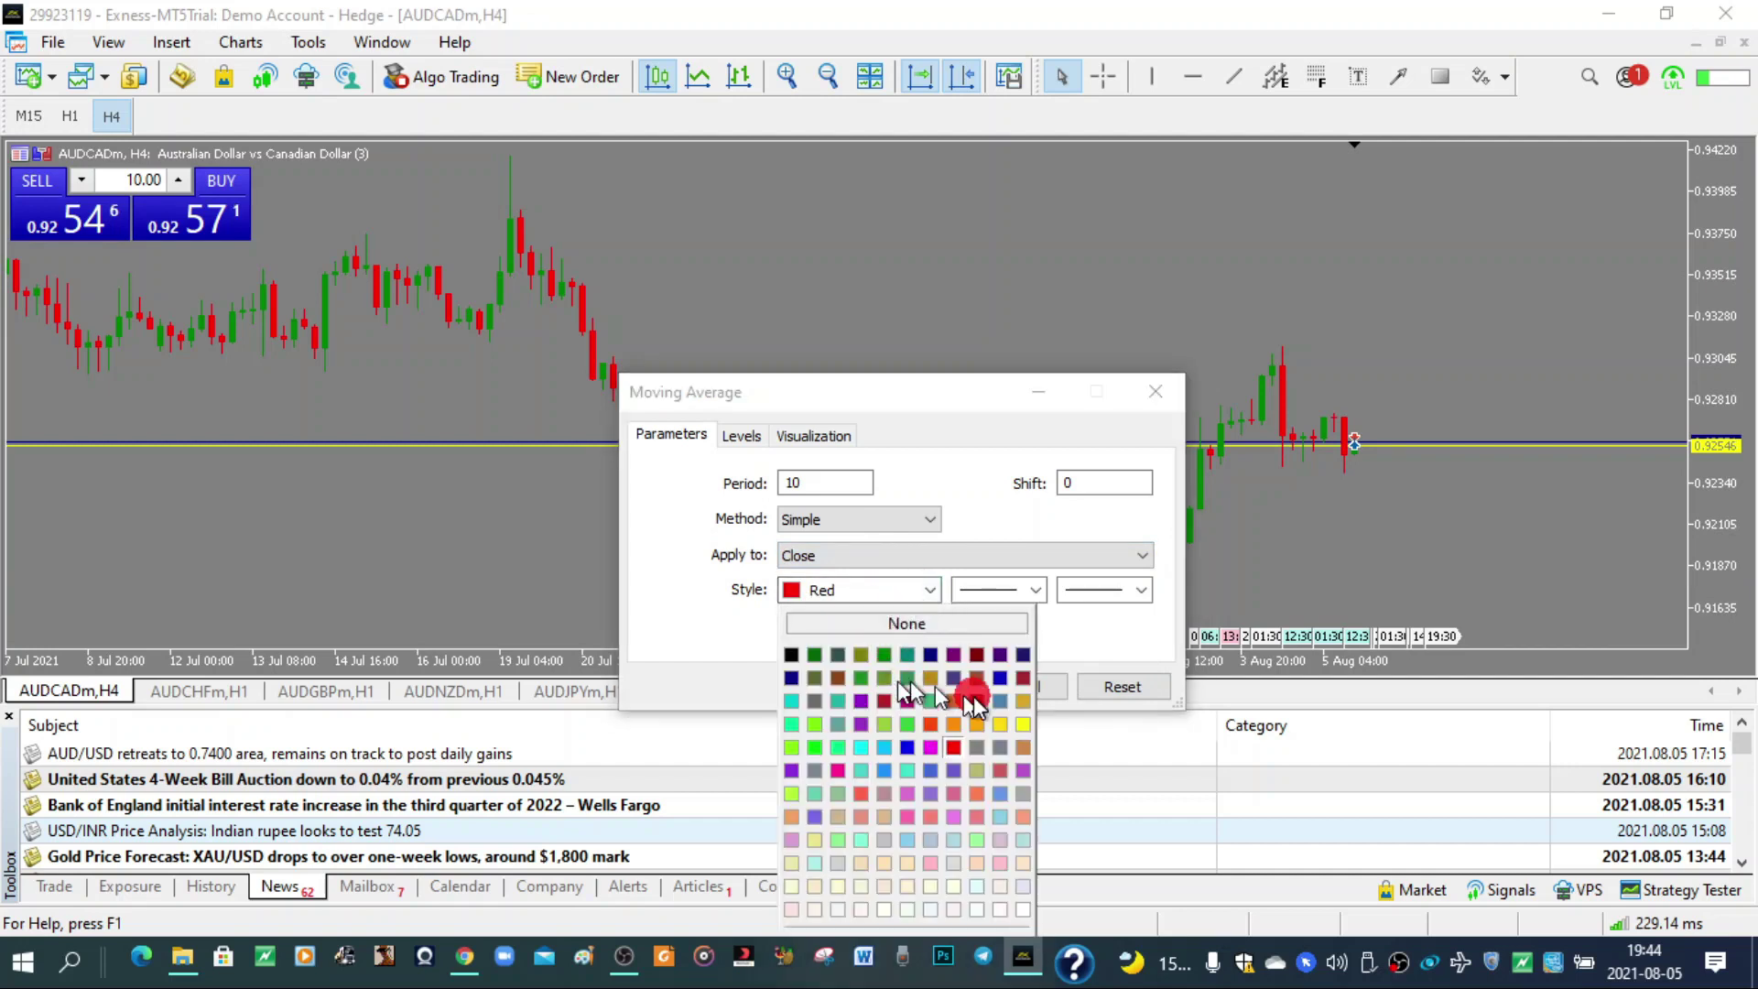
pyautogui.click(795, 654)
pyautogui.click(1141, 590)
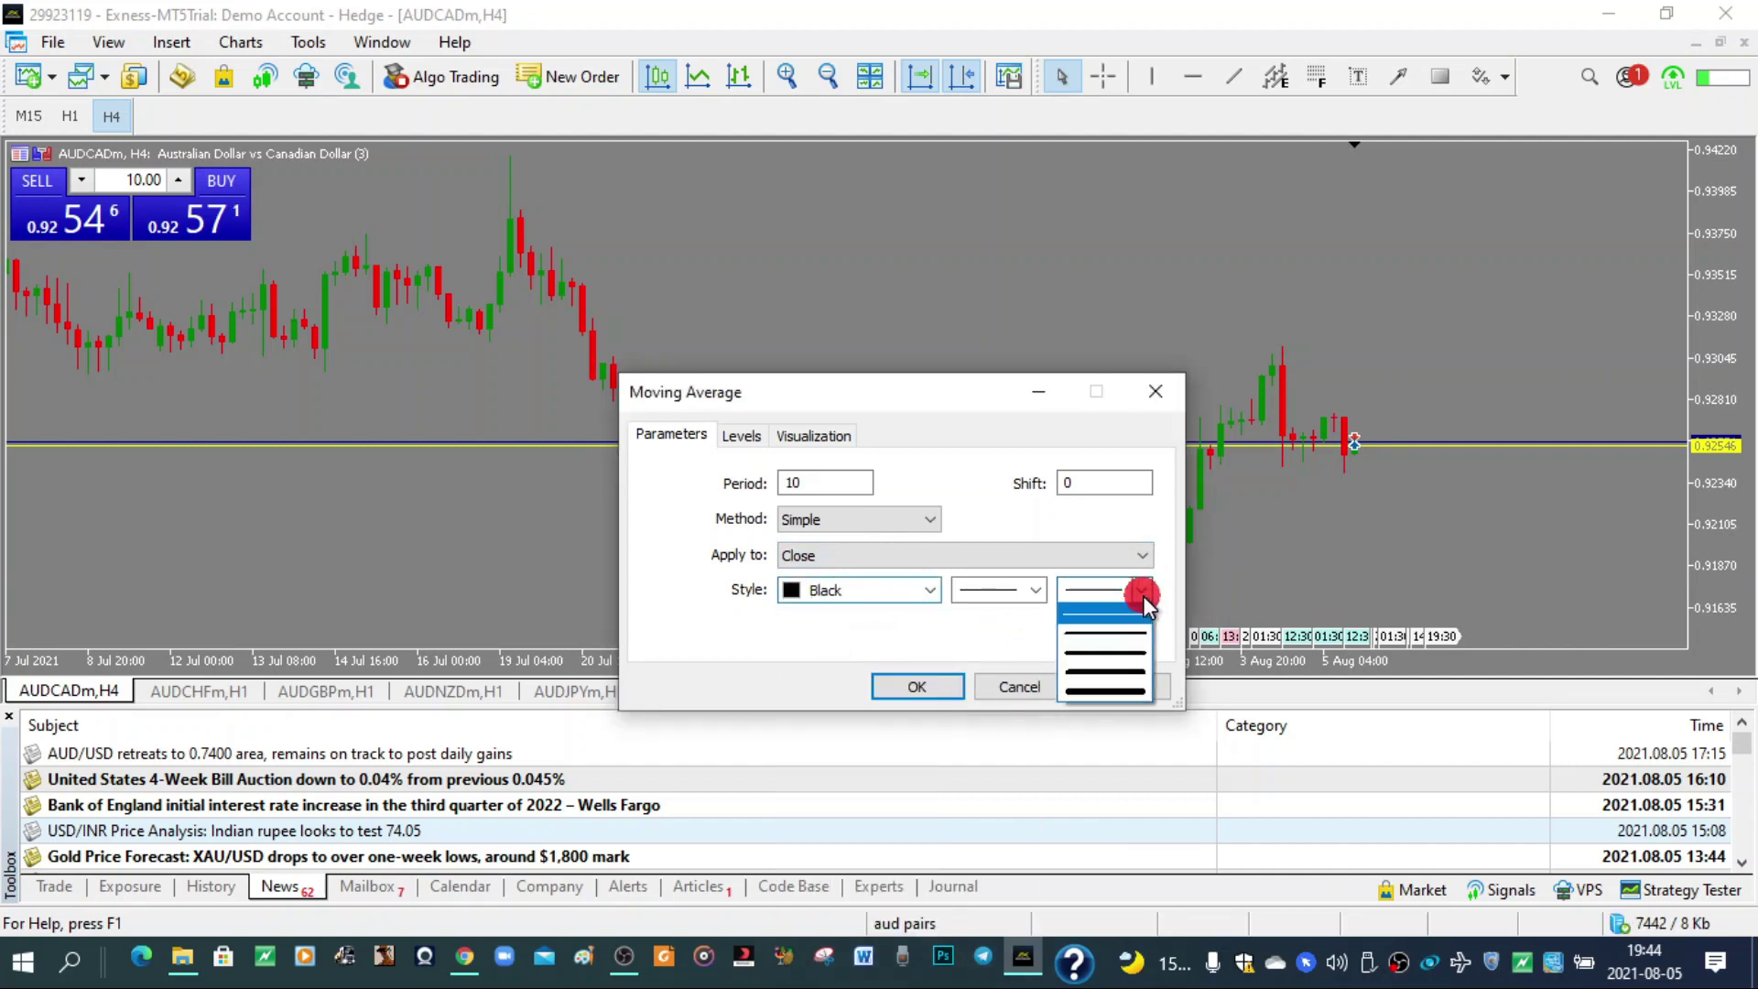
pyautogui.click(1129, 648)
pyautogui.click(905, 682)
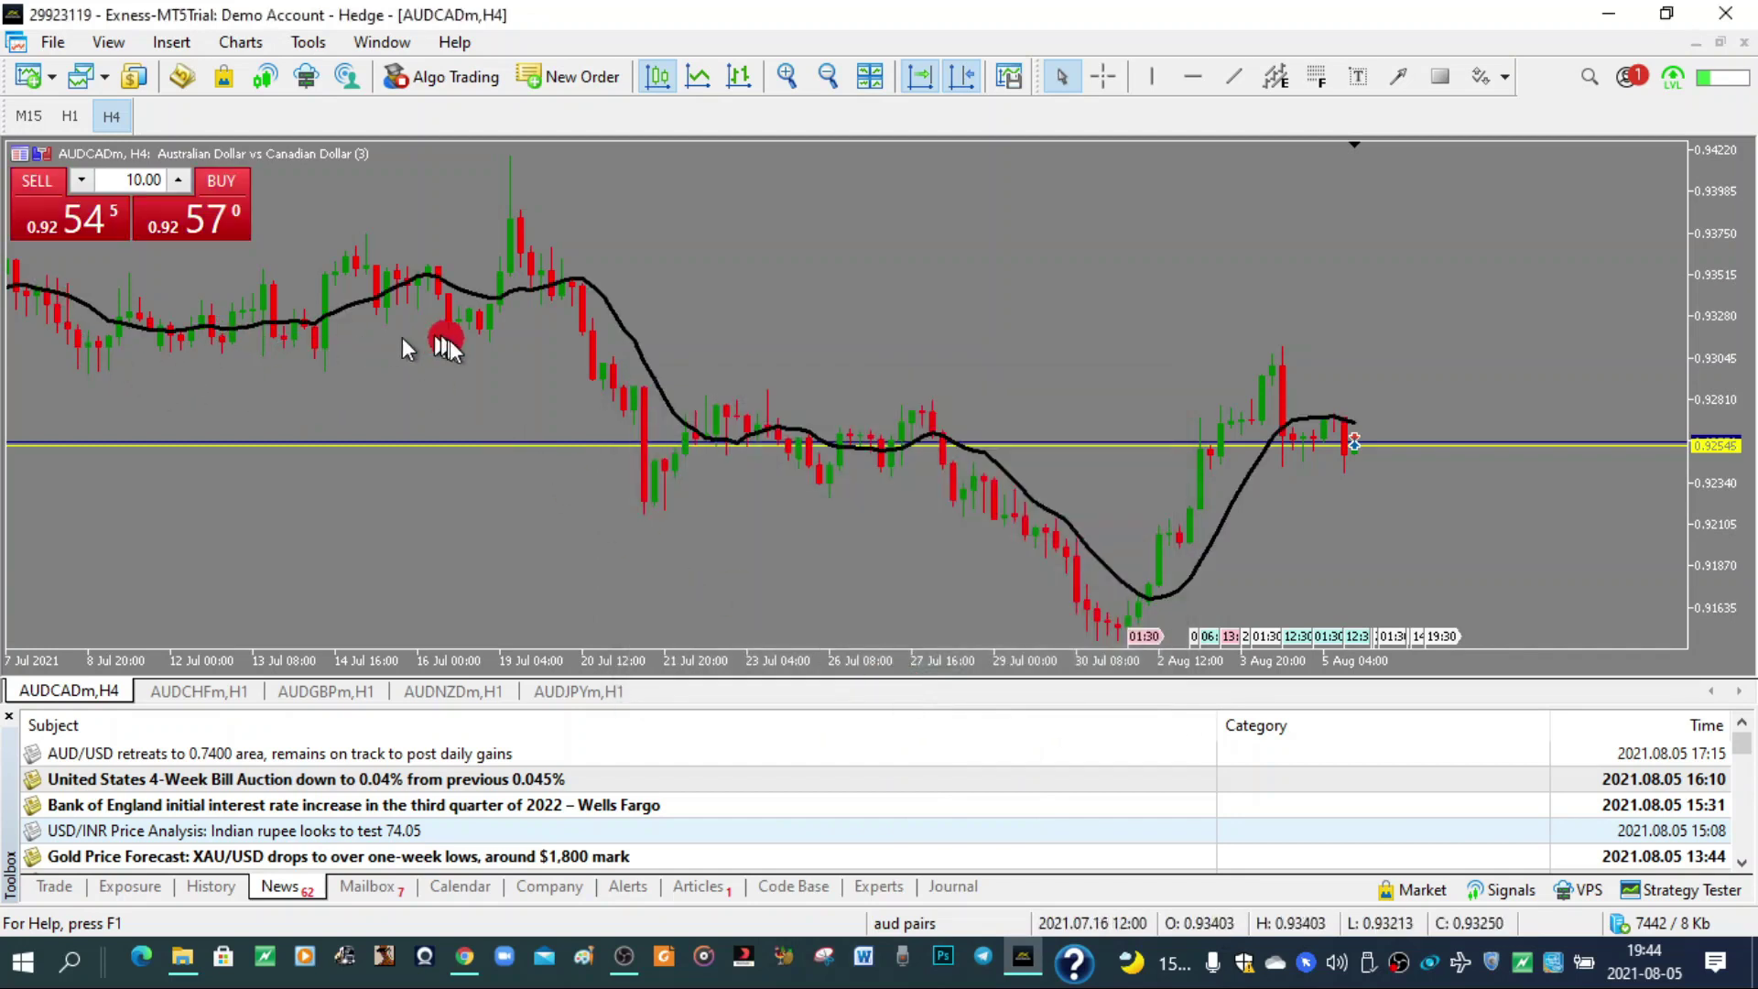
pyautogui.moveTo(1387, 448); pyautogui.dragTo(23, 273)
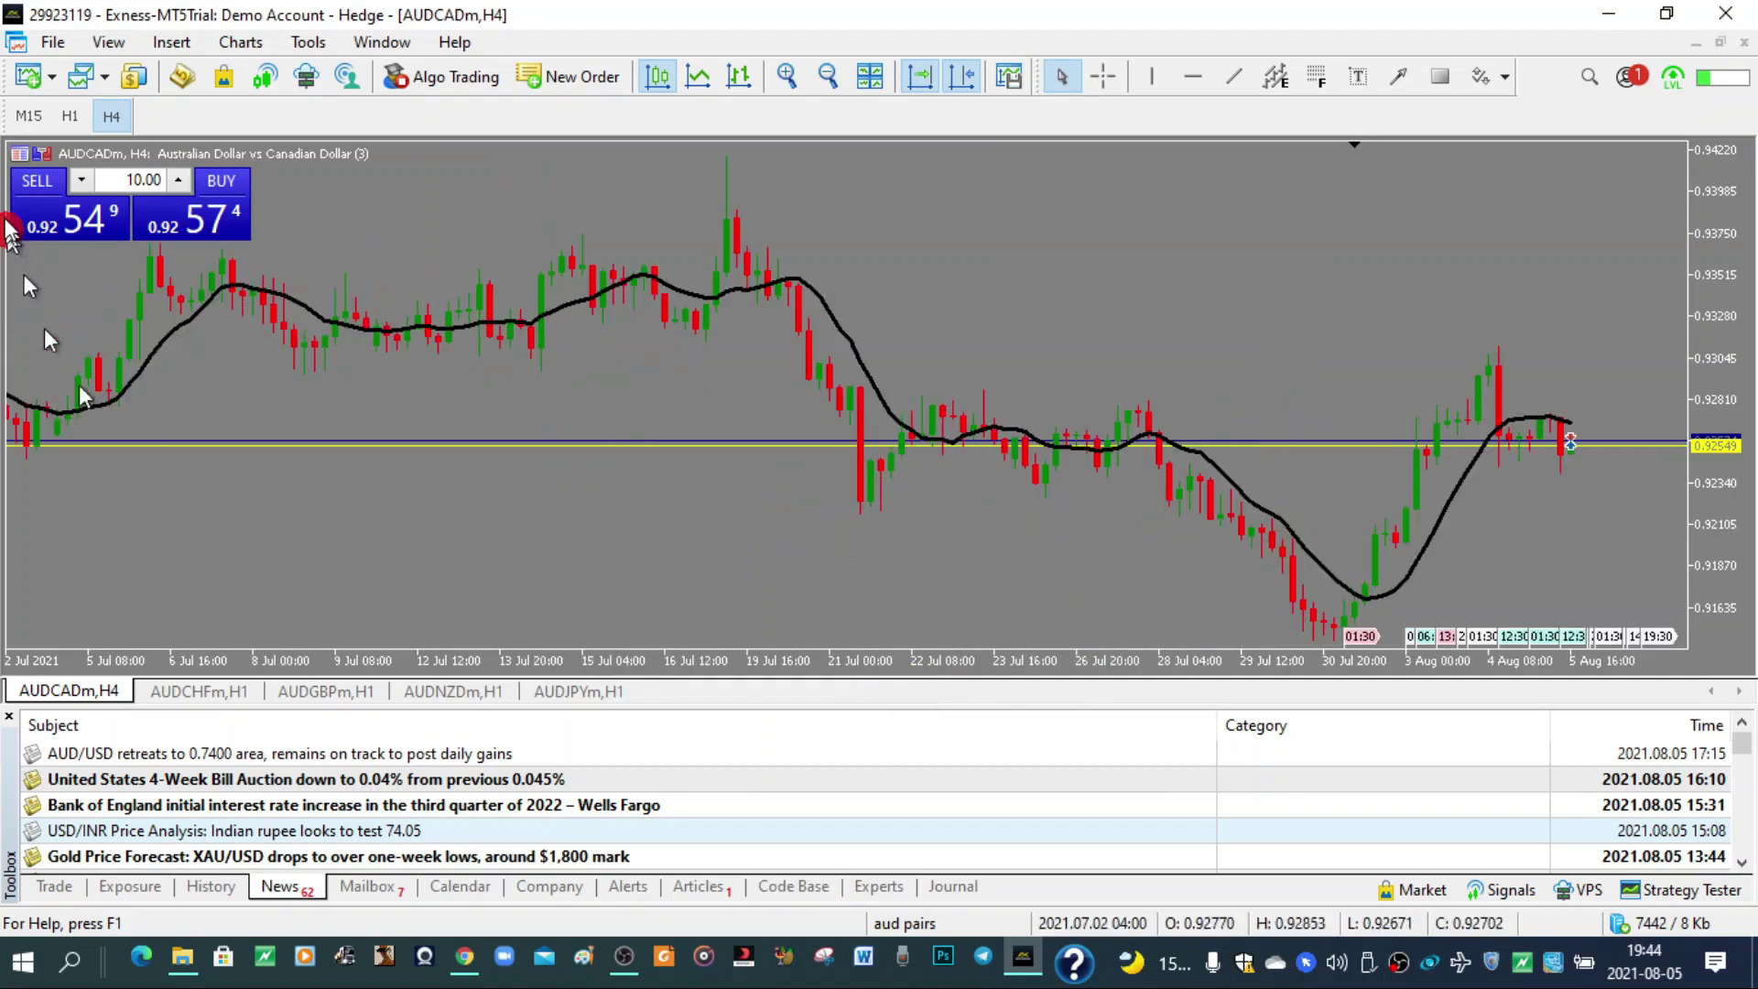
# Step: Add a 20-period Standard Deviation trend indicator with a thick line to the AUDCAD chart
pyautogui.click(171, 42)
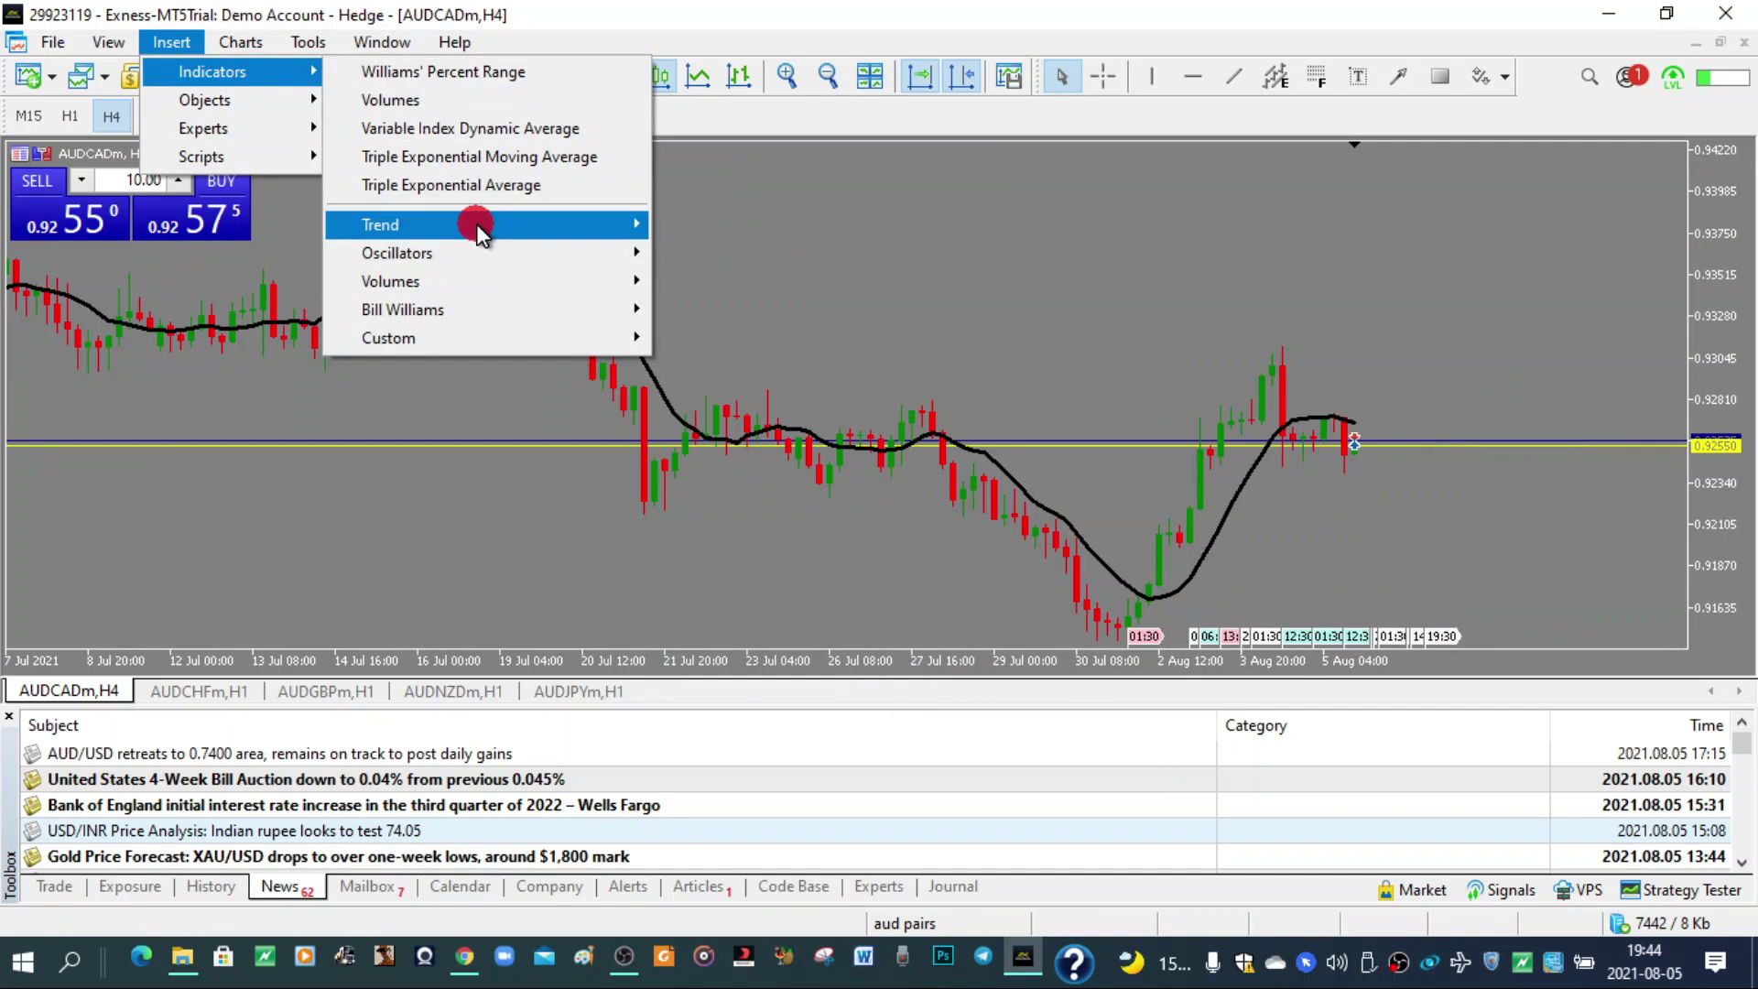
pyautogui.moveTo(471, 225)
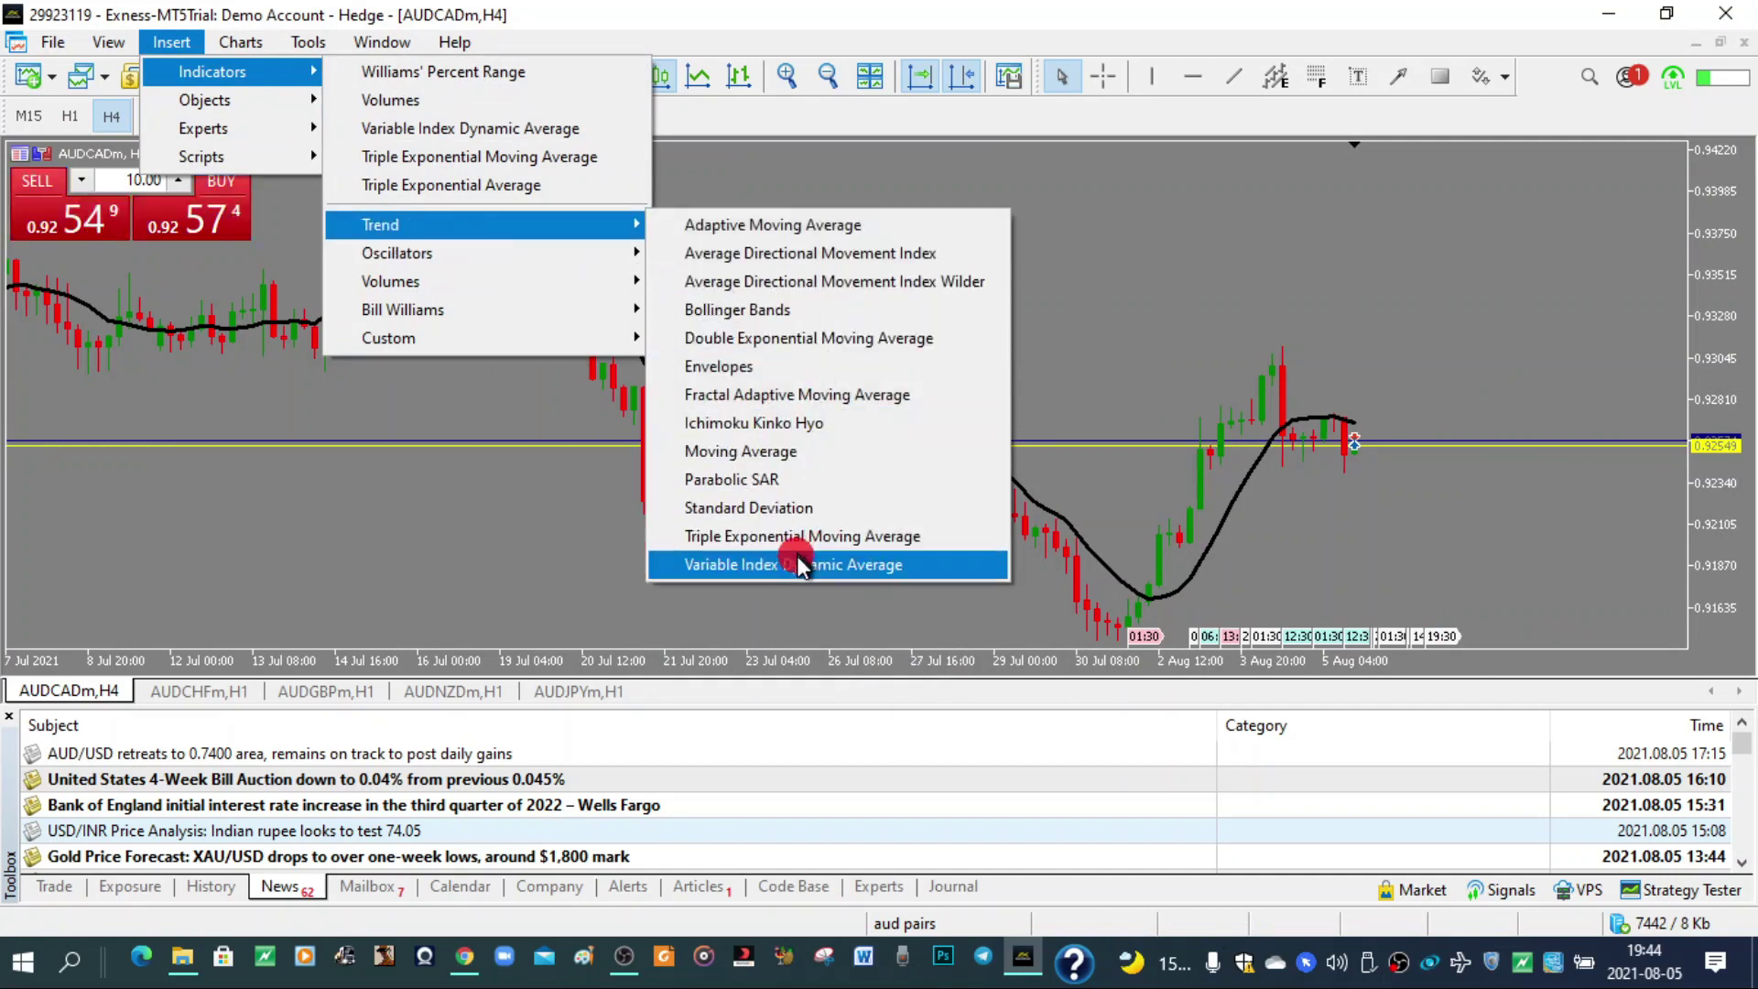
pyautogui.click(809, 508)
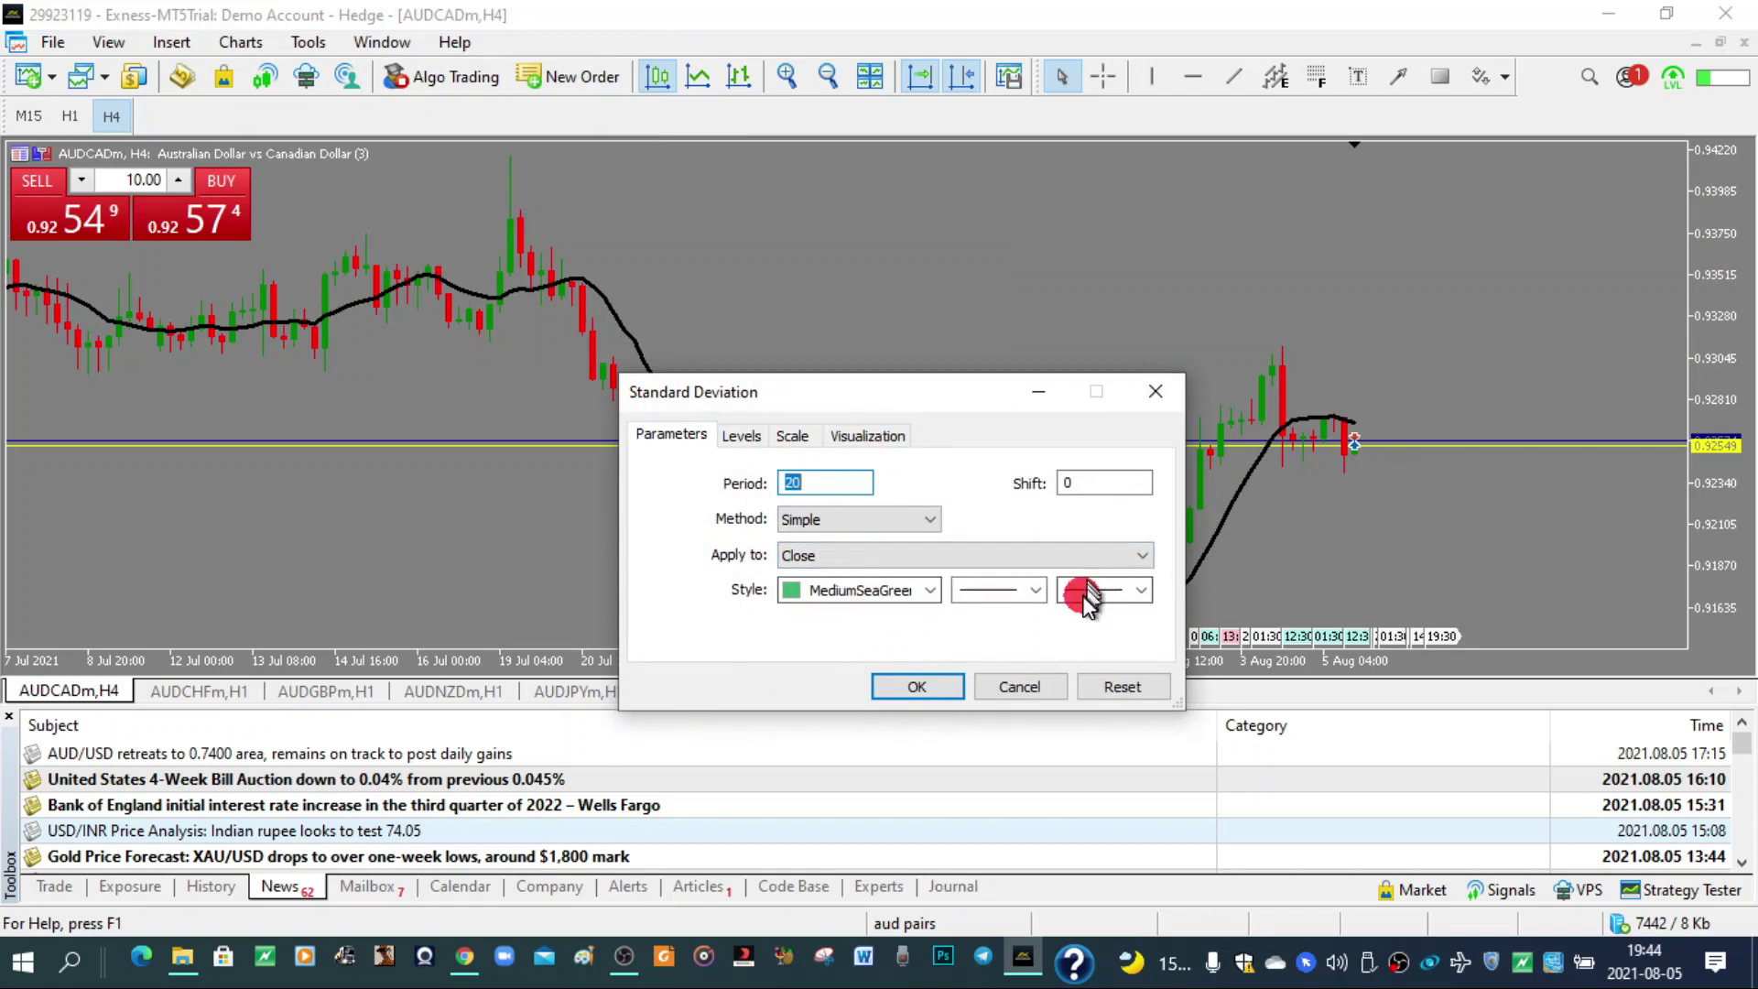
pyautogui.click(1123, 591)
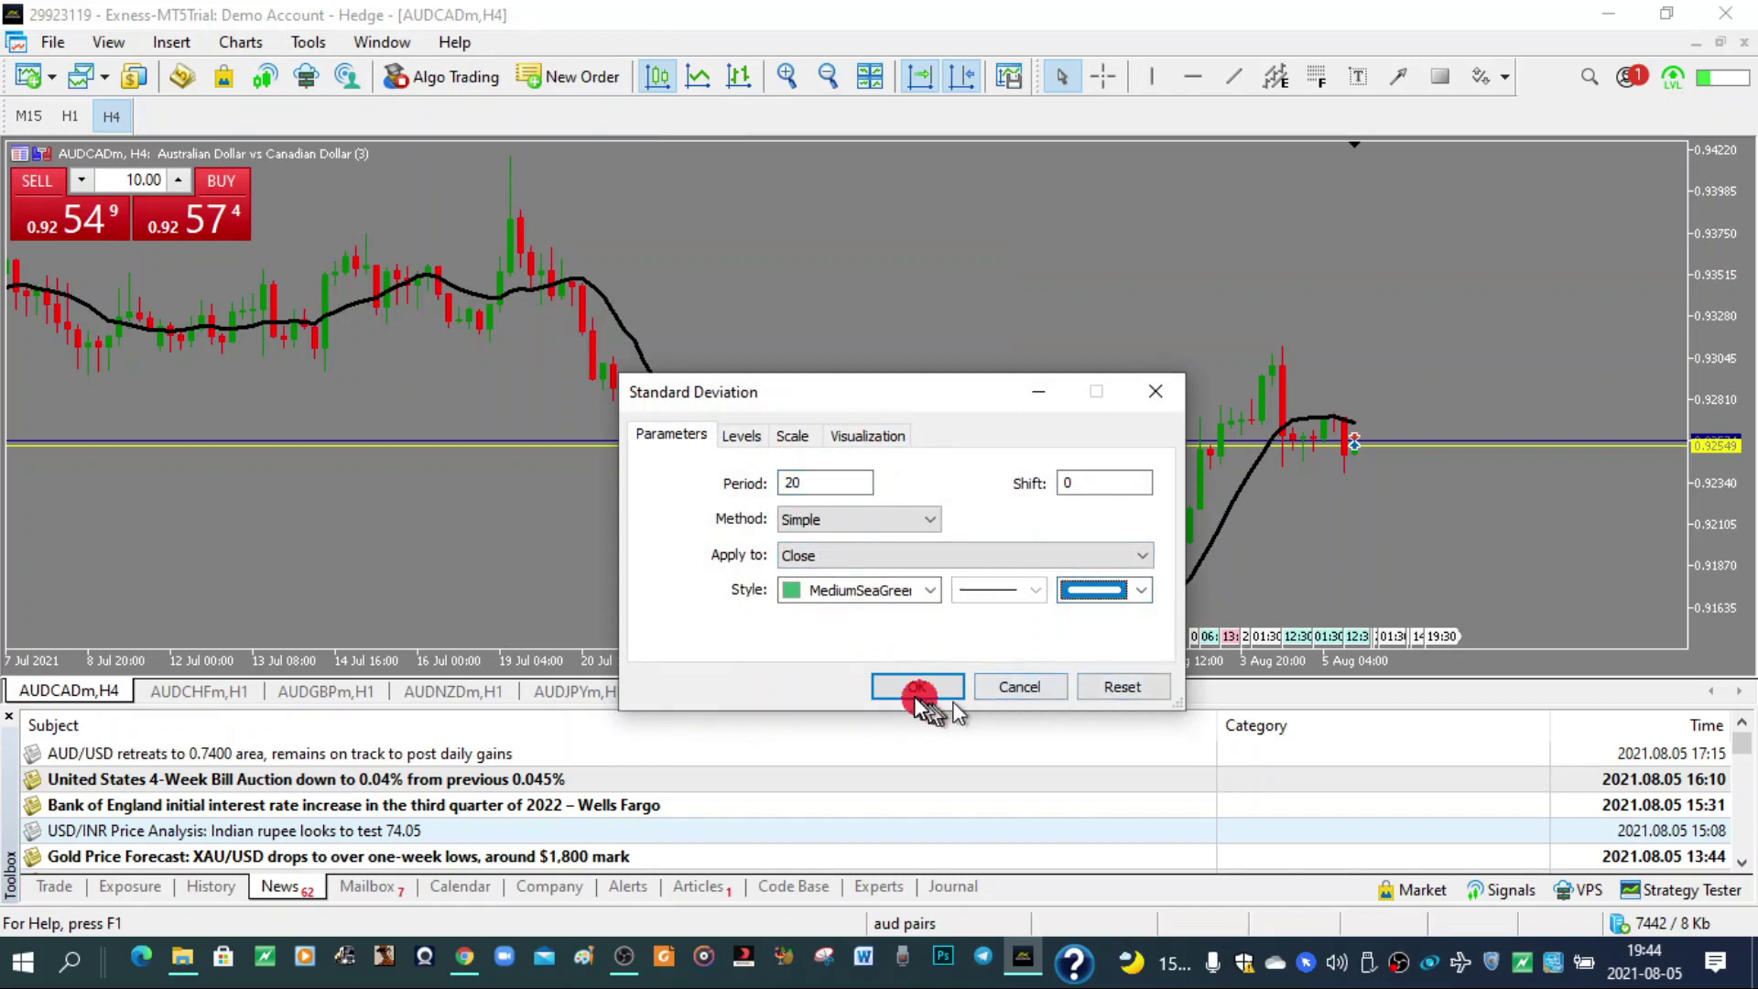
pyautogui.click(916, 688)
pyautogui.click(56, 537)
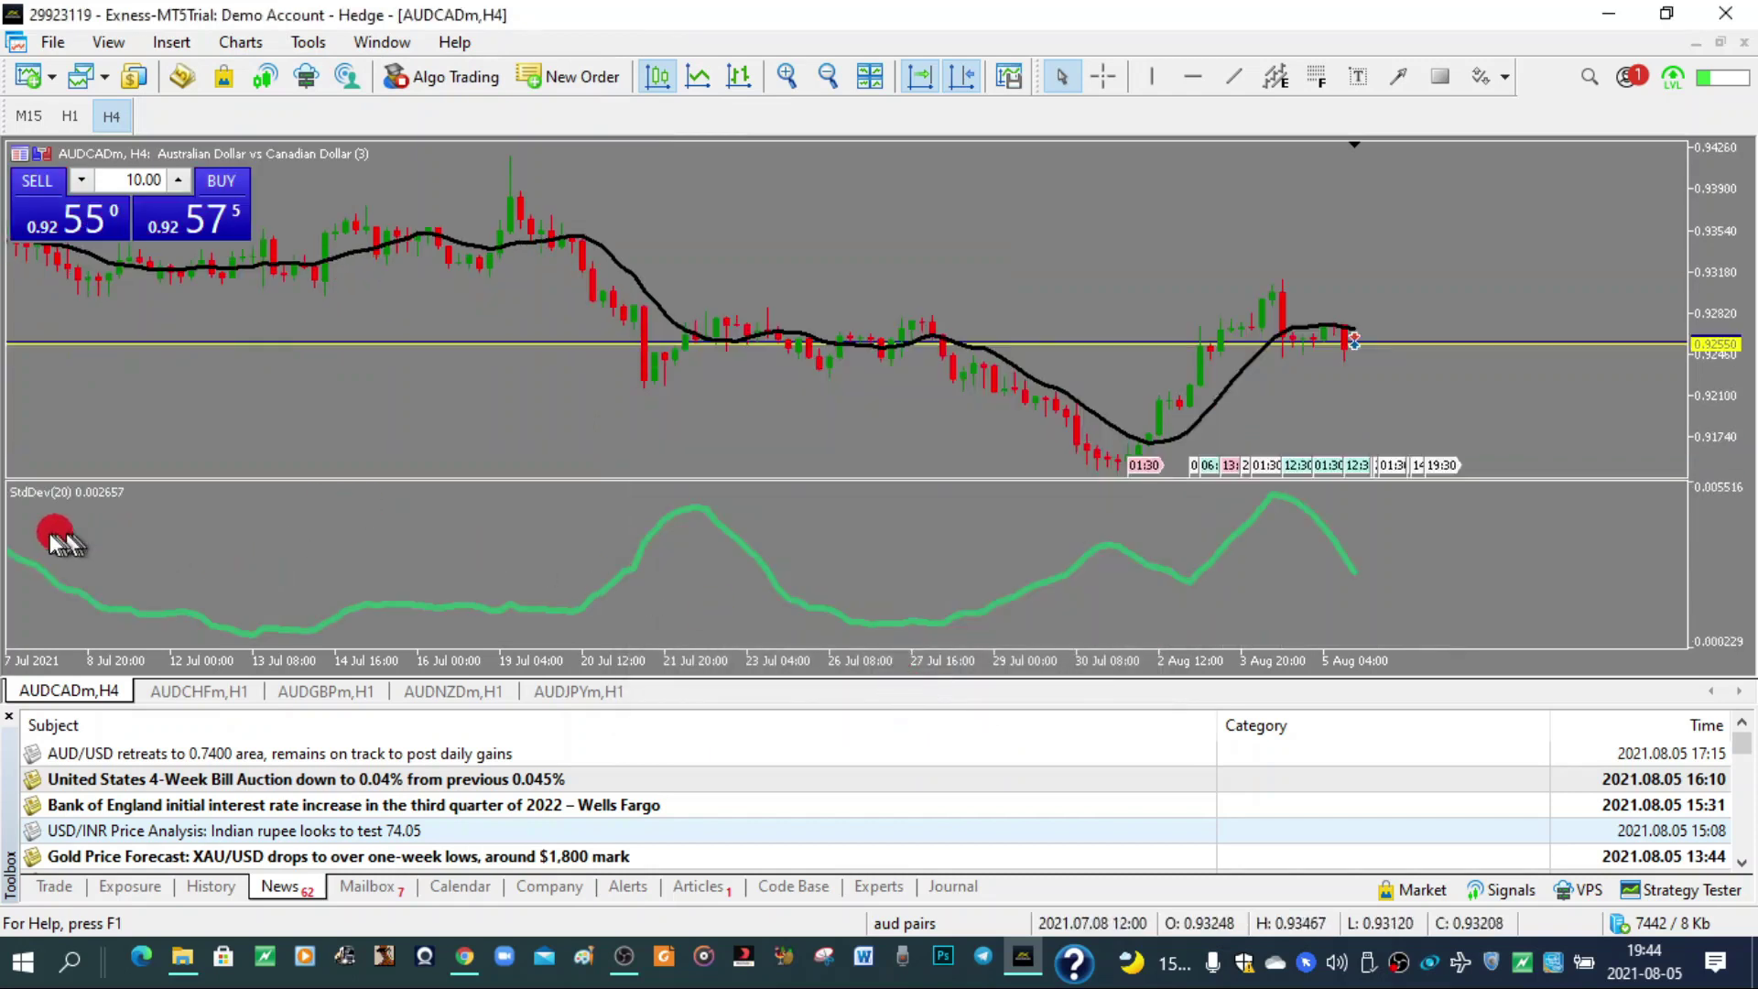
pyautogui.click(1232, 572)
pyautogui.click(408, 595)
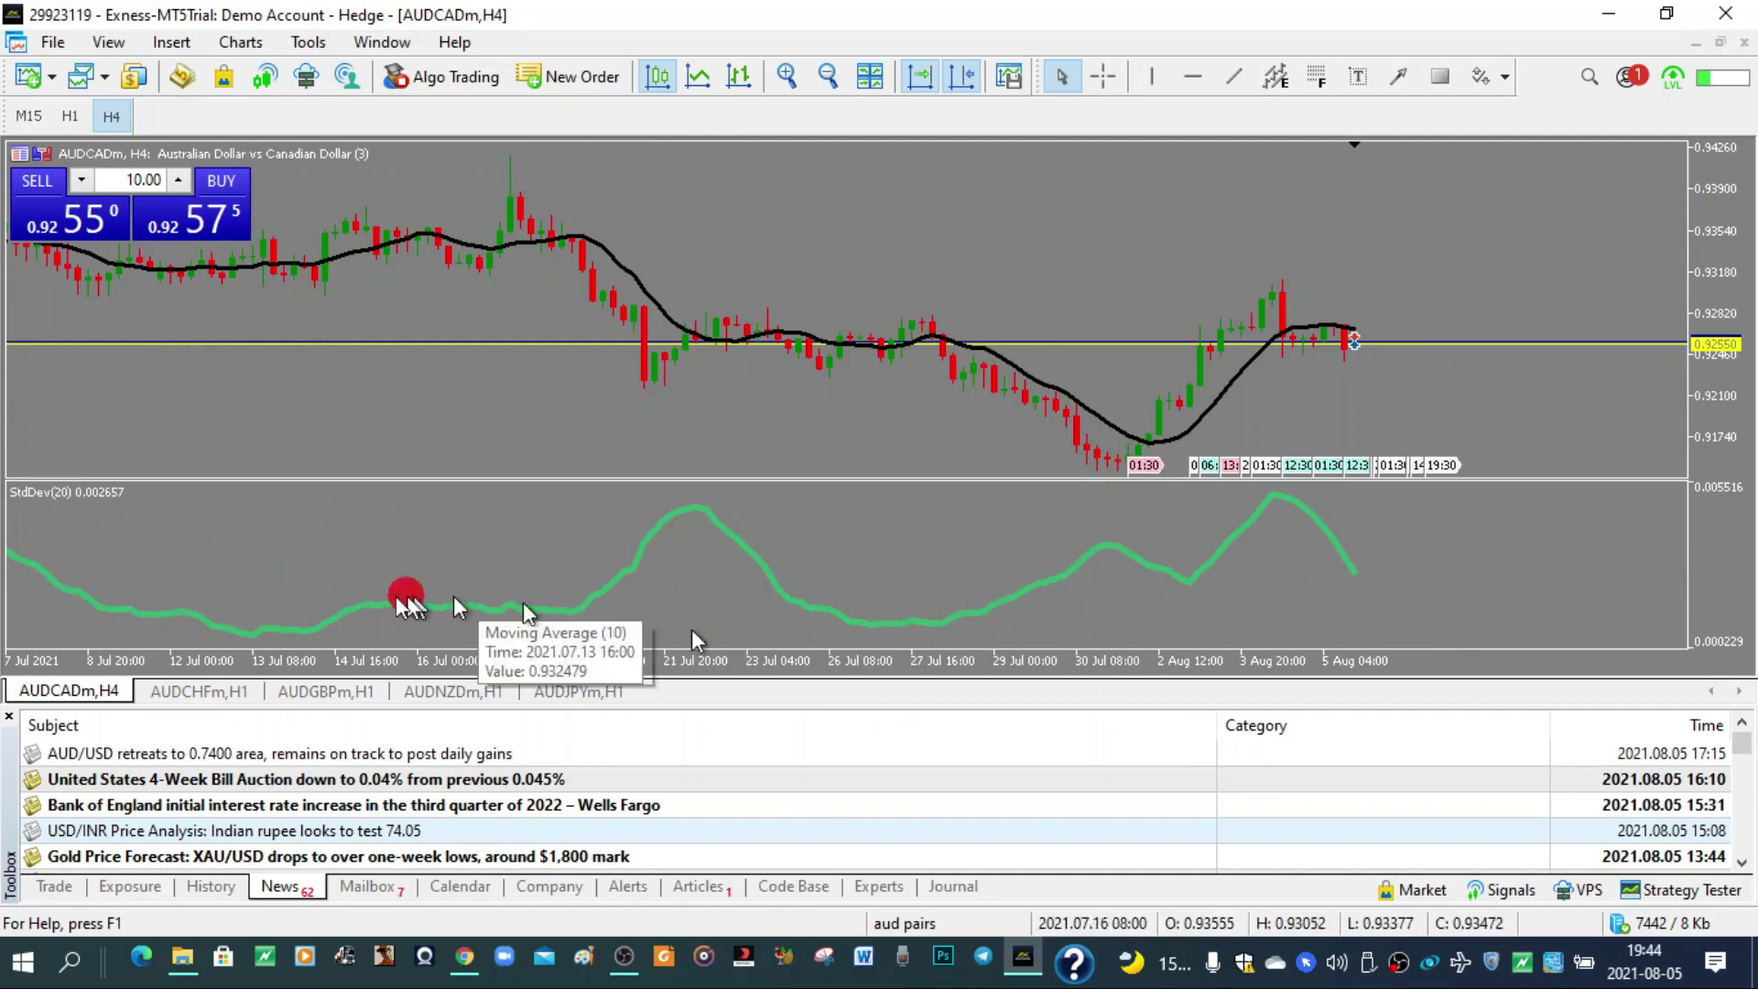
# Step: Close the Toolbox to enlarge the chart area and inspect the two indicators on AUDCAD
pyautogui.click(8, 714)
pyautogui.click(46, 669)
pyautogui.click(66, 793)
pyautogui.click(585, 673)
pyautogui.click(635, 447)
pyautogui.click(788, 449)
pyautogui.click(576, 618)
pyautogui.click(375, 406)
pyautogui.click(1107, 959)
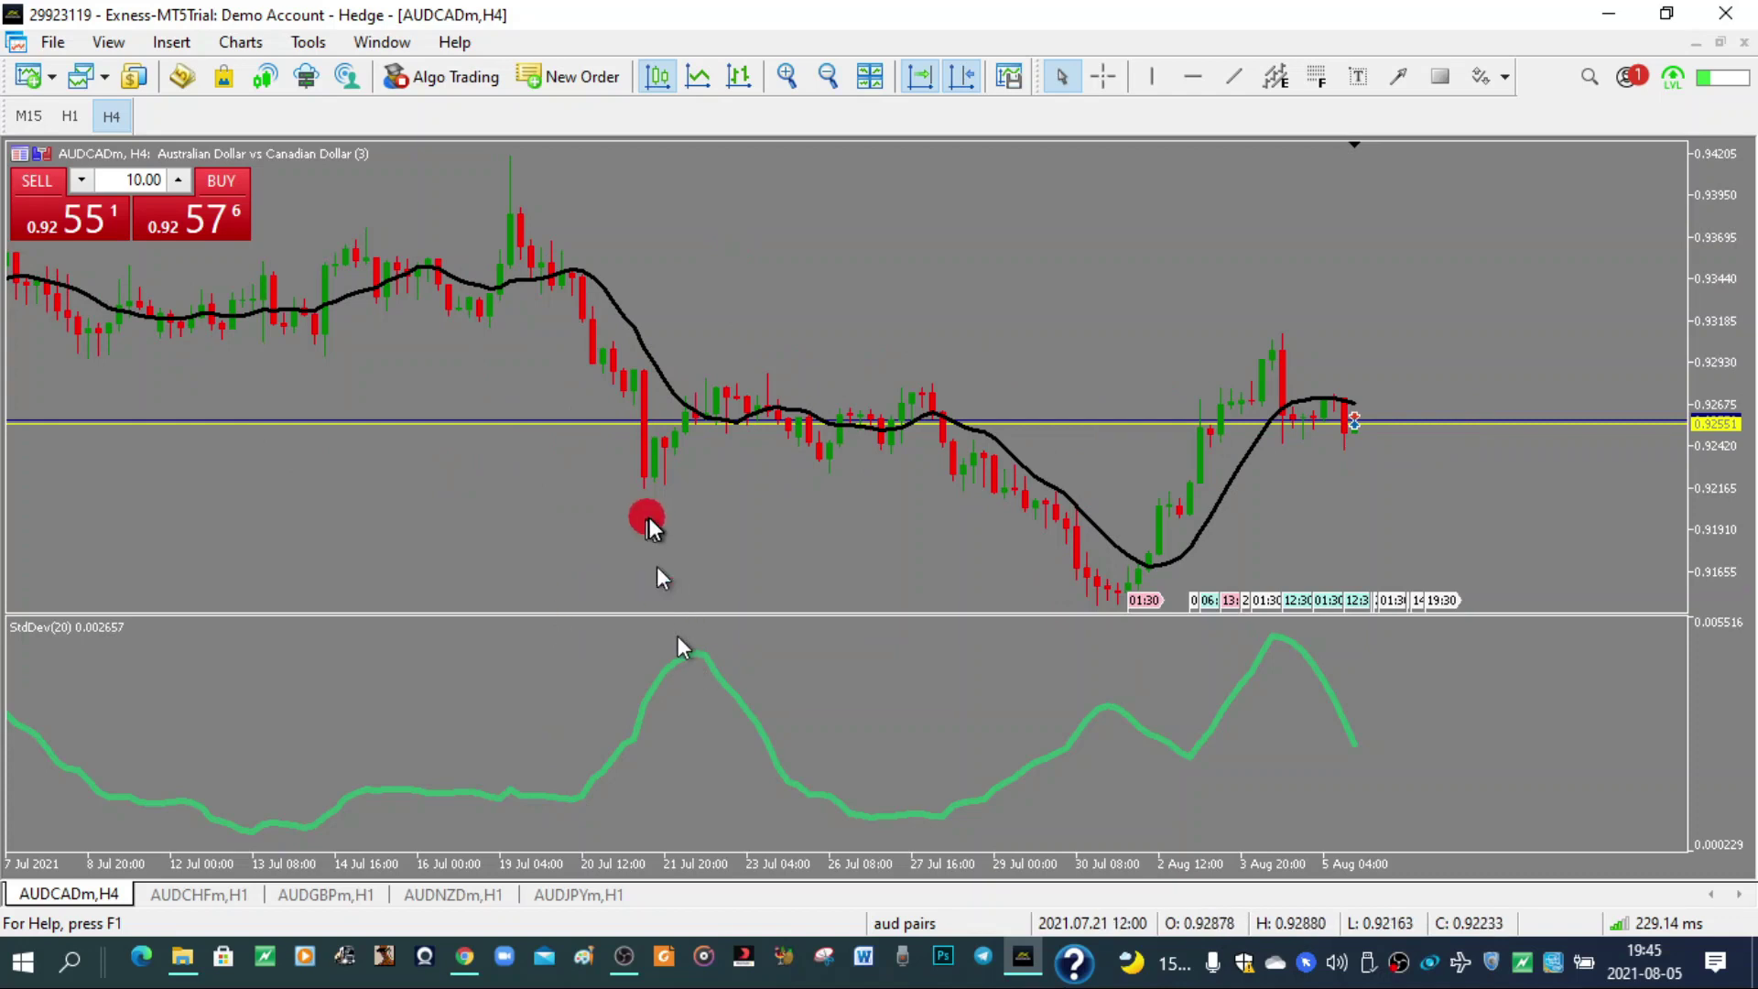
# Step: Save the AUDCAD chart's current appearance and indicators as a custom template and review the list of available templates
pyautogui.rightClick(724, 236)
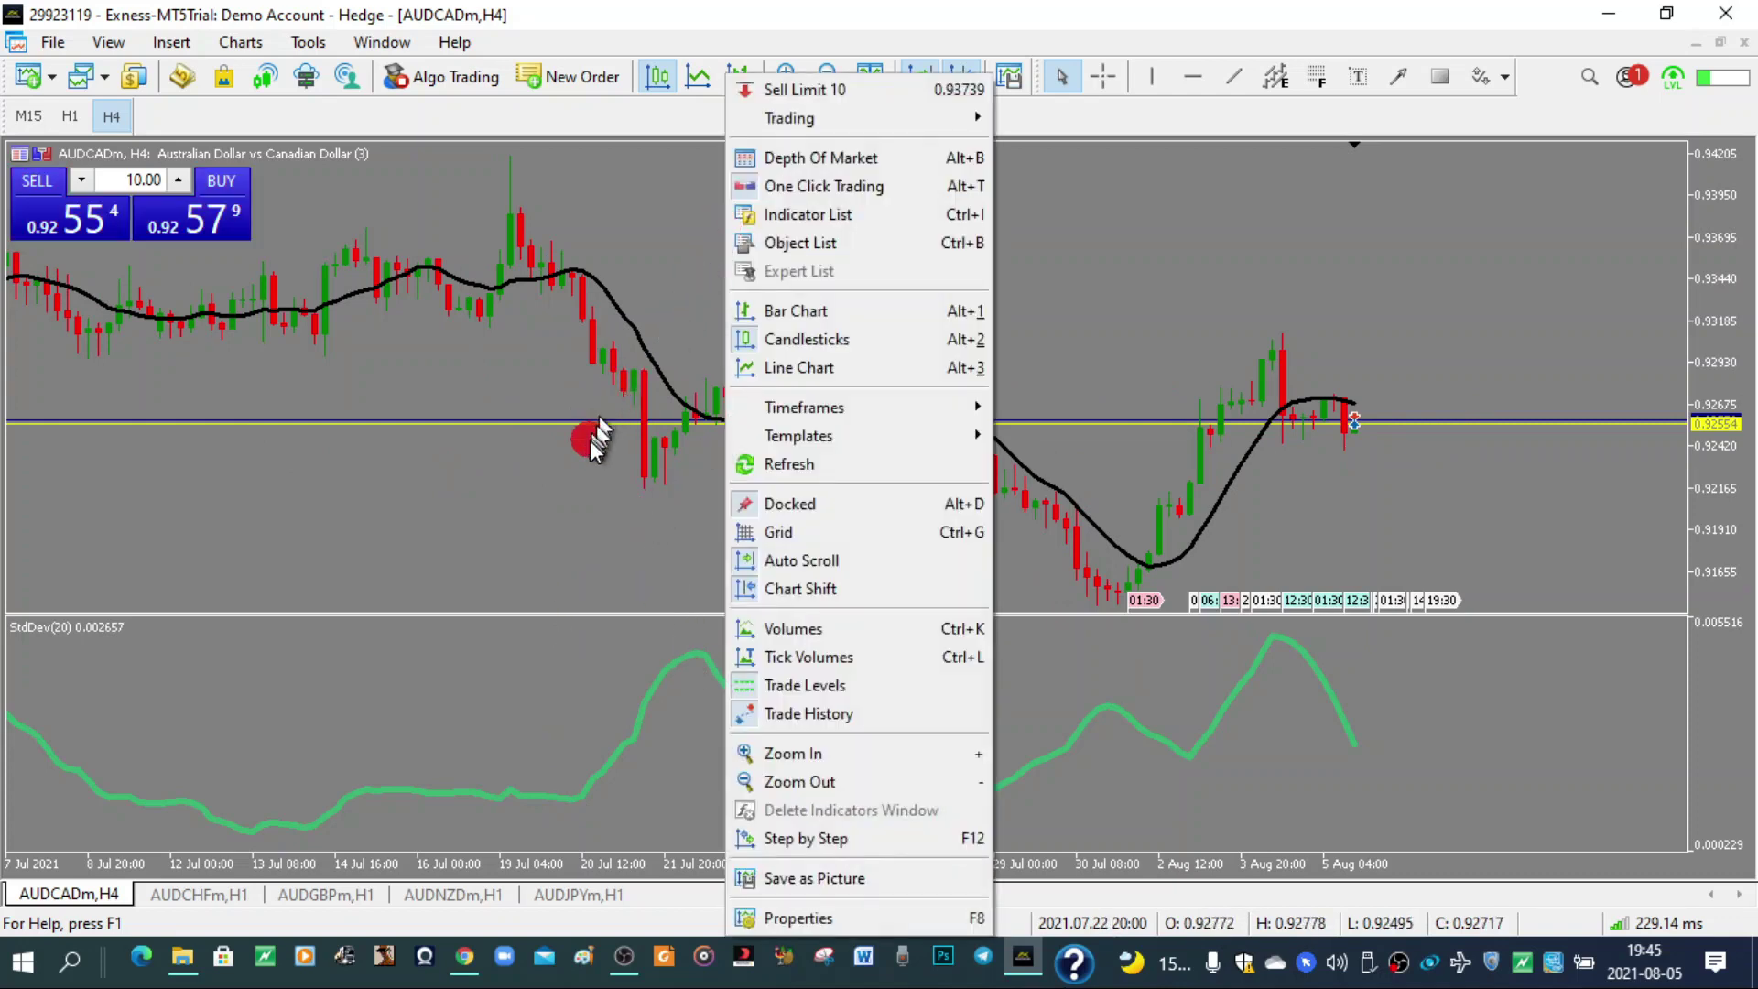
pyautogui.moveTo(783, 444)
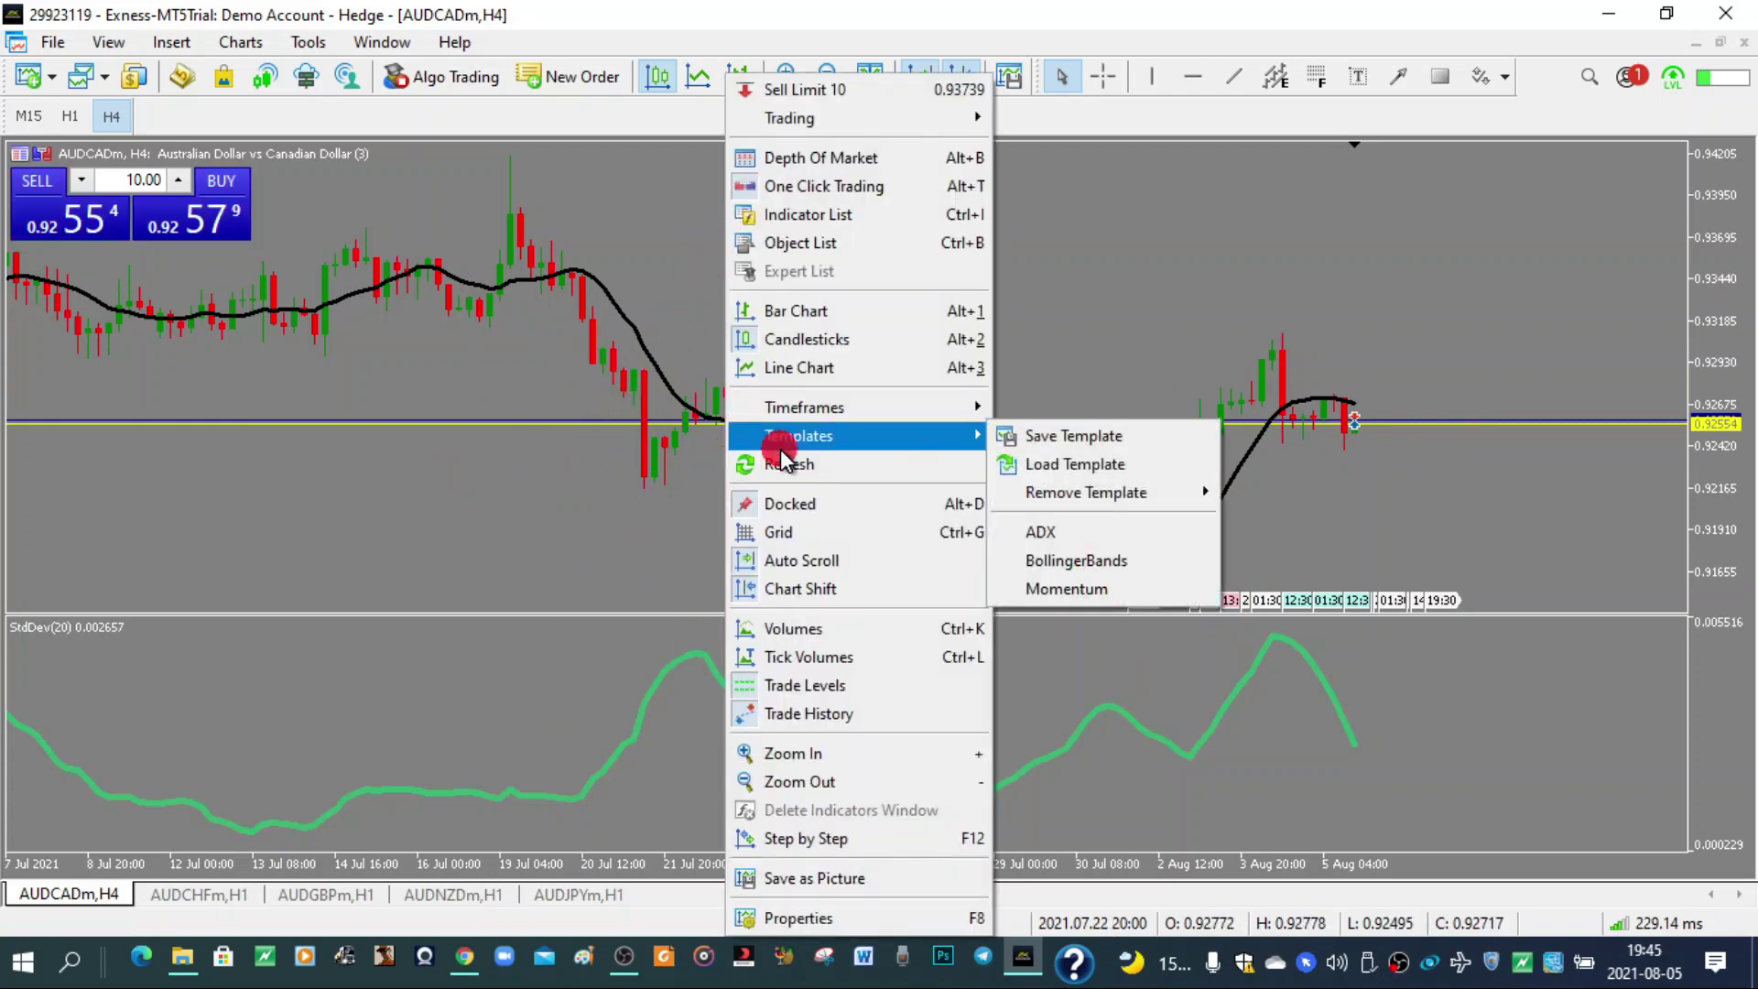
pyautogui.click(1053, 435)
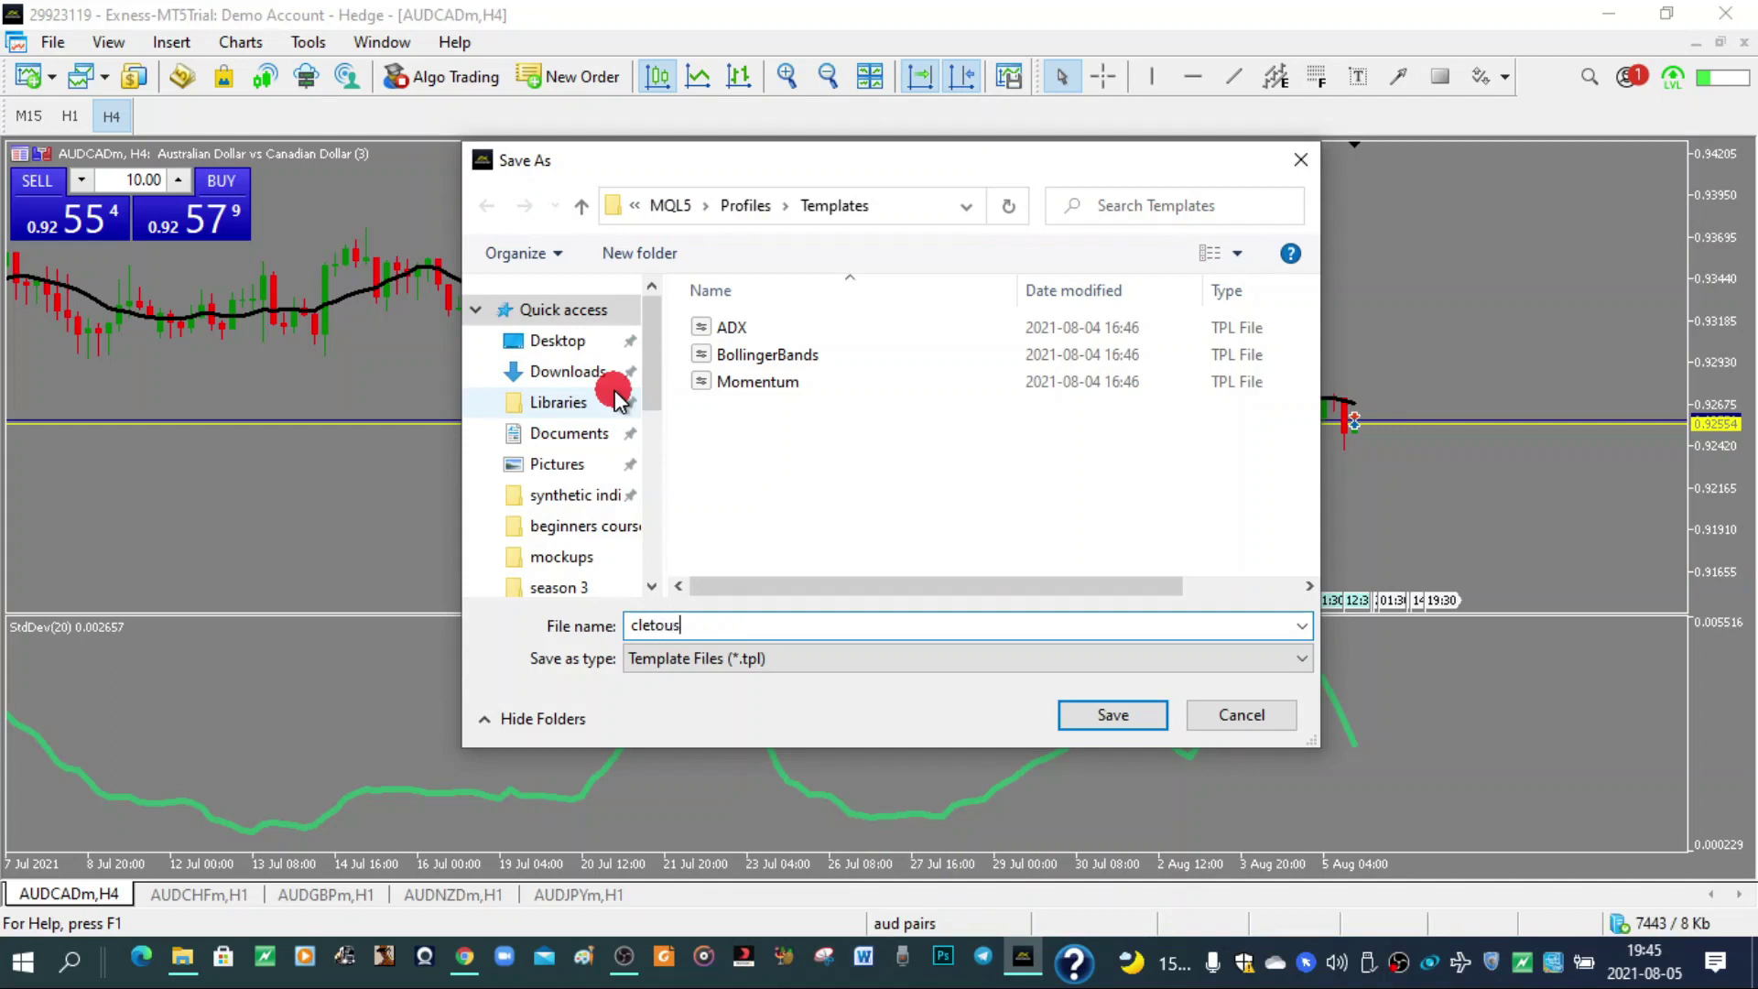
pyautogui.click(1099, 713)
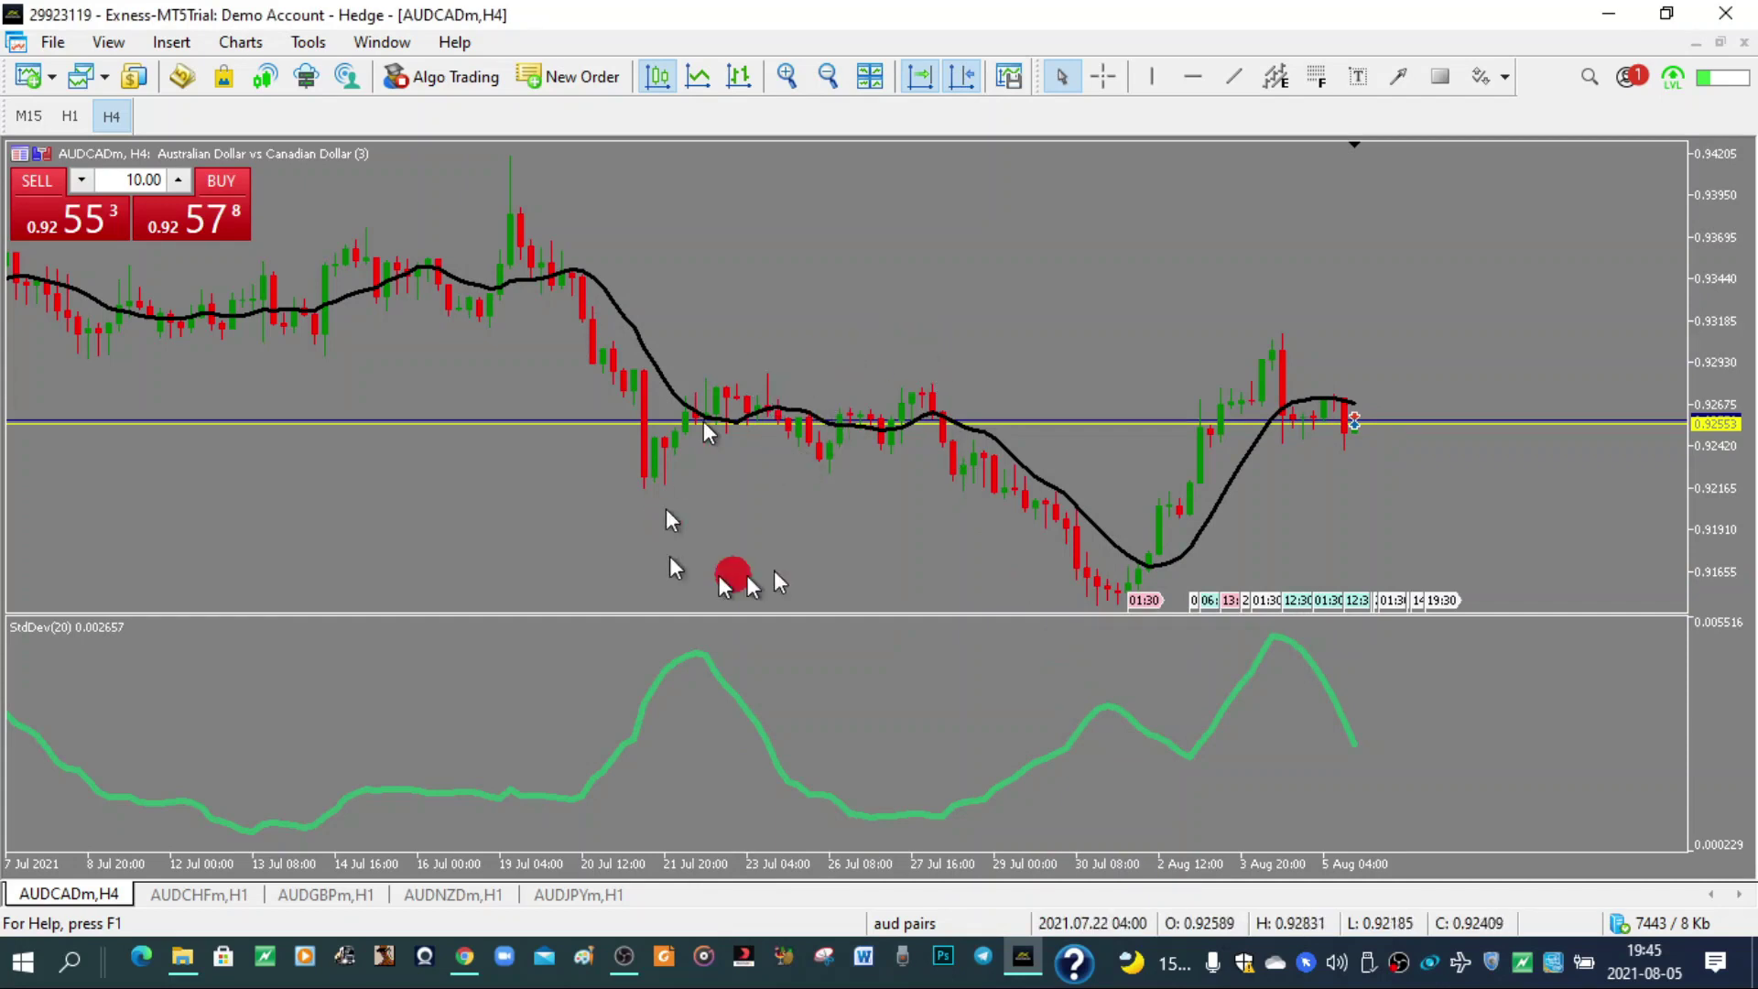
pyautogui.rightClick(776, 277)
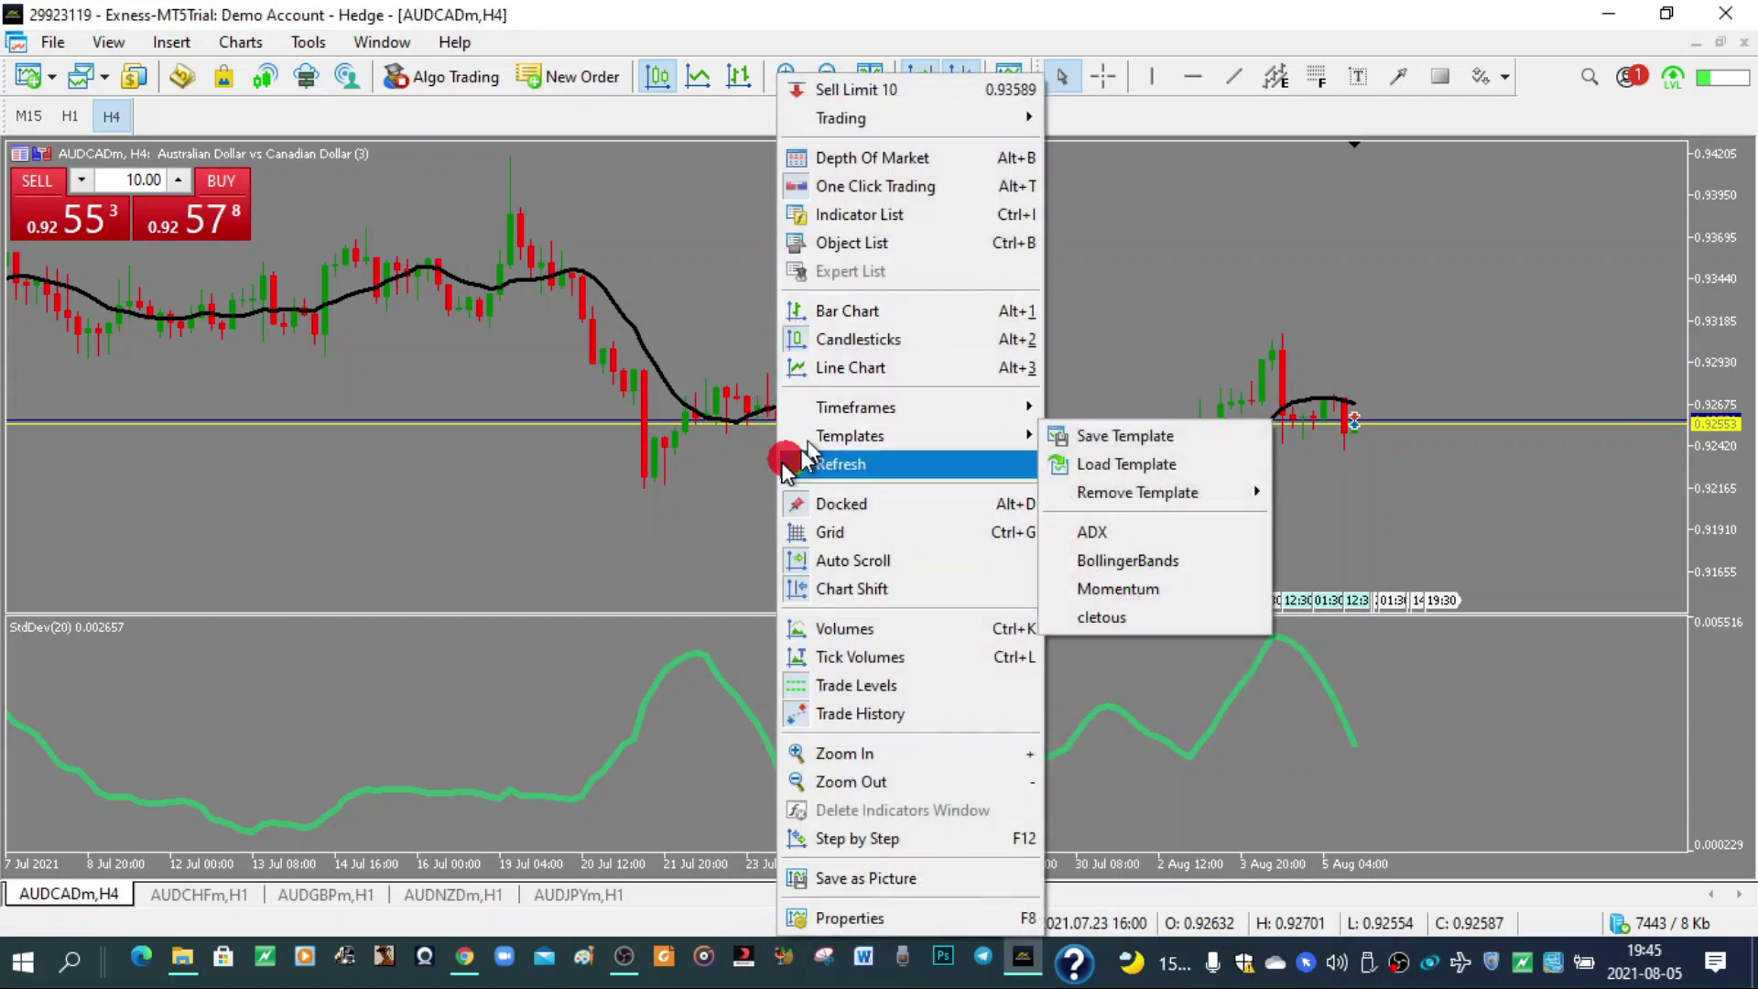
# Step: Switch to the AUDCHF chart and apply the saved custom template to it
pyautogui.click(170, 895)
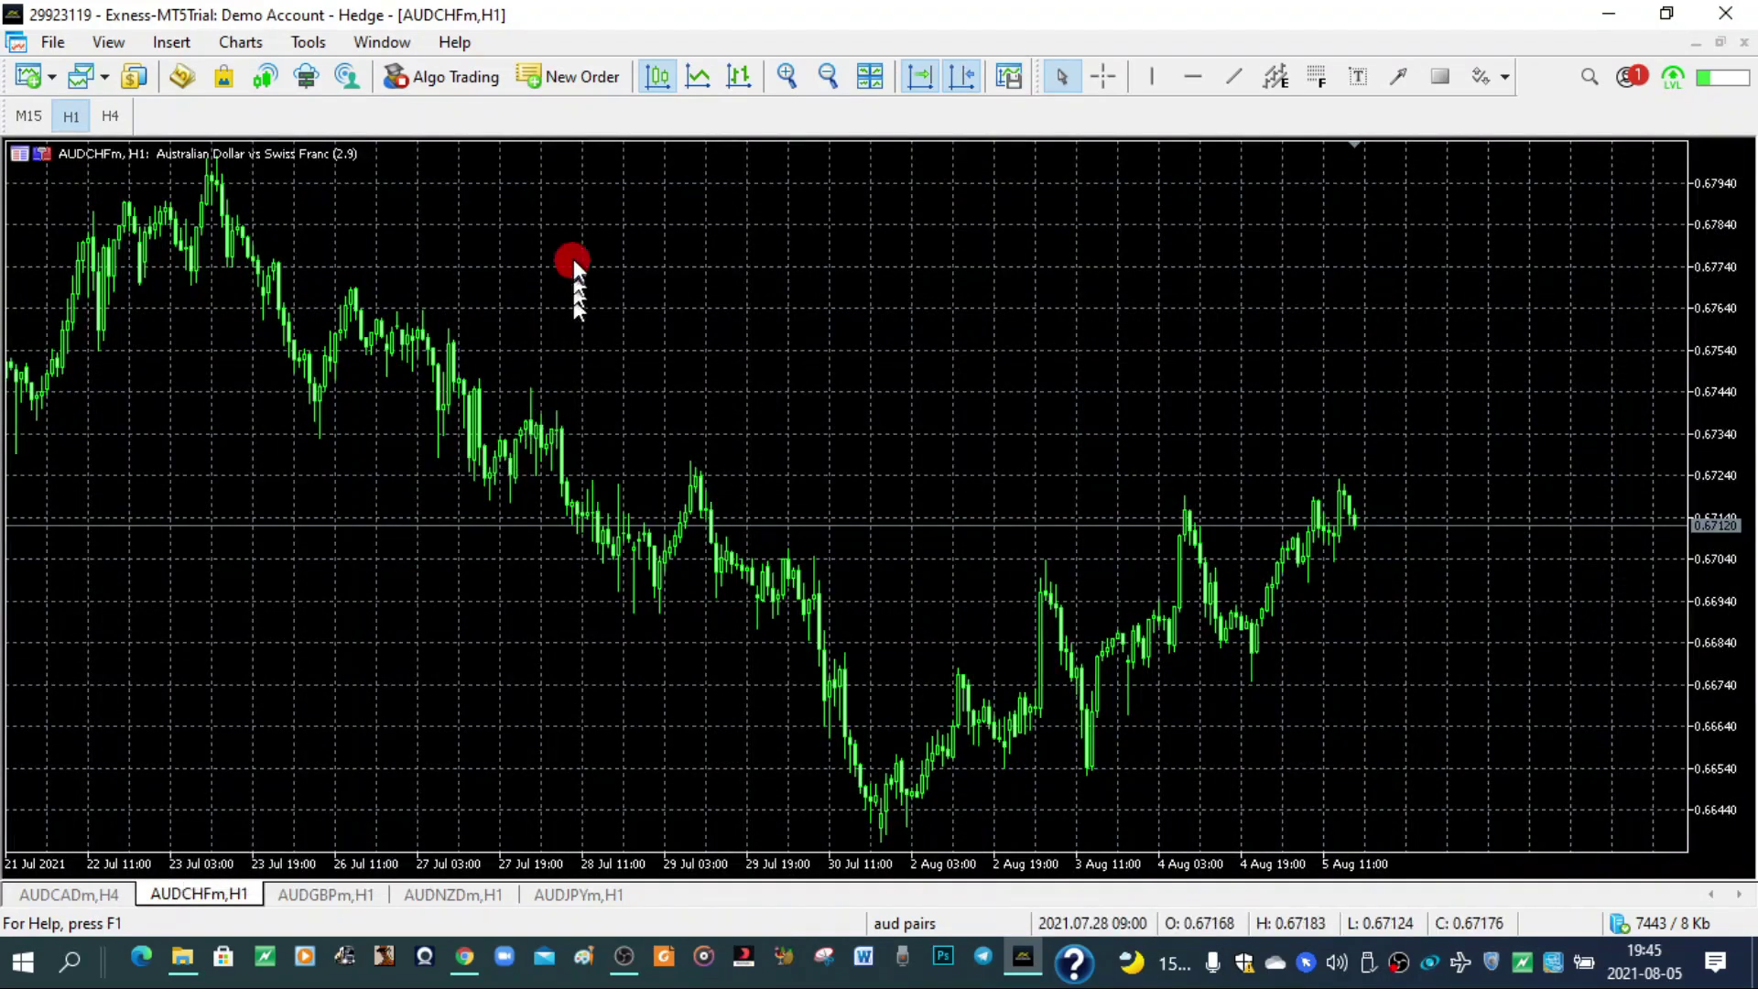
pyautogui.rightClick(573, 257)
pyautogui.moveTo(631, 417)
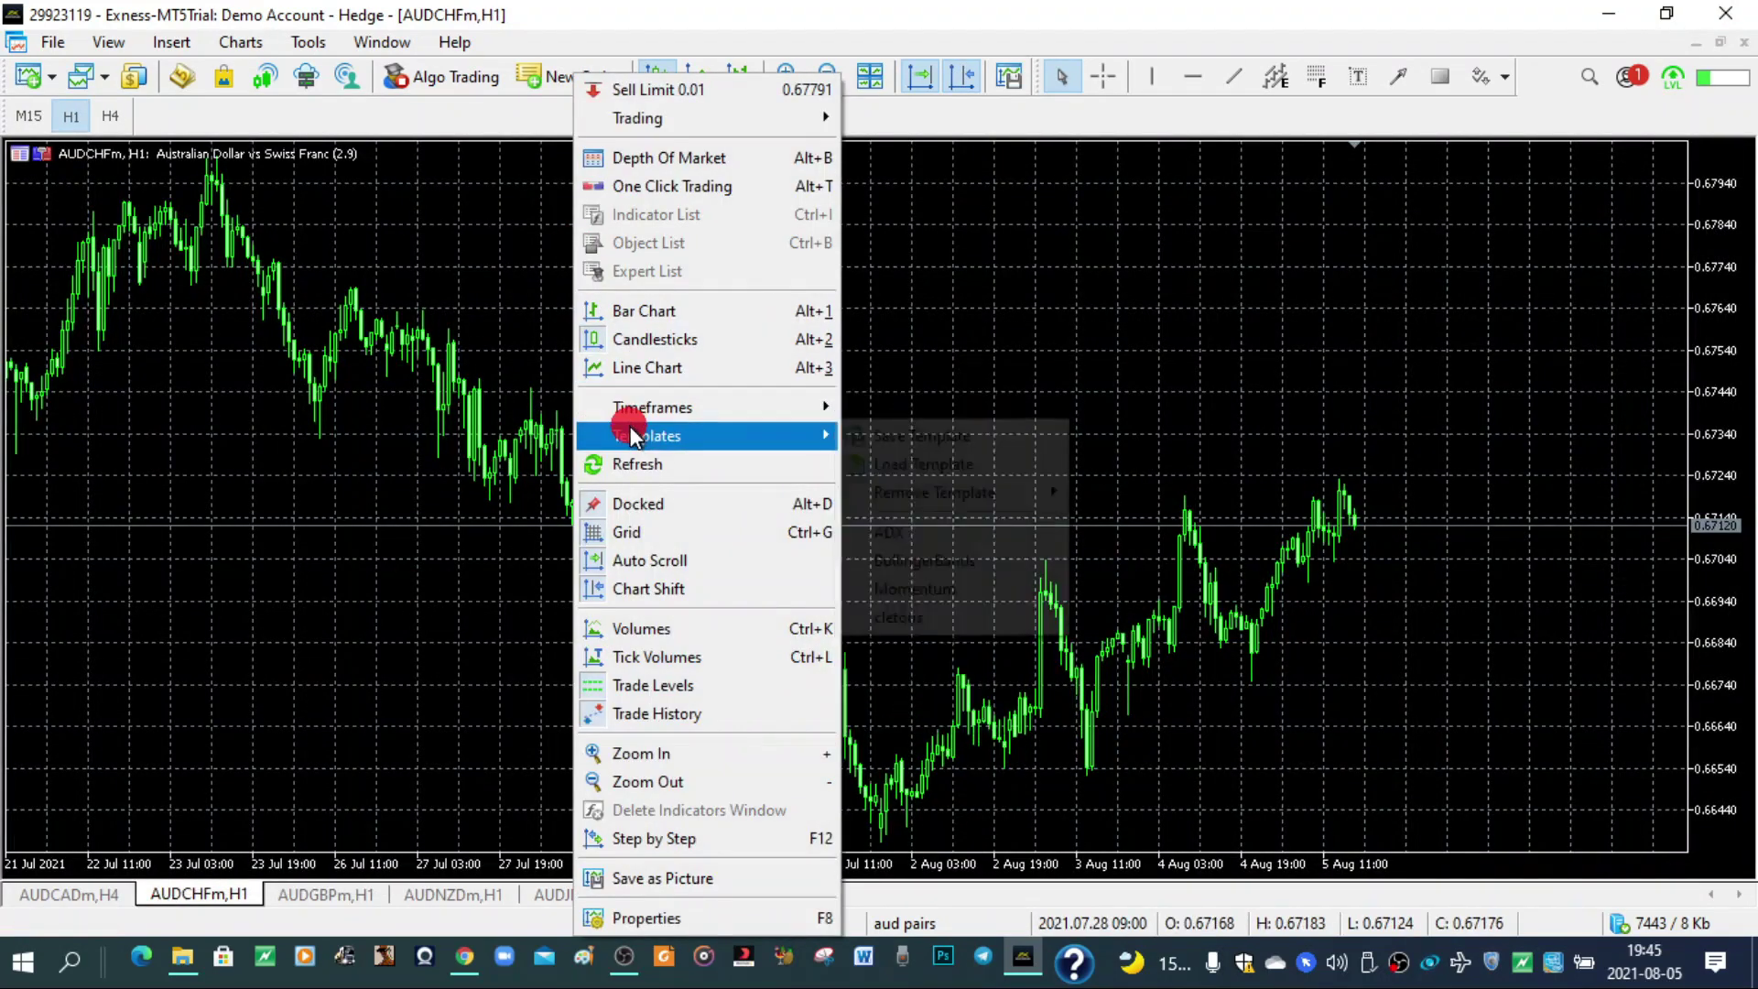
pyautogui.click(971, 620)
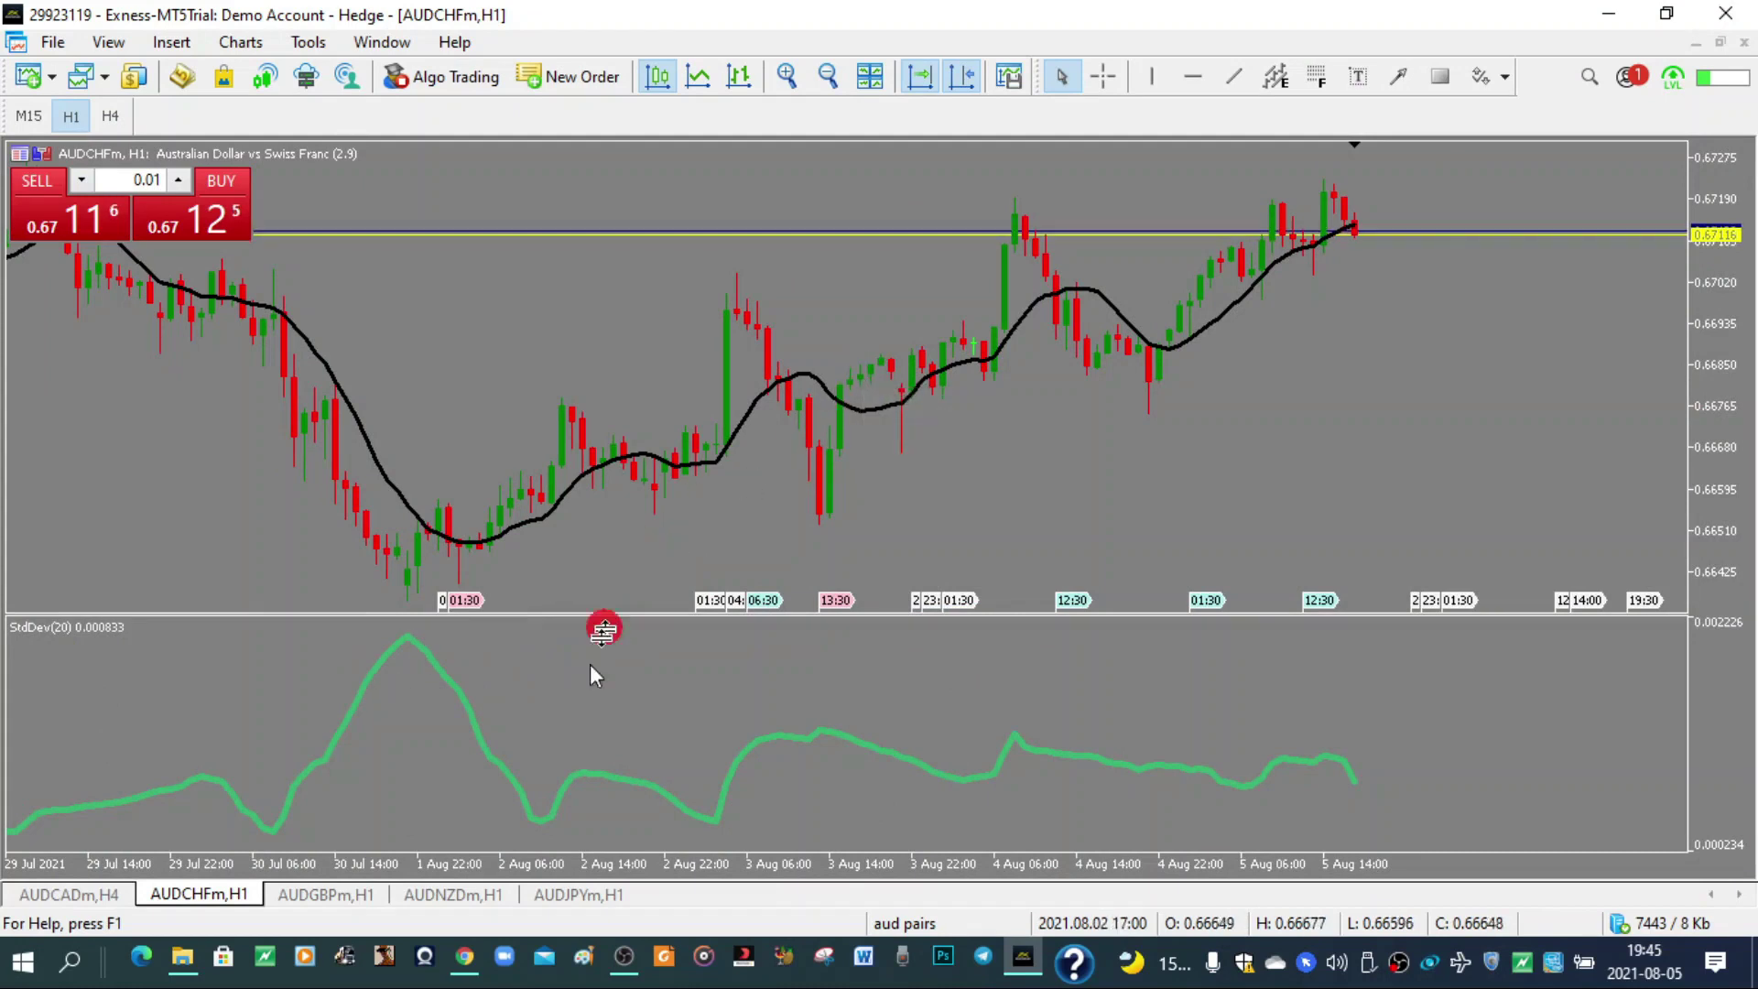
# Step: Apply the saved custom template to the AUDGBP chart as well
pyautogui.click(308, 895)
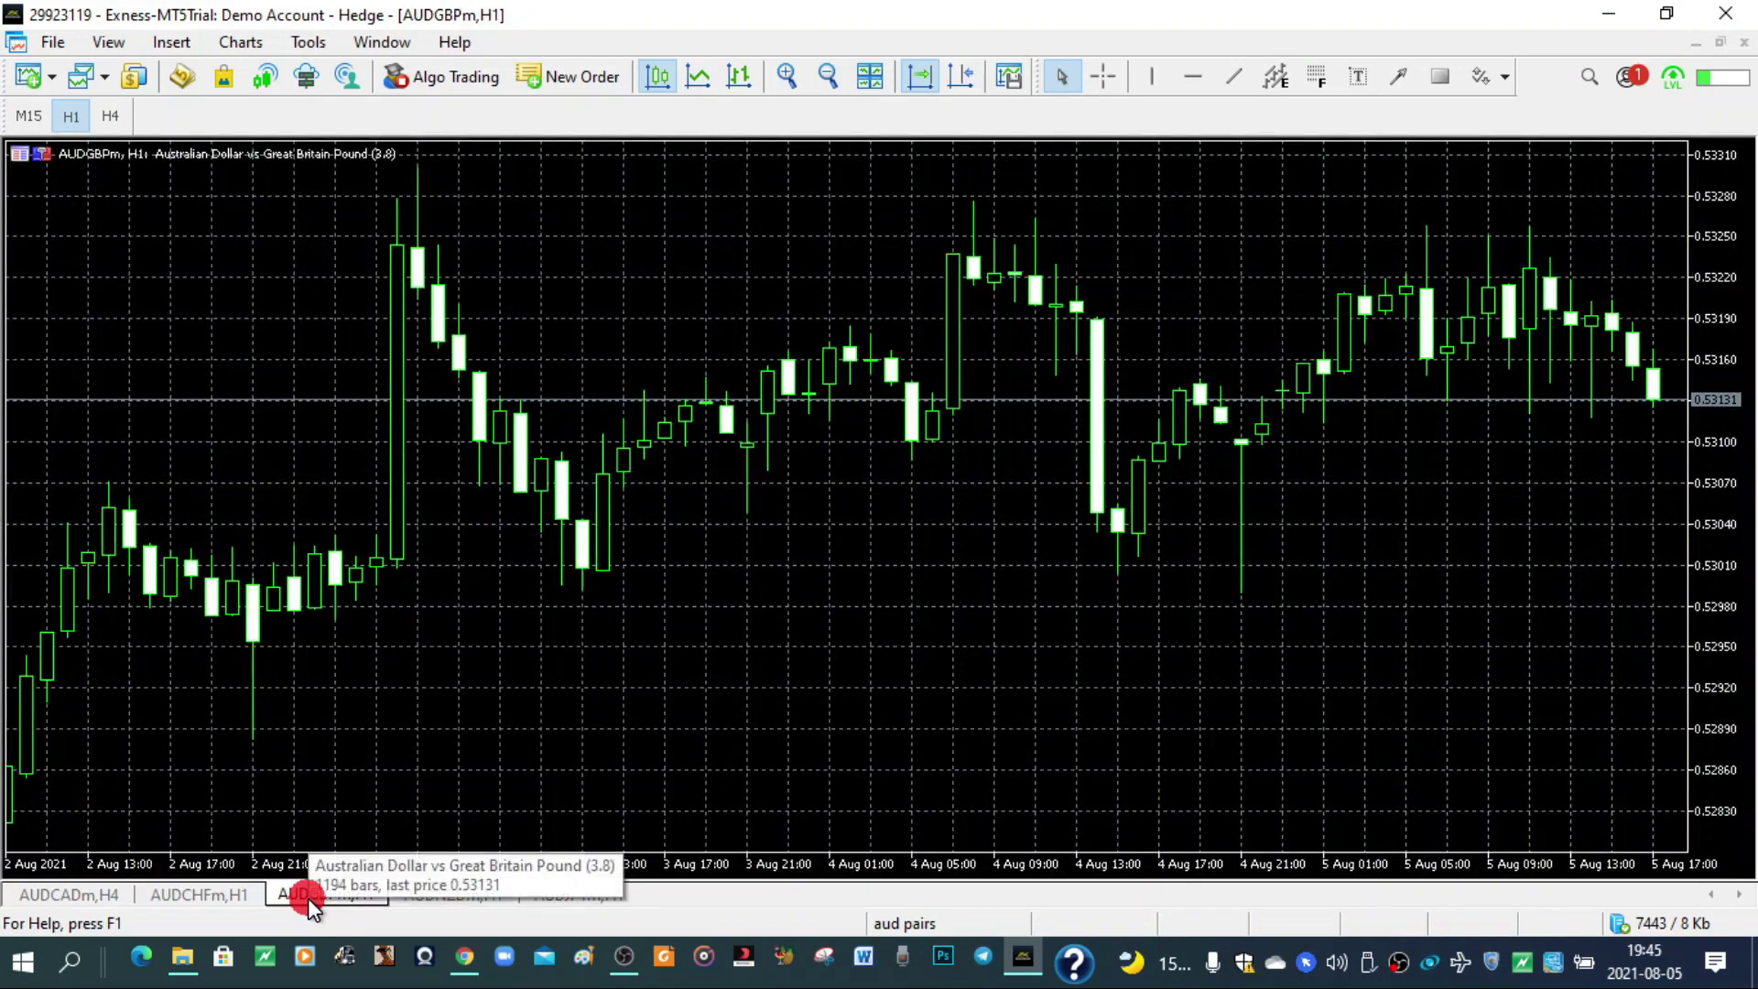
pyautogui.rightClick(702, 288)
pyautogui.moveTo(769, 438)
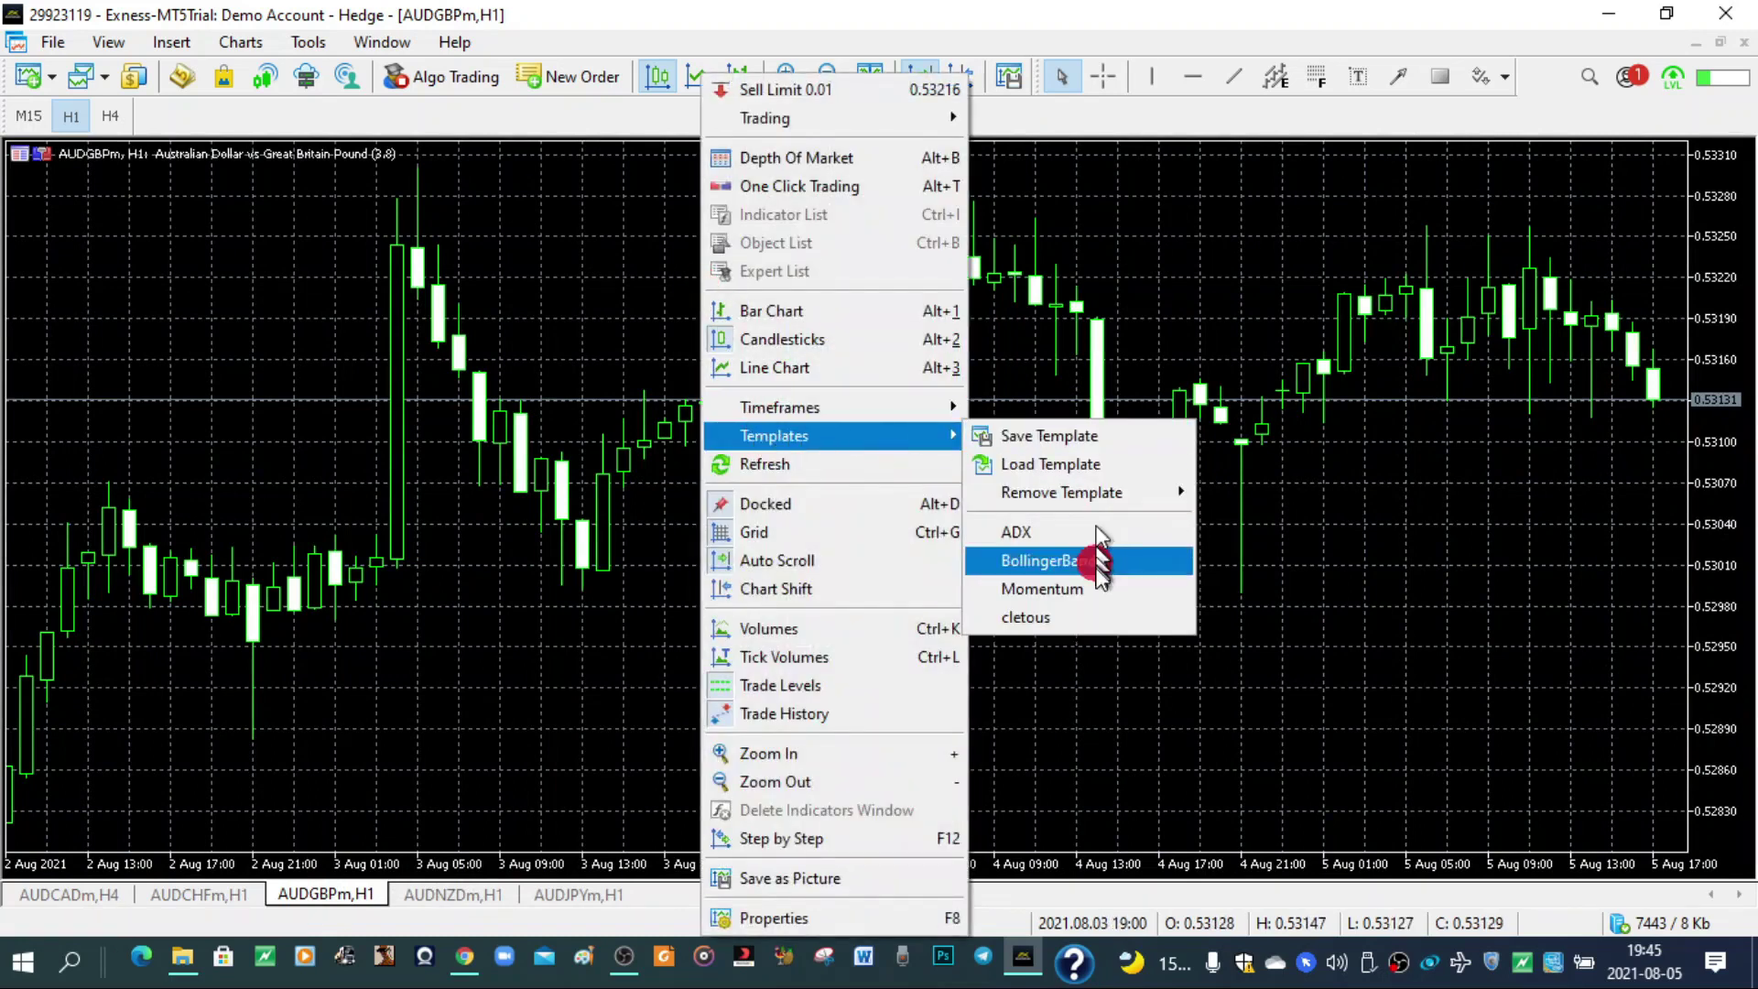
pyautogui.click(1080, 617)
pyautogui.click(1162, 602)
pyautogui.click(652, 477)
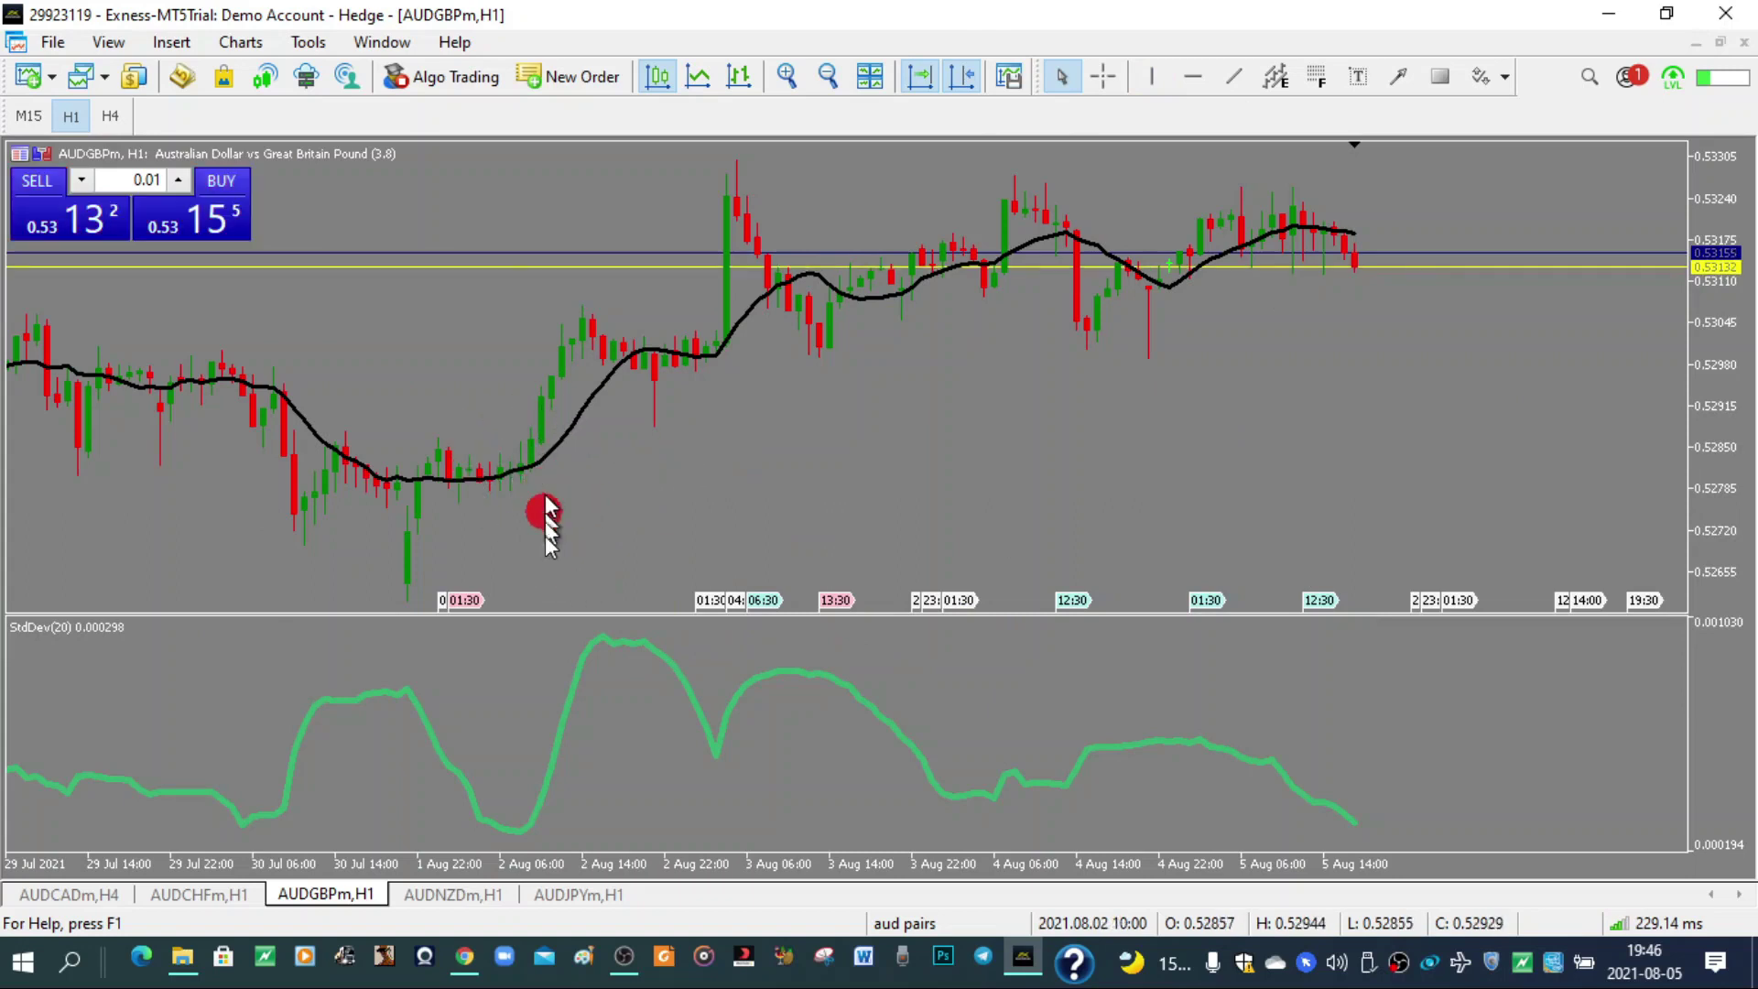
# Step: Switch to the AUDNZD chart and remove the saved custom template from the template list
pyautogui.click(414, 902)
pyautogui.rightClick(272, 438)
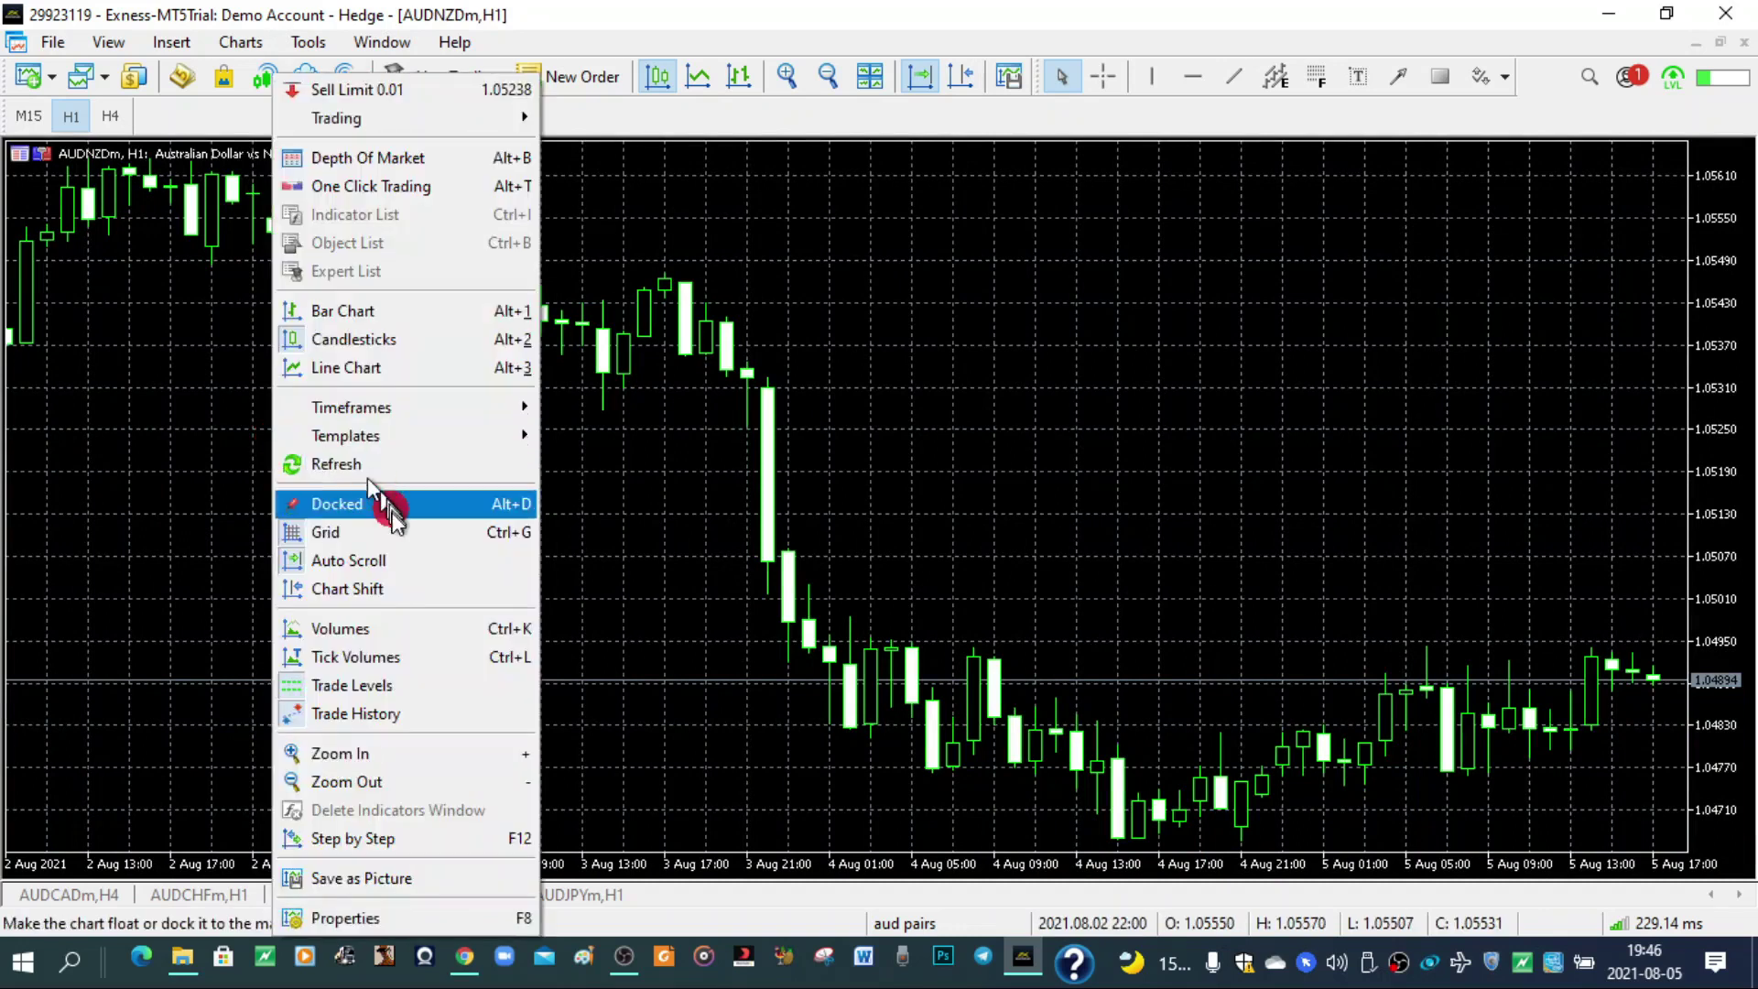
pyautogui.moveTo(409, 435)
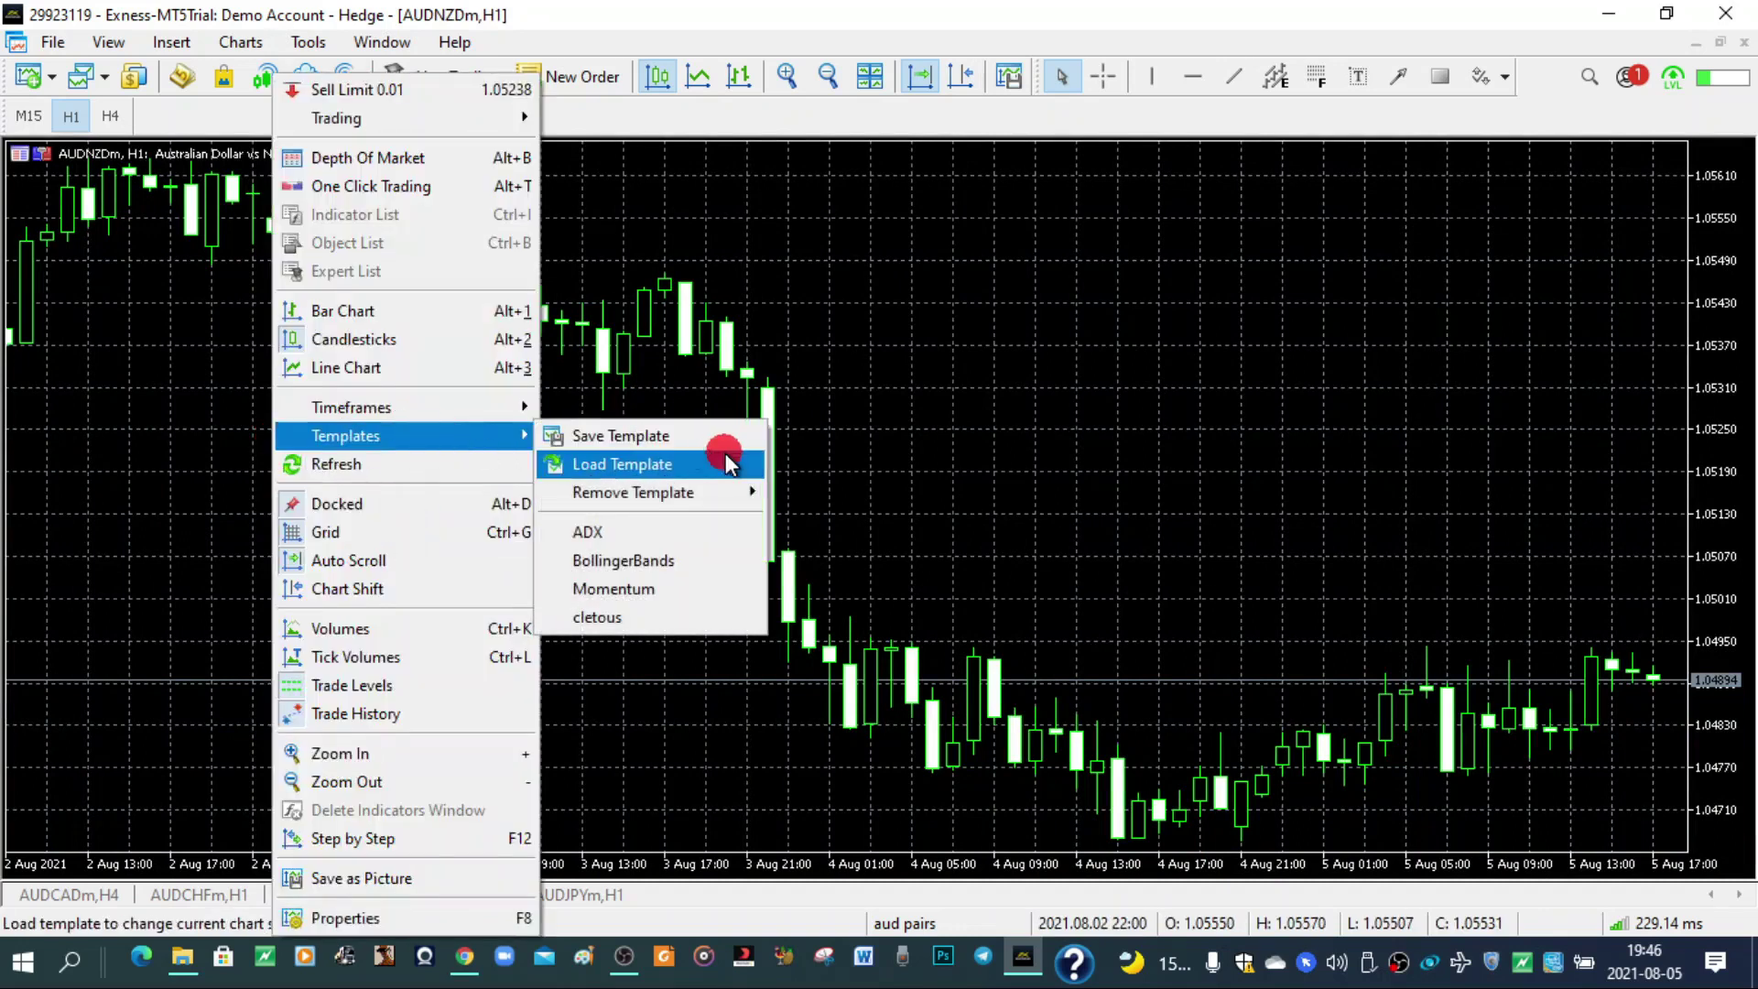
pyautogui.moveTo(701, 491)
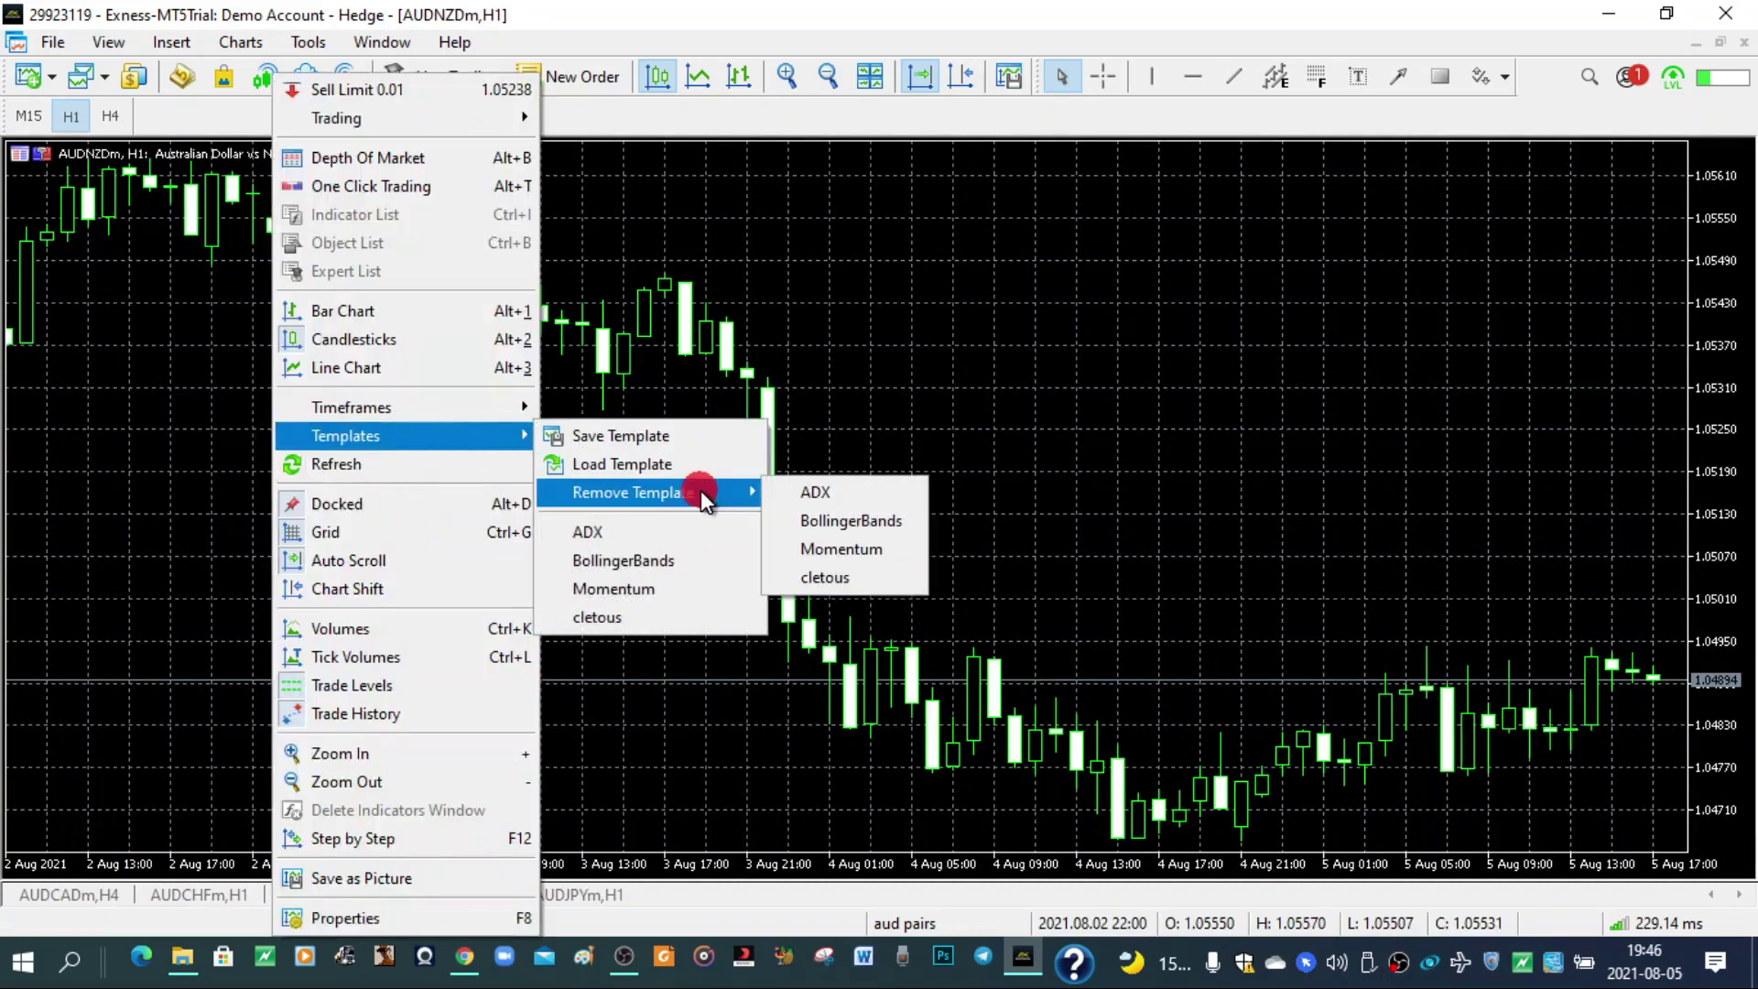
pyautogui.click(833, 578)
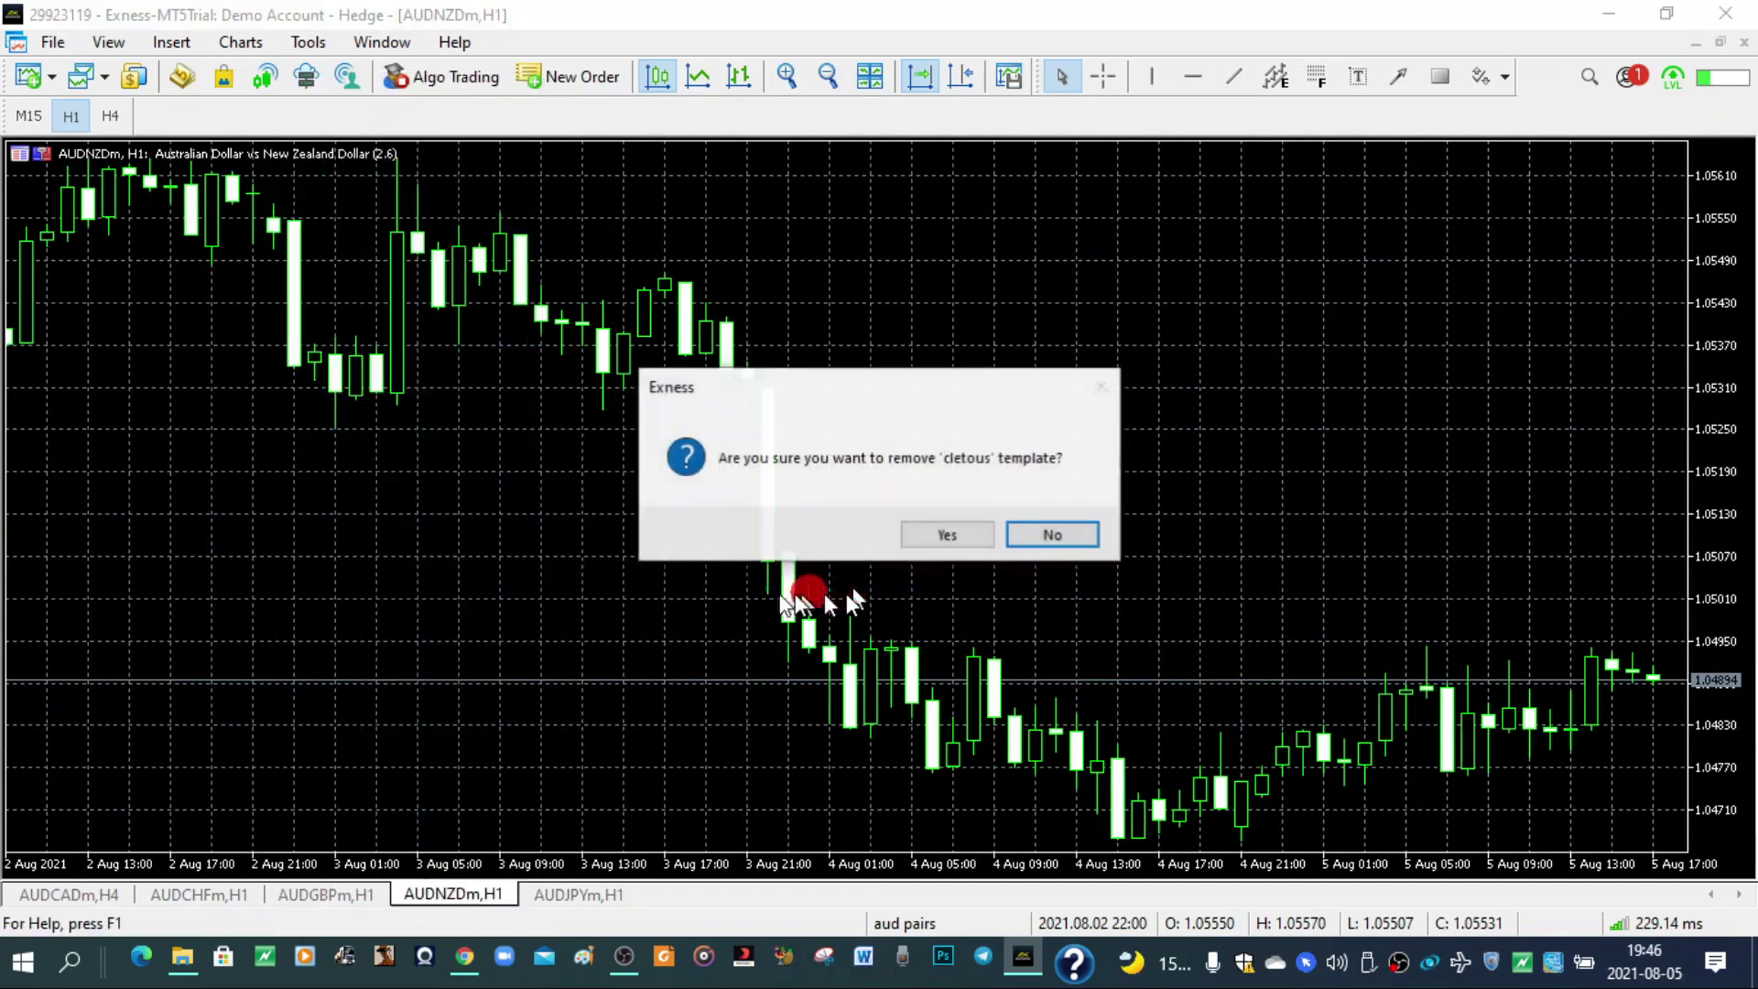
pyautogui.click(1015, 526)
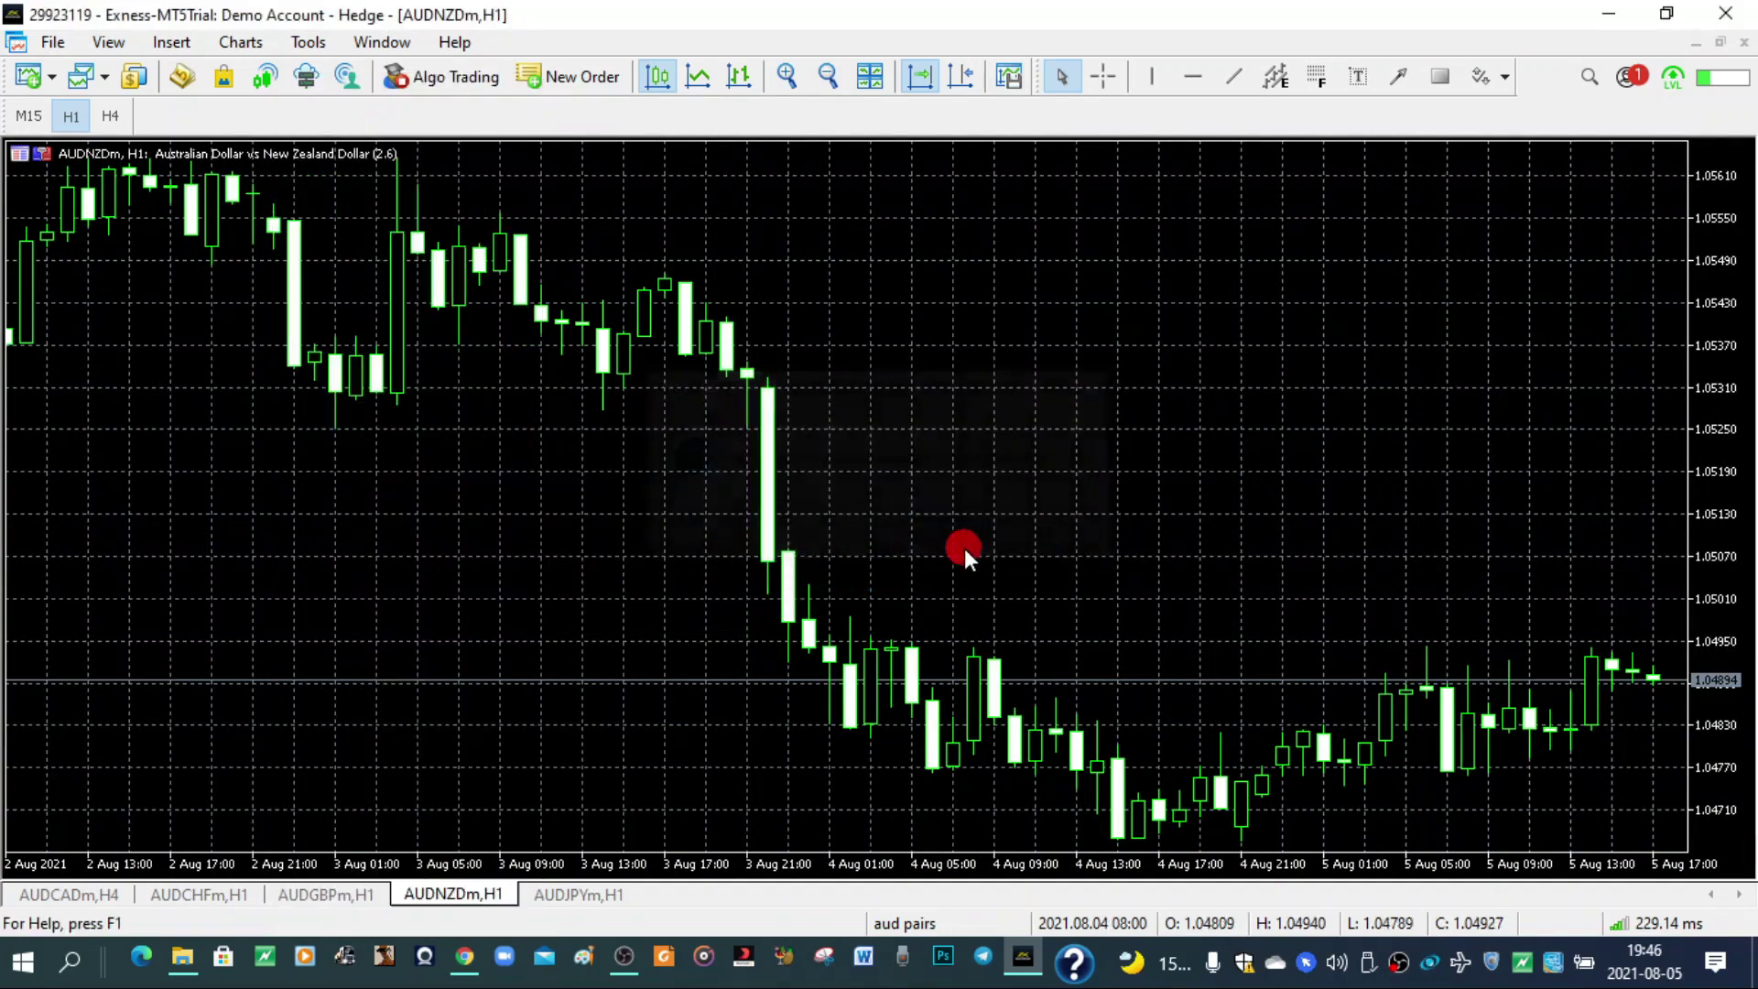
# Step: Switch between the AUDGBP, AUDCHF and AUDCAD charts to check how they look with the template removed
pyautogui.click(294, 896)
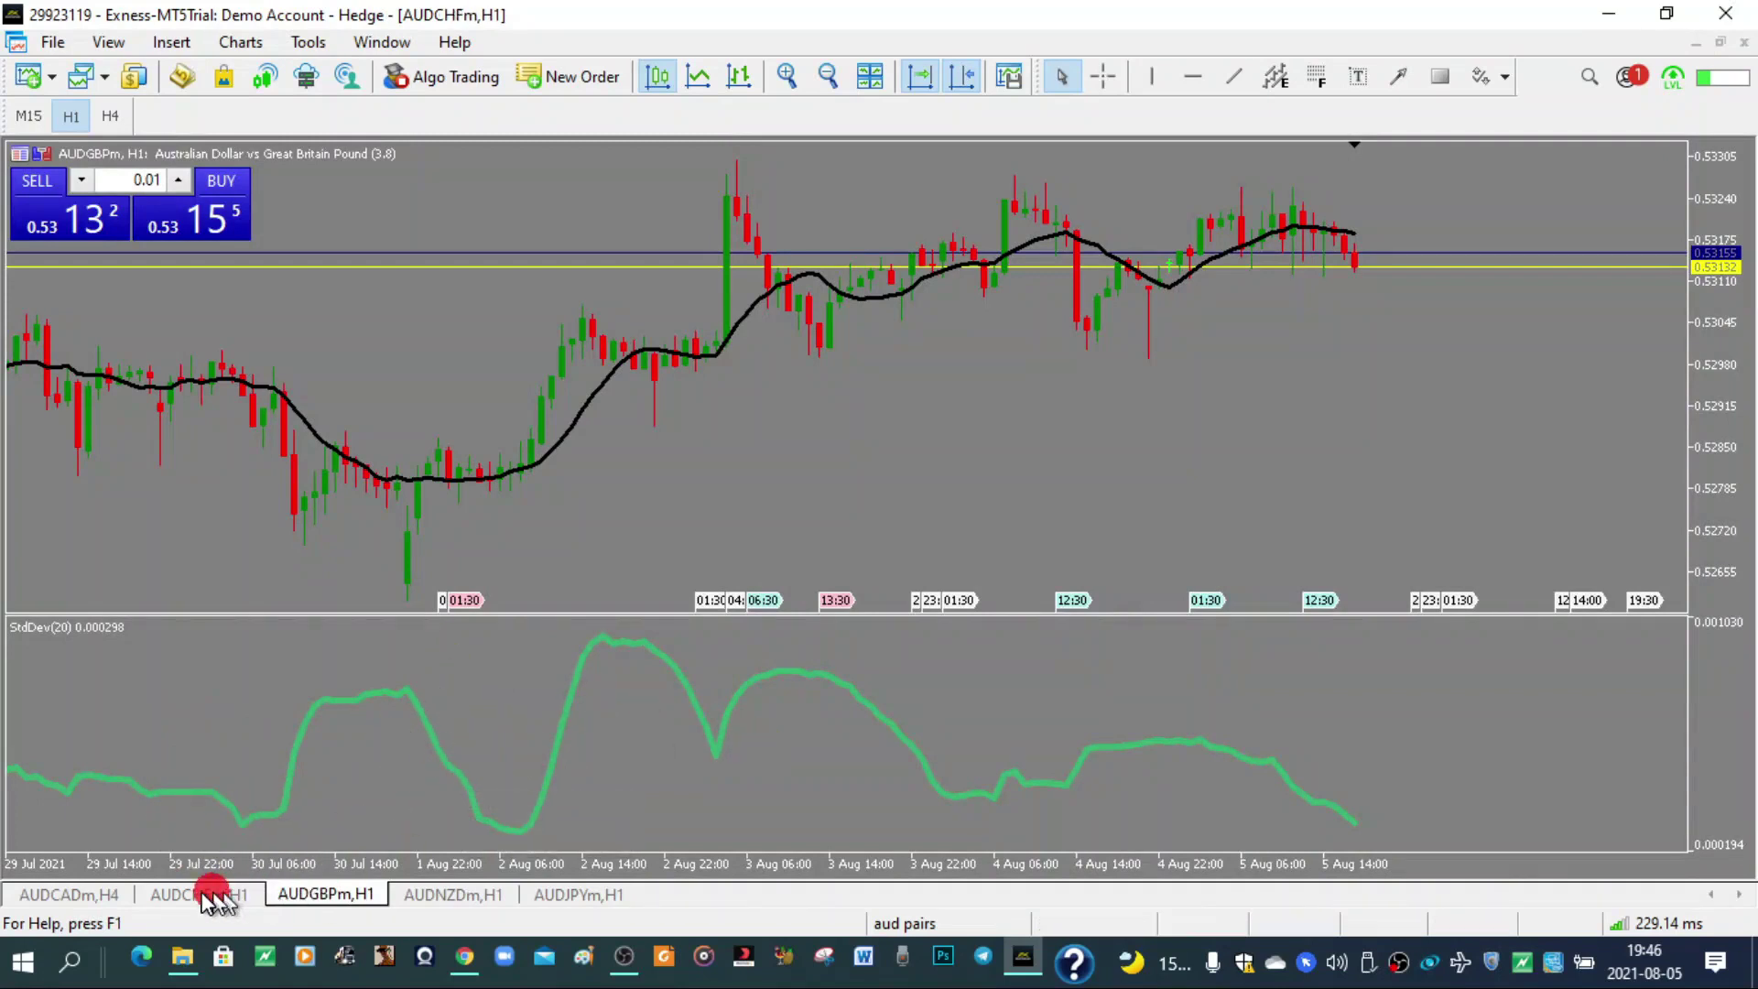
pyautogui.click(110, 895)
pyautogui.click(252, 896)
pyautogui.click(307, 895)
# Step: Return to the AUDCAD chart and apply the BollingerBands template
pyautogui.click(83, 895)
pyautogui.rightClick(451, 449)
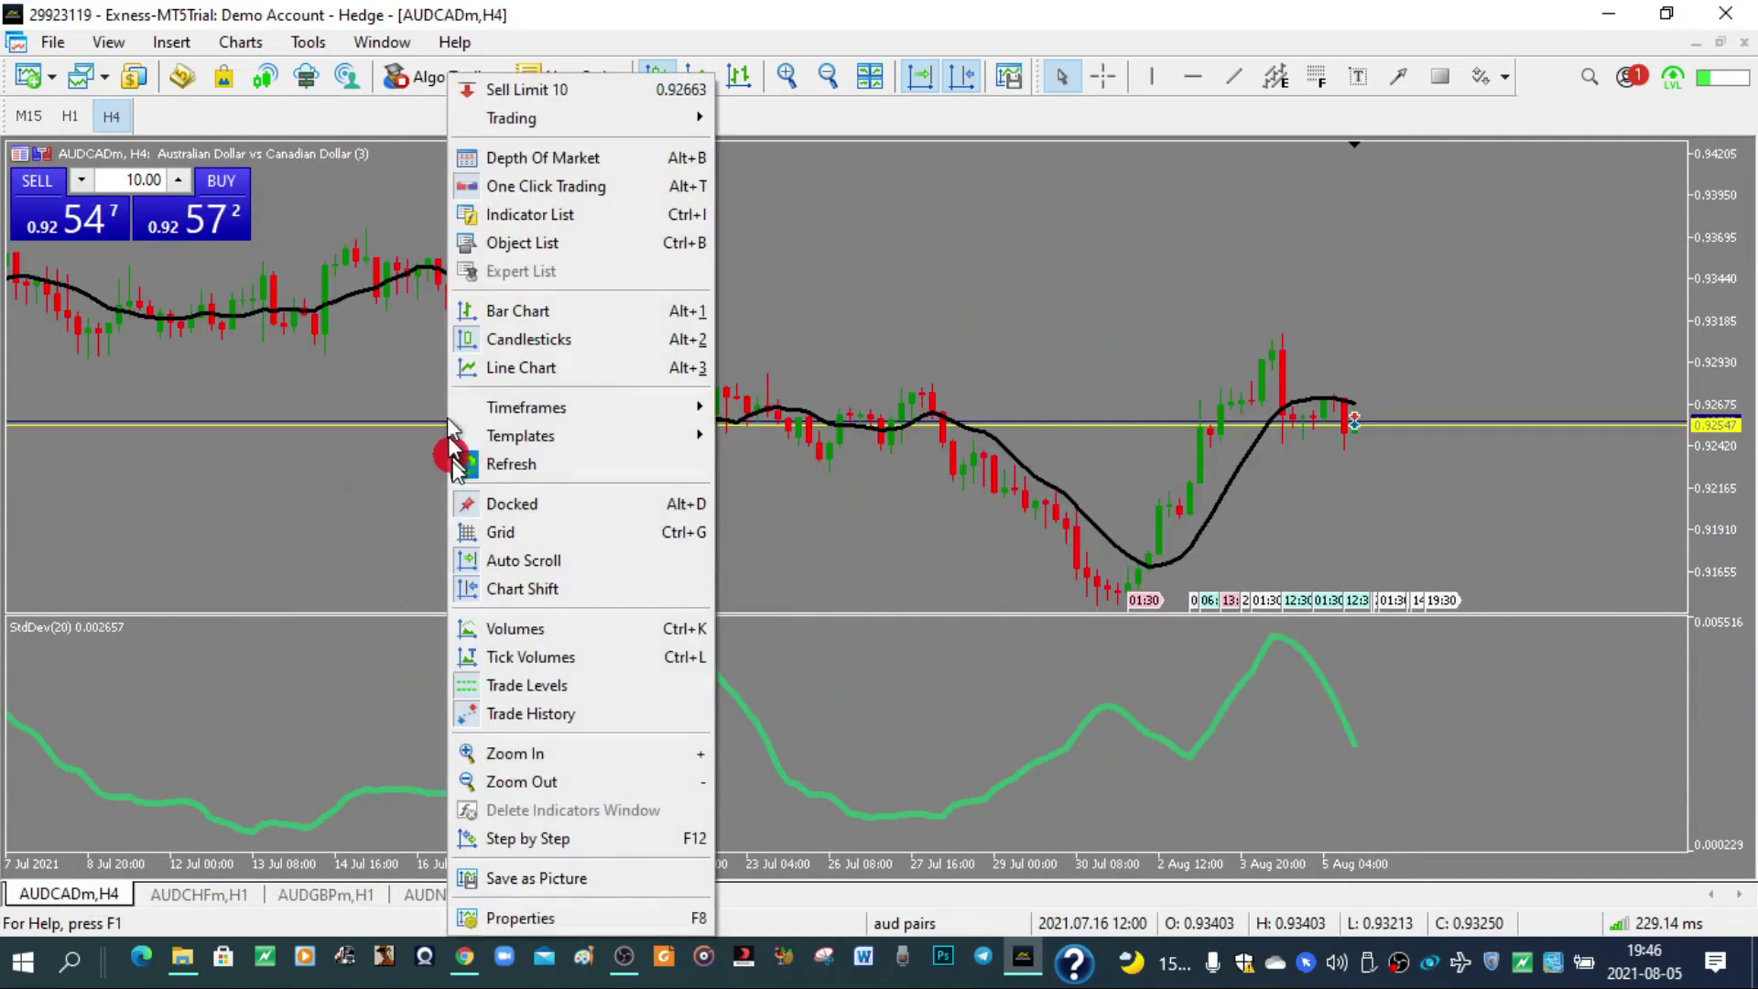
pyautogui.moveTo(531, 438)
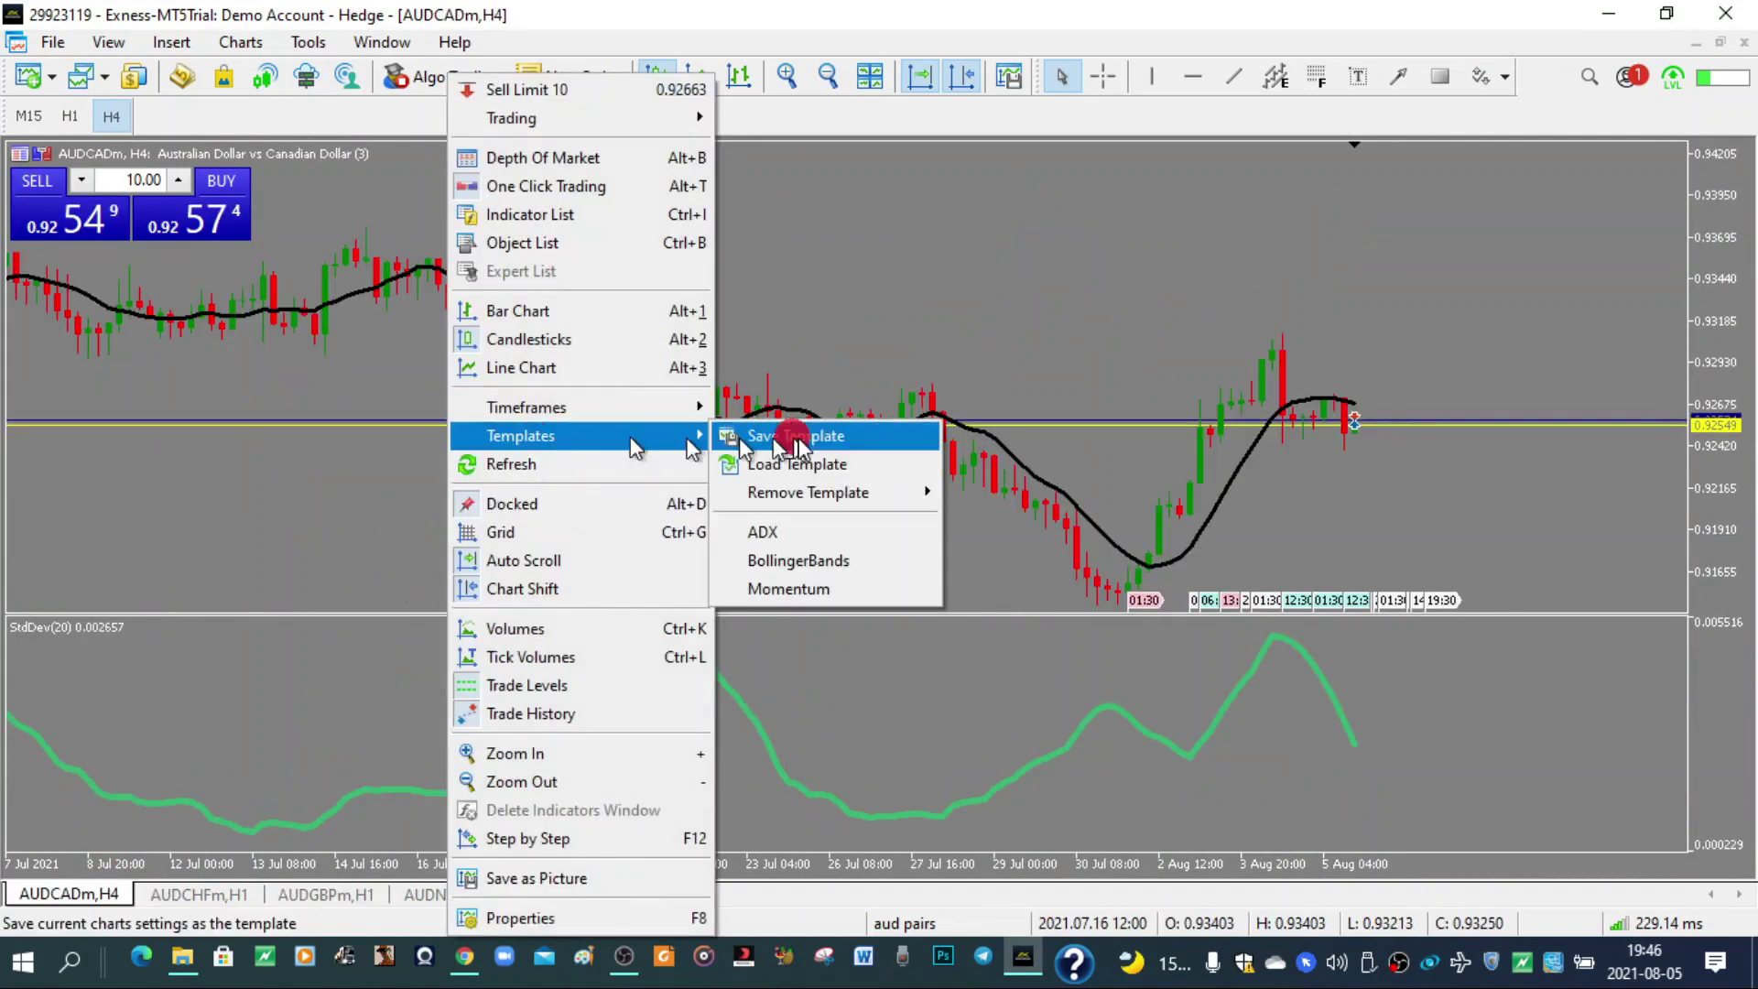
pyautogui.click(818, 560)
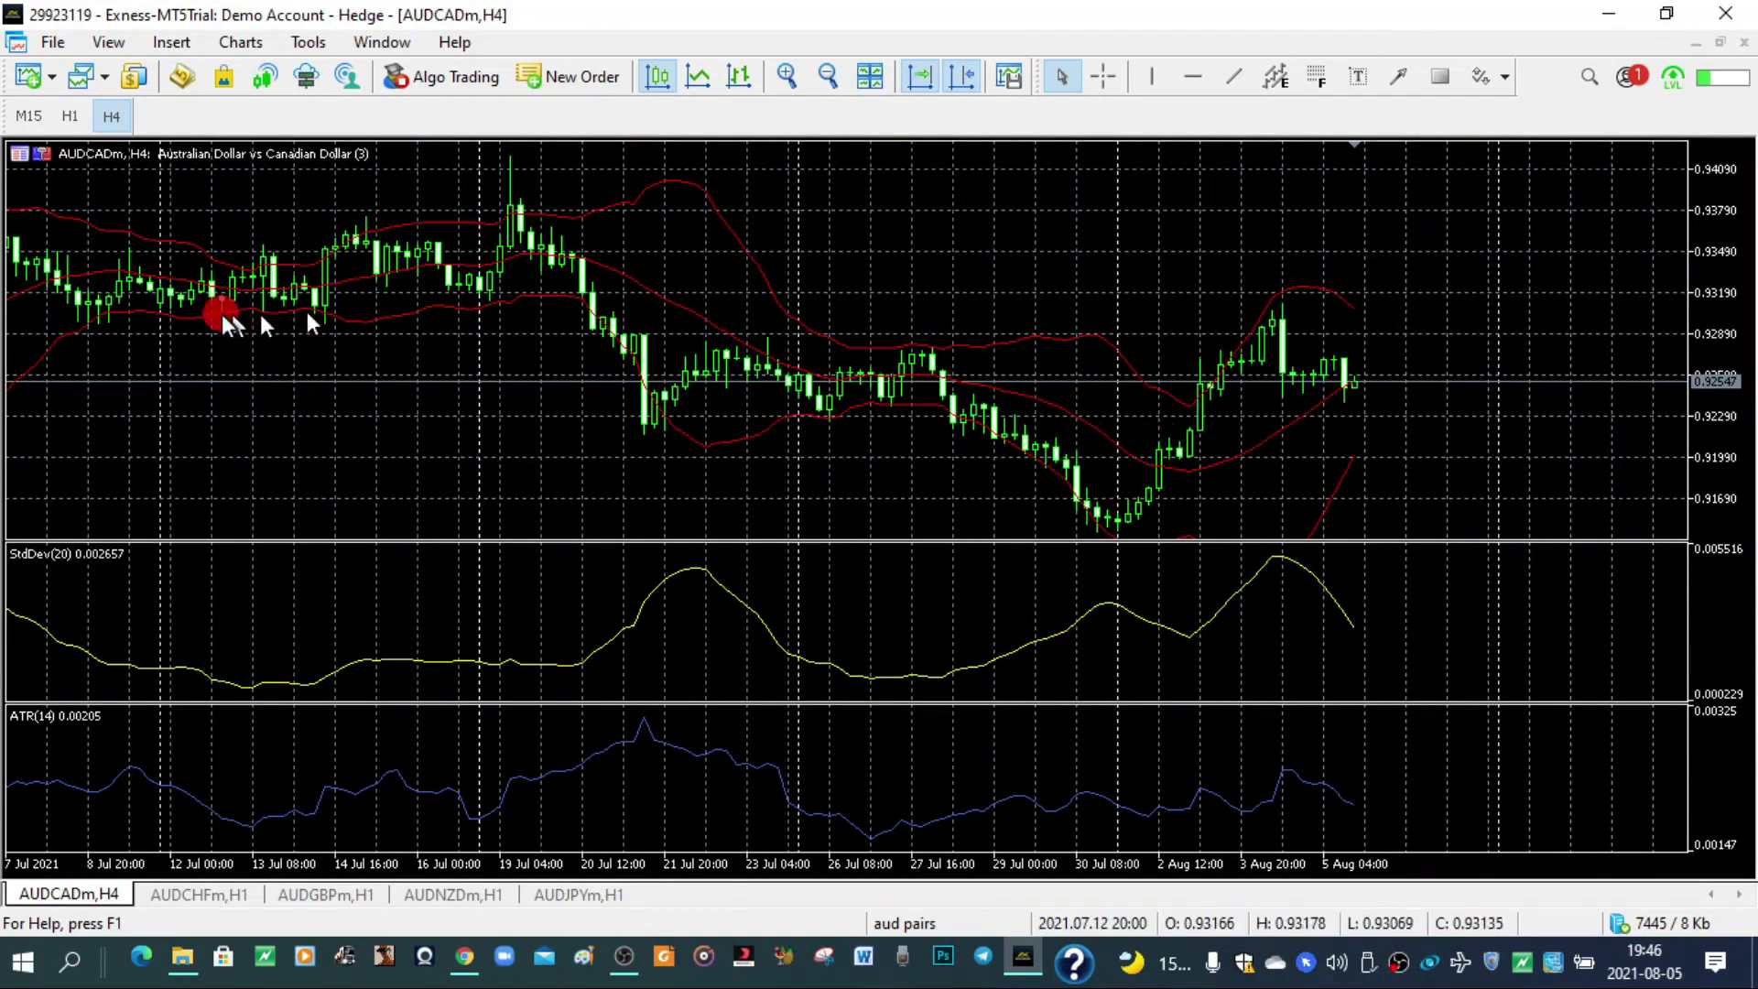
# Step: Remove the ADX template from the template list
pyautogui.rightClick(264, 390)
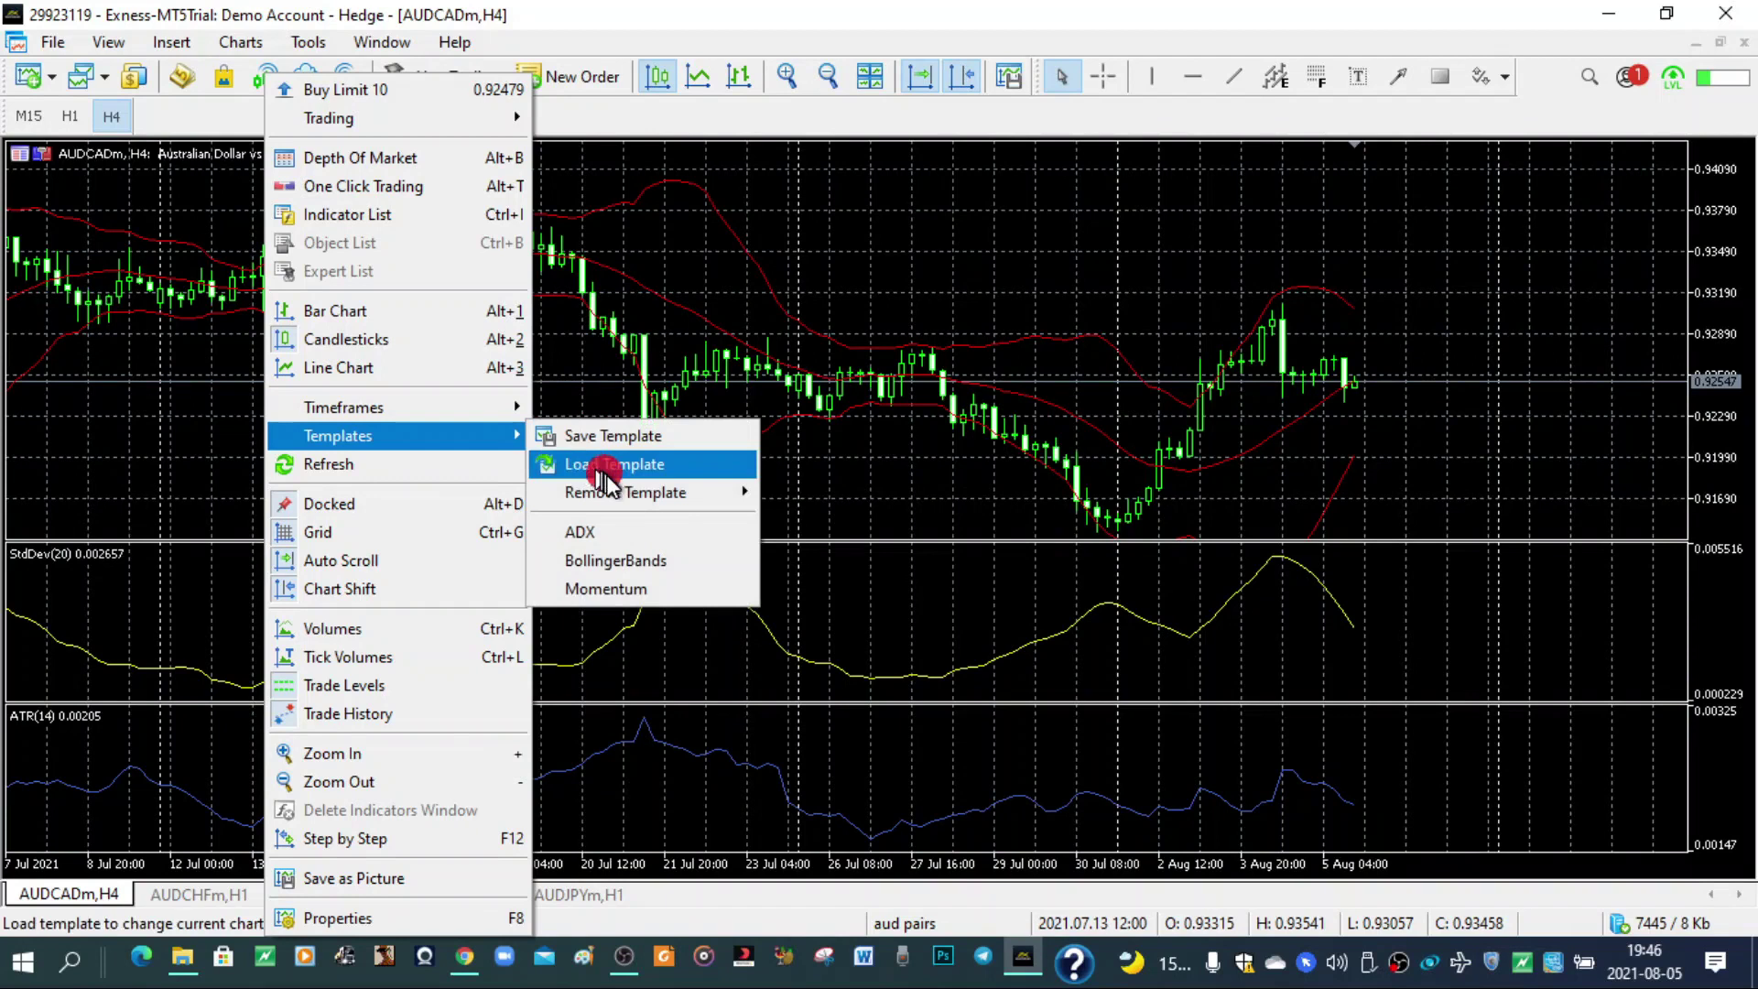
pyautogui.moveTo(614, 492)
pyautogui.click(806, 491)
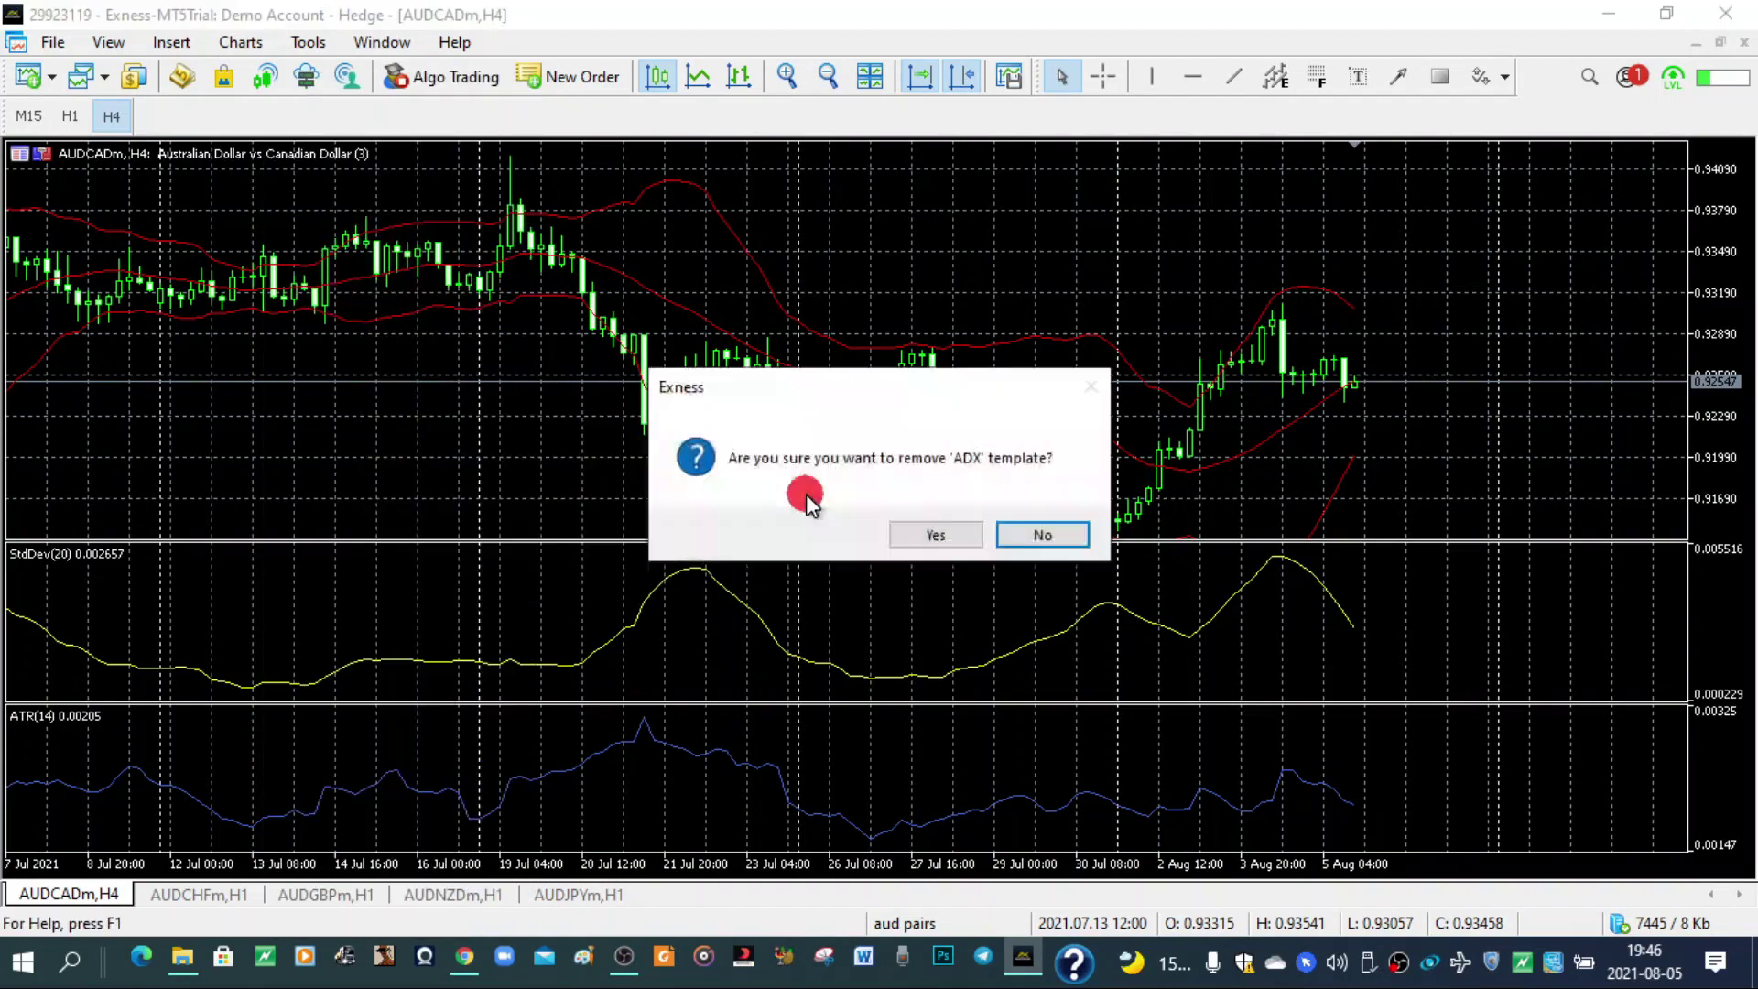
pyautogui.click(953, 538)
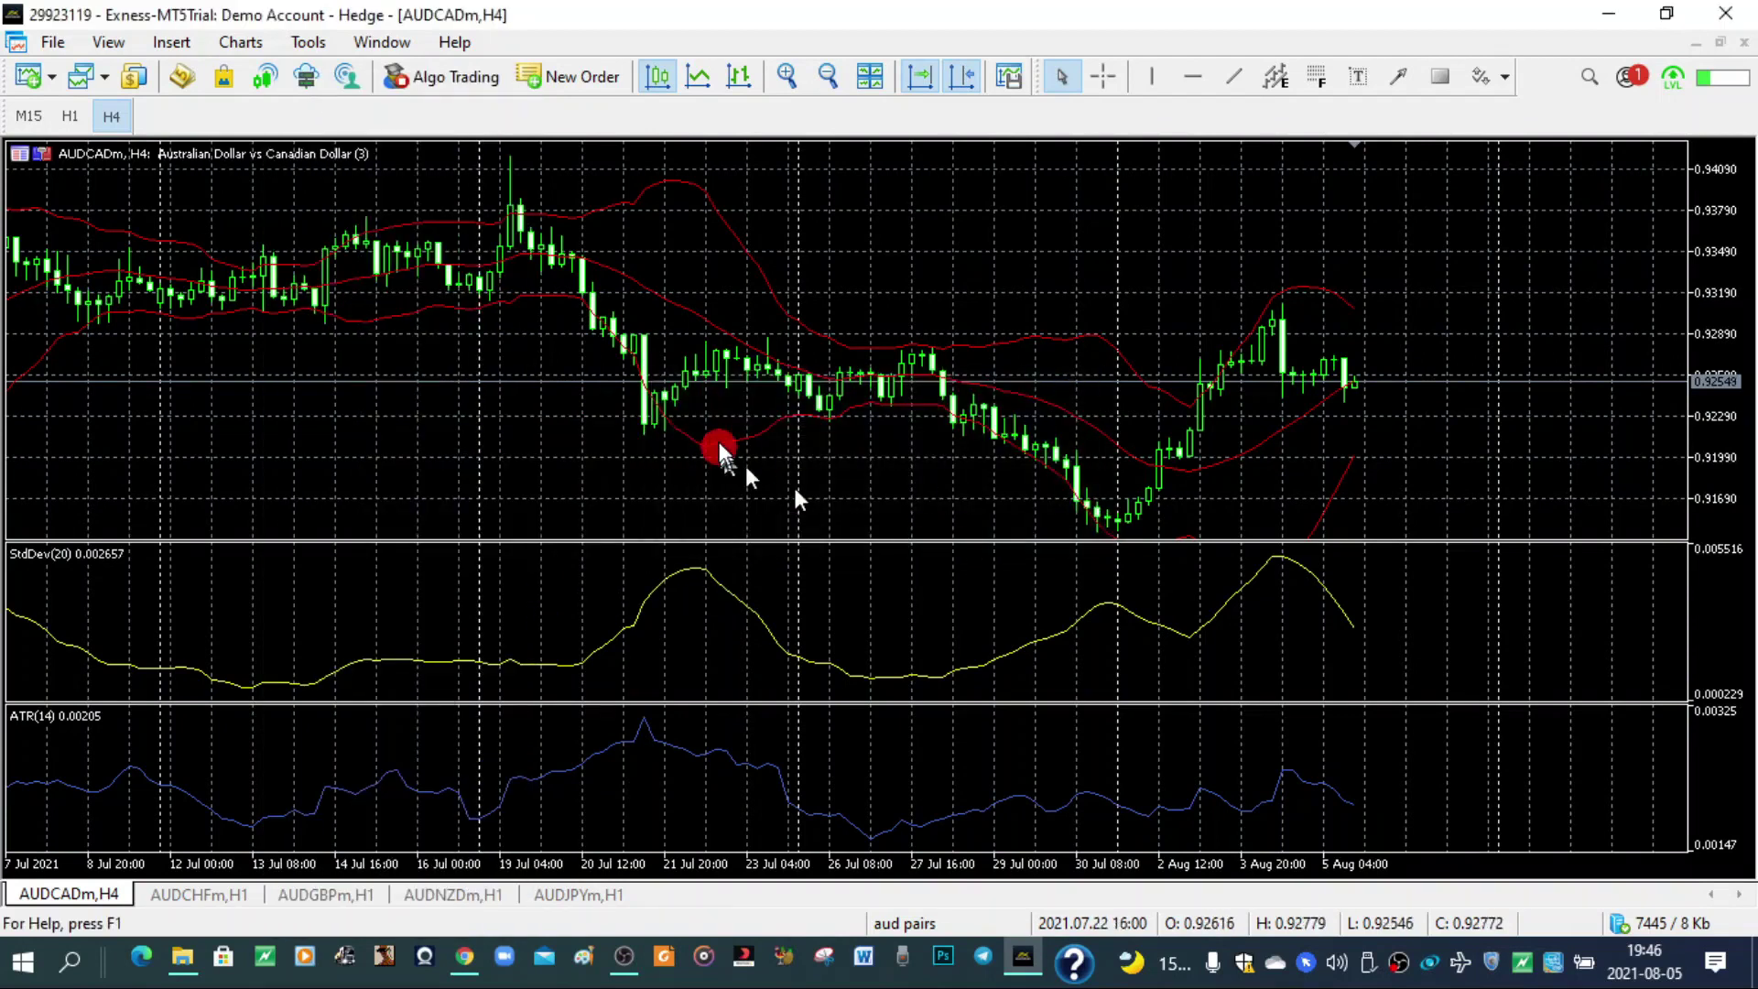
pyautogui.rightClick(373, 368)
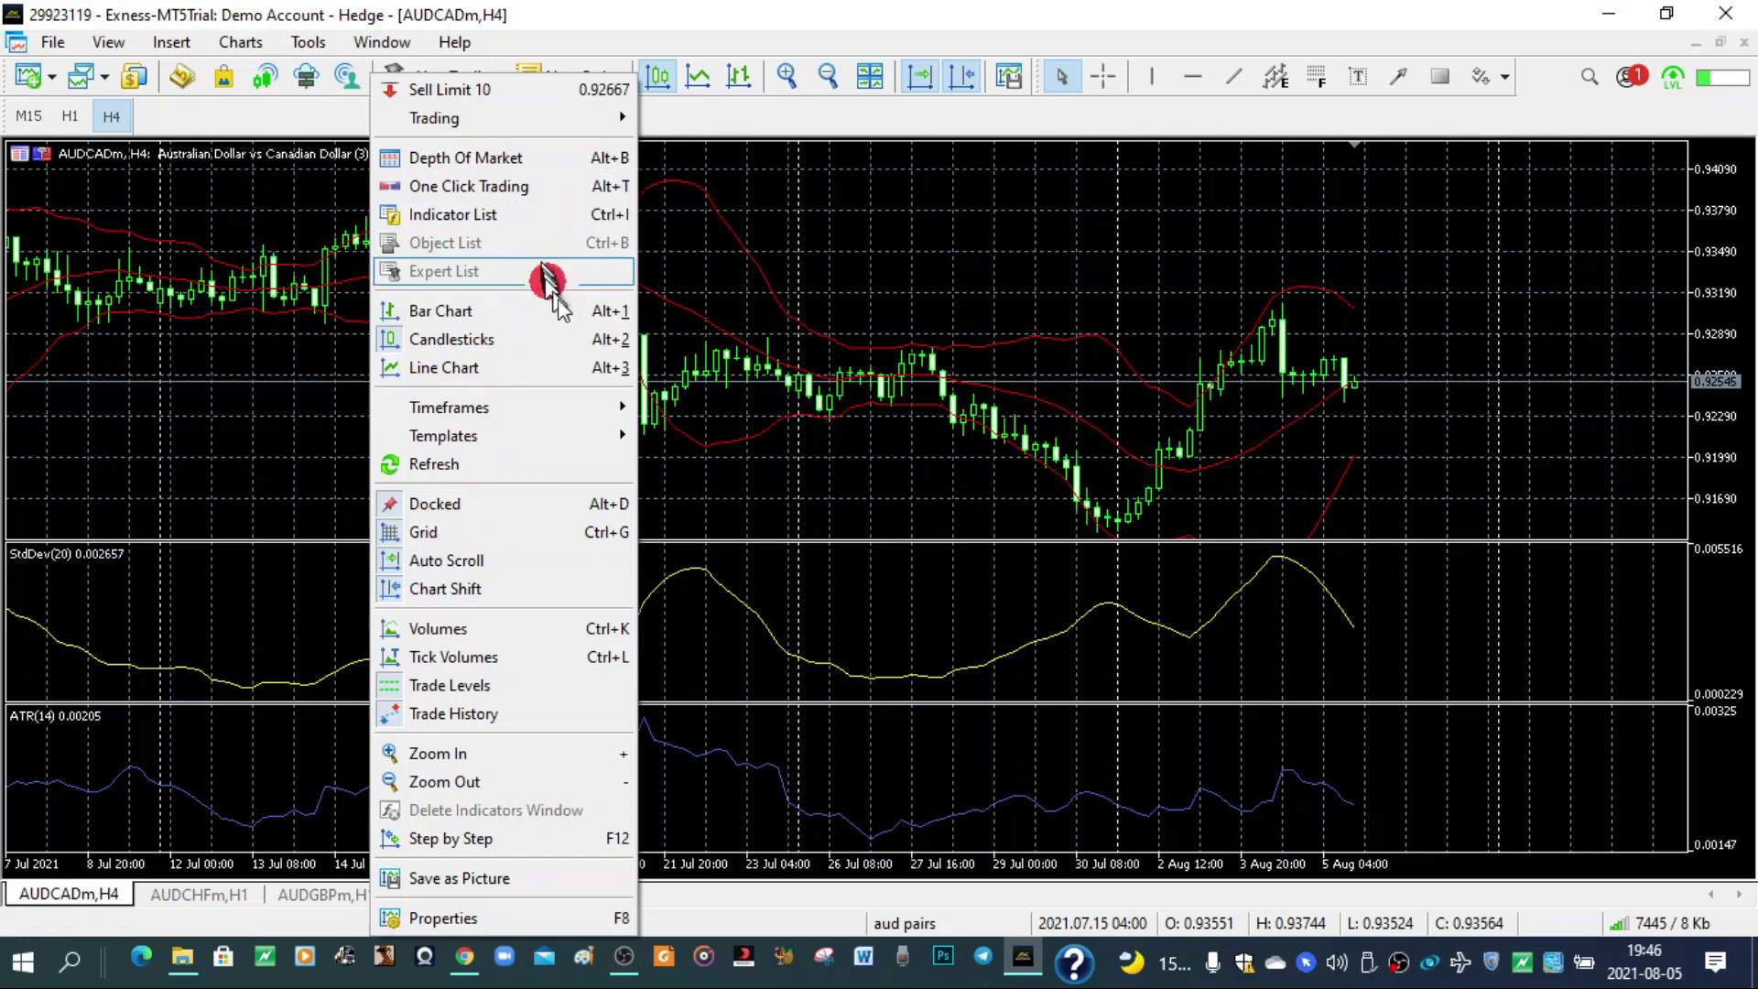
pyautogui.click(952, 307)
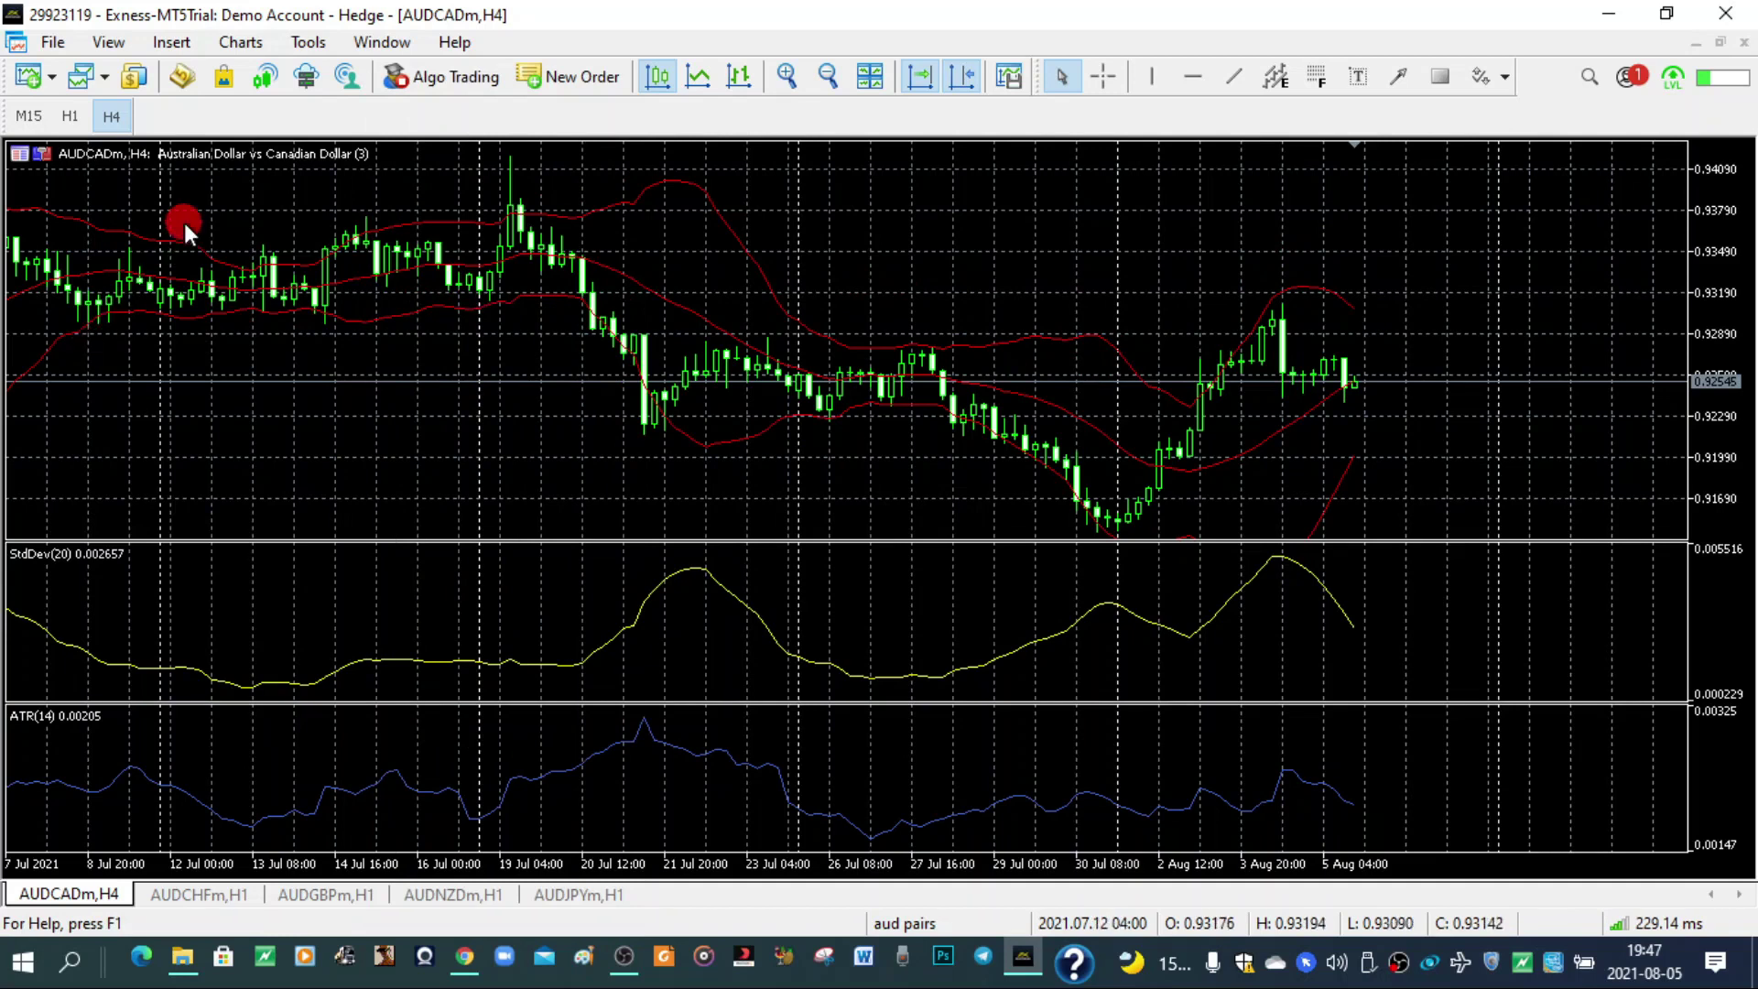
pyautogui.click(96, 80)
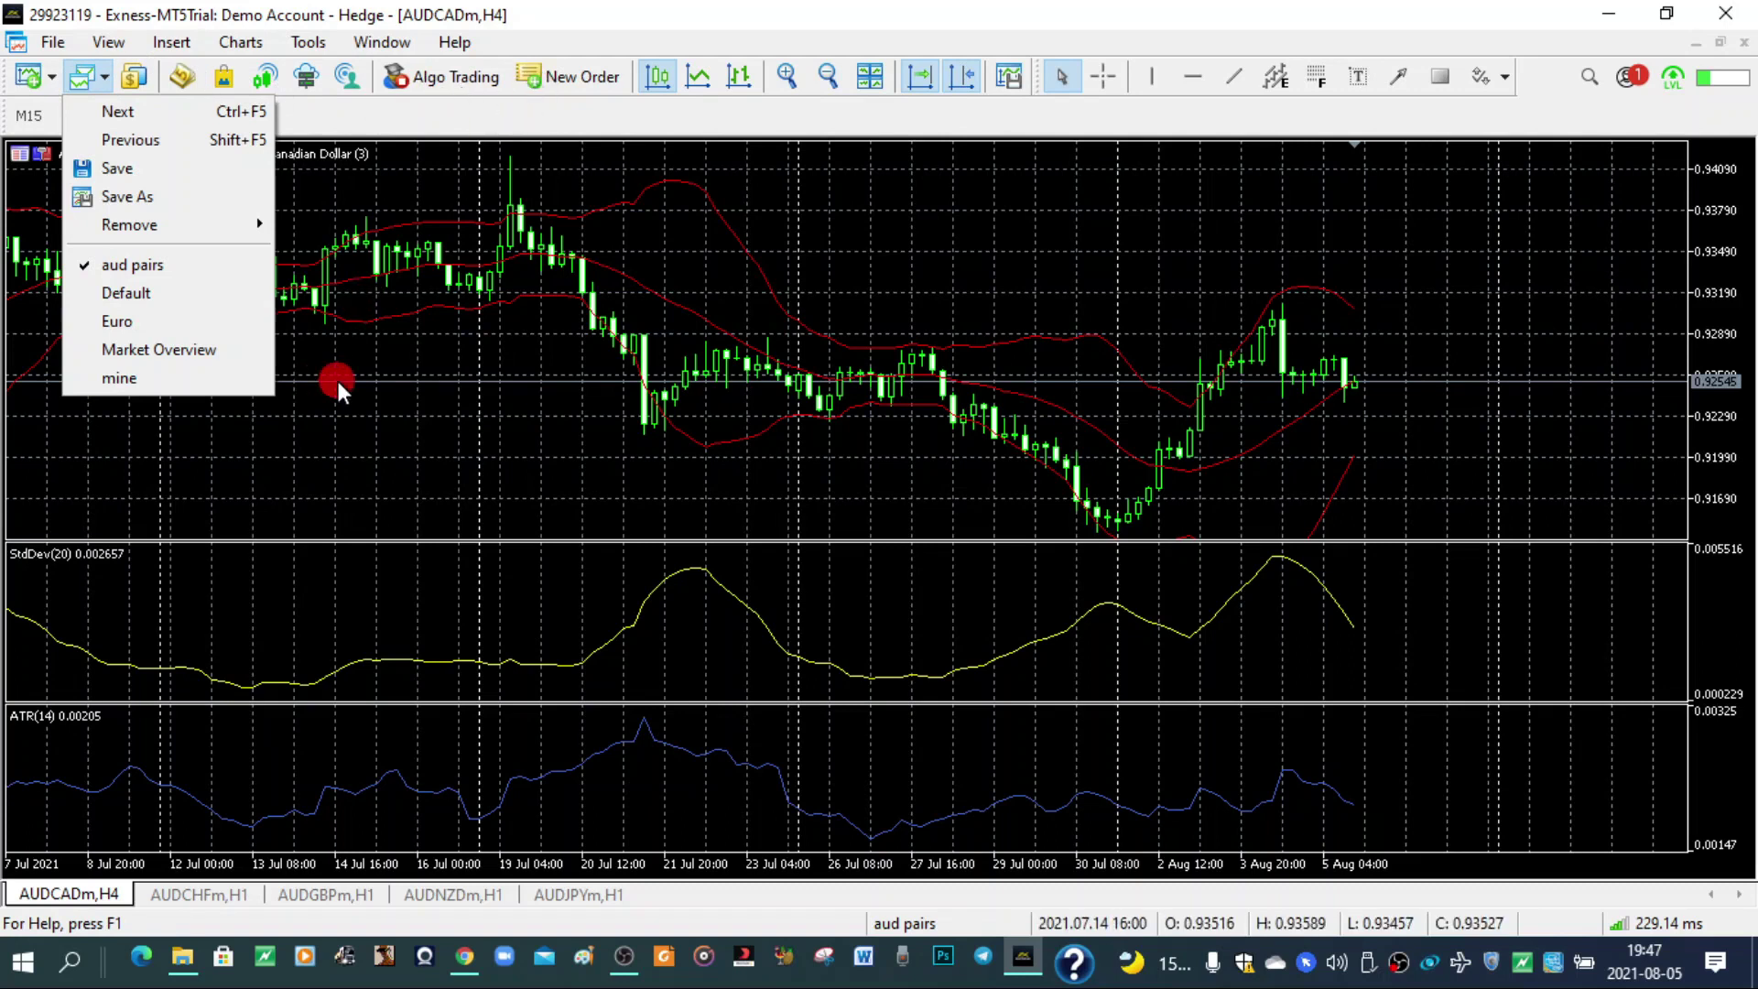
pyautogui.click(309, 43)
pyautogui.click(226, 305)
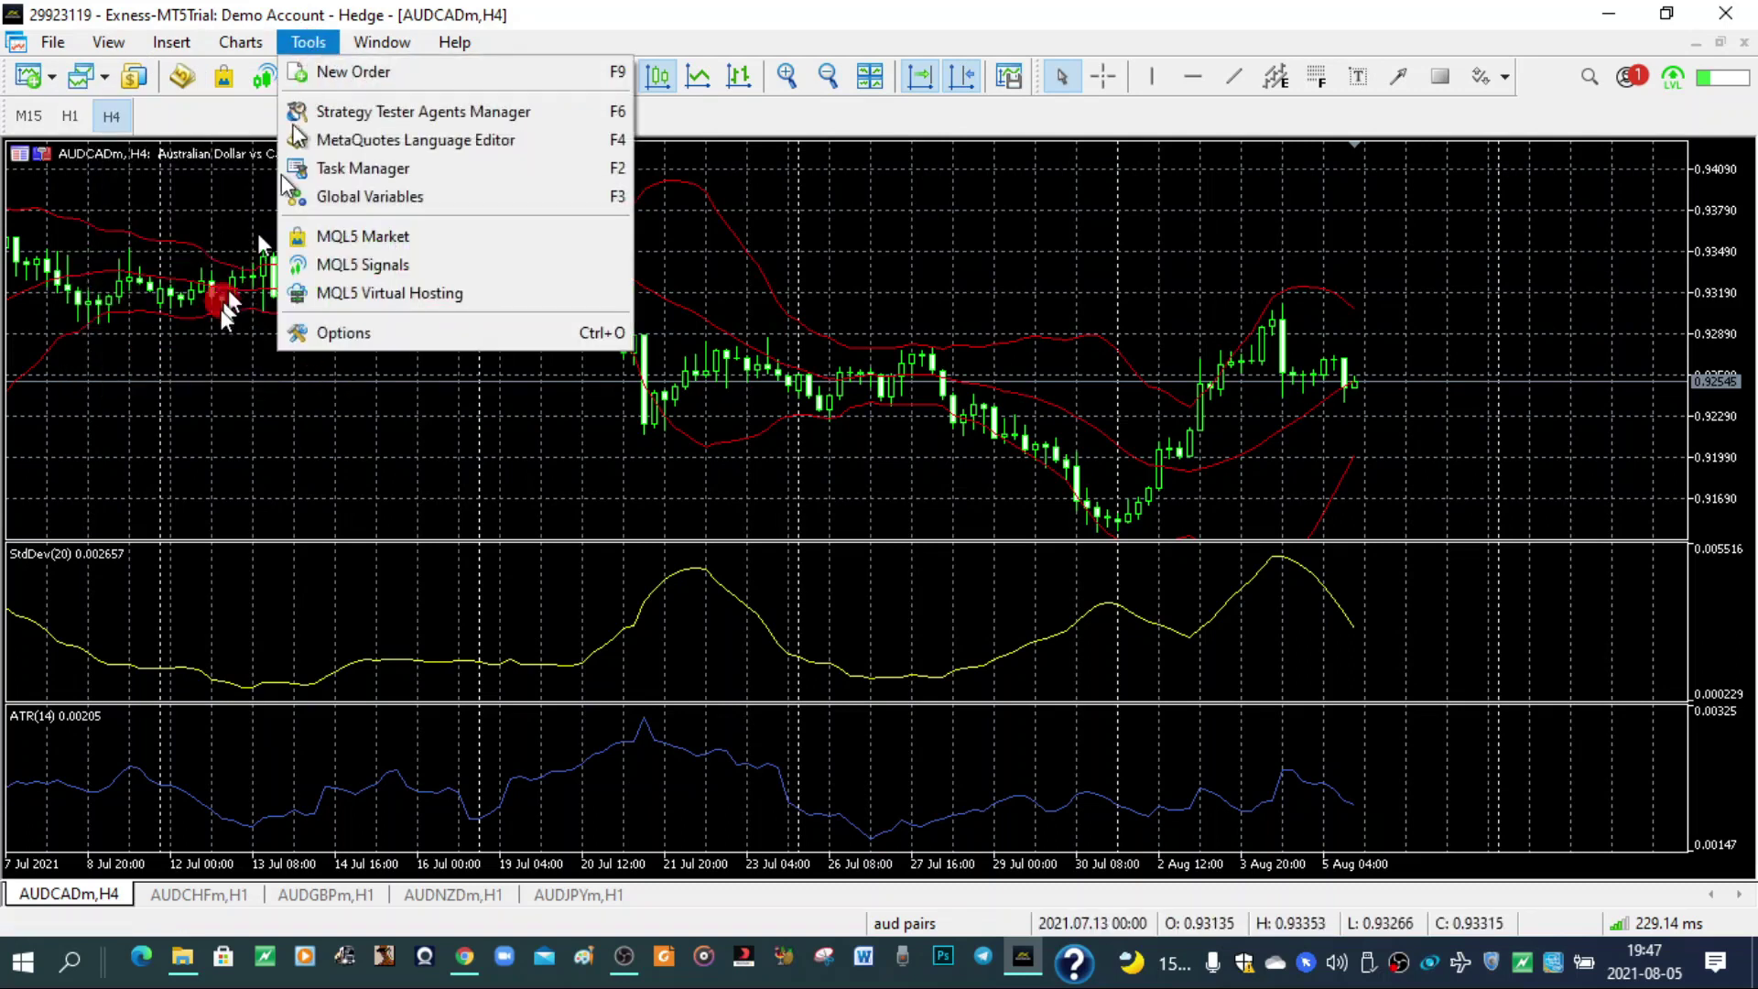
pyautogui.click(189, 381)
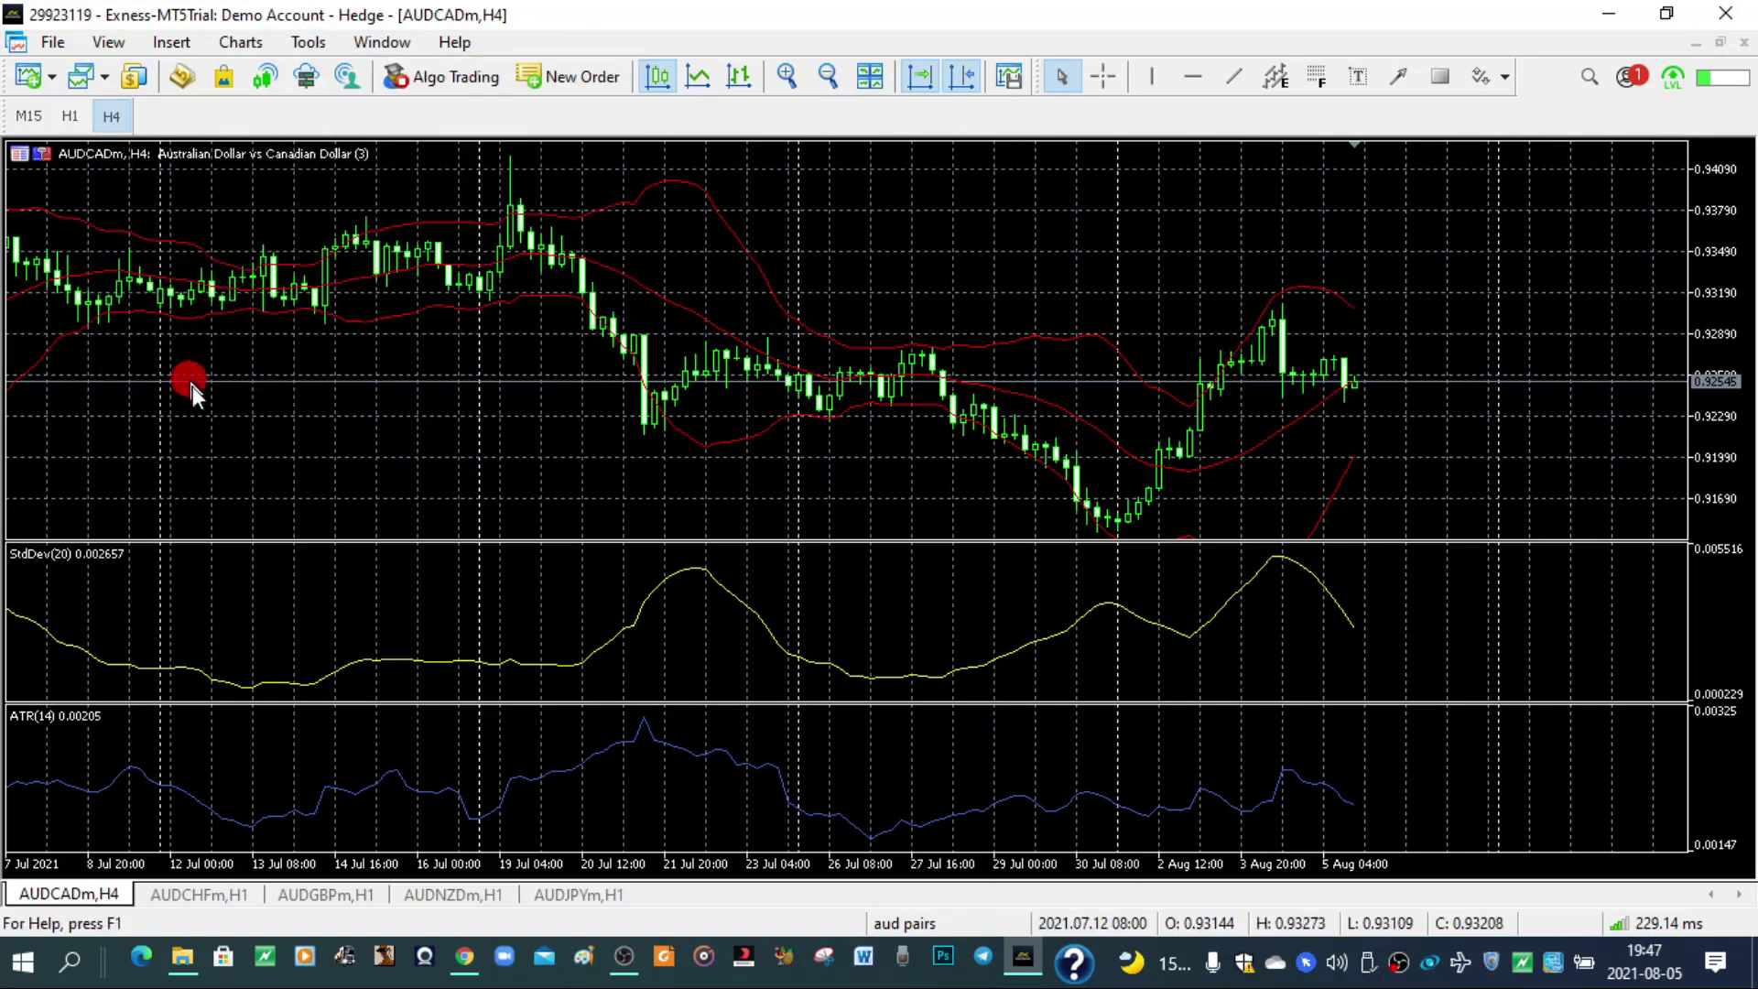